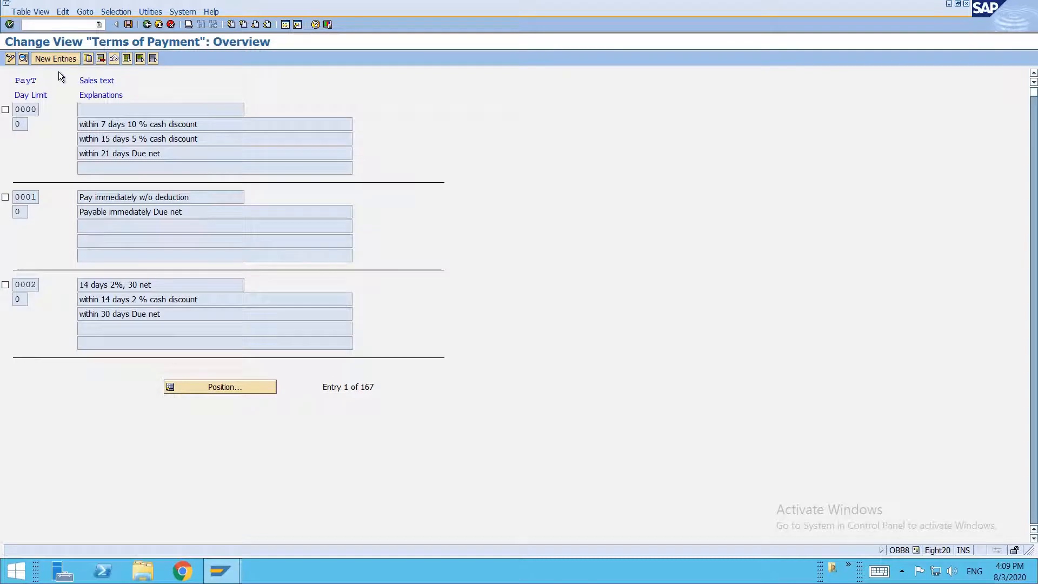
Create a new payment terms entry AVP1 with the sales text "10% in 15 days, due in 31 days"
left_click(58, 61)
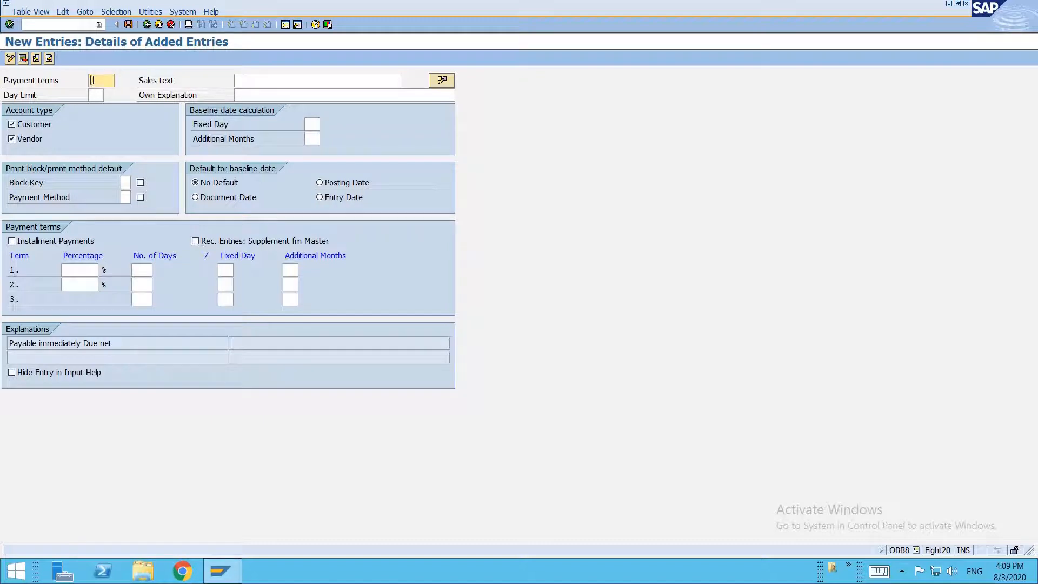
type("ZVP1")
key("Tab")
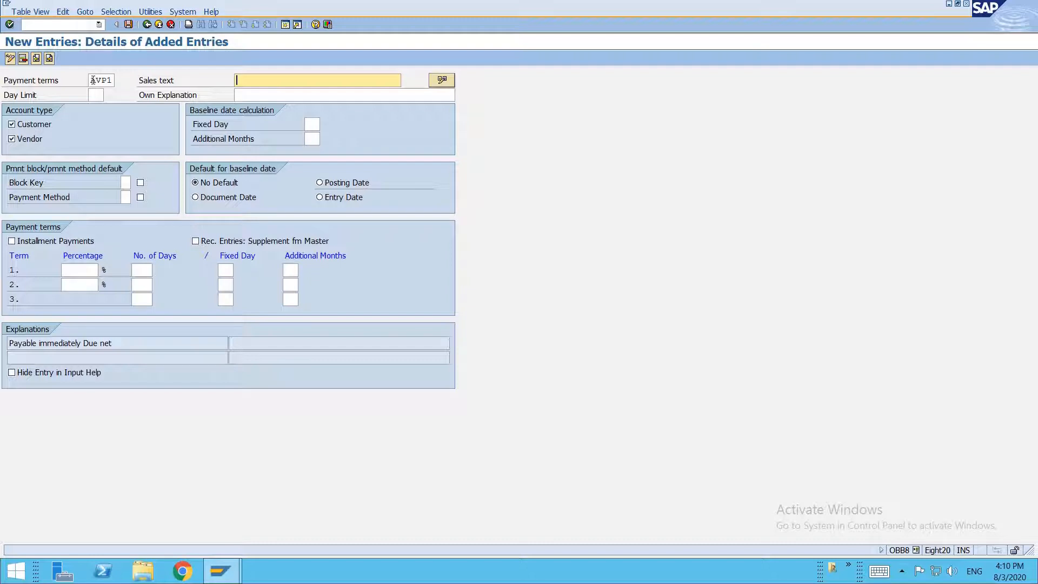
type("10% in 15,")
key("BackSpace")
key("BackSpace")
type("days,,")
key("BackSpace")
type("due in 31 days")
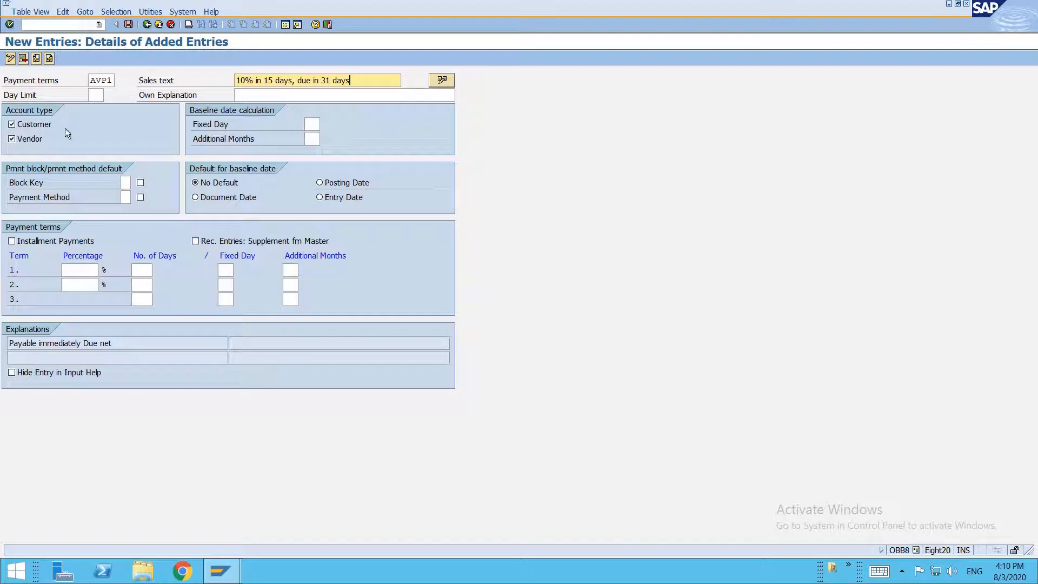
Set the default for the baseline date to Posting Date
left_click(96, 124)
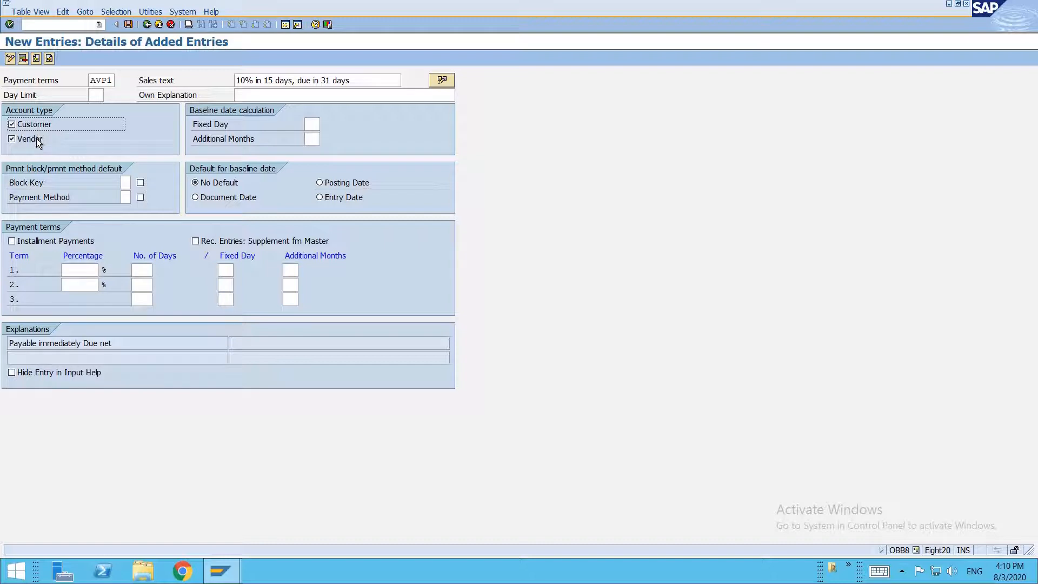
left_click(312, 124)
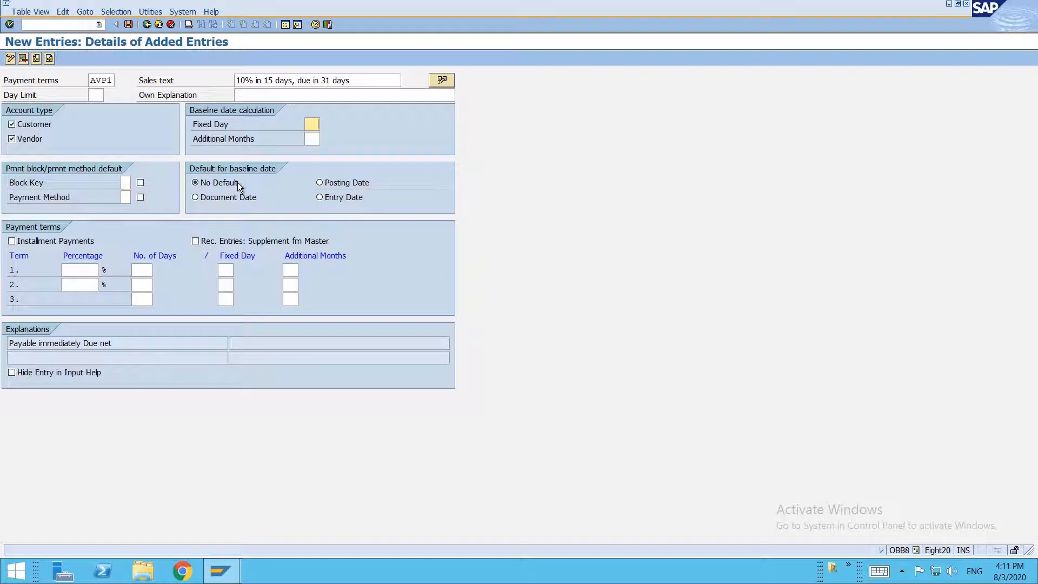
left_click(332, 182)
Try a baseline date calculation with fixed day 20 and 2 additional months, and clear both values
left_click(315, 126)
type("1")
type("20")
left_click(317, 137)
left_click_drag(307, 126, 331, 129)
left_click(318, 138)
left_click(306, 124)
double_click(323, 138)
double_click(319, 139)
type("2")
left_click_drag(307, 124, 331, 127)
key("Delete")
key("Tab")
key("Delete")
left_click(344, 185)
Try A (Locked for payment) as the default block key and clear it again
left_click(126, 182)
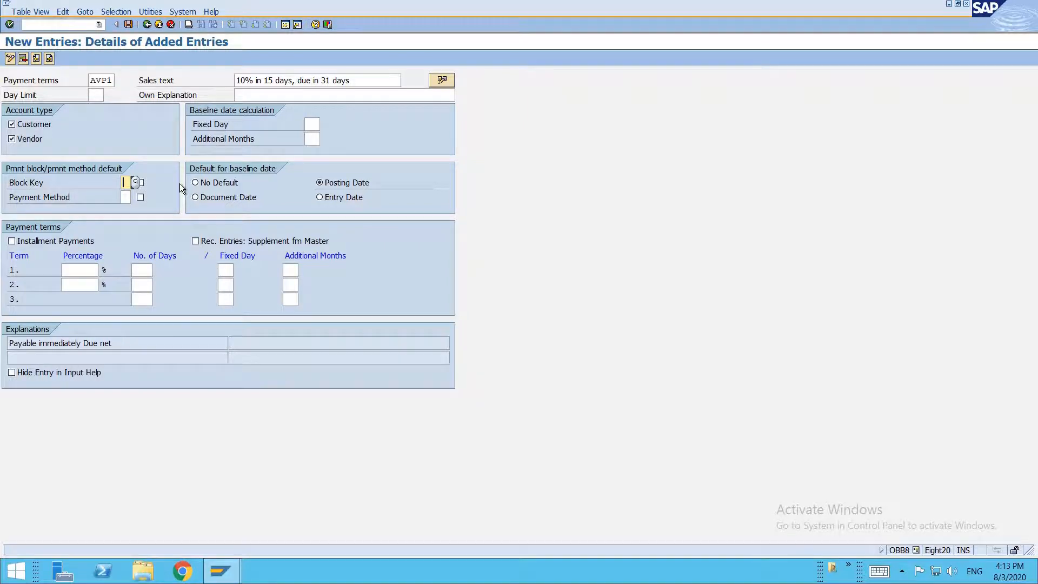
key("F4")
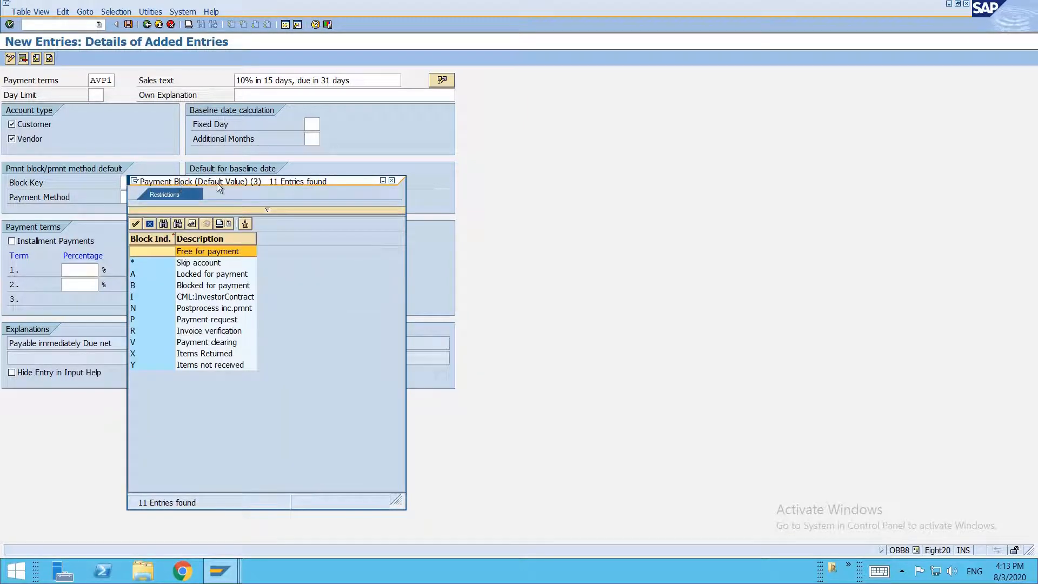
left_click_drag(216, 182, 392, 147)
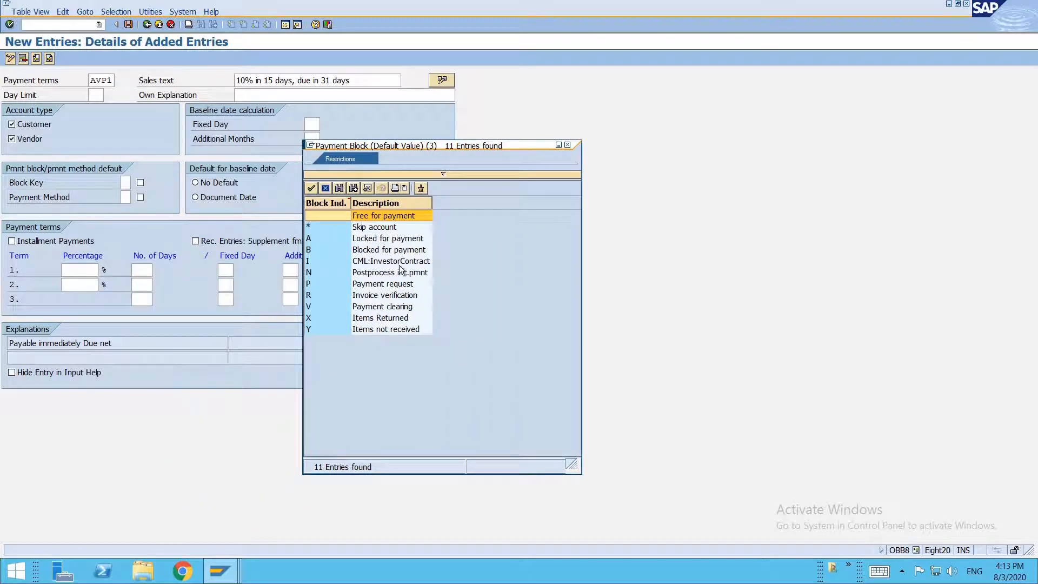
double_click(381, 241)
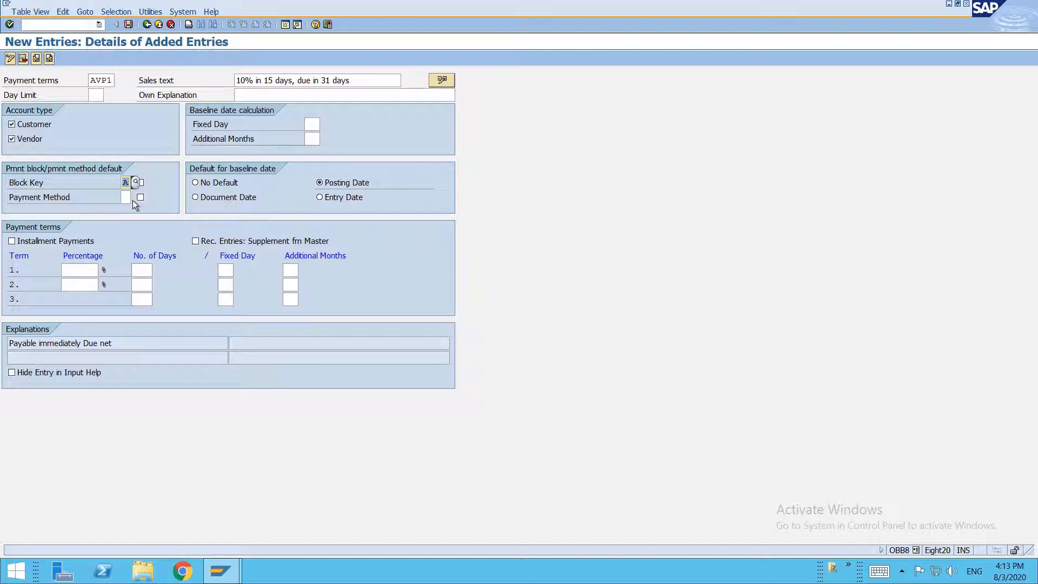
left_click(128, 183)
key("BackSpace")
Look through the available payment methods for the payment method default without choosing one
left_click(129, 199)
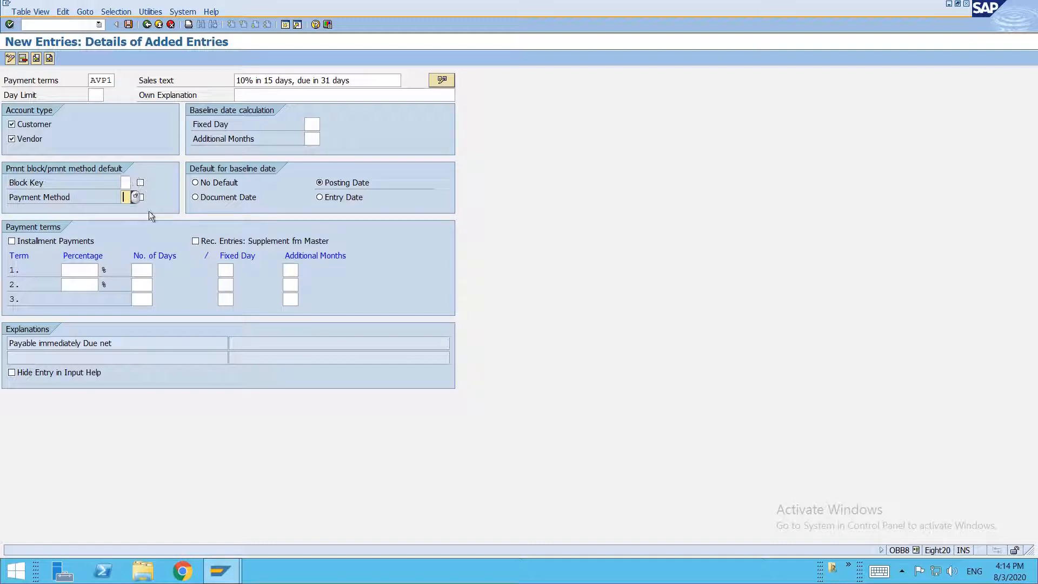
key("F4")
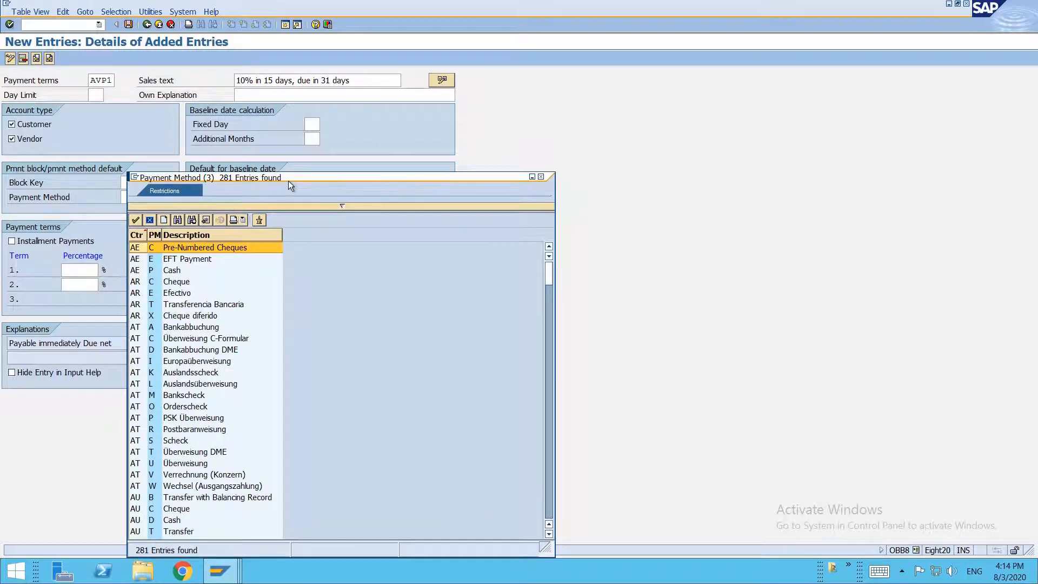
left_click_drag(288, 181, 463, 155)
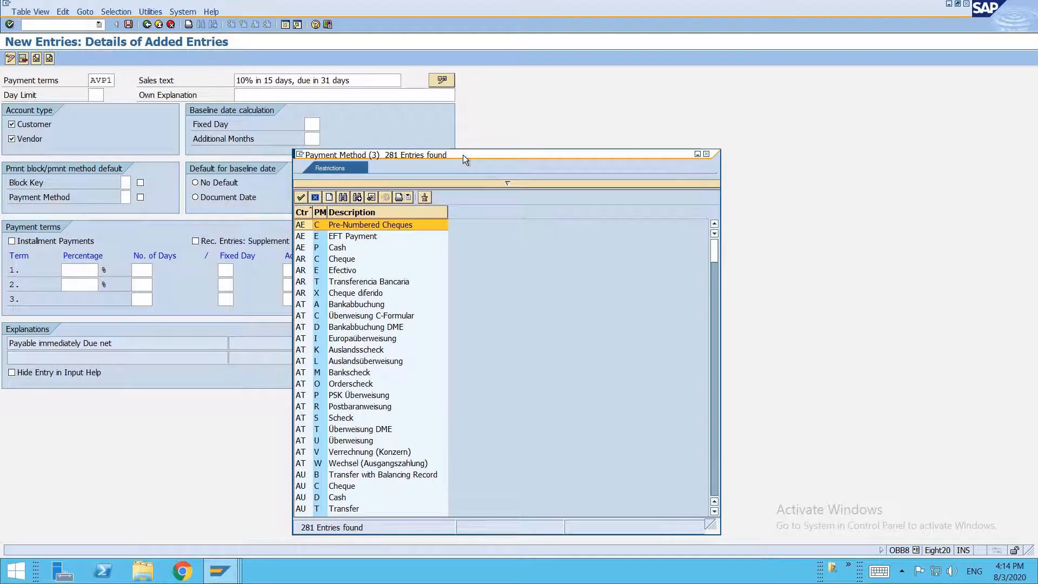
left_click_drag(463, 155, 472, 151)
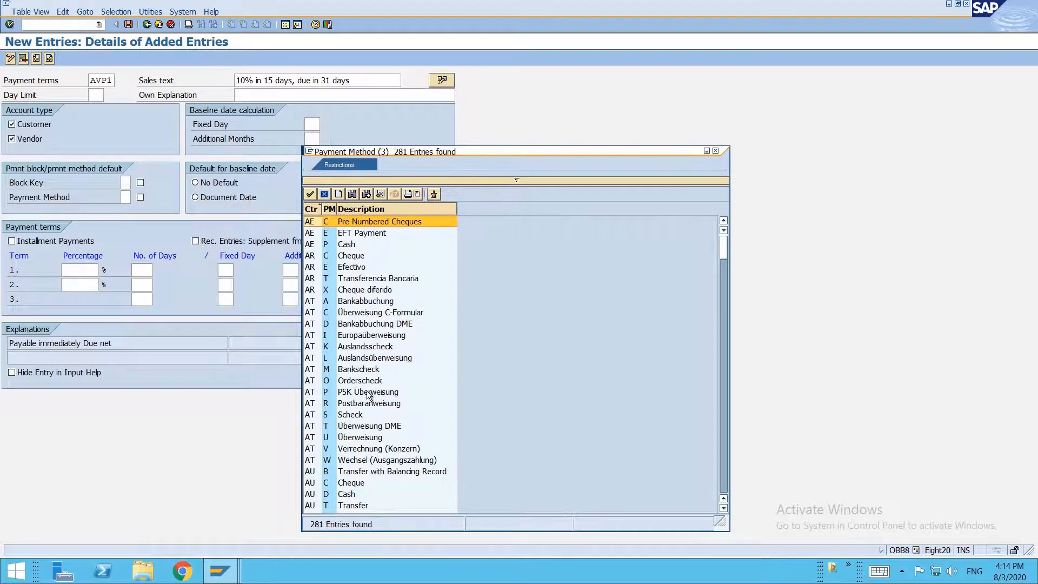
scroll(367, 395, "down", 20)
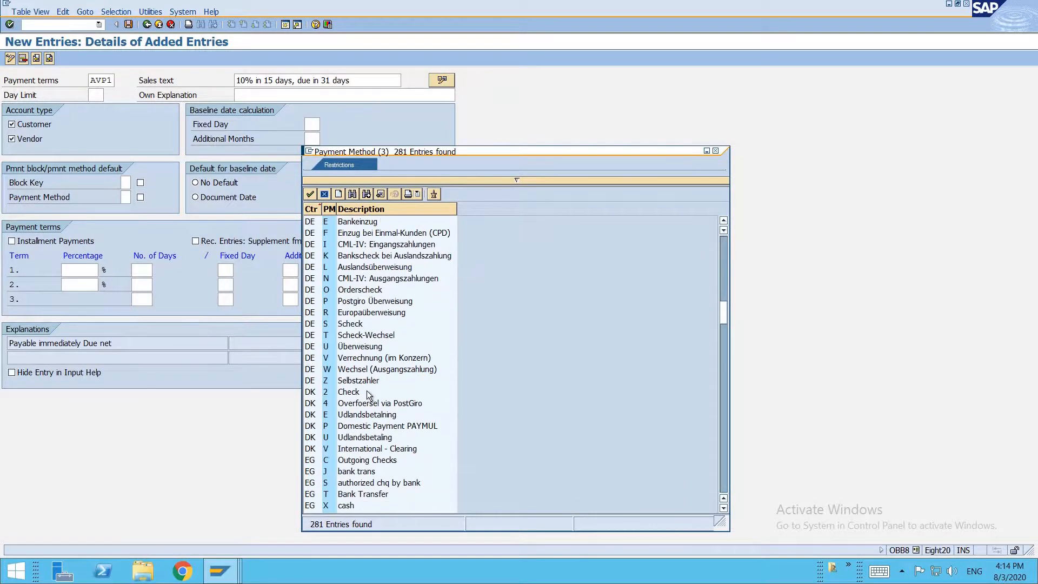
left_click(715, 151)
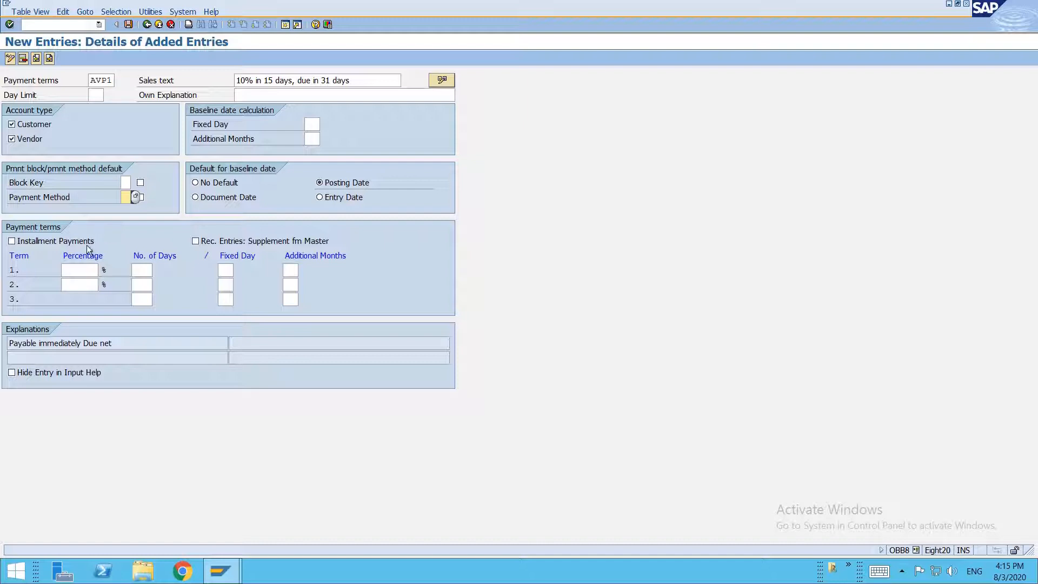
Try the Rec. Entries: Supplement fm Master option and turn it off again
left_click(54, 240)
left_click(282, 238)
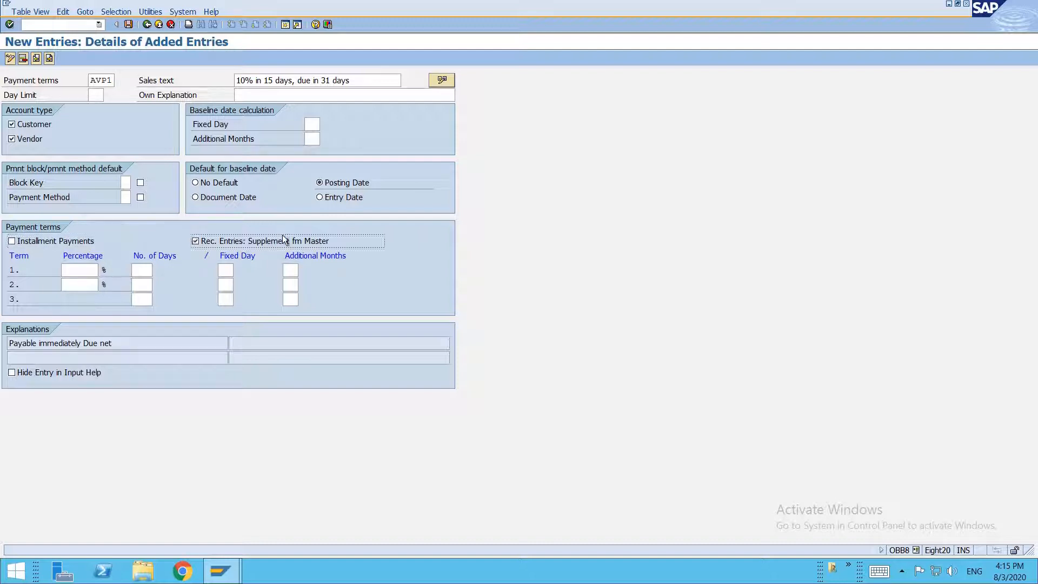
left_click(283, 241)
Set the first term's discount percentage to 10, following the sales text
left_click(78, 272)
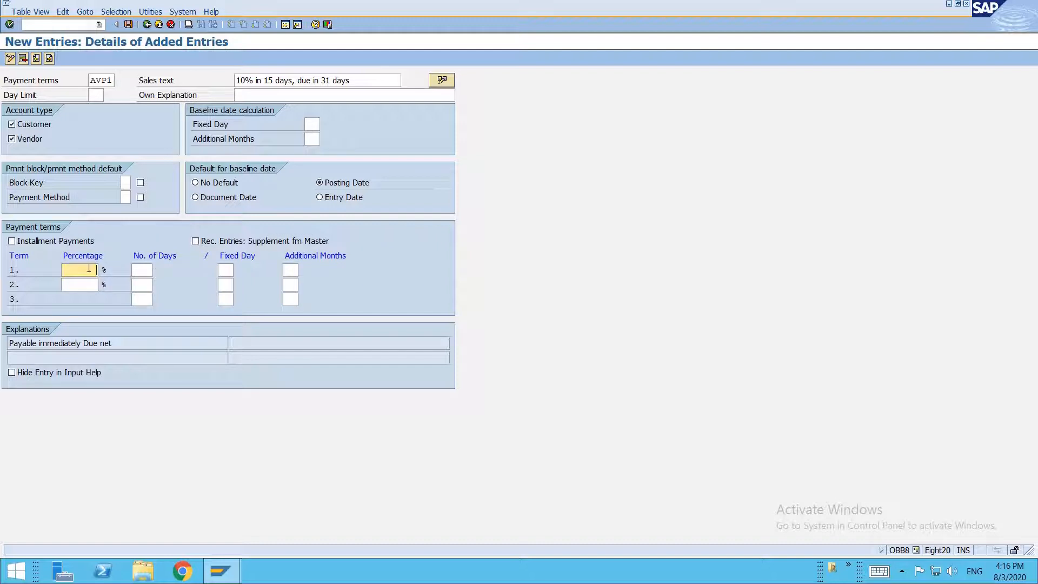
left_click_drag(359, 80, 226, 91)
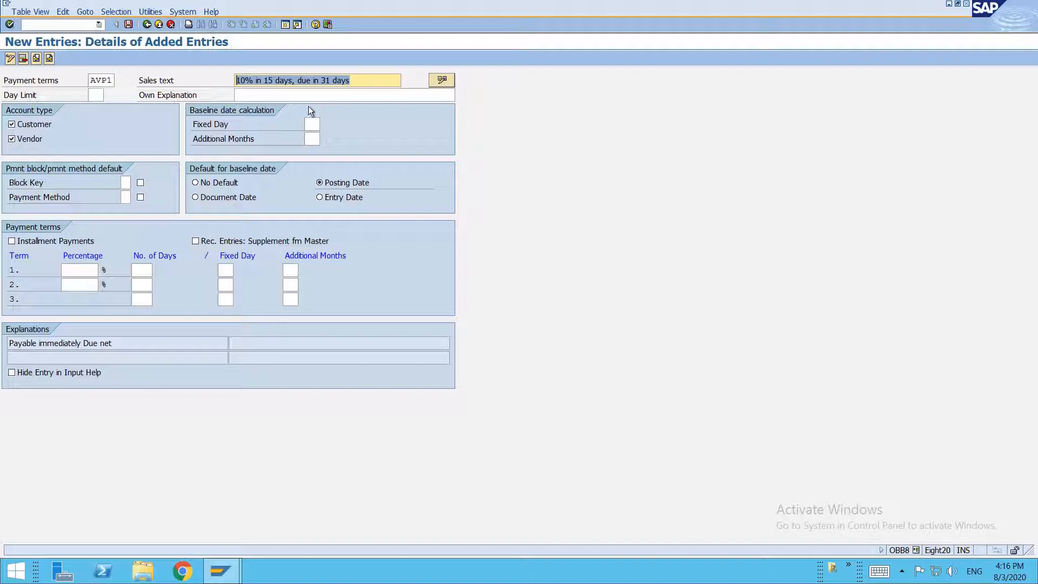
left_click(83, 268)
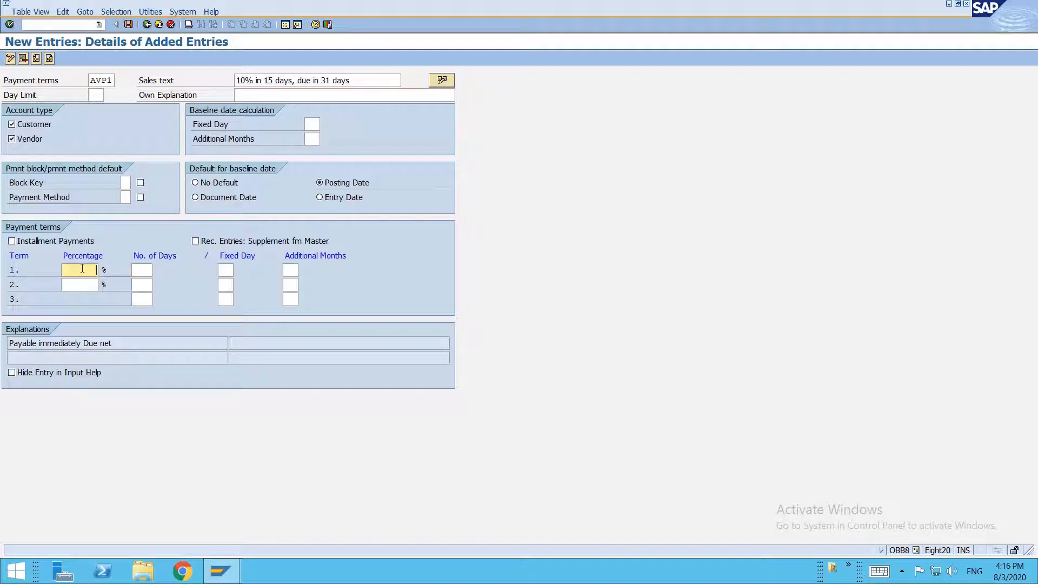
type("10")
left_click(137, 269)
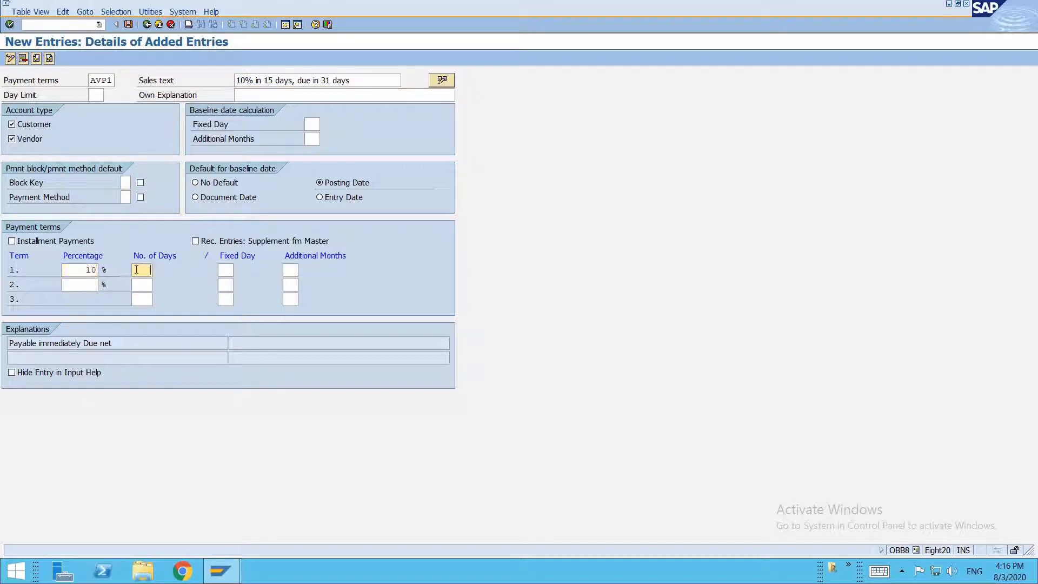
Try 31 as the first term's fixed day in place of a number of days
type("15")
left_click(224, 268)
left_click(290, 271)
left_click(227, 271)
type("31")
left_click(151, 272)
key("BackSpace")
key("BackSpace")
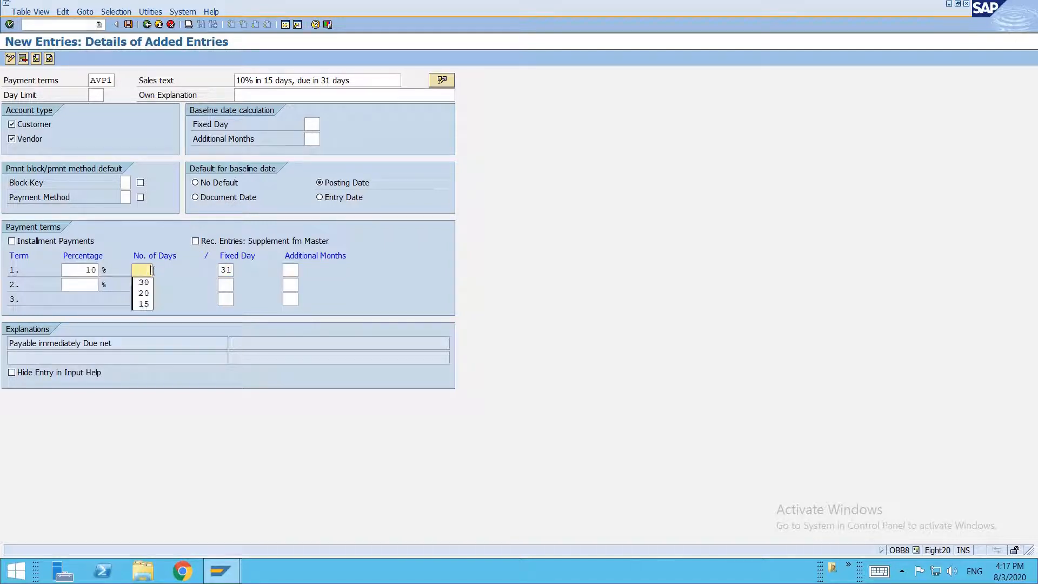
double_click(228, 270)
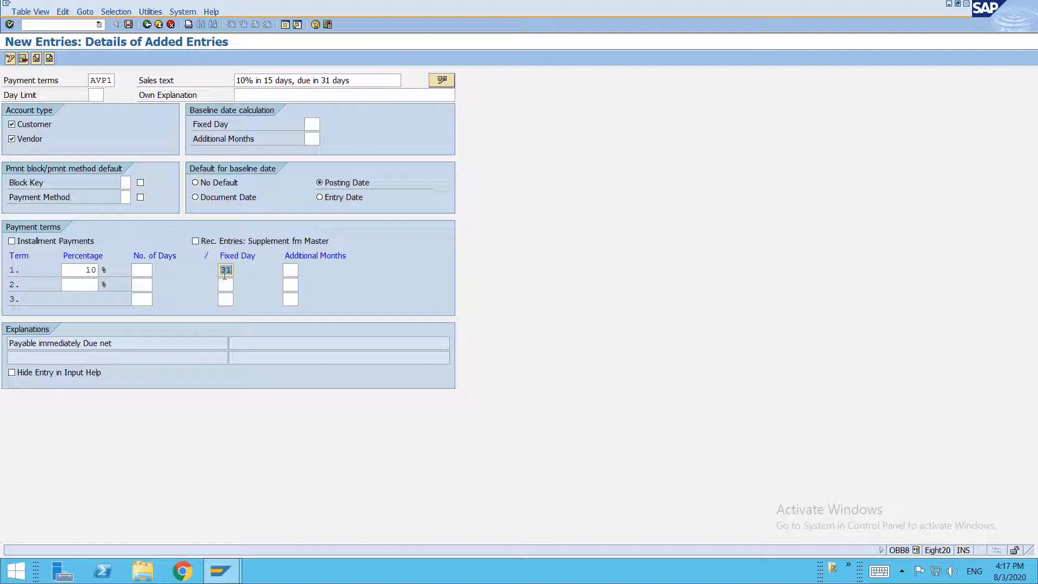
left_click(82, 269)
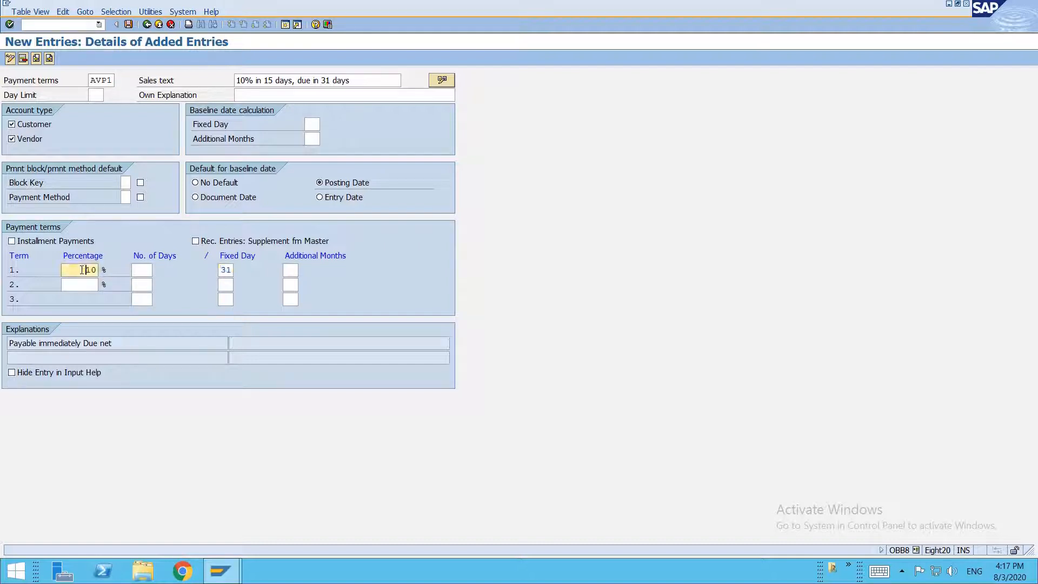
double_click(82, 269)
Try a second term of 0 % with fixed day 31 and 1 additional month
left_click(90, 286)
type("0")
key("Tab")
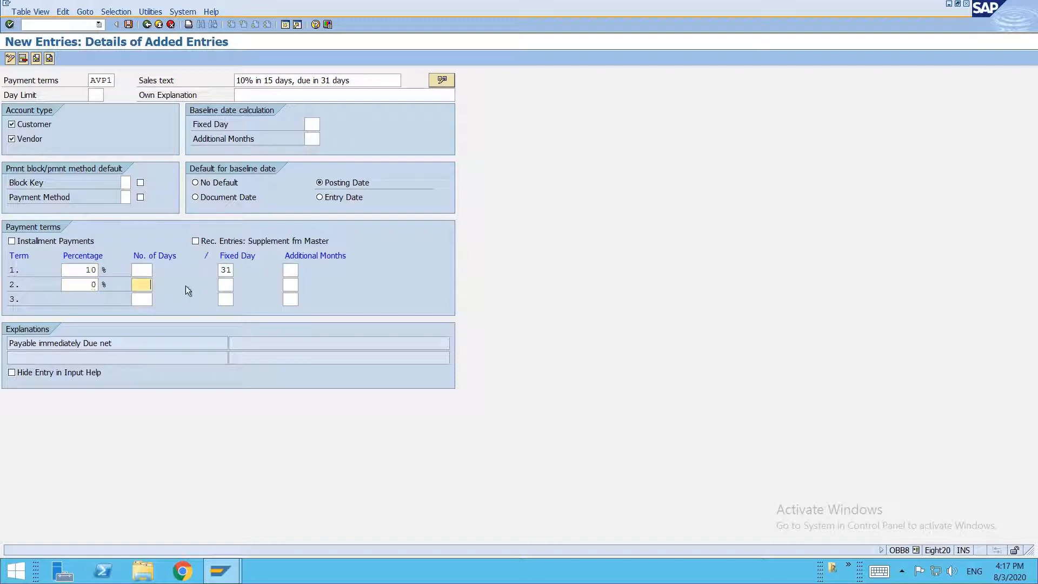
left_click(228, 285)
type("31")
key("Tab")
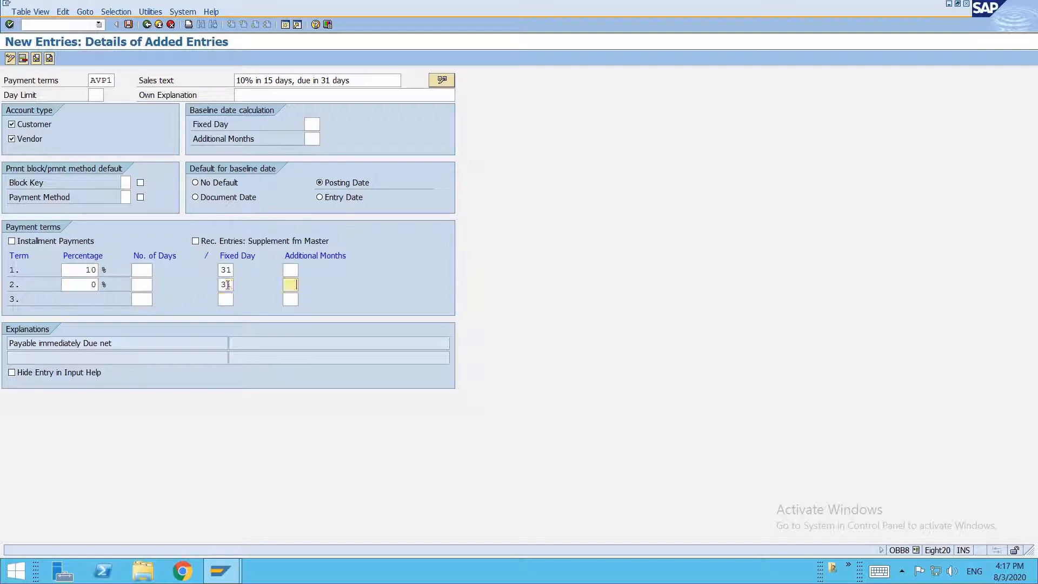
type("2")
left_click(221, 284)
left_click(288, 285)
key("BackSpace")
left_click(95, 284)
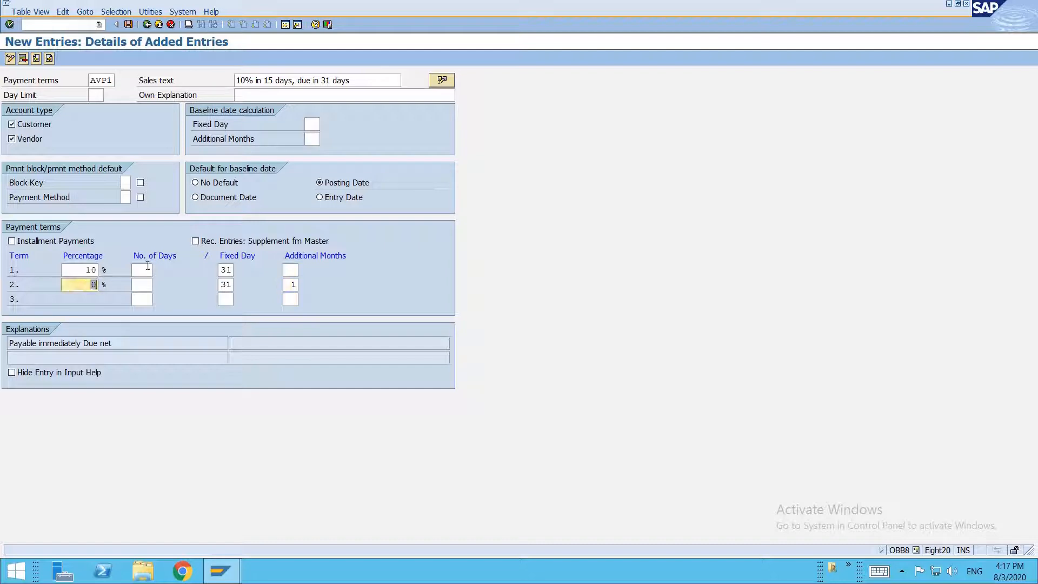
left_click(149, 267)
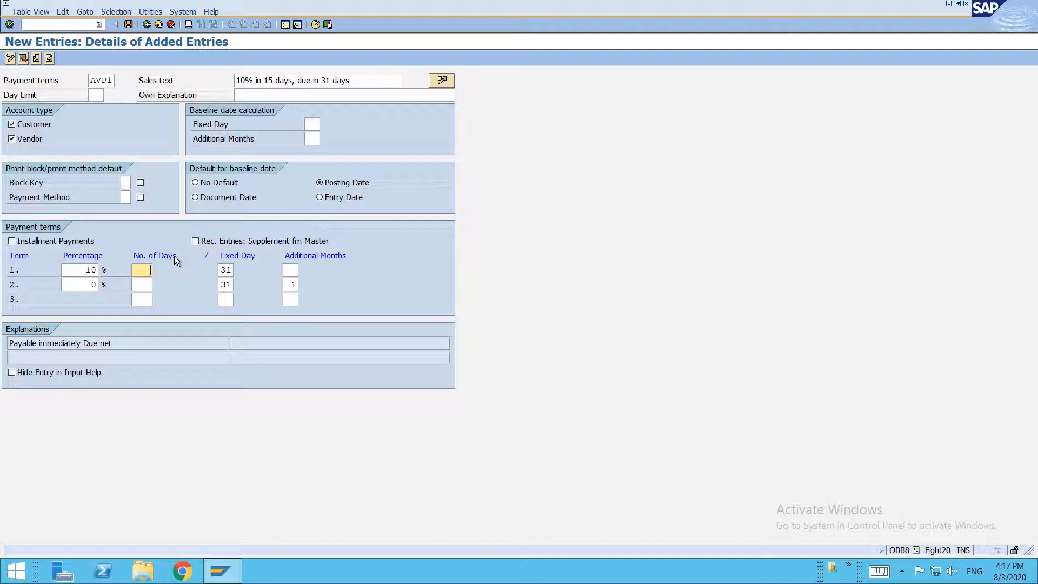
Clear the fixed days of both terms and the second term's additional months
left_click(220, 269)
left_click(141, 270)
key("Tab")
key("BackSpace")
double_click(228, 285)
key("BackSpace")
key("Tab")
key("BackSpace")
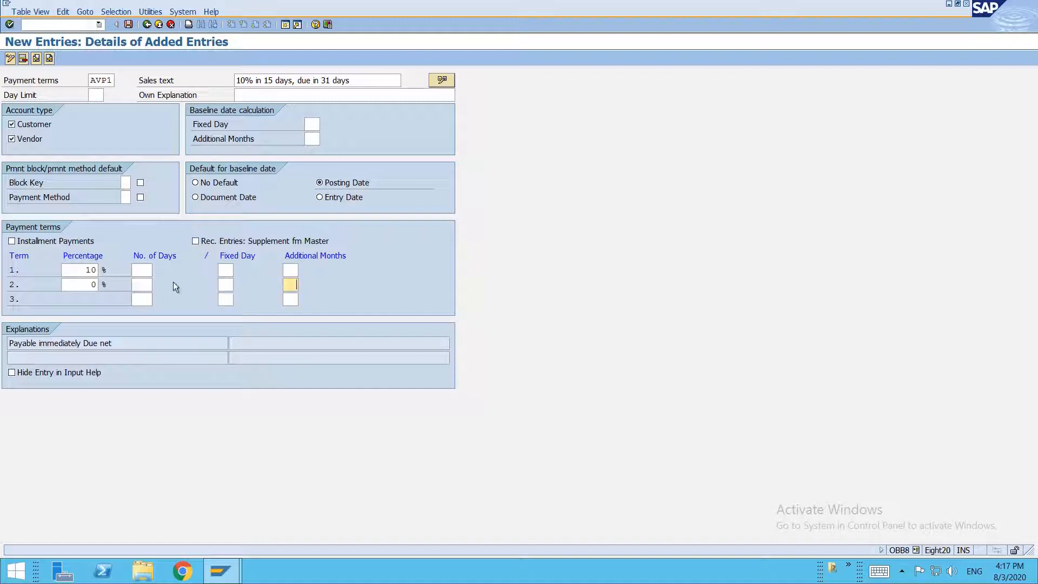
Set the number of days to 15 for the first term and 31 for the second, and validate the entry
left_click(139, 273)
type("15")
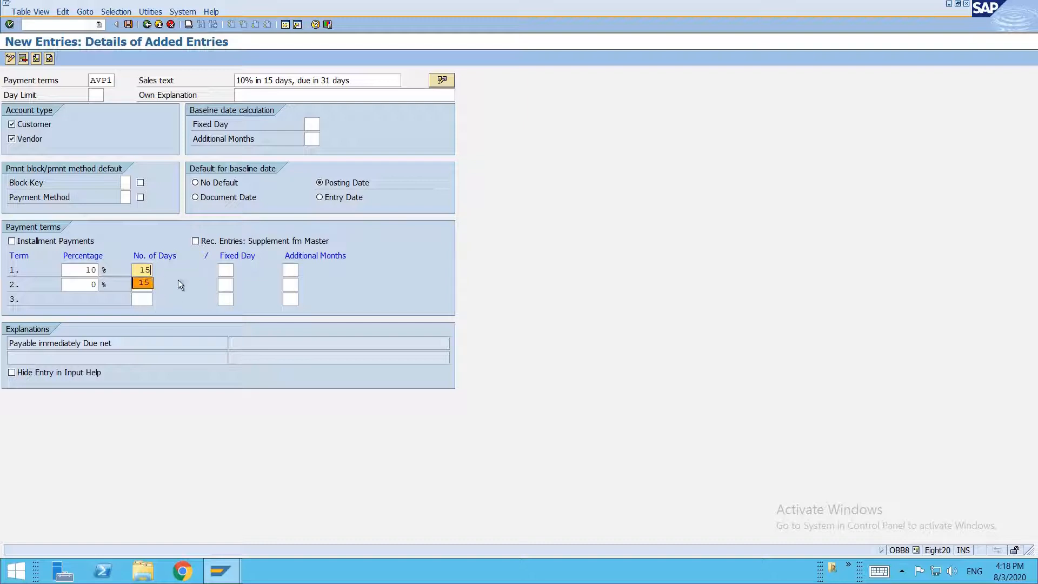
left_click(177, 280)
left_click(138, 285)
type("31")
key("Return")
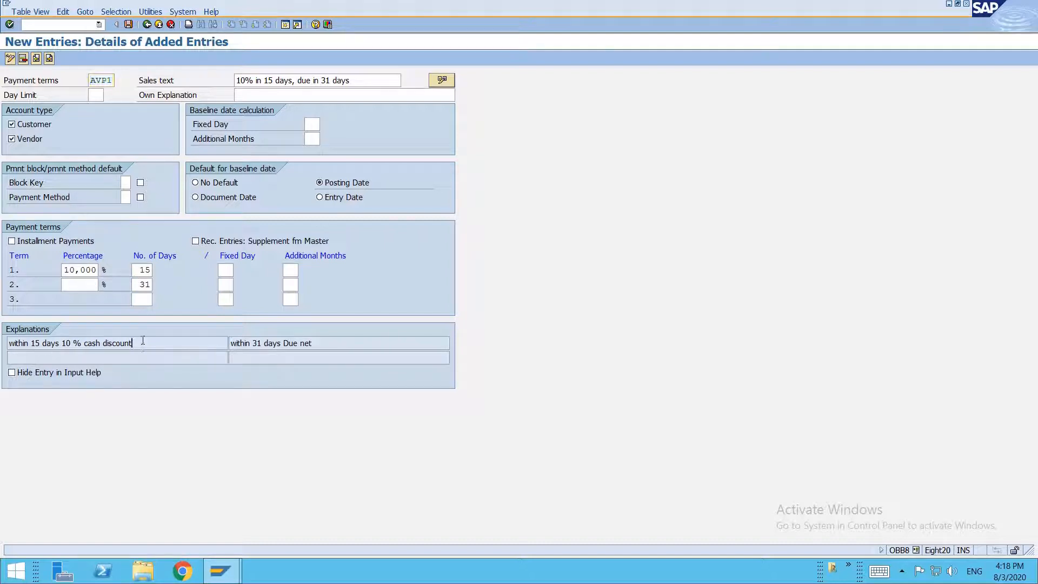
Check the generated explanations of both terms and save the entry under the proposed customizing request
left_click_drag(139, 342, 8, 343)
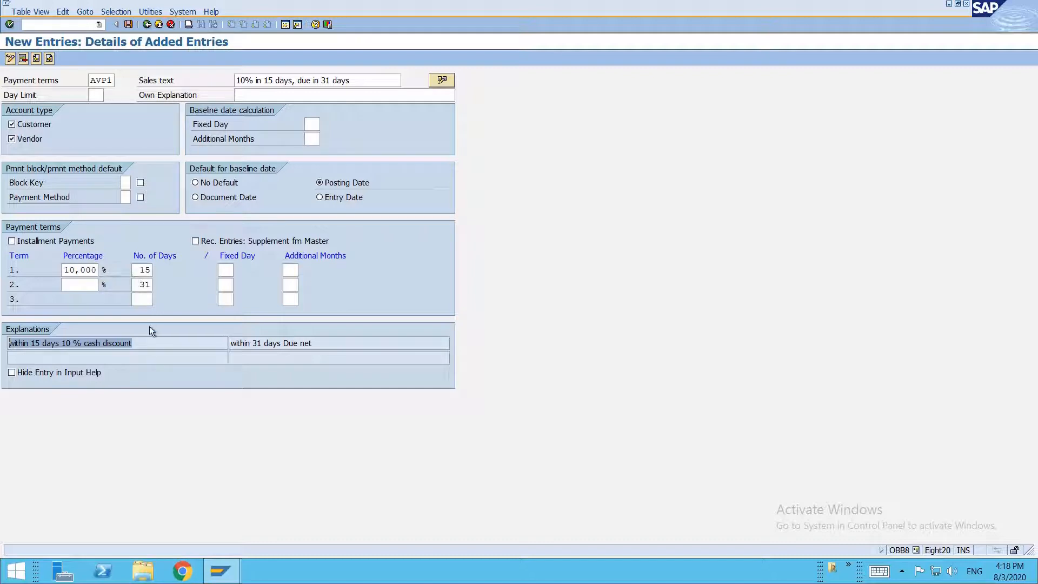
left_click(152, 343)
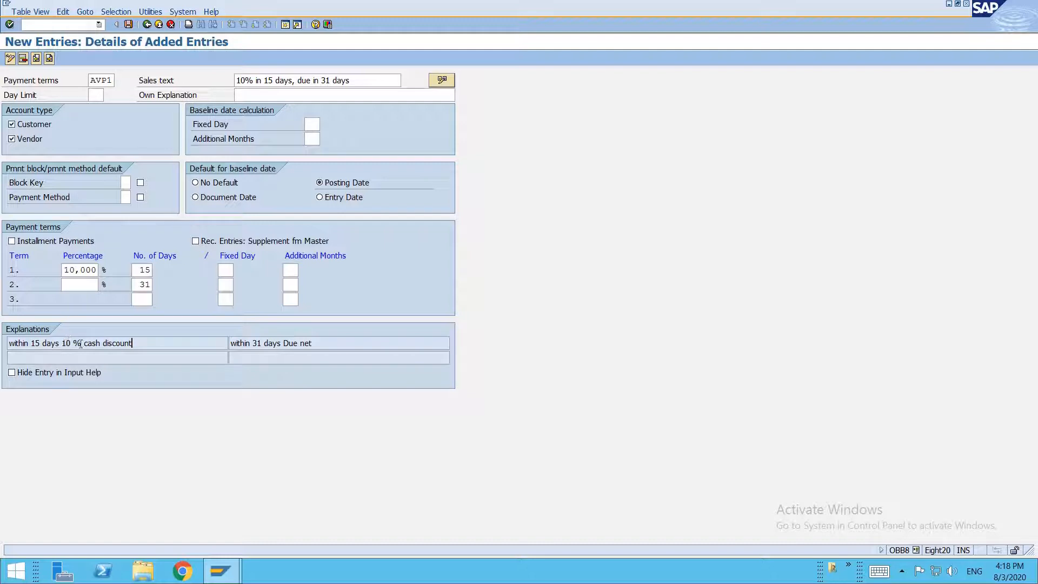
left_click(39, 344)
key("shift+Home")
left_click(300, 344)
key("ctrl+s")
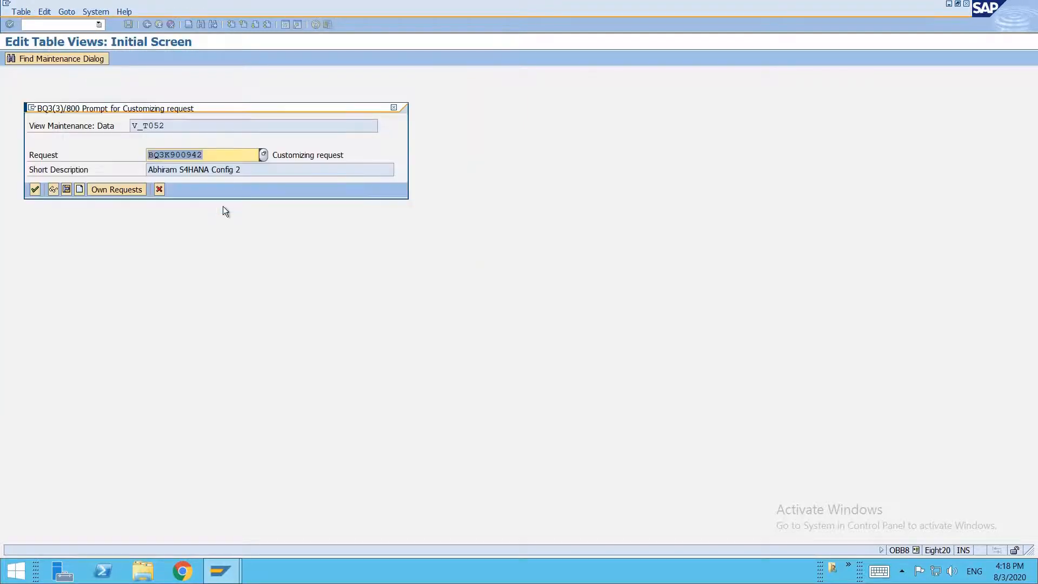
key("Return")
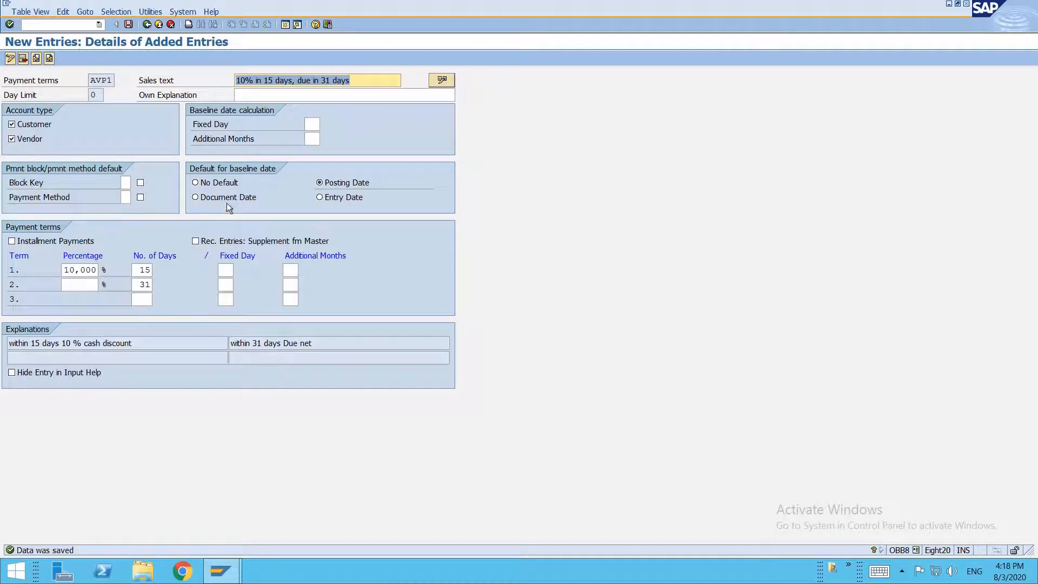
left_click(226, 299)
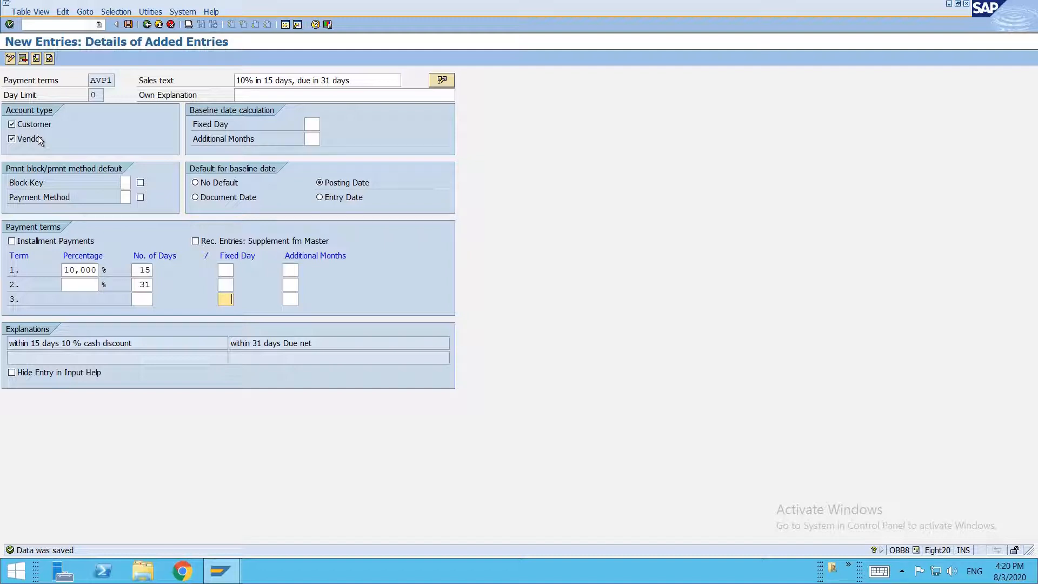
Open a new session with the Business Partner transaction (BP) and display the partner in the FI Vendor role
key("ctrl+n")
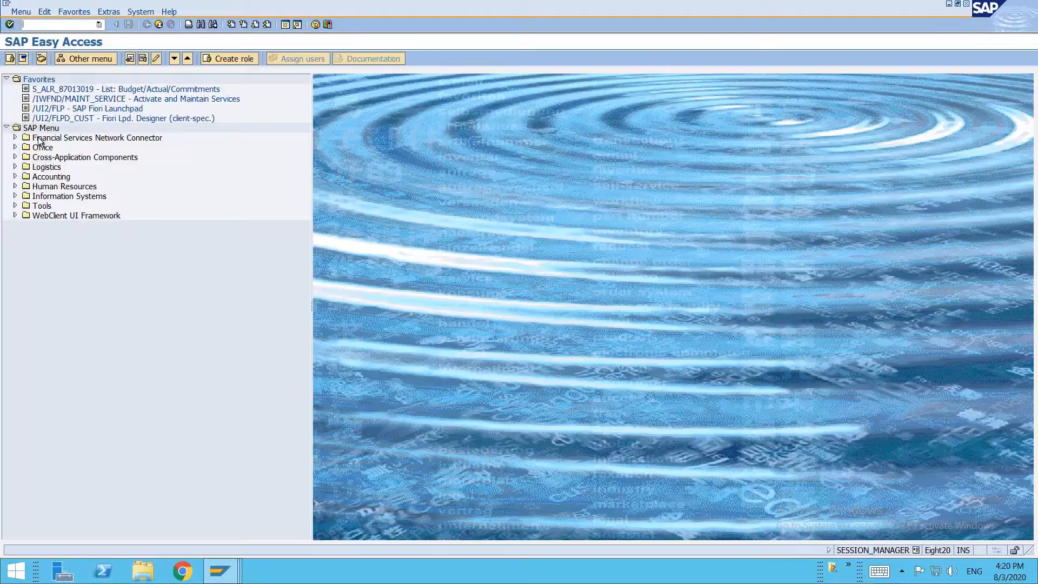
type("bp")
key("Return")
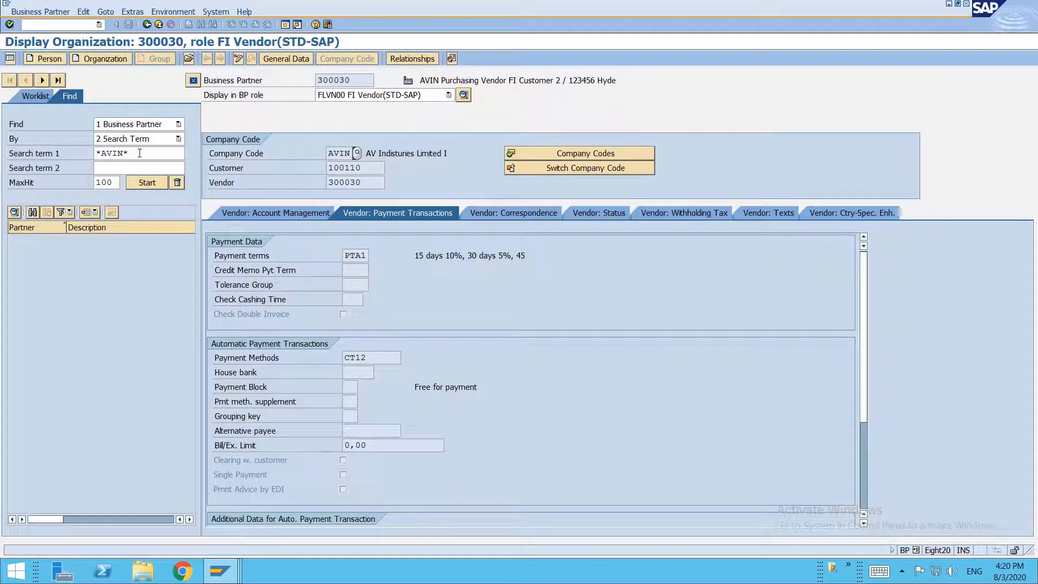
left_click(429, 95)
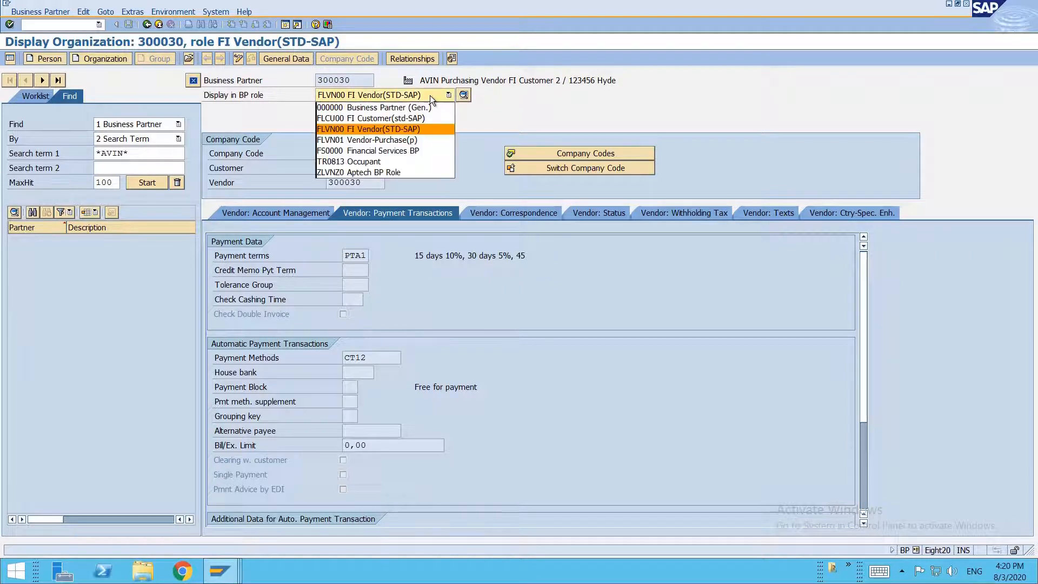
left_click(414, 130)
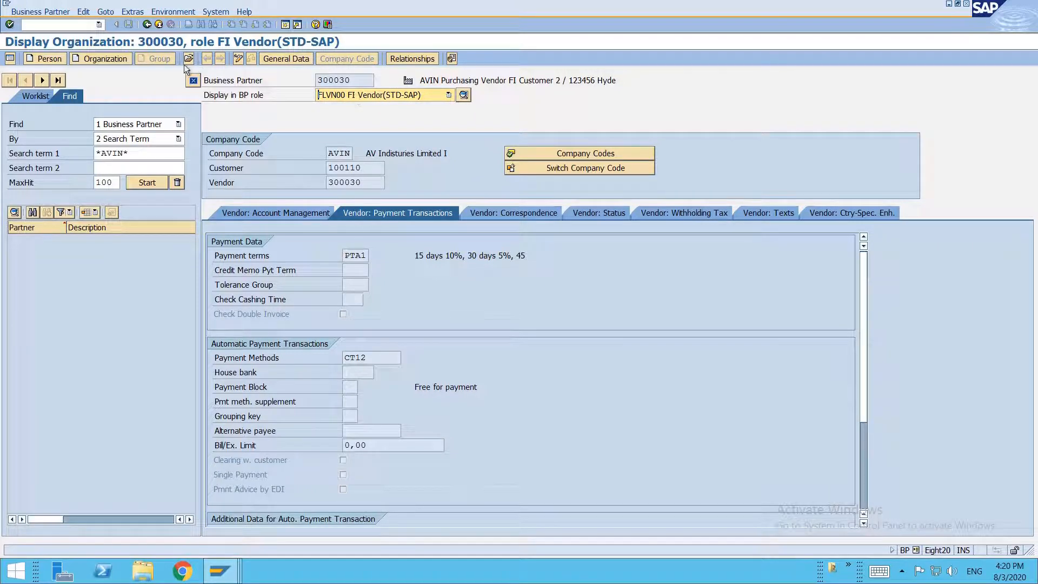
Switch the business partner to change mode, set its vendor payment terms to AVP1 and save
left_click(237, 60)
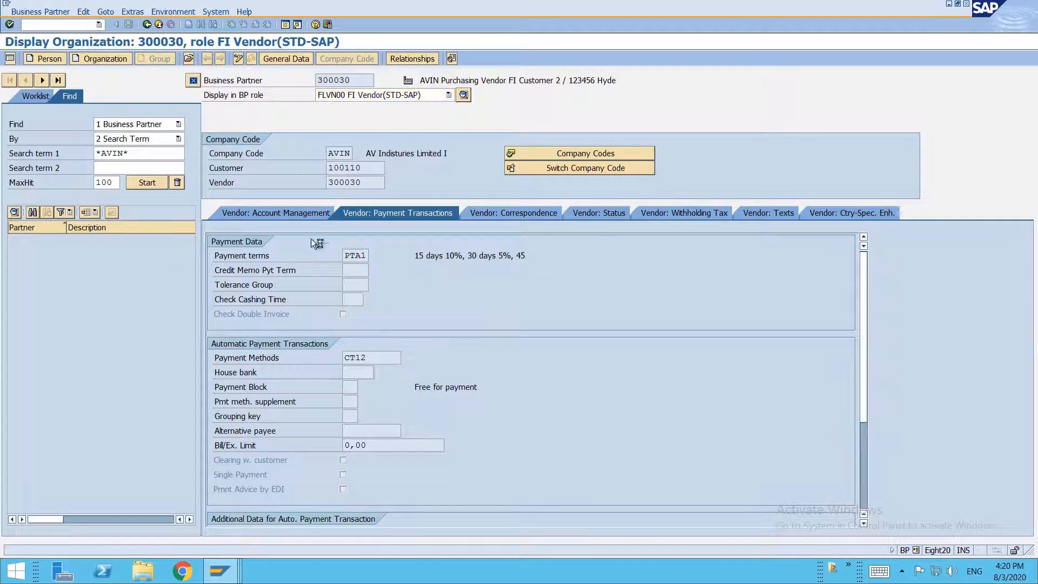
type("AVP1")
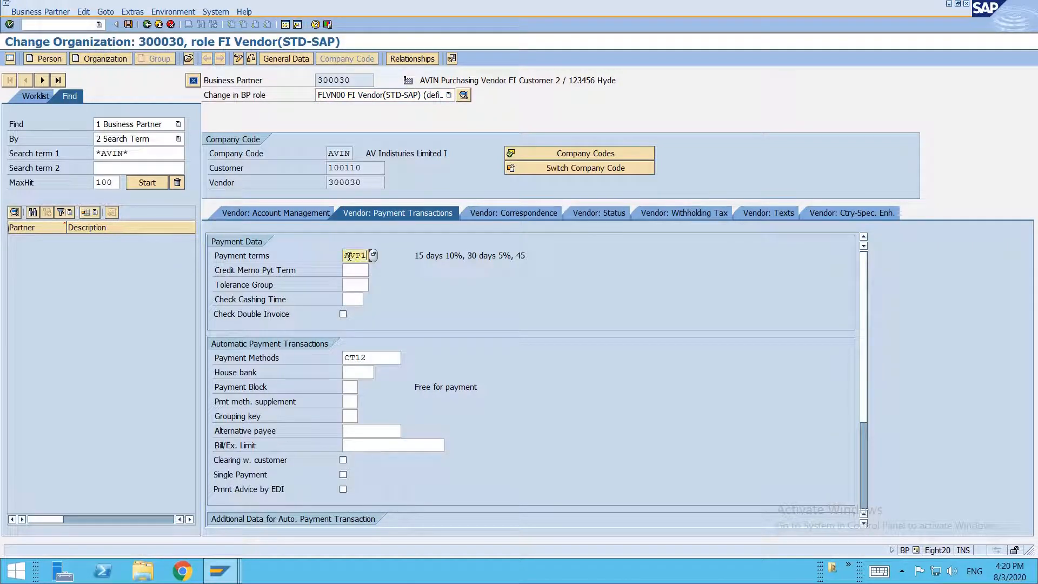
key("alt+Tab")
key("alt+Tab")
key("Return")
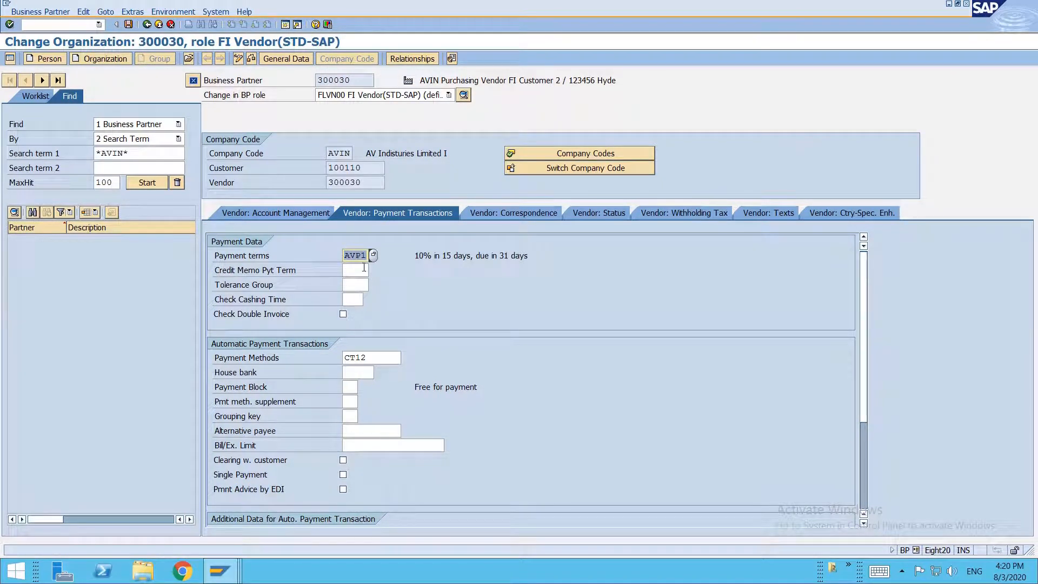
left_click(363, 268)
left_click_drag(345, 259, 372, 259)
left_click(443, 102)
left_click(433, 109)
Return the business partner to display mode and show it in the FLCU00 FI Customer role
left_click(251, 59)
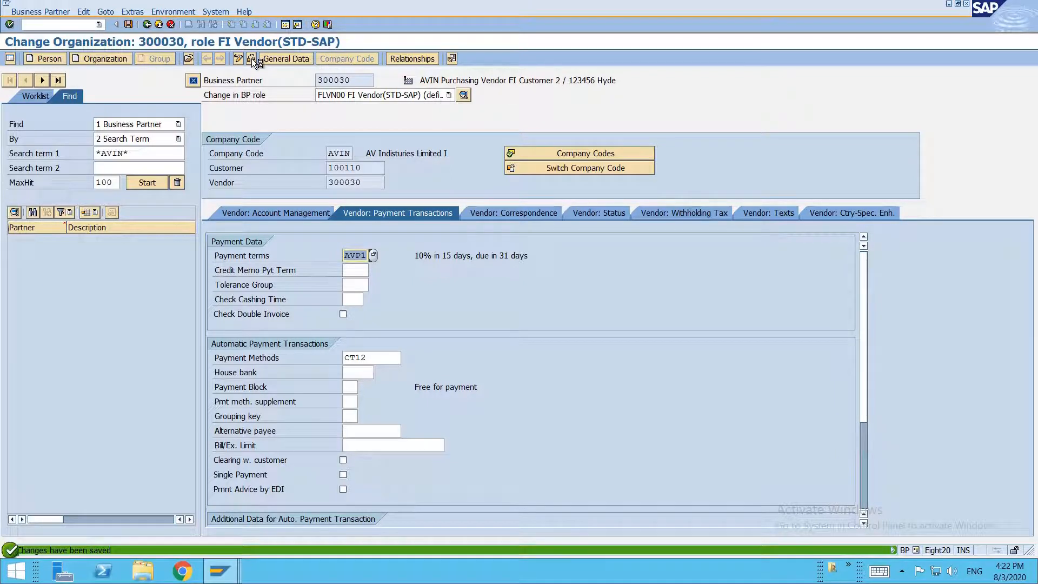
left_click(380, 100)
double_click(452, 107)
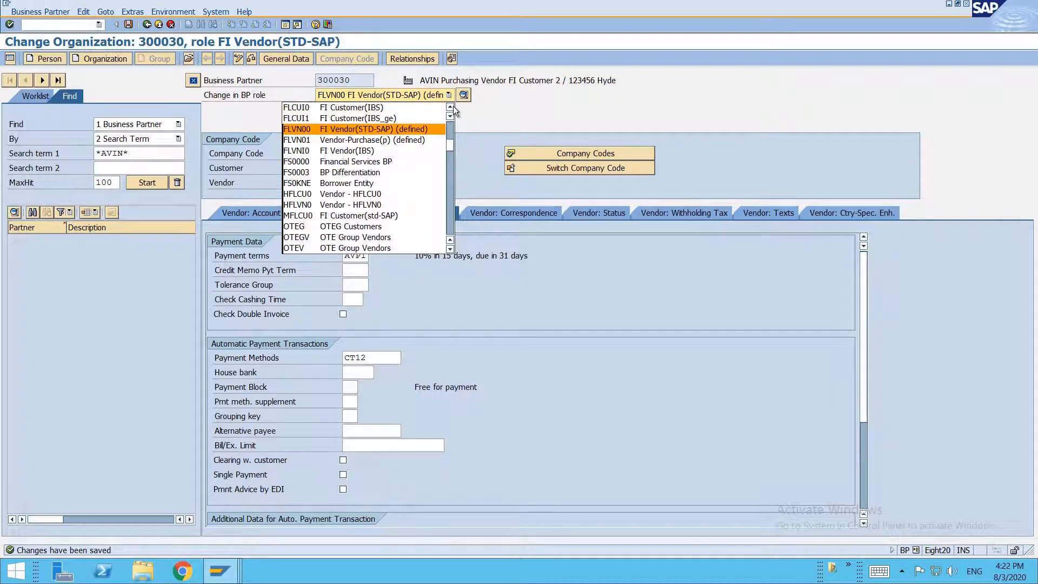
left_click(476, 137)
left_click(241, 60)
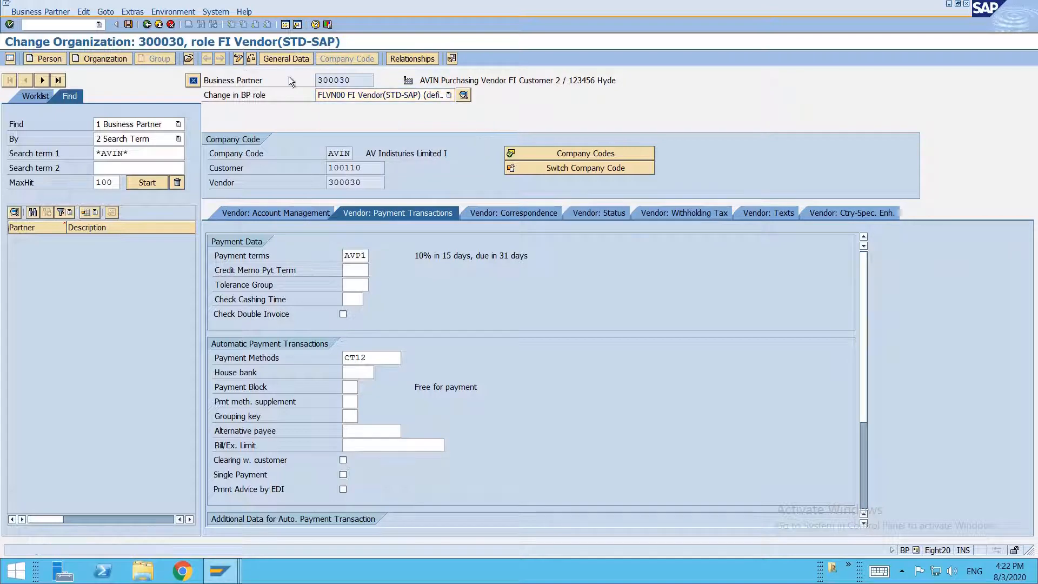
left_click(375, 97)
left_click(370, 118)
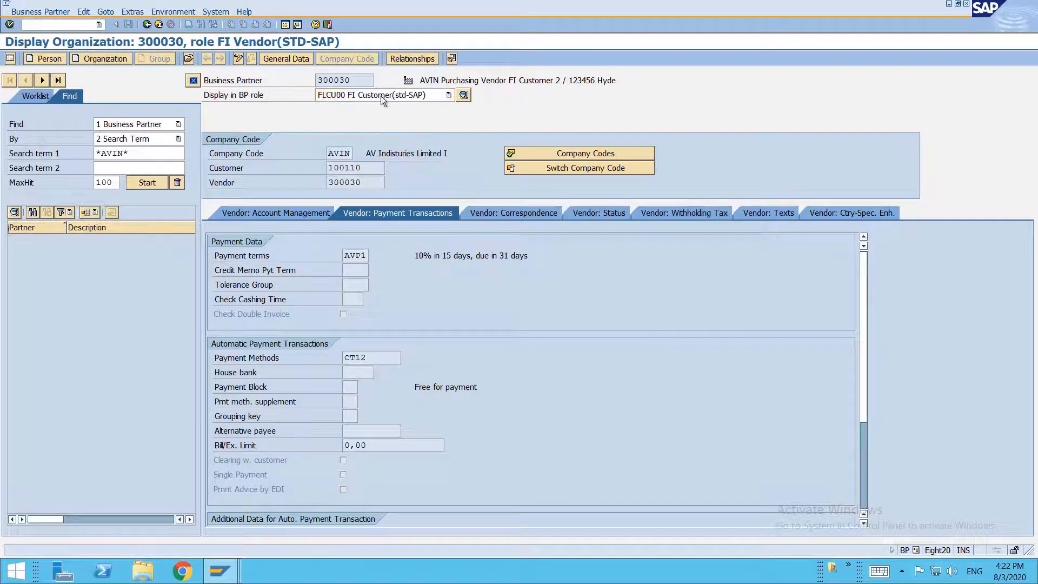
Enable changes in the FI Customer role, set the customer's payment terms to AVP1 and save
left_click(165, 60)
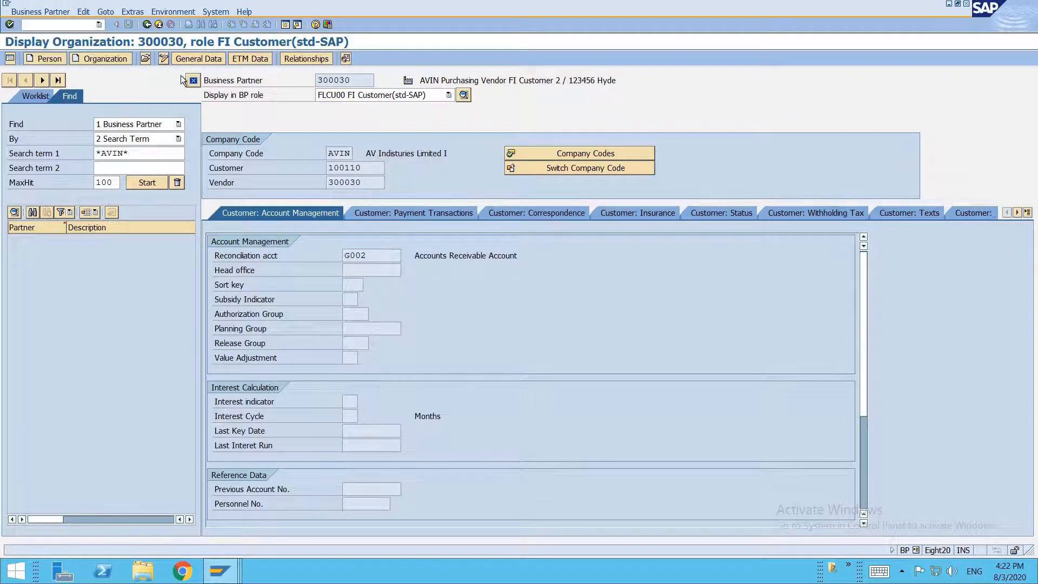
left_click(385, 213)
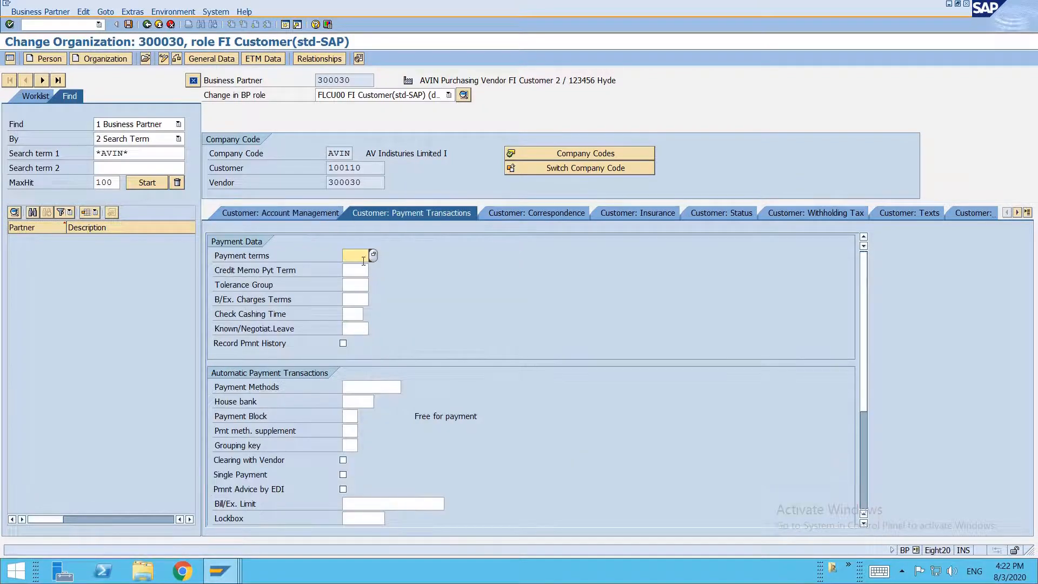
left_click(362, 256)
type("AVP1")
key("Return")
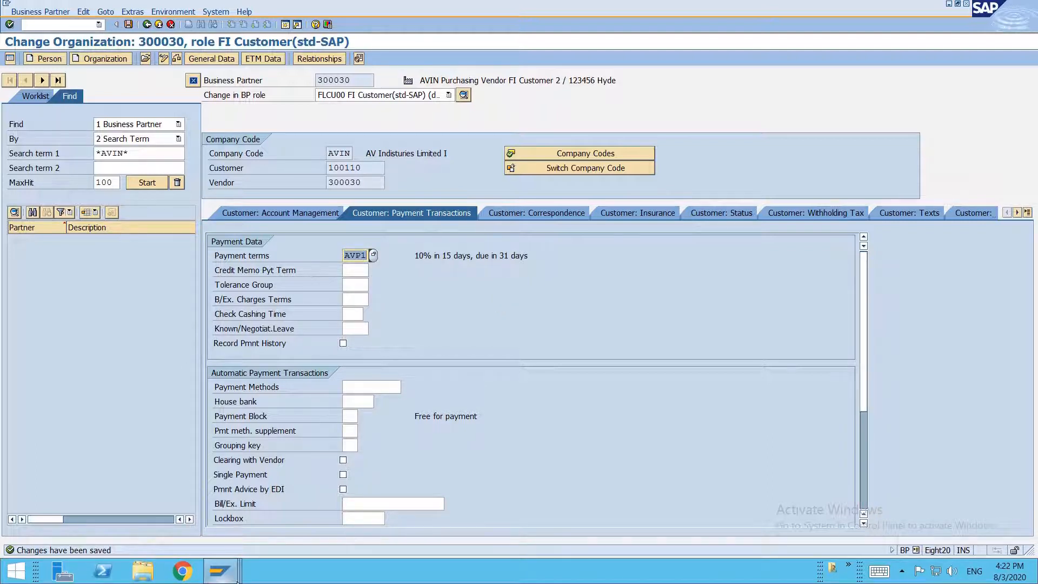
Start a vendor invoice with transaction FB60, entering the same partner's vendor number and invoice date 03.08.2020
key("F3")
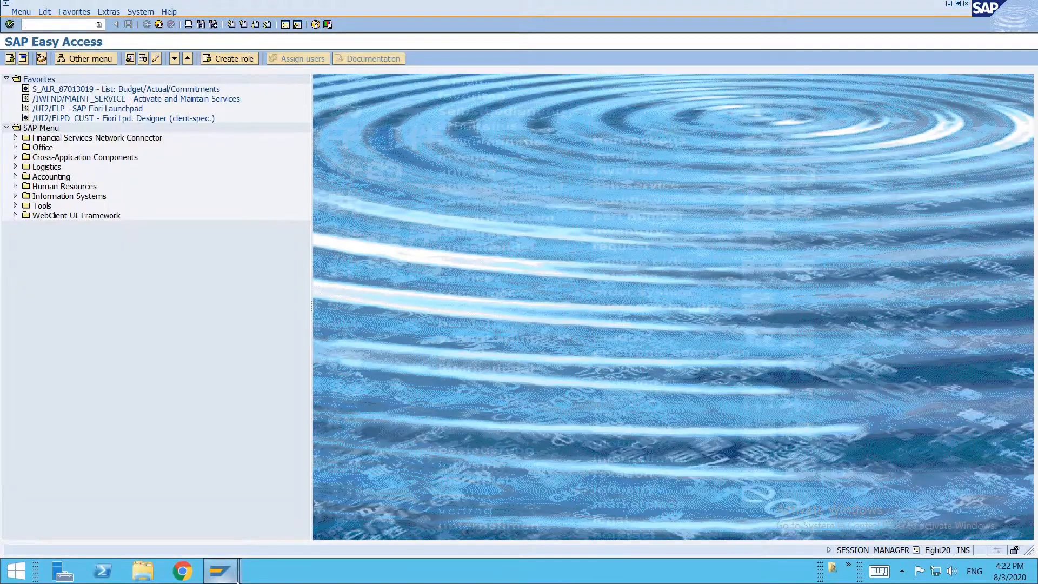
type("fb60")
key("Return")
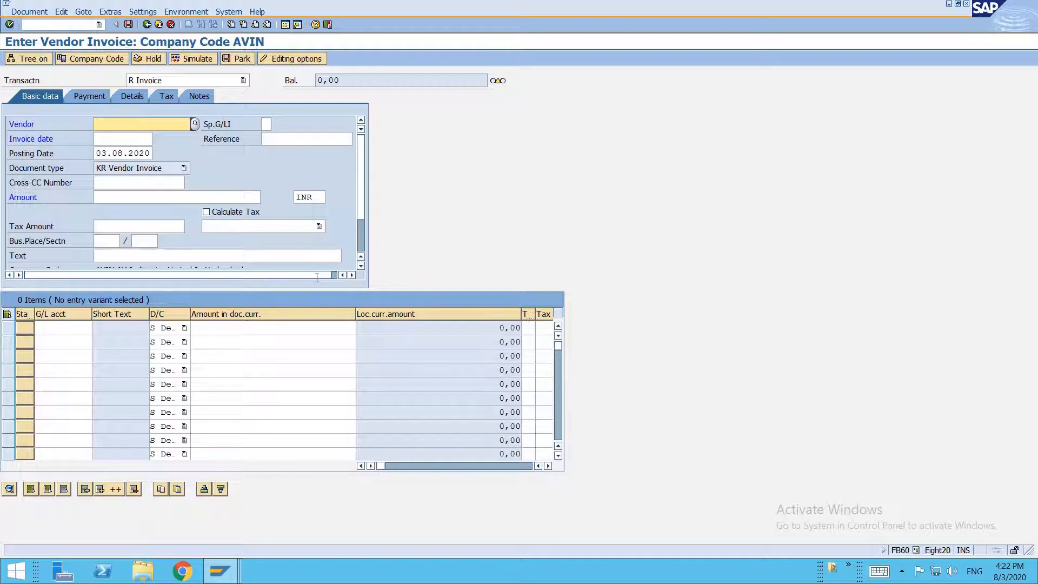
type("300030")
key("Tab")
key("Tab")
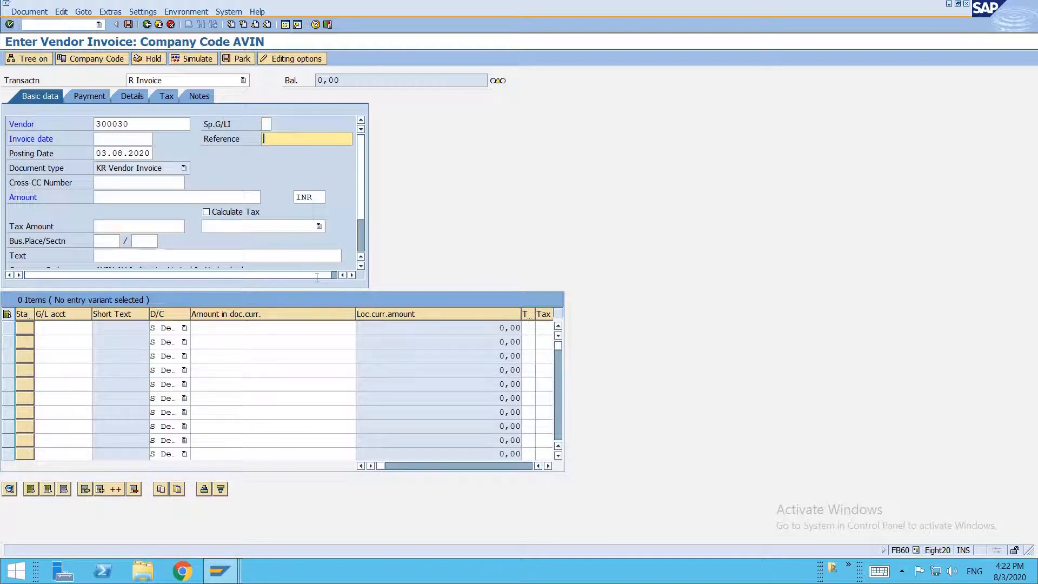
key("shift+Tab")
key("BackSpace")
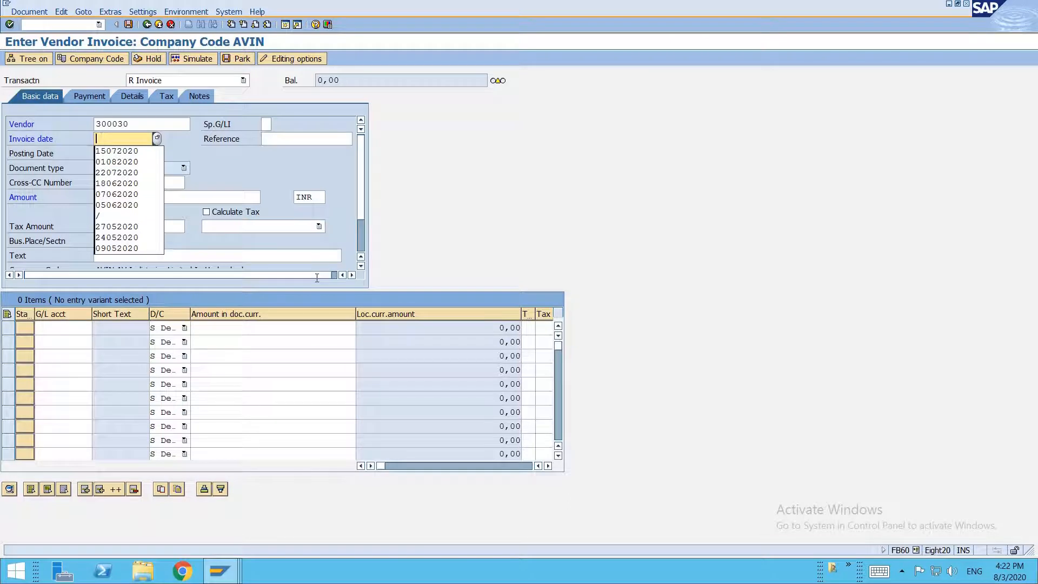
type("03082020")
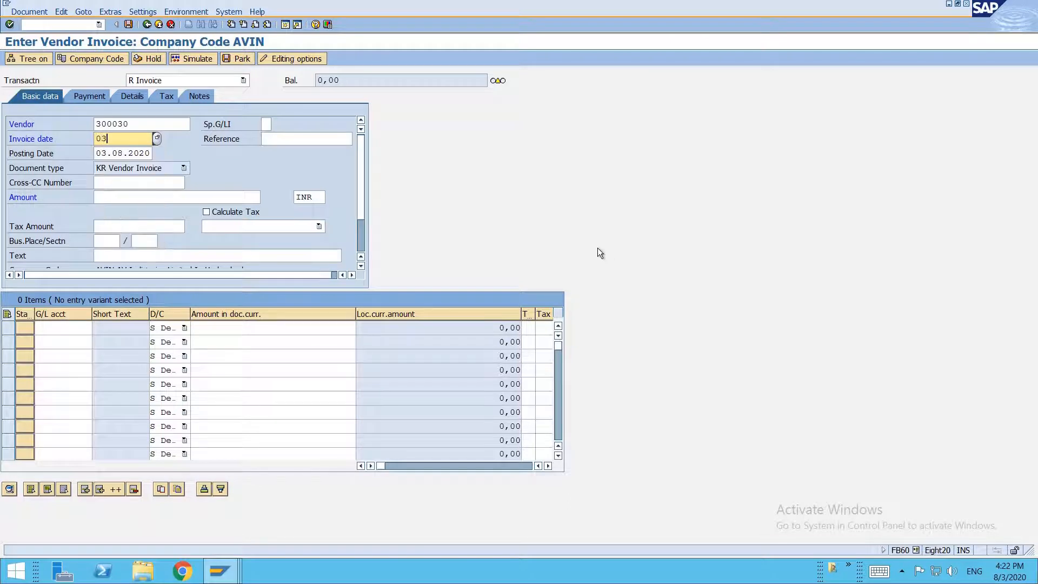
key("Tab")
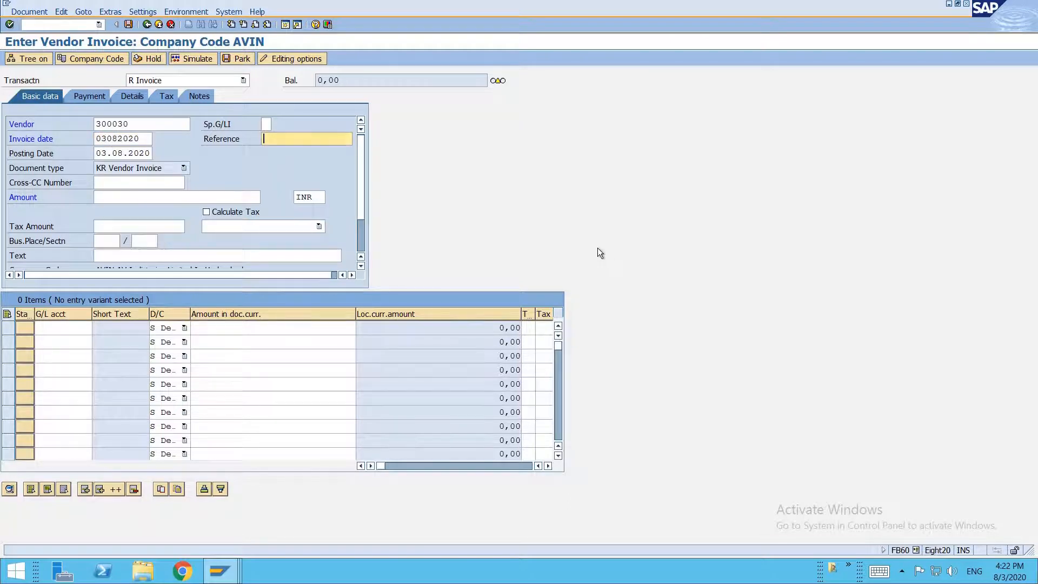
Give the invoice the reference AVP1 Pay term 1 and an amount of 10000 INR
type("AVP1 Pay term 1")
left_click(226, 199)
type("10000")
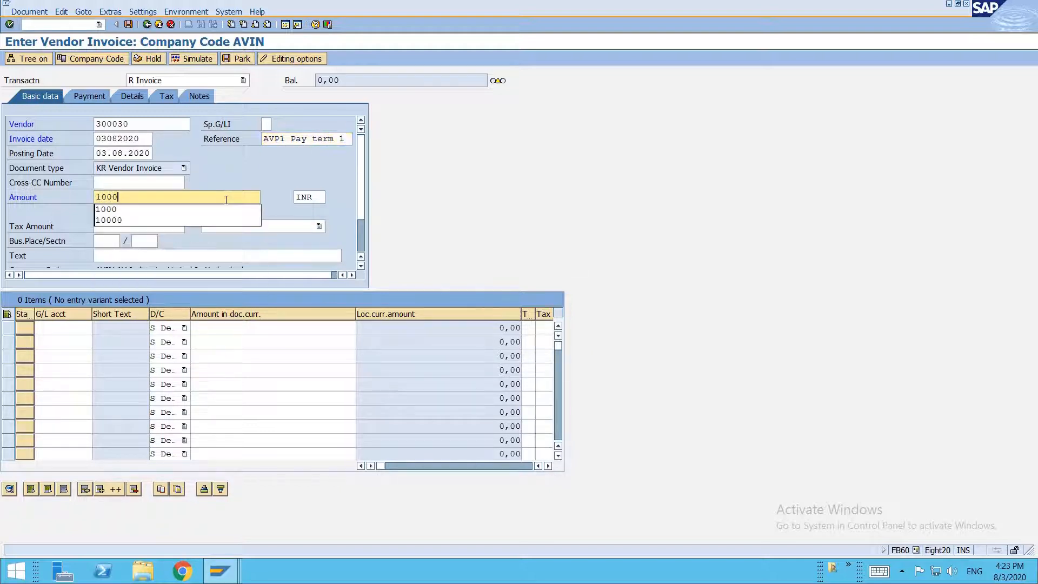
key("Tab")
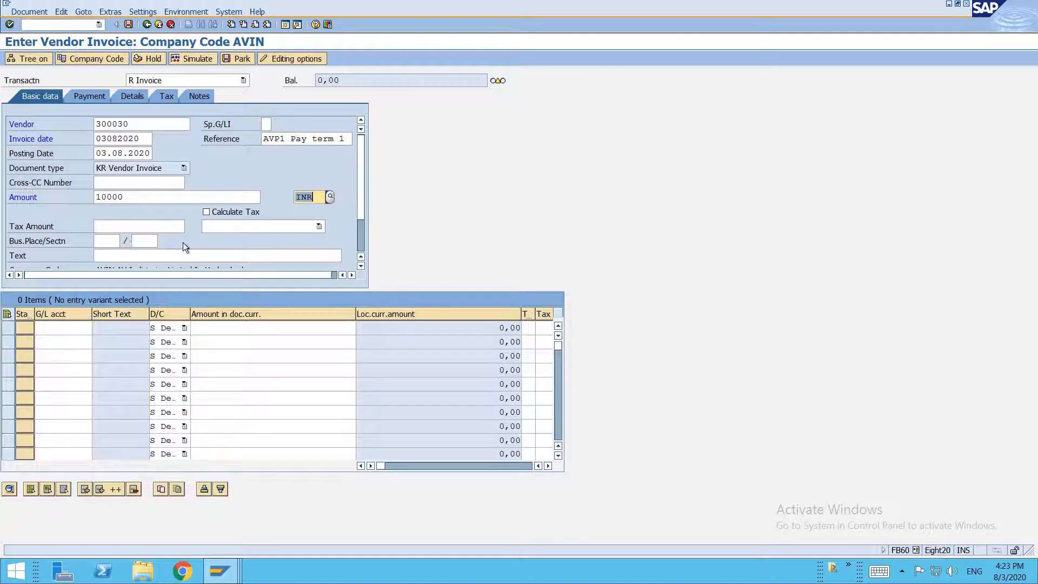
Enter a debit line for G/L account P039 with amount 10000 and tax code I2, and validate it
left_click(73, 331)
type("p039")
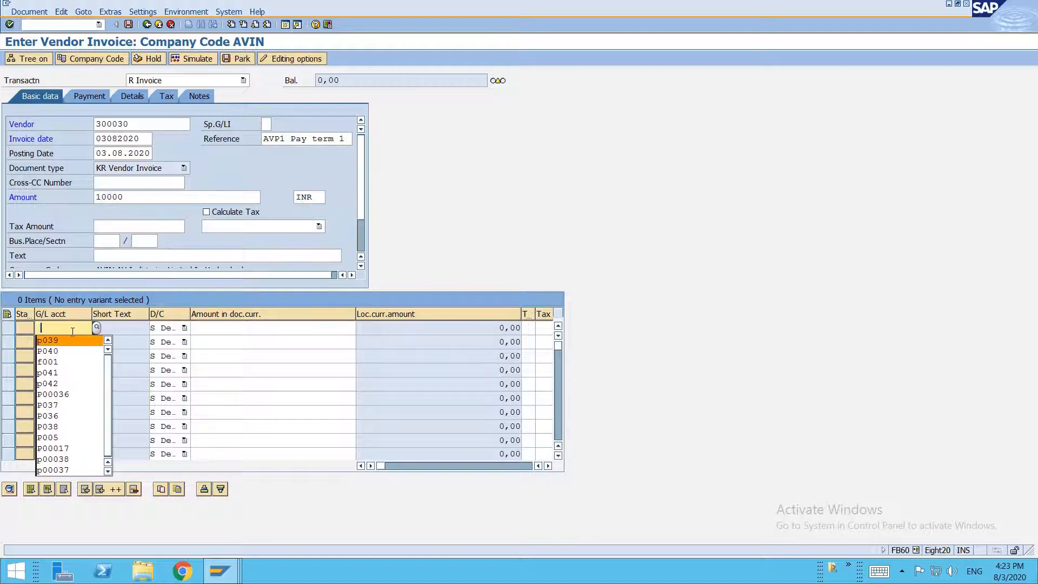
key("Tab")
type("10000")
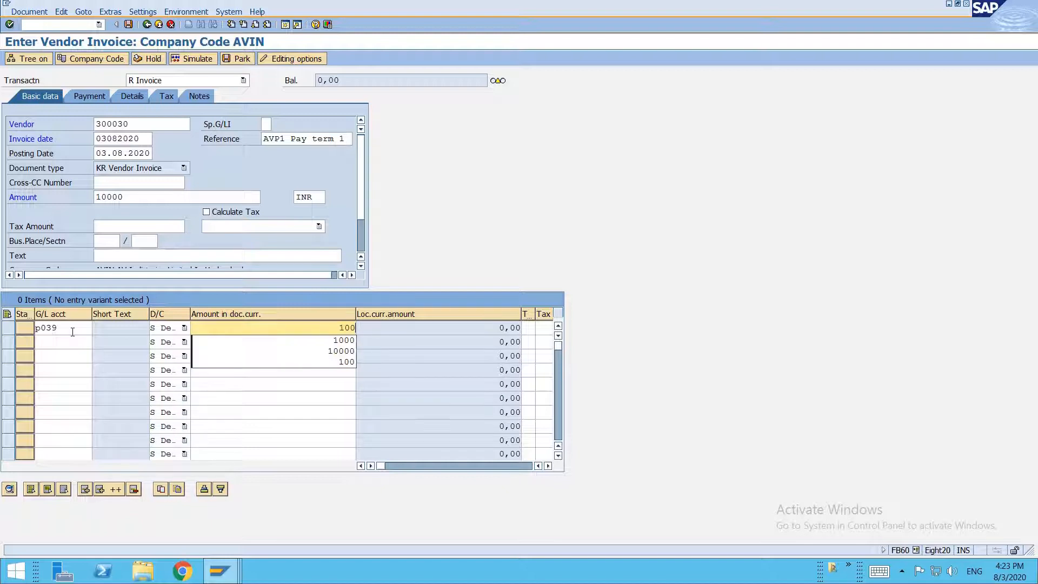
key("Tab")
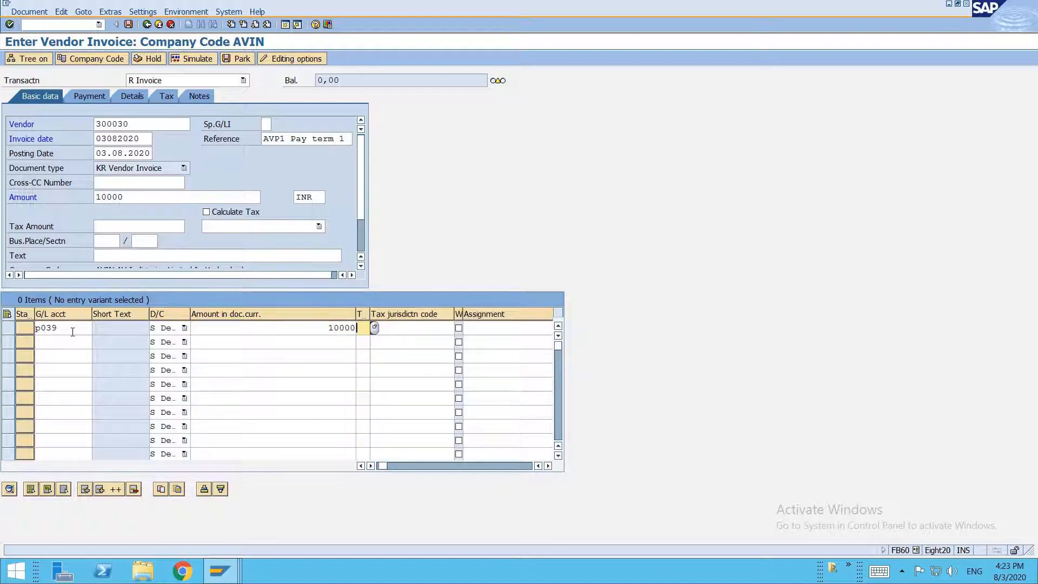
key("F4")
double_click(133, 89)
key("Return")
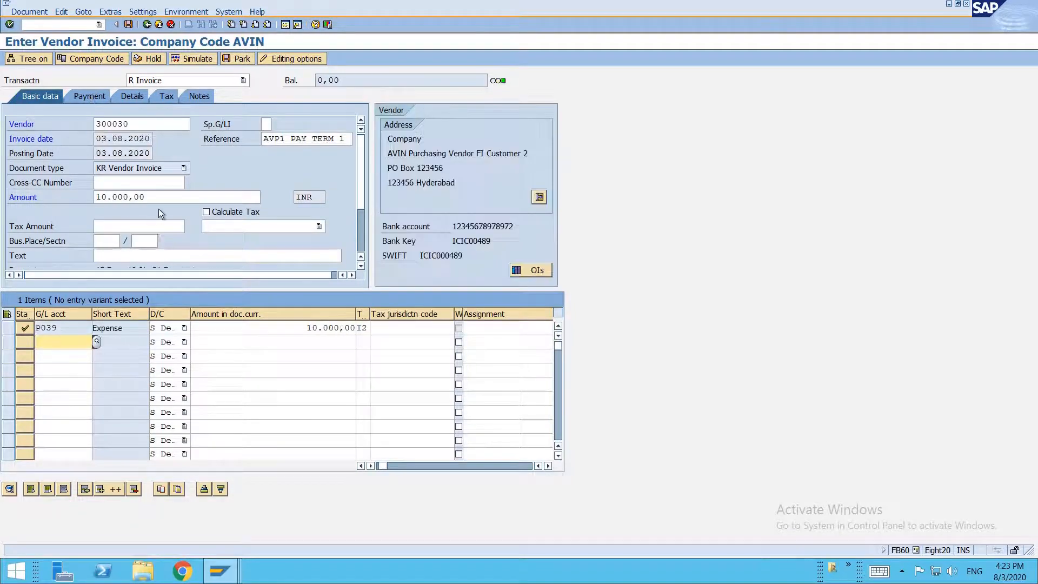
Examine the invoice's payment details: payment terms, discount days and net due days
left_click(91, 96)
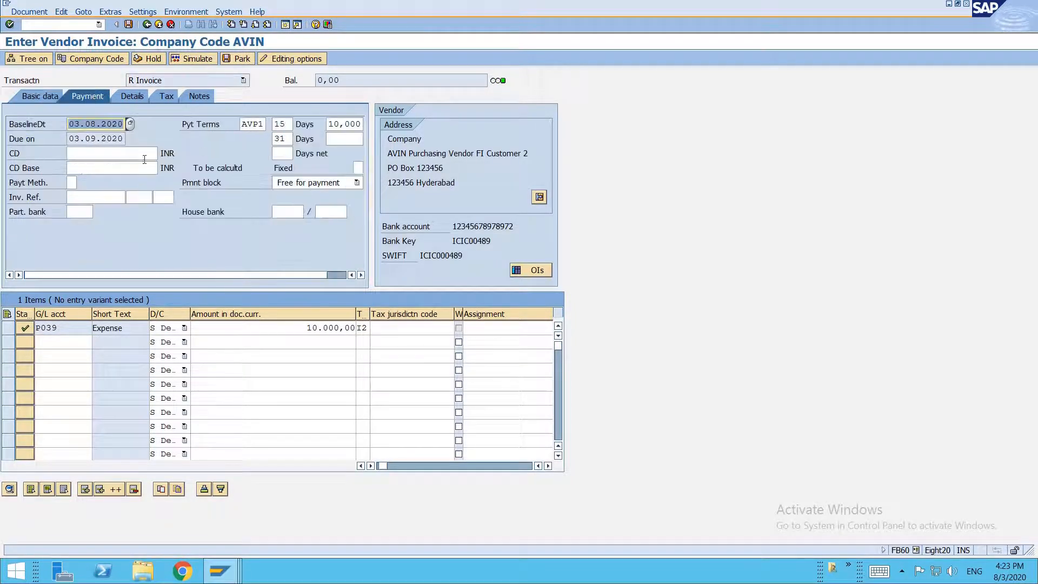
left_click_drag(241, 123, 273, 124)
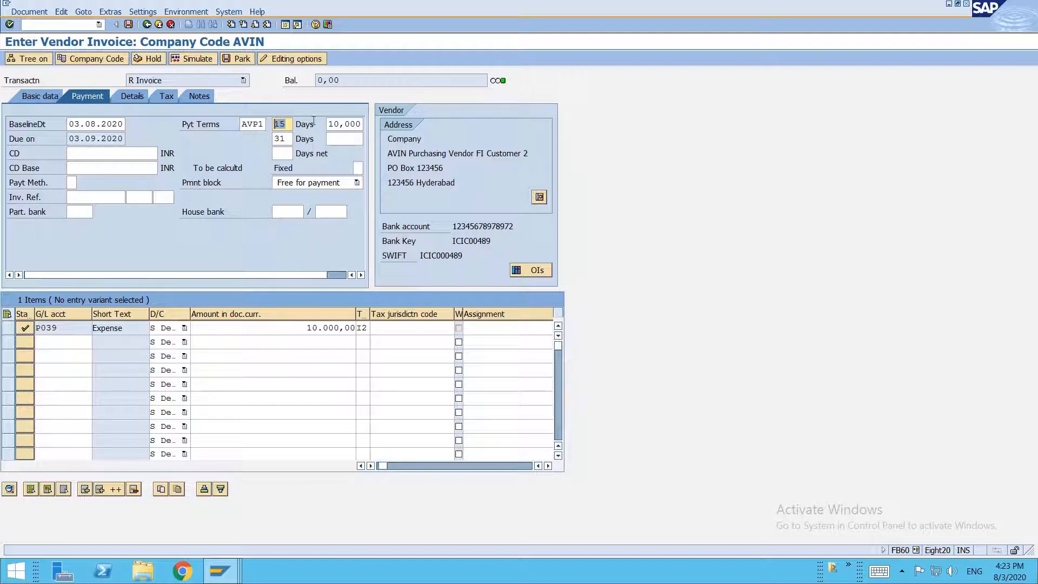
left_click(276, 139)
Set the invoice's payment method to 1 (Cheque AVIN) and post the document
left_click(75, 184)
type("1")
key("F4")
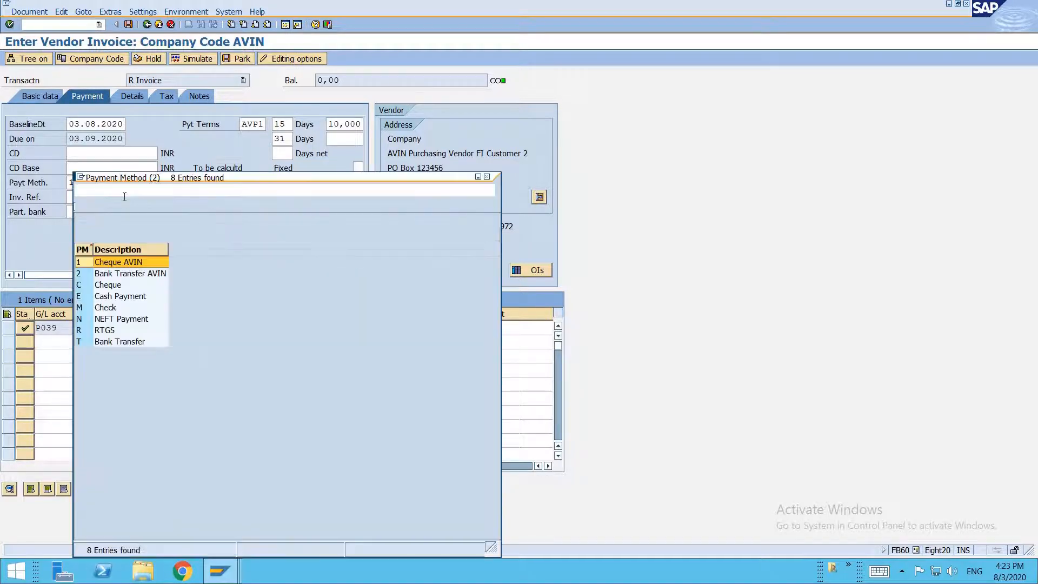
double_click(106, 264)
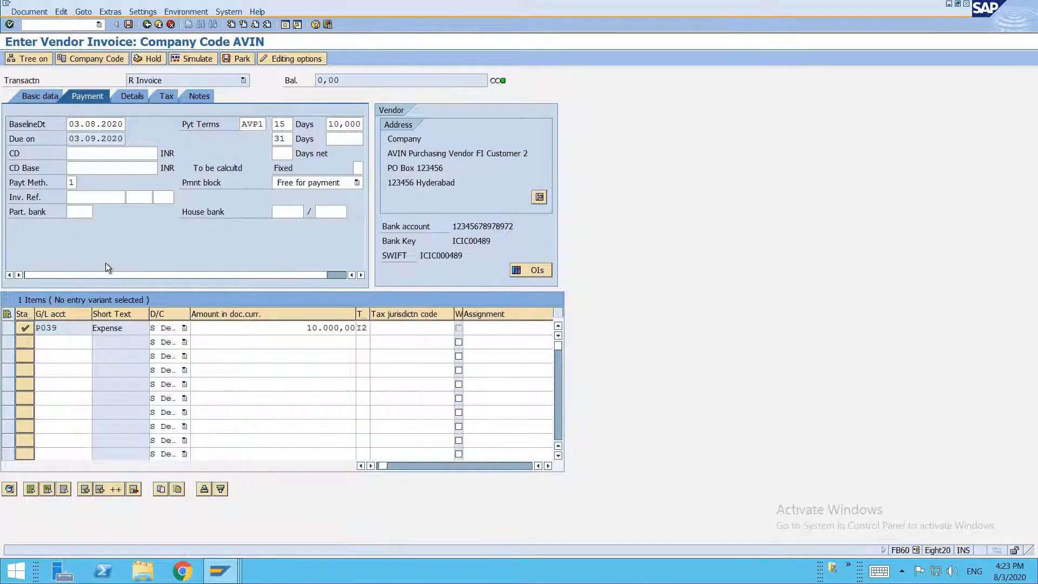
key("ctrl+s")
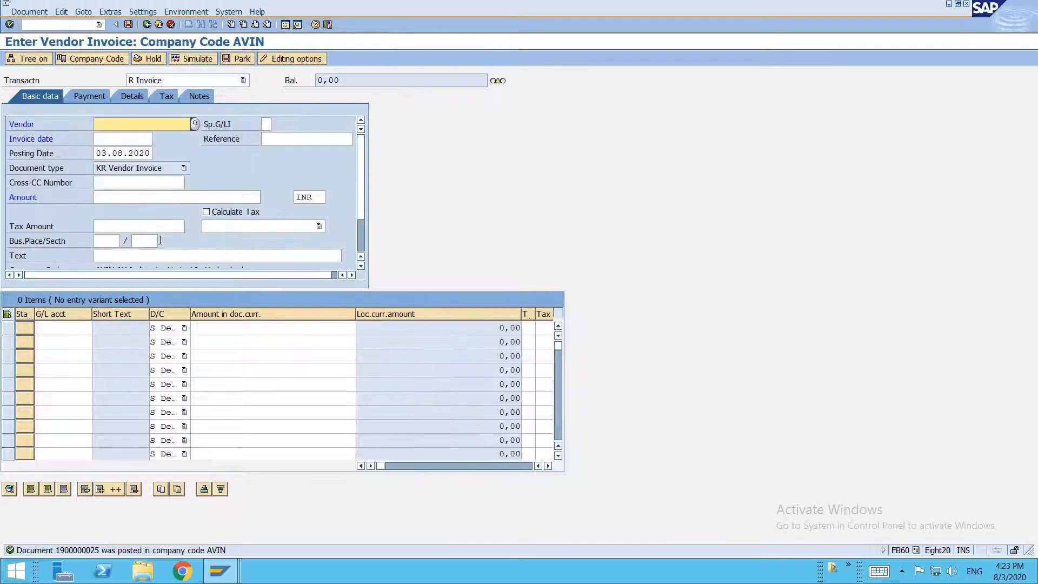
List the vendor's open items as of 03.08.2020 with transaction FBL1N and highlight the newly posted invoice line up to its net due date
left_click(59, 23)
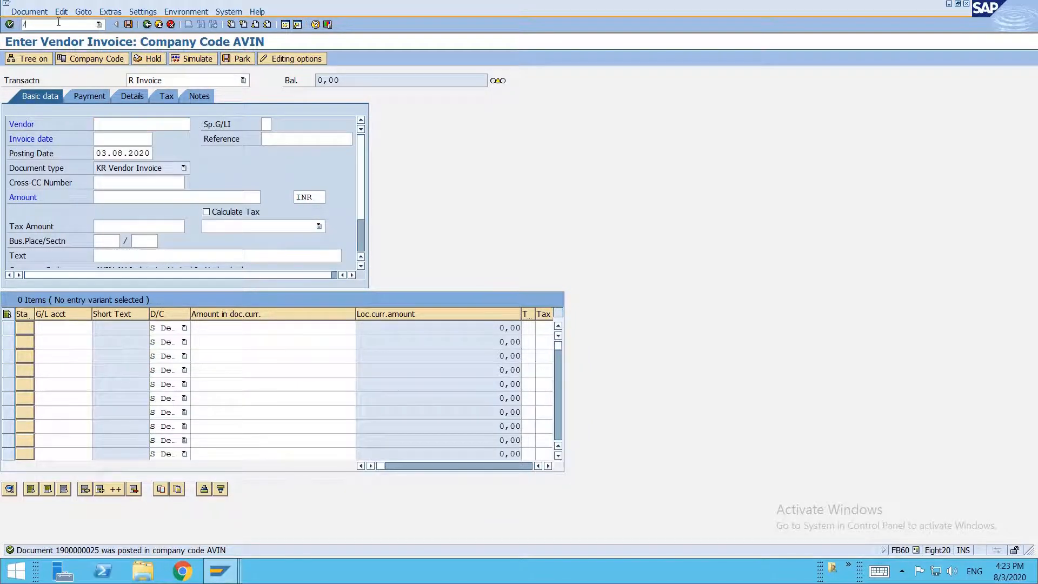
type("/nfbl1n")
key("Return")
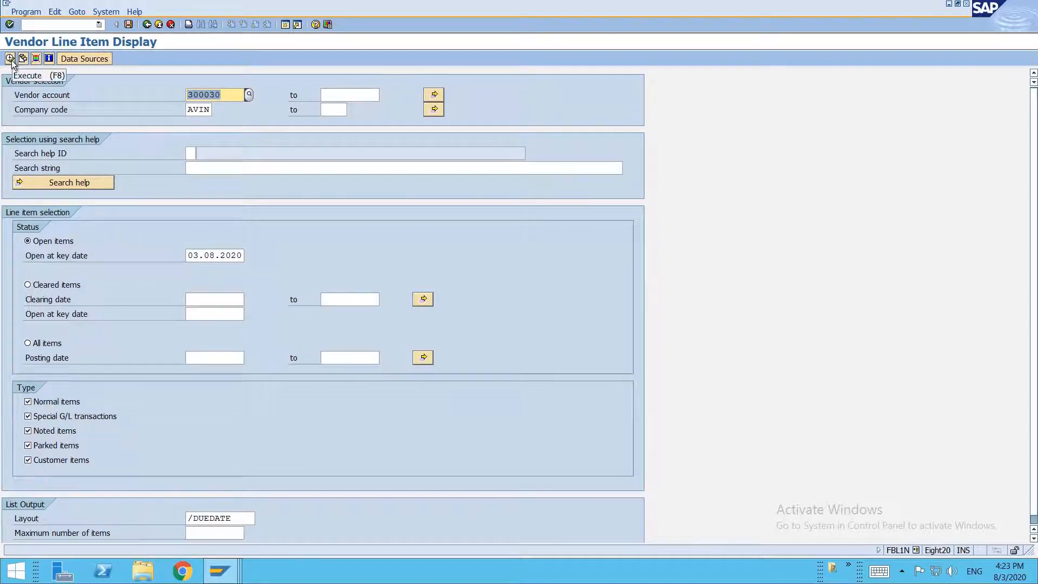
left_click(10, 58)
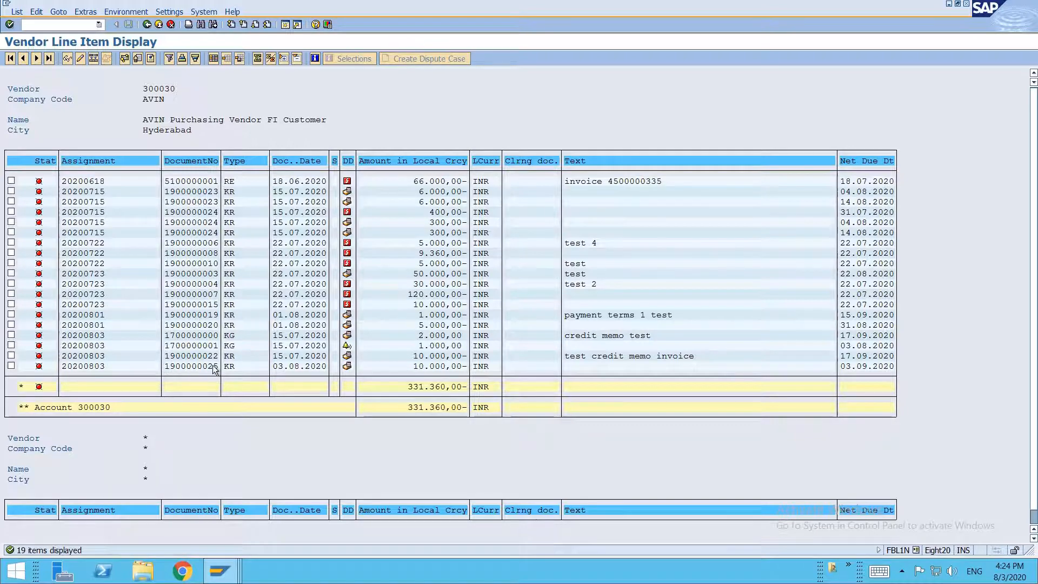
key("ctrl+y")
left_click_drag(165, 366, 893, 366)
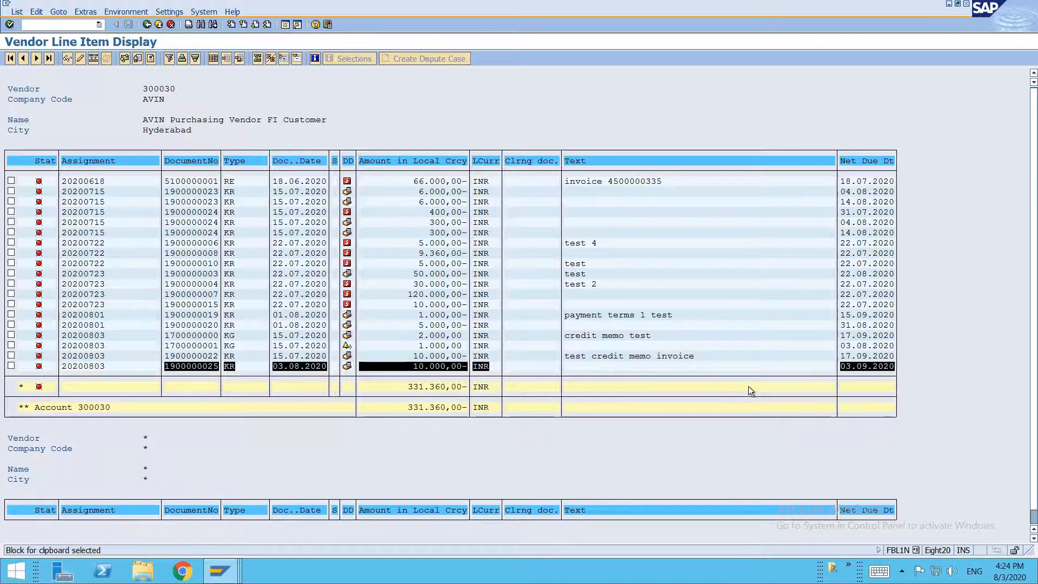
Open the newly posted vendor invoice's line item, check the posting date in its document header, and return to the list
mouse_move(1005, 580)
left_click(300, 368)
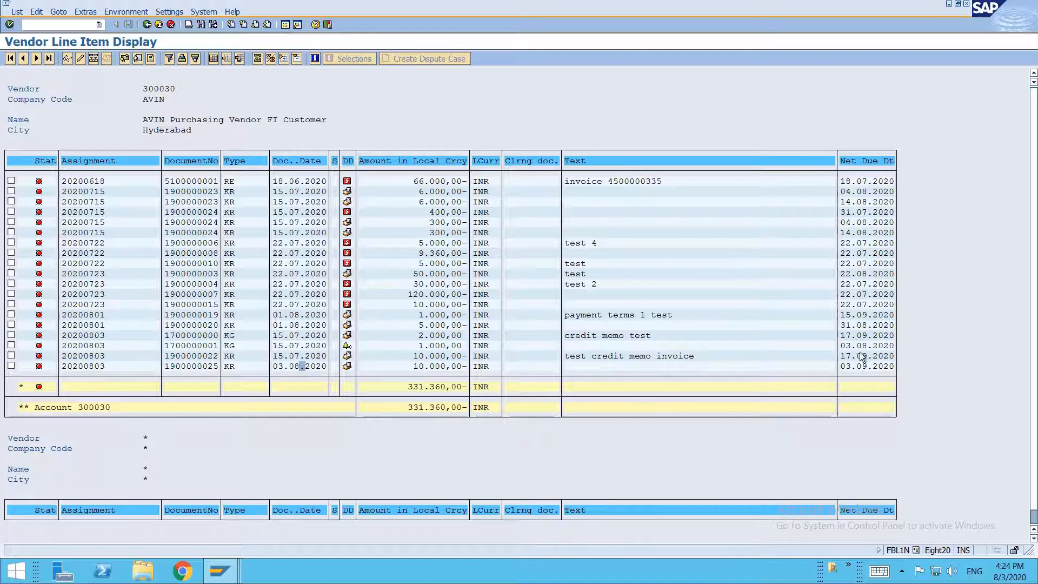
left_click(279, 368)
double_click(316, 368)
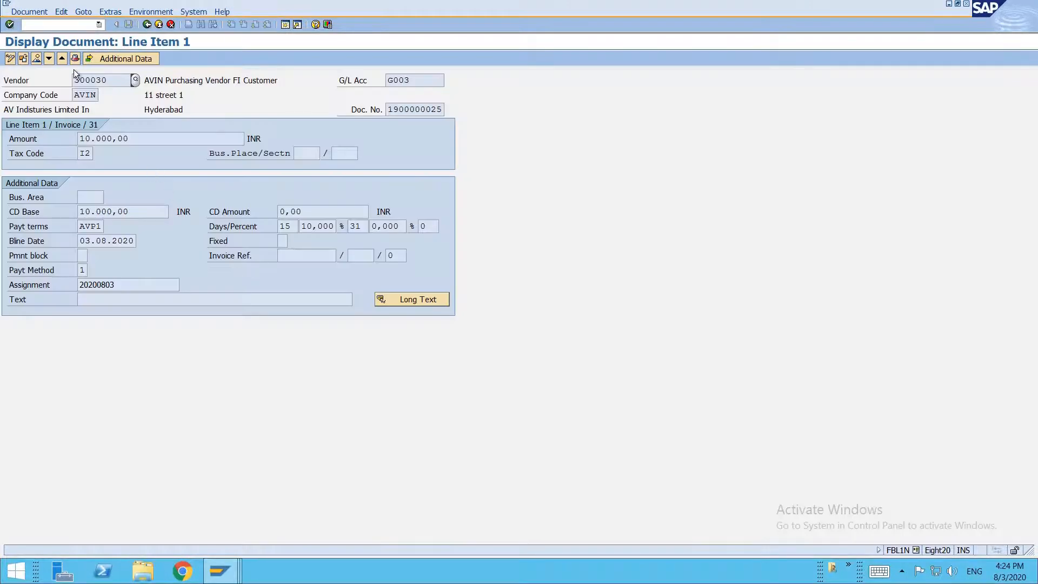
left_click(75, 59)
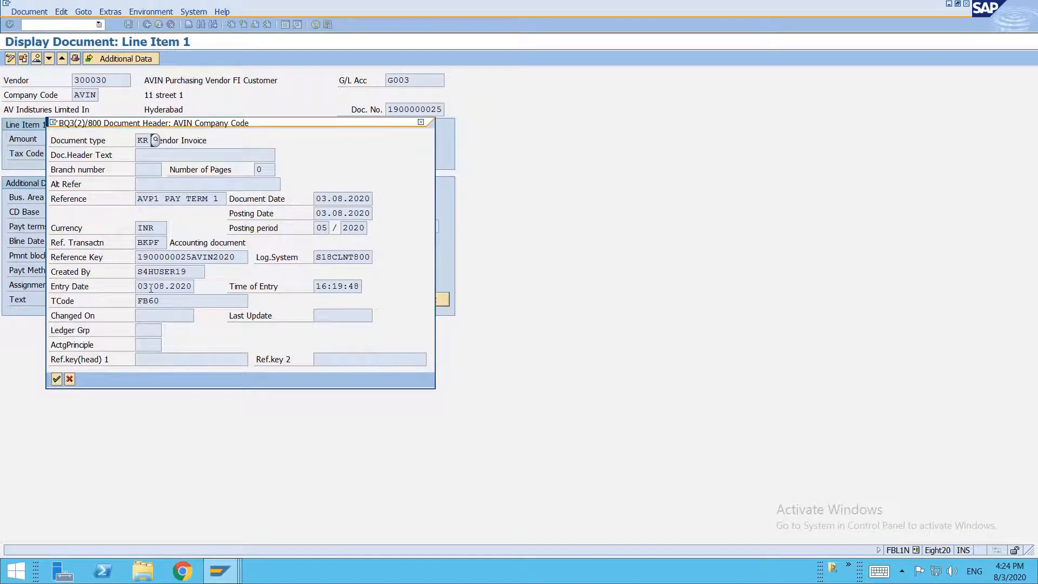
left_click_drag(315, 213, 376, 213)
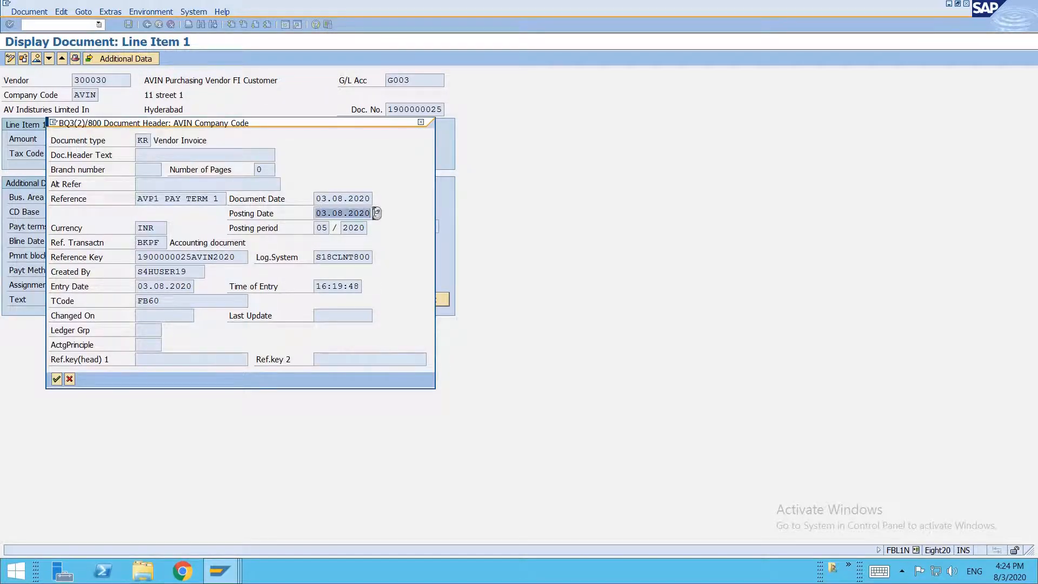
key("Return")
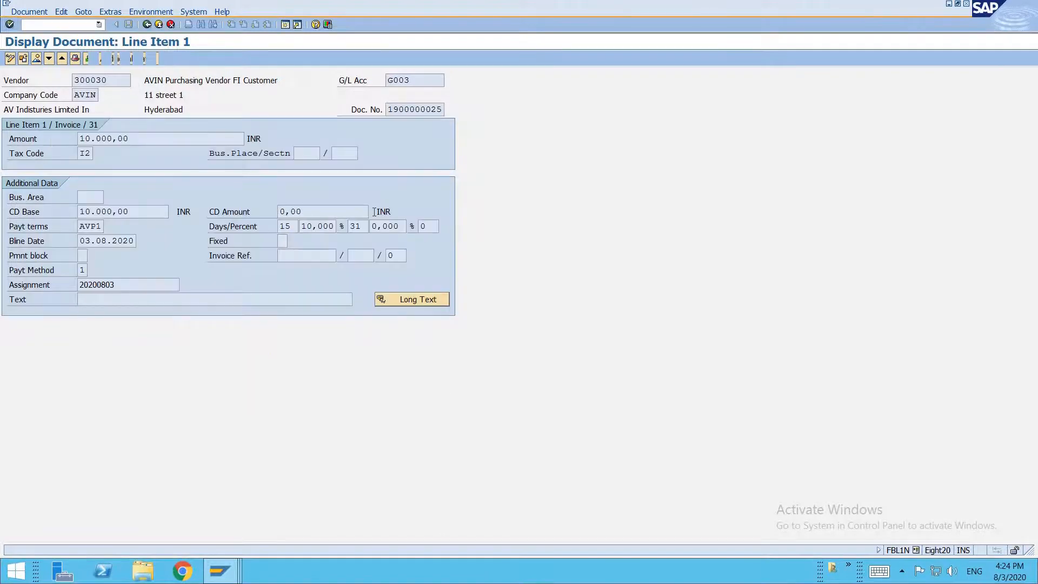
key("F3")
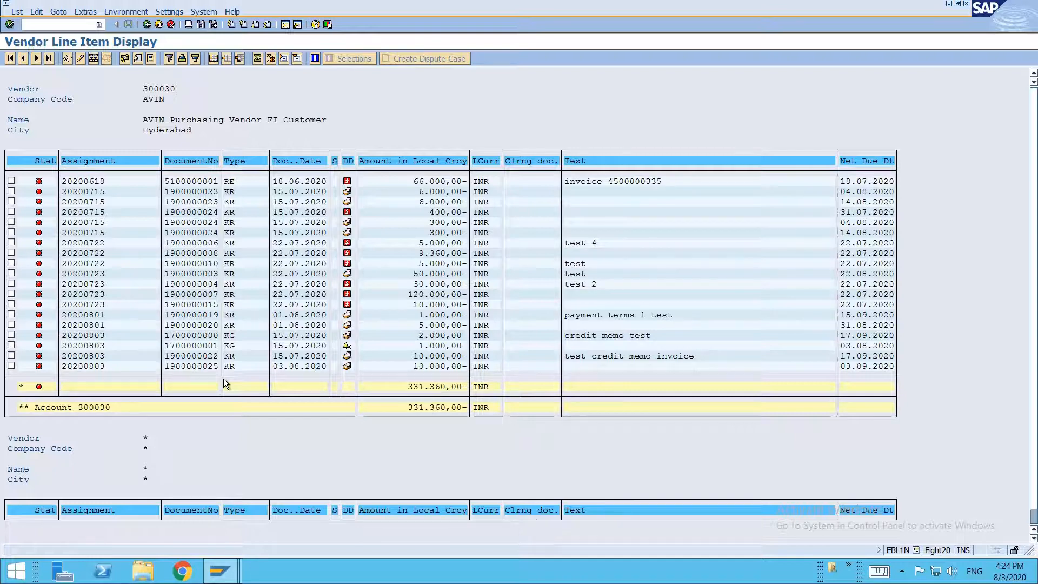
Leave the vendor line items, start outgoing payment transaction F-53 and enter document date 03.08.2020
key("F3")
key("F3")
type("F")
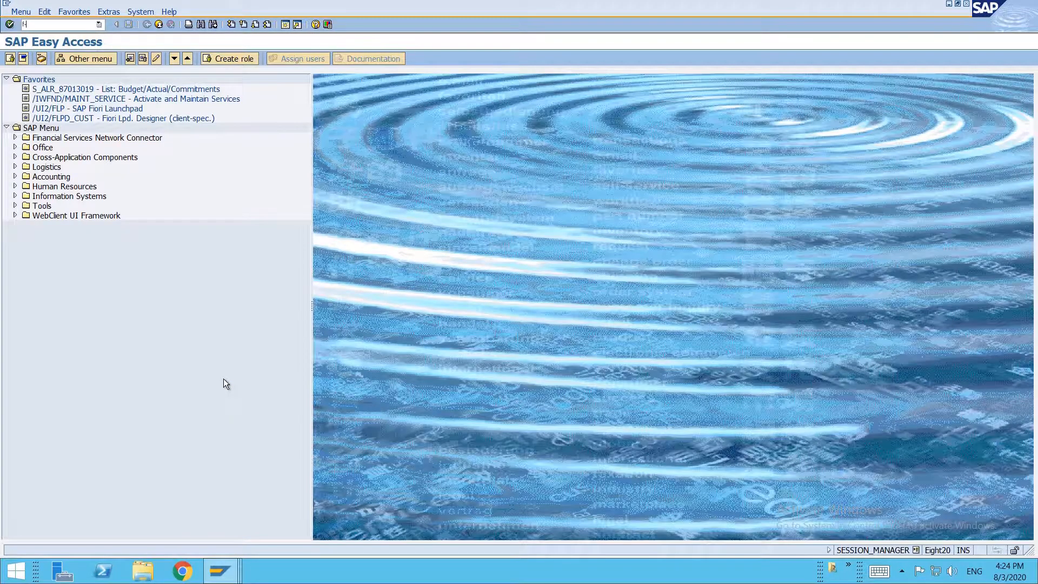
type("-53")
key("Return")
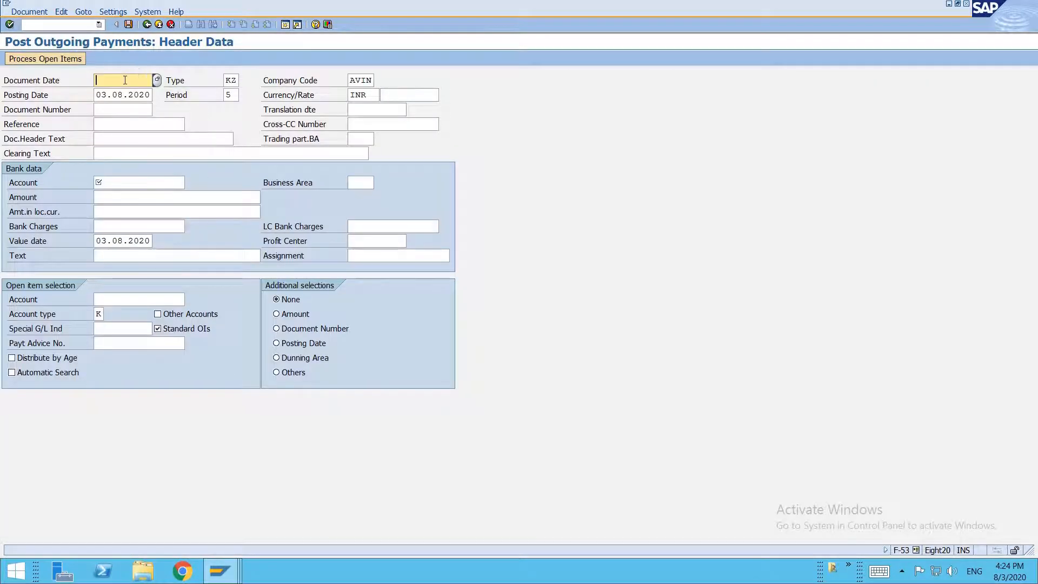
type("03082020")
key("Tab")
Enter "Manual Payment AVP1 Test 1" as the payment's clearing text
key("Down")
key("Down")
key("Down")
key("Down")
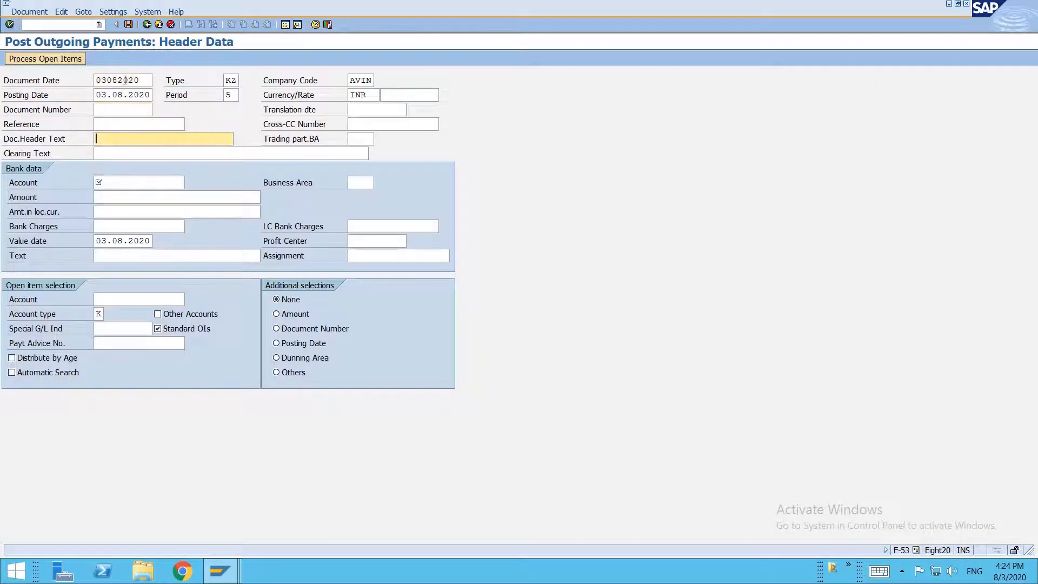
type("Mnaual")
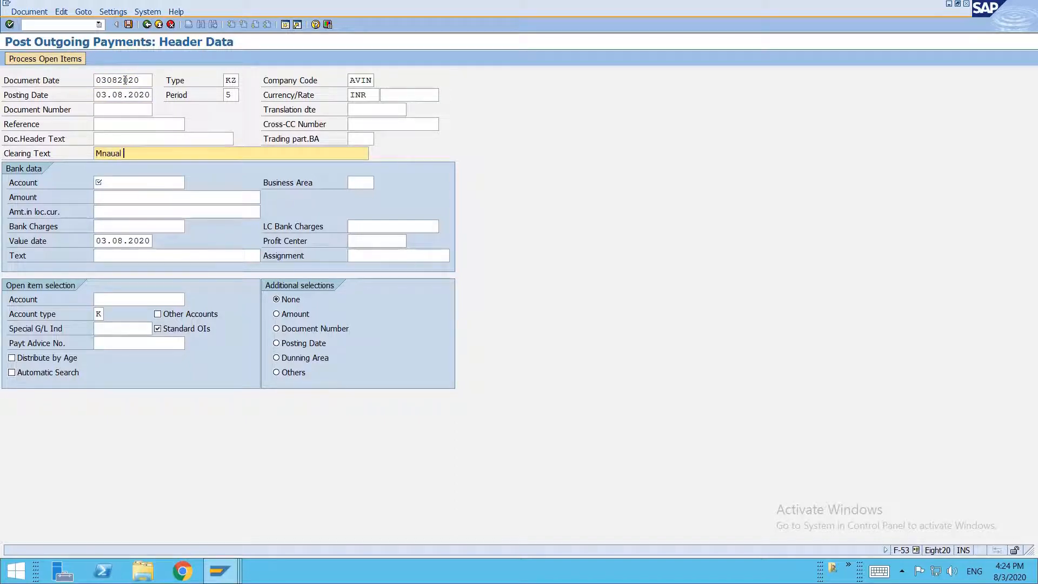
key("BackSpace")
key("BackSpace")
key("BackSpace")
key("BackSpace")
type("anual Payment AVP1 Test 1")
Look up the company code's G/L accounts and choose C010, HDFC bank main account INR, as the bank account
left_click(136, 180)
key("F4")
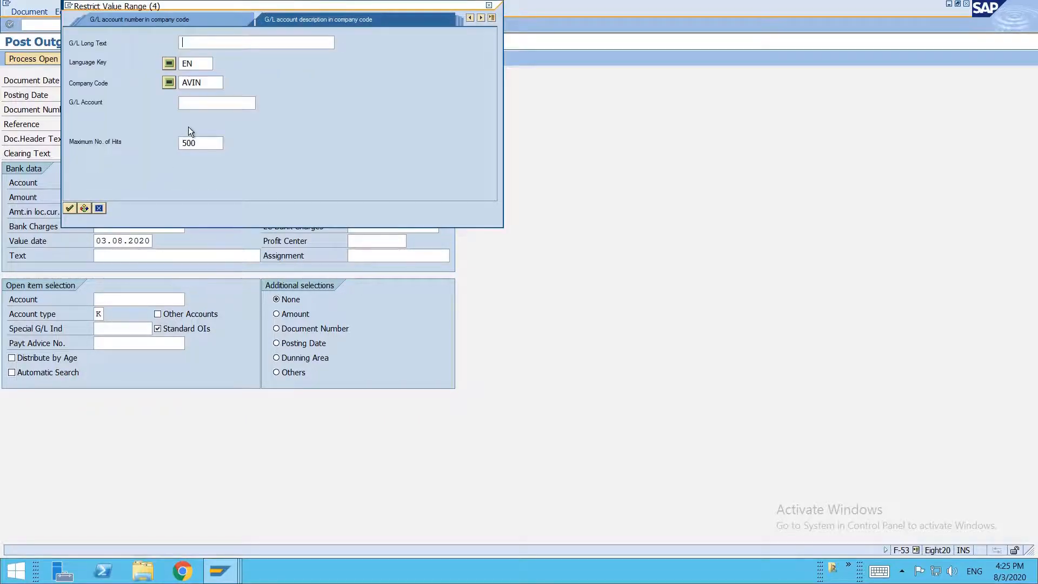
key("Return")
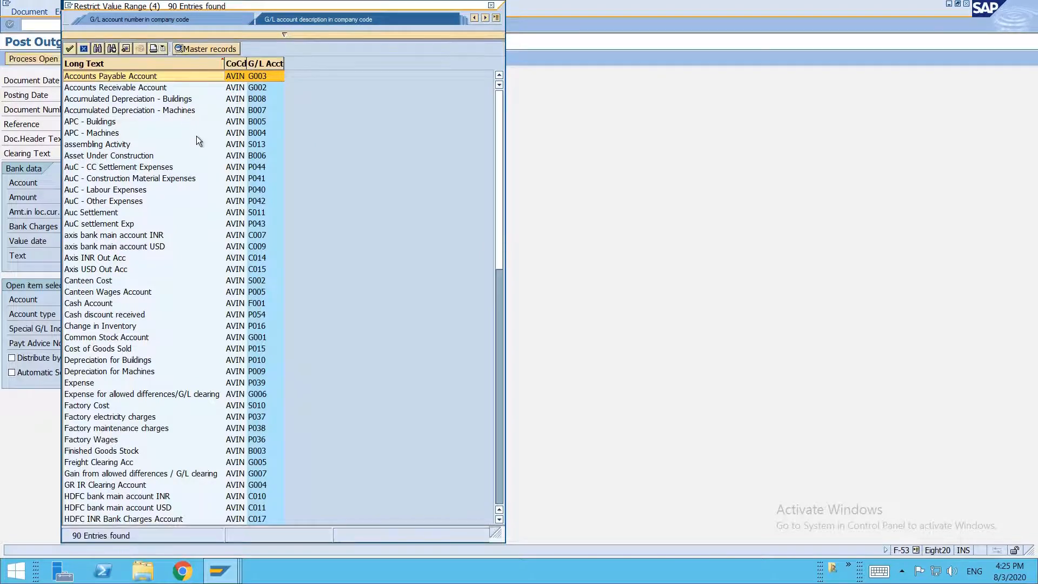
scroll(186, 239, "down", 15)
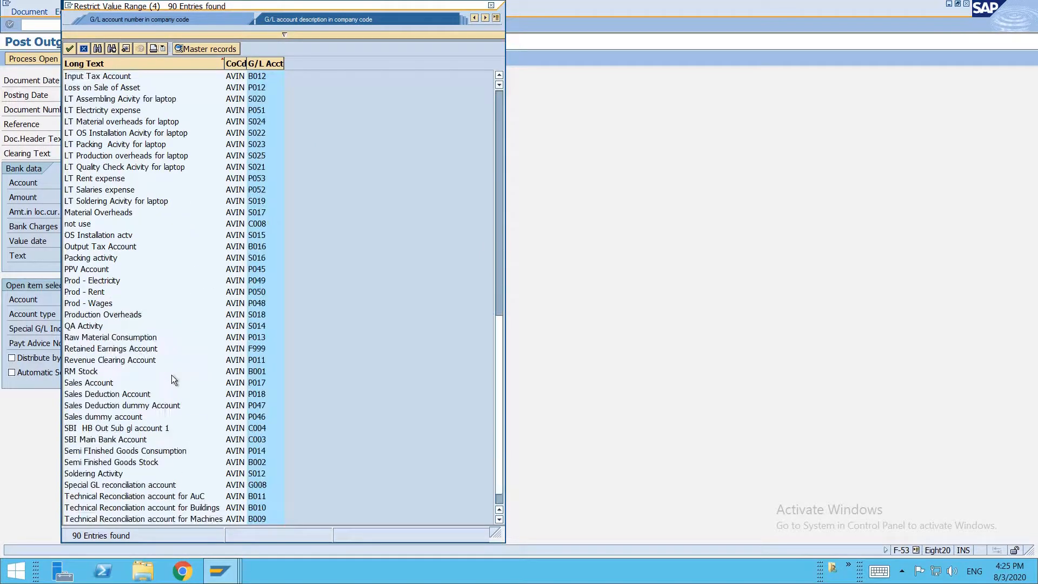
scroll(170, 375, "up", 2)
scroll(171, 375, "up", 4)
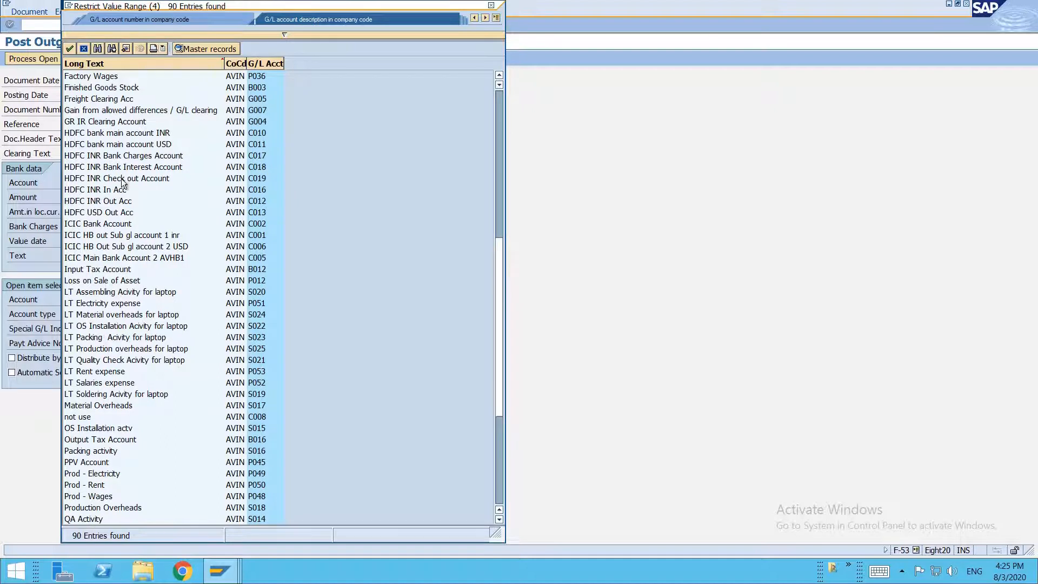
double_click(106, 189)
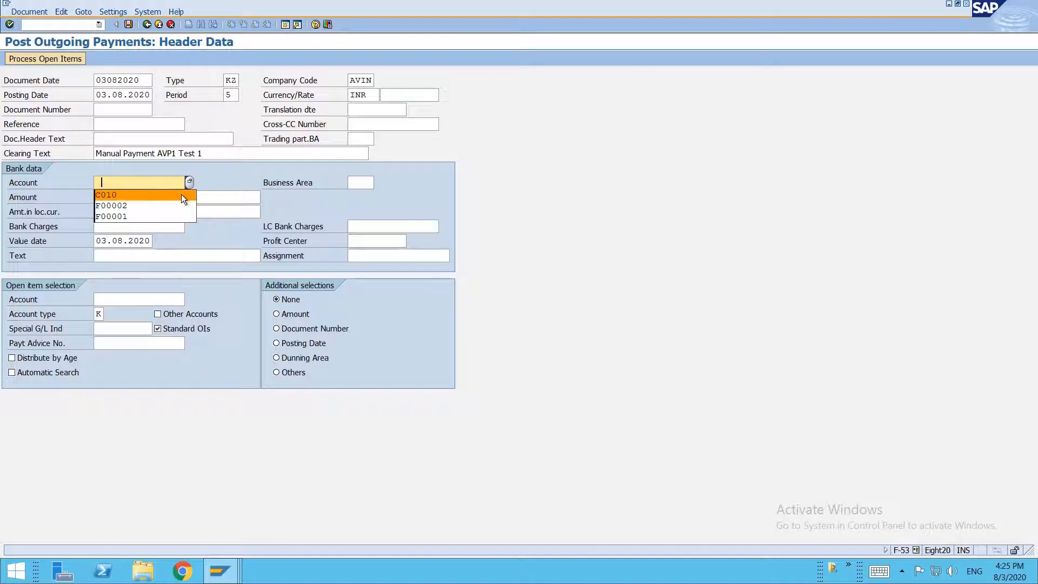
key("F4")
key("Return")
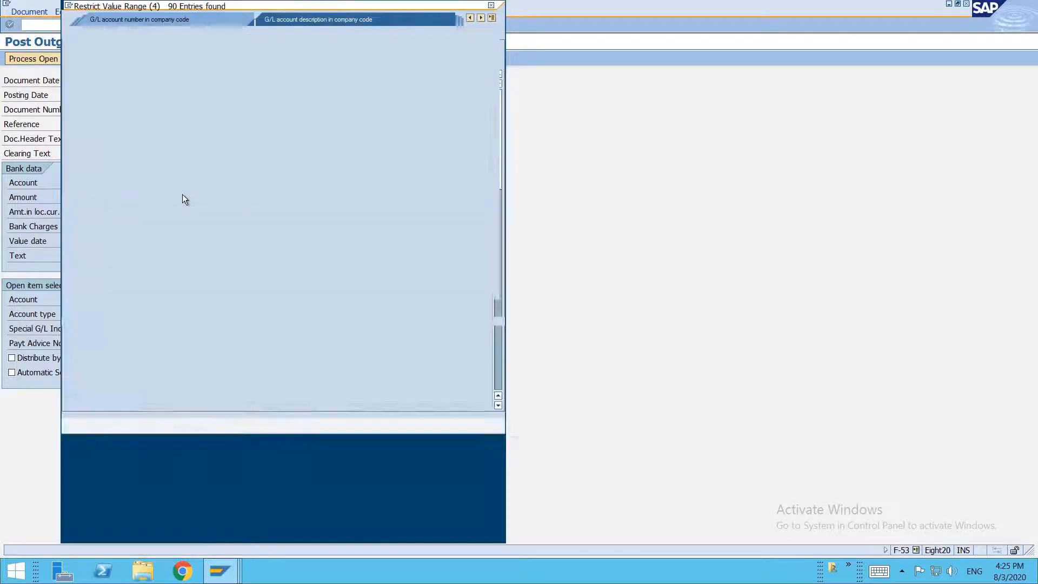
scroll(124, 336, "down", 3)
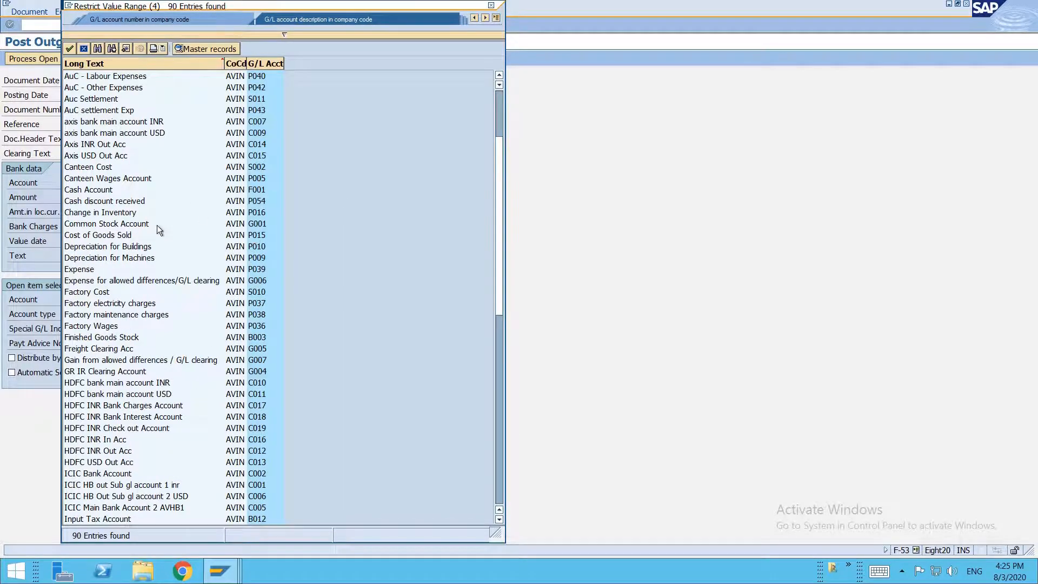
left_click(268, 63)
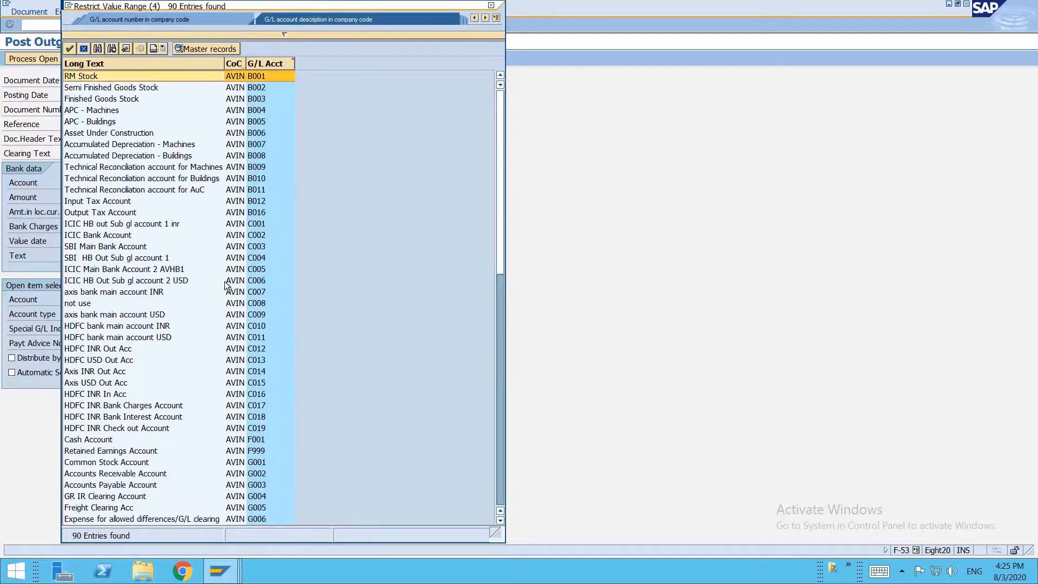
left_click(141, 328)
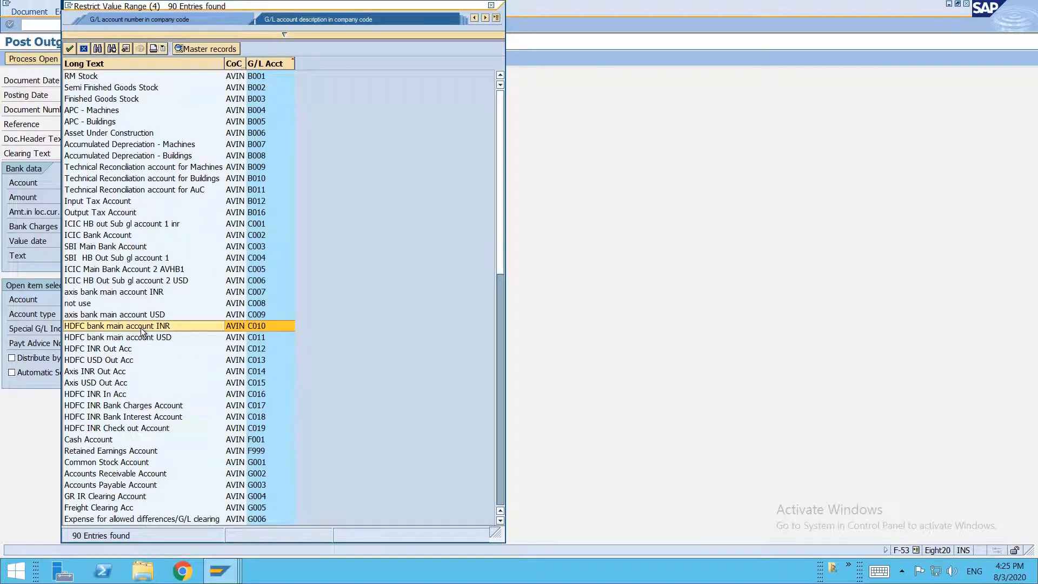
double_click(141, 328)
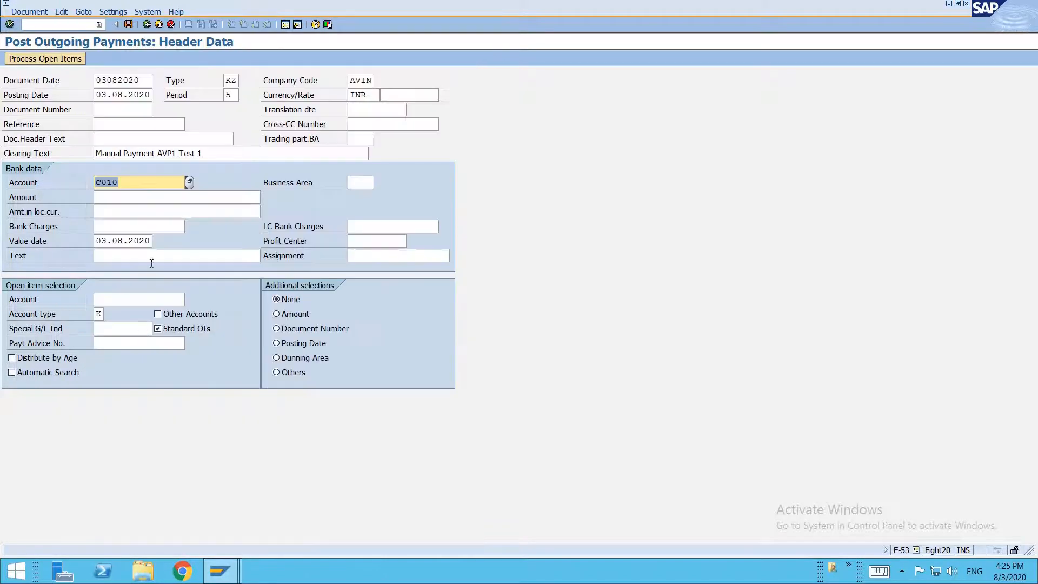
Enter amount 10 and text "test" in the bank data, and validate the header
left_click(130, 196)
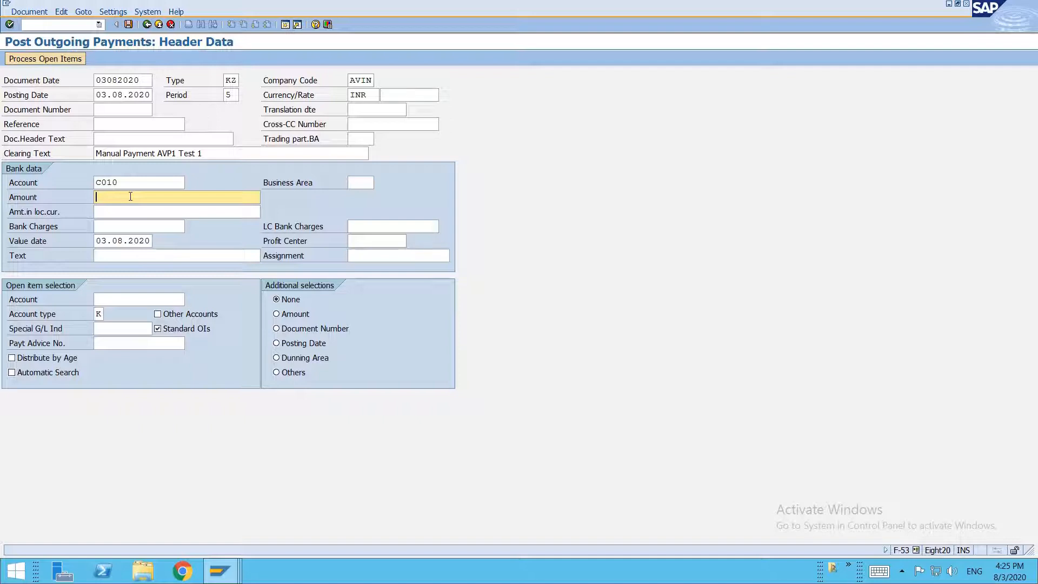
type("10")
left_click(257, 162)
left_click(113, 262)
type("test")
key("Return")
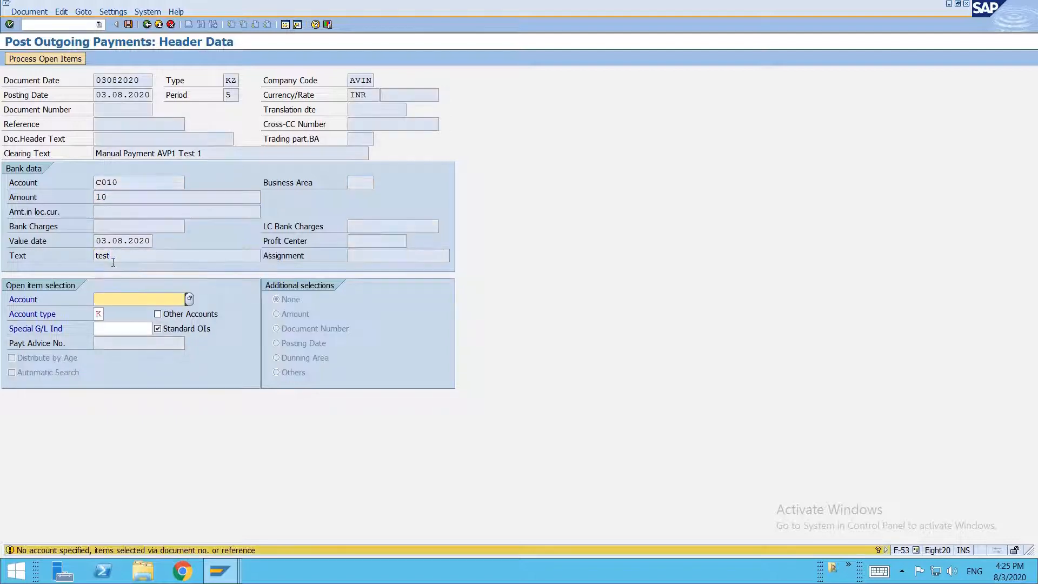
Look up AVIN Purchasing Vendor FI as the open item account and process its open items
key("F4")
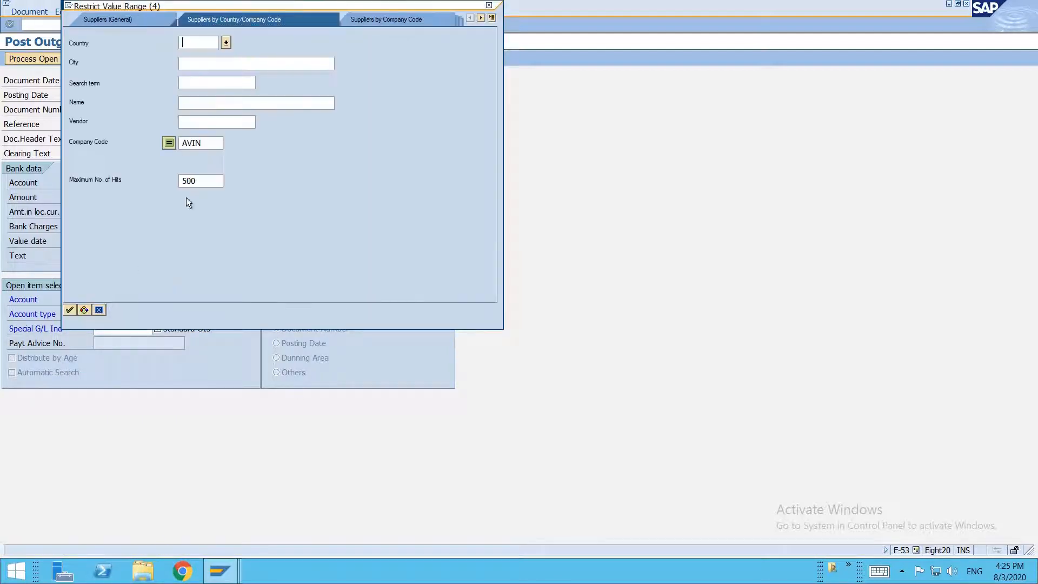
key("Return")
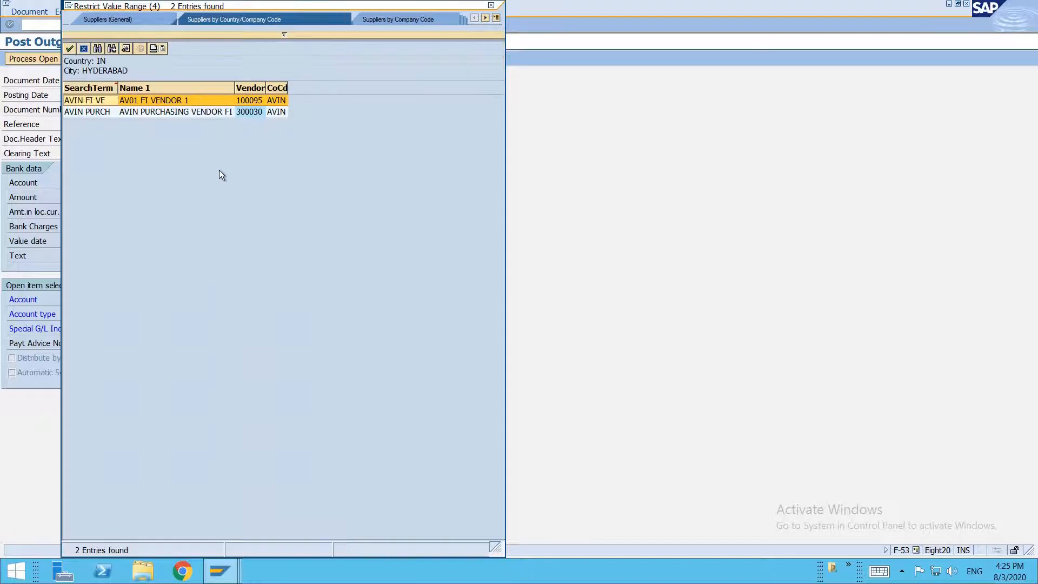
double_click(224, 113)
key("shift+F4")
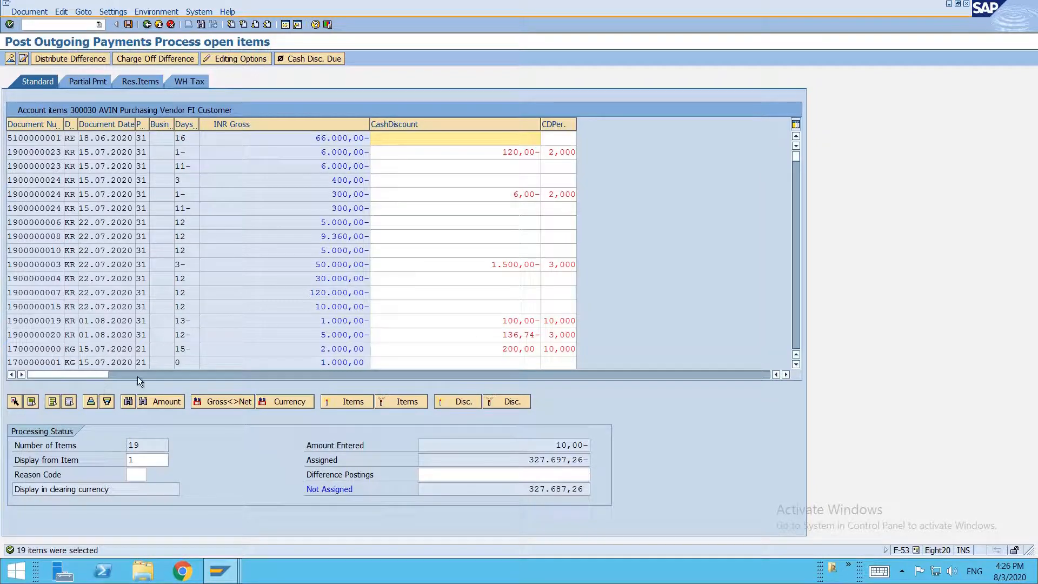
Back out of the open items and the payment overview, discarding the entered data
key("F3")
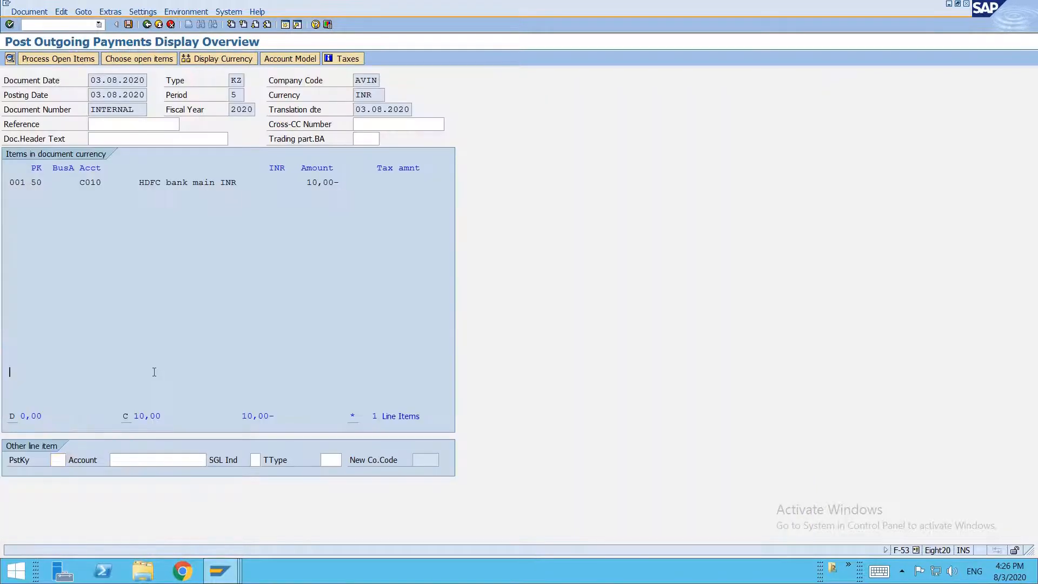
key("F3")
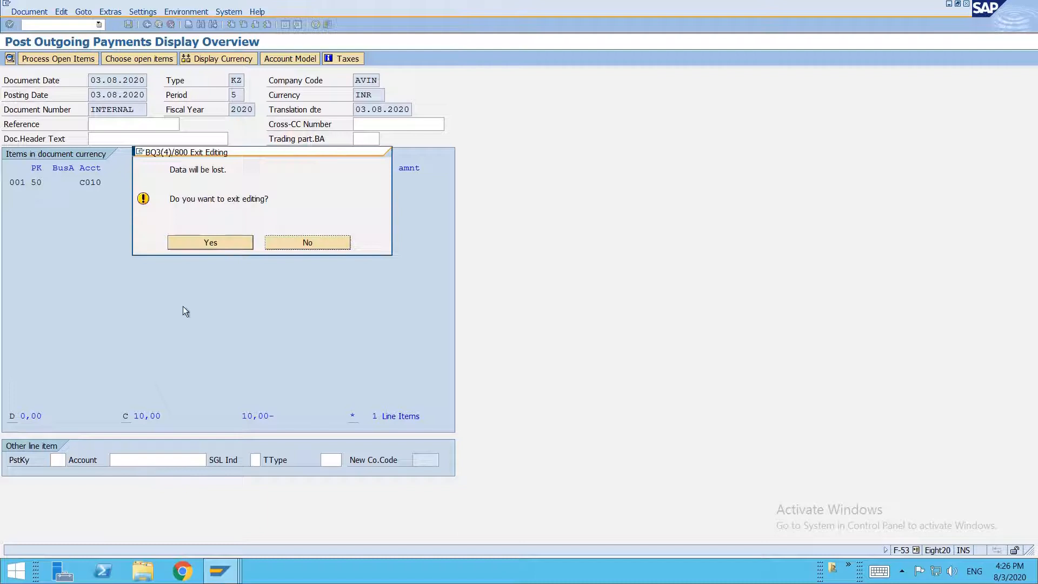
left_click(222, 246)
Choose AVIN Purchasing Vendor FI from the supplier list as the account for open item selection
key("F4")
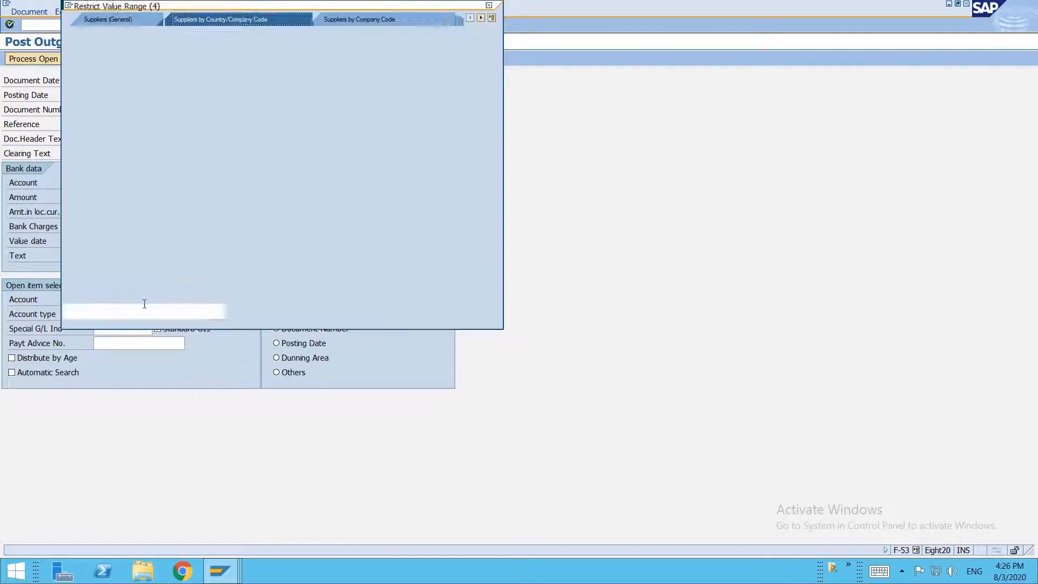
key("Return")
key("Down")
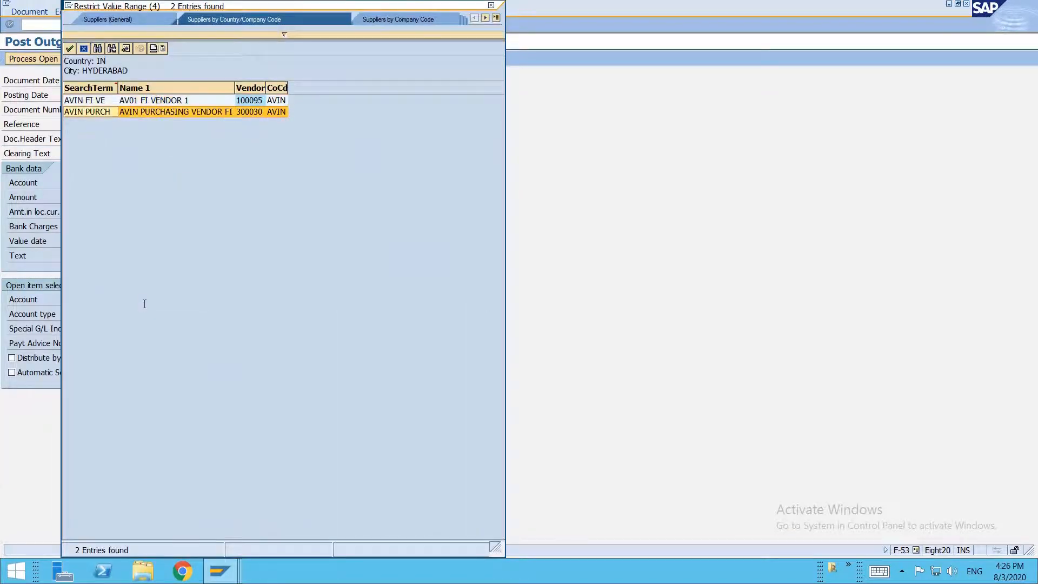
key("Return")
Fill in document date 03.08.2020 and clearing text "Manual Payment AVP1 Test 1" again from the previously entered values
key("Return")
key("Return")
key("Down")
key("Down")
key("Down")
key("Down")
key("Down")
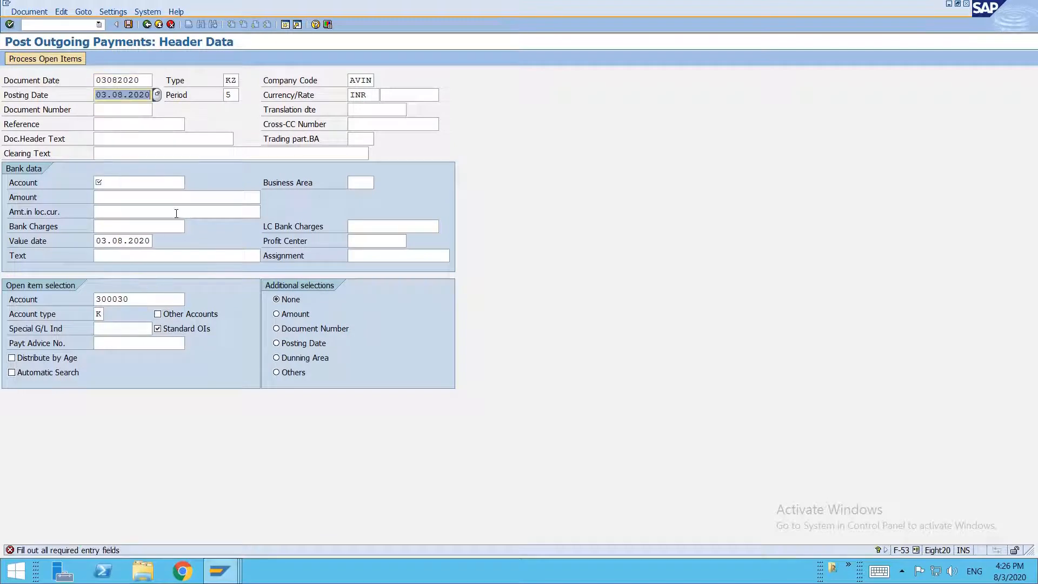
key("Down")
key("Return")
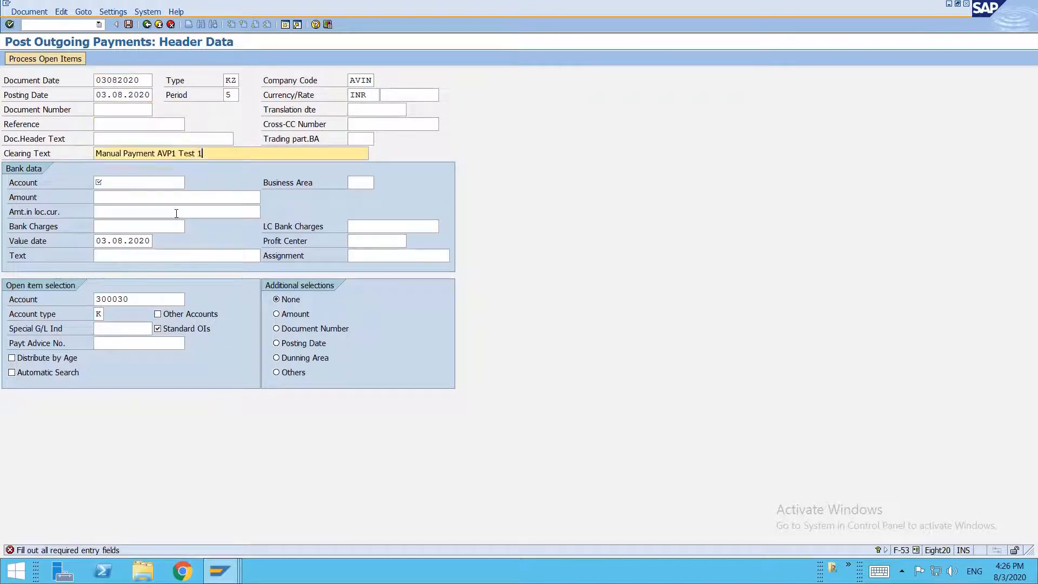
Set the bank account to C010 and the payment amount to 10 from the previously entered values
key("Down")
key("Down")
key("Return")
key("Down")
key("Down")
key("Return")
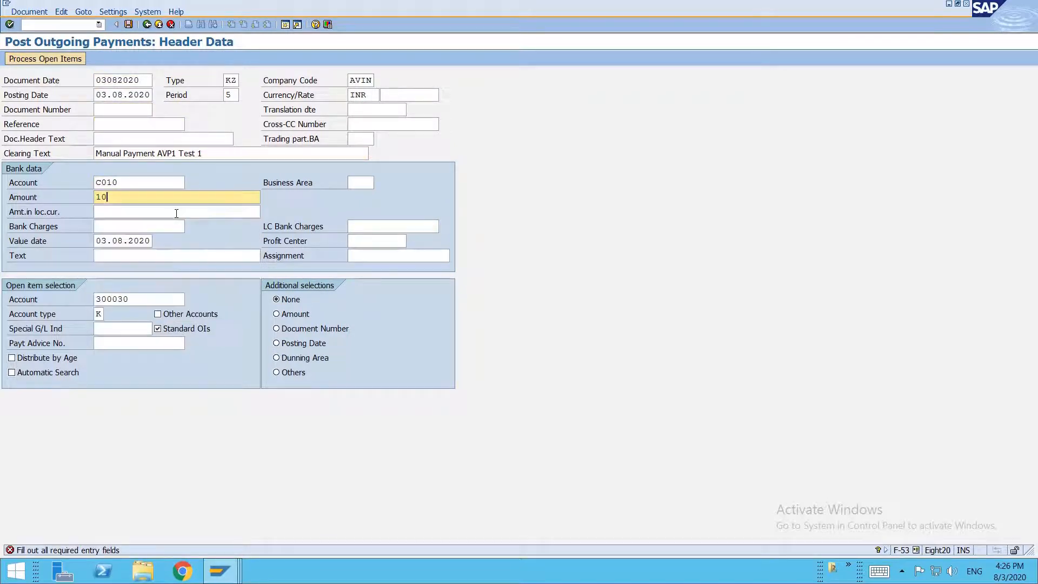
Process the vendor's open items, deactivating all of them and activating only the 10.000 INR invoice dated 03.08.2020
key("shift+F4")
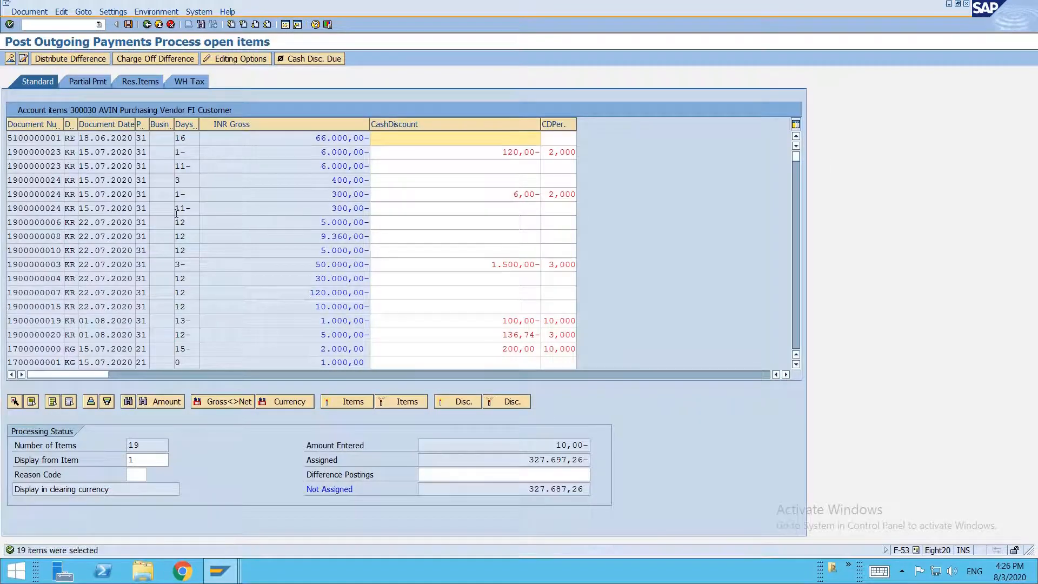
left_click(49, 404)
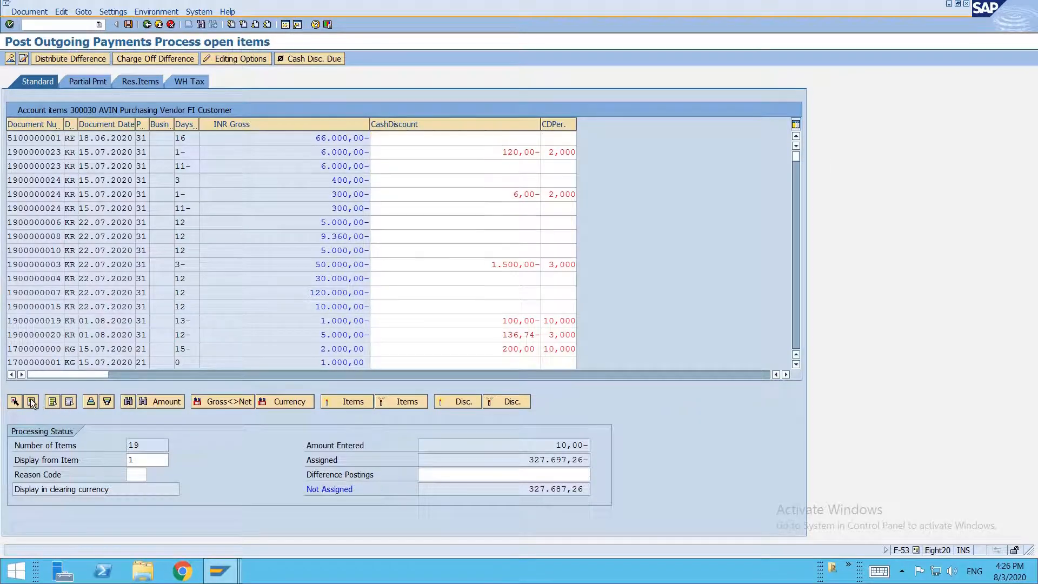
left_click(425, 399)
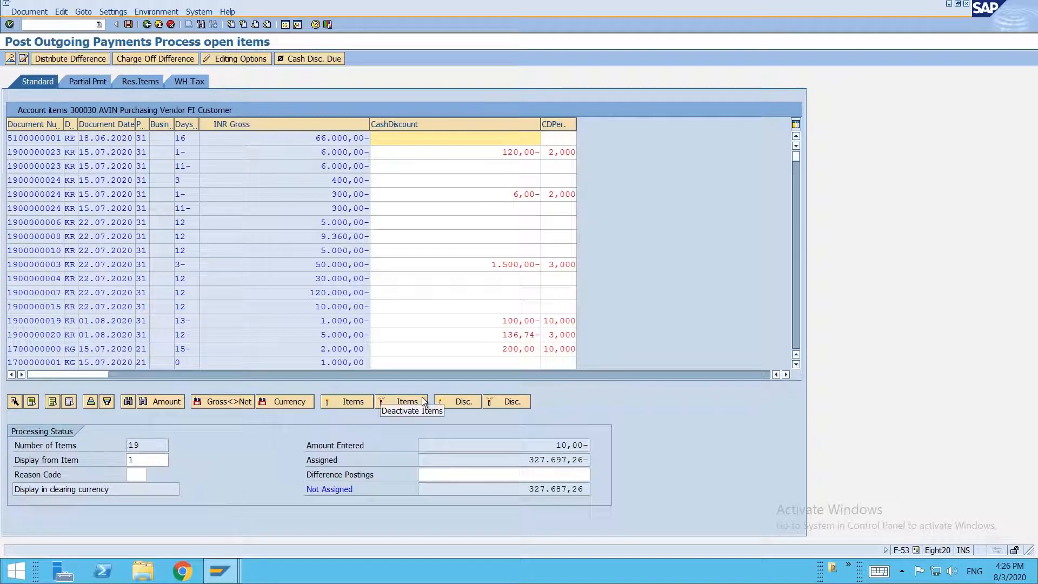
left_click(317, 307)
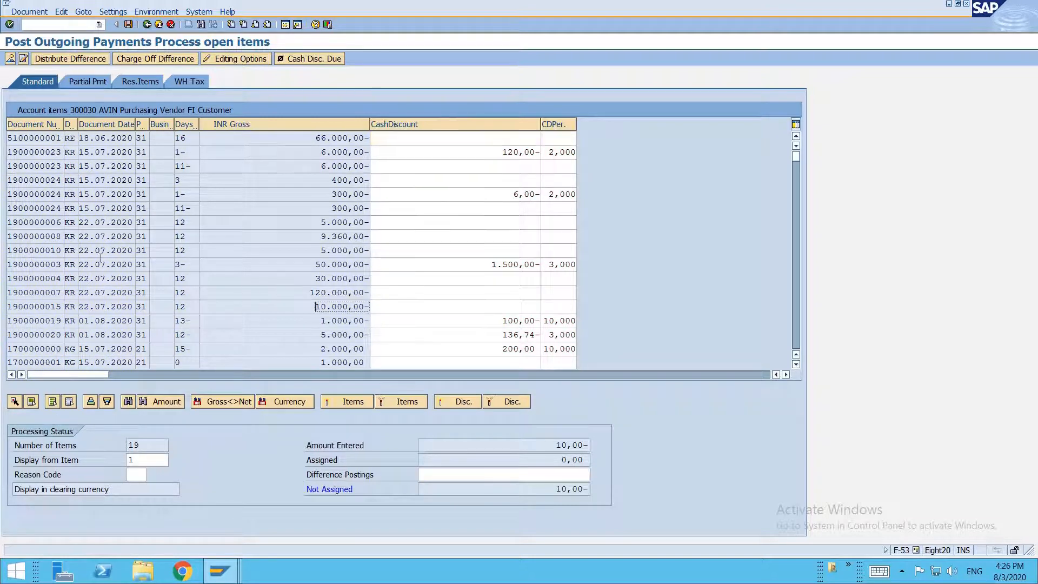
scroll(282, 281, "down", 5)
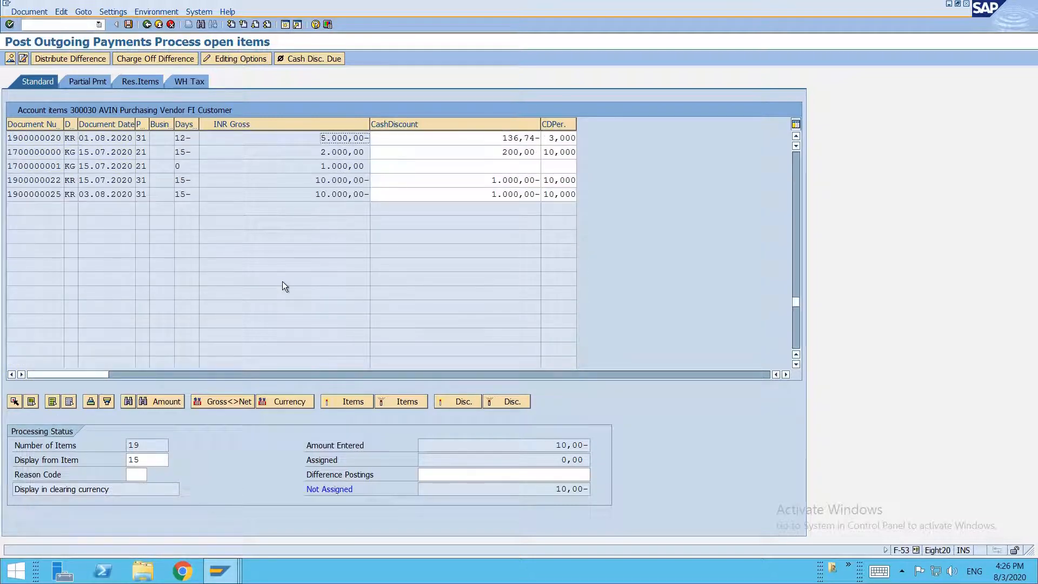
left_click_drag(51, 194, 64, 194)
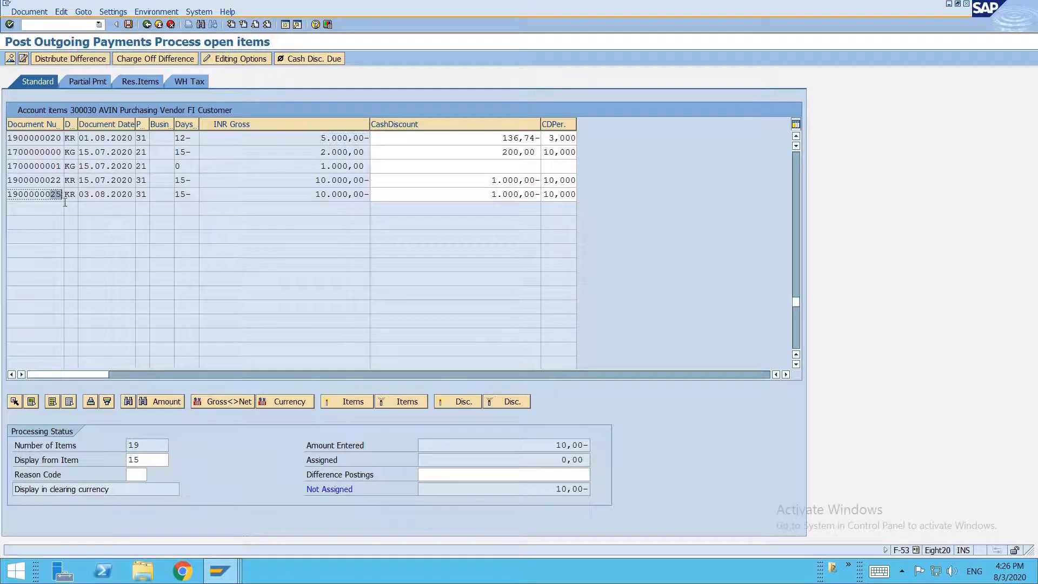
double_click(334, 197)
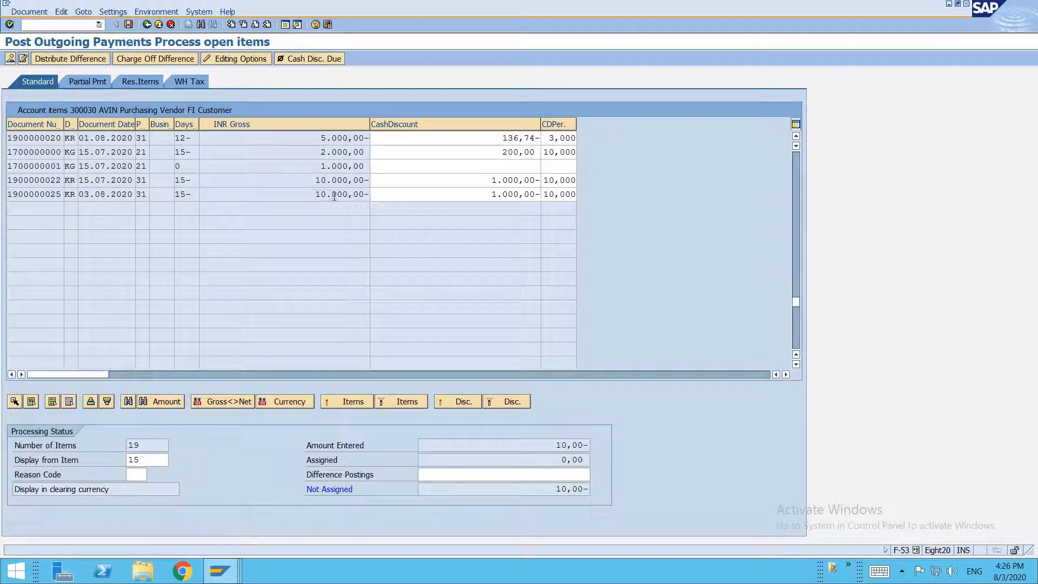
Check the cash discount amount and percentage of the activated 03.08.2020 invoice
left_click(478, 194)
left_click_drag(478, 195, 545, 193)
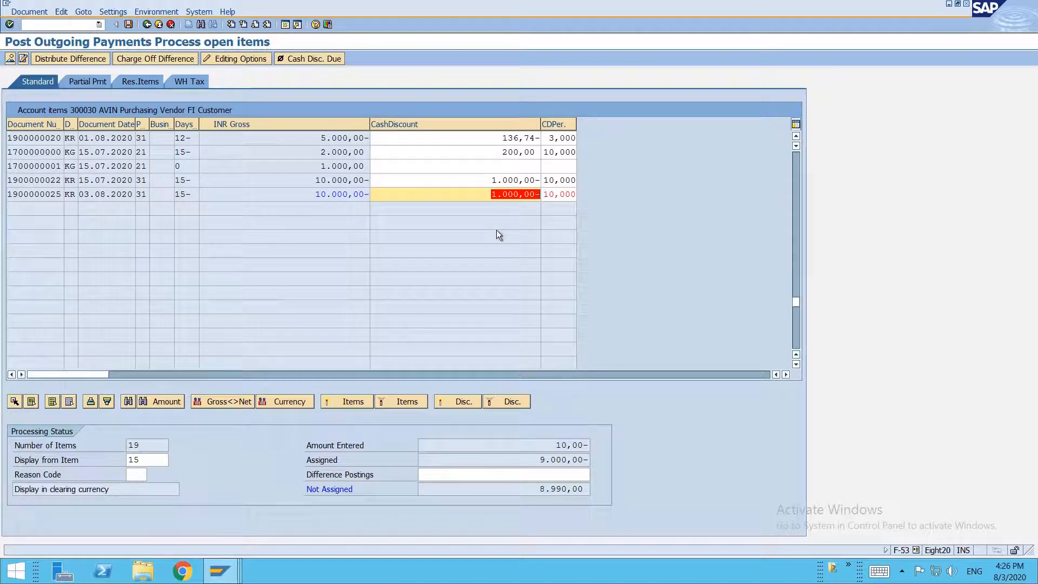
left_click_drag(543, 195, 581, 196)
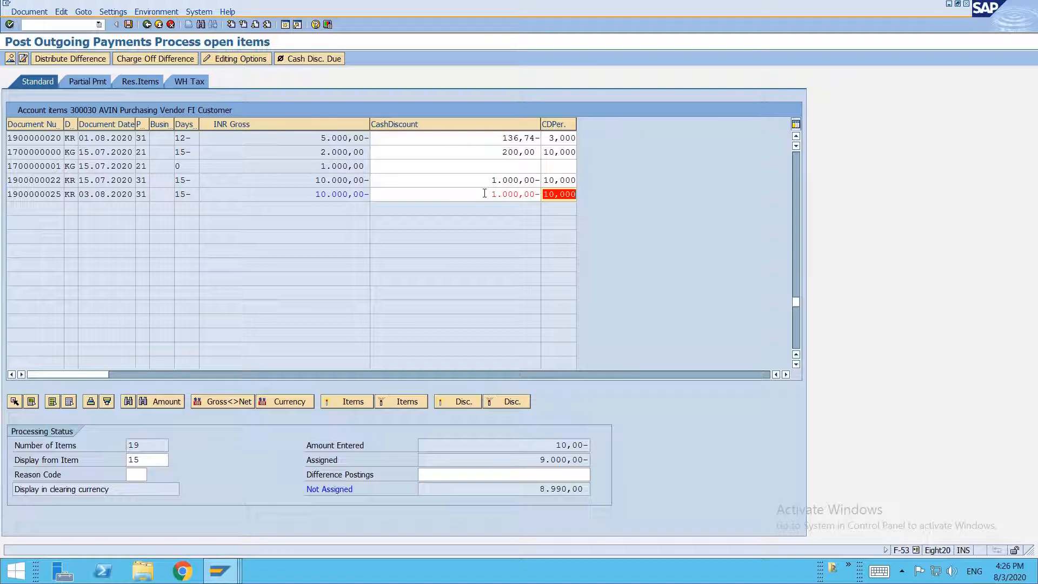
left_click_drag(485, 193, 584, 199)
left_click(482, 197)
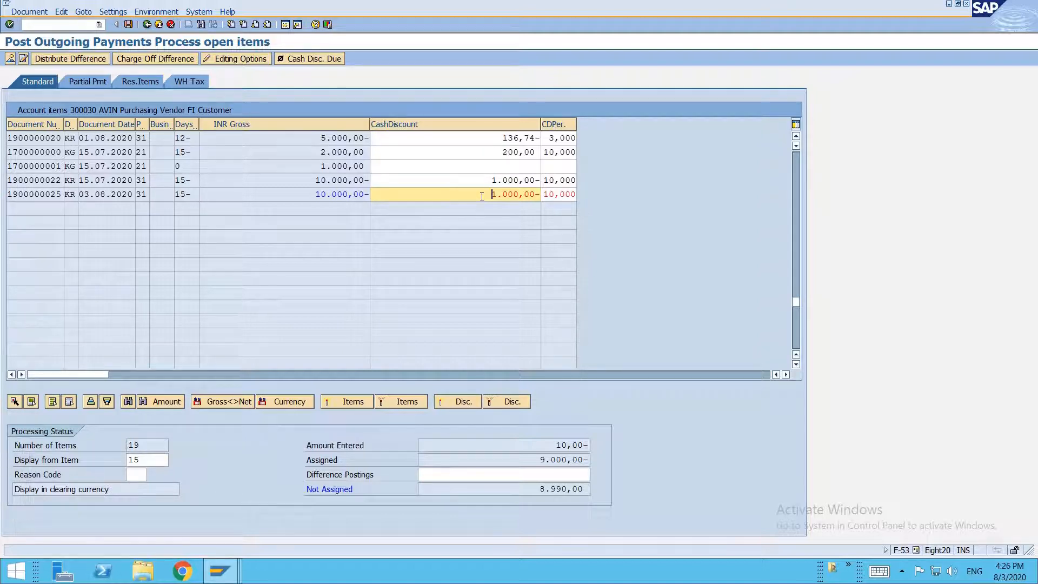
Leave the open items without posting and start outgoing payment transaction F-53 again
key("shift+F3")
left_click(212, 243)
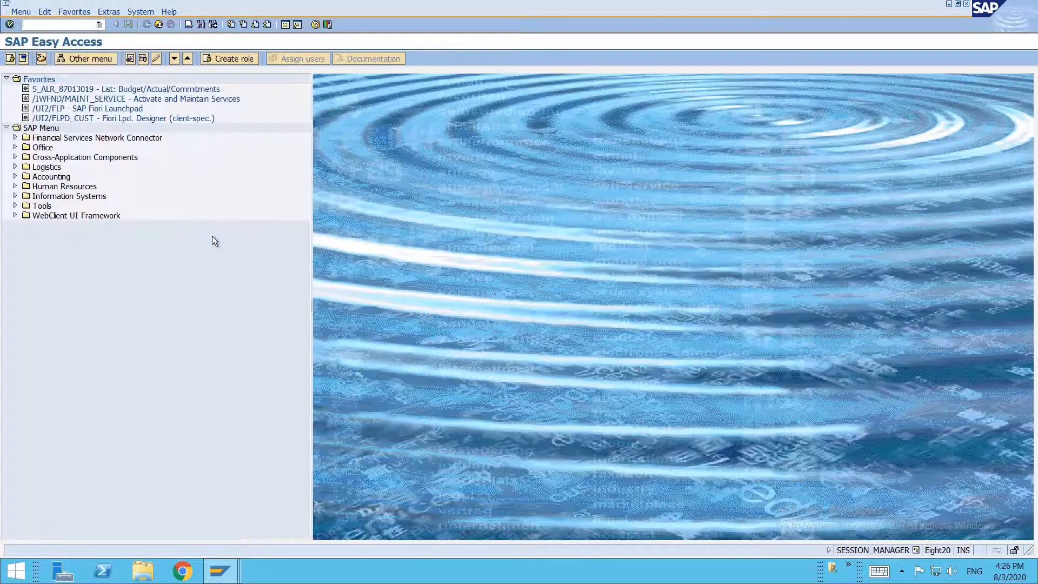
type("f-53")
key("Return")
Set both the document date and the posting date of the payment to 19.08.2020
left_click(107, 81)
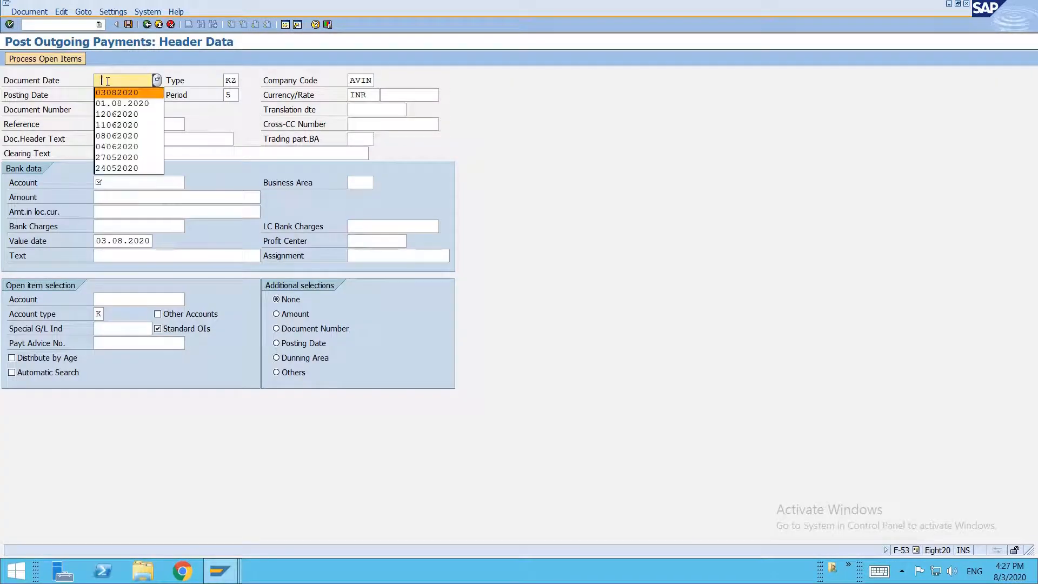
left_click(108, 93)
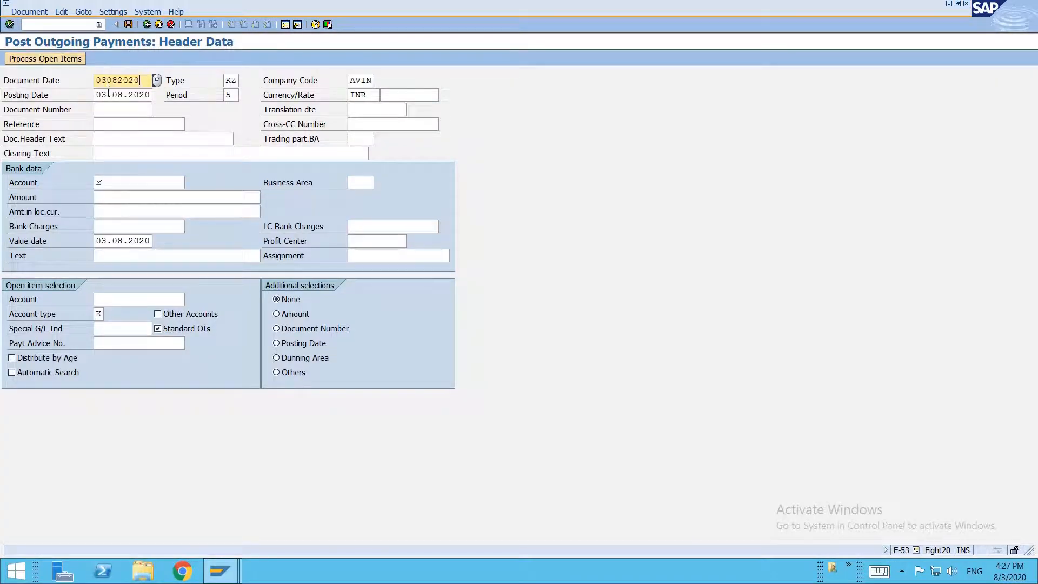
left_click(108, 81)
key("BackSpace")
key("BackSpace")
type("19")
left_click(107, 95)
key("BackSpace")
key("BackSpace")
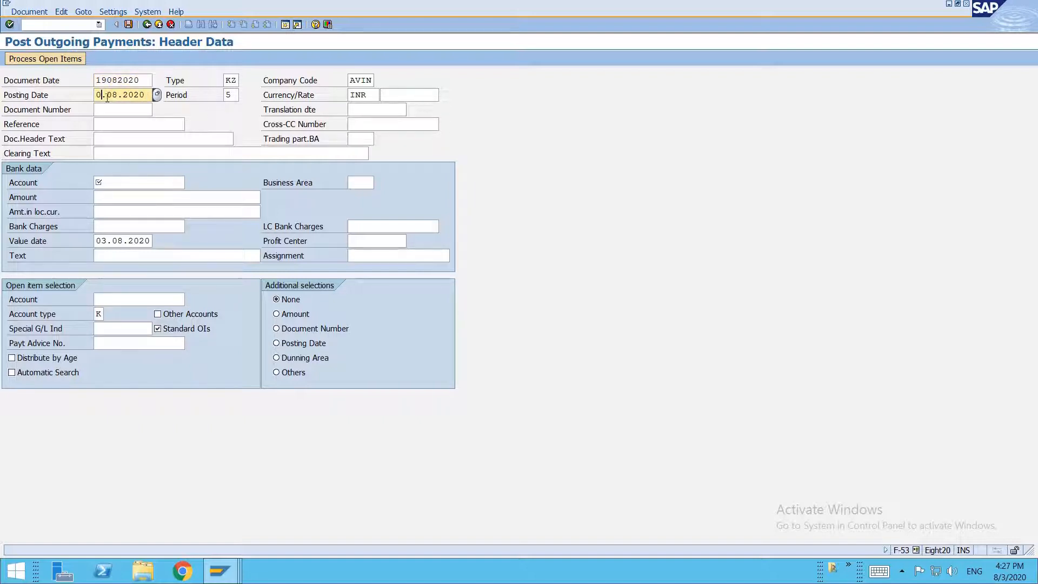
type("19")
Fill in bank account C010, amount 10 and text "test", and enter the same vendor's account for open item selection
left_click(125, 182)
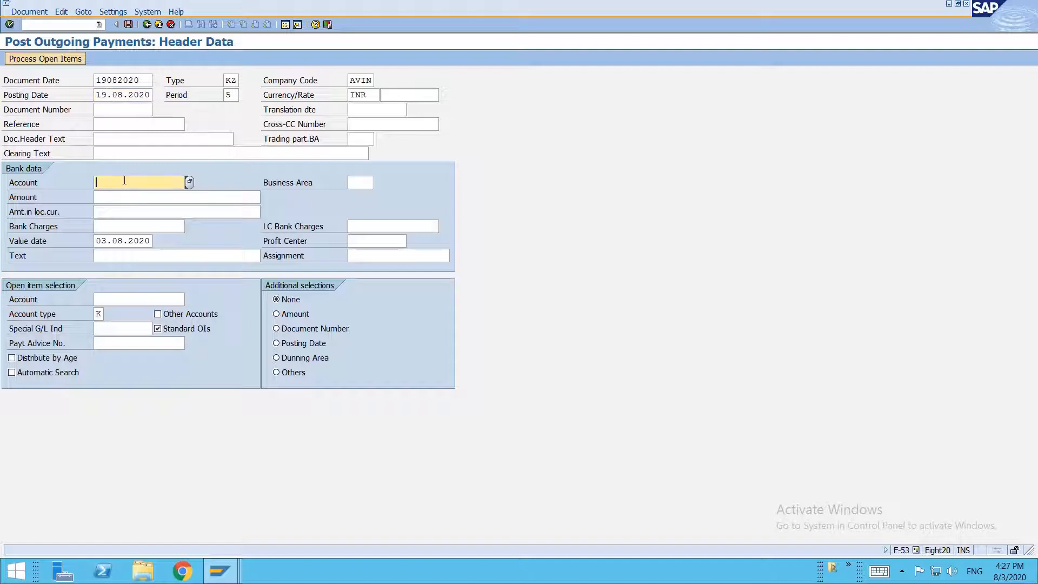
type("C010")
key("Tab")
key("Tab")
key("Tab")
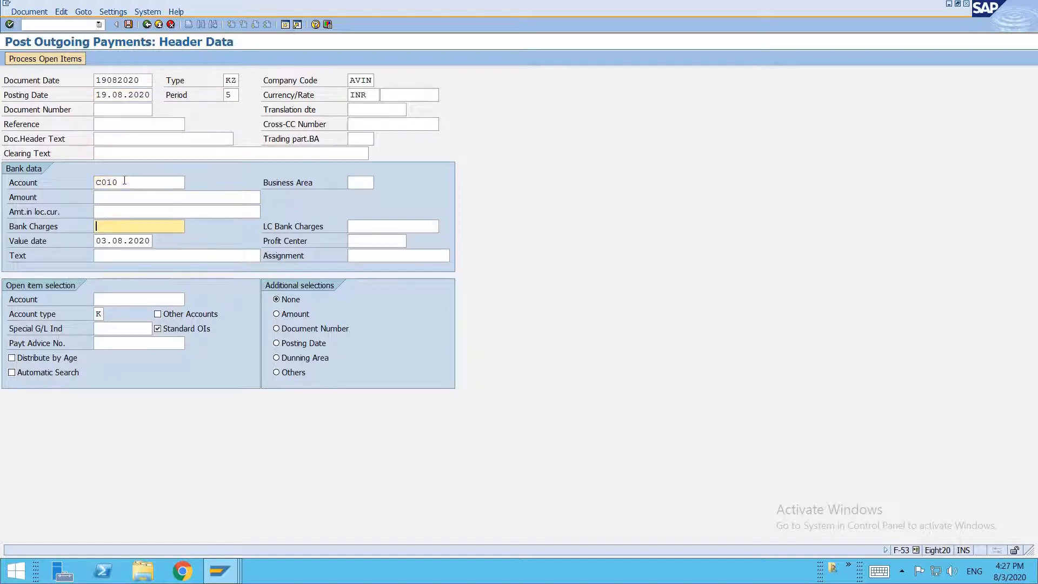
key("Tab")
key("Tab")
key("Tab")
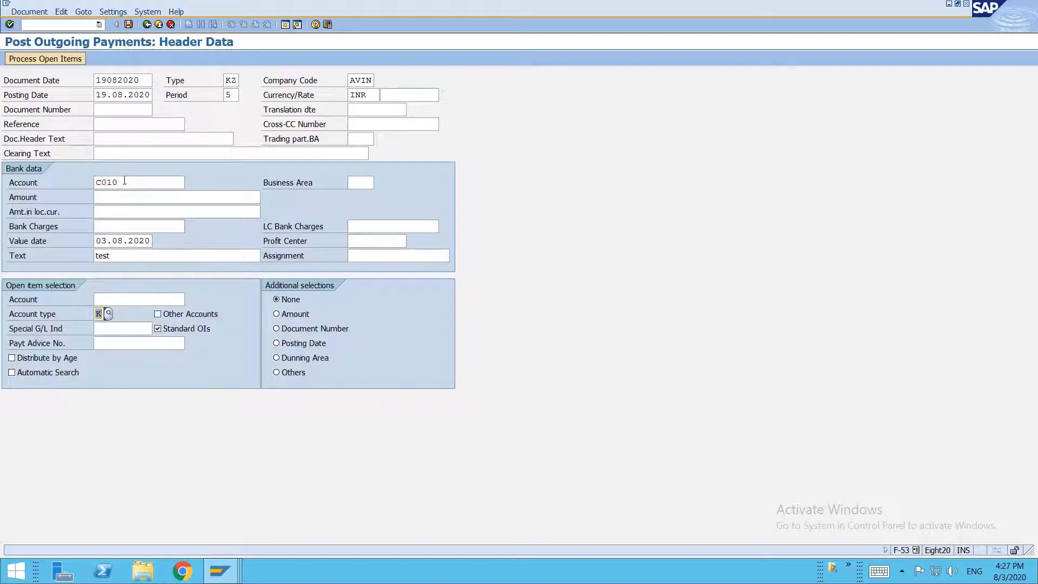
type("300030")
left_click(129, 197)
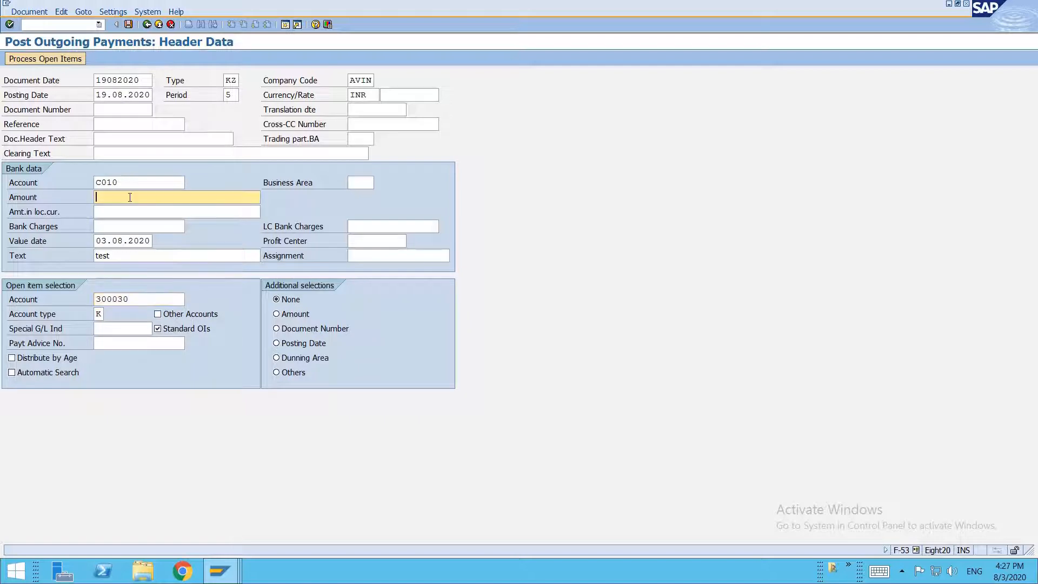
type("10")
Load the open items for the 19.08.2020 payment, deactivate all and activate only the invoice dated 03.08.2020
key("Return")
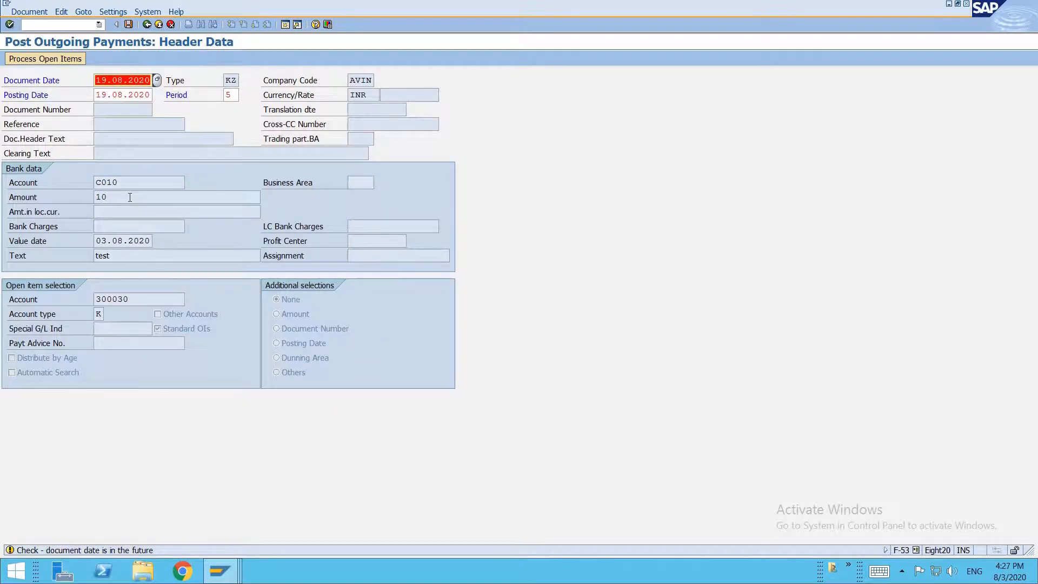
key("Return")
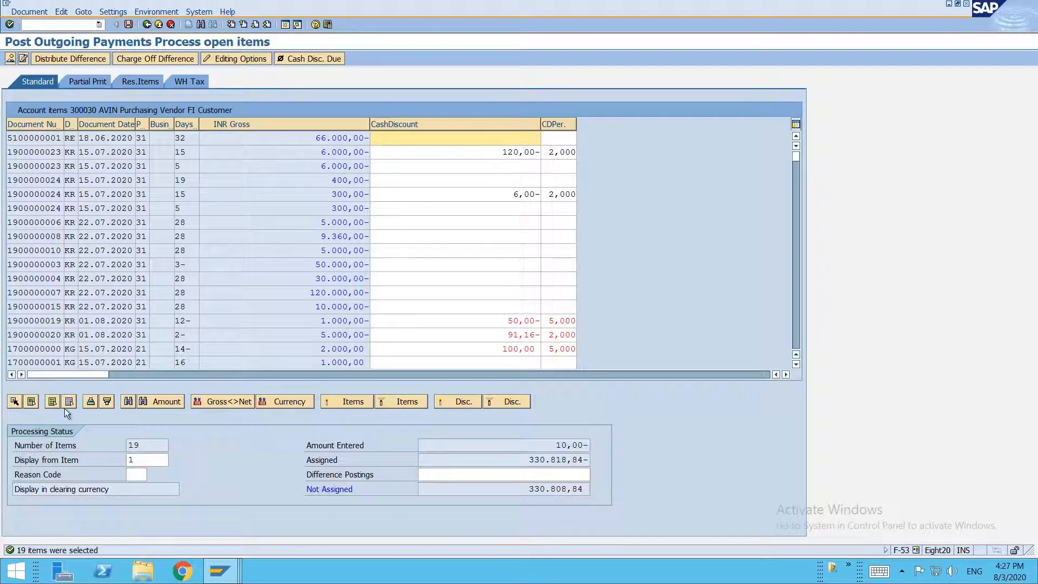
left_click(387, 406)
scroll(411, 317, "down", 3)
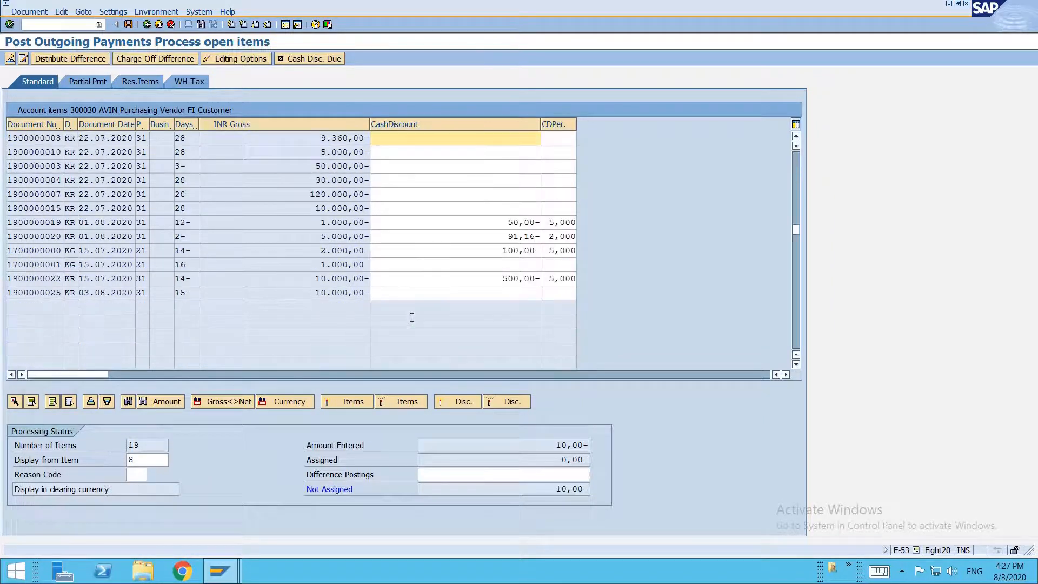
double_click(355, 293)
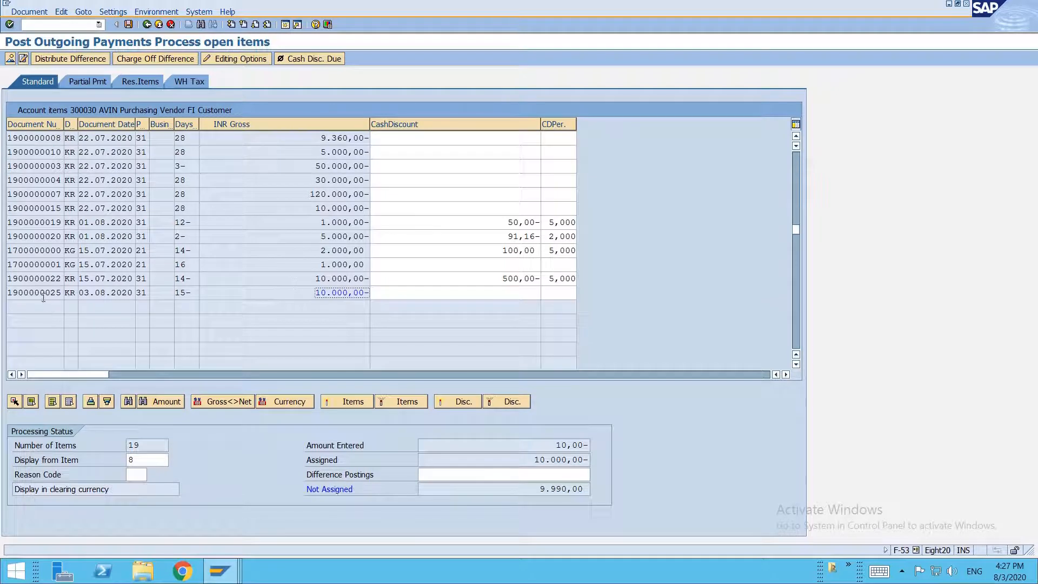
Check which cash discount and percentage apply to the 03.08.2020 invoice when paid on 19.08.2020
left_click_drag(44, 293, 68, 292)
left_click(481, 291)
left_click(562, 291)
left_click(510, 286)
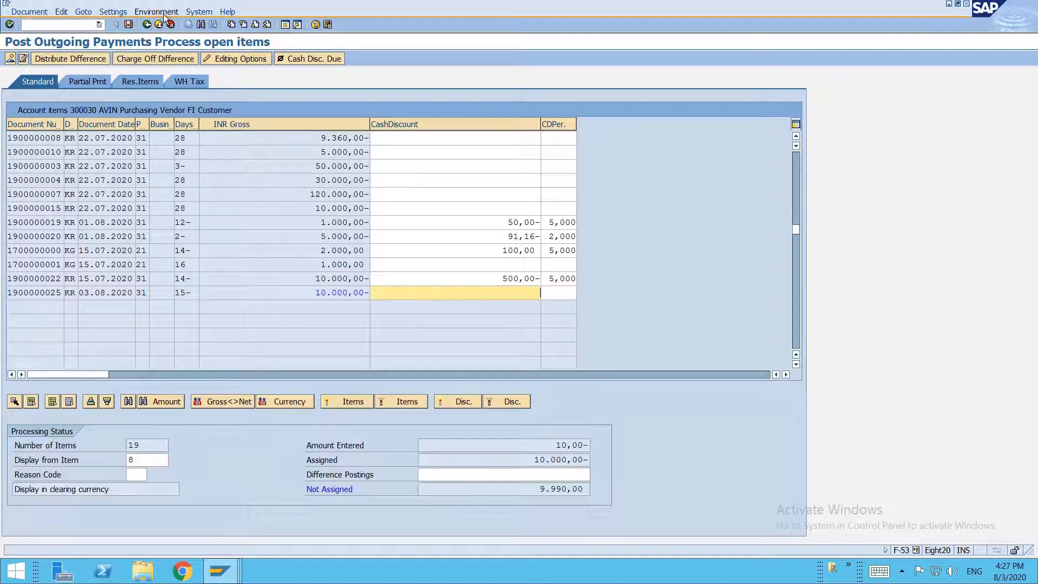
Switch to automatic payment transaction F110 and set the payment run's identification to AVP11
left_click(53, 25)
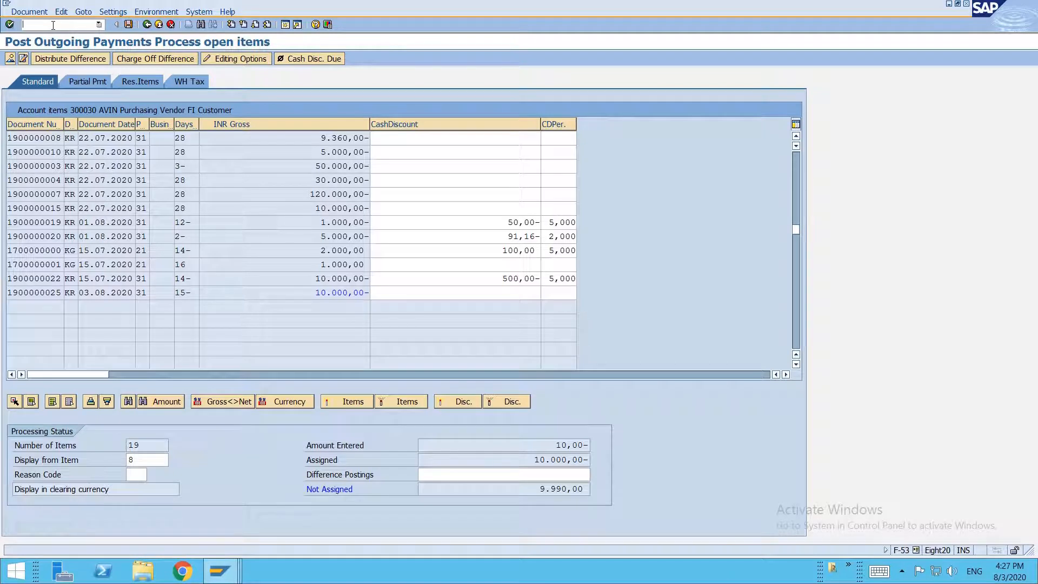
type("/nf110")
key("Return")
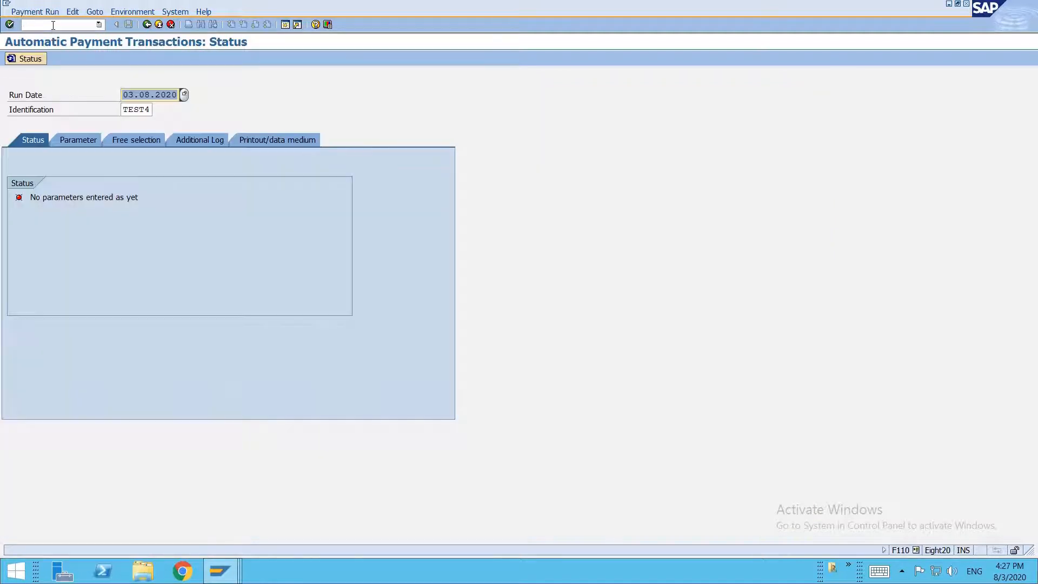
double_click(128, 107)
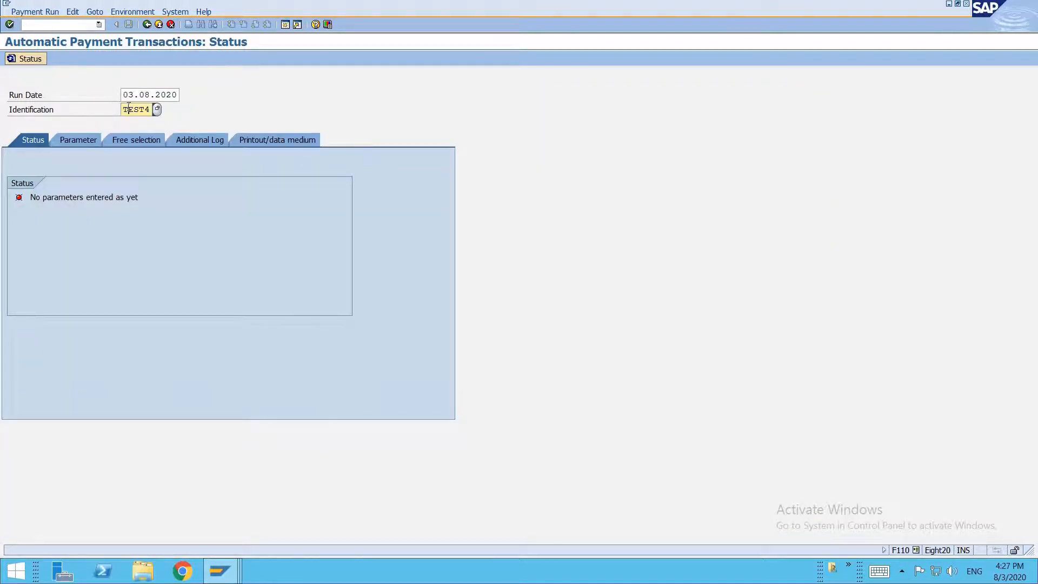
type("AVP11")
key("shift+Tab")
Enter the run parameters: company code AVIN, payment method 1, next posting date 30.08.2020 and the test vendor's account
left_click(87, 136)
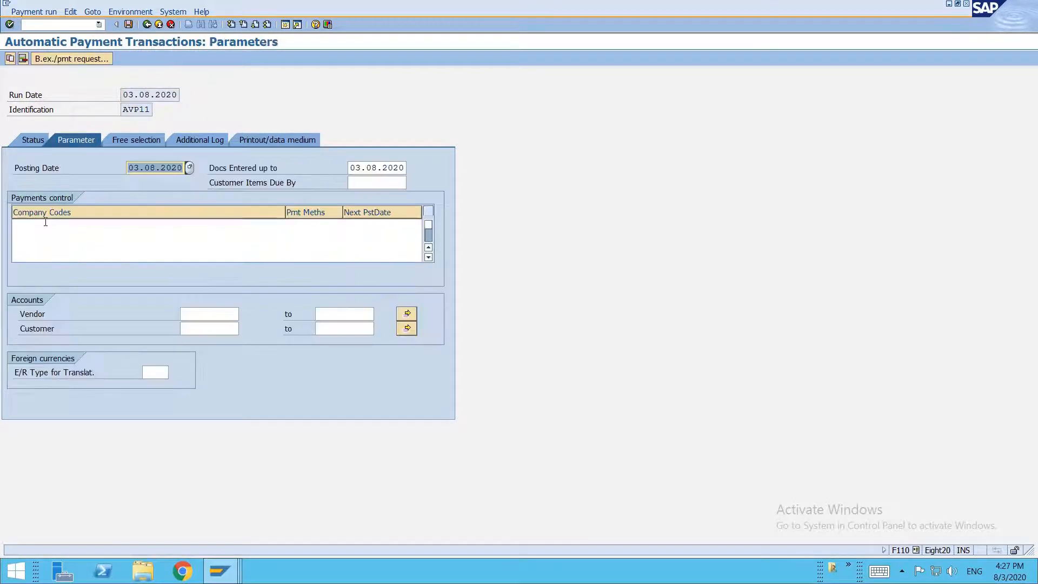
left_click(44, 225)
type("avin")
key("Tab")
type("1")
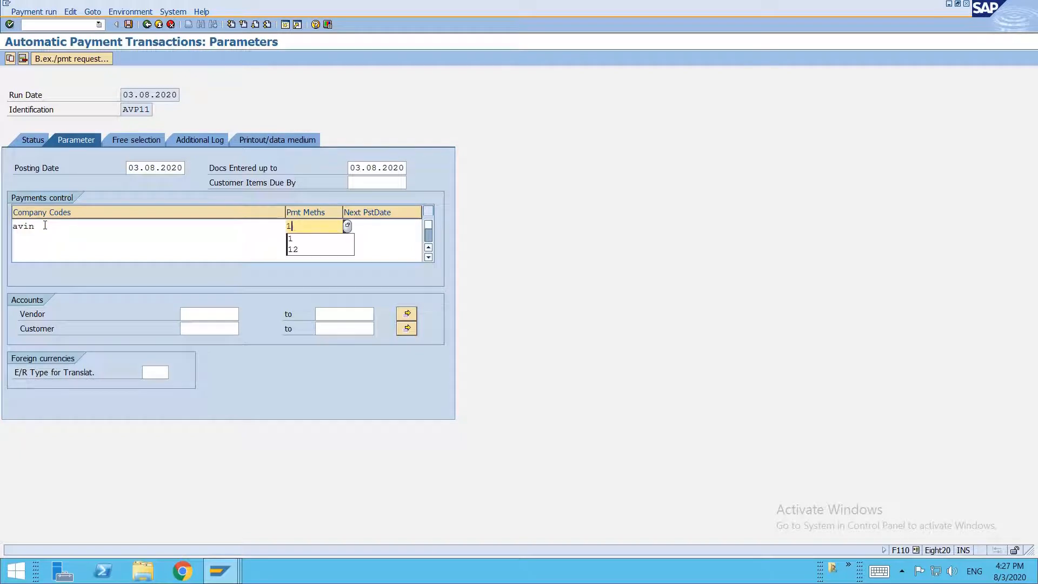
key("Tab")
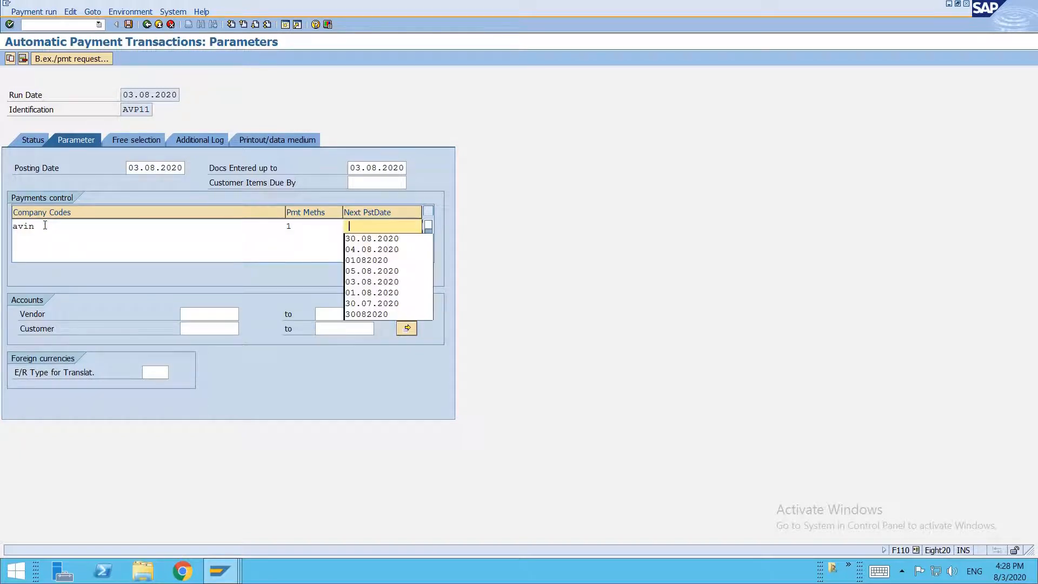
key("Down")
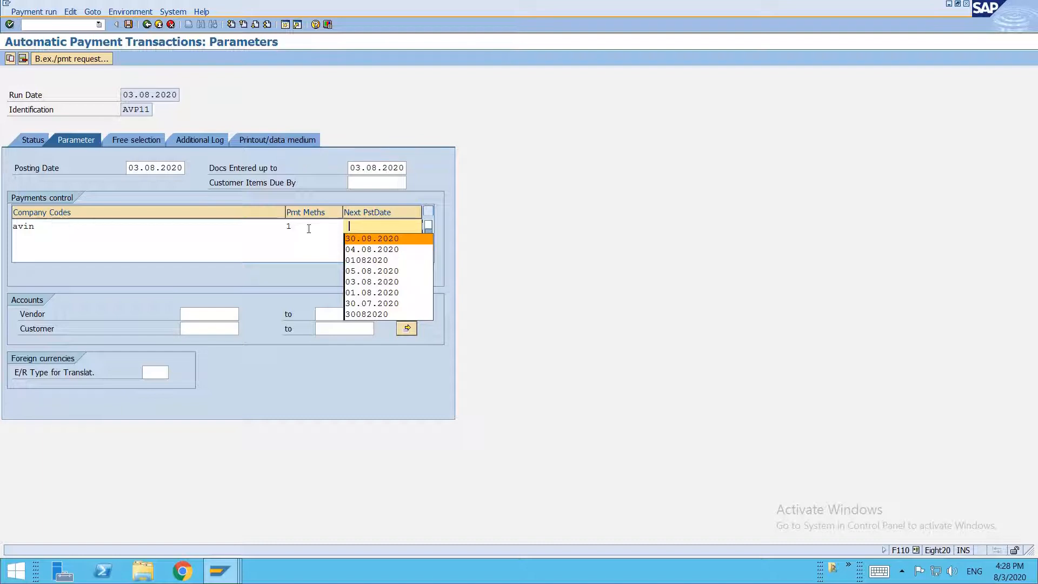
left_click(355, 241)
left_click(210, 313)
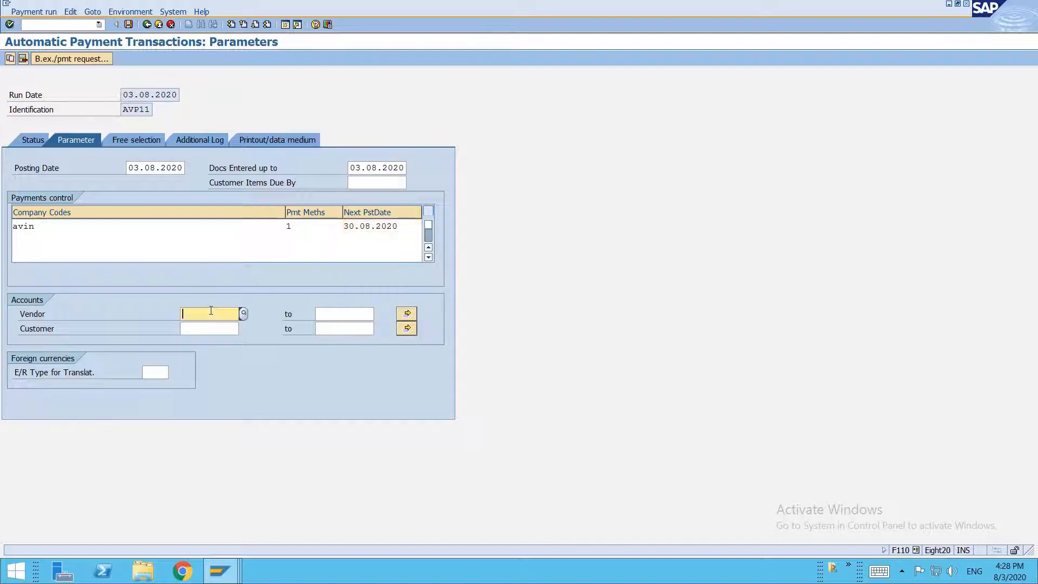
type("300030")
Restrict the free selection by Document Number to the 03.08.2020 test invoice, and open the additional log settings
left_click(150, 139)
left_click(249, 196)
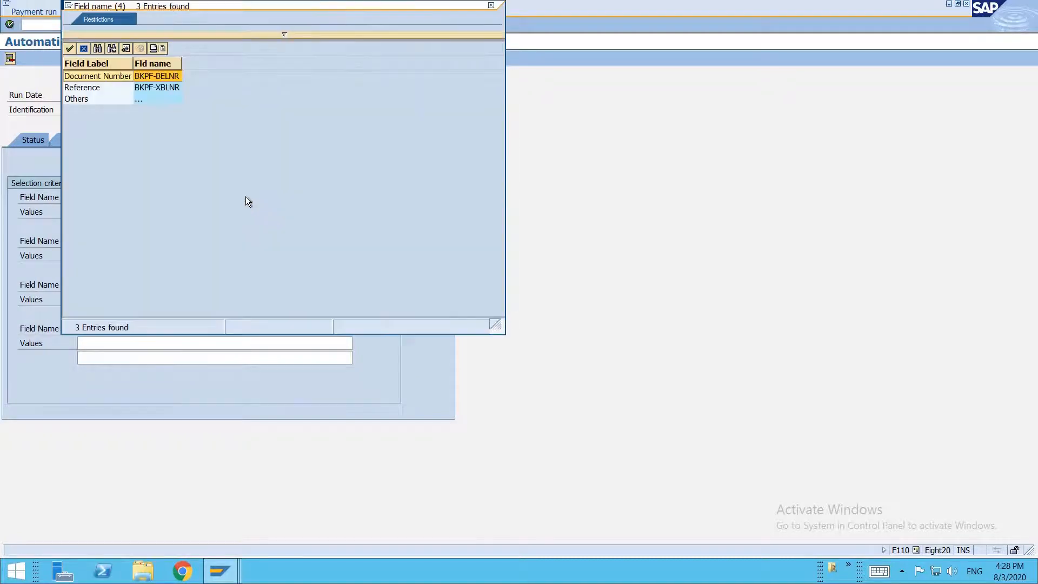
double_click(124, 77)
left_click(103, 213)
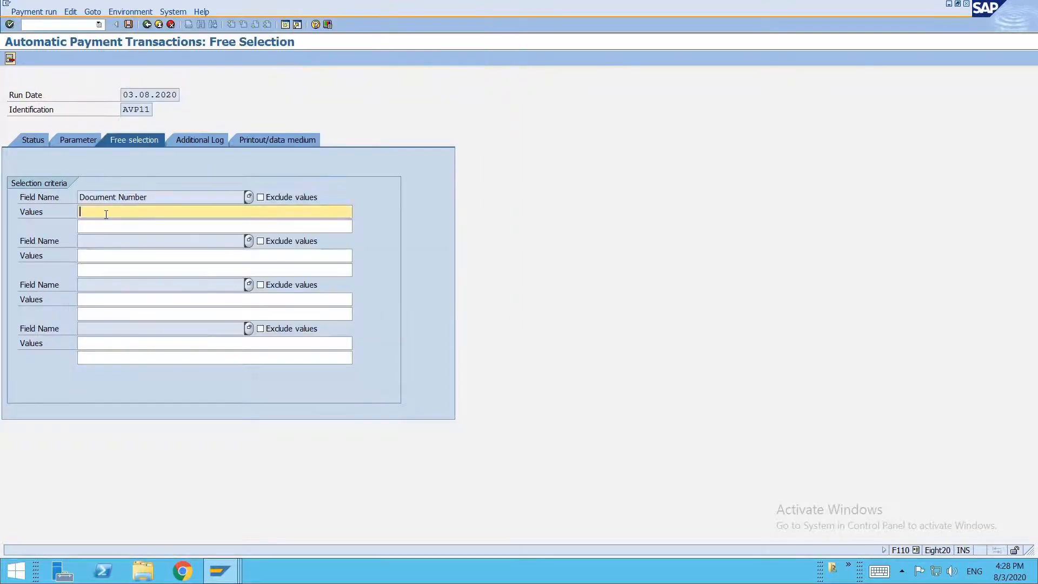
type("1900000025")
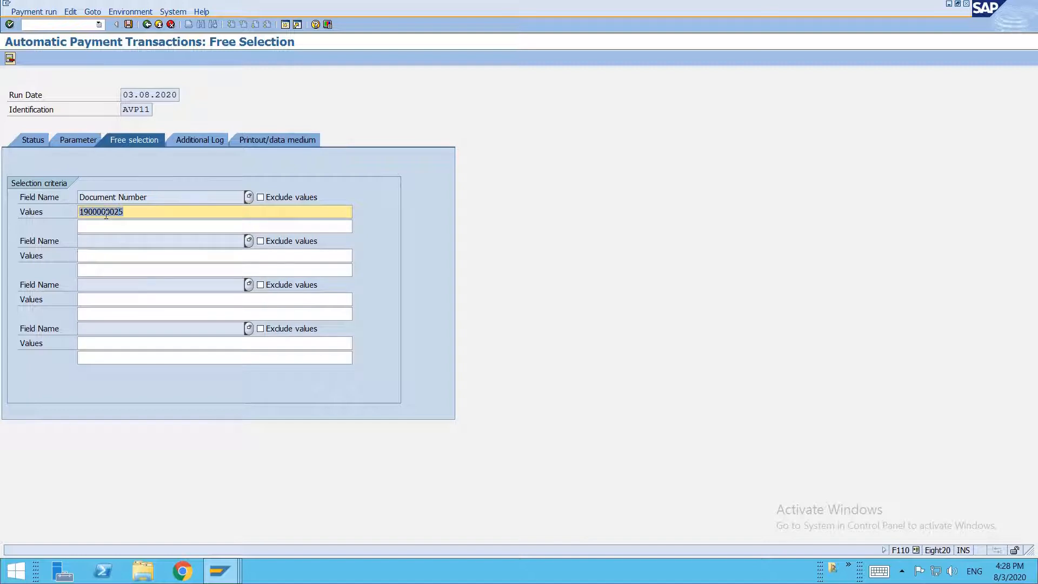
left_click(200, 139)
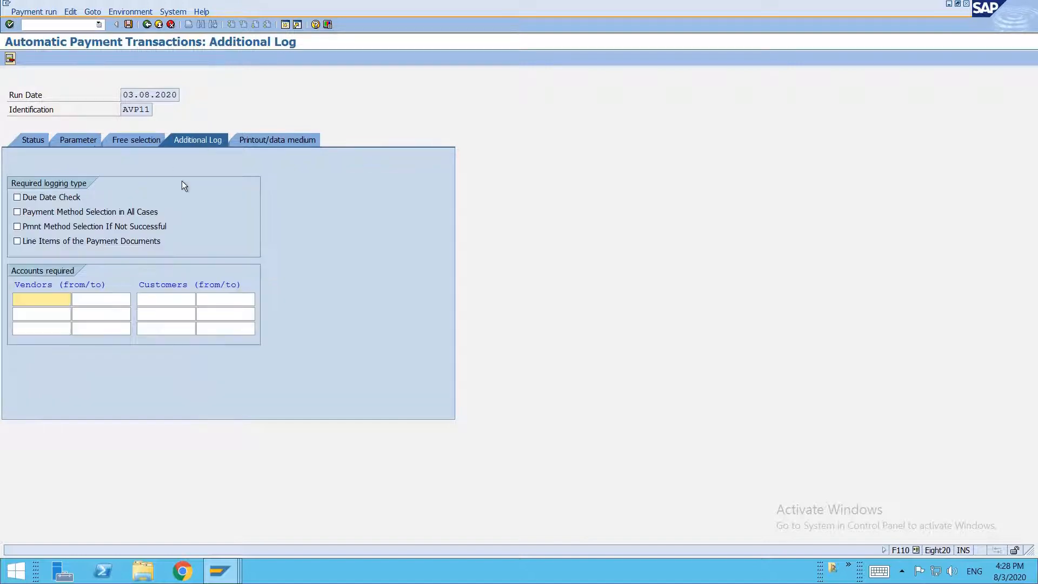
Enable additional logging for the due date check, payment method selection in all cases, and payment document line items
left_click(64, 196)
left_click(69, 212)
left_click(77, 242)
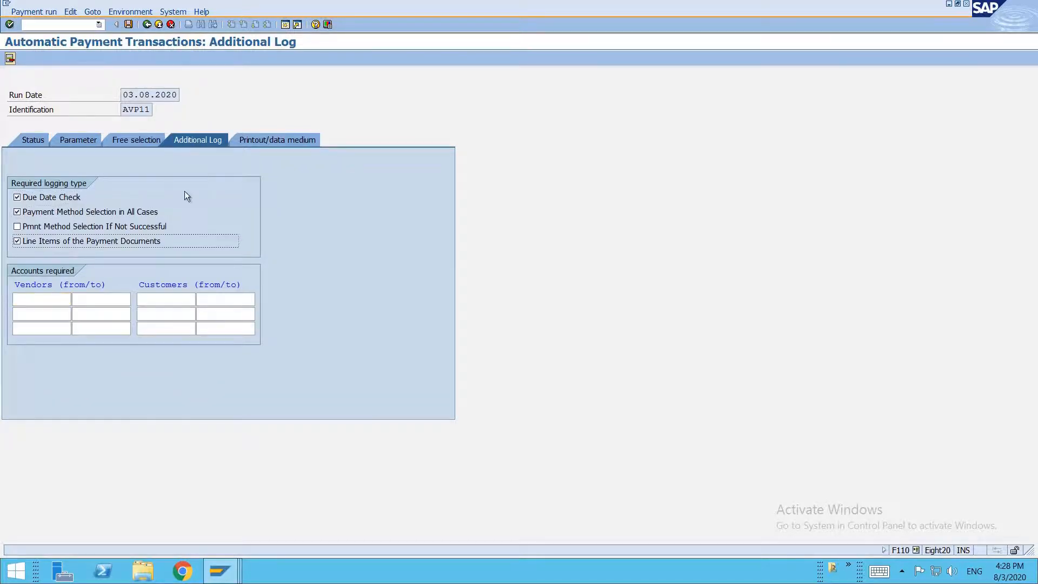
Assign variant RTGS01 to program RFFOEDI1 and variant CHECK to RFFOUS_C, and save the payment run parameters
left_click(265, 142)
left_click(195, 211)
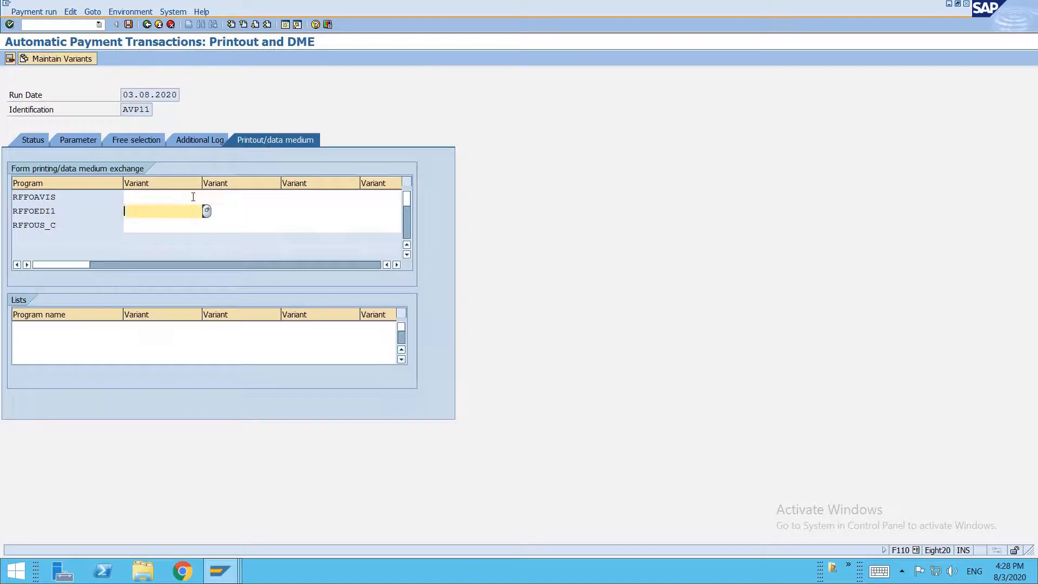
key("Return")
key("Down")
key("space")
key("Down")
key("Down")
key("Return")
key("Return")
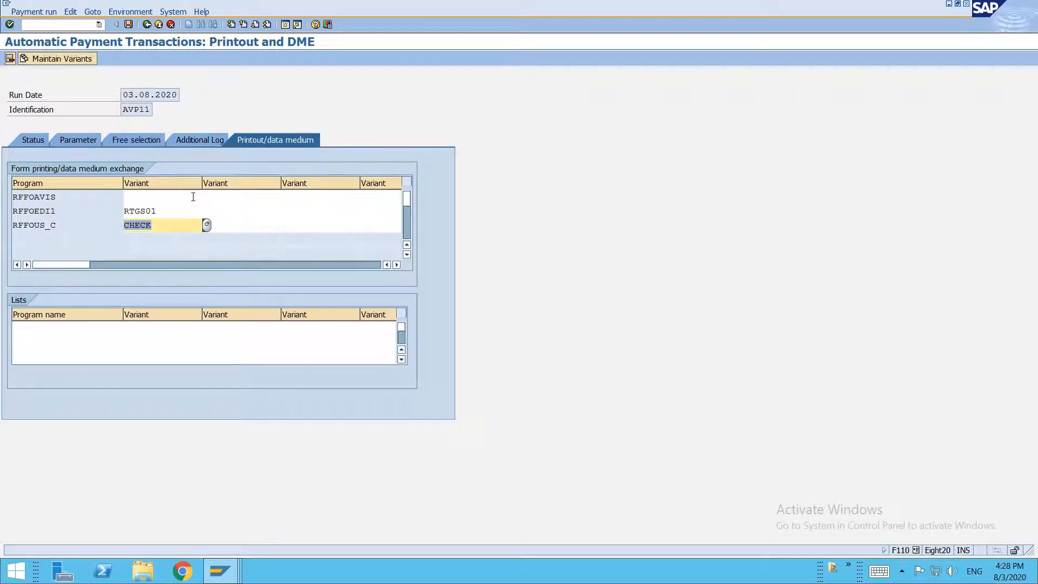
left_click(27, 141)
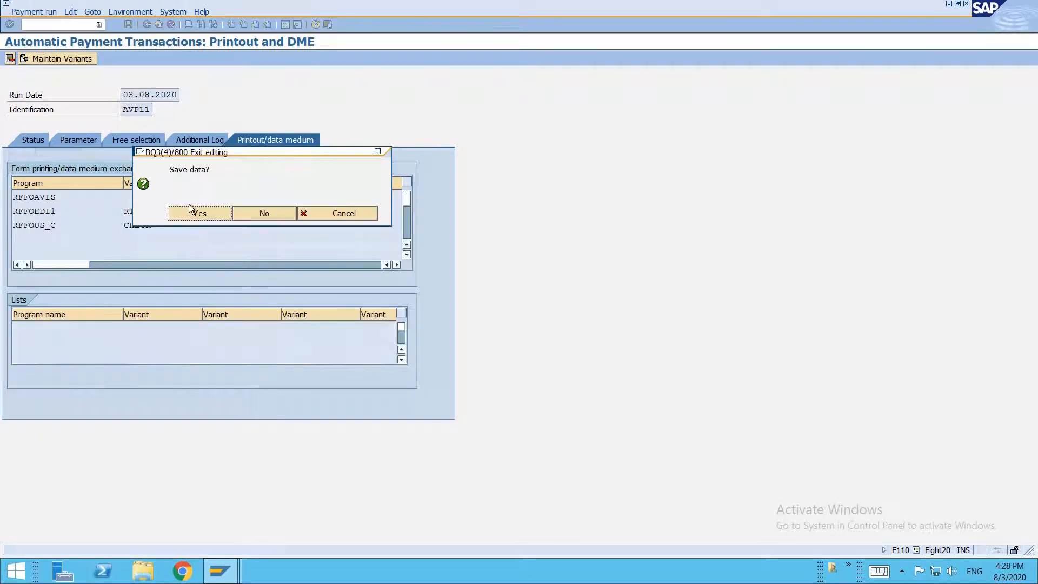
left_click(198, 212)
Schedule the payment proposal for run AVP11 to start immediately and update its status
left_click(70, 58)
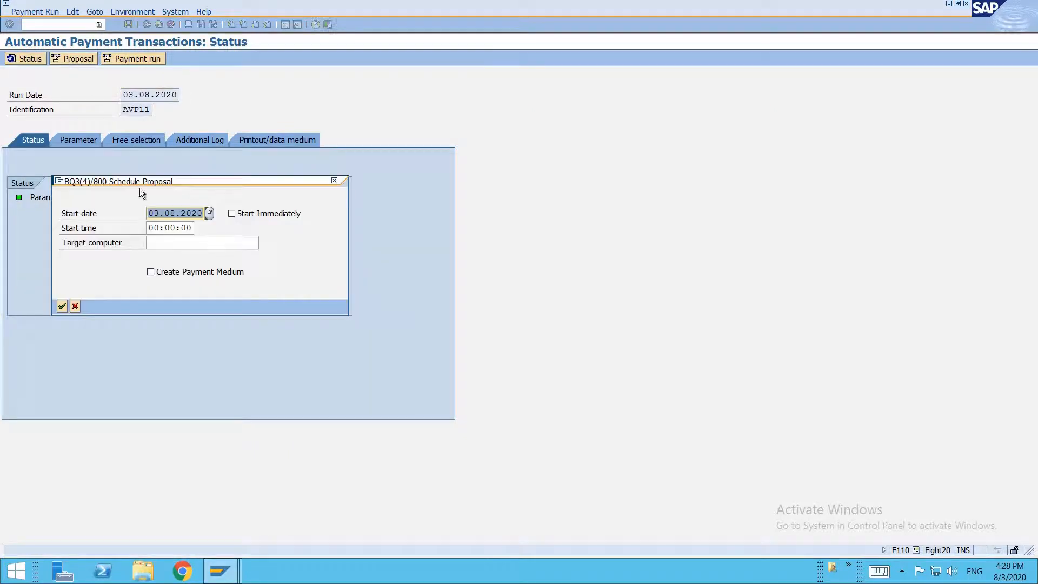
left_click(261, 215)
key("Return")
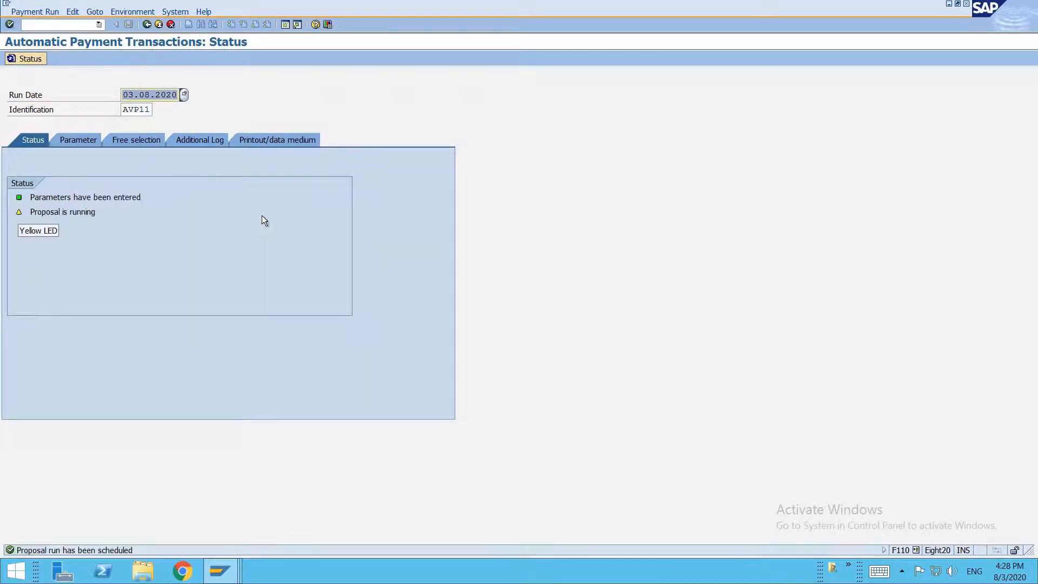
key("Return")
Display the payment proposal and open the line item details of the vendor's 03.08.2020 invoice
left_click(228, 62)
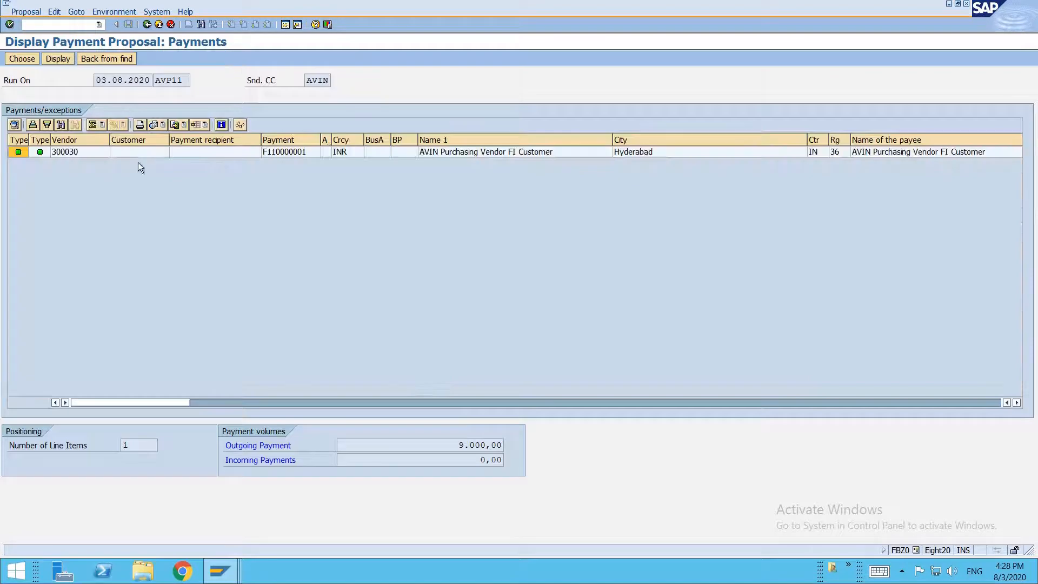
left_click(83, 153)
double_click(83, 154)
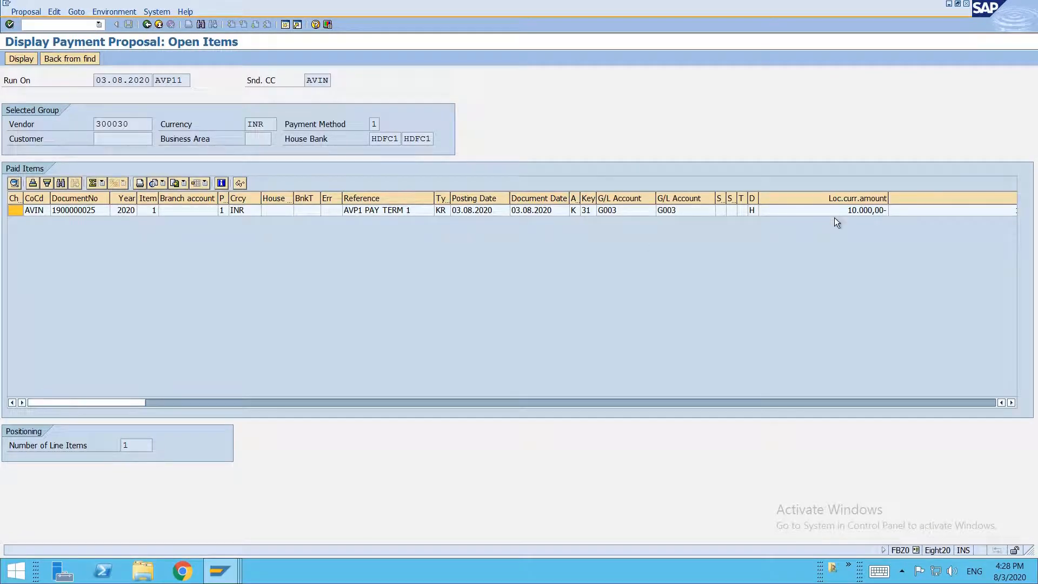
double_click(835, 212)
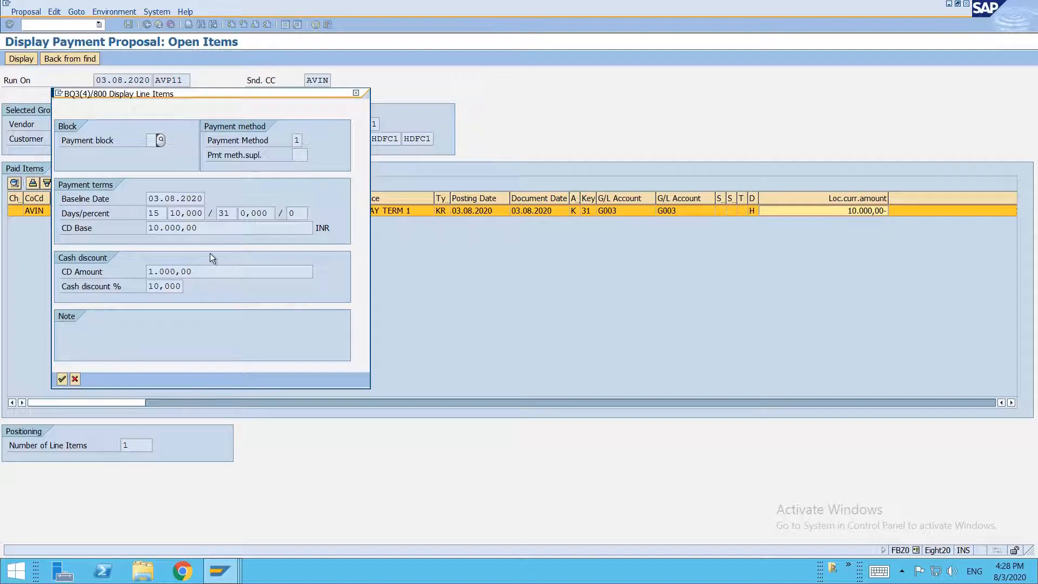
Check the invoice item's cash discount base, amount and percentage, and return to the payment run status
left_click_drag(197, 227, 148, 228)
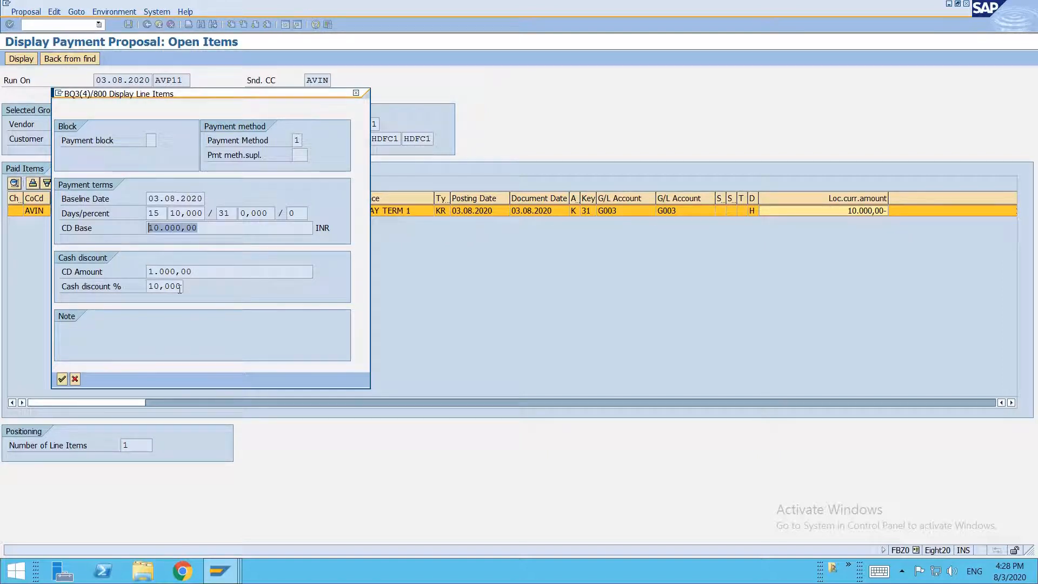
left_click_drag(179, 287, 146, 272)
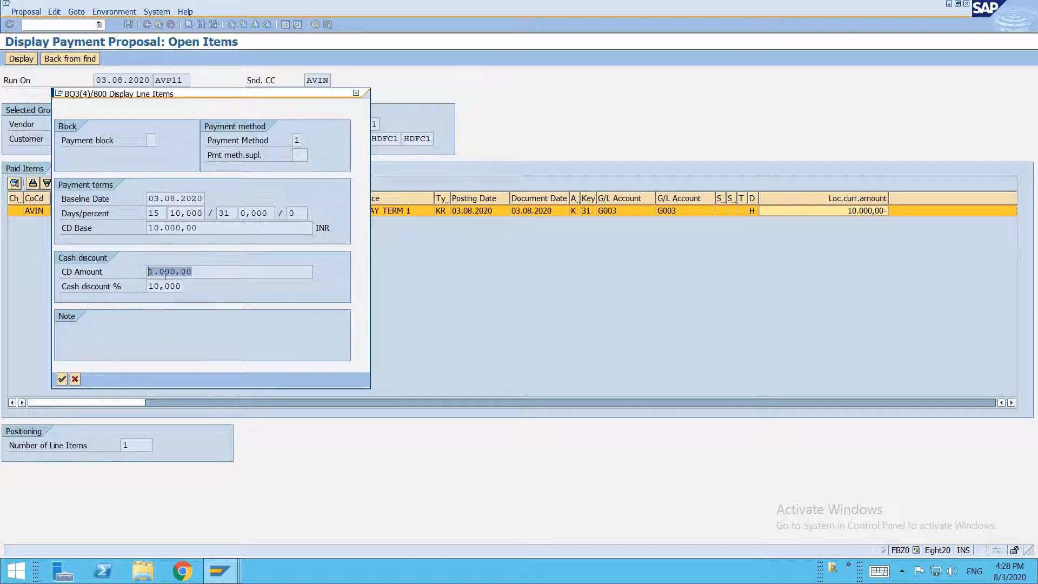
left_click(211, 273)
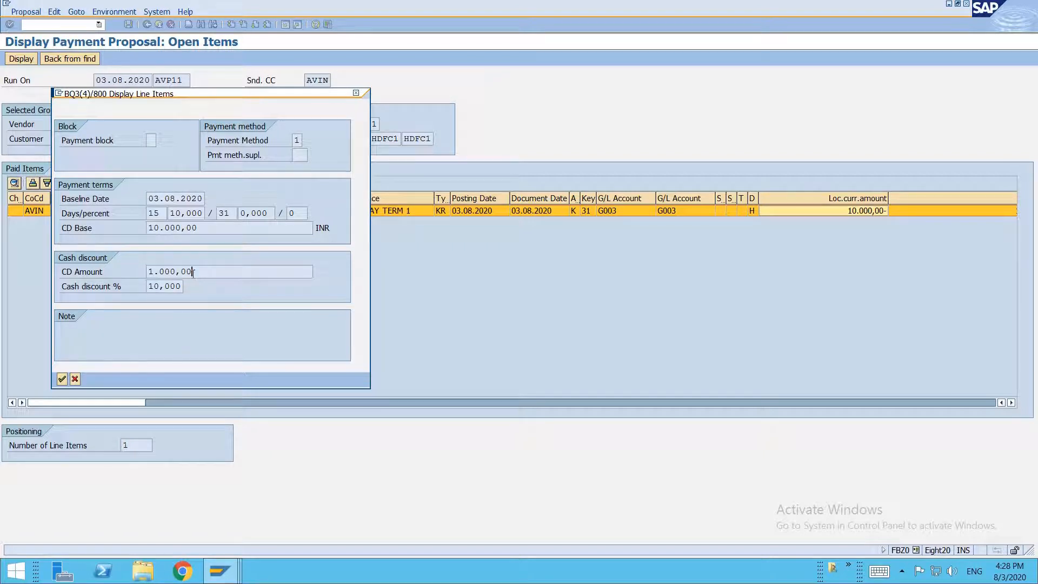
left_click_drag(193, 273, 143, 272)
mouse_move(202, 227)
left_mouse_down()
mouse_move(157, 228)
mouse_move(202, 228)
left_mouse_up()
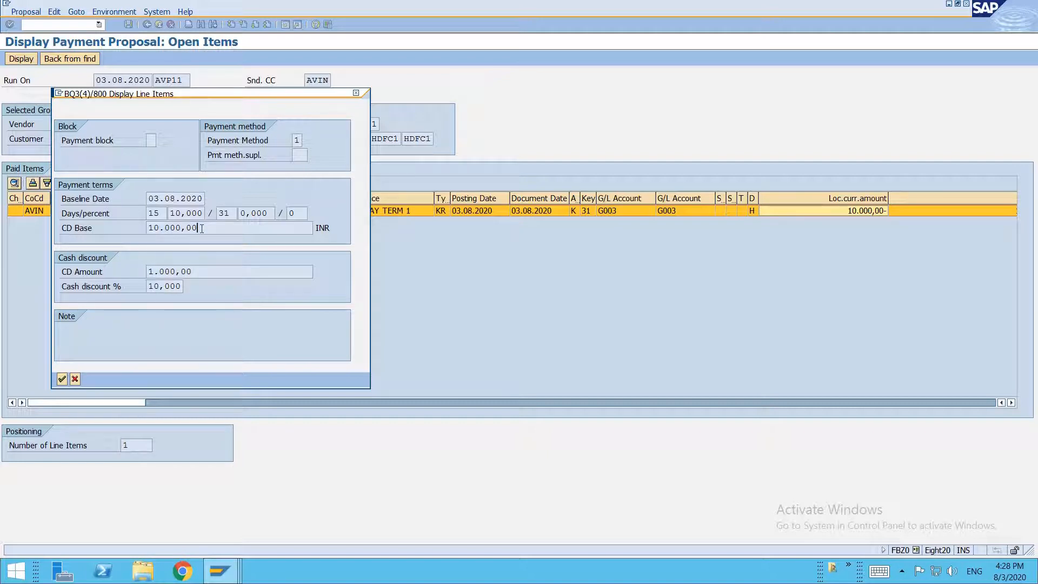
left_click(62, 379)
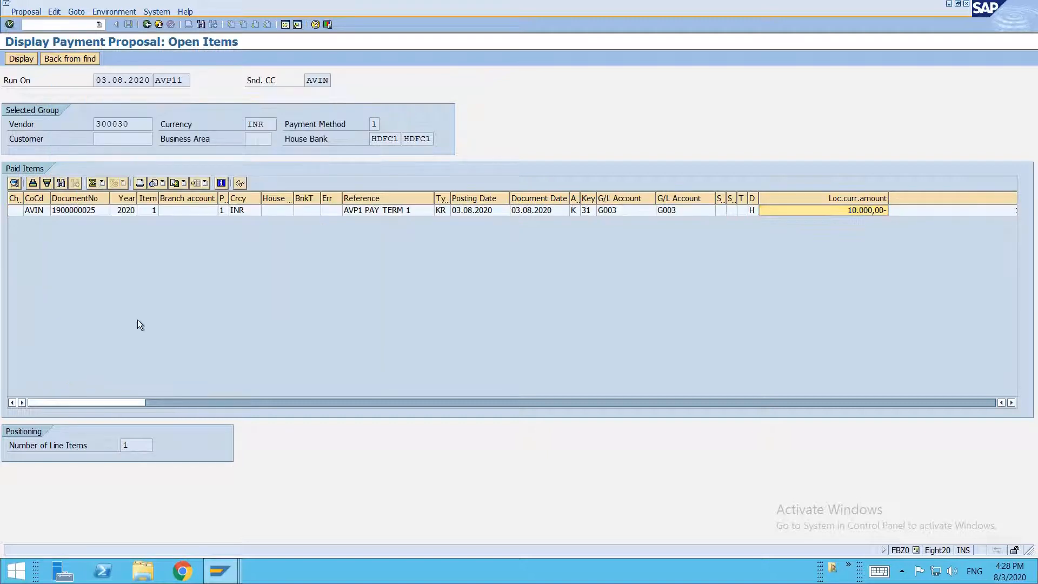
key("F3")
key("F3")
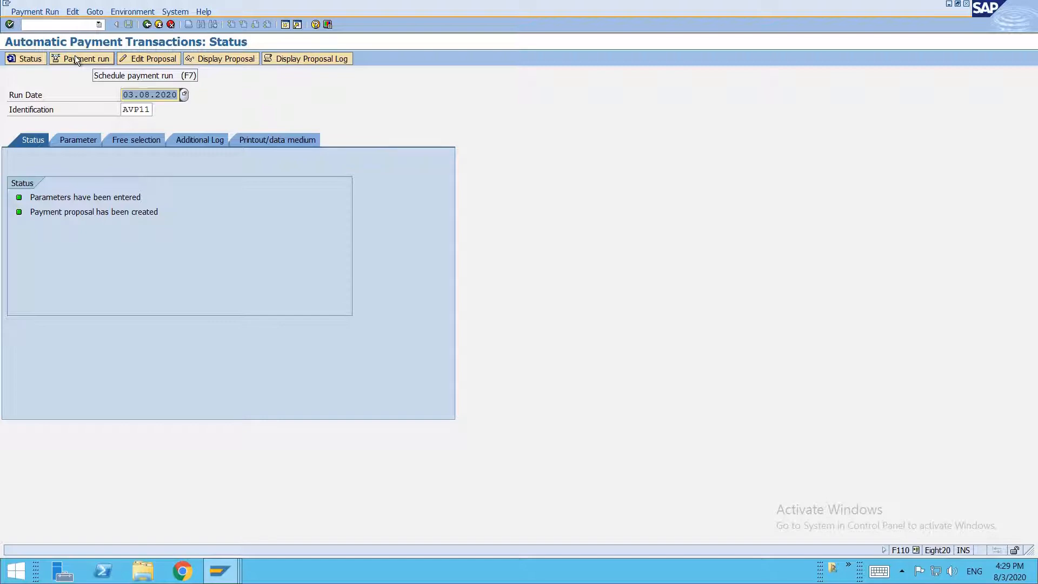
Leave the payment run and display G/L account P054 Cash Discount Recv from the P&L statement accounts in FS00
key("F3")
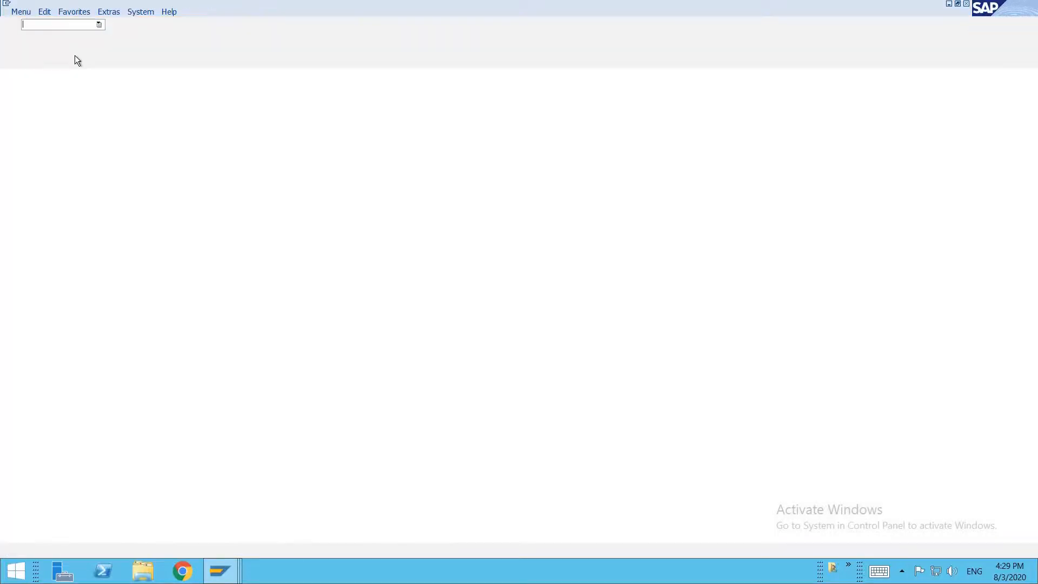
type("fs00")
key("Return")
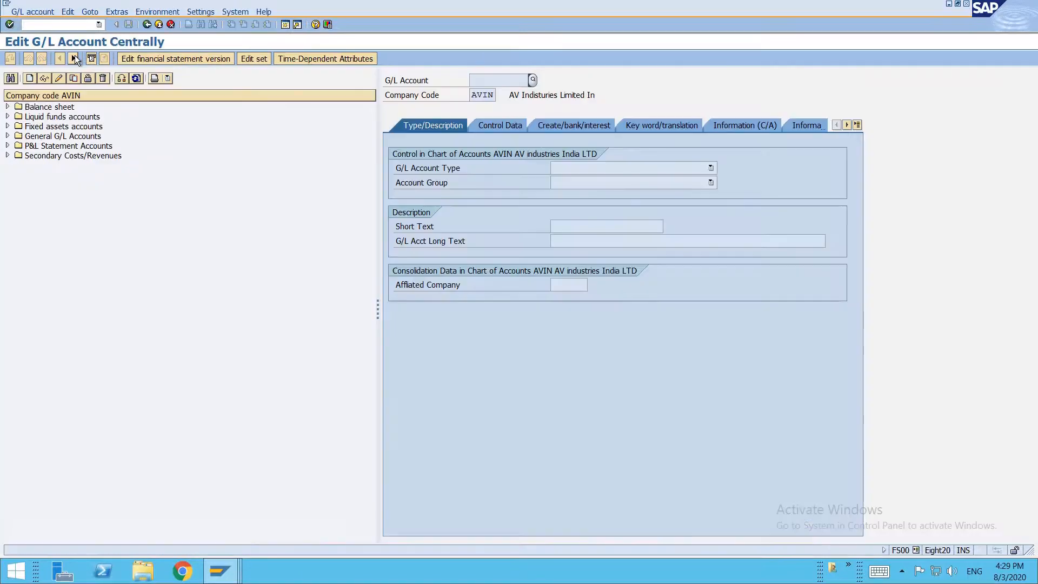
left_click(7, 145)
double_click(89, 447)
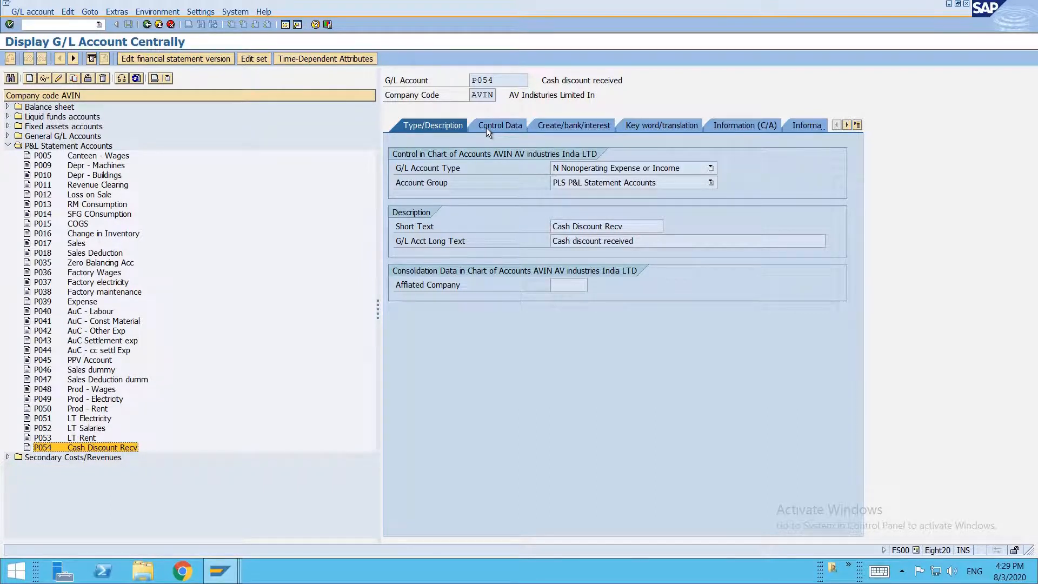
Review account P054's descriptions, account currency and field status group
left_click_drag(638, 227, 529, 228)
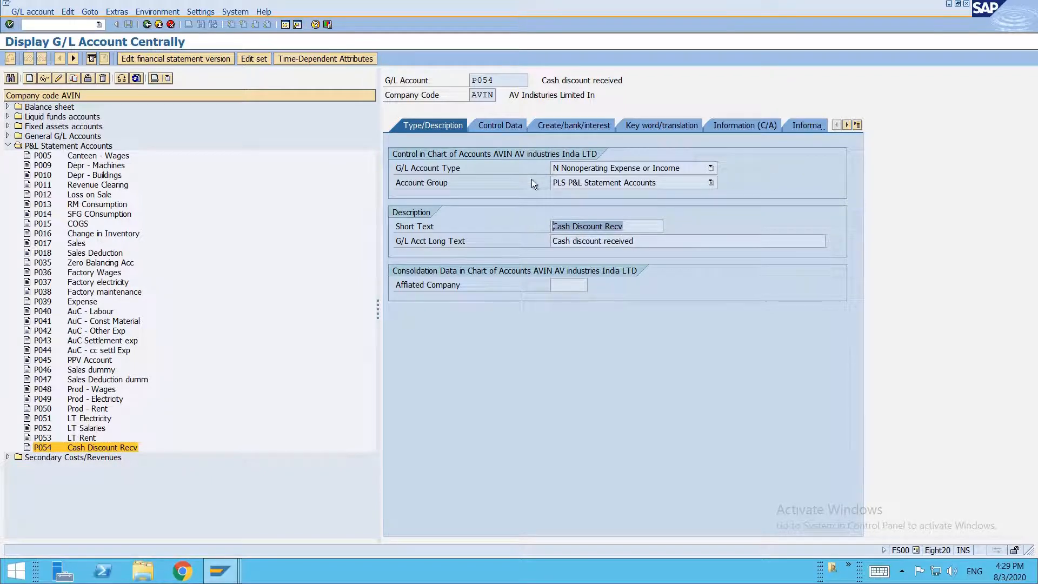
left_click_drag(641, 239, 552, 241)
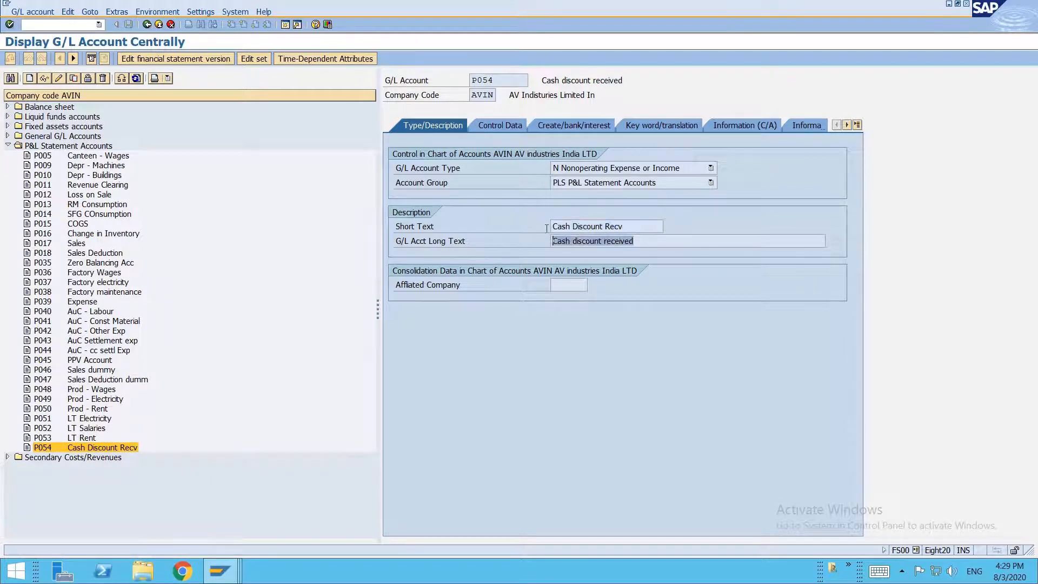
left_click(507, 125)
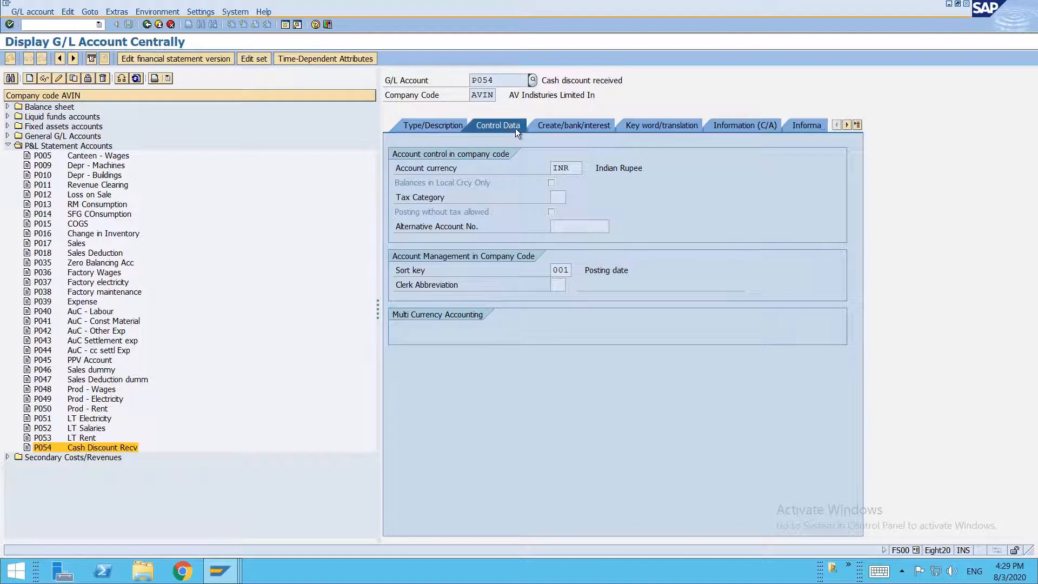
double_click(553, 168)
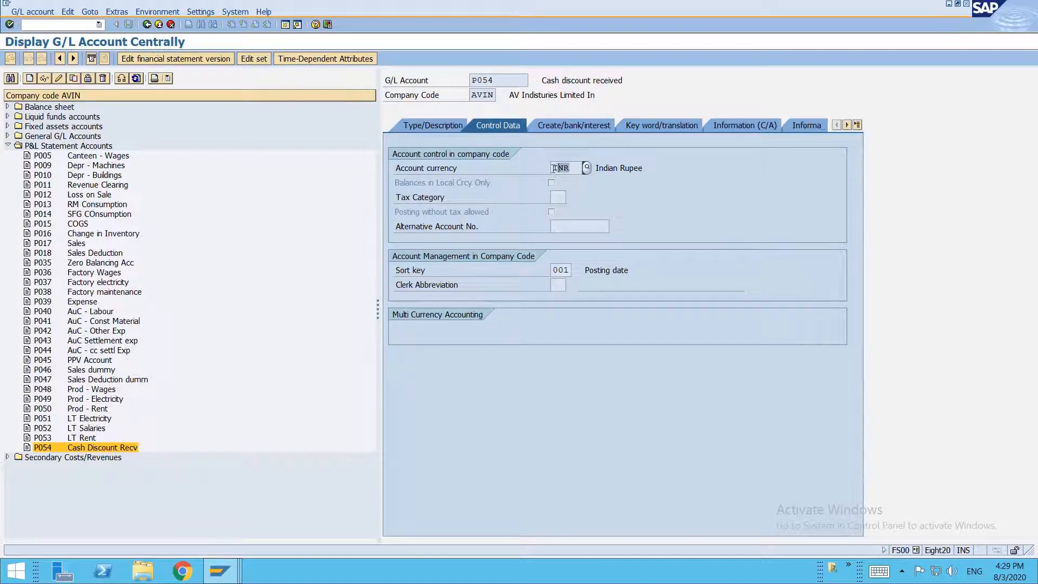
left_click(560, 129)
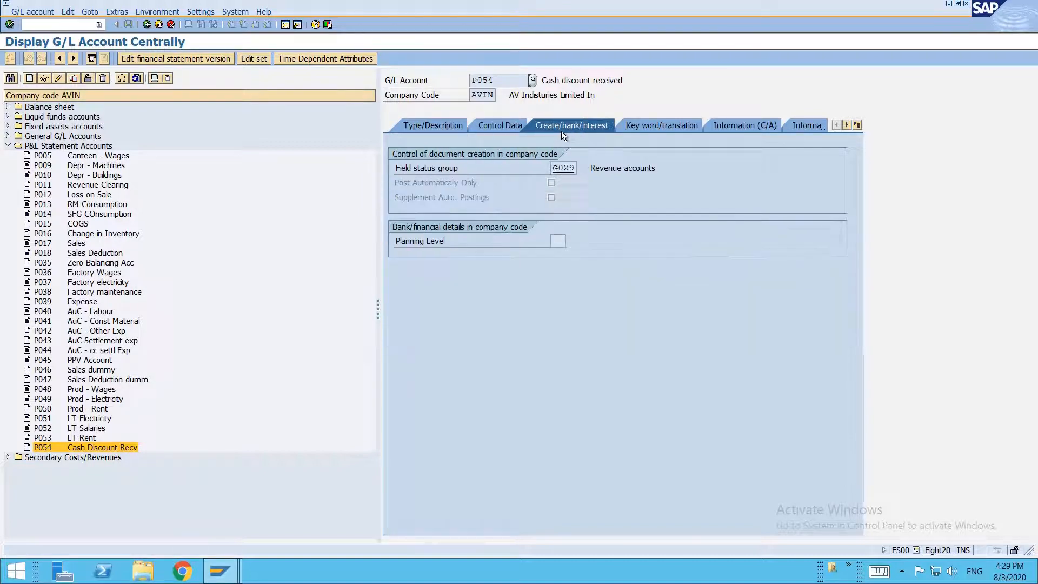
double_click(562, 169)
left_click(612, 169)
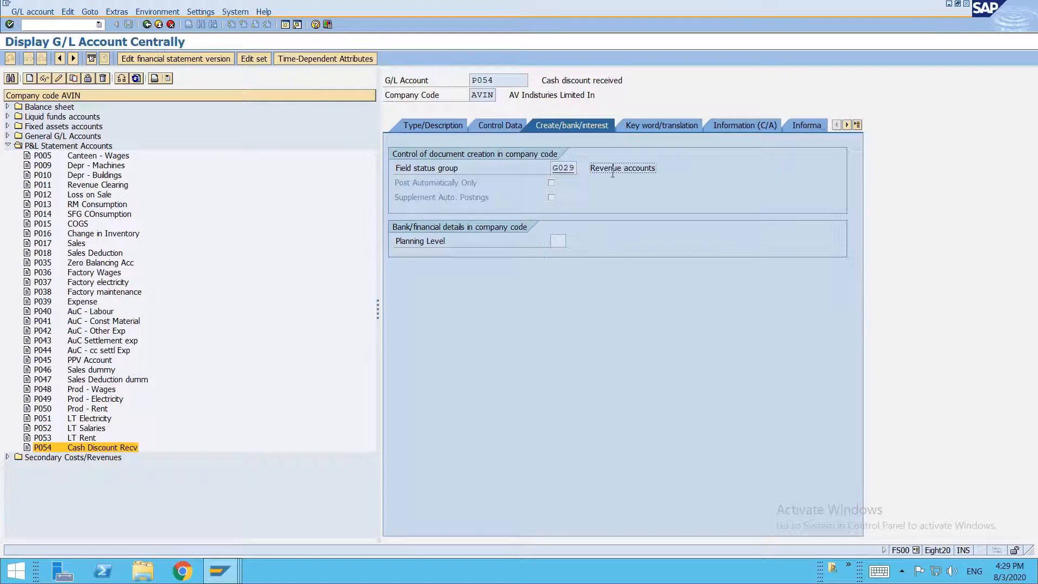
left_click(440, 126)
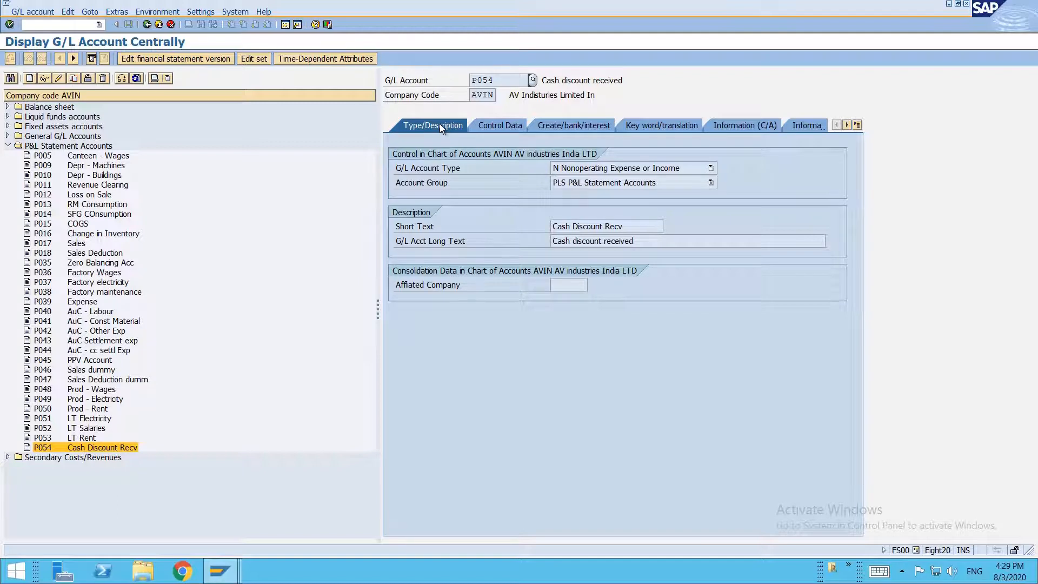
Open transaction OBXU for chart of accounts AVIN, check the account assigned to cash discount received, and exit
left_click(85, 27)
type("/nobxu")
key("Return")
key("Return")
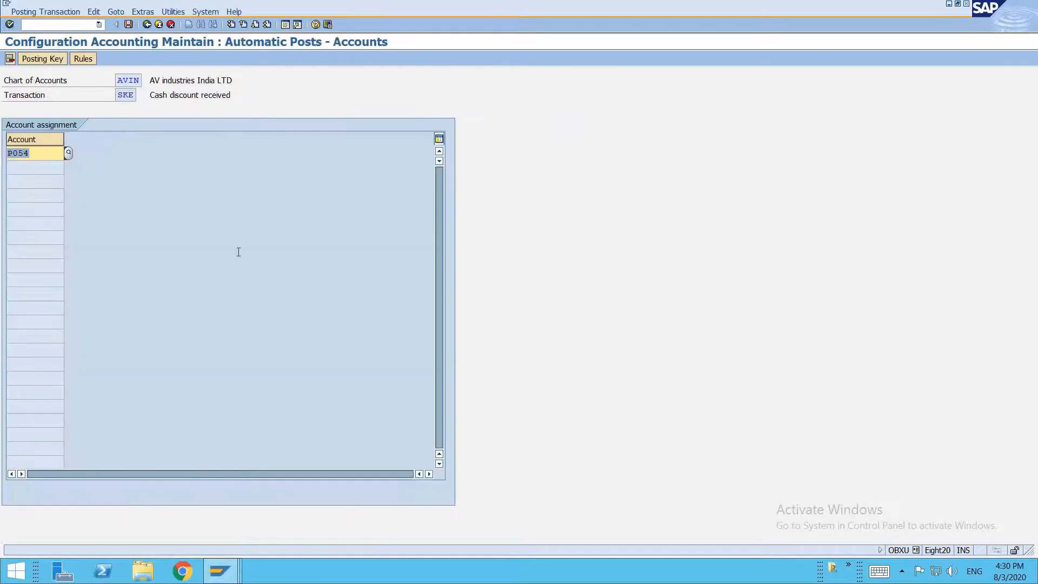
left_click(50, 151)
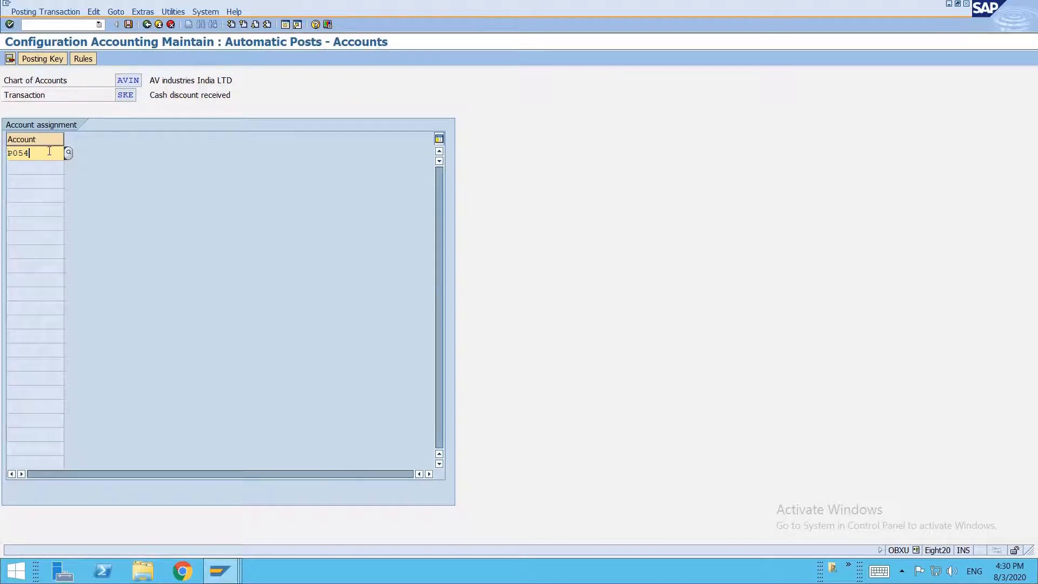
left_click_drag(117, 95, 136, 96)
left_click(147, 25)
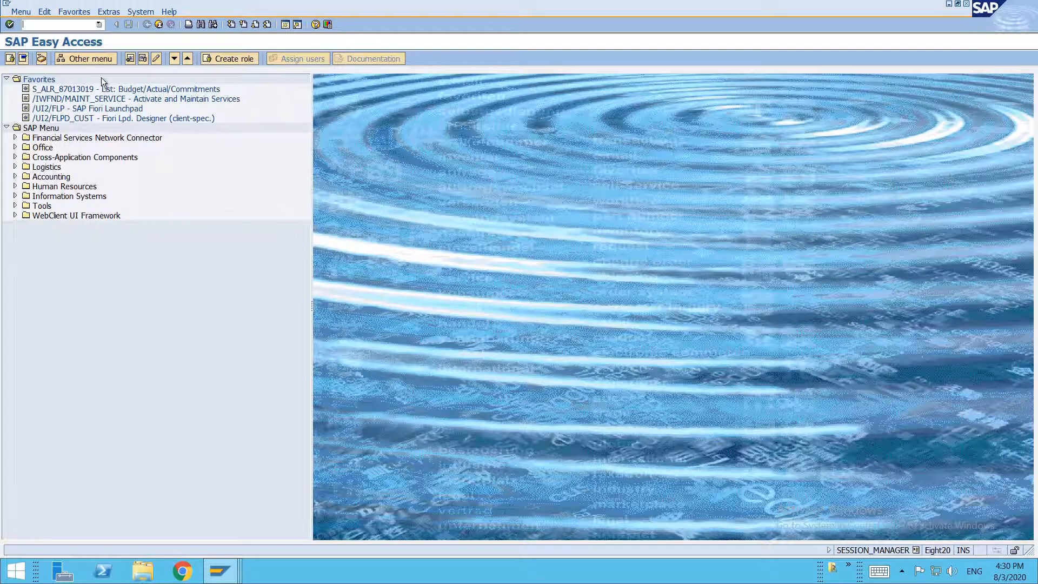
Reopen OBXU for chart of accounts AVIN and review transaction SKE with its assigned G/L account
type("obxu")
key("Return")
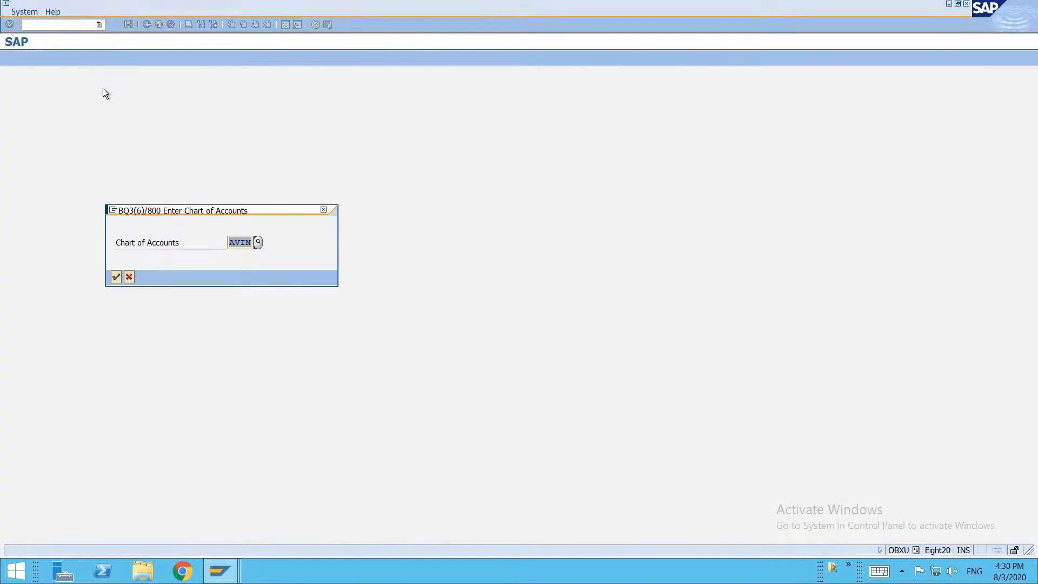
key("Return")
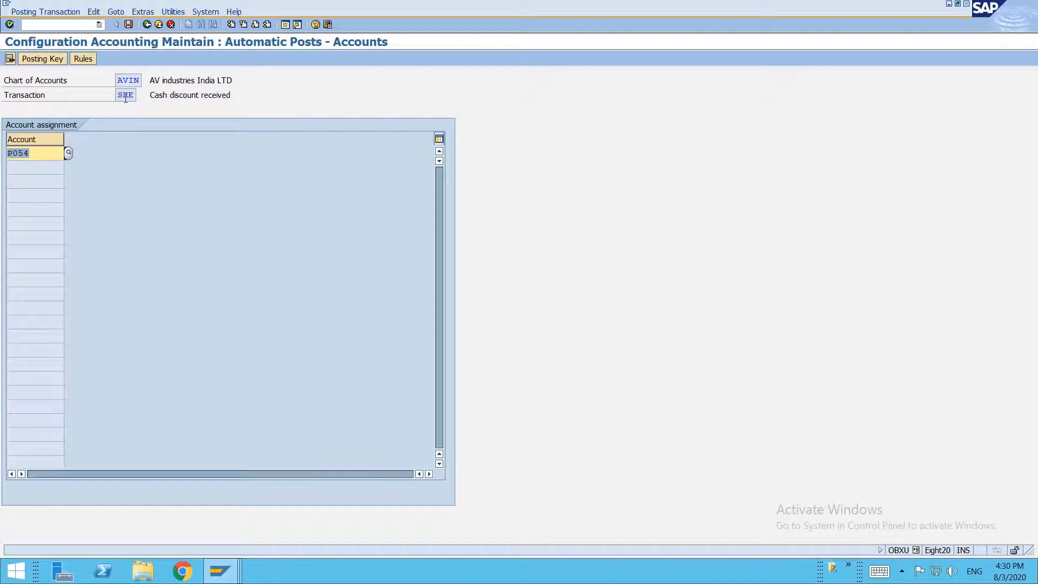
left_click(124, 97)
left_click_drag(118, 96, 239, 95)
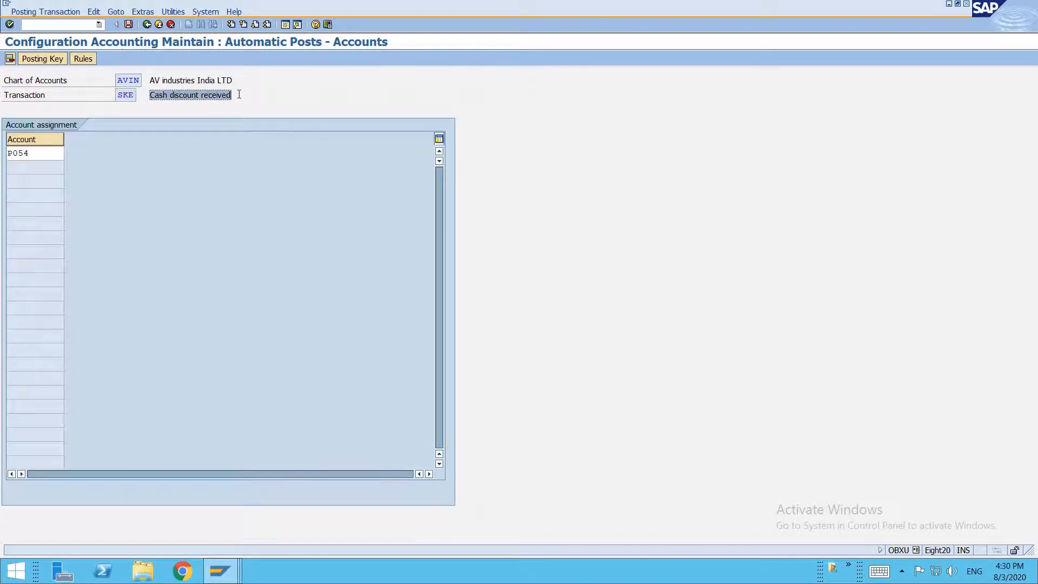
left_click(31, 153)
left_click_drag(31, 153, 7, 153)
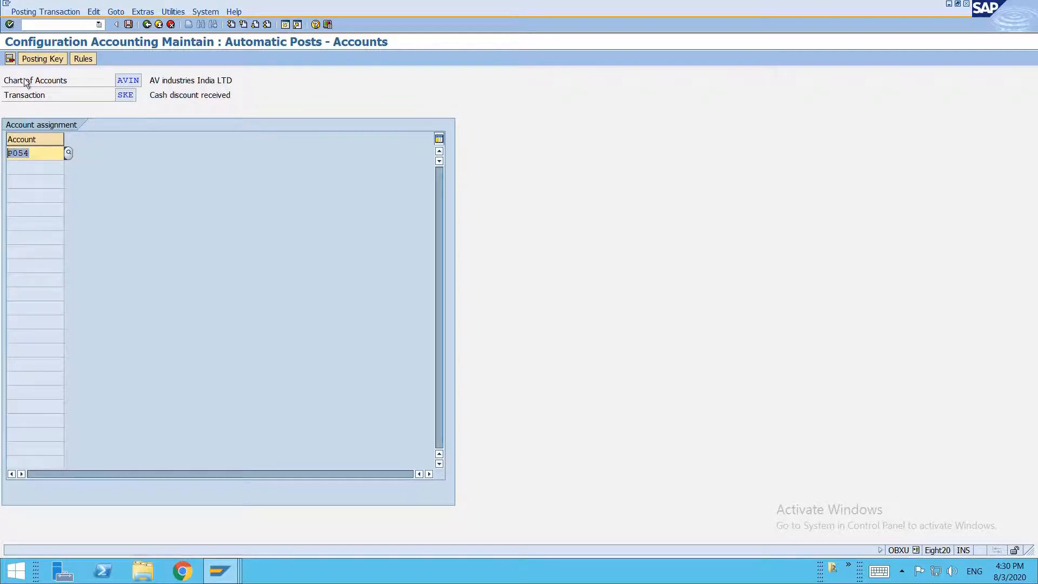
Check the debit and credit posting keys for cash discount received, save the configuration and exit OBXU
left_click(41, 59)
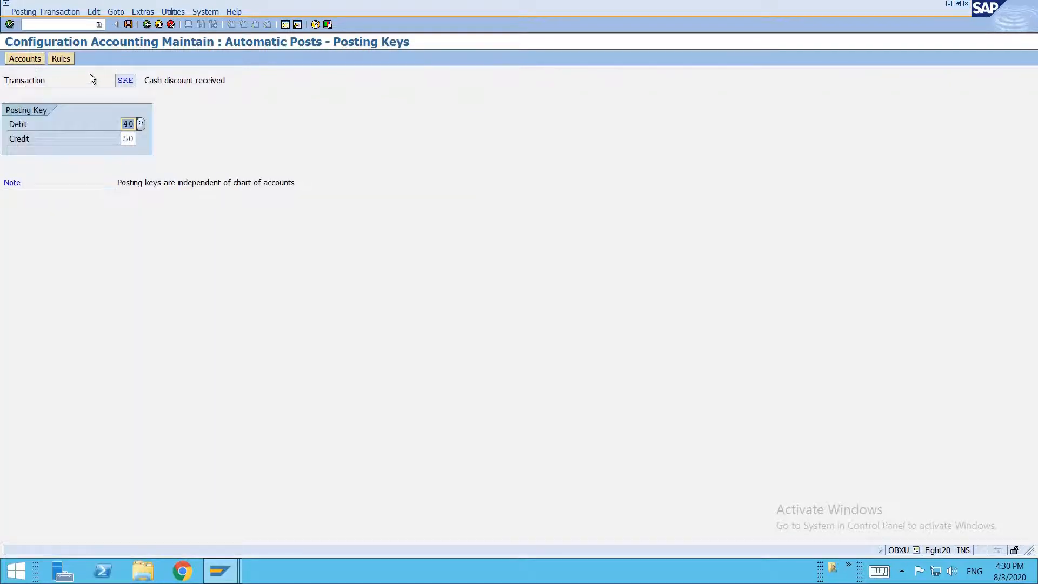
left_click(131, 29)
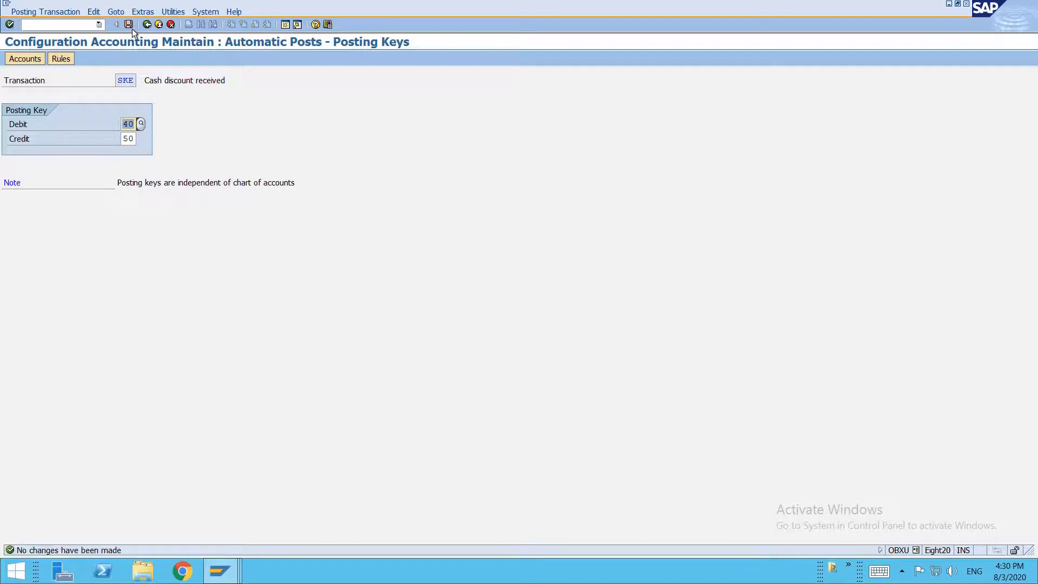
left_click(145, 28)
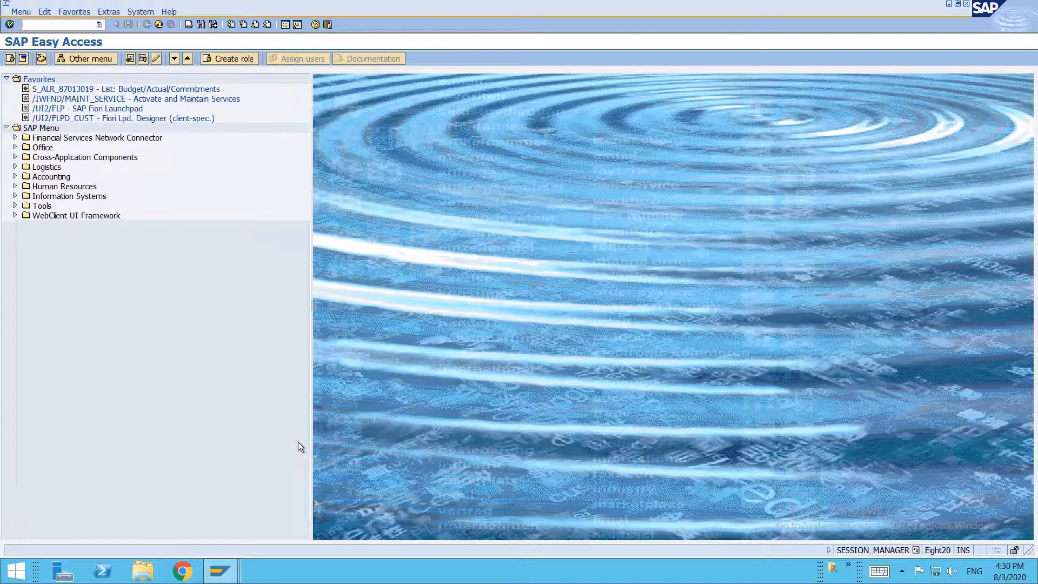
Switch to the automatic payment session and execute the payment run for identification AVP11 with an immediate start
left_click(274, 415)
mouse_move(219, 570)
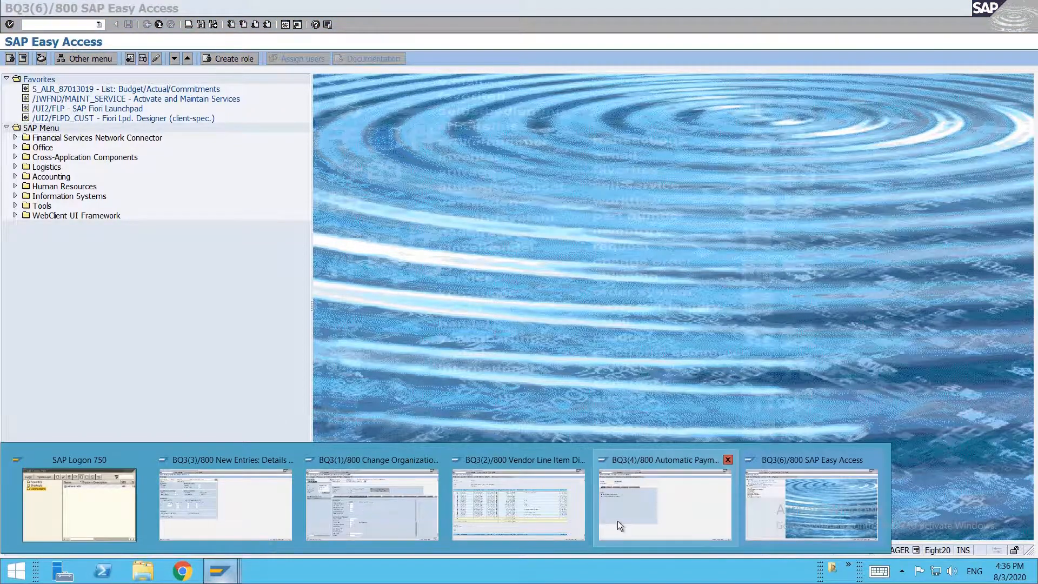
left_click(641, 514)
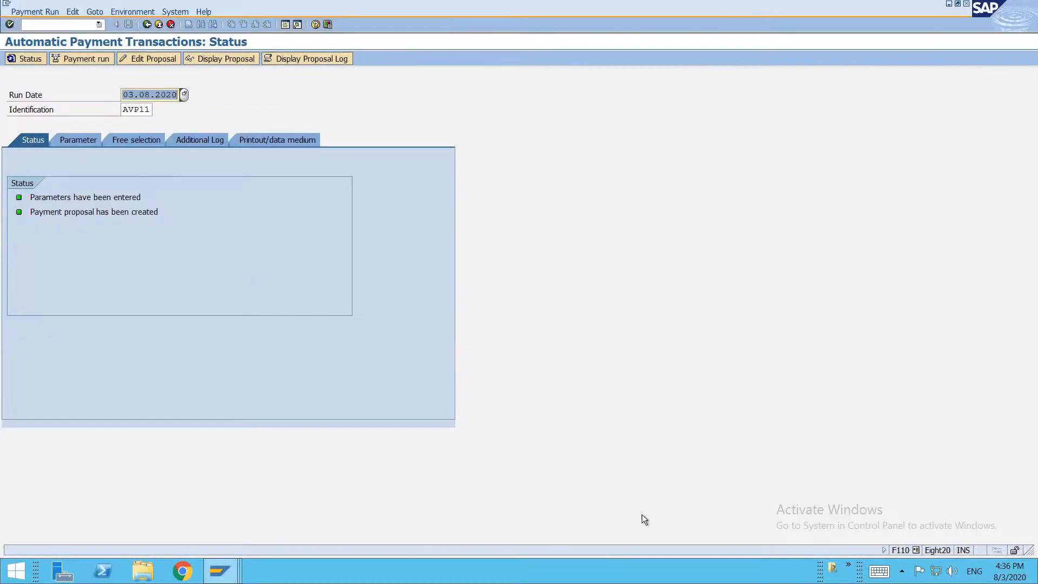
left_click(82, 60)
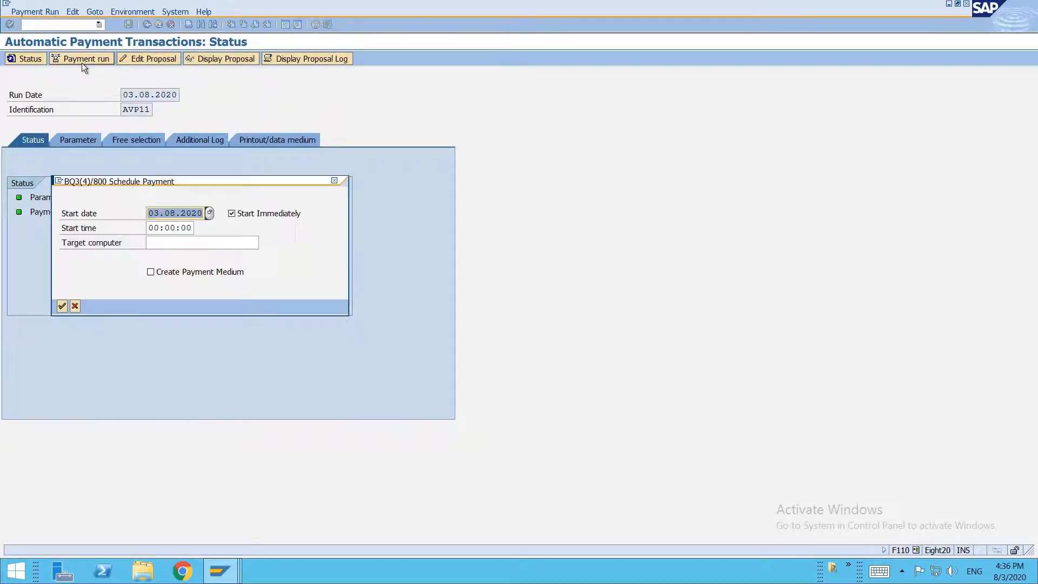
left_click(59, 308)
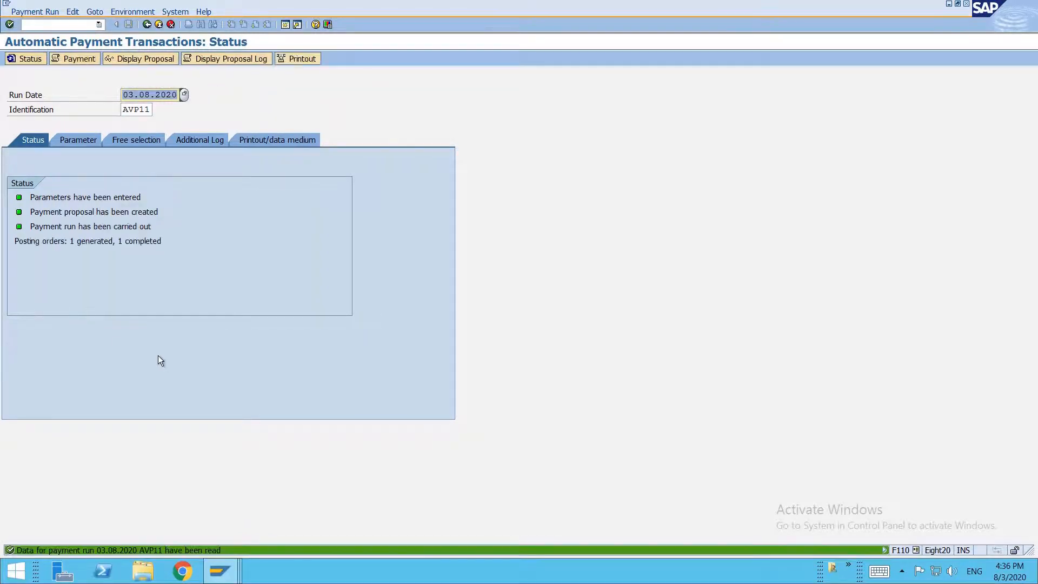
Open the payment run's job log, review the posted accounts and amounts of the vendor payment, and return to the status screen
left_click(89, 62)
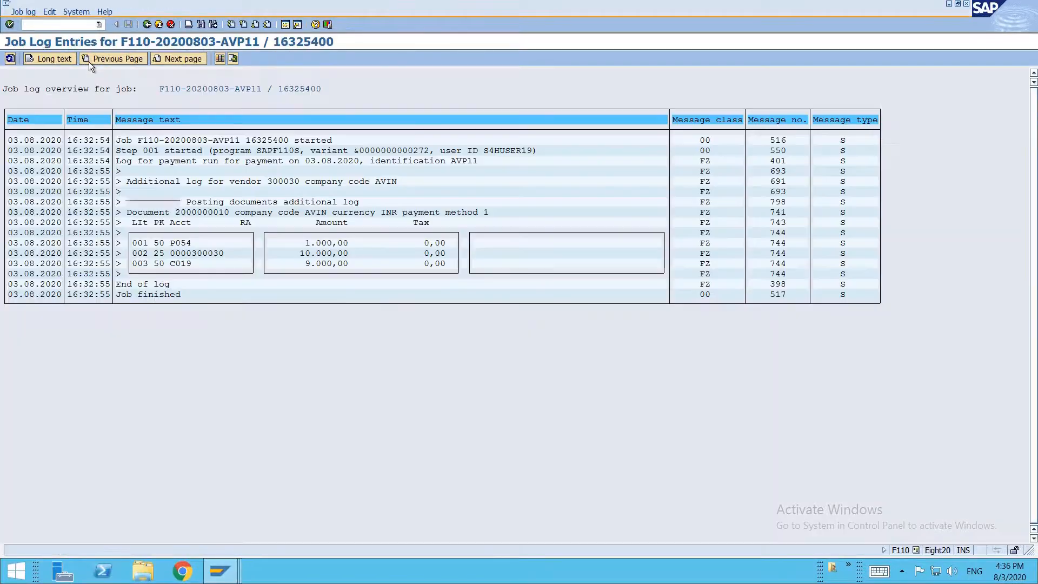
left_click(191, 265)
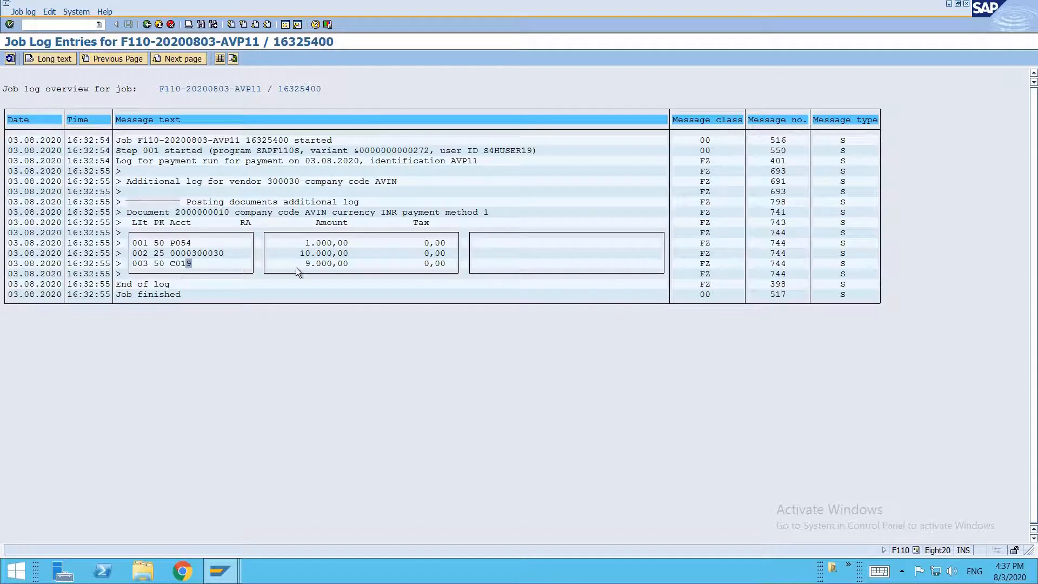
left_click(209, 252)
left_click(302, 253)
left_click(173, 244)
left_click(307, 243)
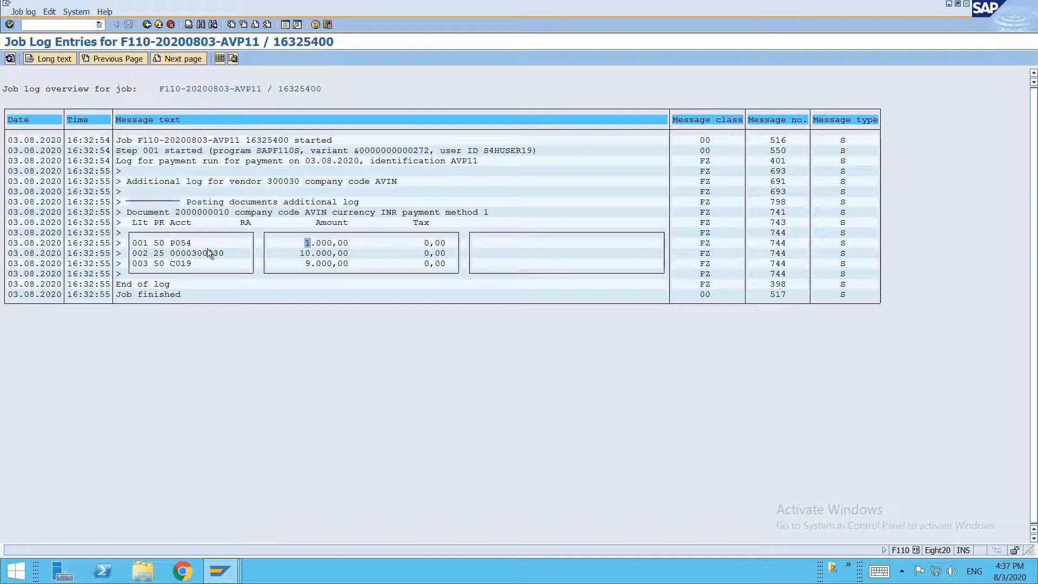
key("F3")
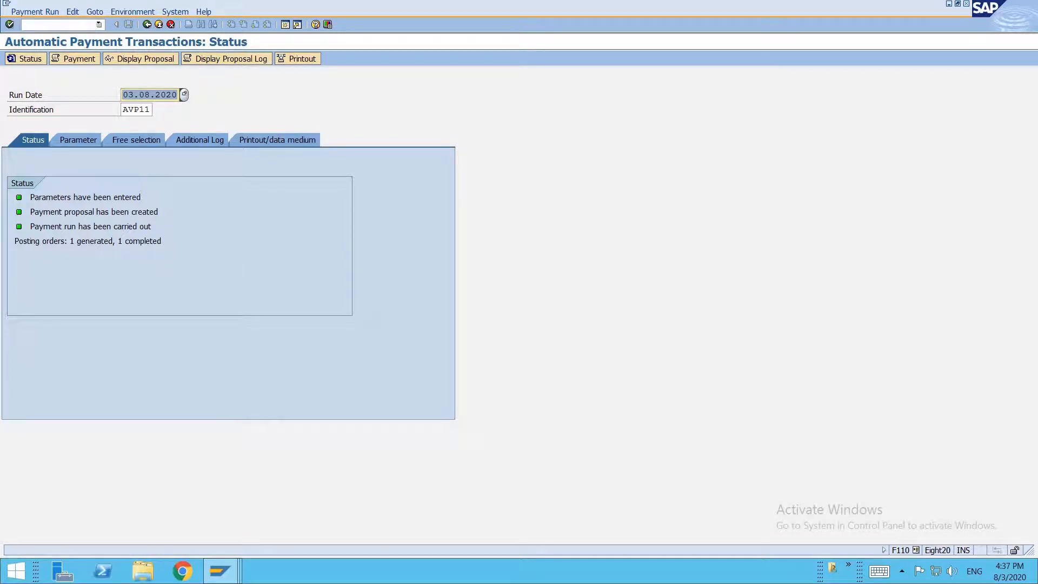
Switch to the payment terms session, return to the overview and start a new entry with payment terms key AVP2
mouse_move(219, 570)
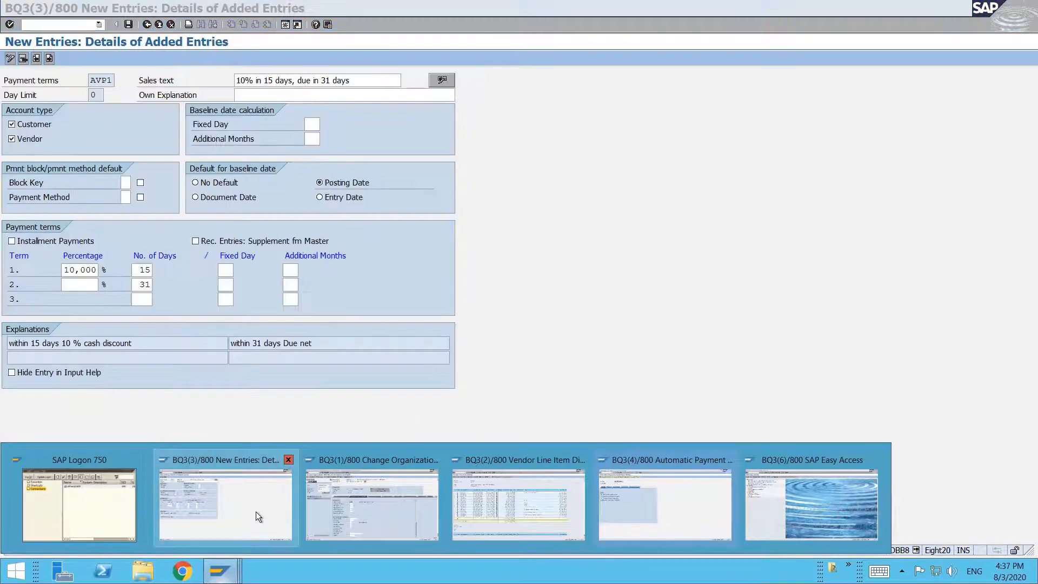
left_click(256, 512)
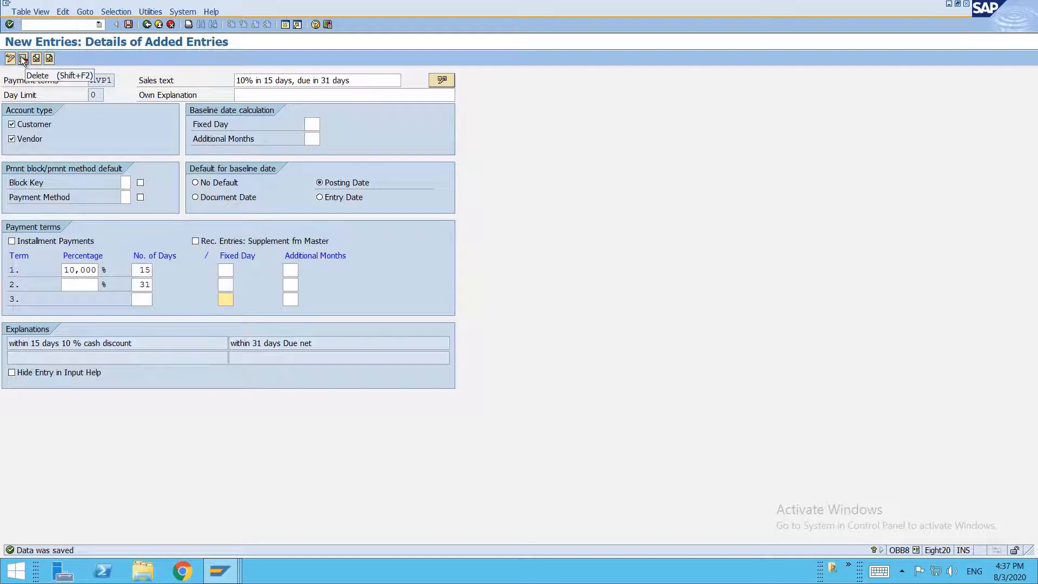
left_click(95, 95)
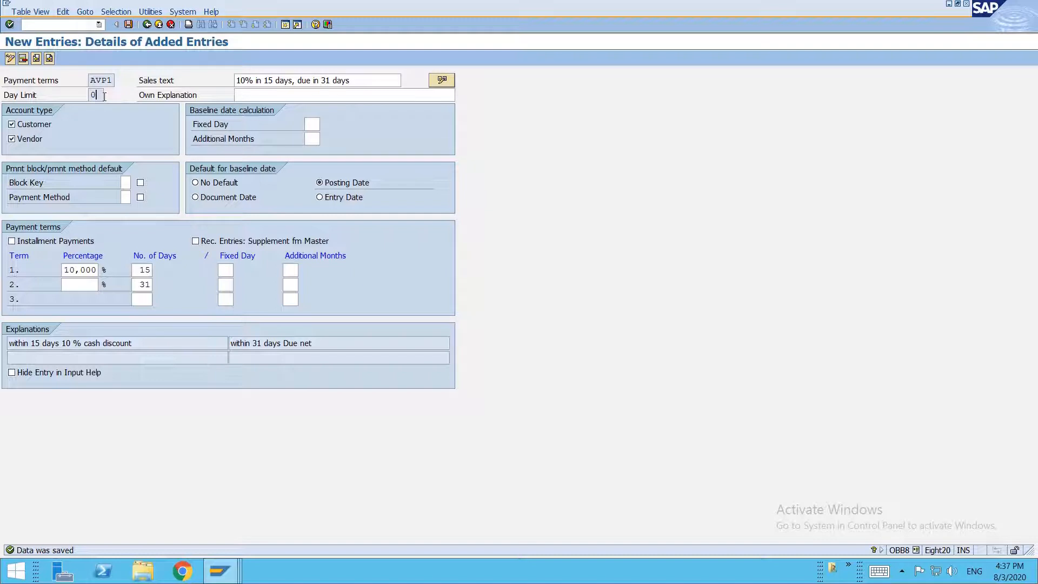
key("F3")
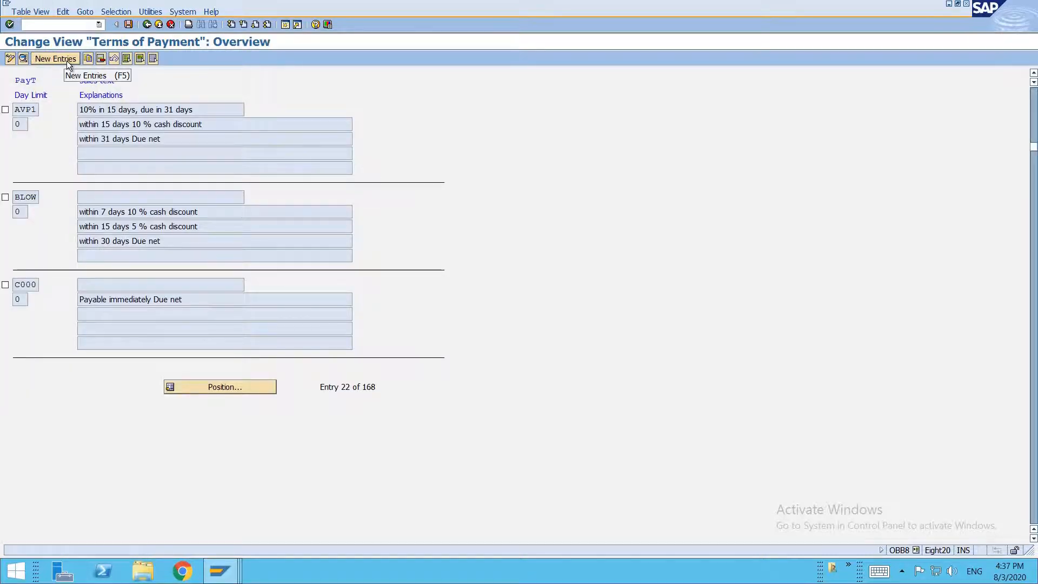
left_click(70, 61)
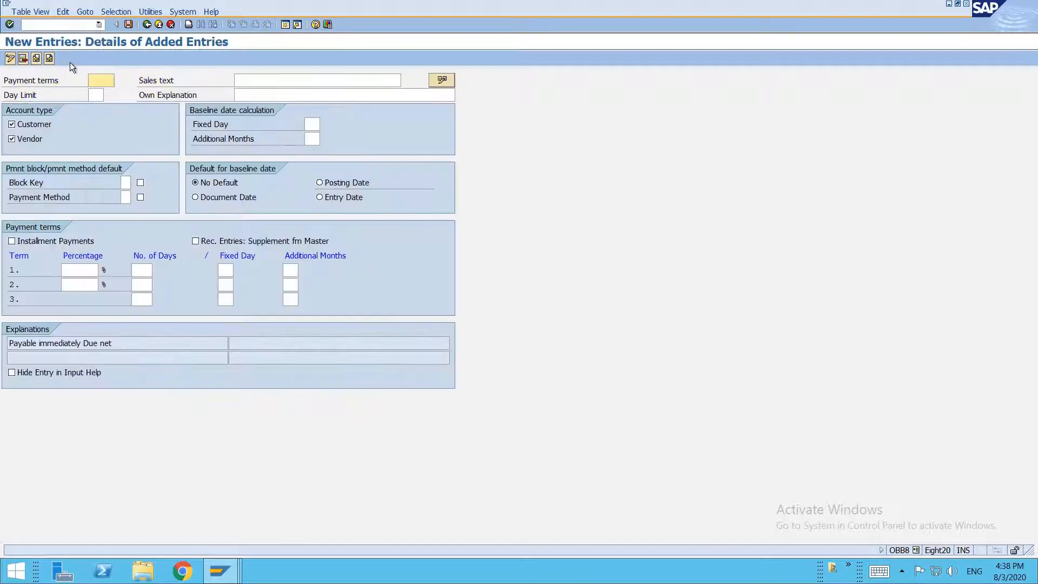
type("AYP0")
key("Tab")
key("shift+Tab")
key("Right")
key("BackSpace")
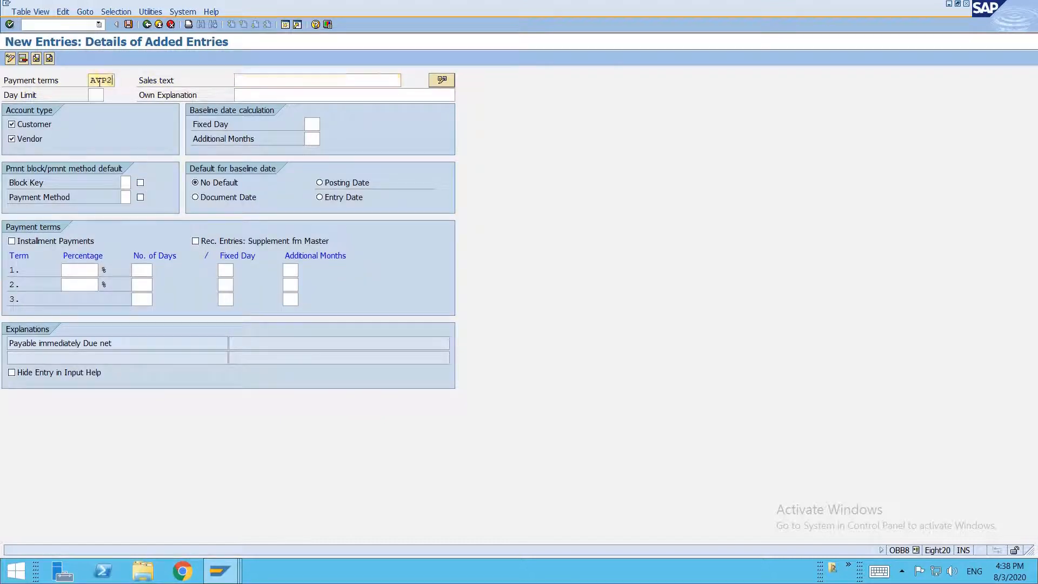
type("2")
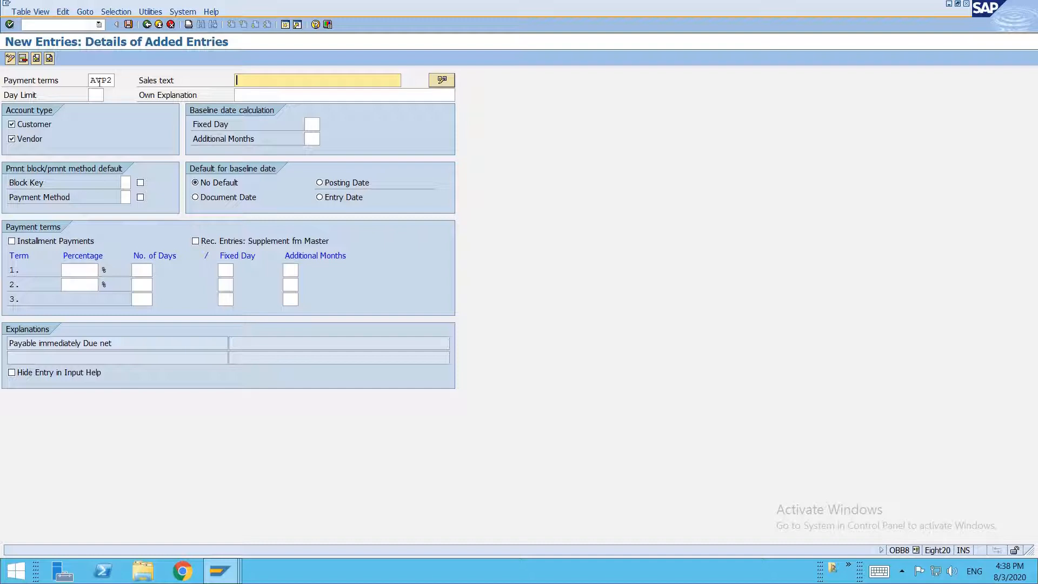
type("1 mnth ")
type("10")
type("%")
key("BackSpace")
key("BackSpace")
key("BackSpace")
key("BackSpace")
key("BackSpace")
key("BackSpace")
key("BackSpace")
key("BackSpace")
key("BackSpace")
key("BackSpace")
Enter "10%-15,5%-25,31" as the sales text of payment terms AVP2
left_click(100, 96)
left_click(245, 82)
type("10% 15 days,")
key("BackSpace")
key("BackSpace")
key("BackSpace")
key("BackSpace")
key("BackSpace")
key("BackSpace")
key("BackSpace")
key("BackSpace")
key("BackSpace")
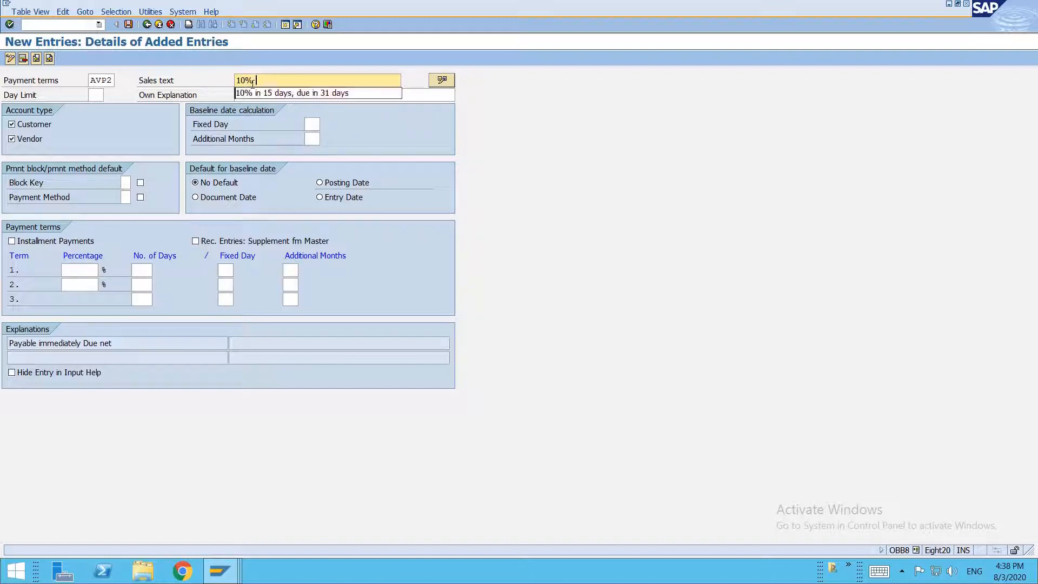
type("15,")
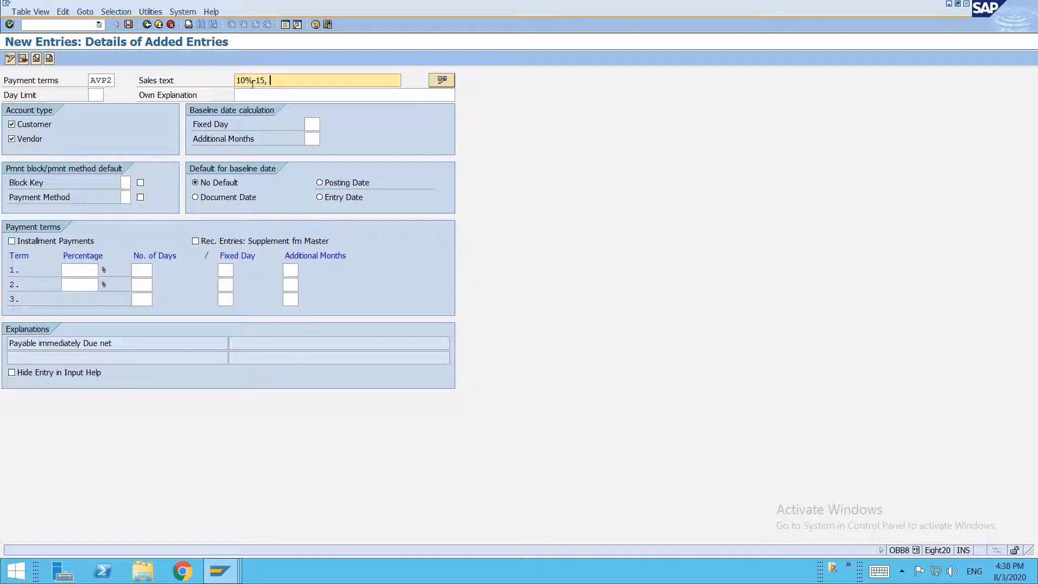
type("5%-25,31")
Set the baseline date's fixed day to 1 and make the posting date the default baseline date
left_click(312, 123)
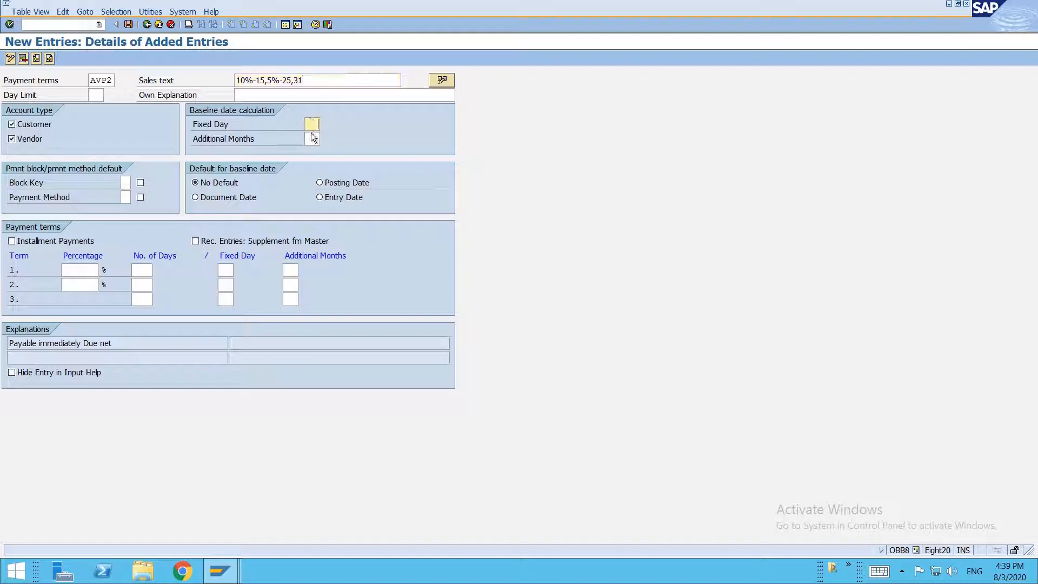
left_click(312, 137)
left_click(317, 122)
left_click(314, 138)
left_click(329, 182)
Define the AVP2 terms as 10% within 15 days, 5% within 25 days and net due in 31 days, and save
left_click(77, 271)
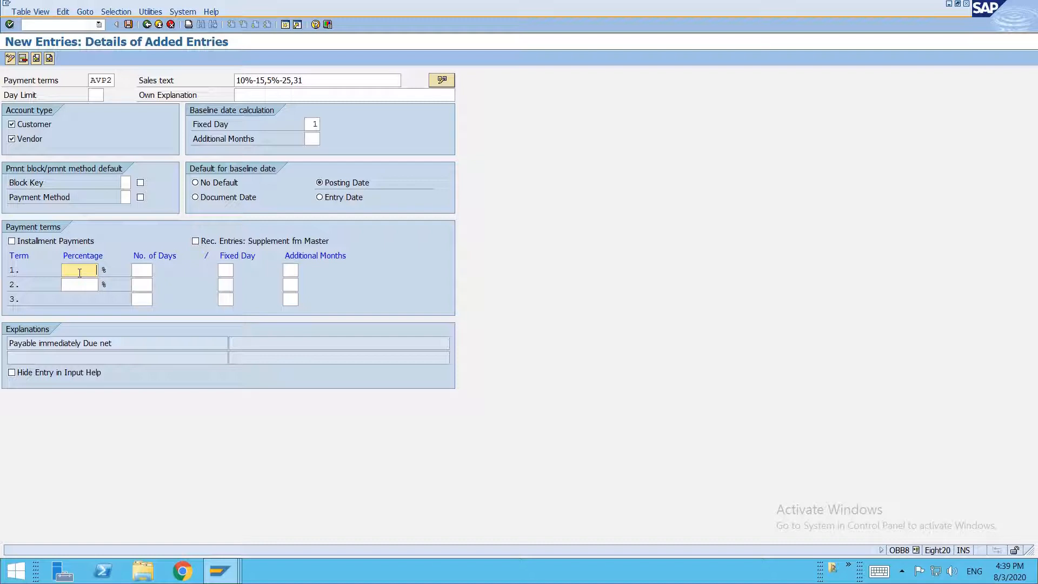
type("10")
key("Tab")
type("15")
left_click(79, 289)
left_click(79, 289)
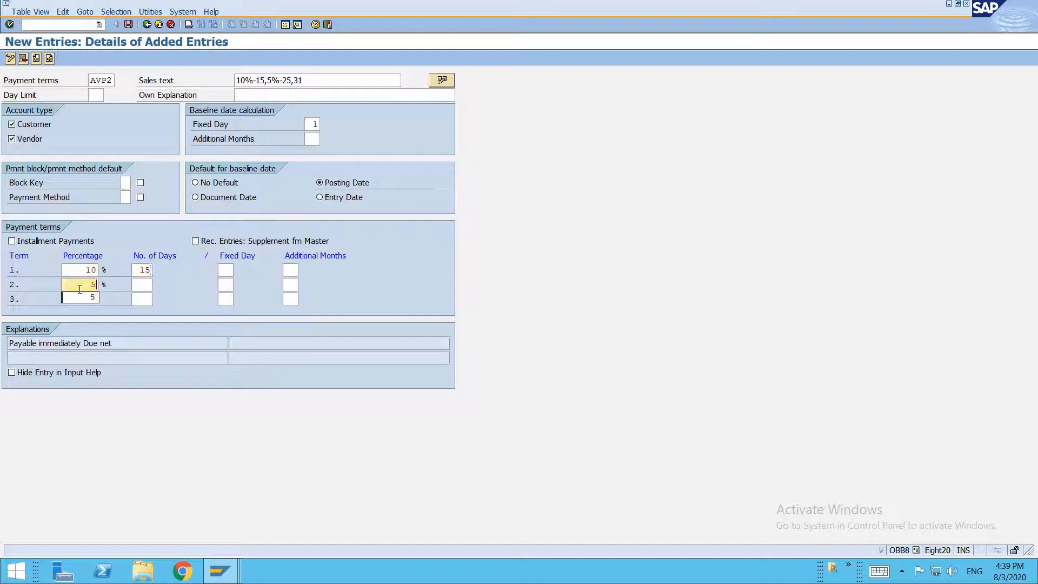
type("5")
key("Tab")
type("25")
left_click(143, 298)
type("31")
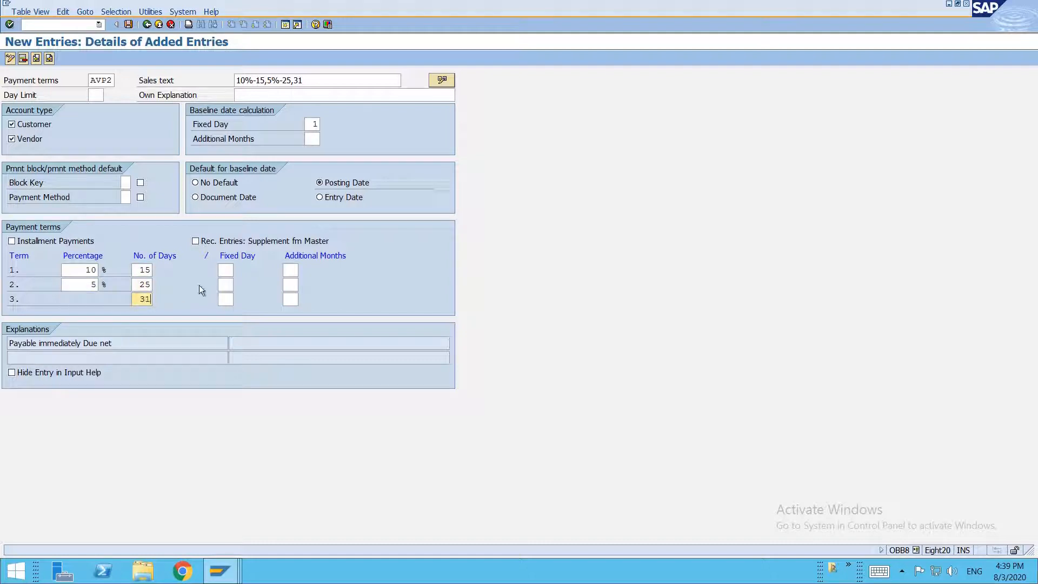
key("ctrl+s")
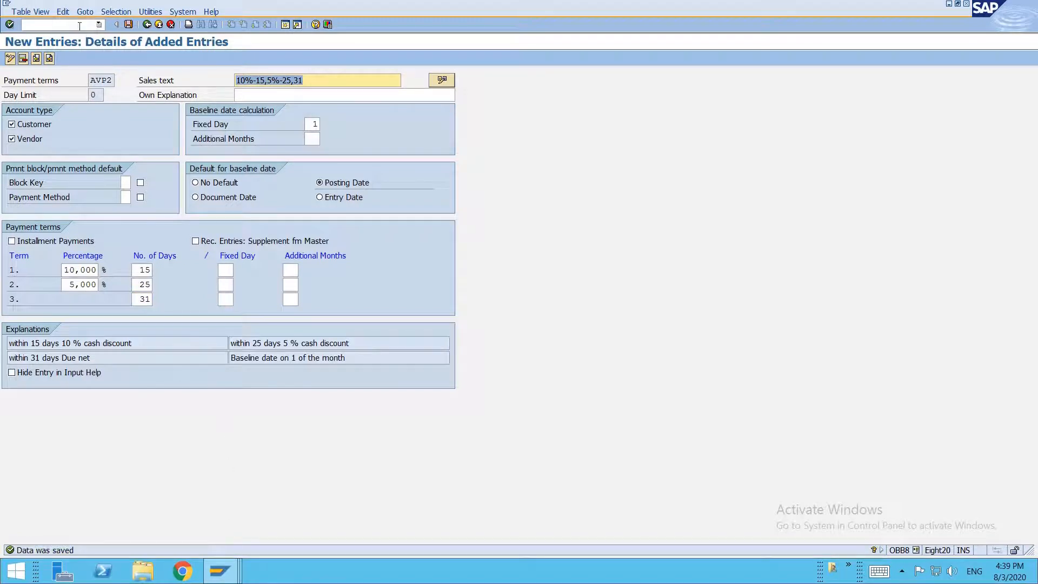
Check the payment terms in the business partner's customer payment transactions, and switch to the vendor line item session
left_click(219, 571)
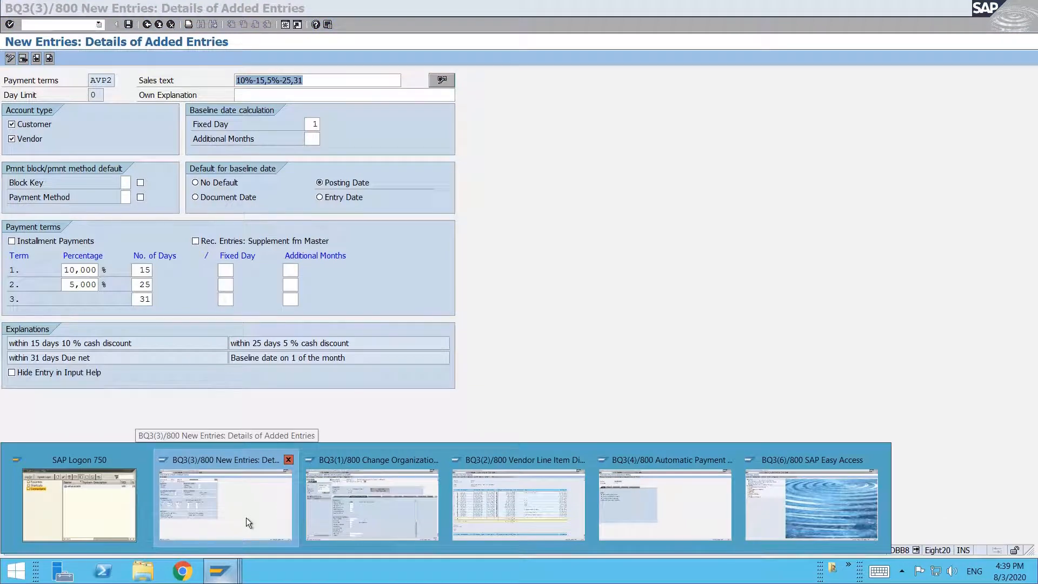
left_click(245, 518)
left_click(222, 570)
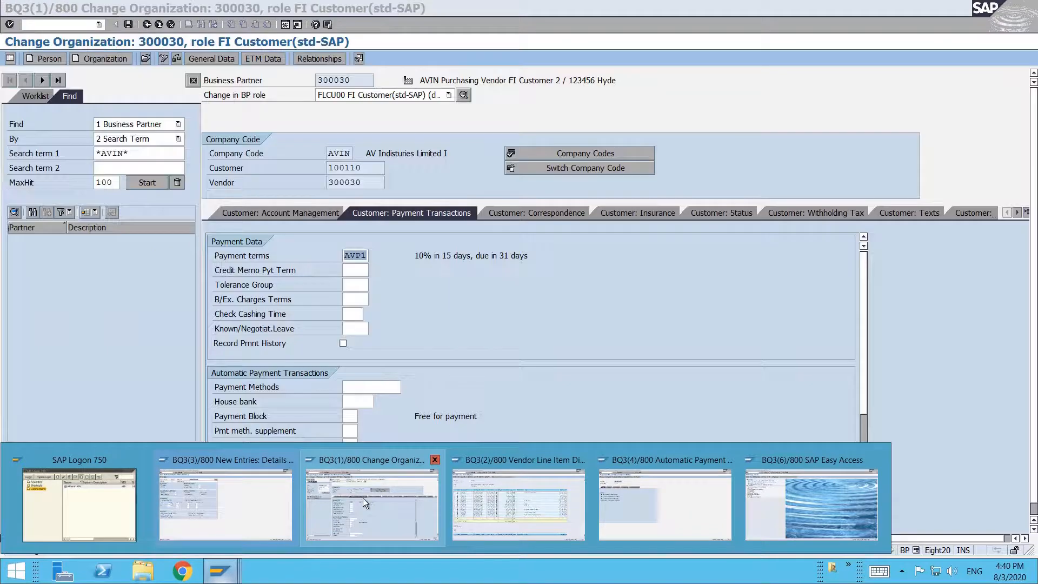
left_click(362, 498)
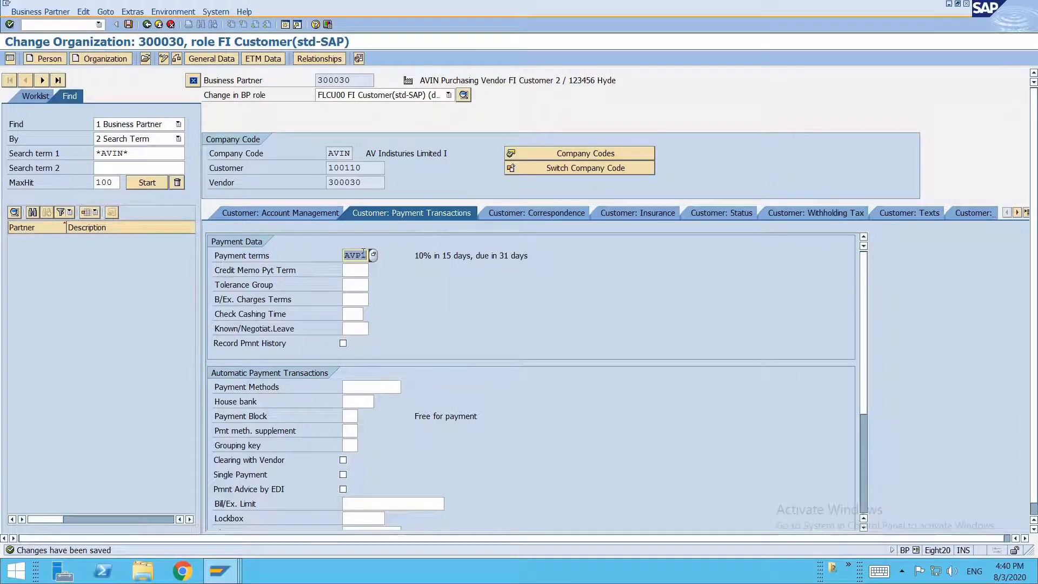
left_click(233, 578)
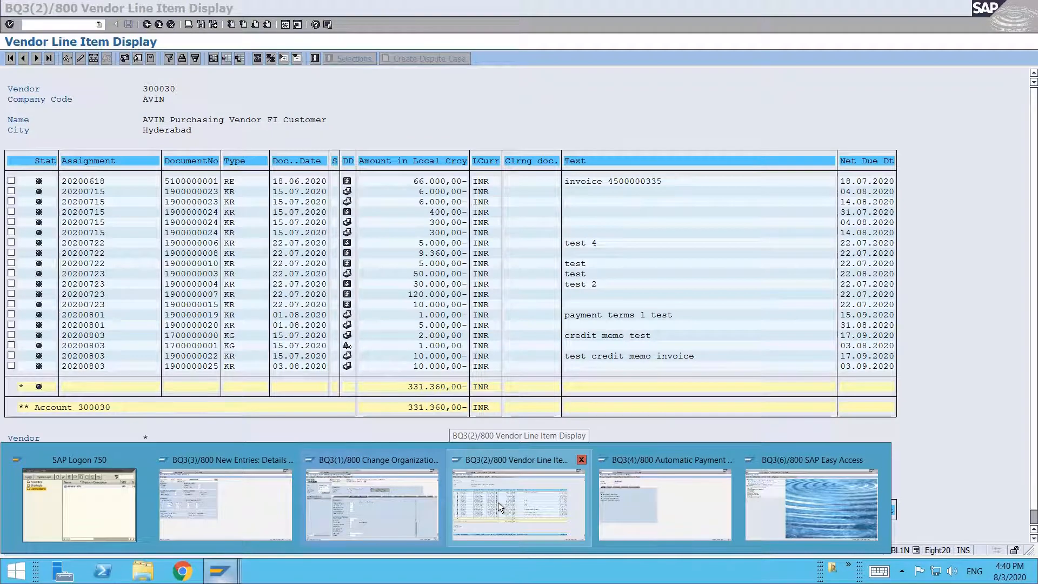
left_click(498, 502)
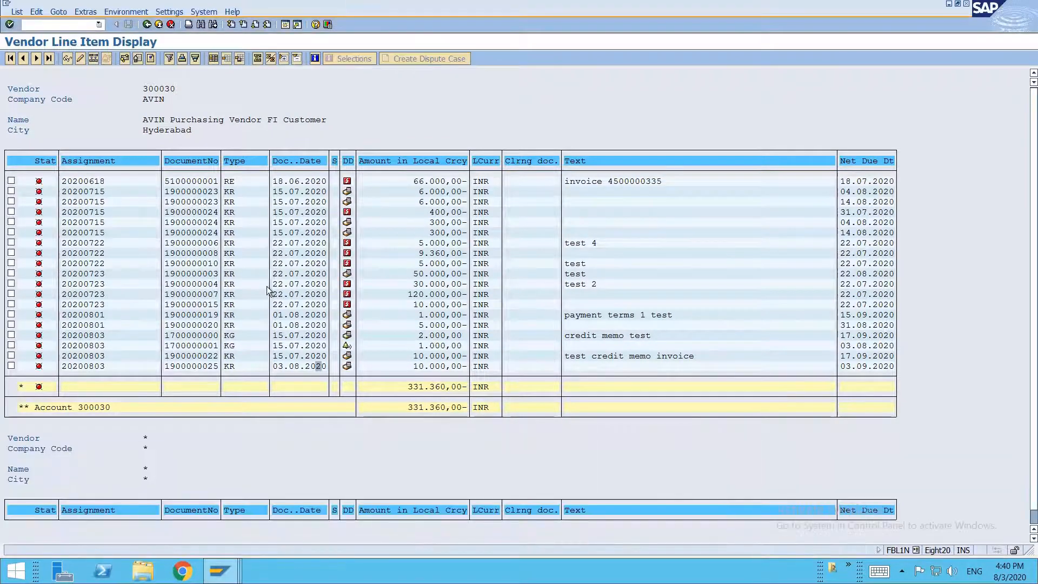
left_click(42, 25)
type("/nfb50")
key("Return")
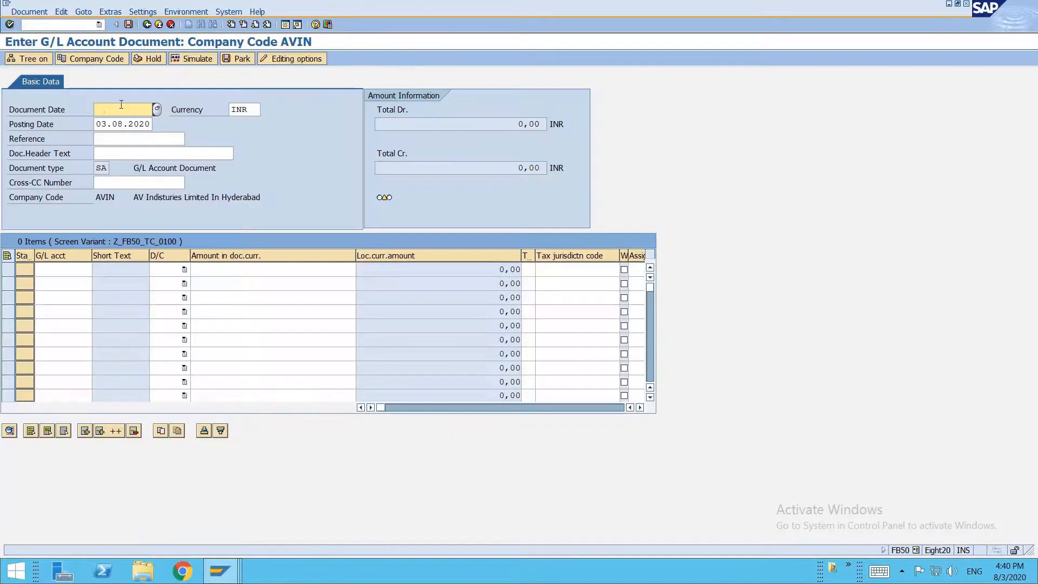
left_click(125, 112)
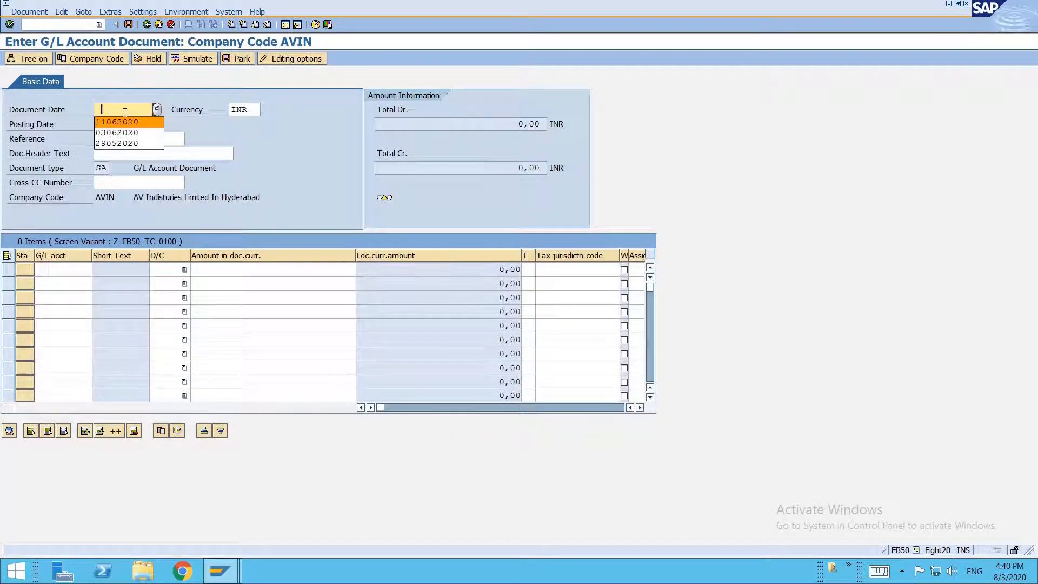
type("03082020")
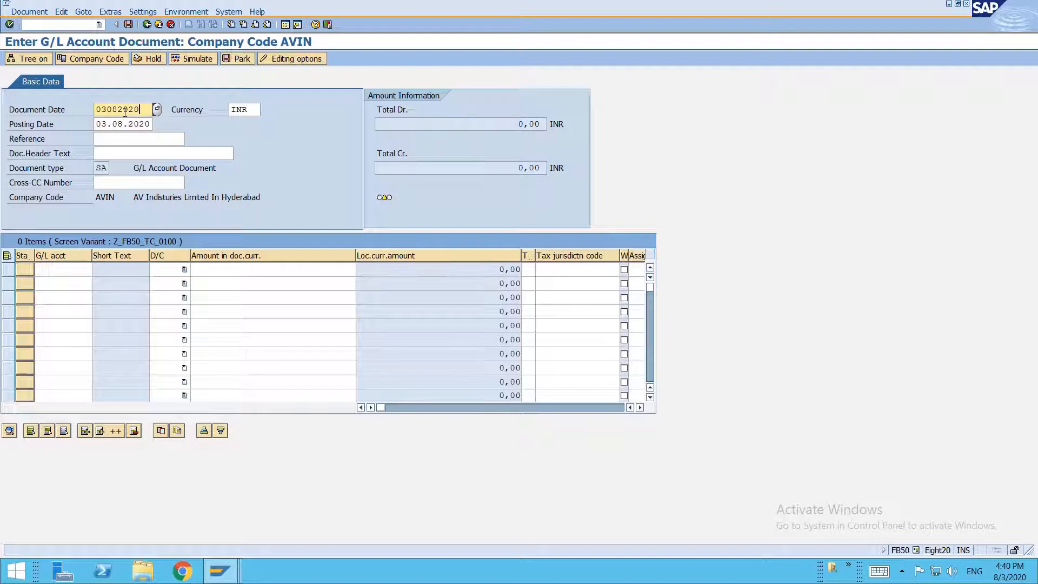
Open the customer invoice entry with transaction FB70 and select the AVIN Purchasing Vendor FI customer
left_click(74, 24)
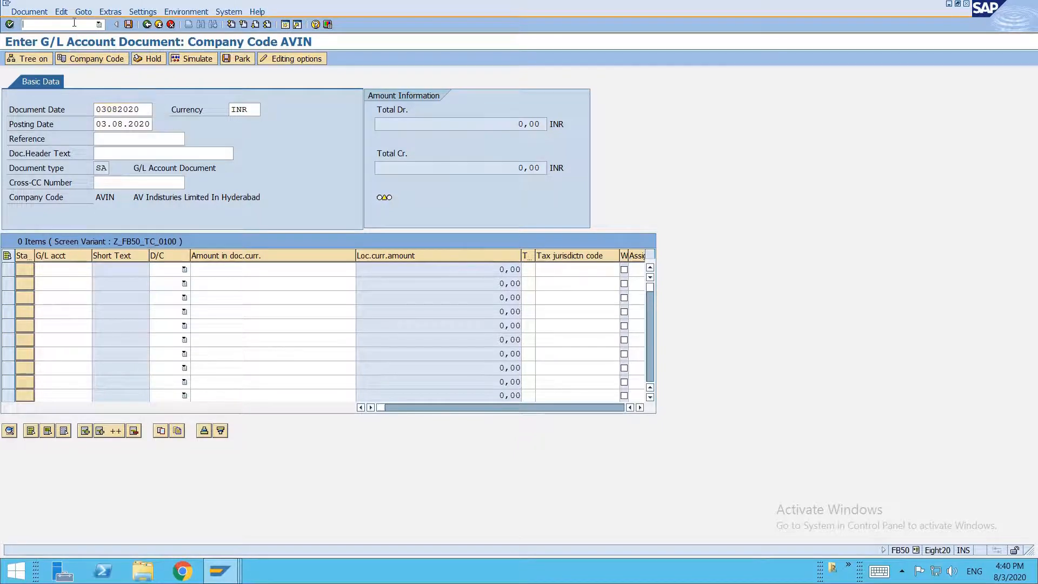
type("/nfb70")
key("Return")
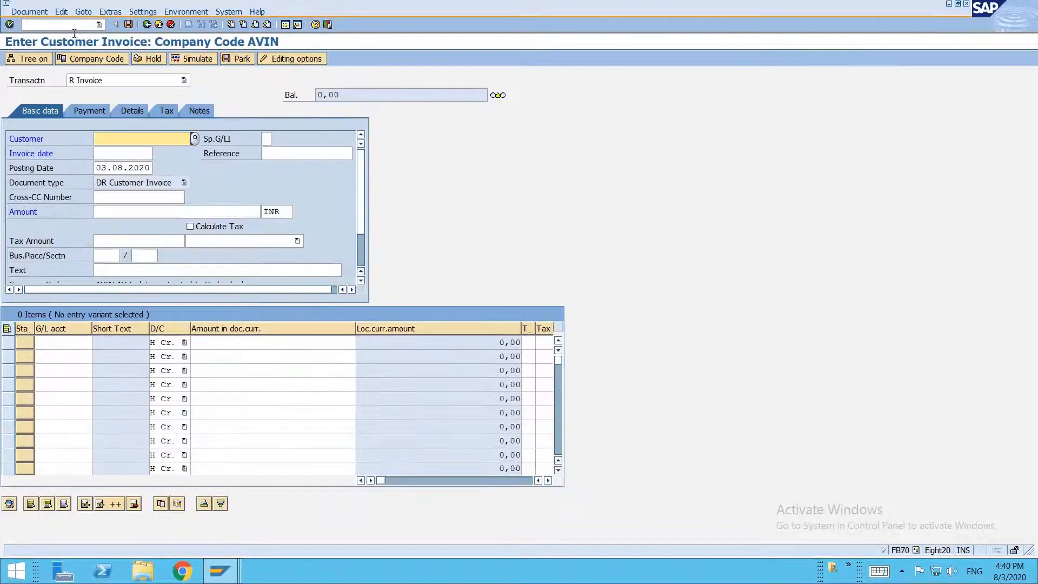
left_click(123, 140)
key("F4")
key("Return")
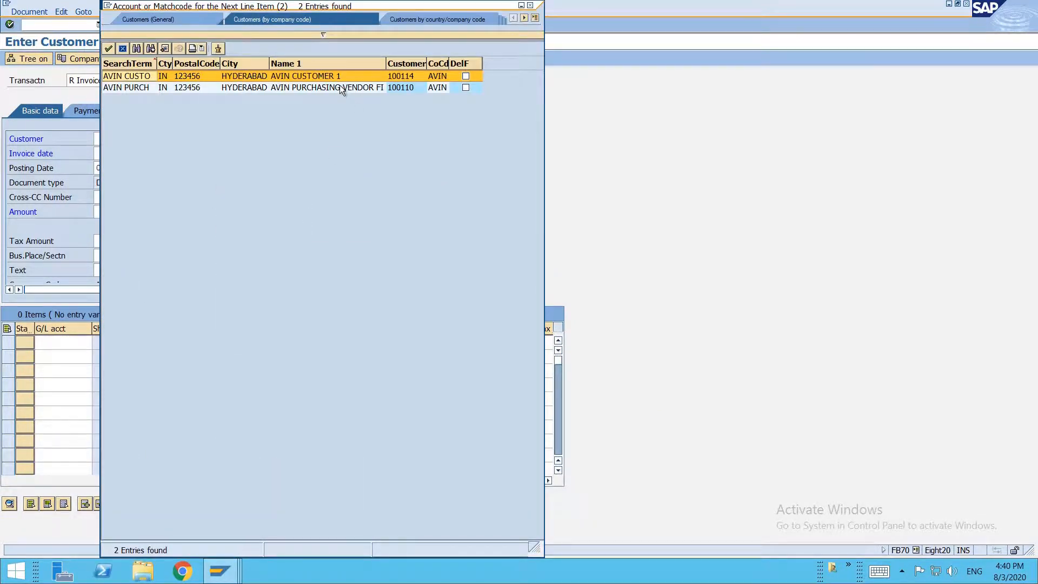
double_click(340, 86)
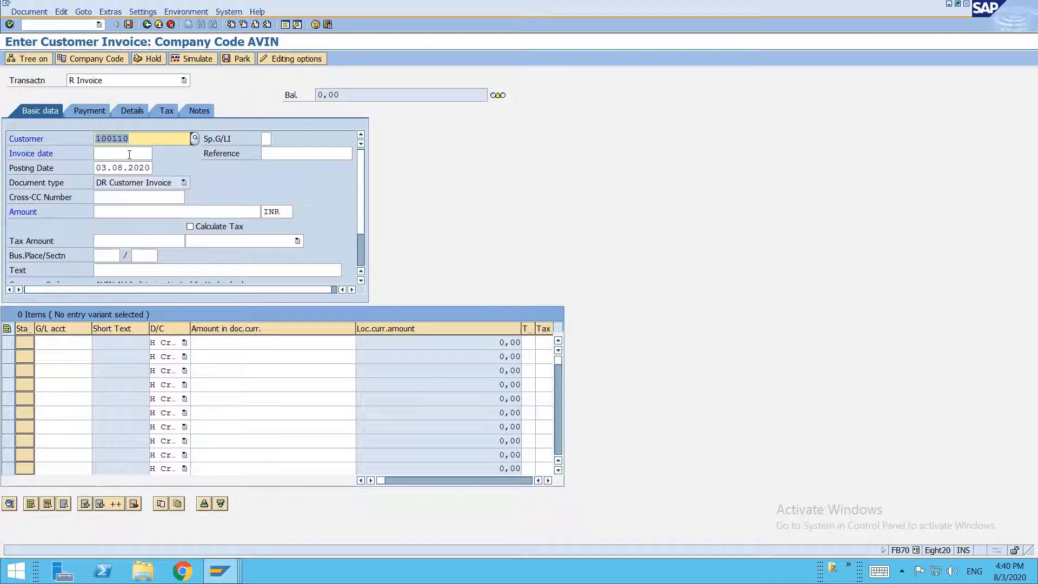
Enter invoice date 03.08.2020, reference "AVP2 PT 1" and an amount of 10000 INR in the customer invoice
left_click(129, 153)
type("03082020")
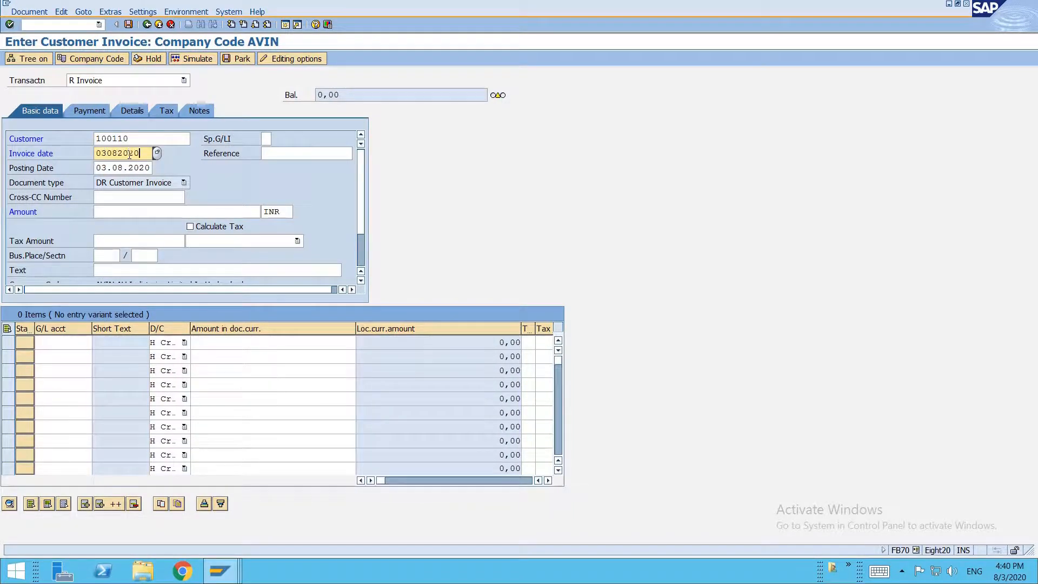
key("Tab")
type("AVP")
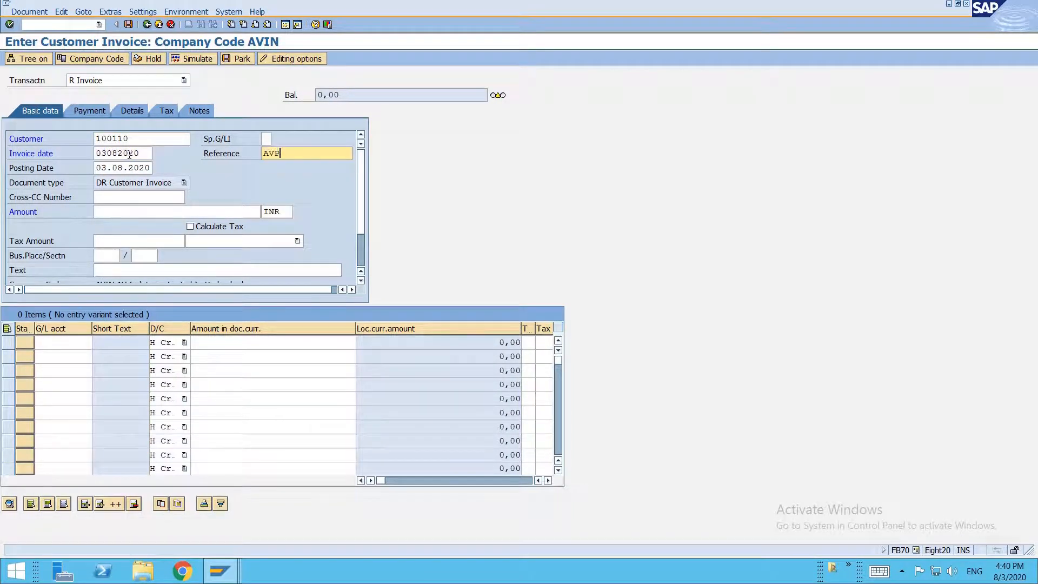
type("2 PT 1")
left_click(137, 212)
type("10000")
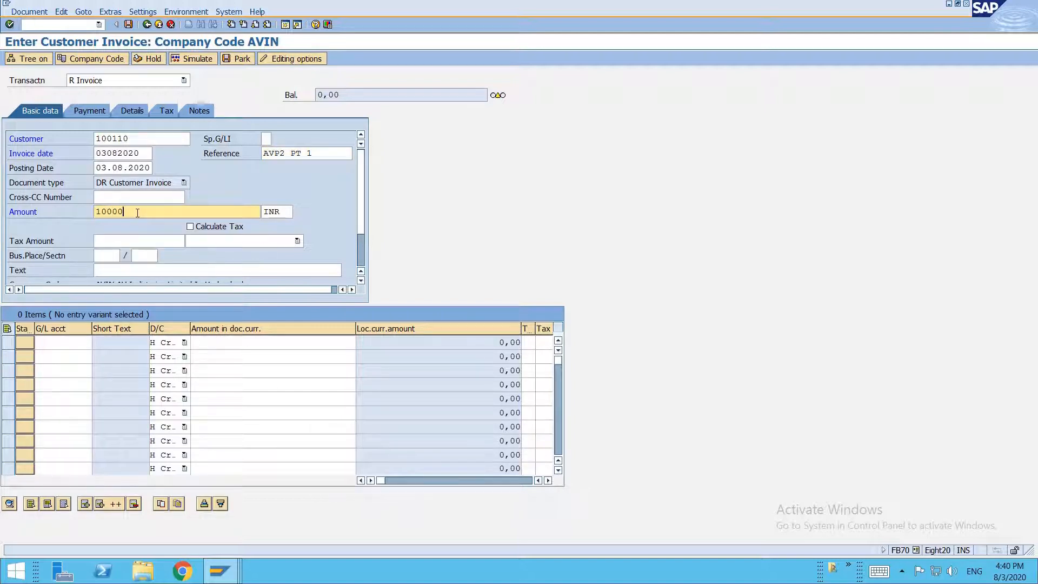
Turn on tax calculation for the invoice and choose tax code I1 (10% Input Tax Code AVIN)
left_click(127, 241)
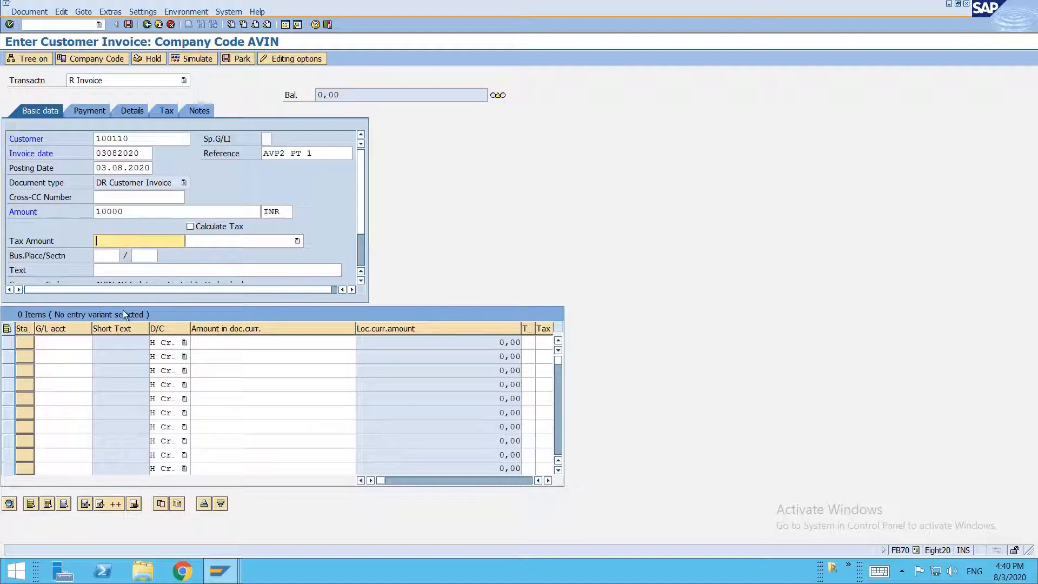
left_click(64, 344)
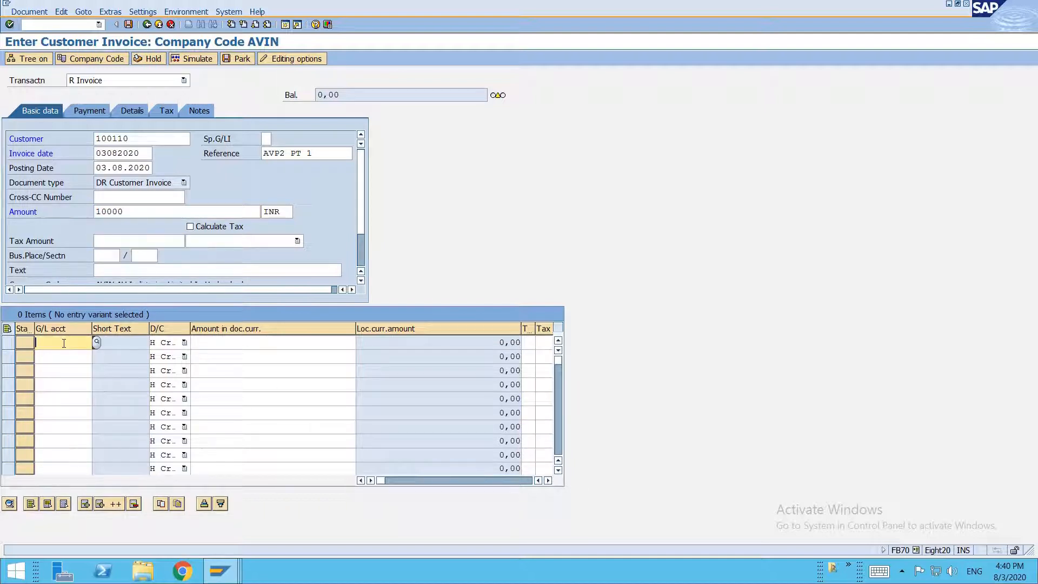
left_click(232, 226)
left_click(248, 242)
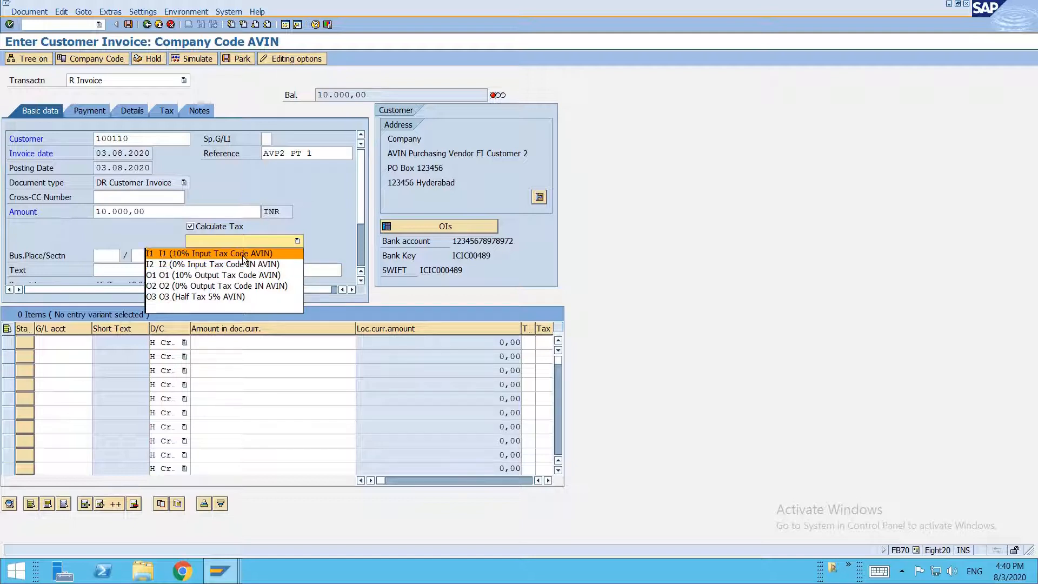
left_click(242, 255)
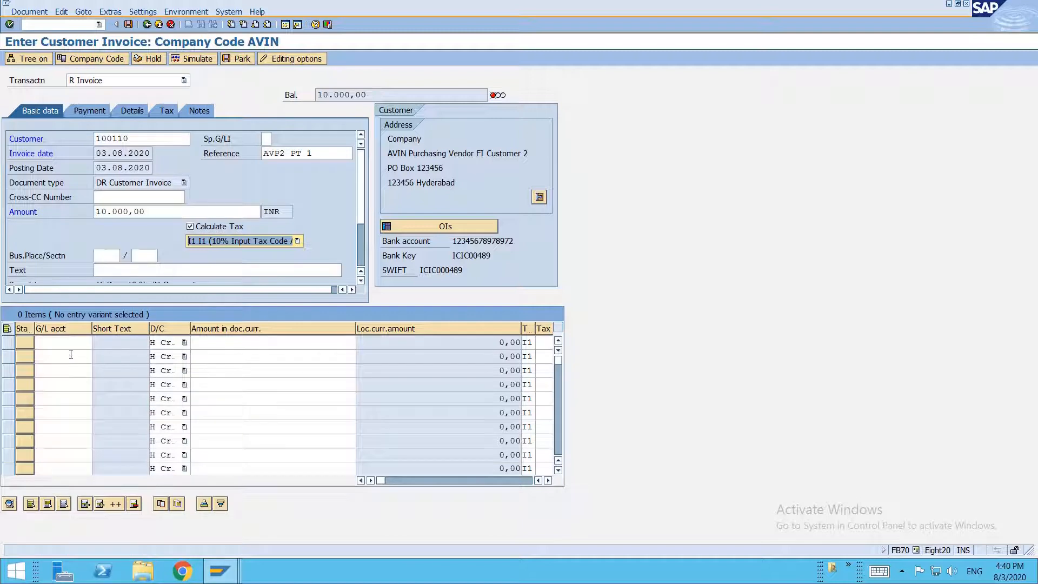
Try to use G/L account P040 for the first invoice item, check its coding block, and discard the invoice
left_click(69, 343)
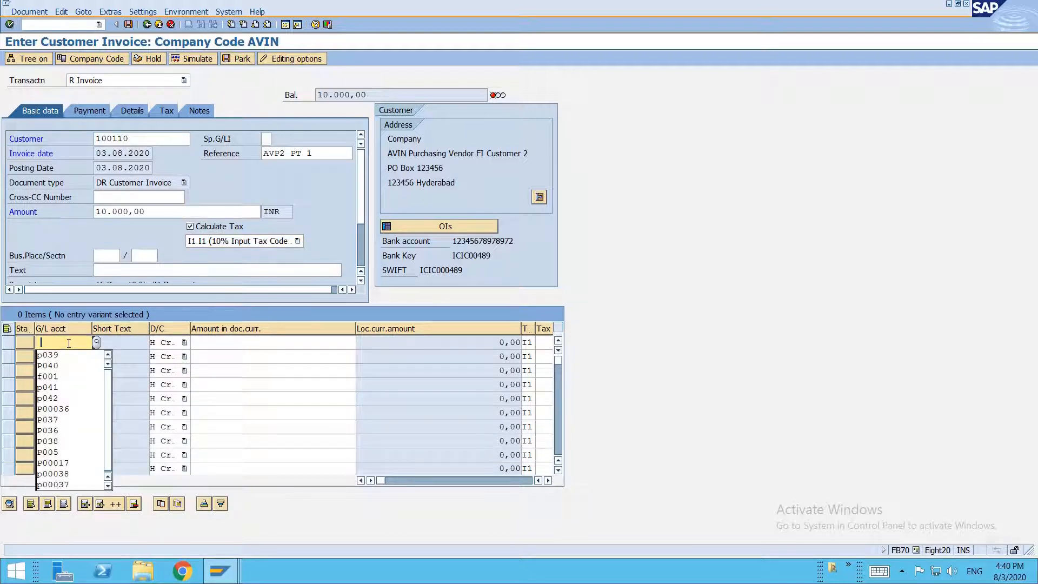
left_click(48, 366)
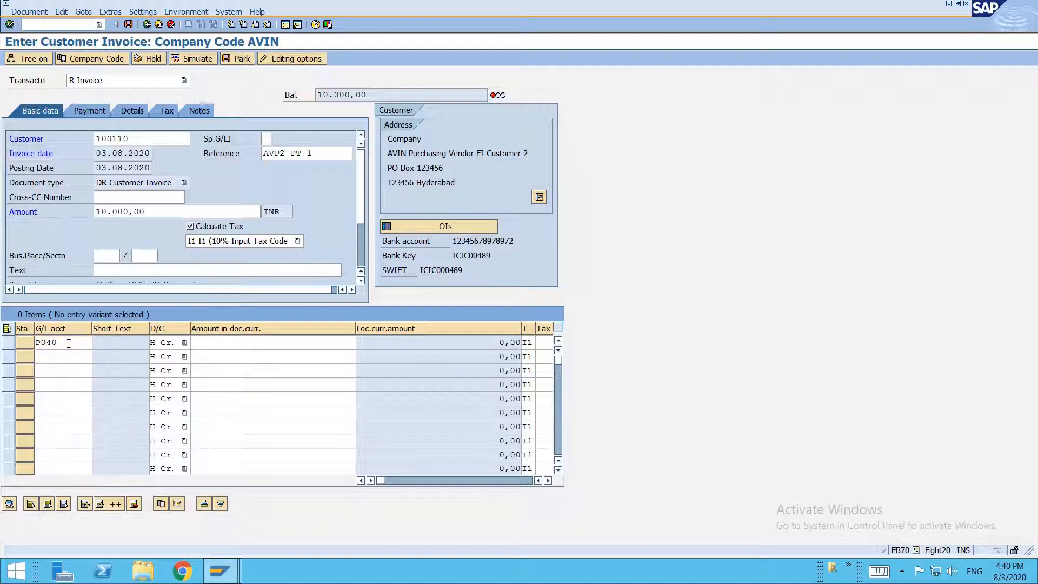
key("Return")
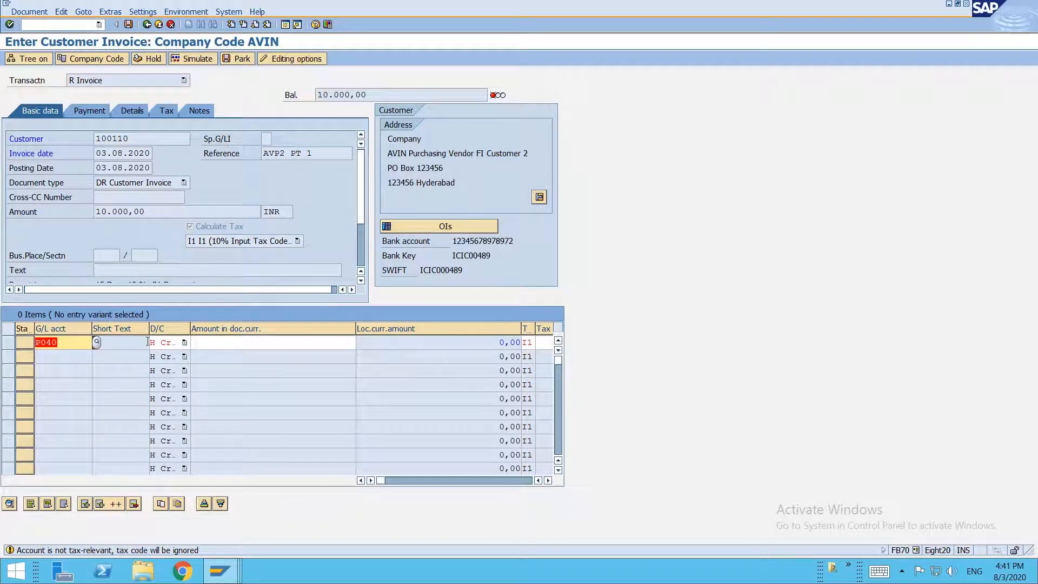
left_click(70, 340)
key("Return")
left_click(70, 340)
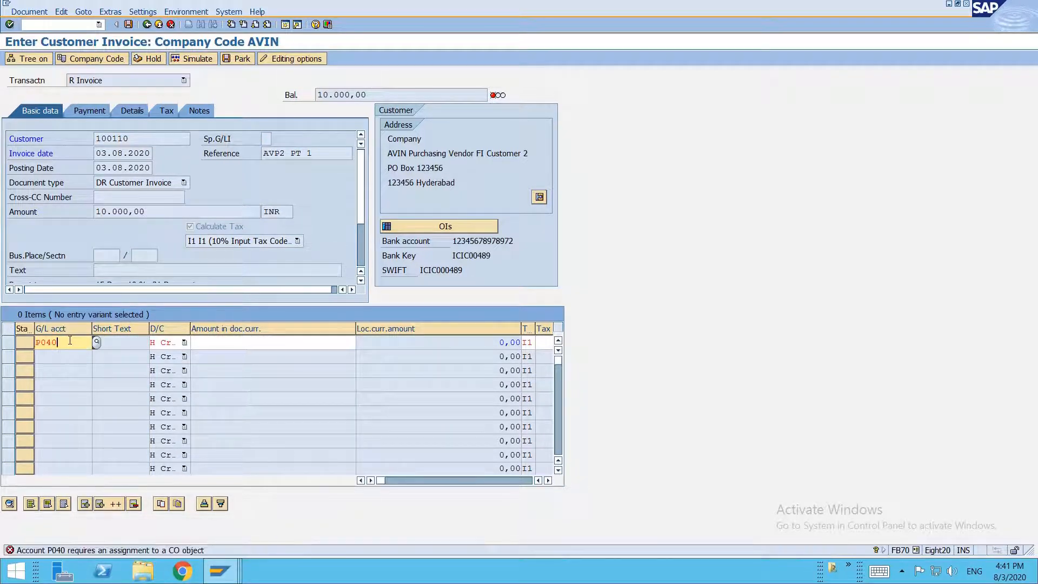
key("Return")
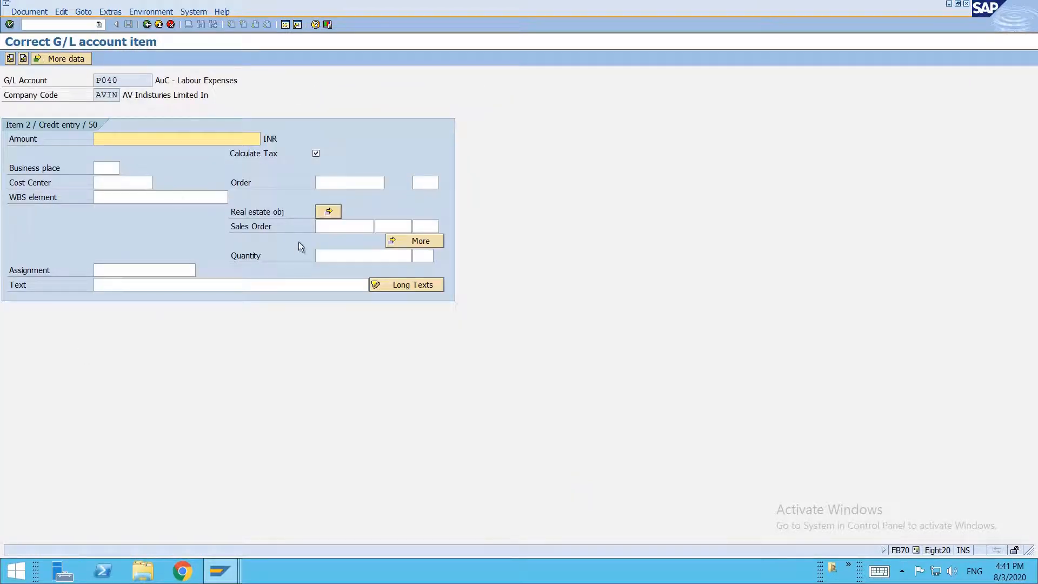
left_click(426, 243)
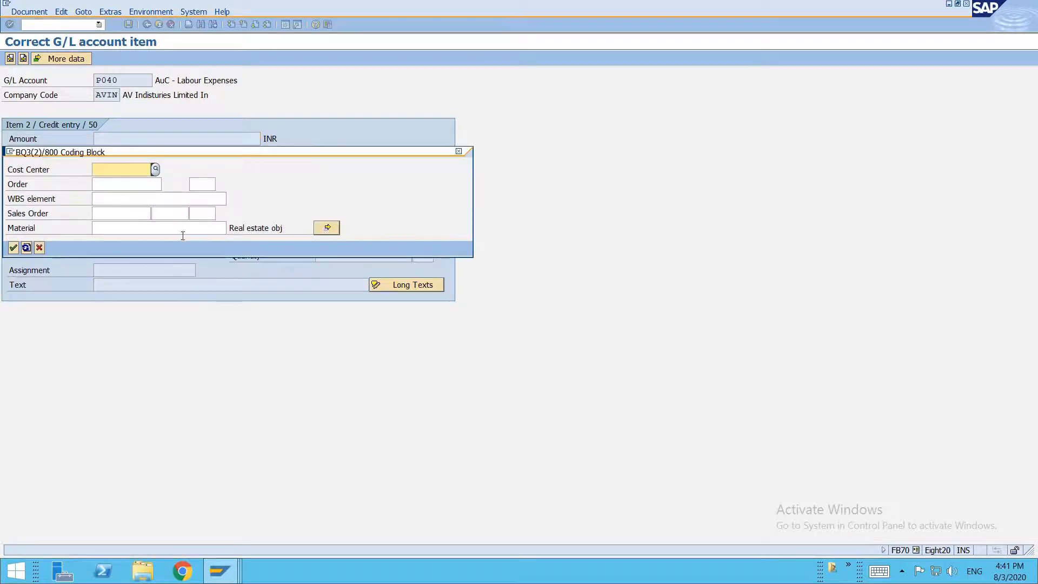
key("Return")
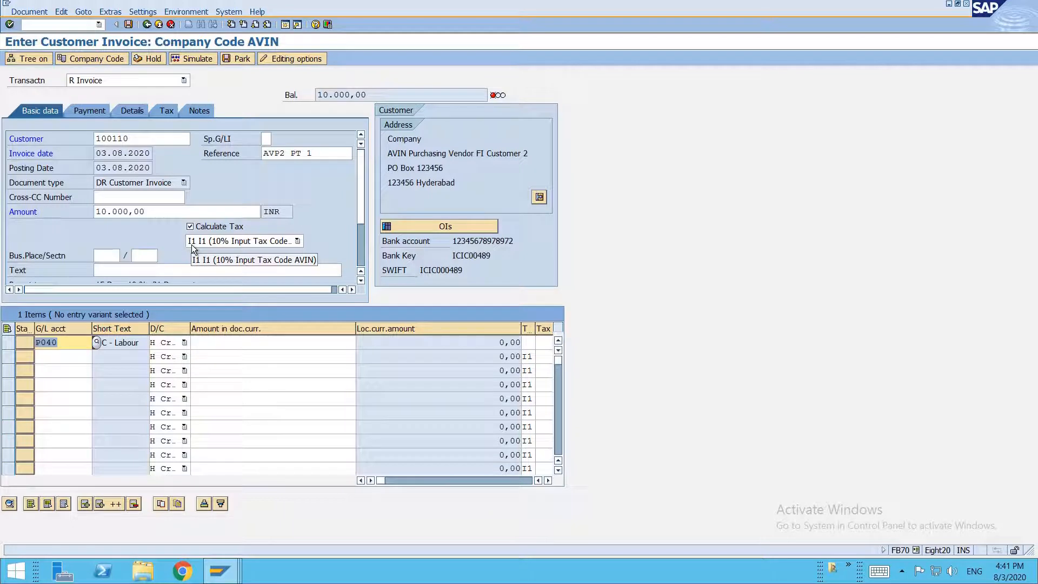
key("F3")
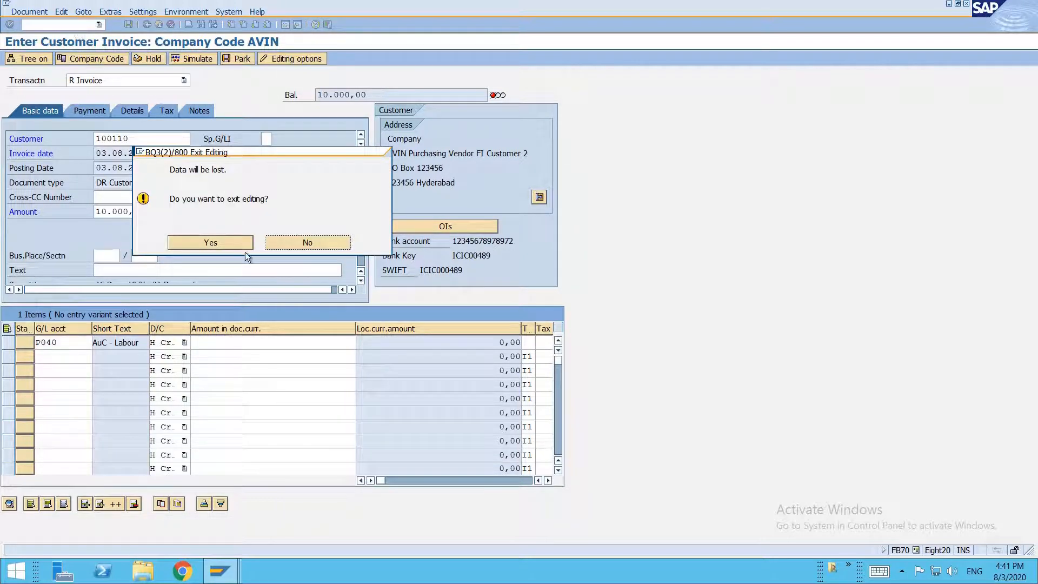
left_click(235, 241)
Start a customer invoice with transaction F-22, with document date 03.08.2020 and header text "AVP2 PayTerm 1"
left_click(79, 23)
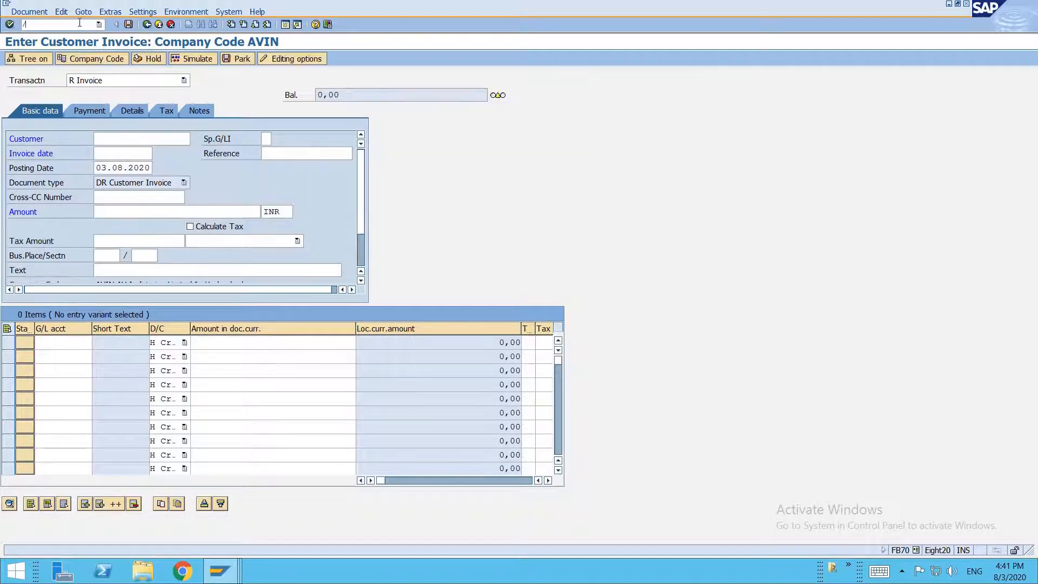
type("/nf-22")
key("Return")
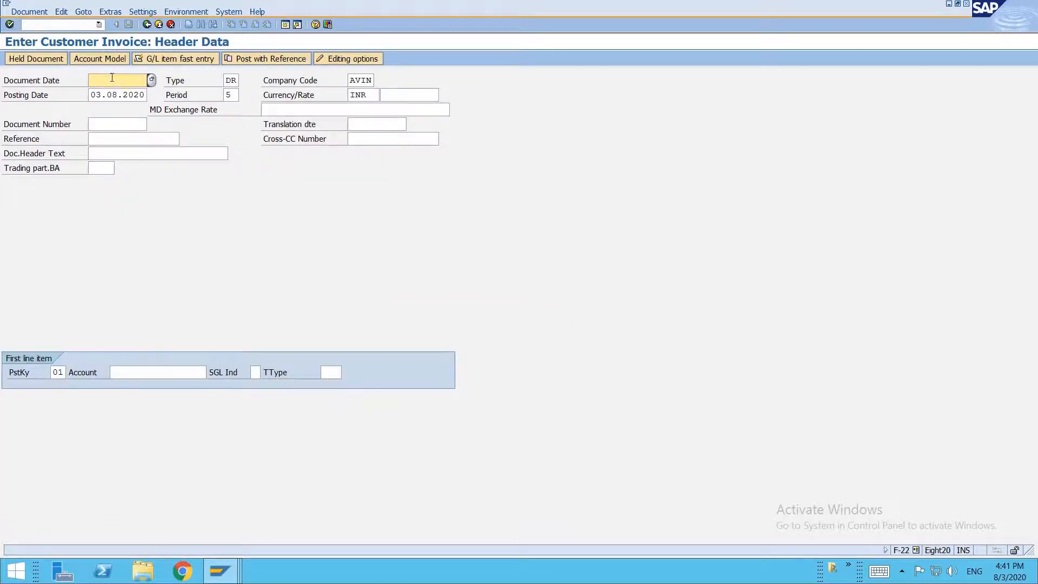
type("03082020")
key("Tab")
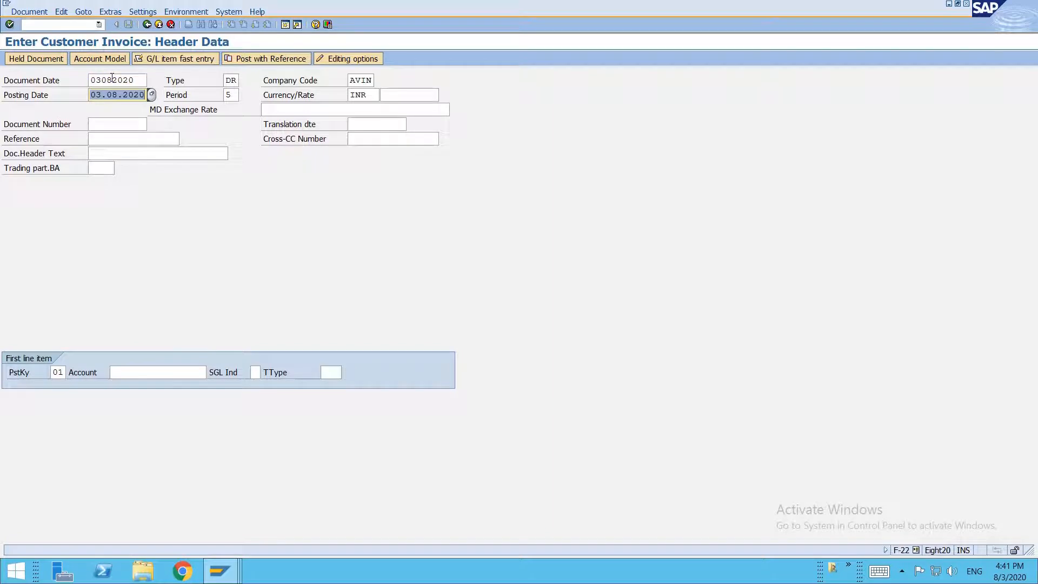
key("Tab")
key("Tab")
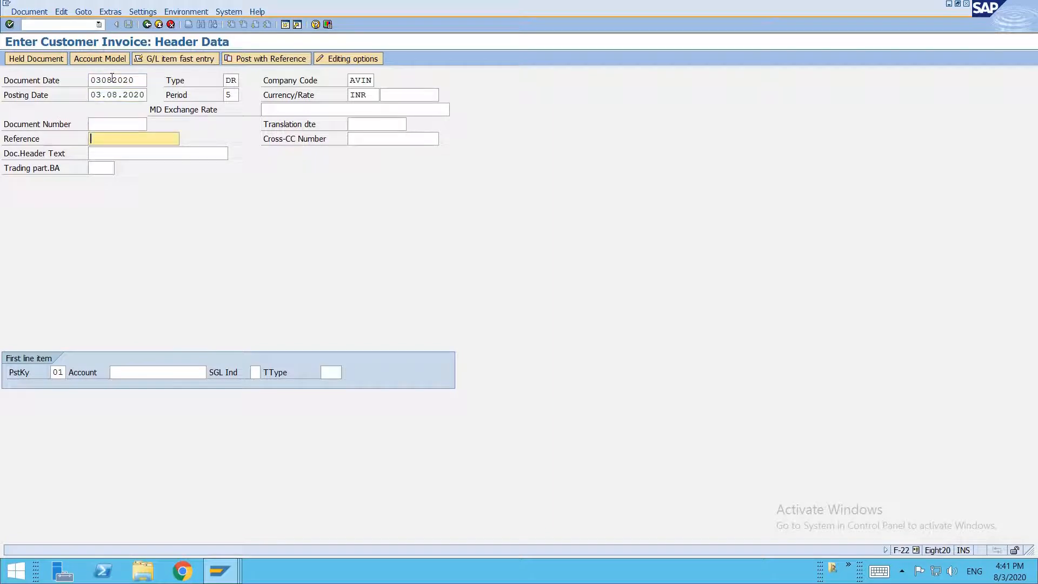
left_click(119, 151)
type("AVP2 ")
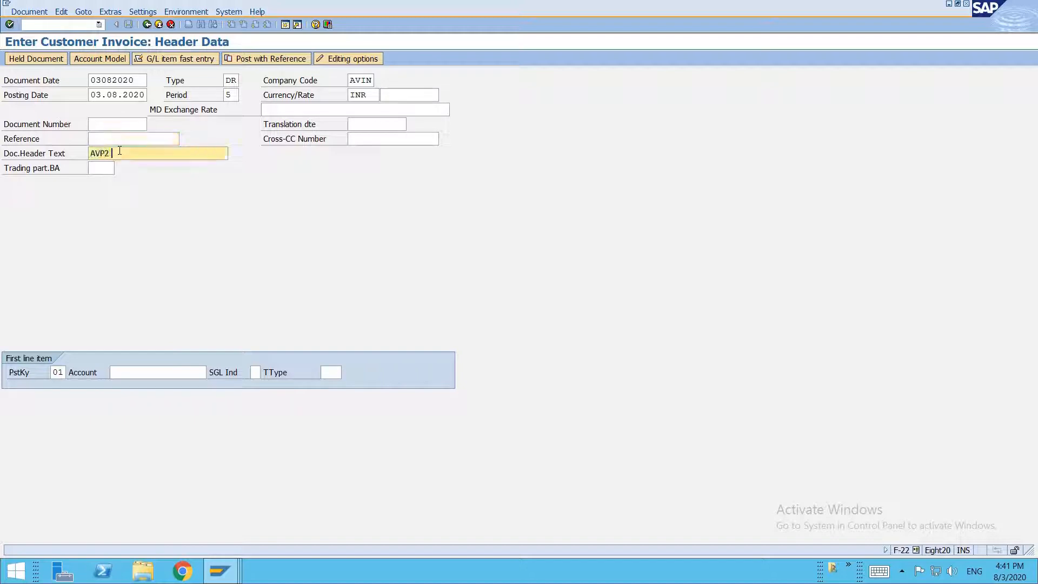
type("PayTerm 1")
Choose the AVIN Purchasing Vendor FI customer as the first line item's account and continue to its item details
left_click(141, 372)
key("F4")
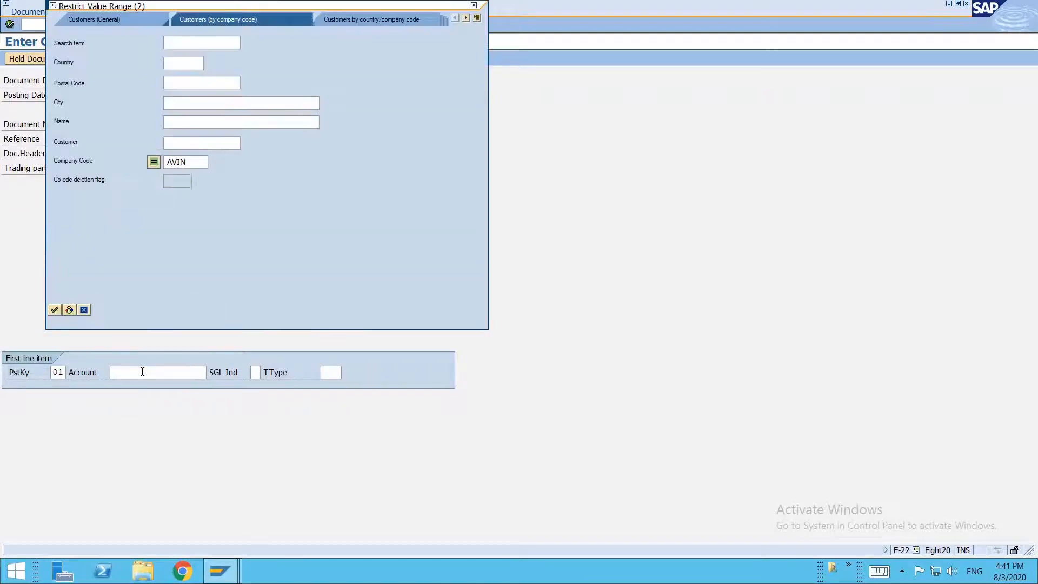
key("Return")
key("Down")
key("Return")
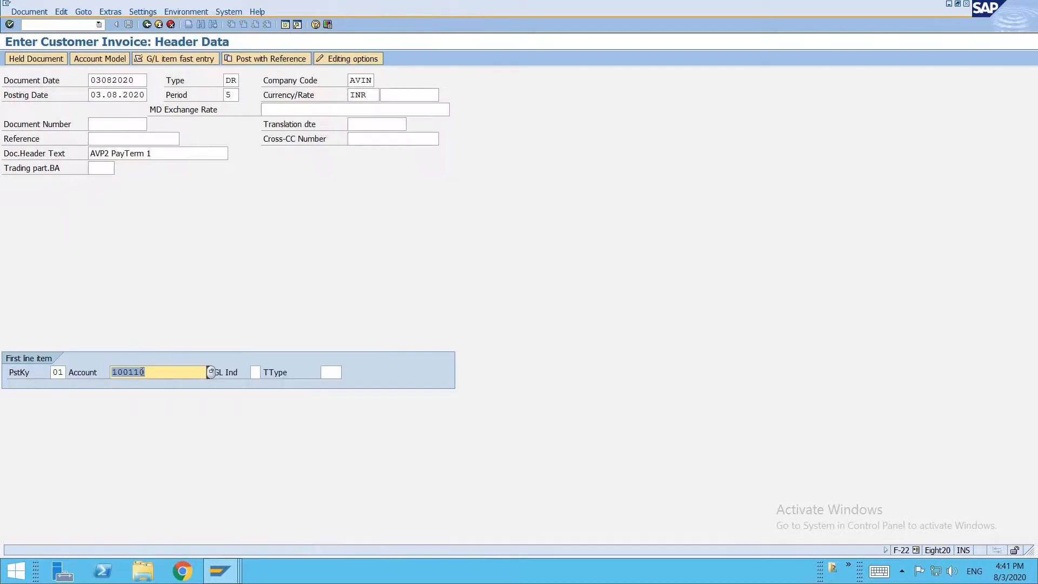
key("Return")
Set the customer item's amount to 10000 INR and have tax calculated with output tax code O1
type("10000")
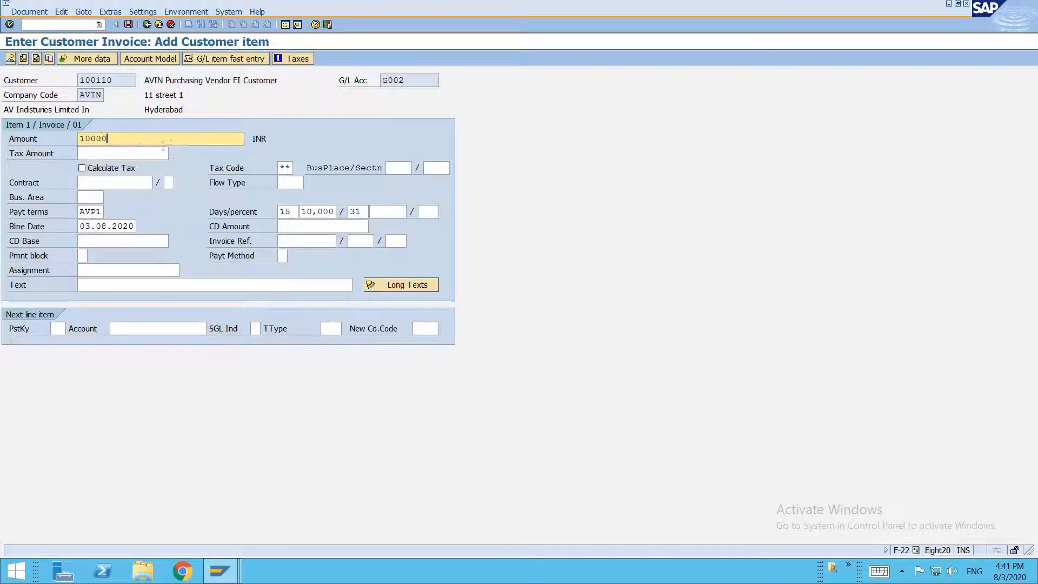
left_click(119, 157)
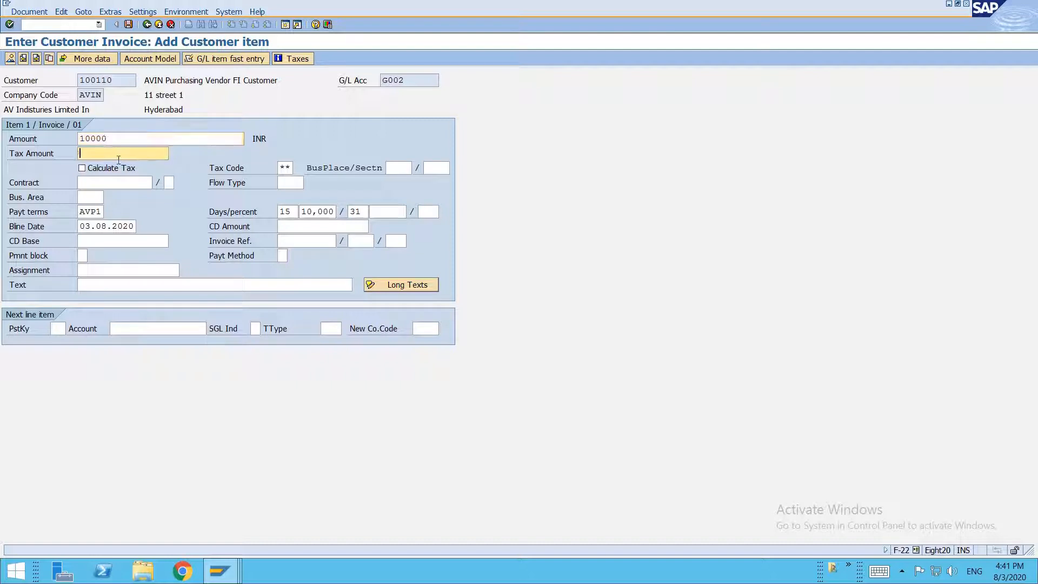
left_click(84, 168)
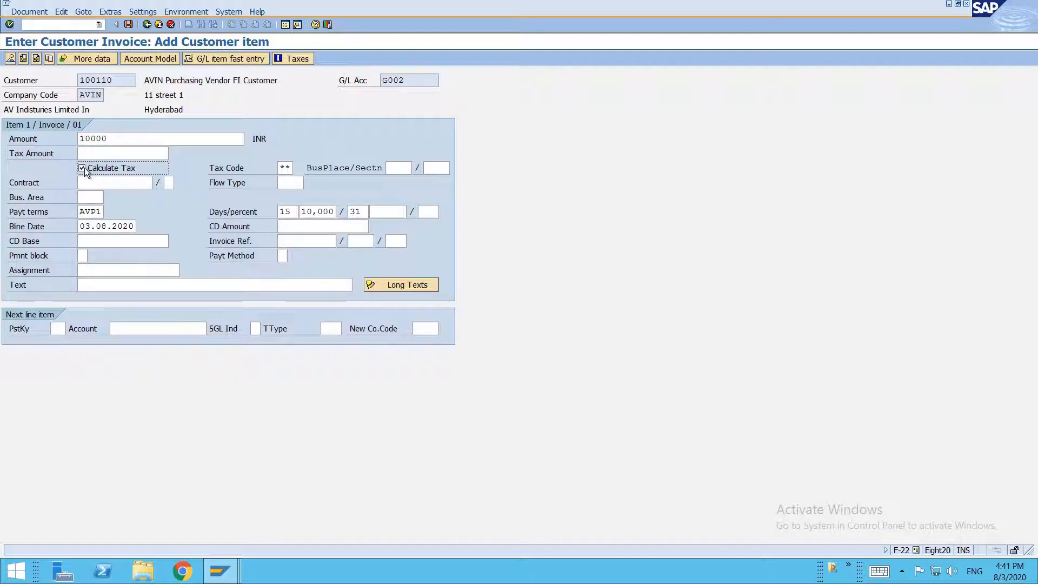
left_click(286, 168)
key("F4")
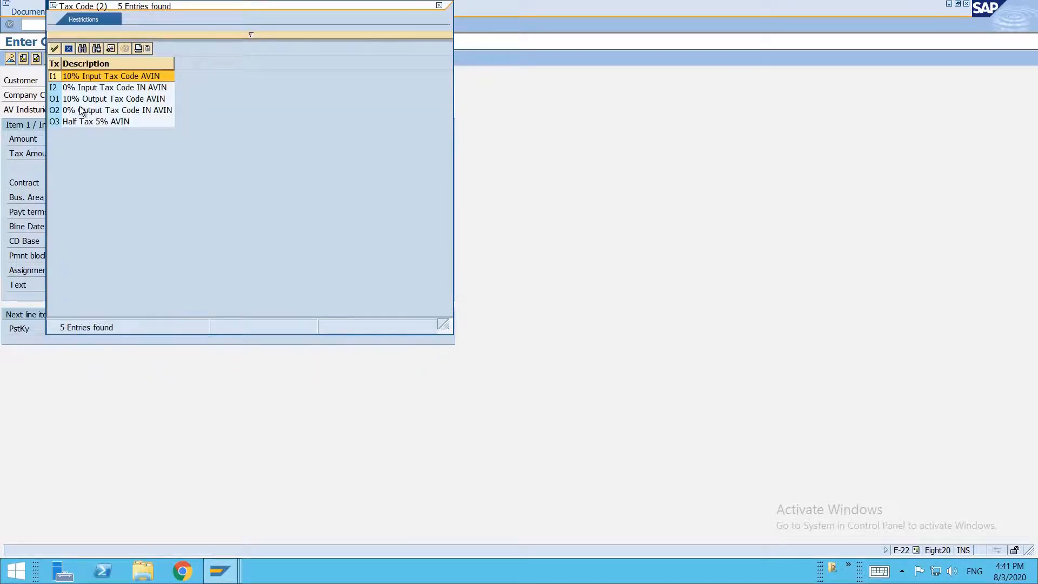
double_click(111, 100)
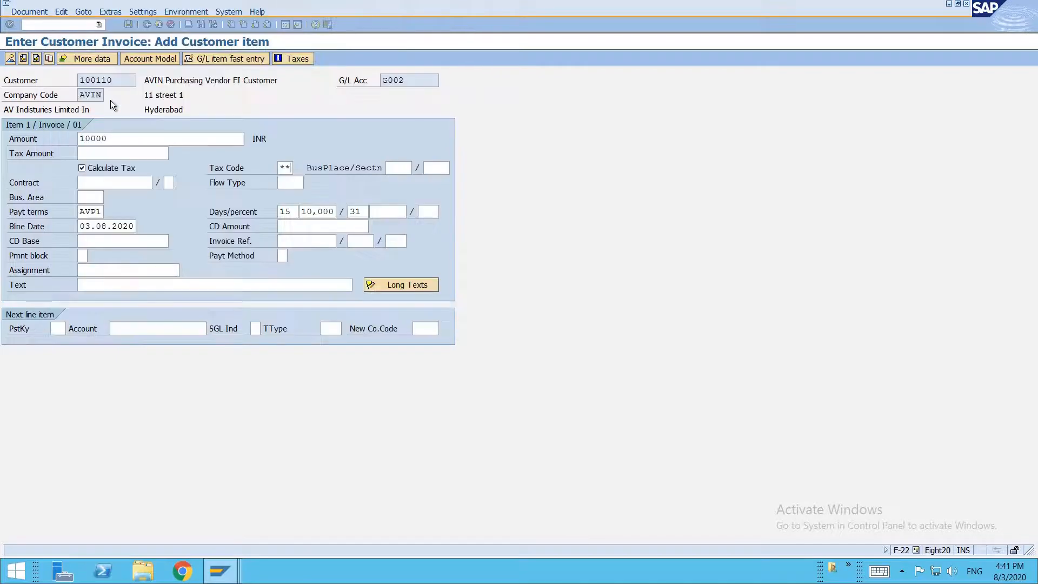
key("Return")
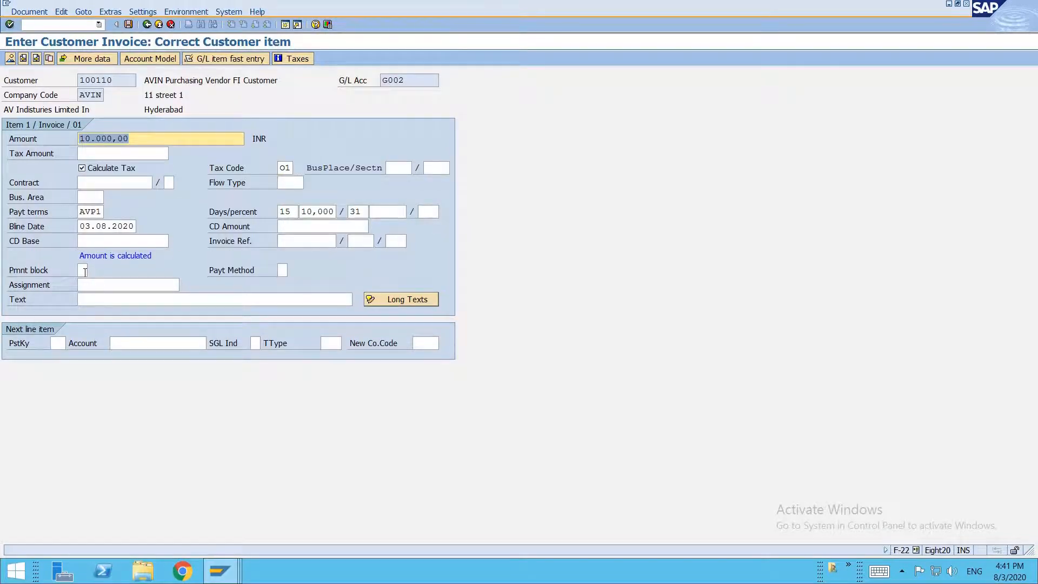
Set the customer item's payment method to 1 and its payment terms to AVP2
left_click(282, 270)
type("1")
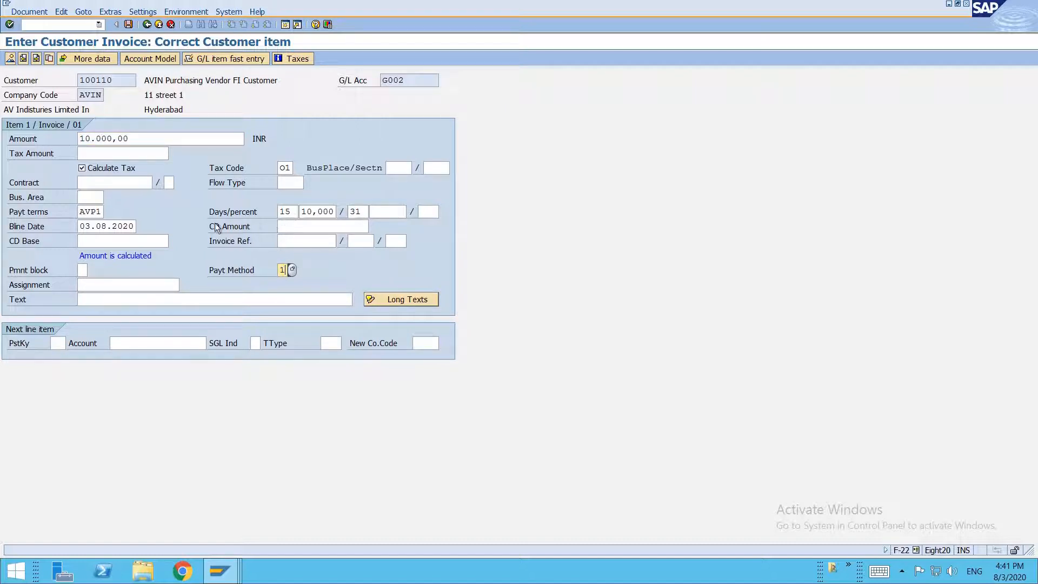
left_click_drag(79, 212, 108, 212)
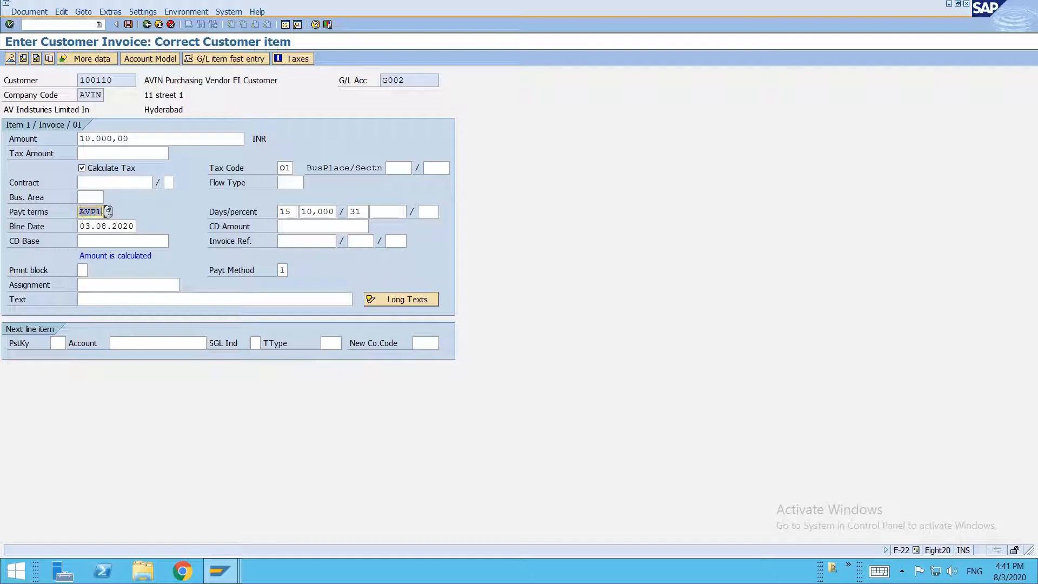
left_click(154, 212)
key("BackSpace")
type("2")
key("Return")
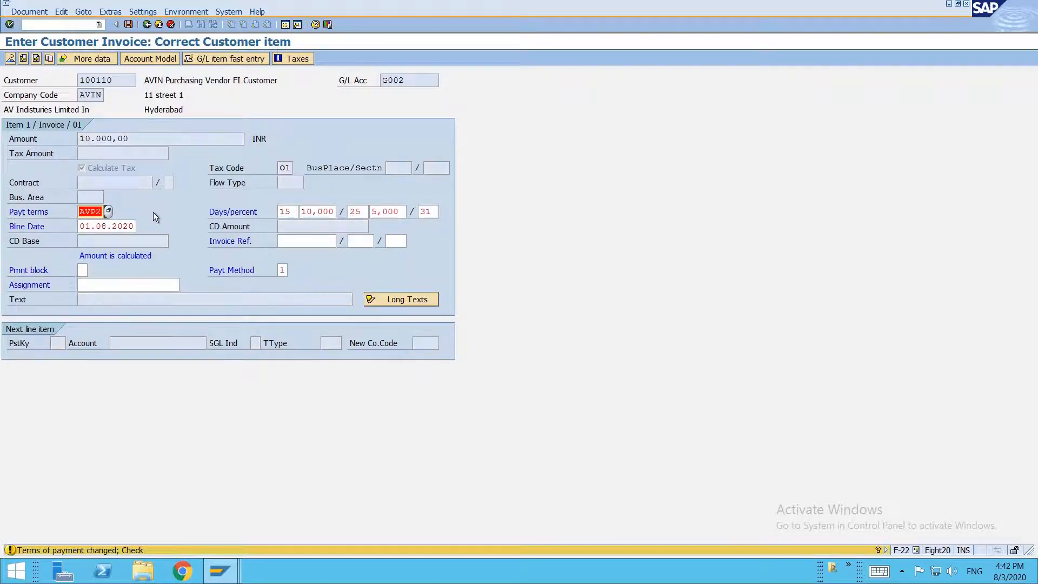
Accept the changed payment terms and set the customer item's text to "avp2 payment terms test 1"
key("Return")
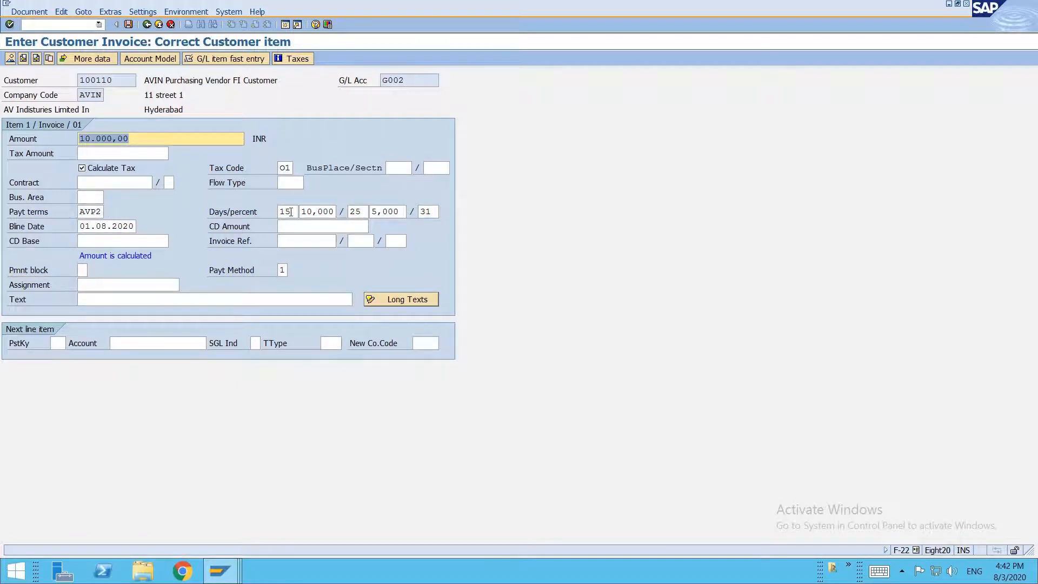
double_click(278, 211)
left_click_drag(308, 212, 419, 211)
left_click(107, 299)
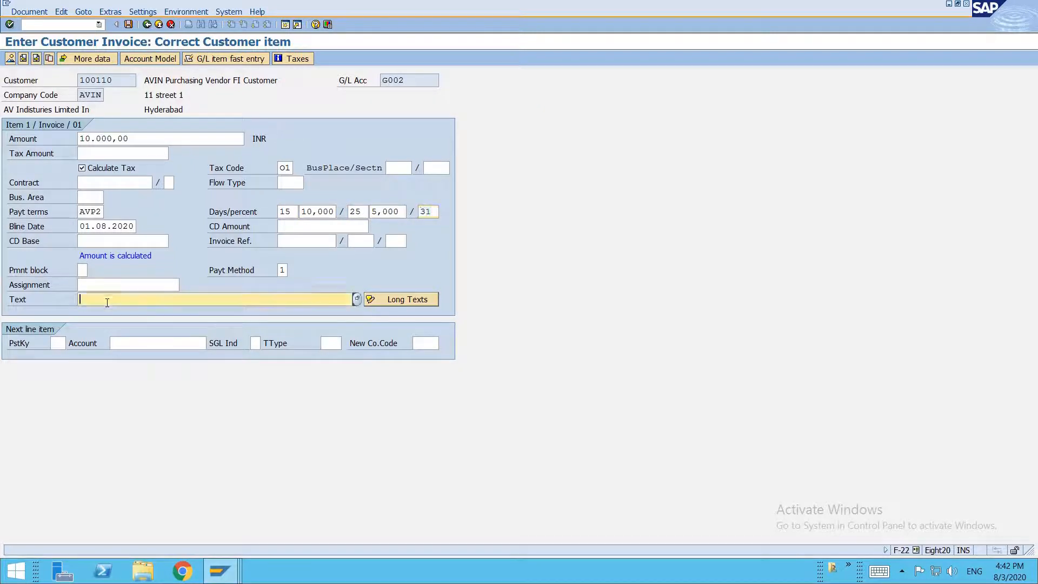
type("avp2 payment terms test 1")
Add a next line item with posting key 50 and Sales account P017, and continue to its item details
left_click(55, 344)
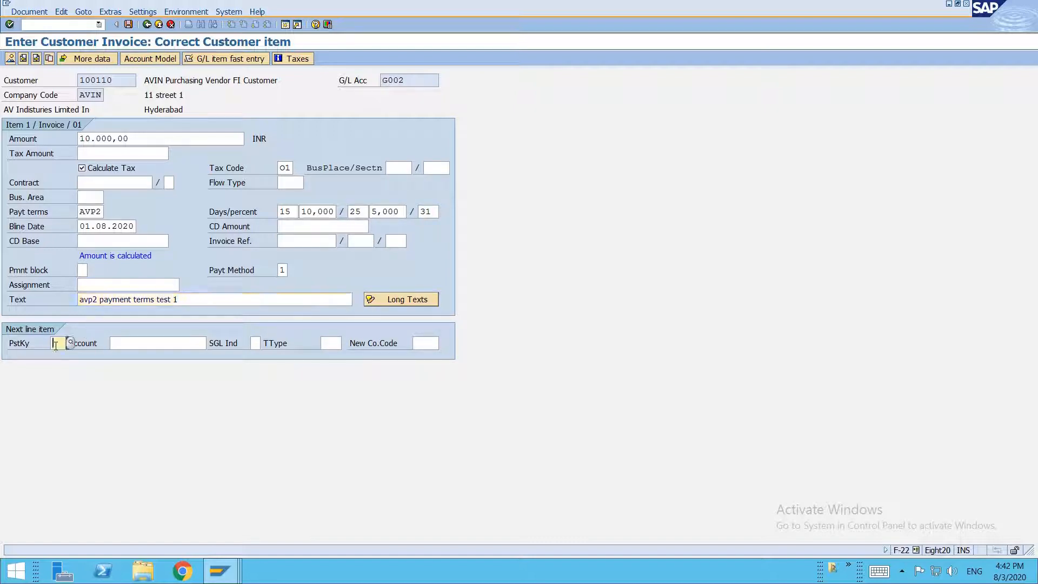
left_click(70, 342)
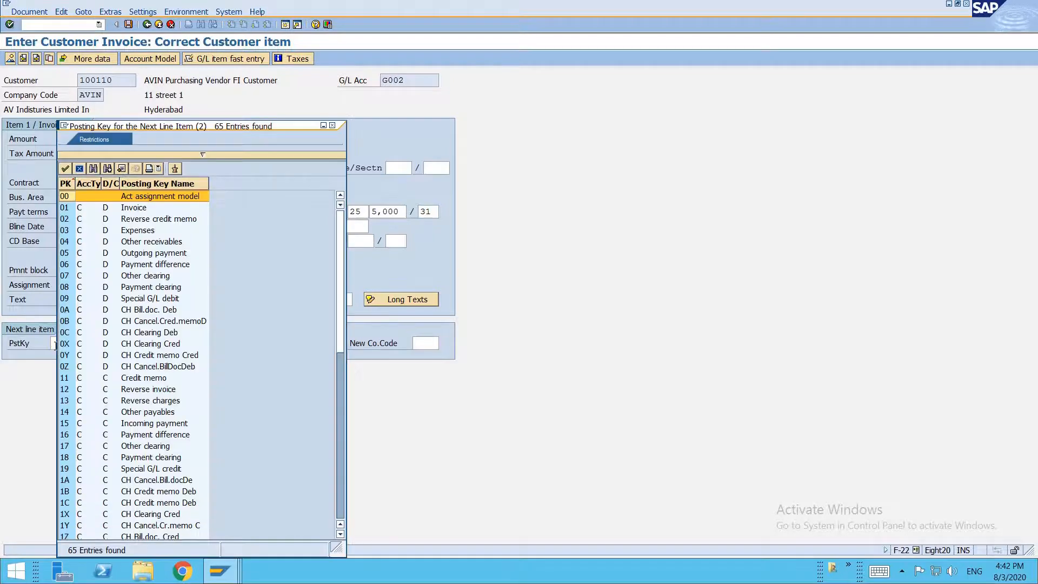
key("Escape")
key("space")
key("Down")
key("Down")
key("Return")
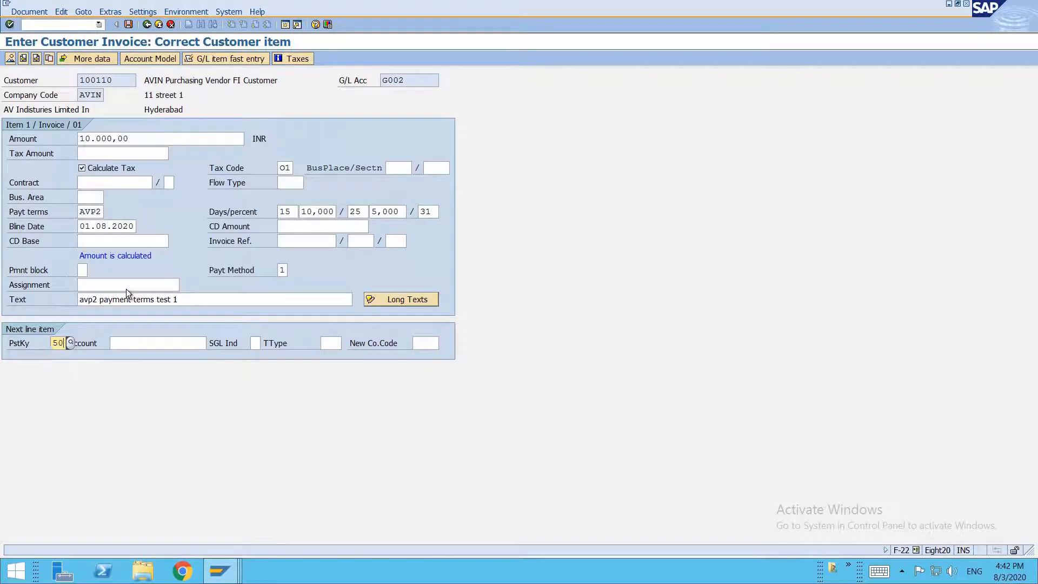
left_click(144, 346)
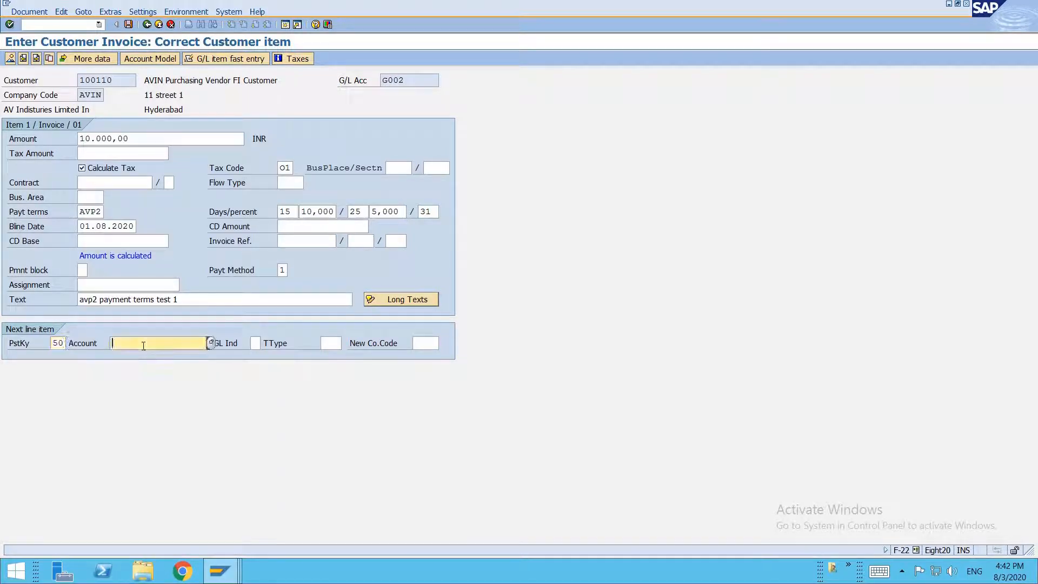
key("space")
key("Down")
key("Return")
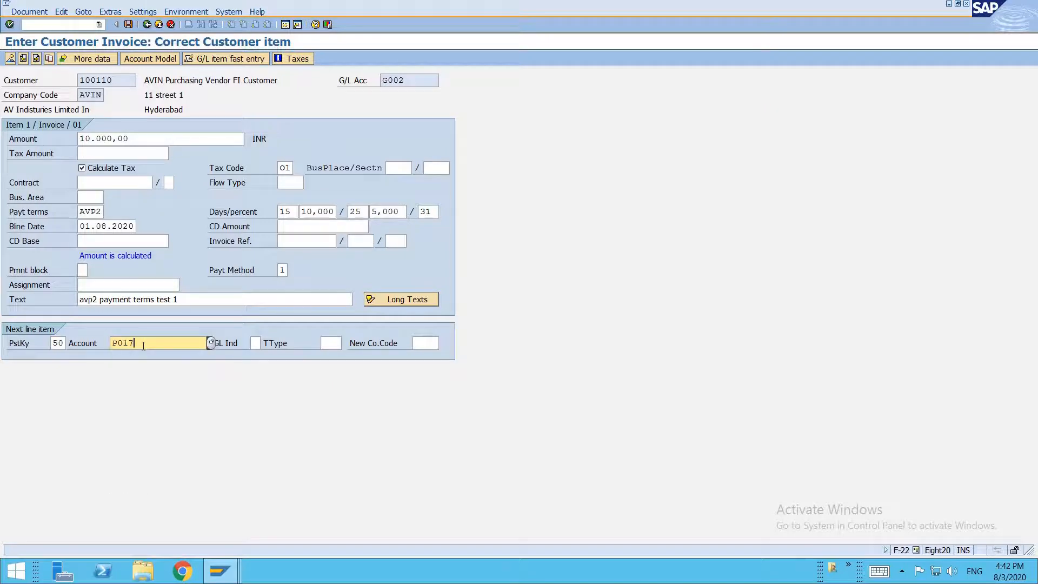
key("Return")
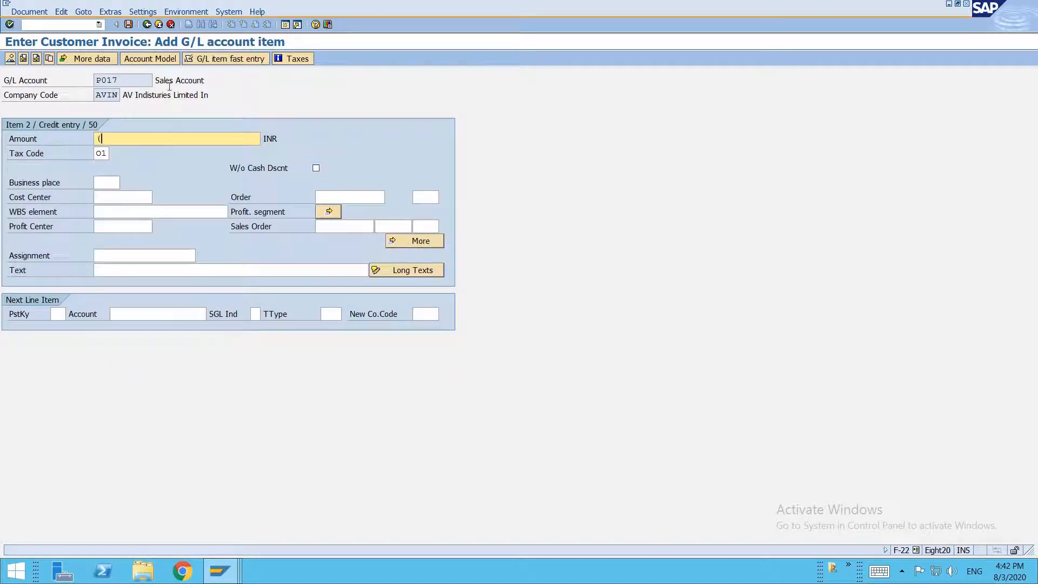
Set the sales item's amount to * and its profit center to PC0001, and continue to the document overview
type("*")
key("Return")
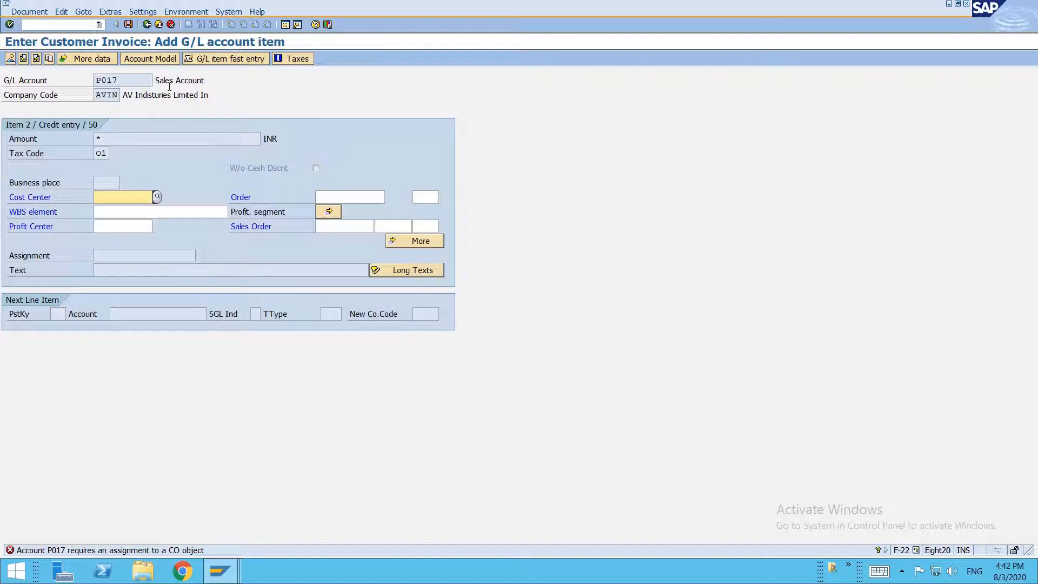
left_click(107, 226)
type("PC0001")
key("Return")
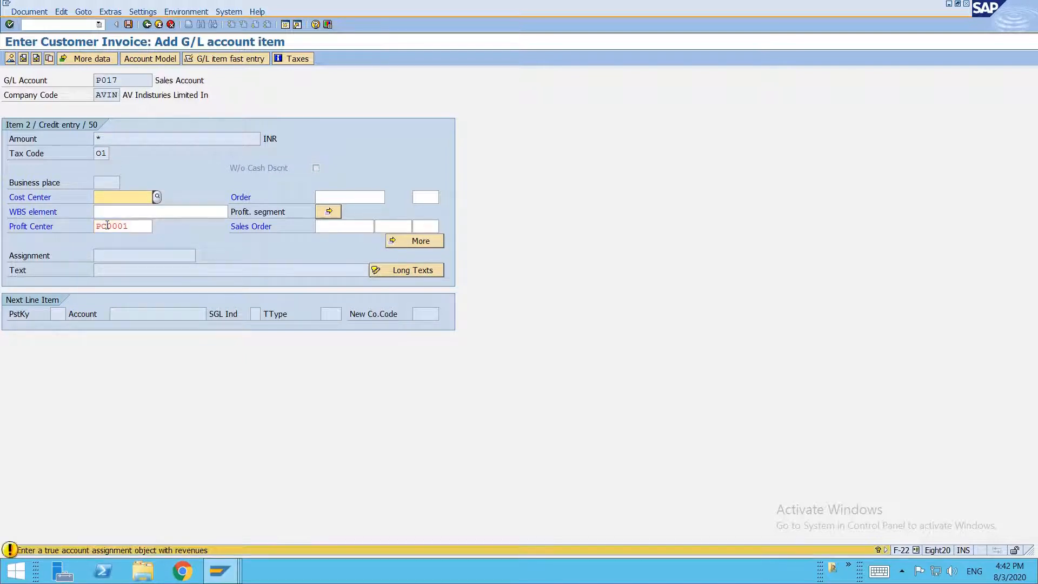
key("Return")
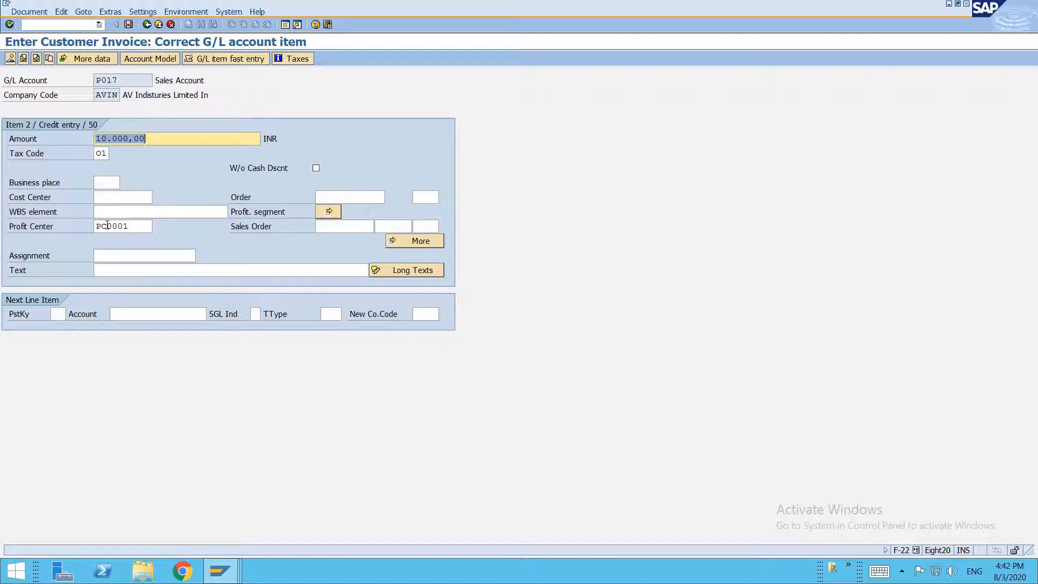
key("Return")
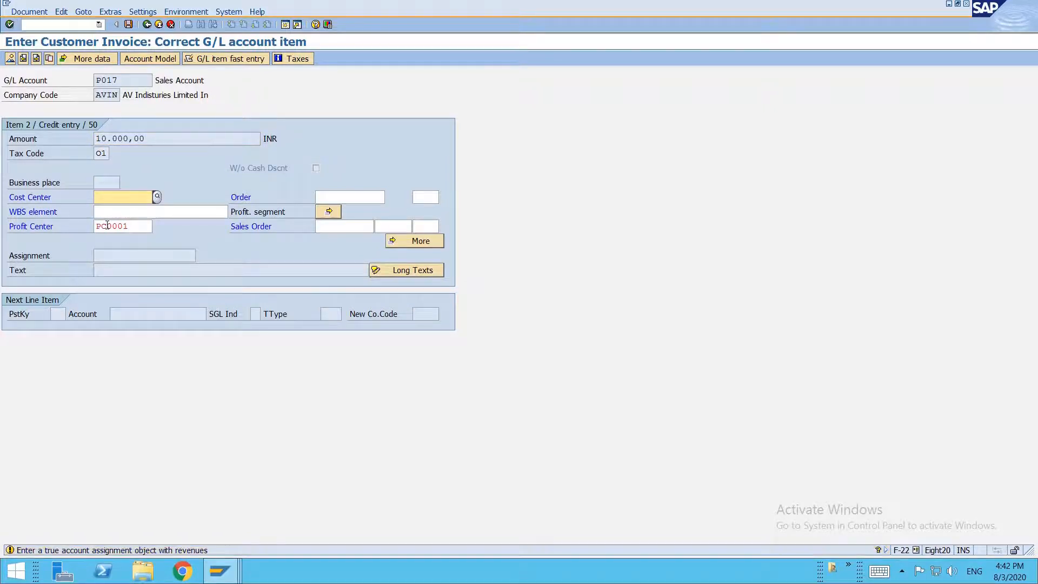
key("Return")
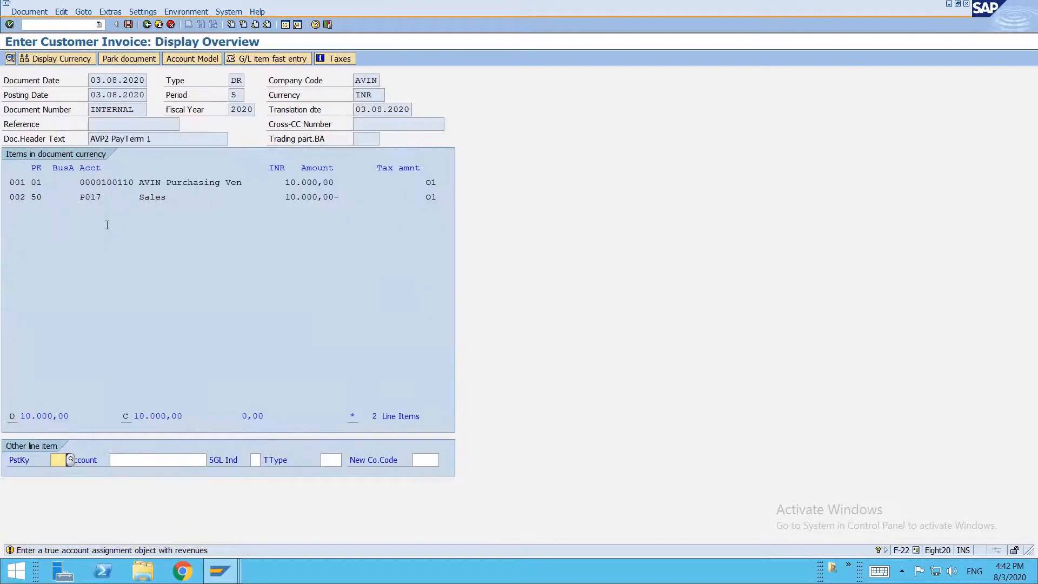
Post the customer invoice and display the posted document
key("ctrl+s")
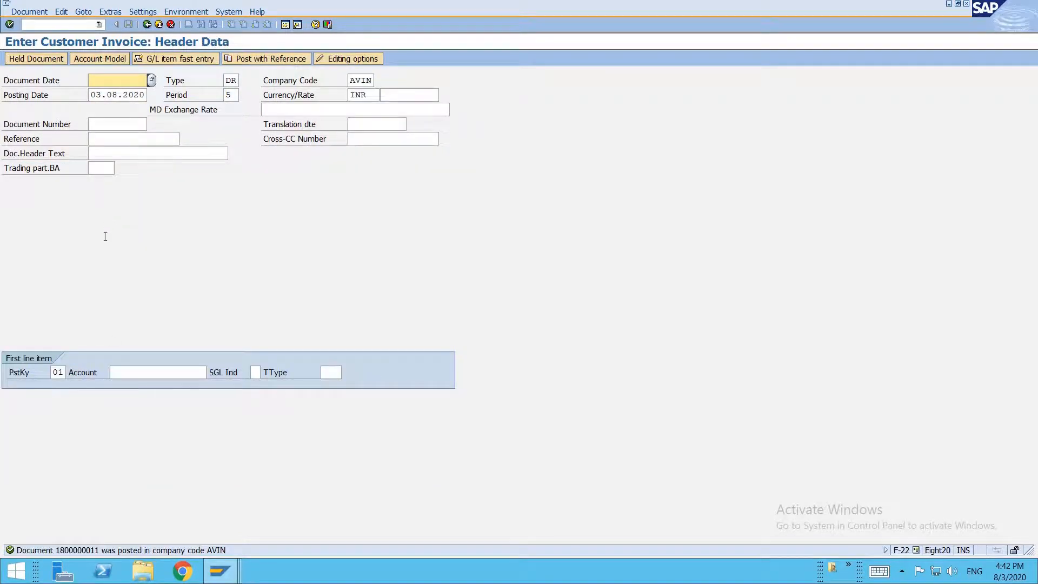
double_click(111, 550)
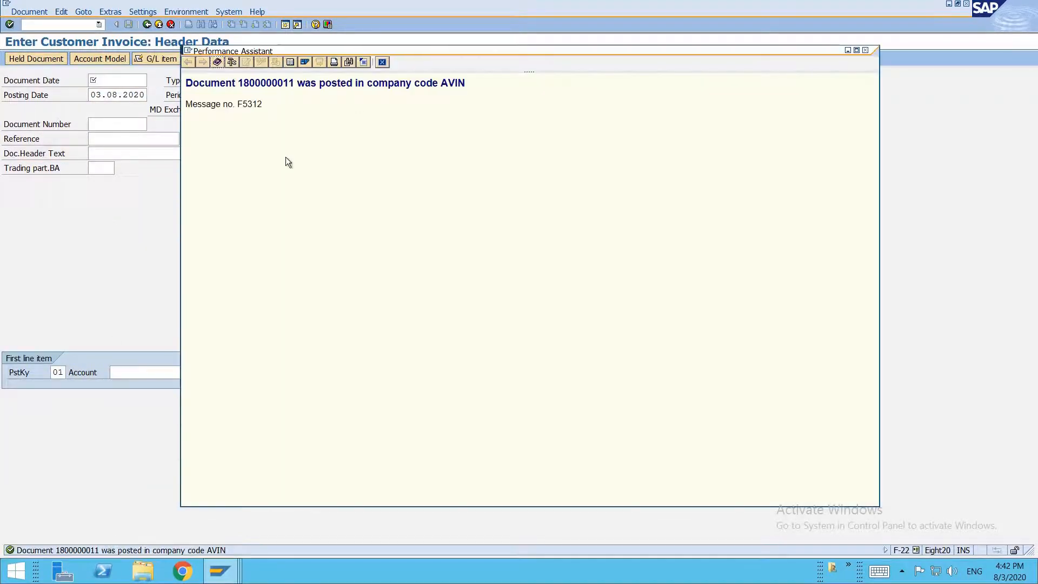
key("Escape")
left_click(41, 12)
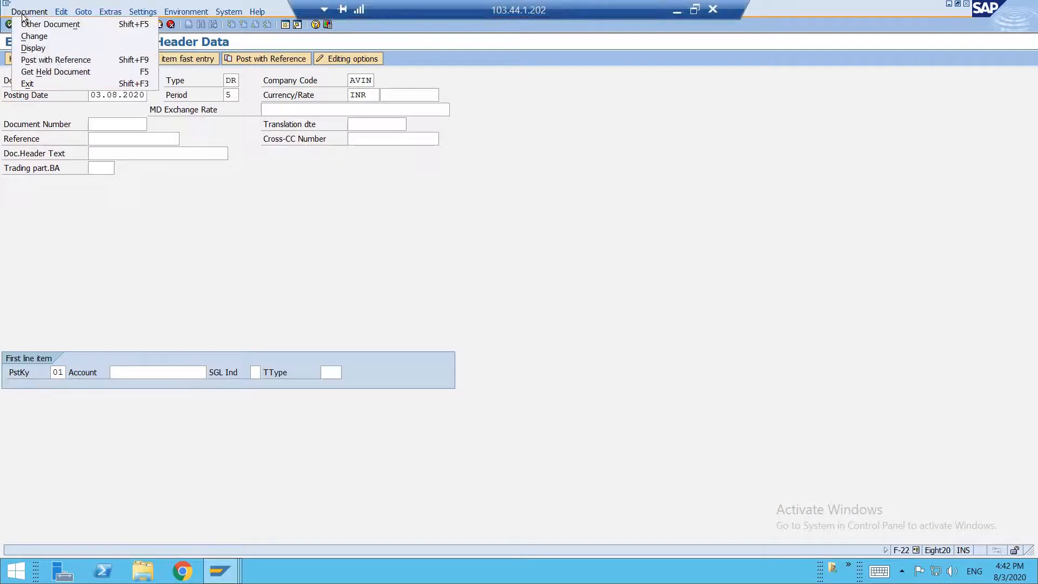
left_click(37, 47)
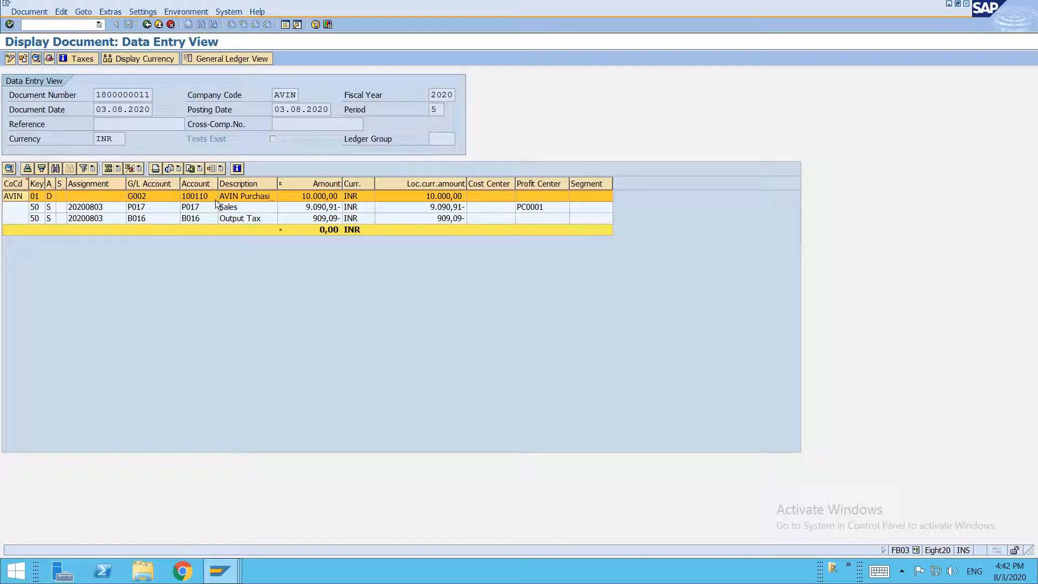
Examine how the invoice amount splits across the customer, Sales and Output Tax line items
left_click(306, 208)
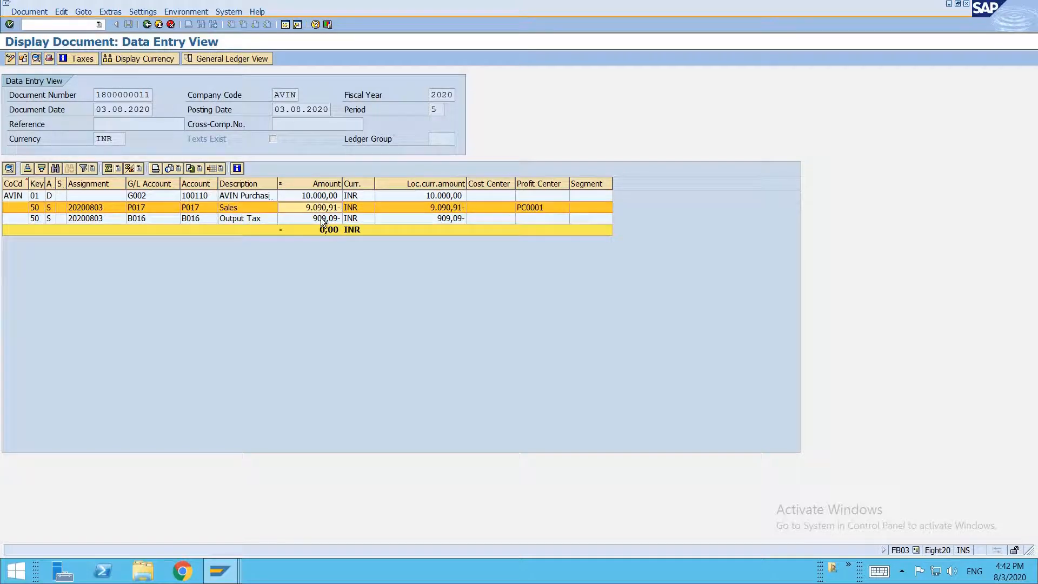
left_click(323, 219)
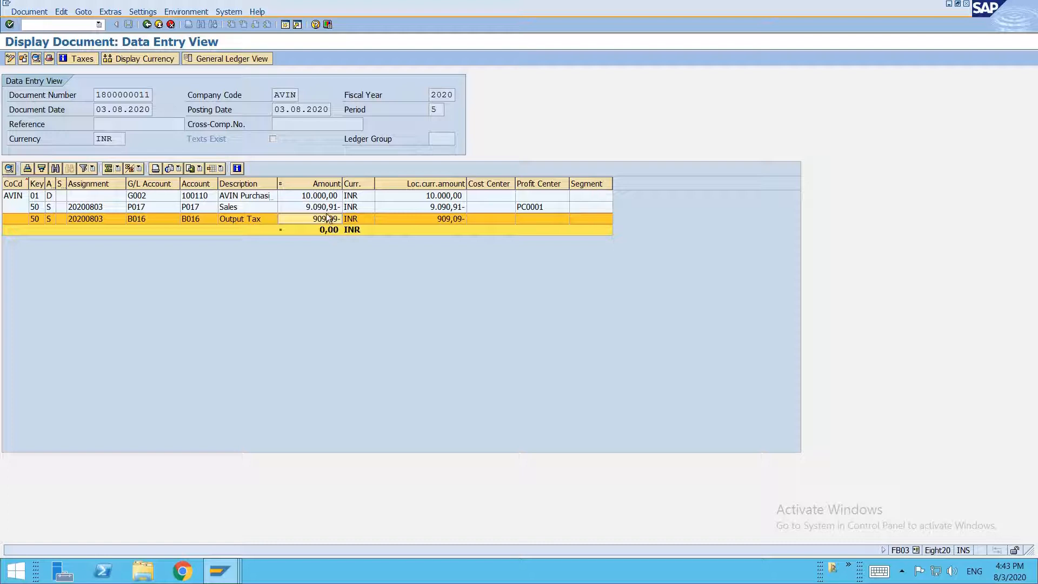
left_click(319, 197)
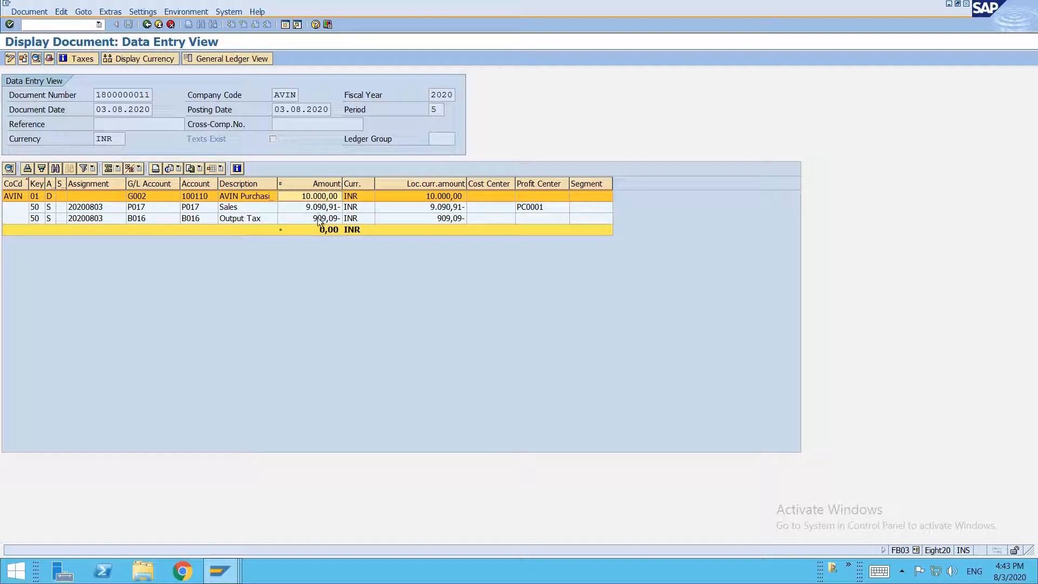
left_click(265, 219)
left_click(314, 219)
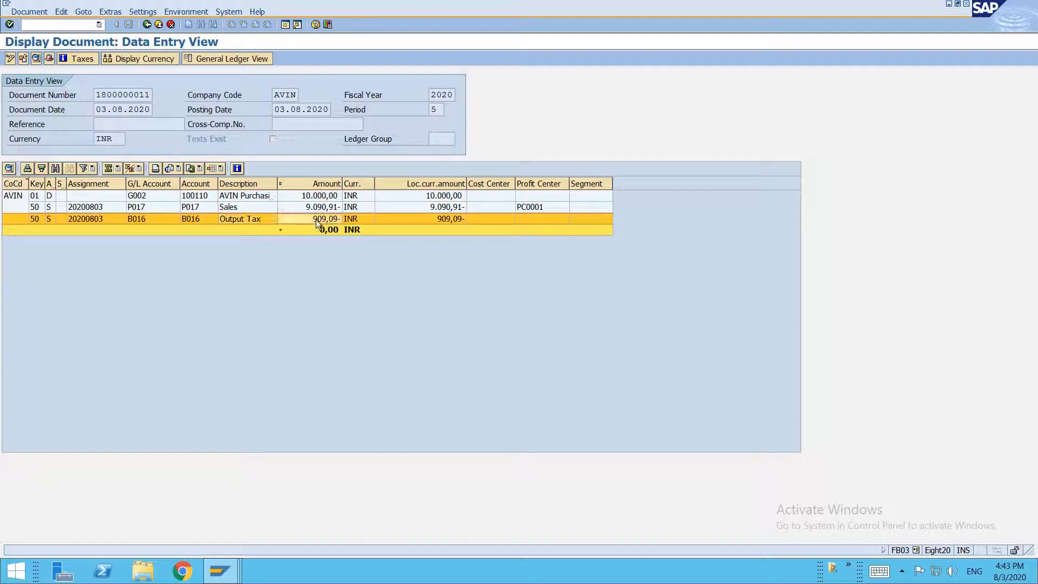
left_click(308, 198)
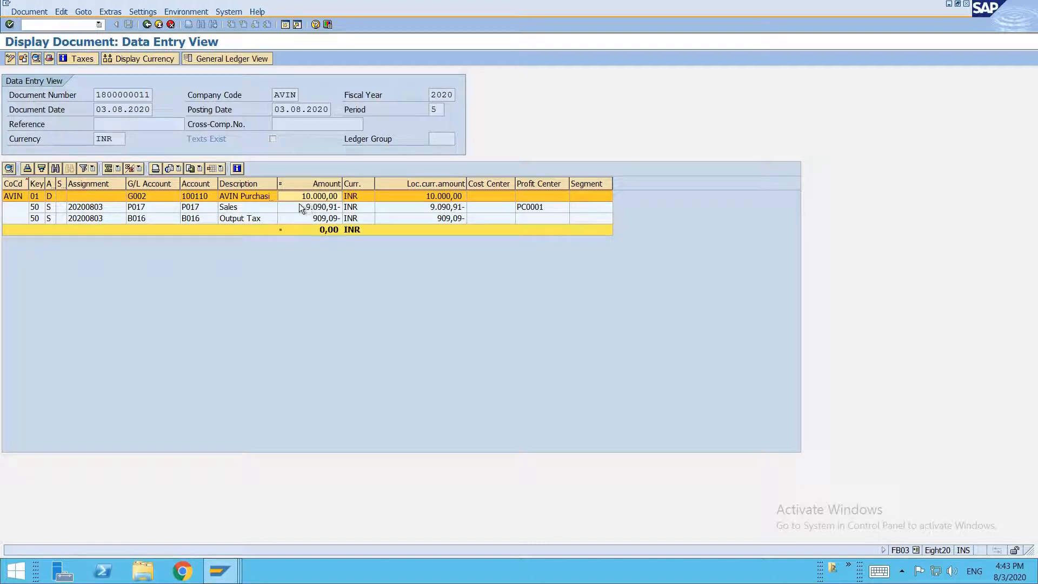
left_click(252, 218)
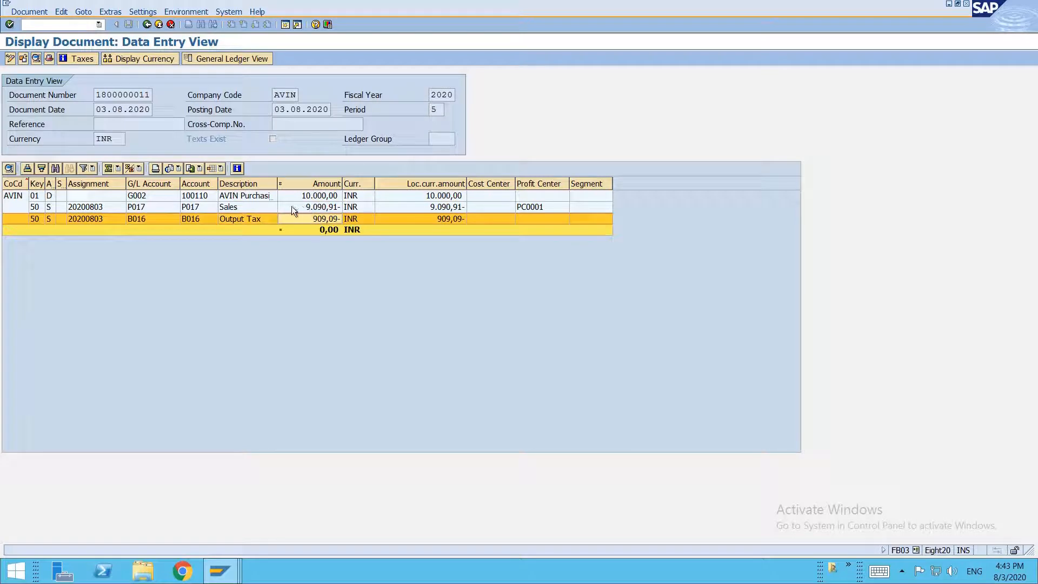
left_click(292, 208)
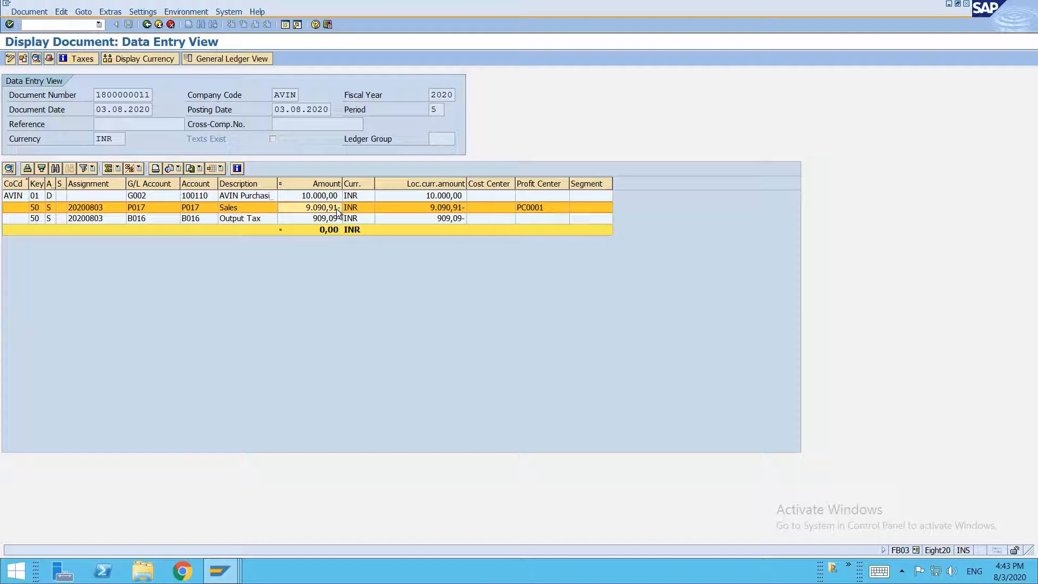
left_click(313, 199)
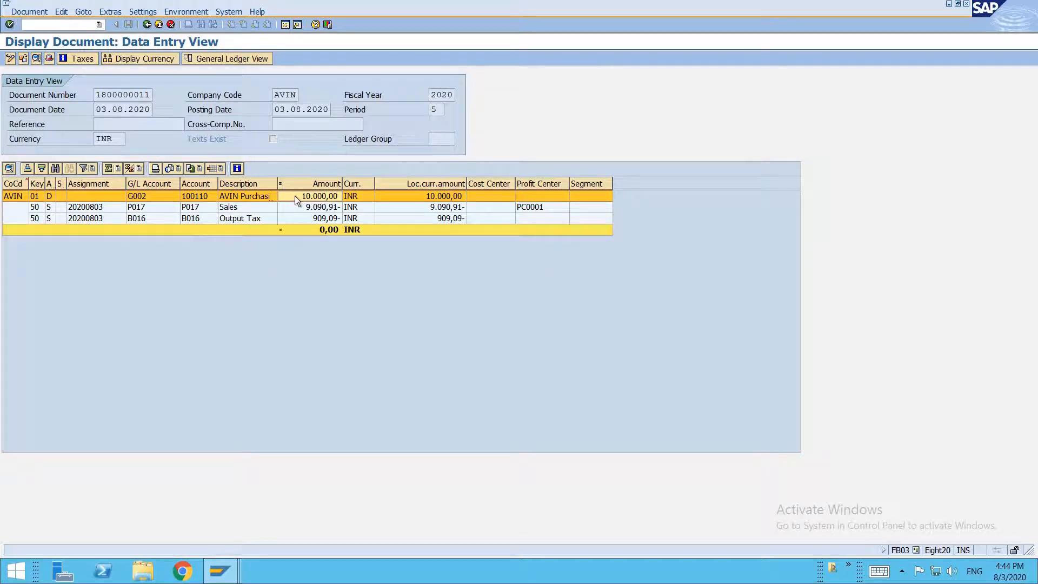
left_click(346, 197)
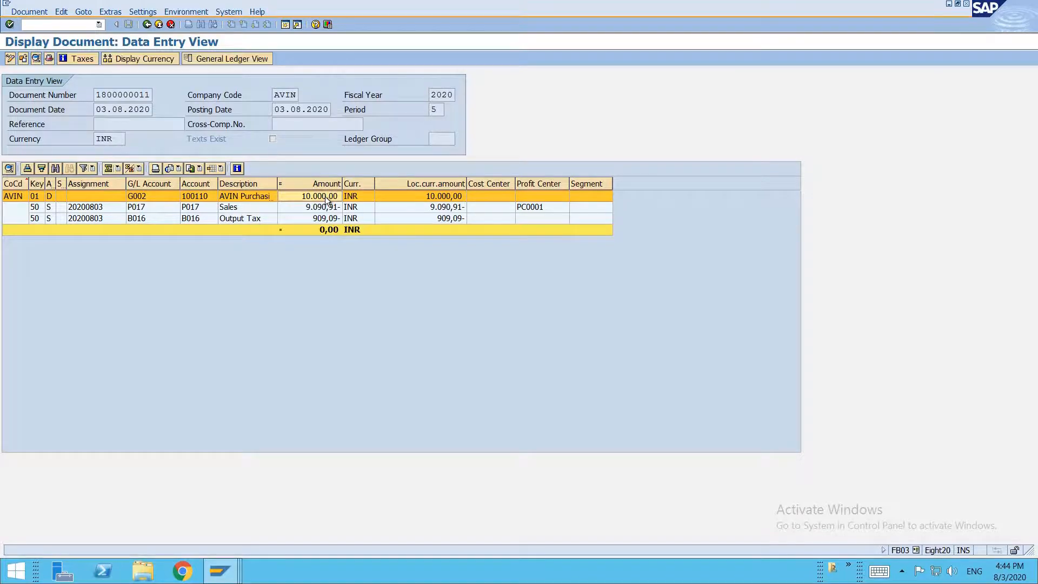
Go to the SPRO implementation guide and open Enter Global Parameters for company codes under Financial Accounting Global Settings
key("shift+F3")
type("spro")
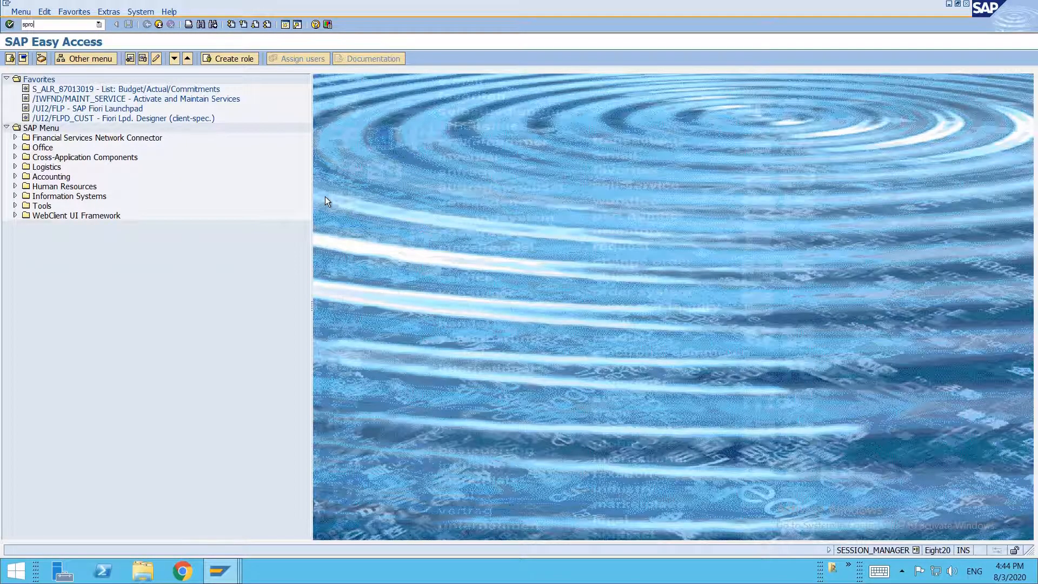
key("Return")
key("F5")
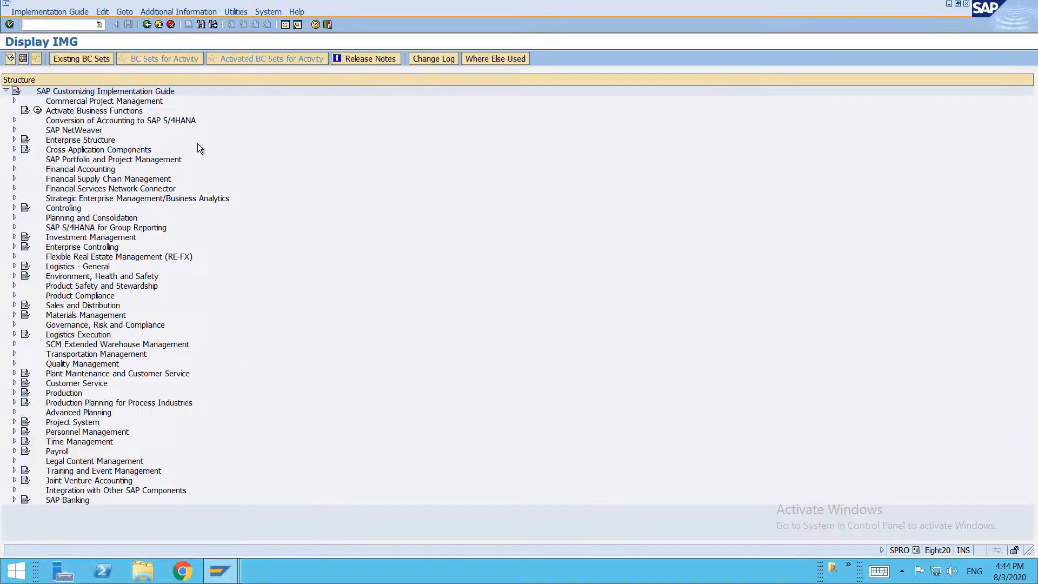
double_click(79, 169)
double_click(80, 178)
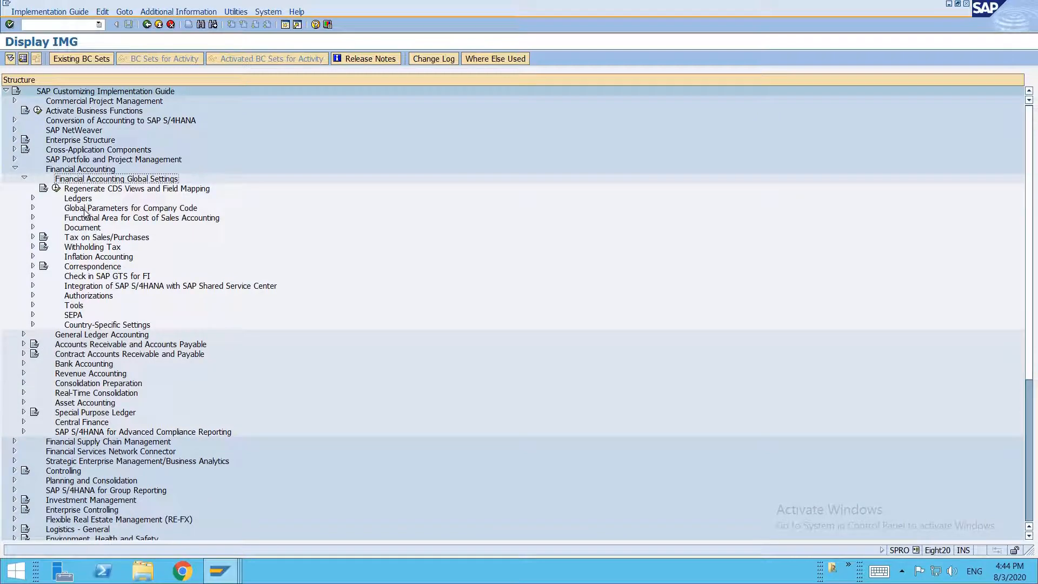
double_click(84, 209)
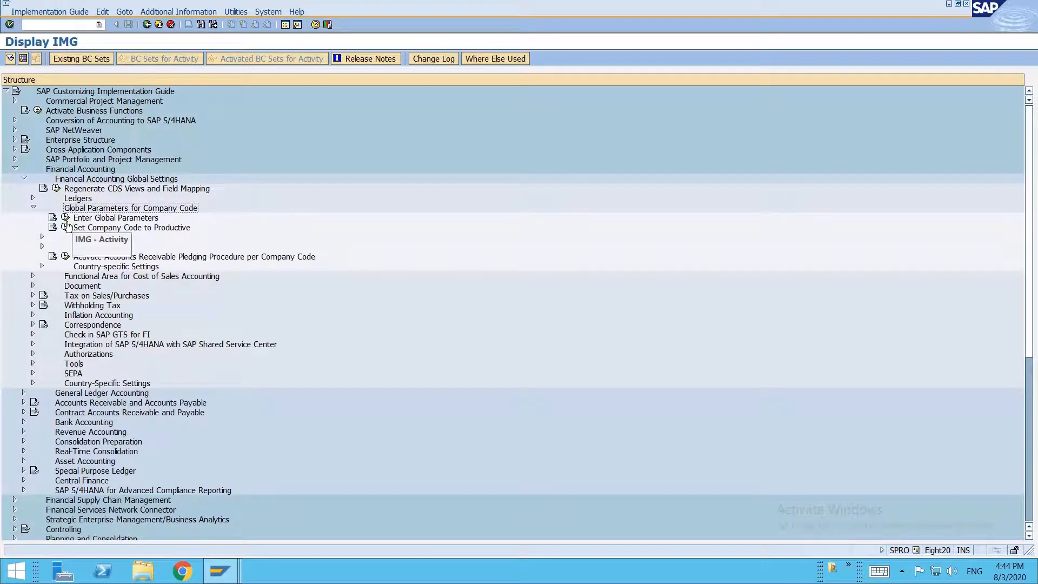
left_click(65, 218)
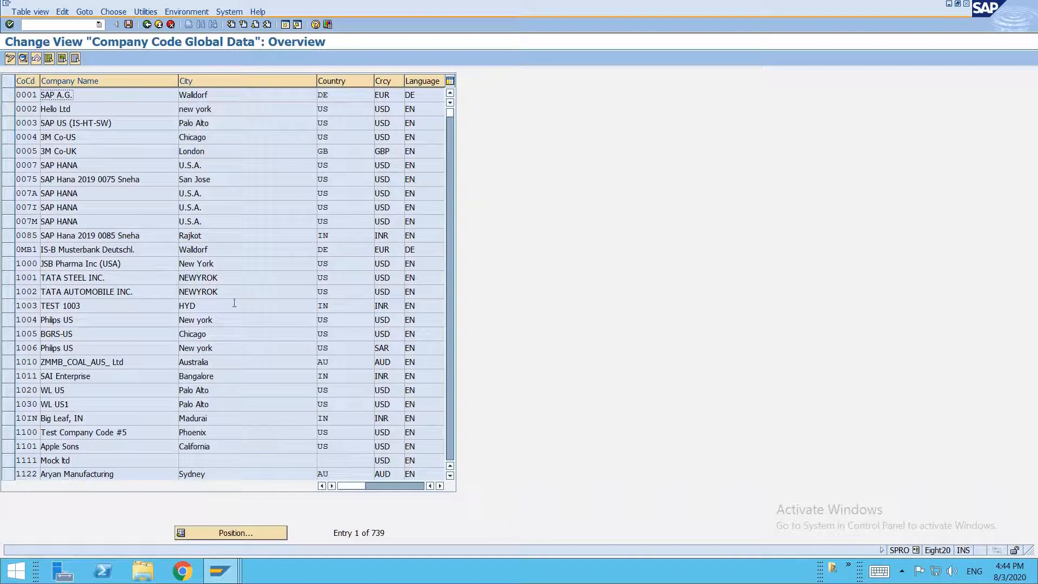
Check the discount base setting in company code AVIN's global data and return to the displayed invoice document
left_click(232, 534)
type("av")
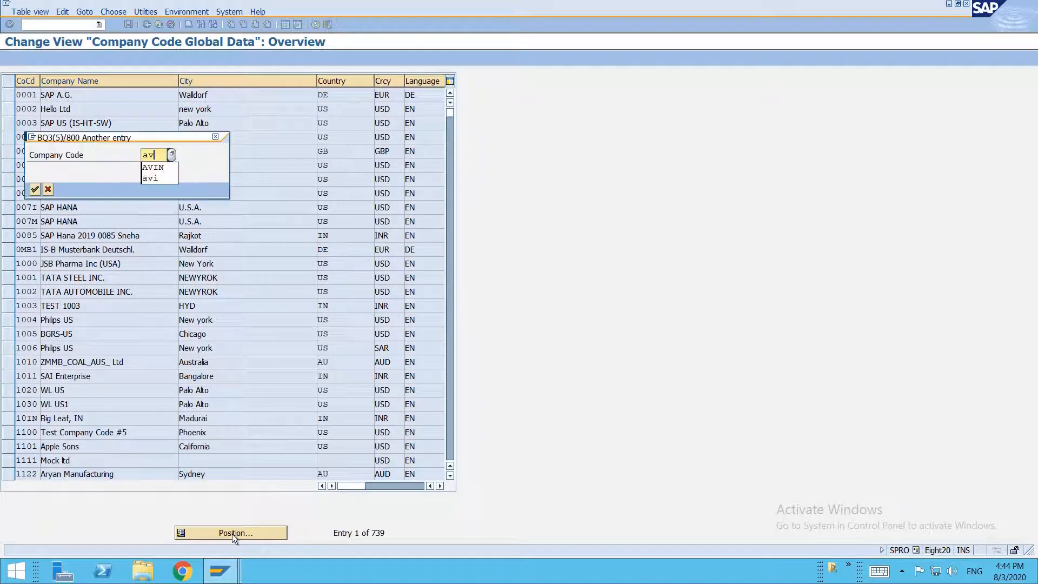
key("Return")
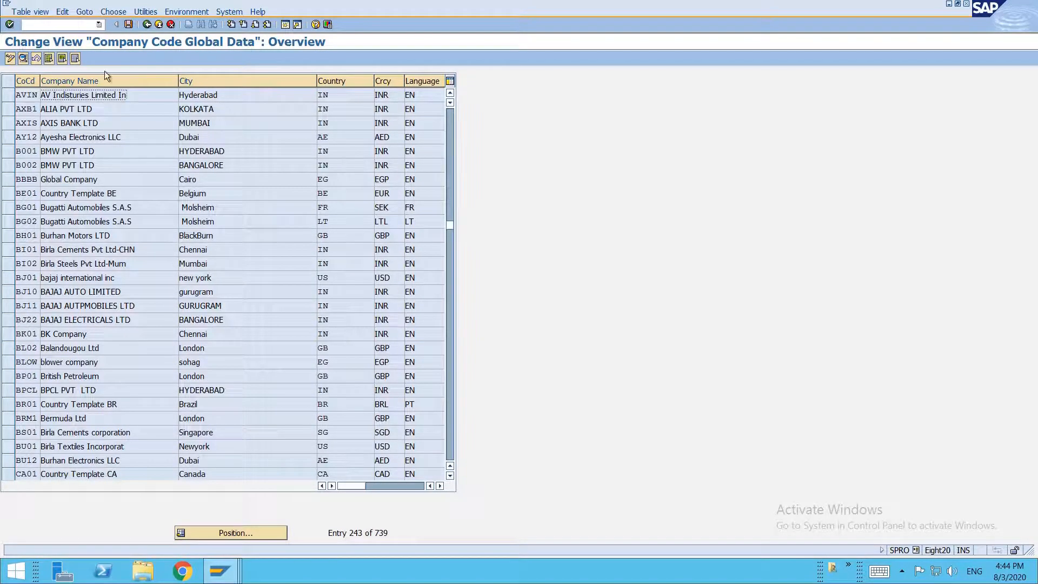
double_click(107, 95)
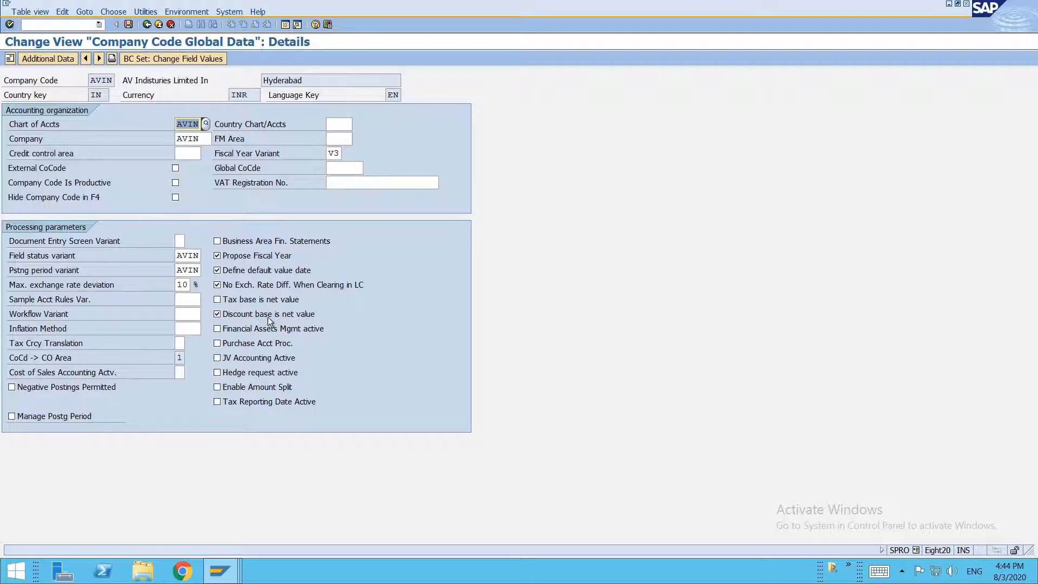
key("alt+Tab")
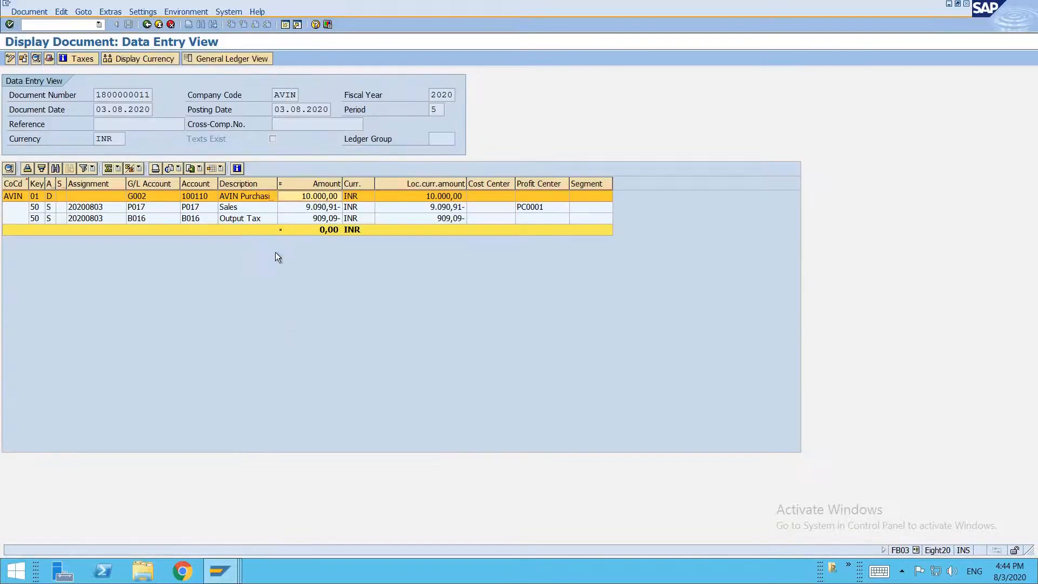
Compare the invoice's Sales line amount with the discount base setting in company code AVIN's global data
left_click(305, 210)
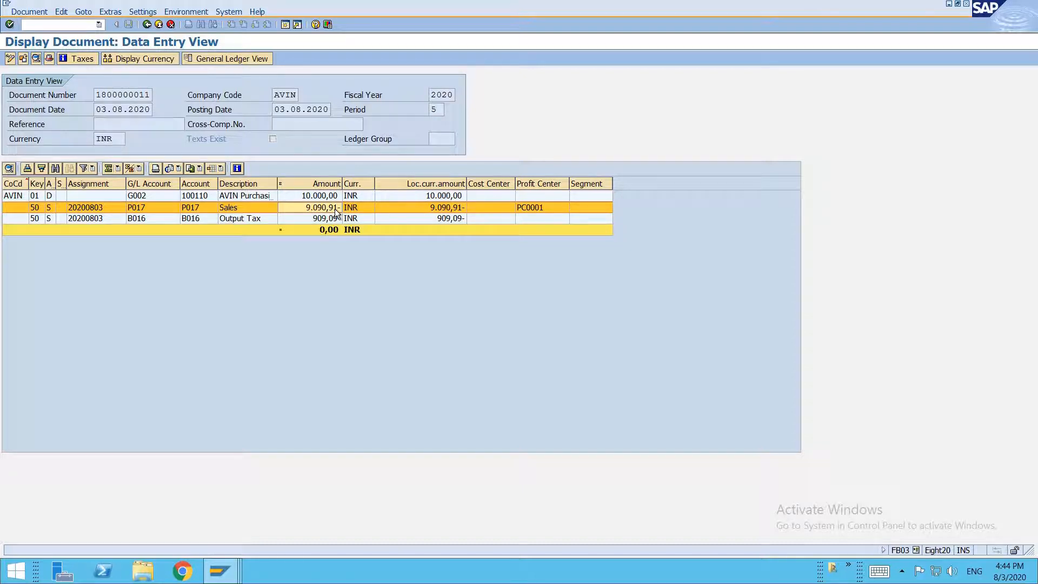
key("alt+Tab")
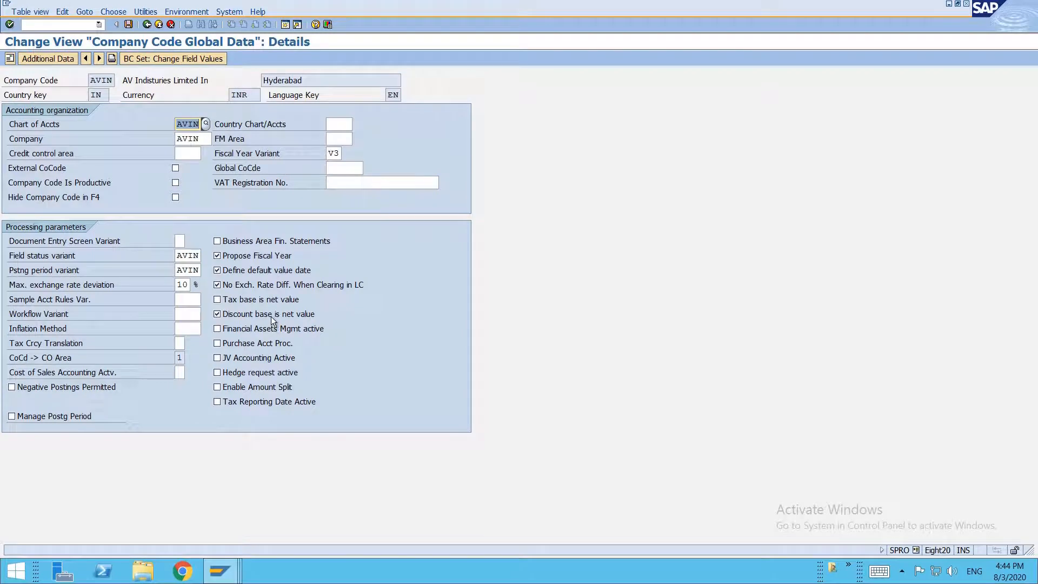
key("alt+Tab")
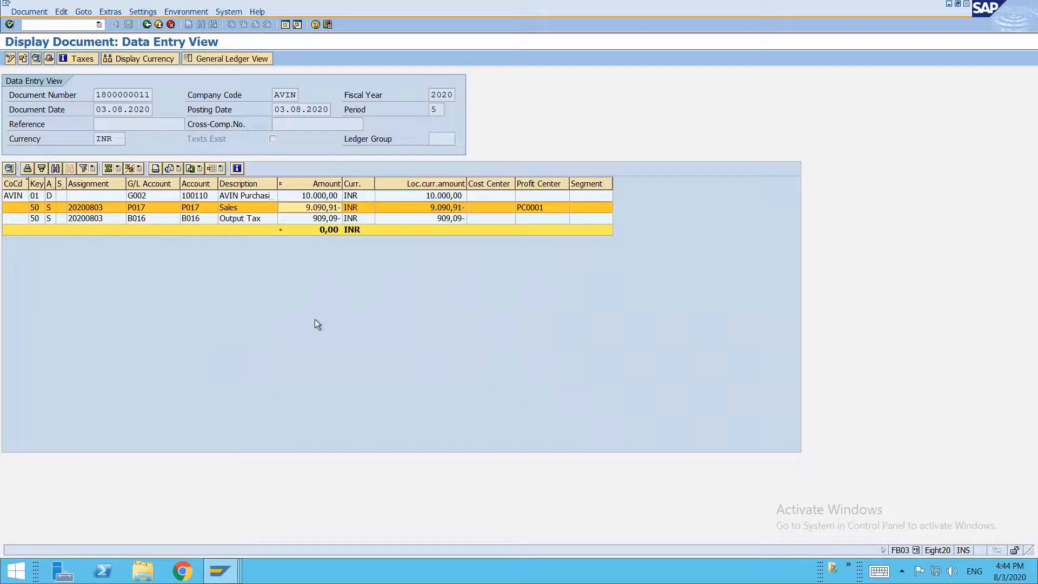
Switch to the automatic payment session and open Post Incoming Payments with transaction F-28
left_click(227, 570)
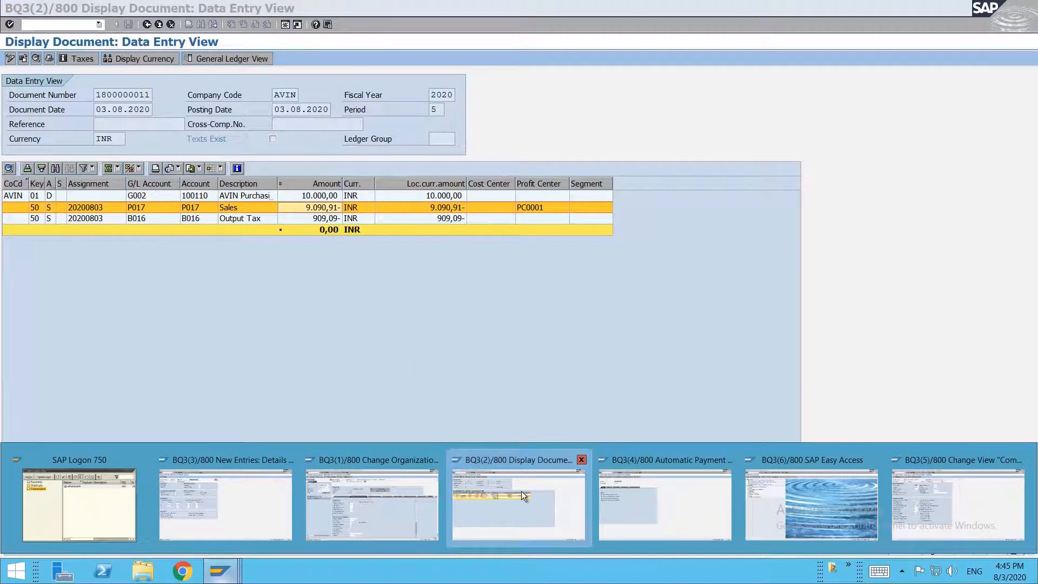
left_click(648, 493)
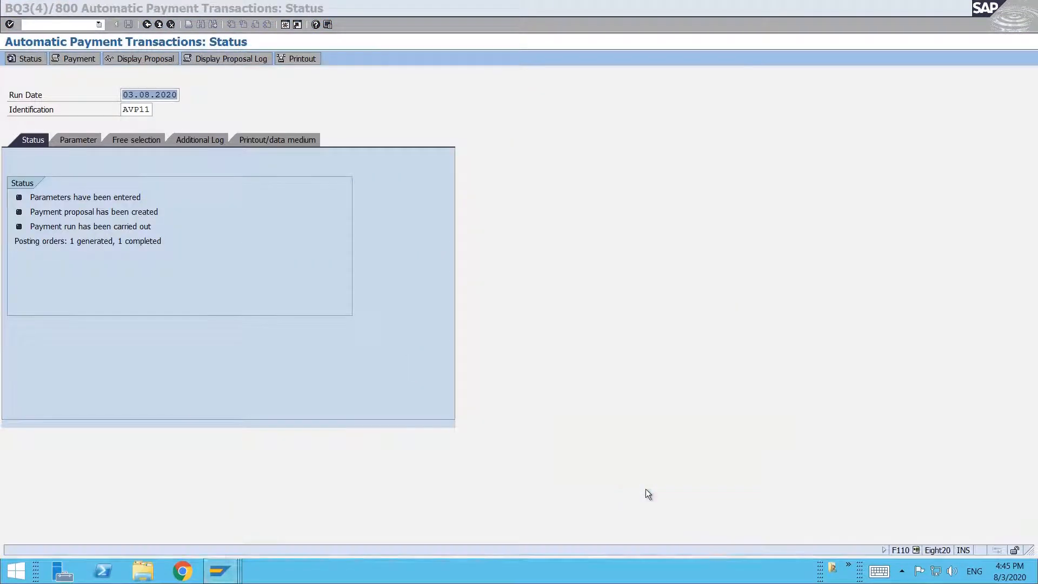
left_click(40, 26)
type("/nf-28")
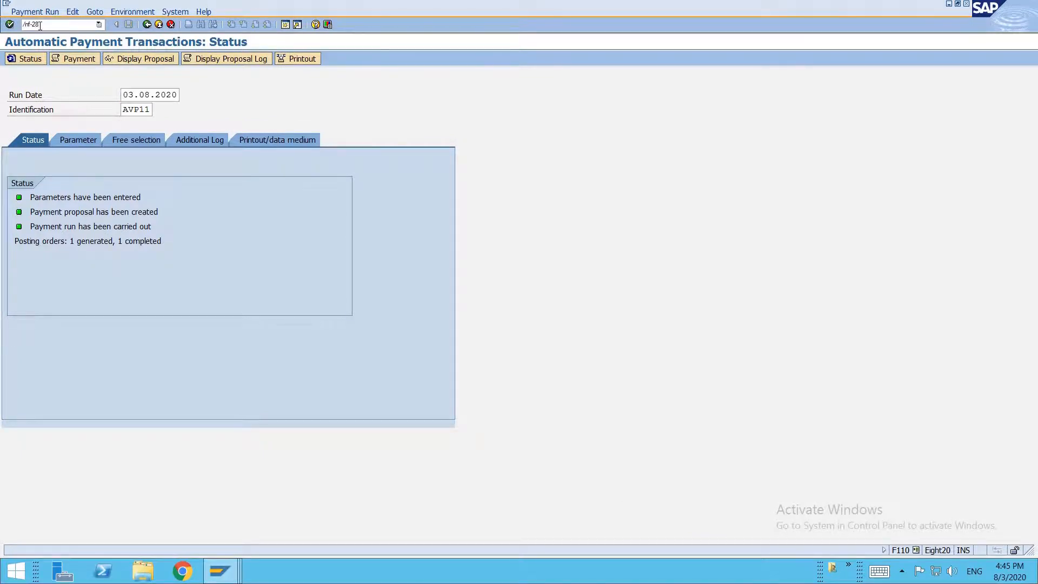
key("Return")
left_click(122, 76)
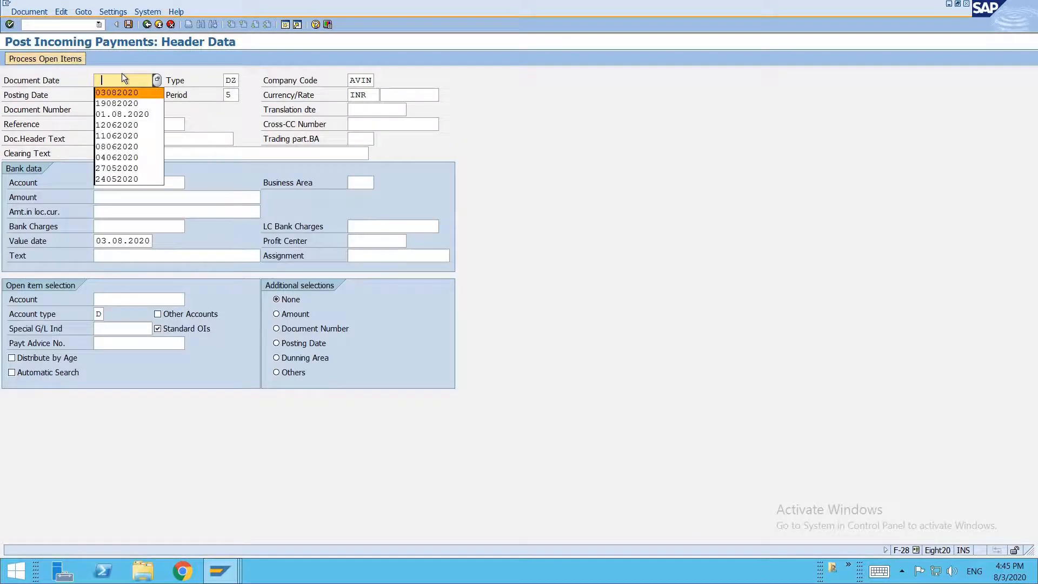
key("Return")
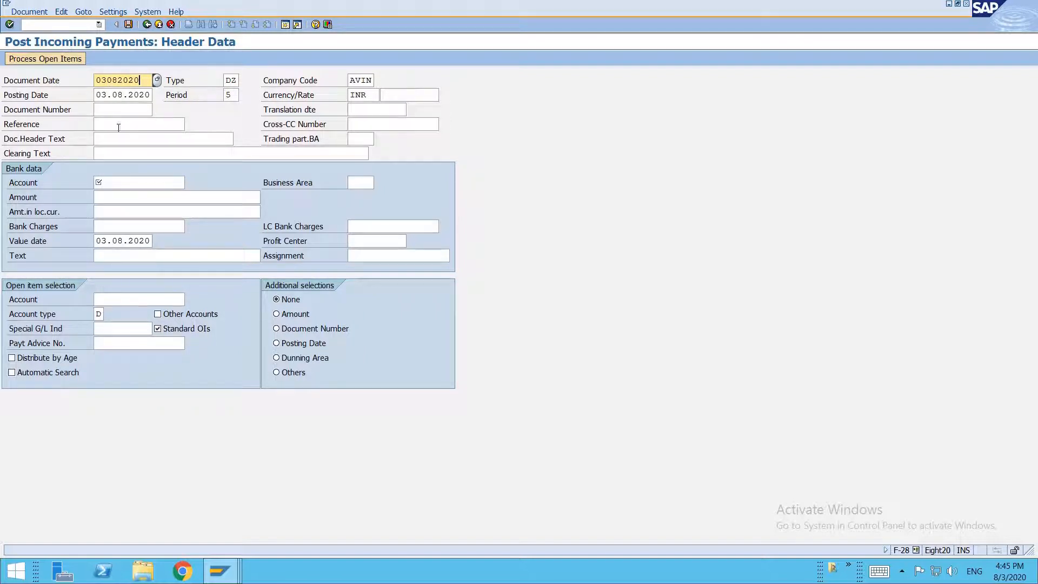
key("shift+Home")
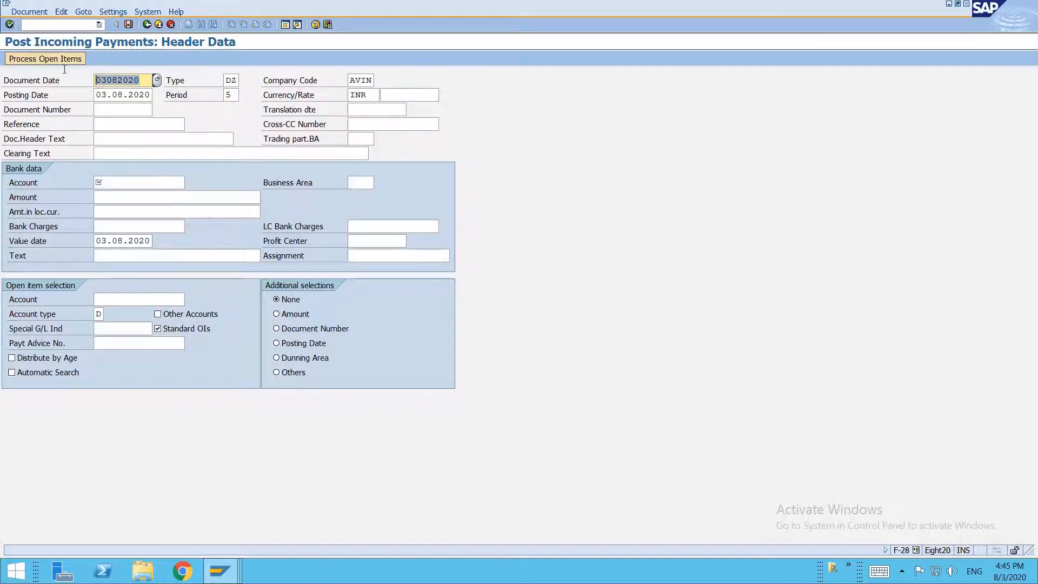
key("BackSpace")
Check the fixed day in the baseline date calculation of payment terms AVP2
mouse_move(218, 569)
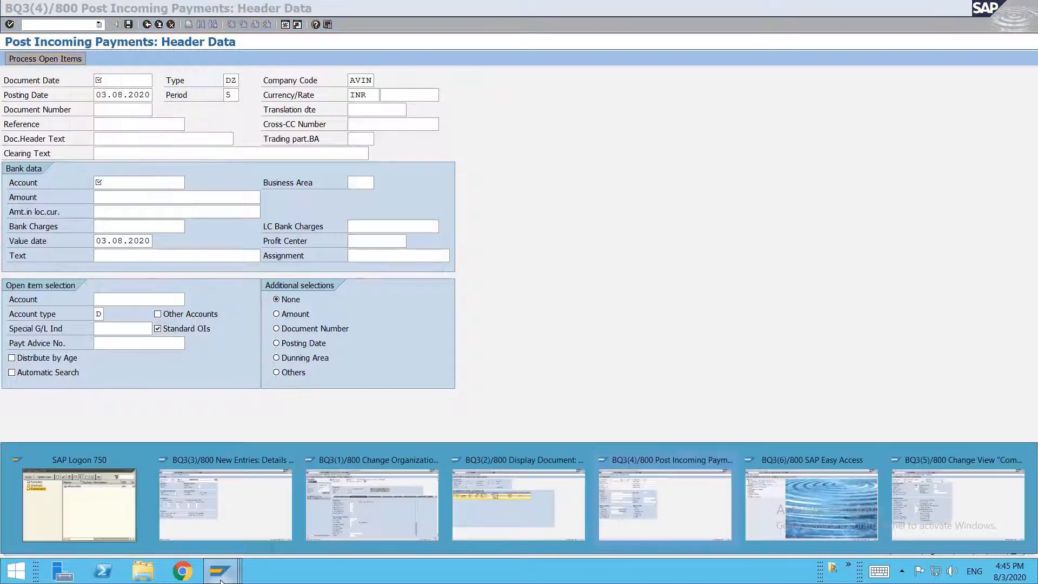
left_click(247, 505)
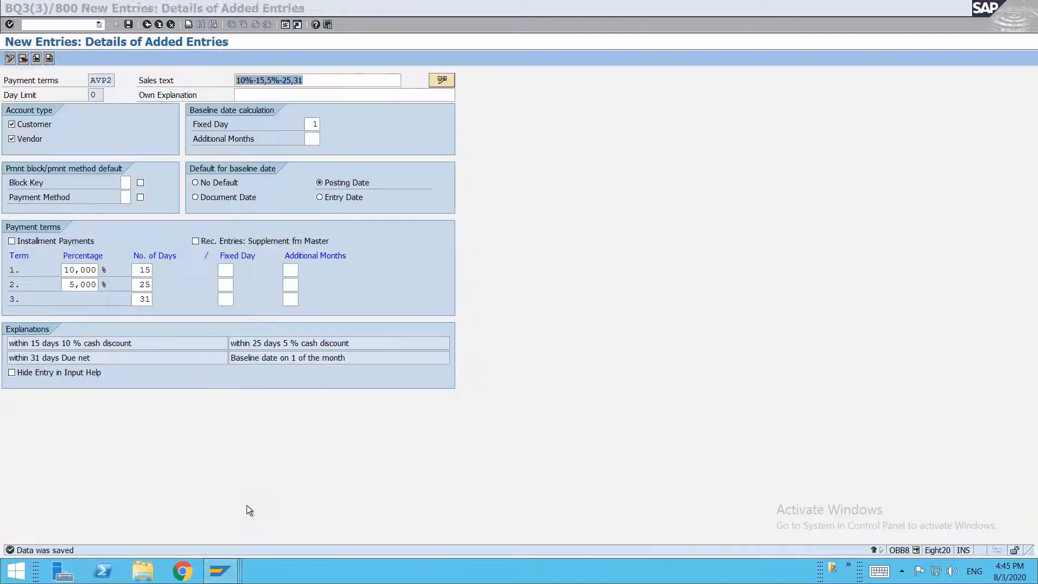
left_click(314, 124)
left_click_drag(314, 126, 322, 129)
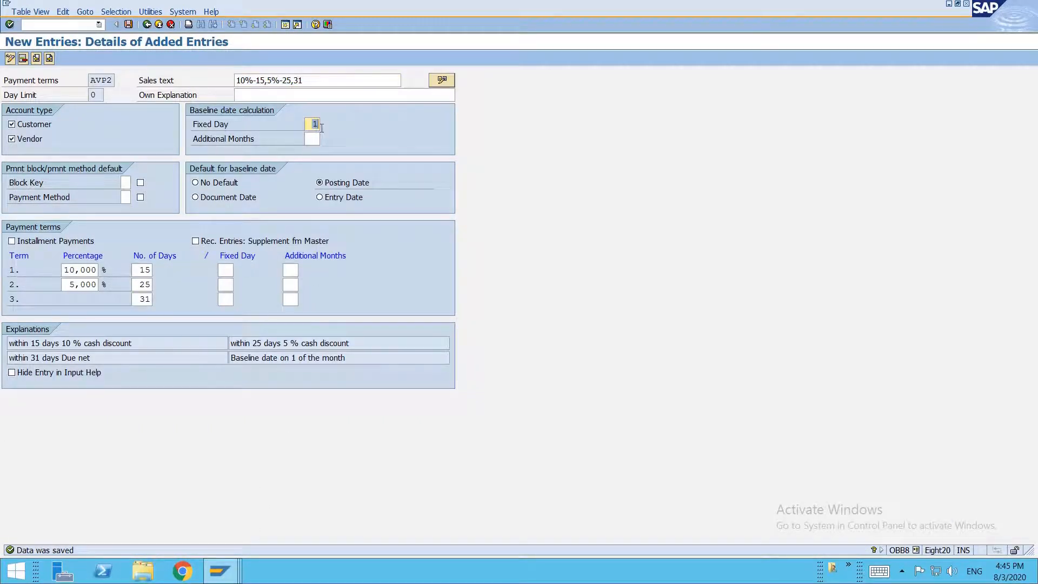
Switch to the SAP Easy Access session and open Customer Line Item Display with transaction FBL5N
mouse_move(219, 570)
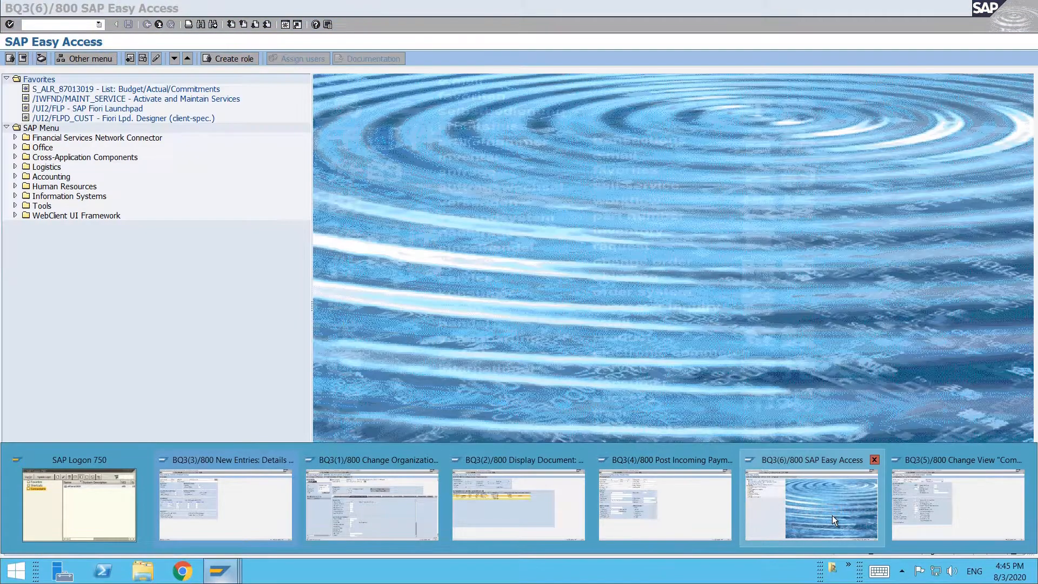
left_click(938, 495)
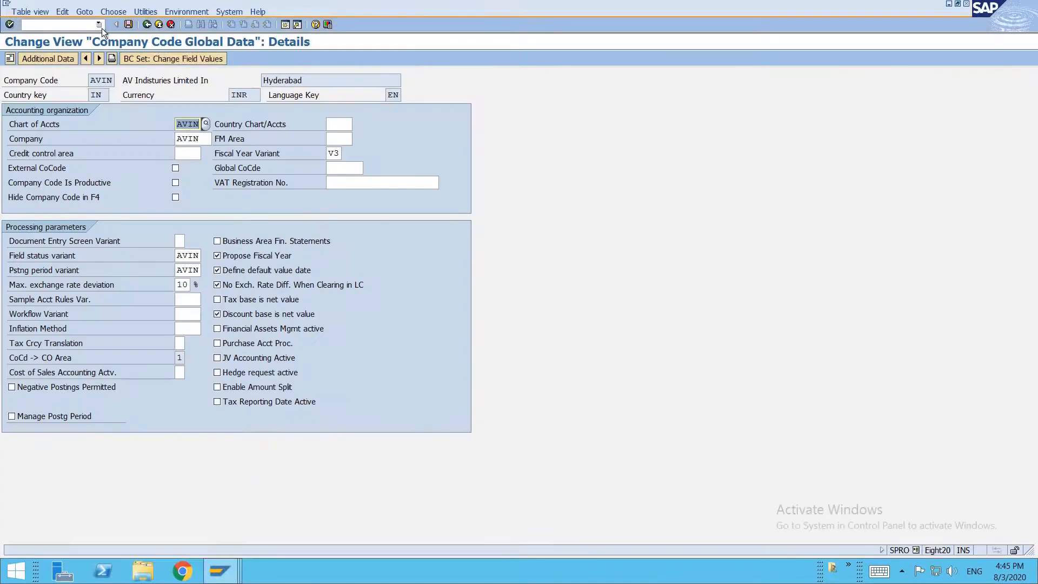
mouse_move(219, 570)
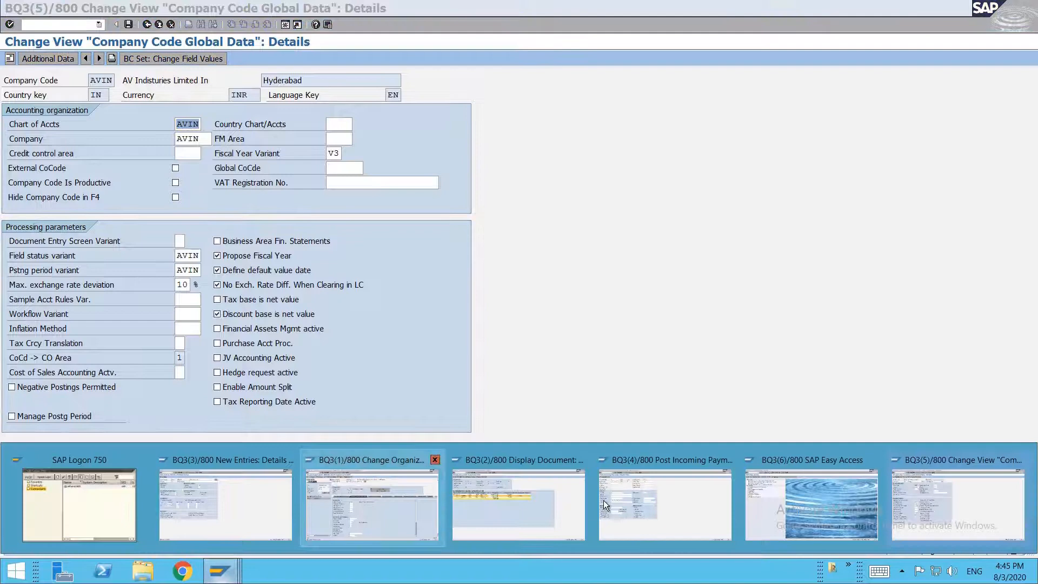
left_click(806, 488)
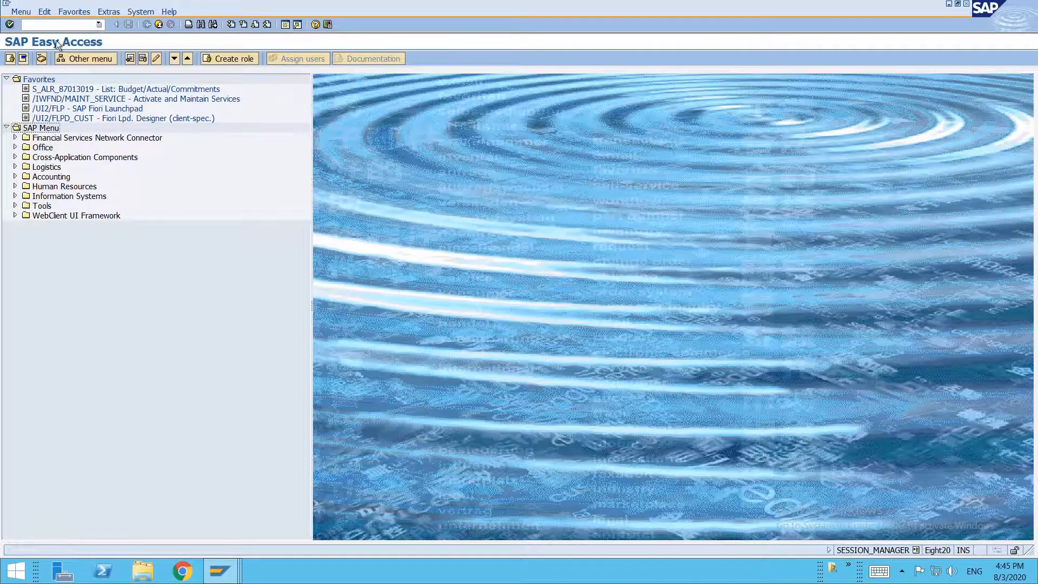
left_click(53, 25)
type("/nfbl5n")
key("Return")
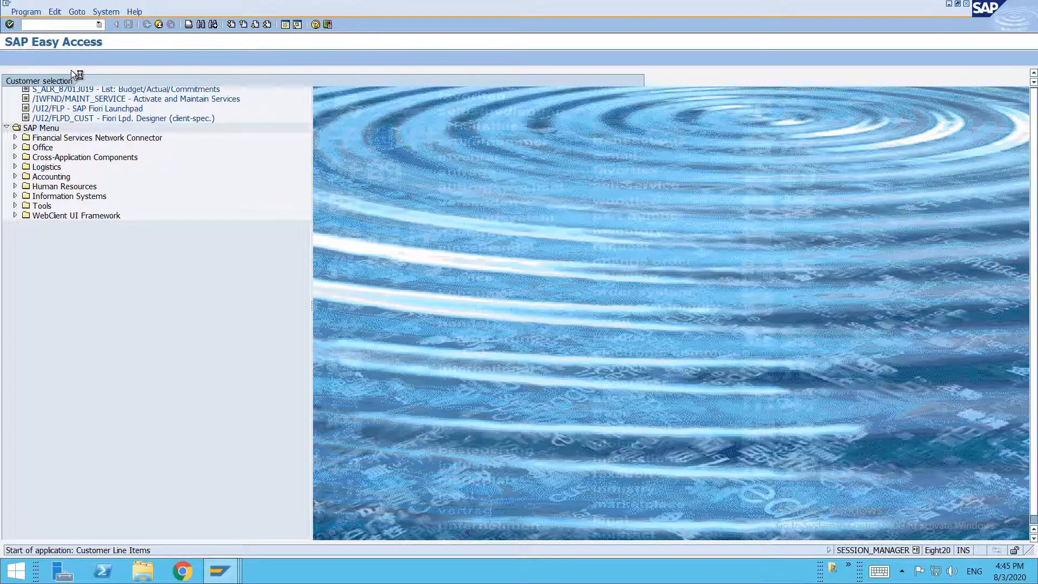
Select the AVIN Purchasing Vendor FI Customer in company code AVIN and list its open items
key("F4")
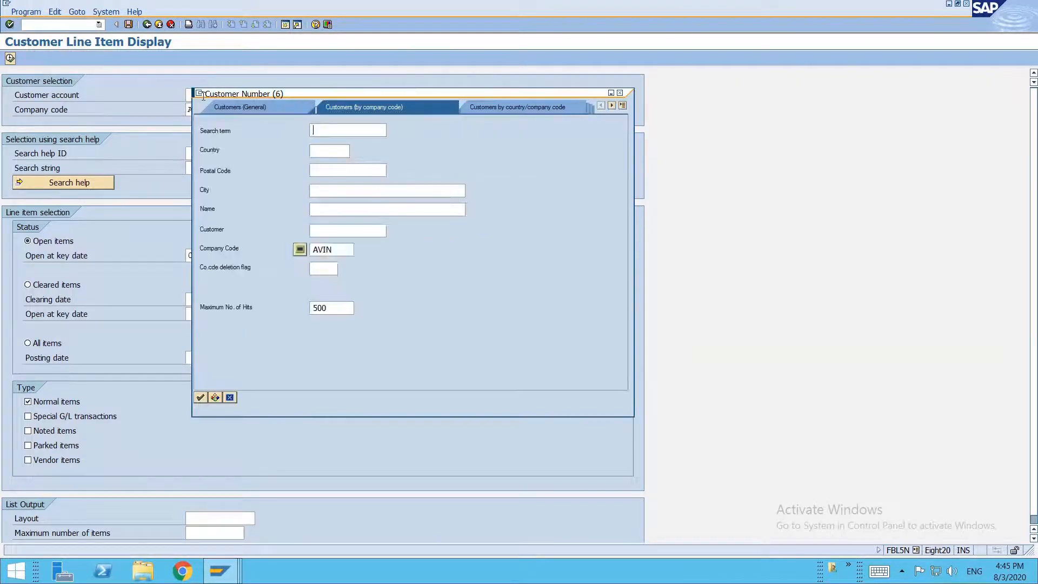
key("Return")
key("Return")
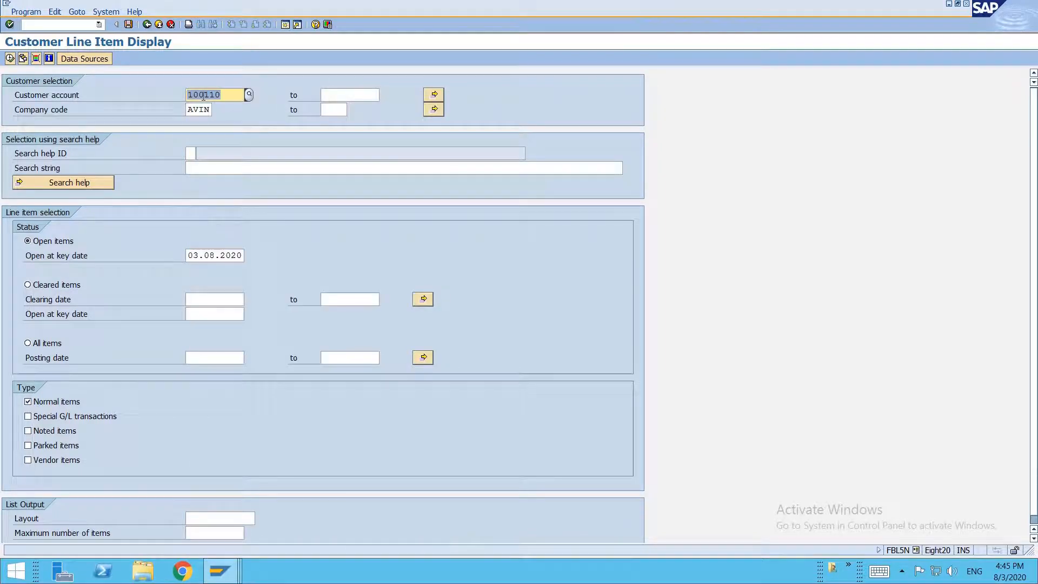
left_click(10, 59)
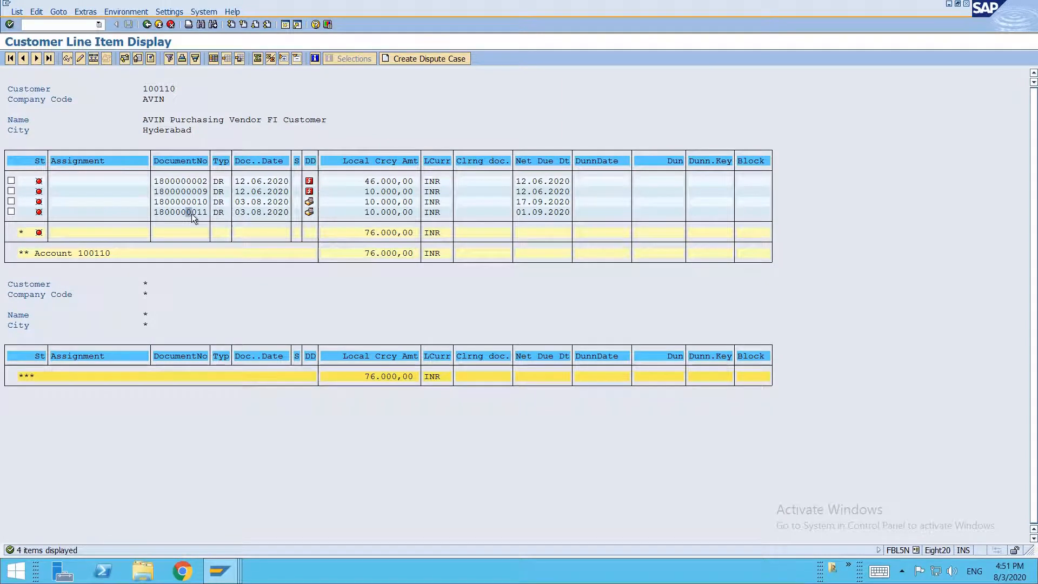
Open the last invoice in the open-item list and examine its payment terms, baseline date and cash discount days and percentages
double_click(191, 213)
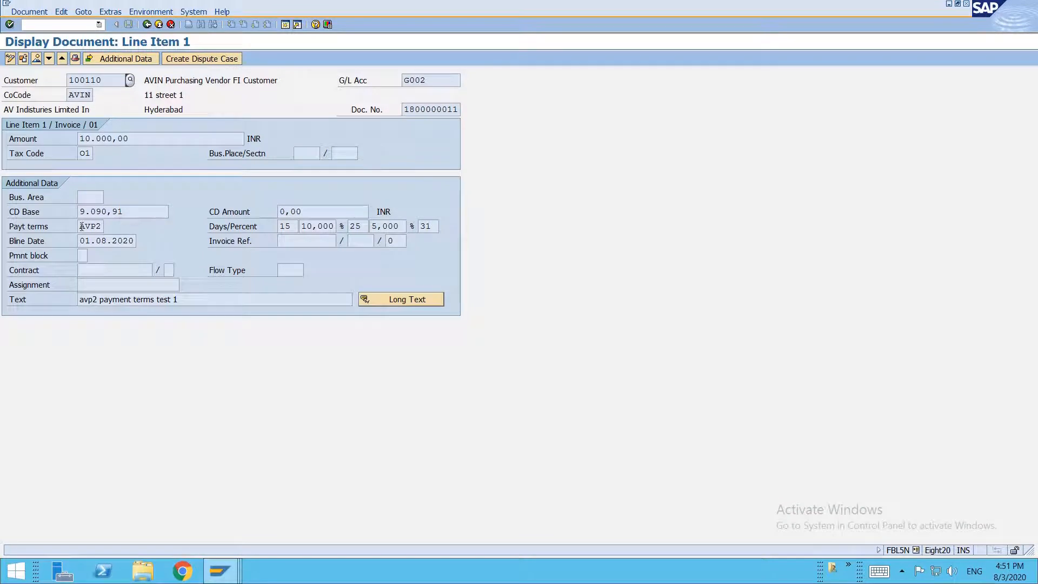
left_click_drag(82, 226, 140, 244)
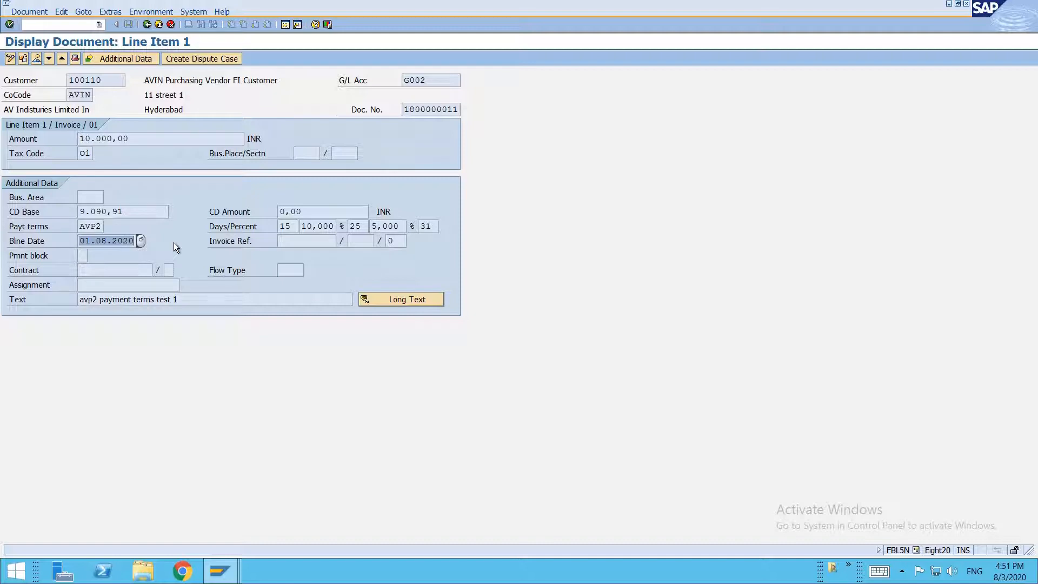
key("alt+Tab")
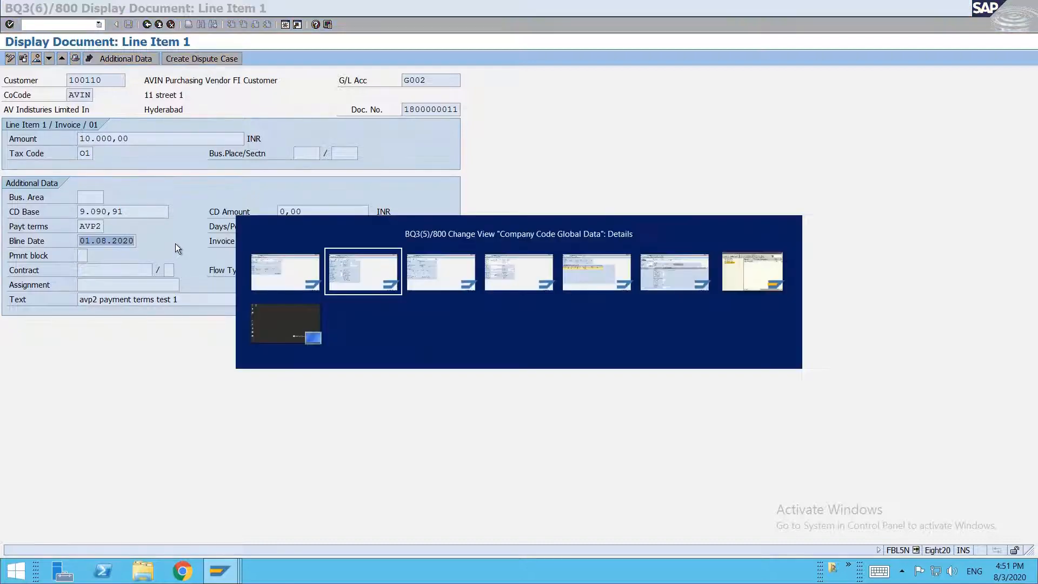
key("alt+Tab")
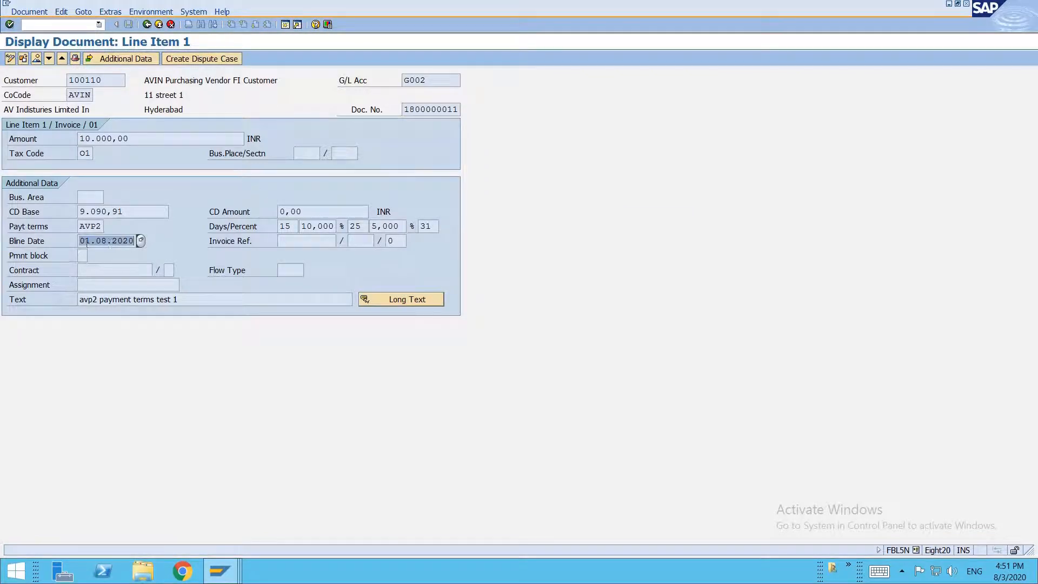
left_click(86, 243)
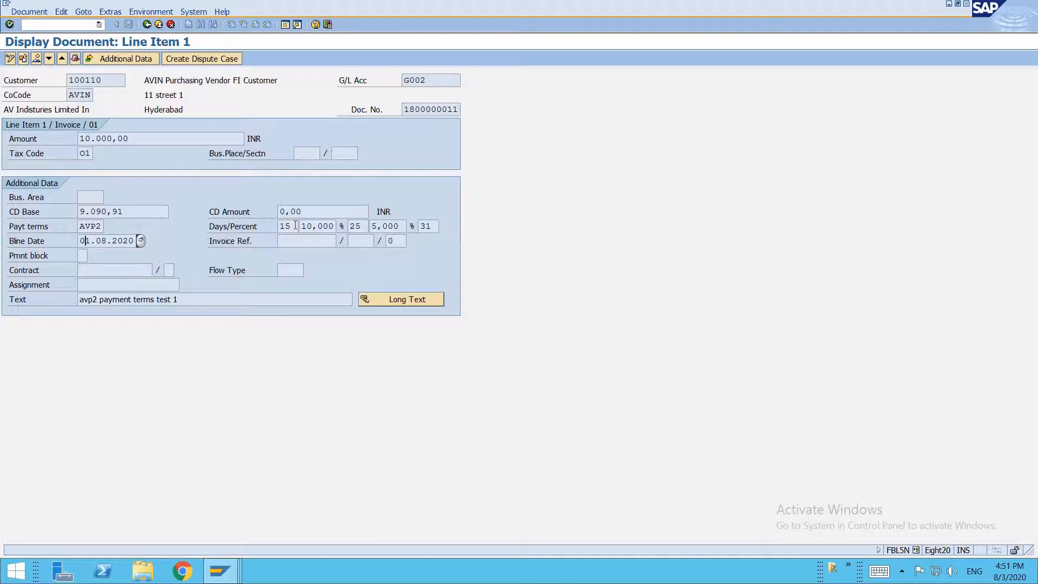
left_click_drag(295, 225, 276, 225)
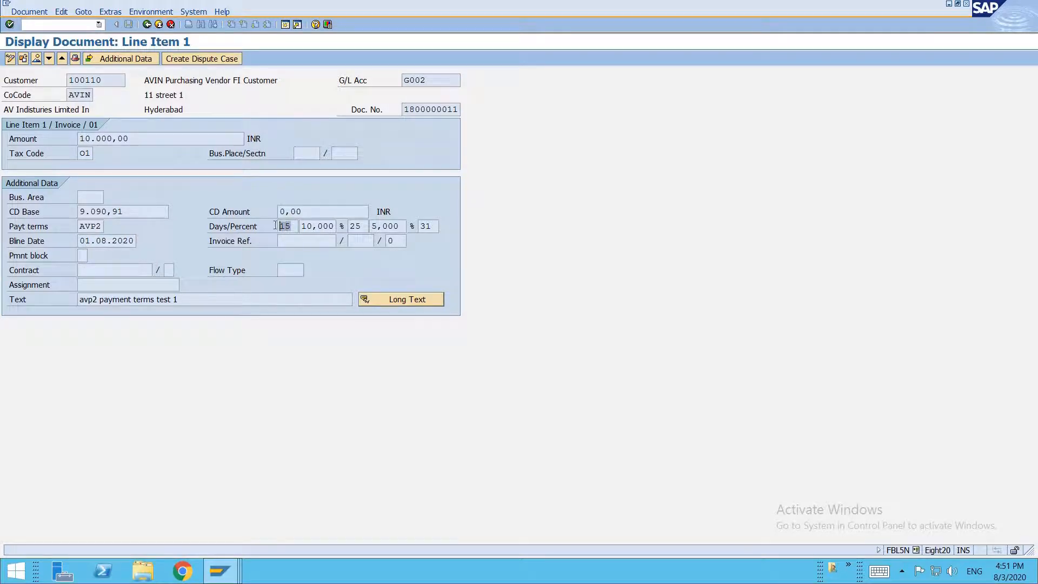
left_click_drag(403, 226, 348, 226)
left_click_drag(303, 226, 371, 227)
left_click(427, 228)
Compare the line item's baseline date with the fixed day in payment terms AVP2 and return to the customer's open-item list
key("alt+Tab")
key("alt+Tab")
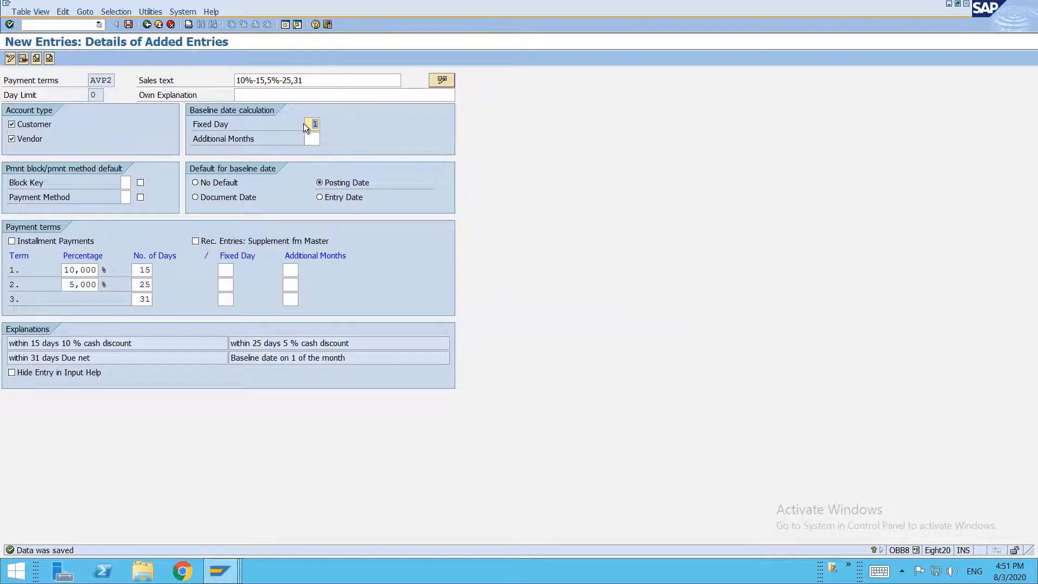
key("alt+Tab")
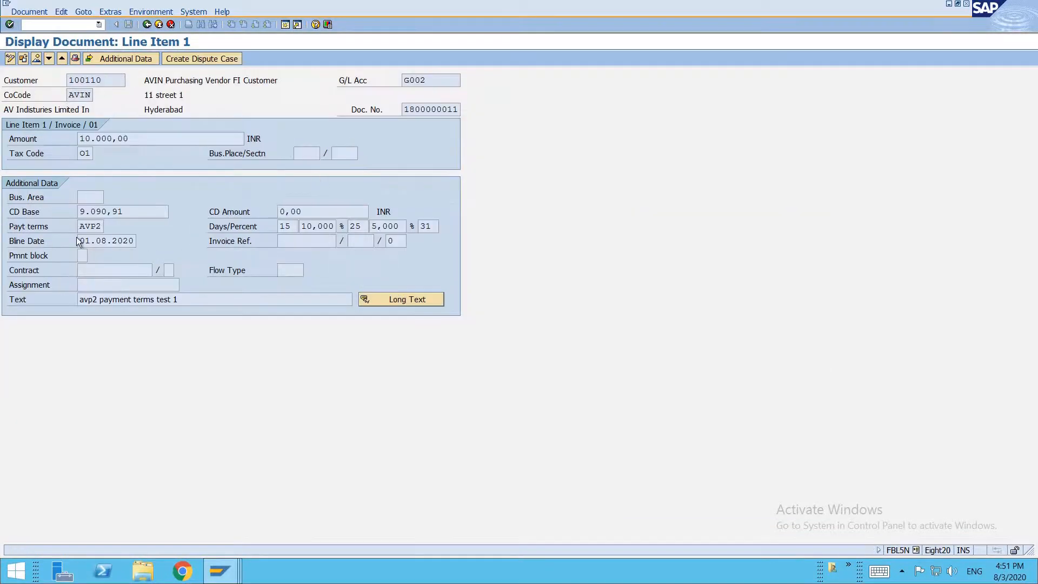
key("alt+Tab")
key("F3")
Return to the incoming payment header and set both the document date and posting date to 16082020
left_click(216, 572)
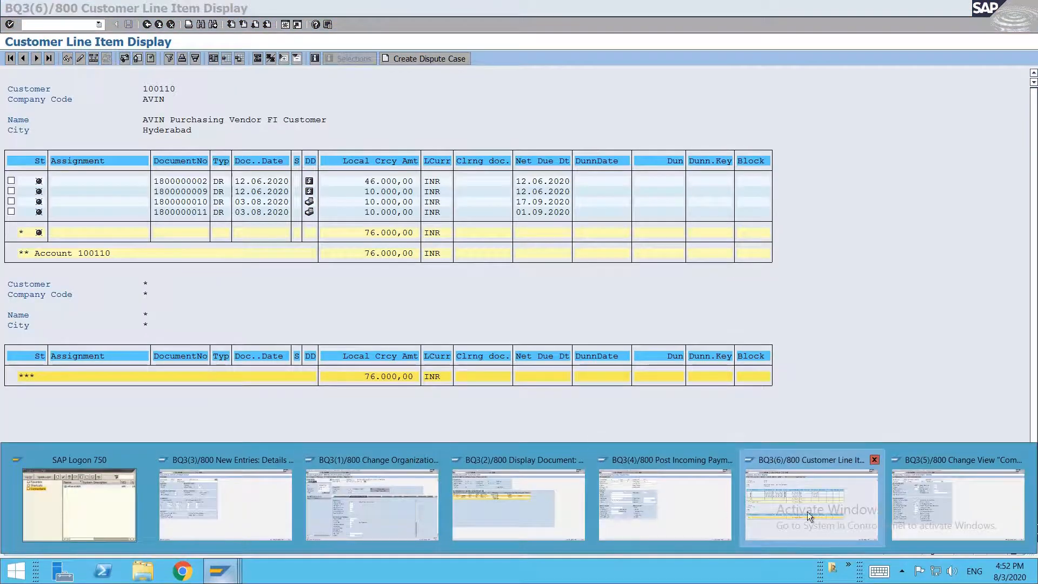
left_click(661, 475)
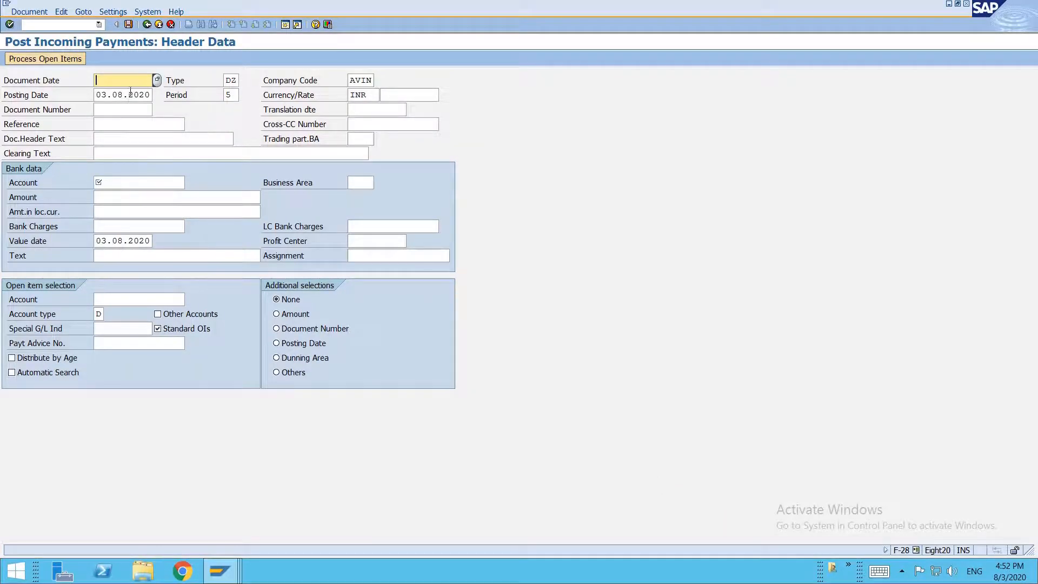
type("1")
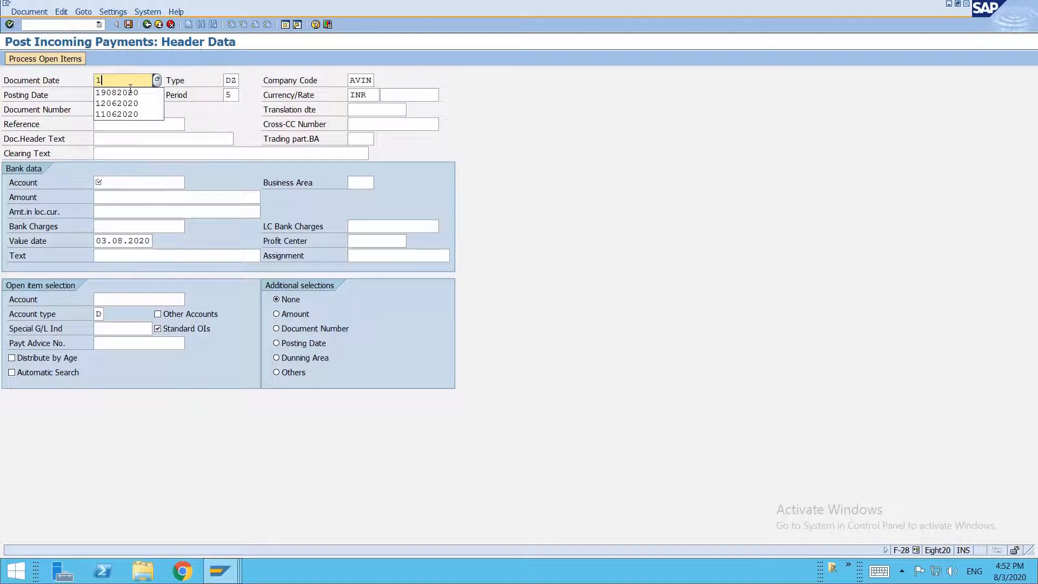
type("6082020")
key("Tab")
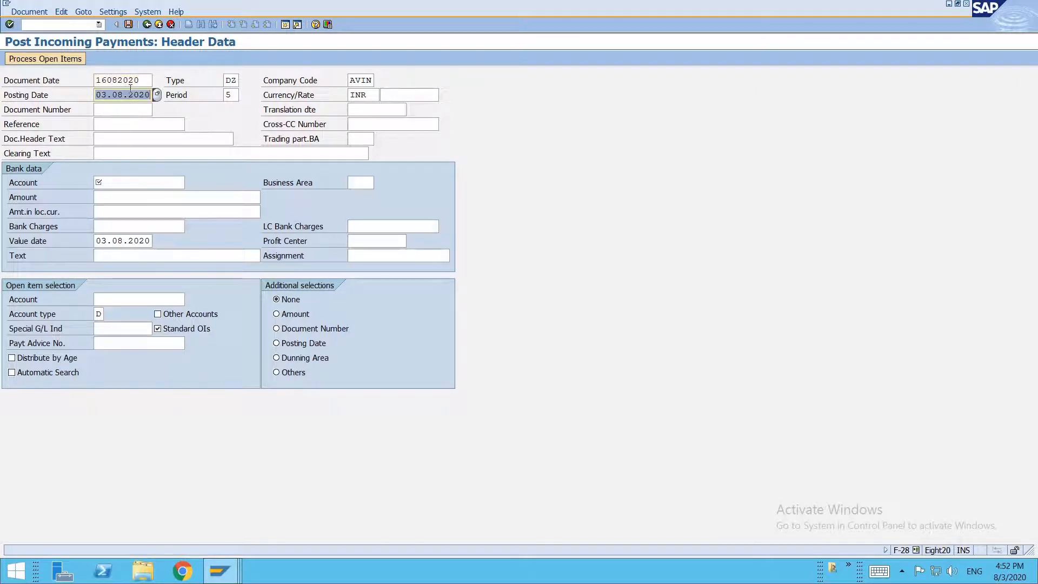
type("16082020")
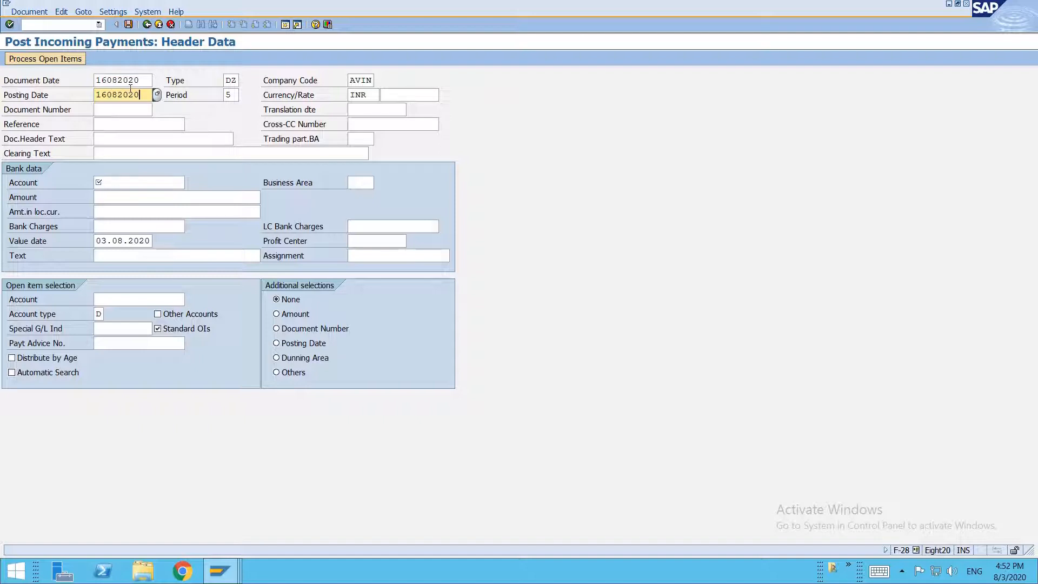
key("Tab")
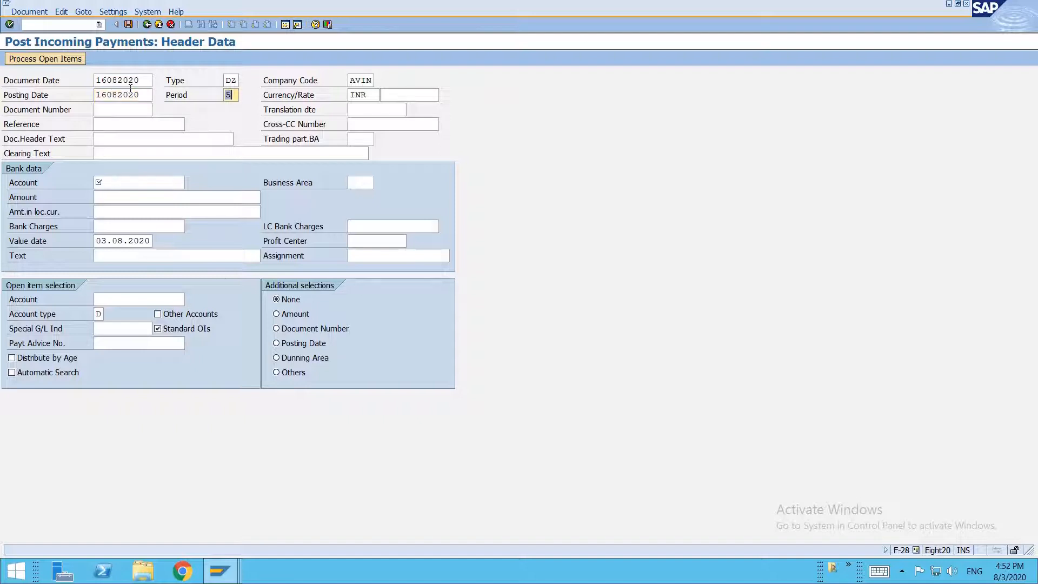
Enter bank G/L account C010 and an amount of 10 in the payment's bank data
left_click(134, 182)
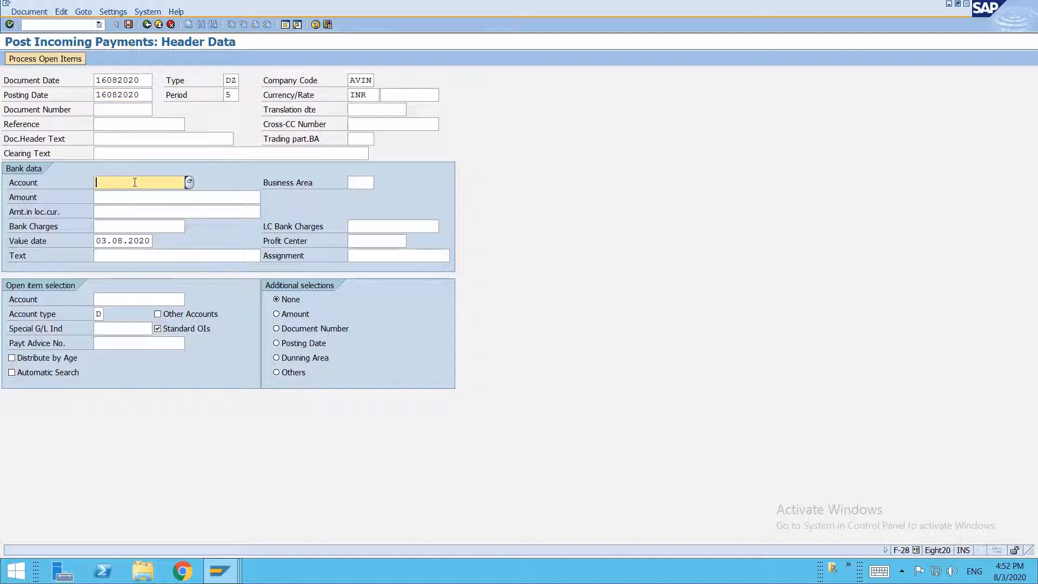
left_click(134, 182)
left_click(129, 194)
left_click(121, 202)
type("10")
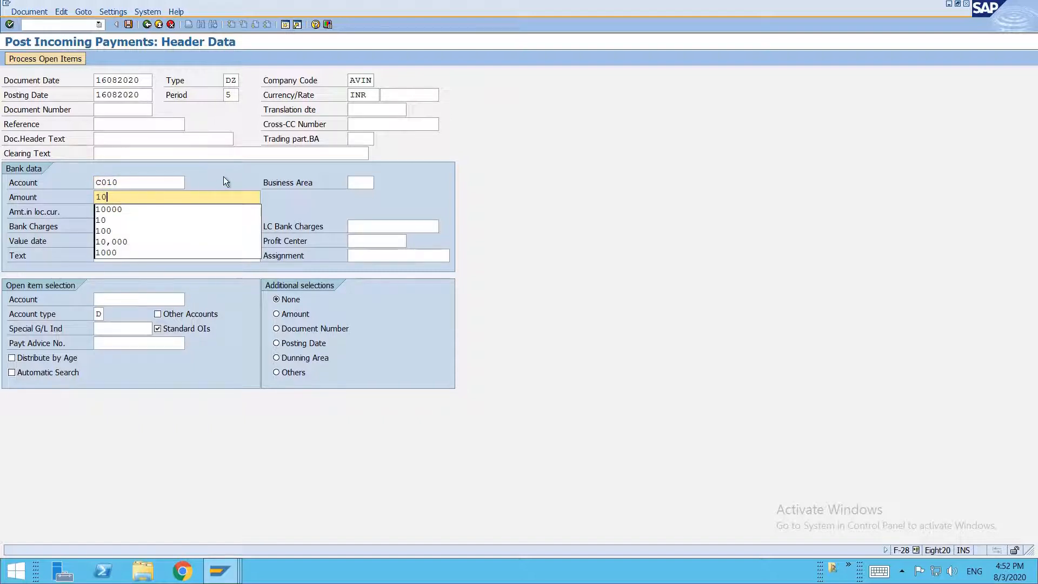
Choose the AVIN Purchasing Vendor FI Customer for open item selection and display its open items for processing
left_click(118, 297)
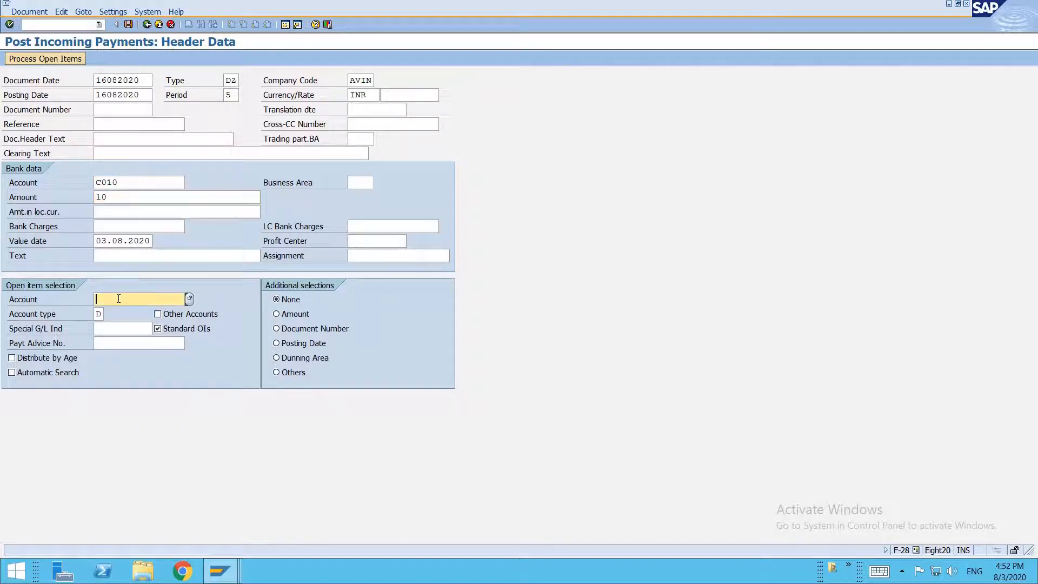
key("F4")
key("Return")
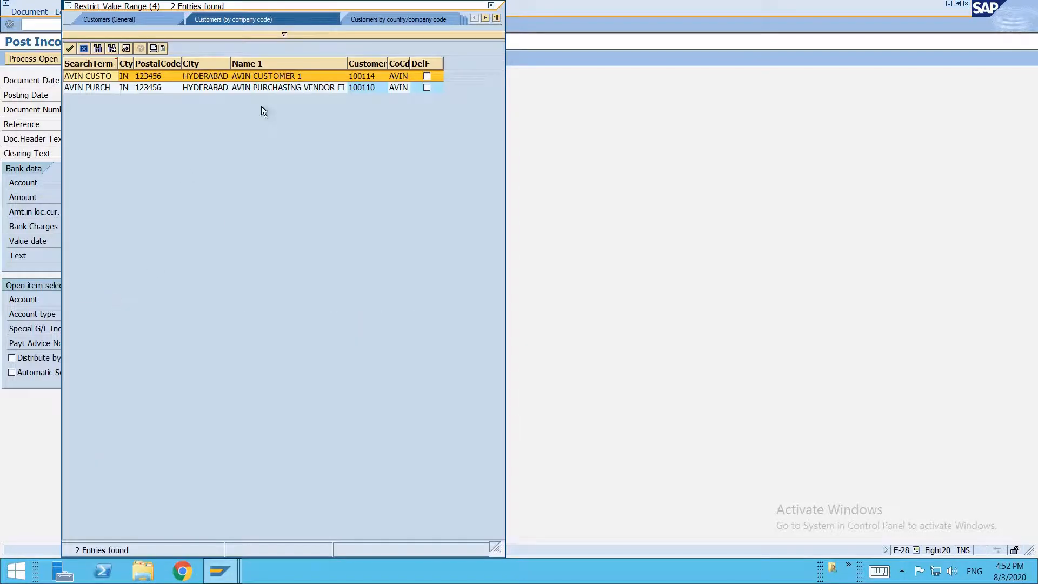
double_click(297, 88)
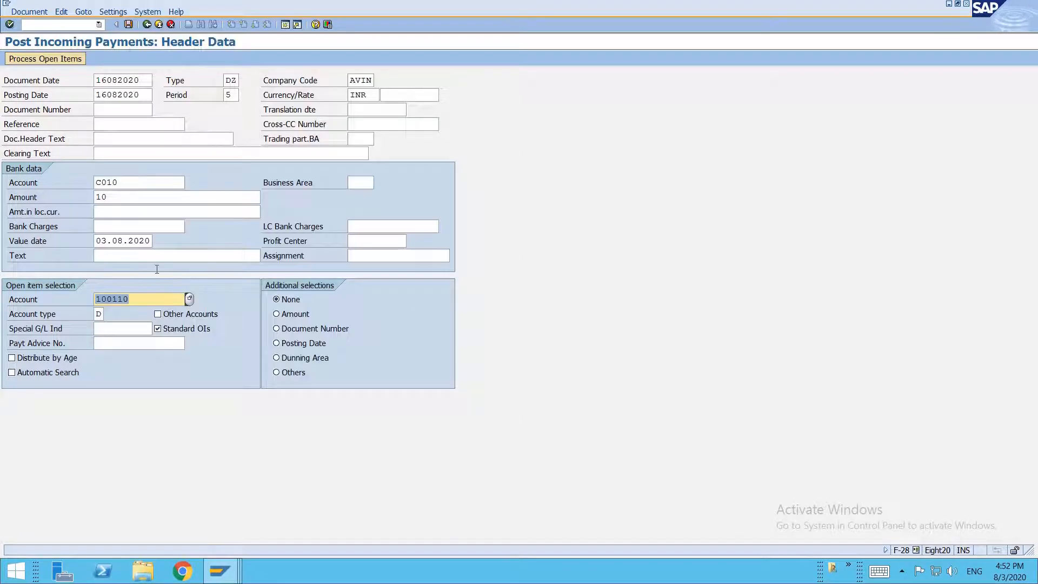
key("Return")
key("Return")
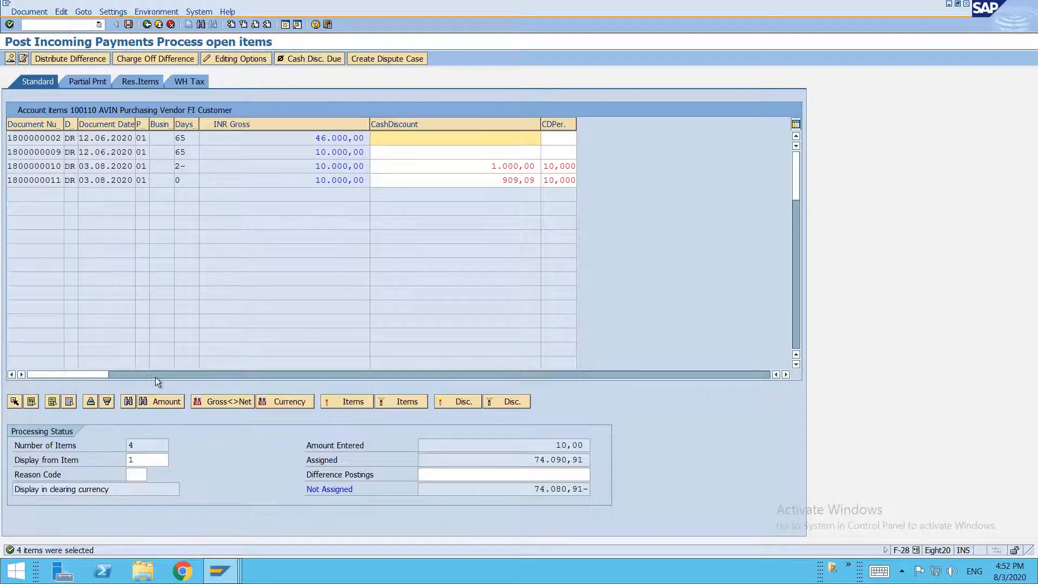
Keep only the last open item dated 03.08.2020 active and examine its gross amount, cash discount and discount percentage
left_click(52, 402)
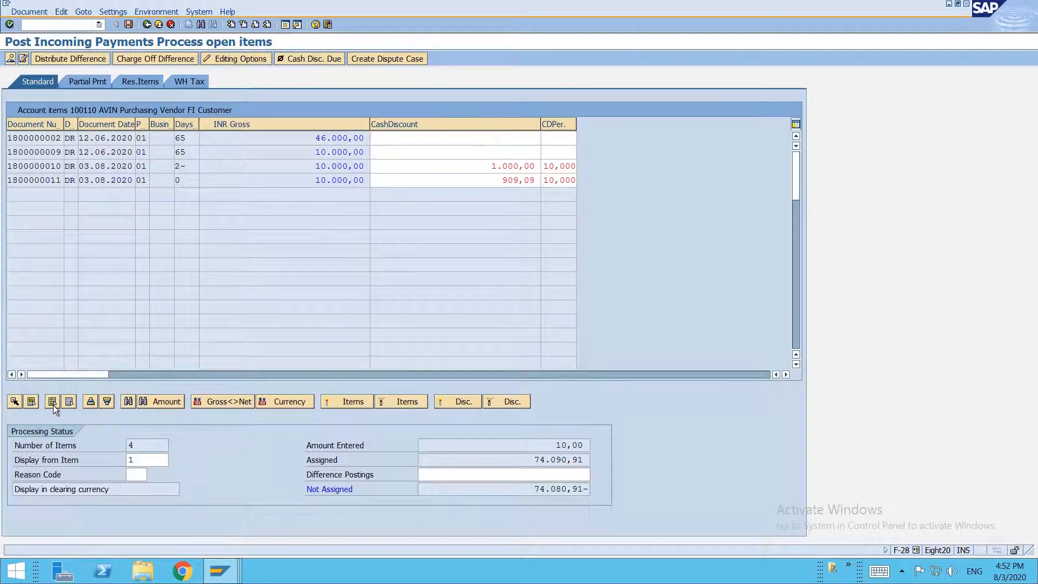
left_click(321, 177)
left_click_drag(317, 180, 342, 180)
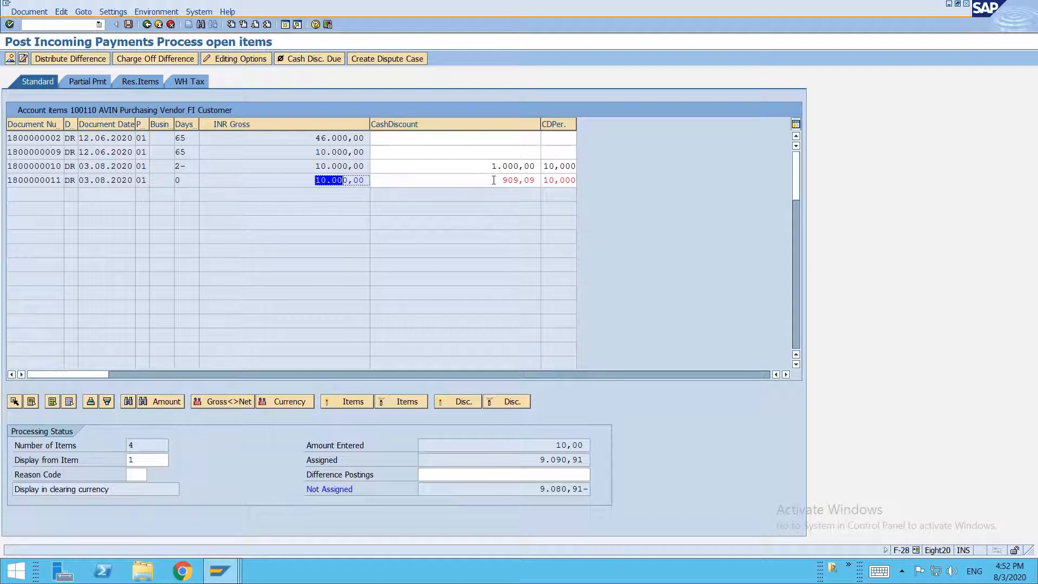
left_click(494, 180)
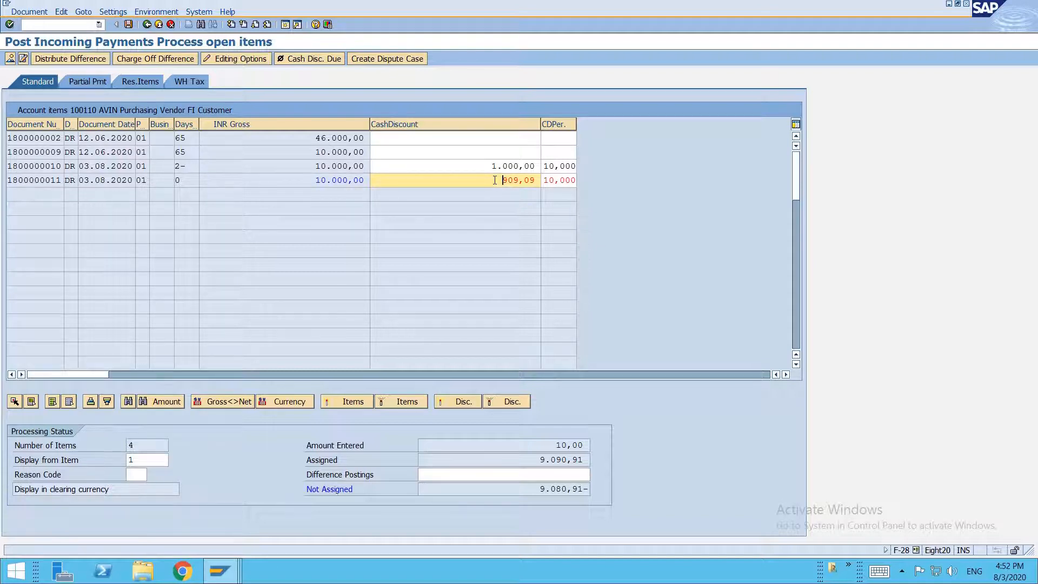
left_click_drag(502, 180, 541, 180)
left_click(557, 180)
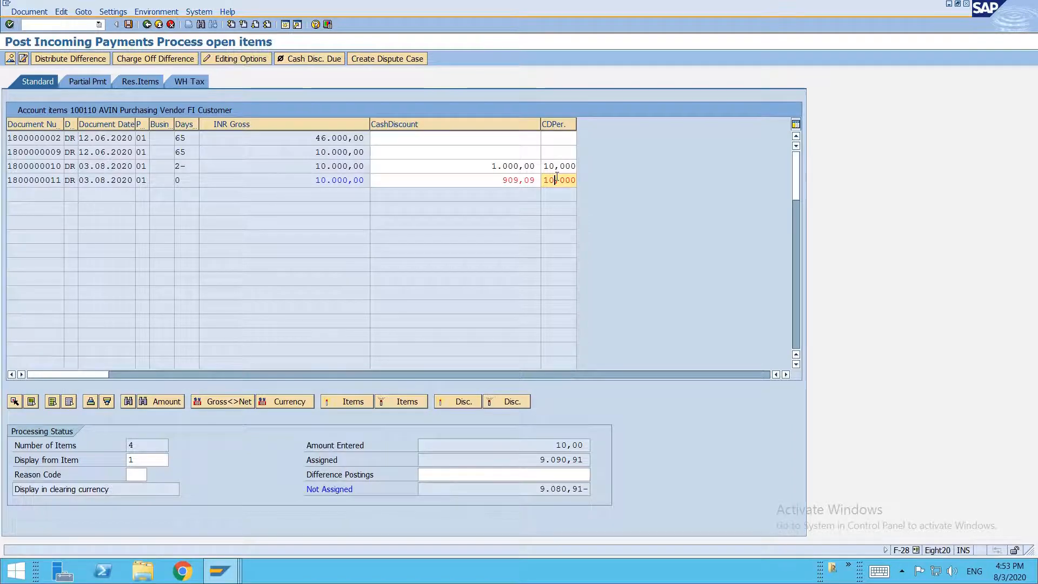
Open the last invoice from the customer line item display and check its baseline date, discount days and percentage
key("alt+Tab")
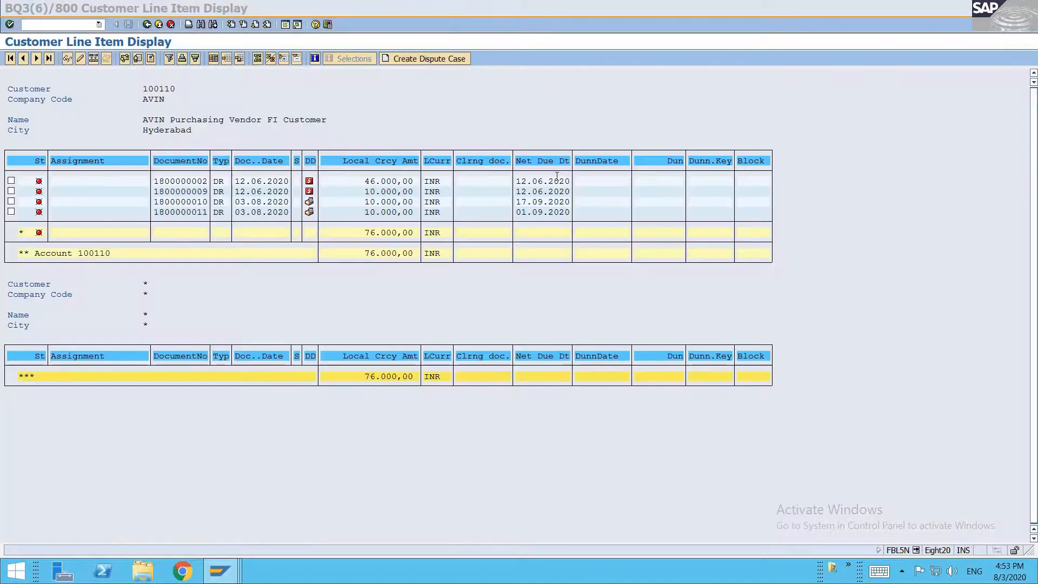
key("alt+l")
left_click(190, 211)
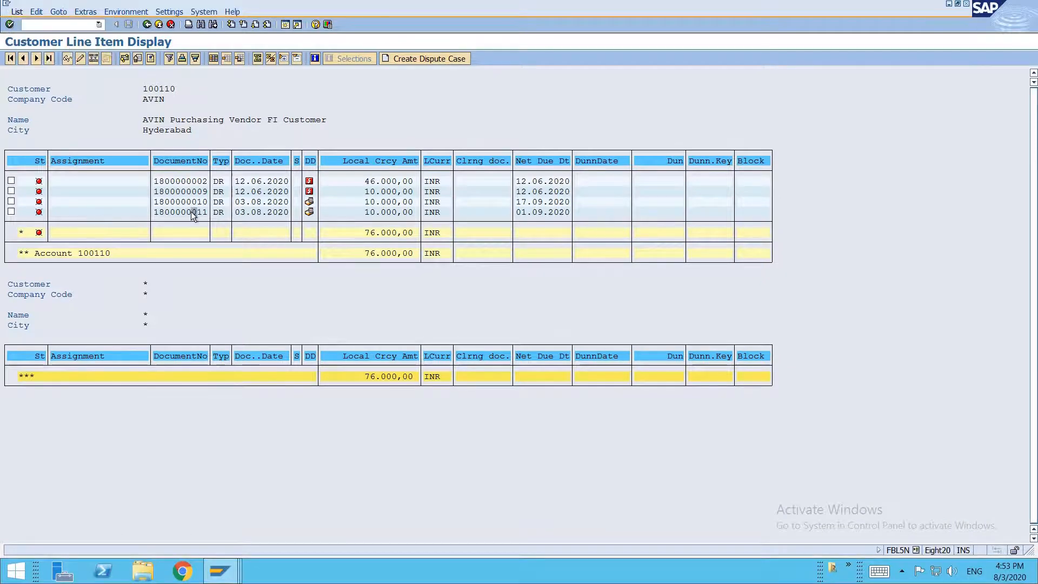
double_click(190, 212)
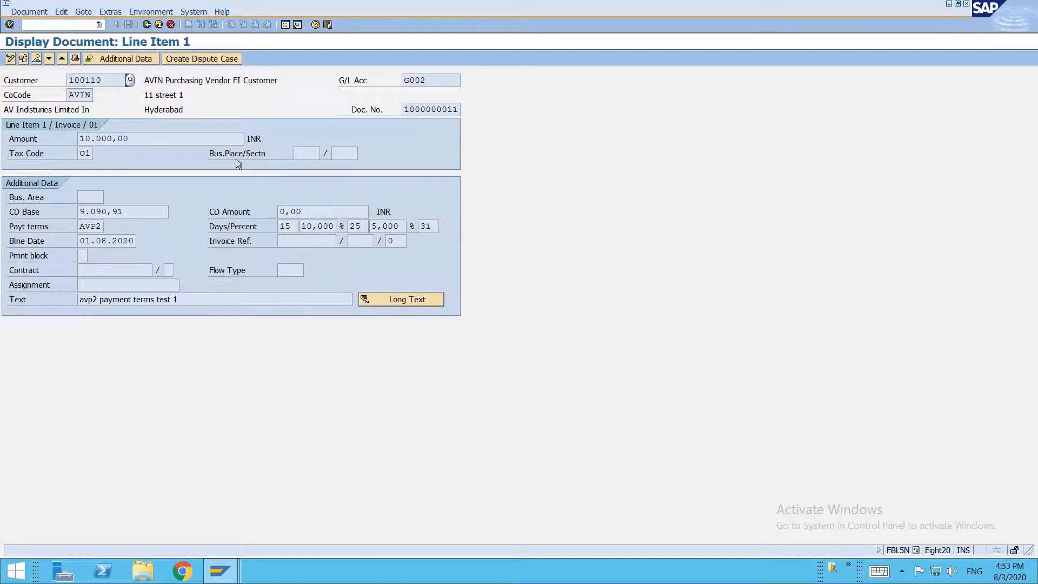
left_click(88, 238)
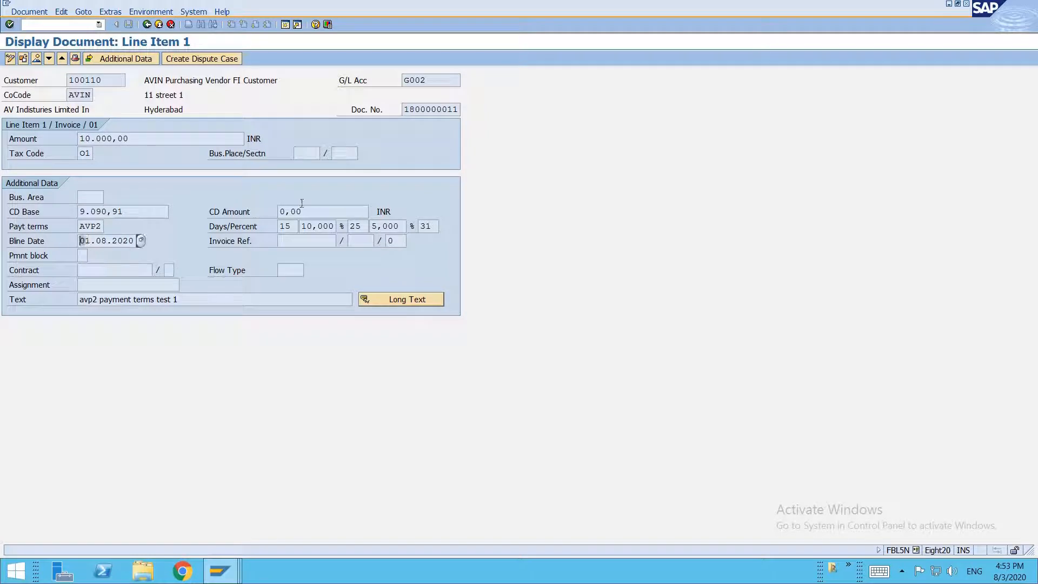
double_click(286, 225)
double_click(317, 225)
Return to the incoming payment's open items and compare the last item's discount percentage, cash discount and gross amount
key("alt+Tab")
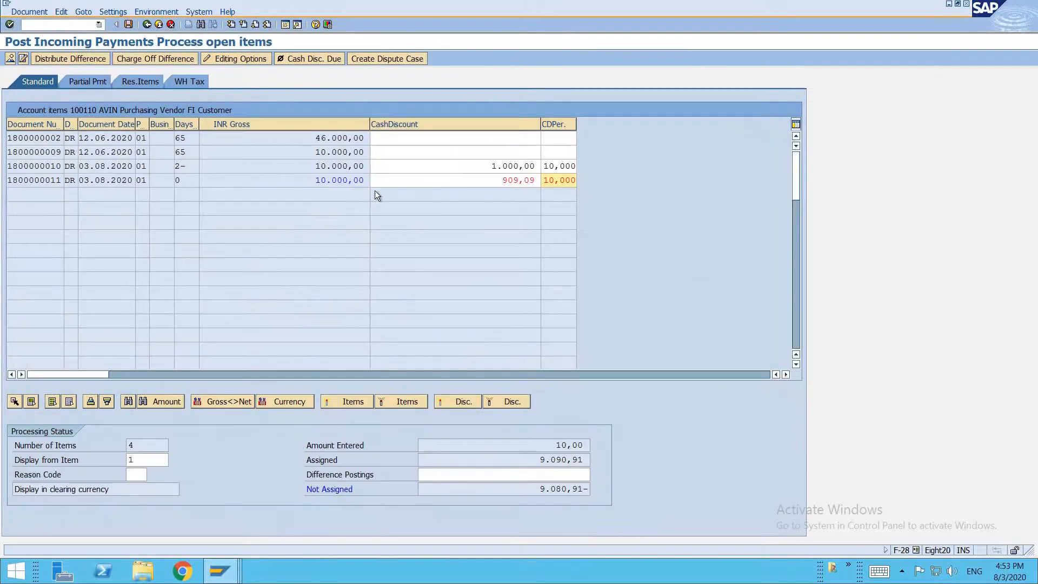
double_click(575, 181)
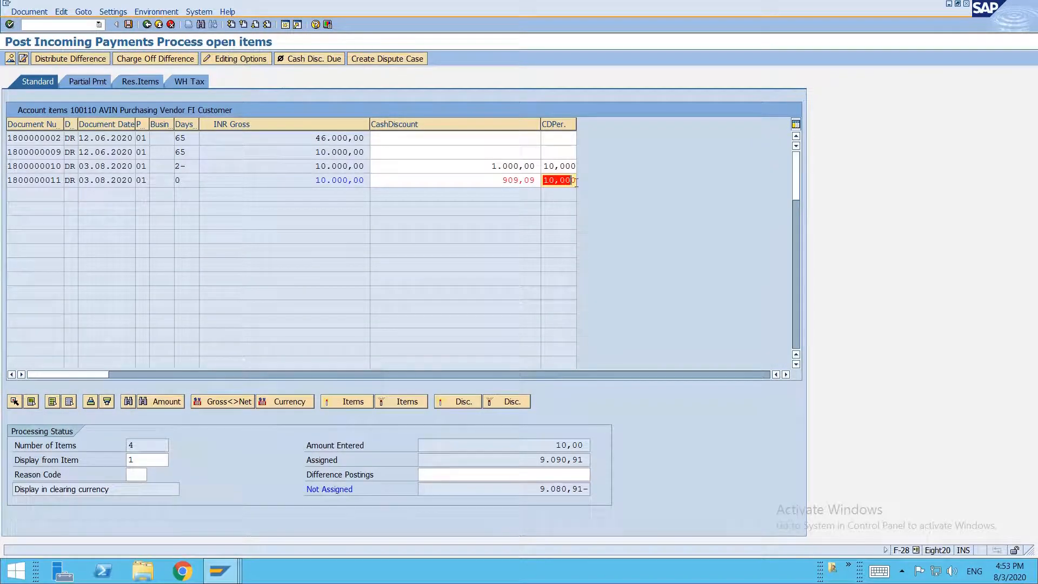
left_click_drag(502, 180, 535, 182)
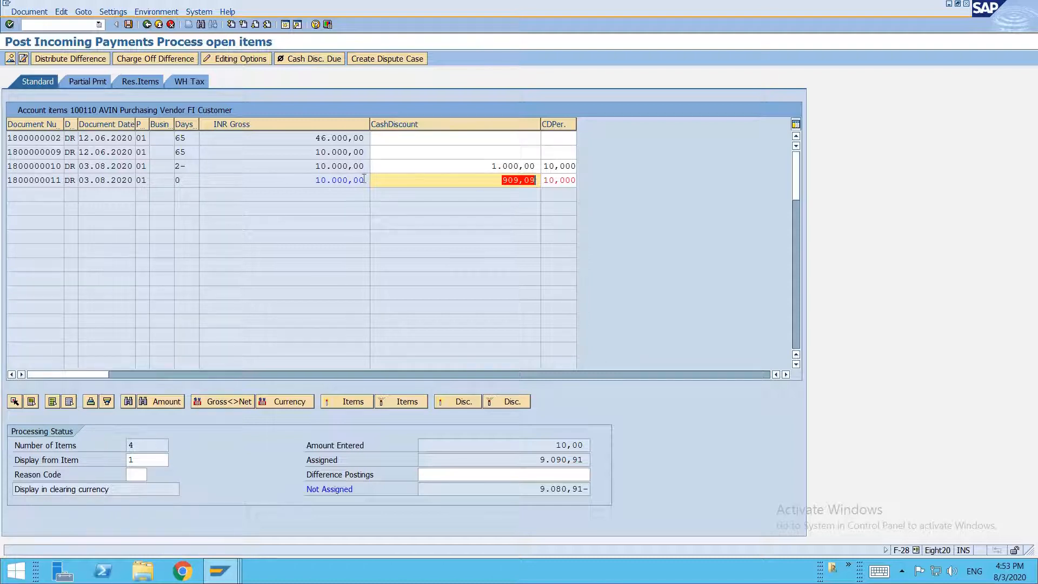
left_click_drag(364, 178, 307, 185)
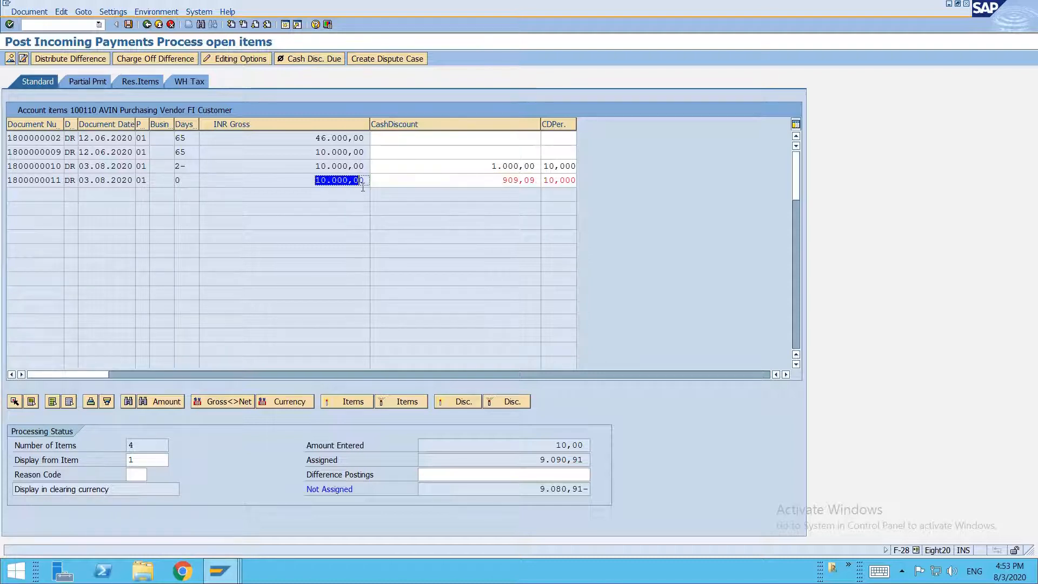
left_click(307, 185)
left_click_drag(493, 180, 536, 181)
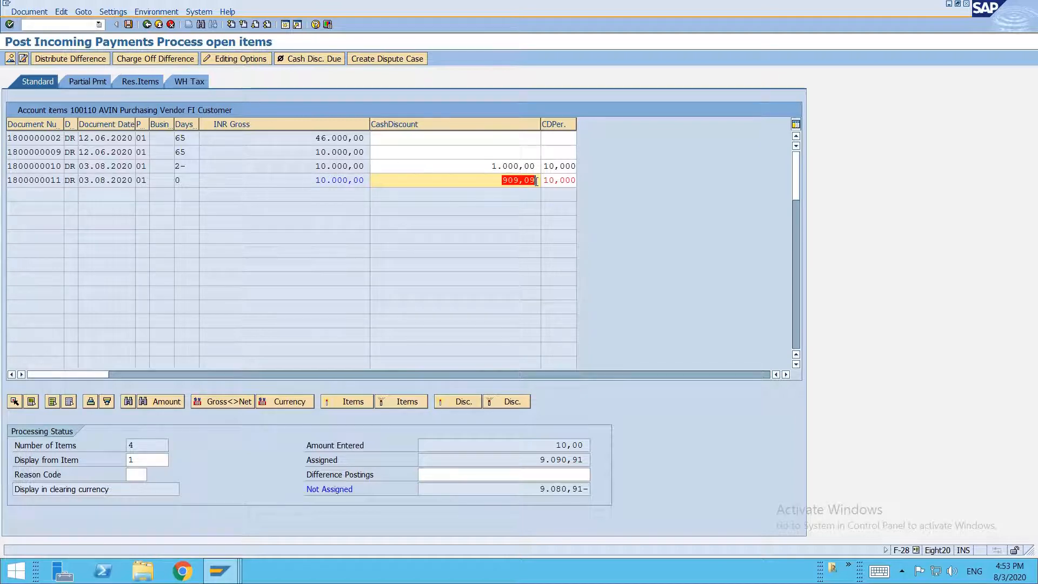
Check the sales and output tax amounts in the invoice's data entry view, and return to the payment's open items
mouse_move(219, 570)
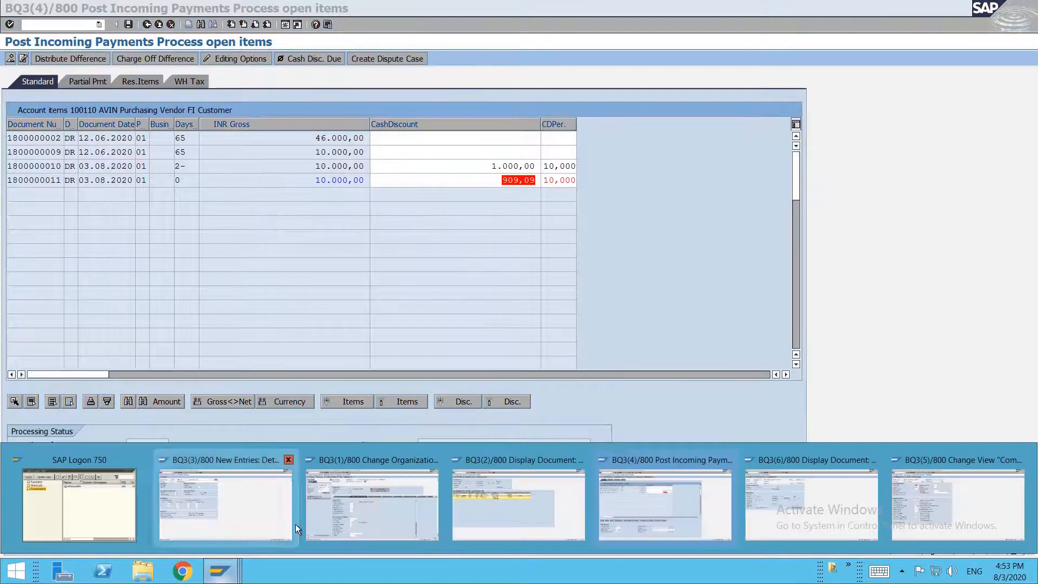
left_click(465, 519)
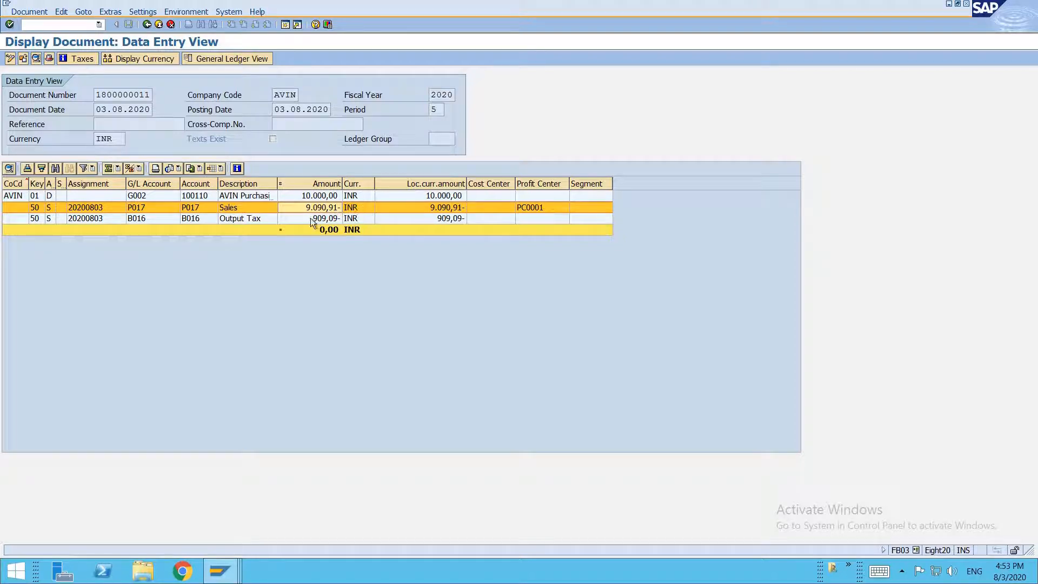
key("alt+Tab")
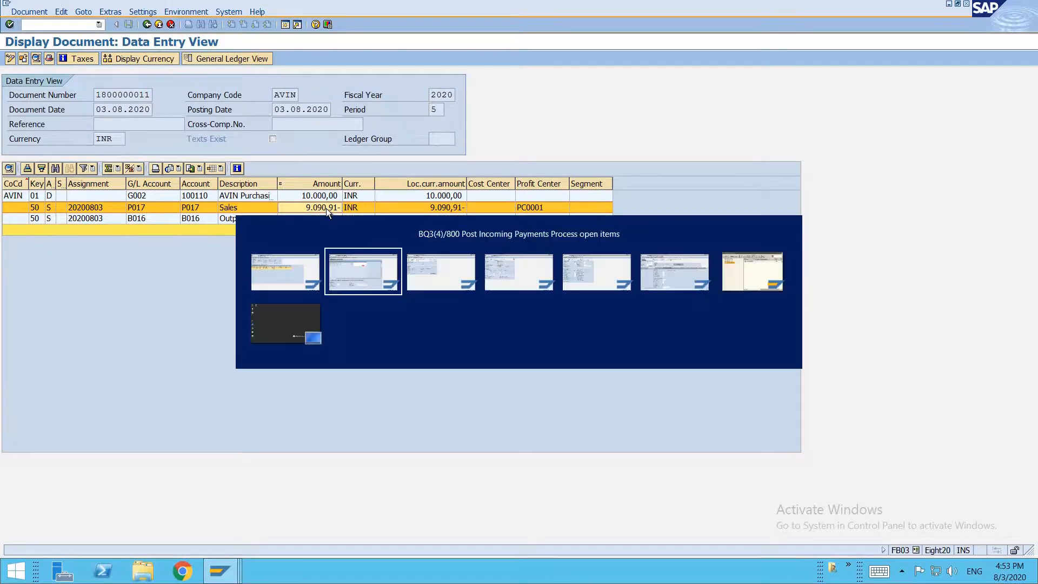
mouse_move(501, 180)
left_mouse_down()
mouse_move(534, 180)
mouse_move(504, 183)
left_mouse_up()
Exit the incoming payment without saving and restart Post Incoming Payments
key("F3")
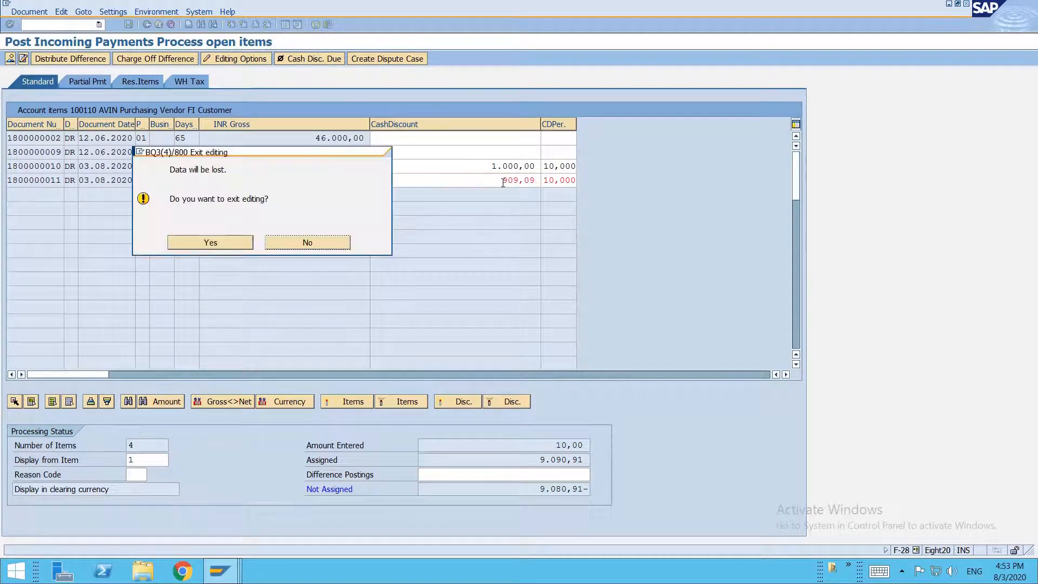
left_click(244, 241)
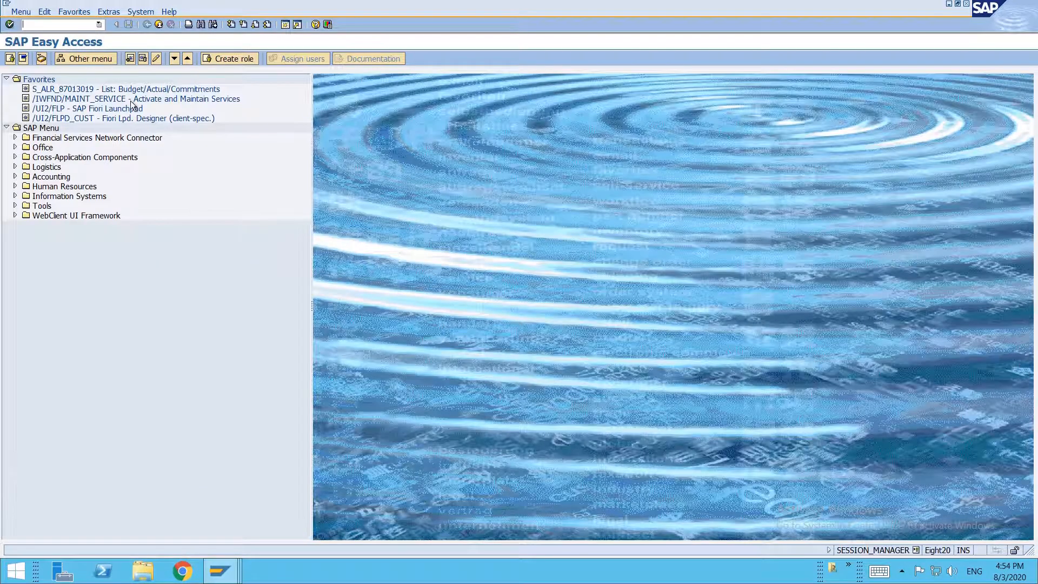
key("Down")
key("Down")
key("Return")
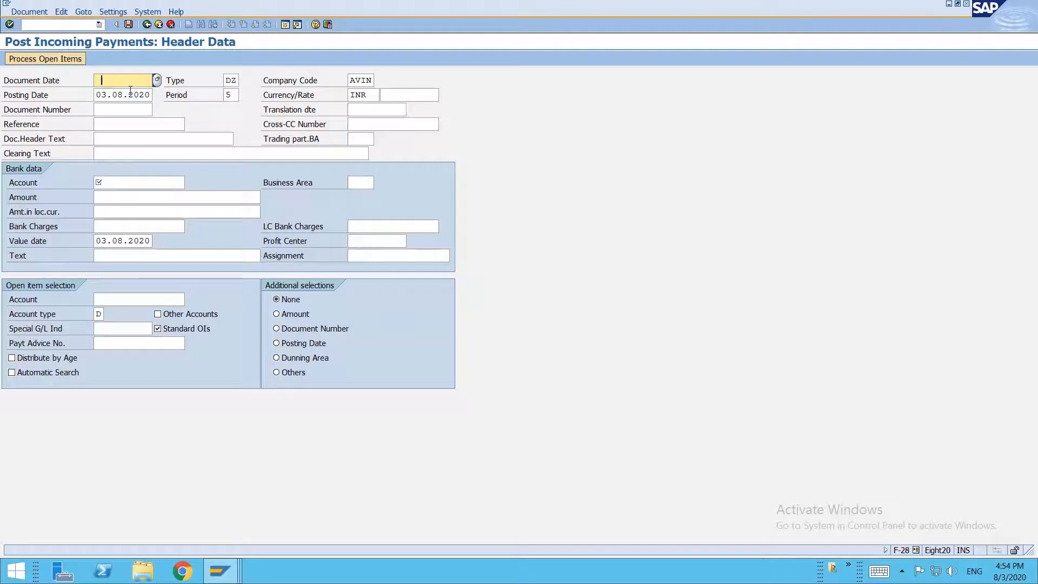
Set the document date and posting date of the incoming payment to 17.08.2020
left_click(130, 91)
left_click(105, 78)
key("BackSpace")
type("17082020")
key("Return")
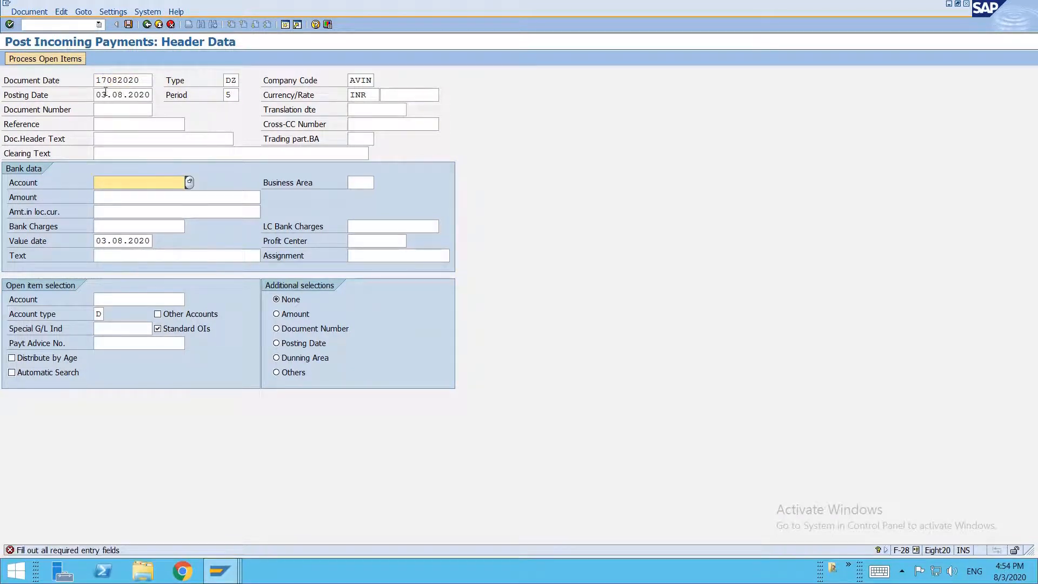
left_click(106, 92)
type("17")
key("Return")
Enter the bank account, an amount of 10 and the customer account number, and process the customer's open items
type("C010")
key("Tab")
type("10")
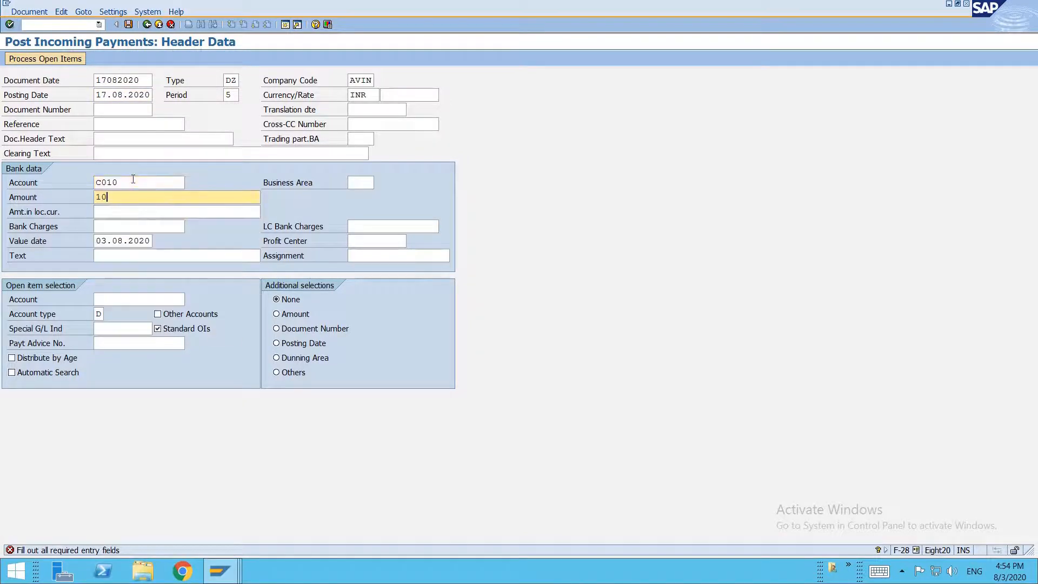
left_click(154, 300)
type("100110")
key("Return")
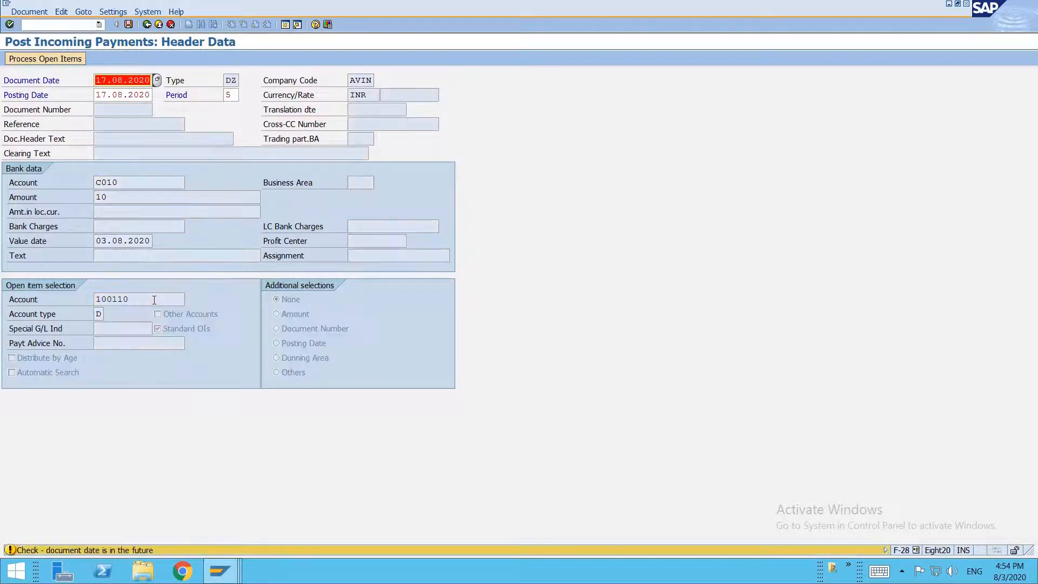
key("Return")
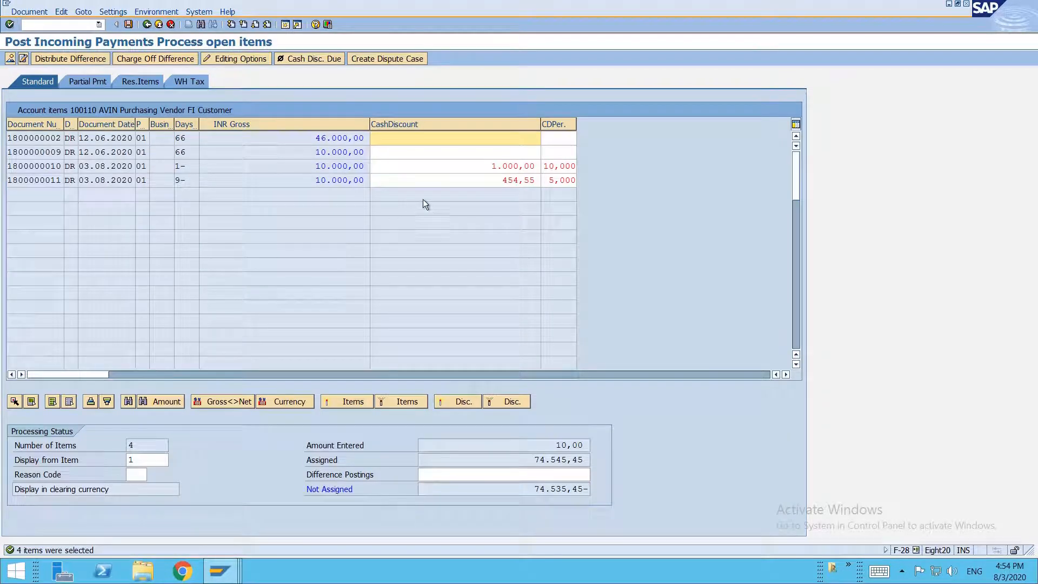
Examine the last open item's discount percentage and cash discount for the 17.08.2020 posting, and leave the payment
left_click(573, 181)
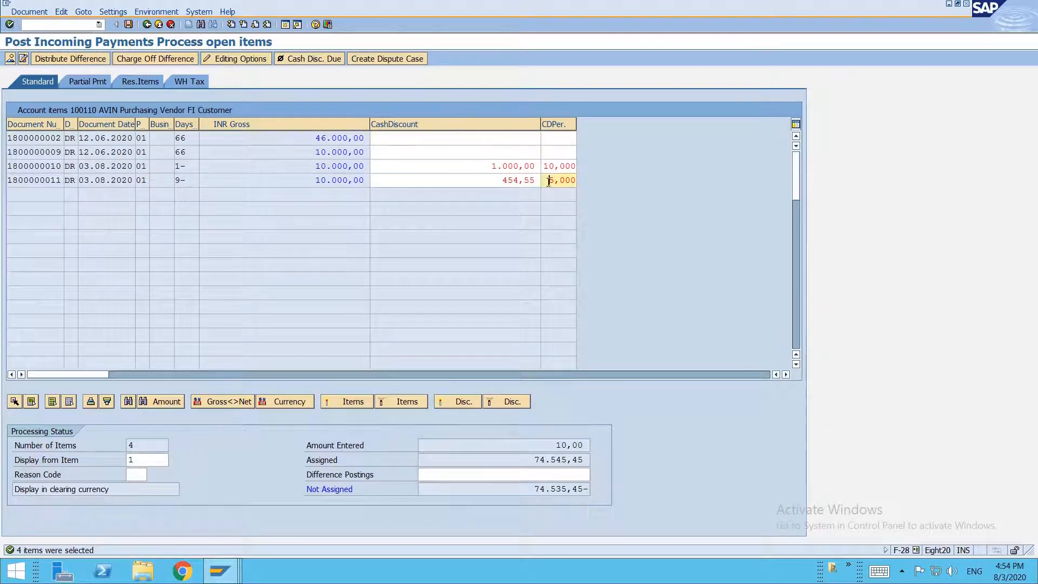
double_click(573, 181)
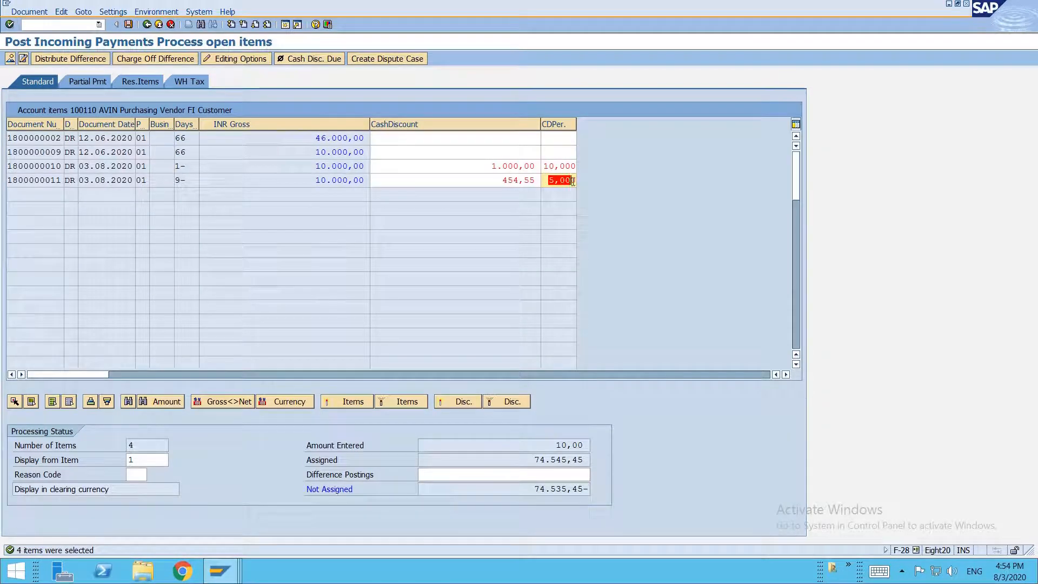
double_click(496, 181)
left_click(504, 180)
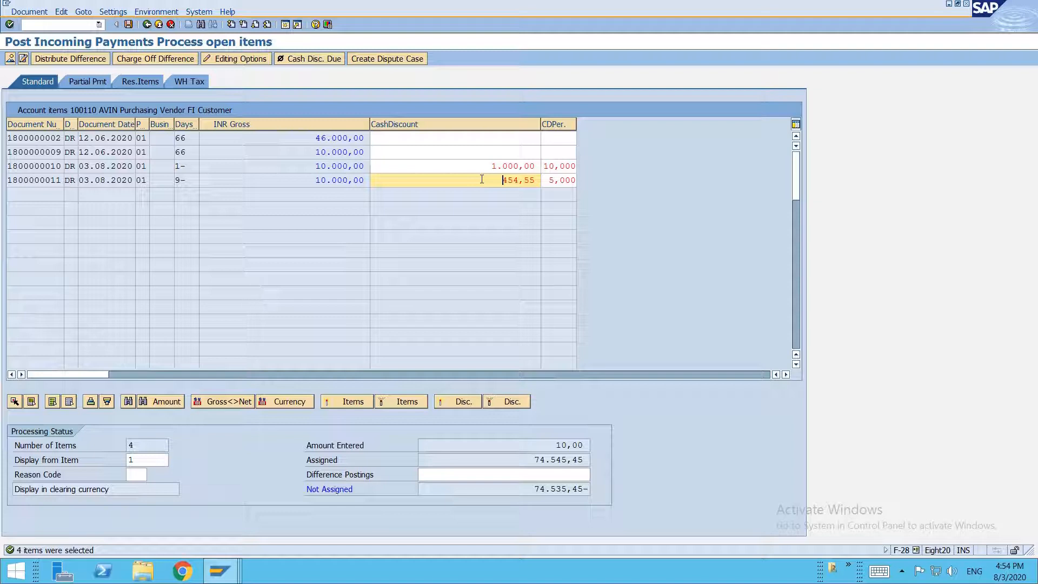
left_click_drag(482, 179, 532, 175)
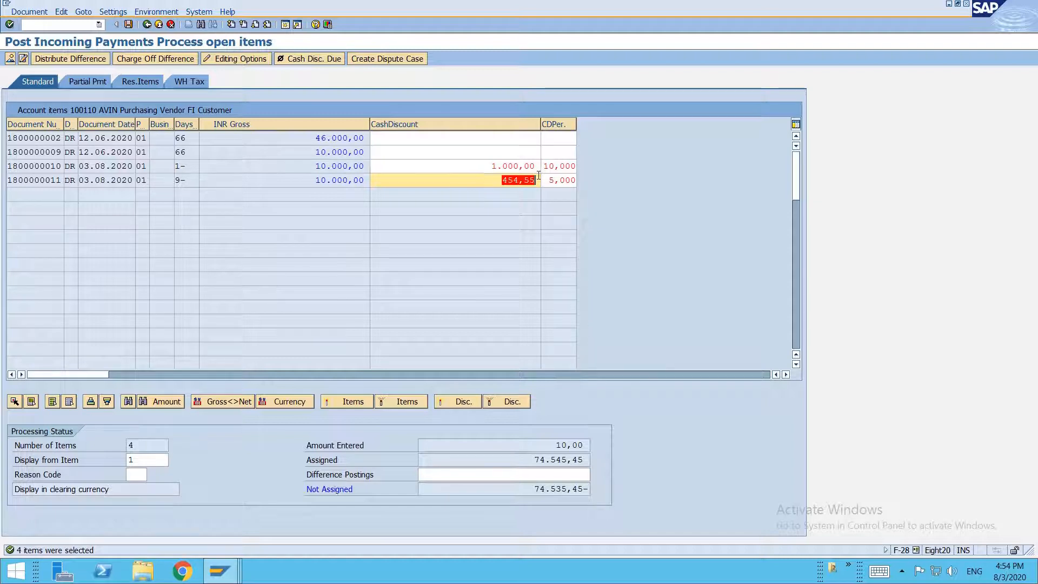
left_click(492, 178)
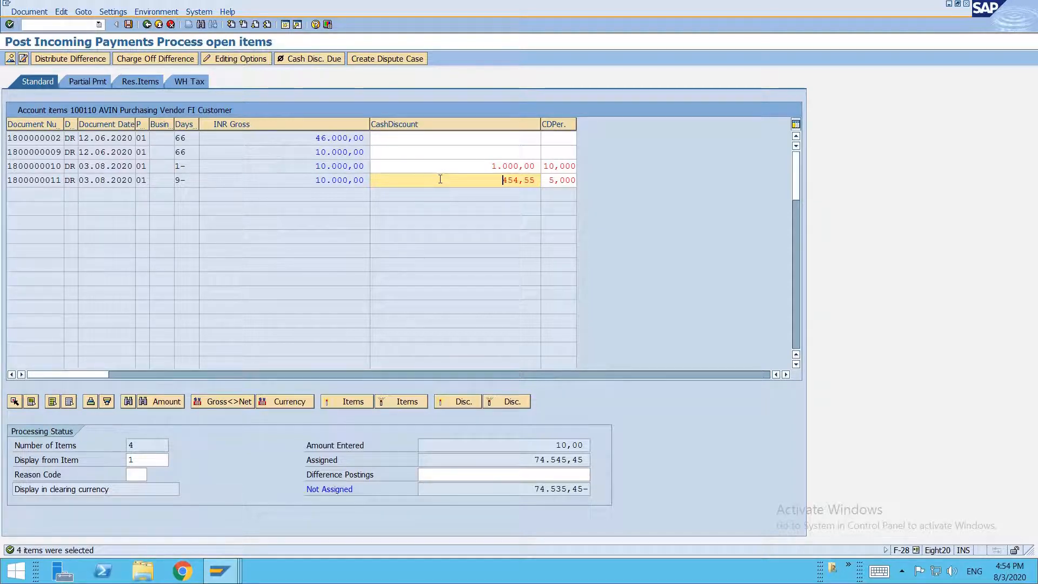
key("F3")
key("Return")
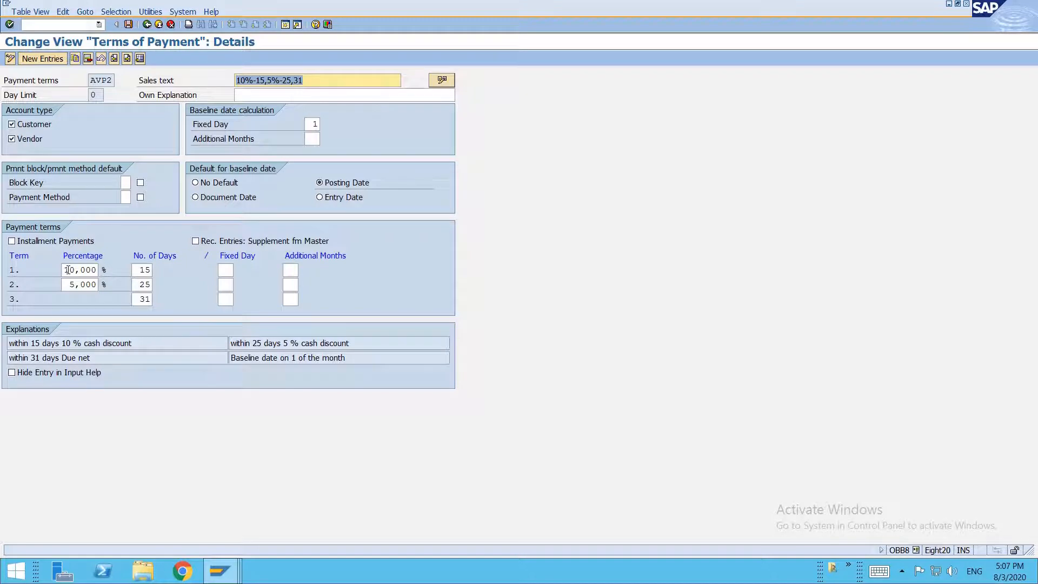
Review the first discount term of AVP2 and start a new terms of payment entry with the key AVP3
double_click(142, 270)
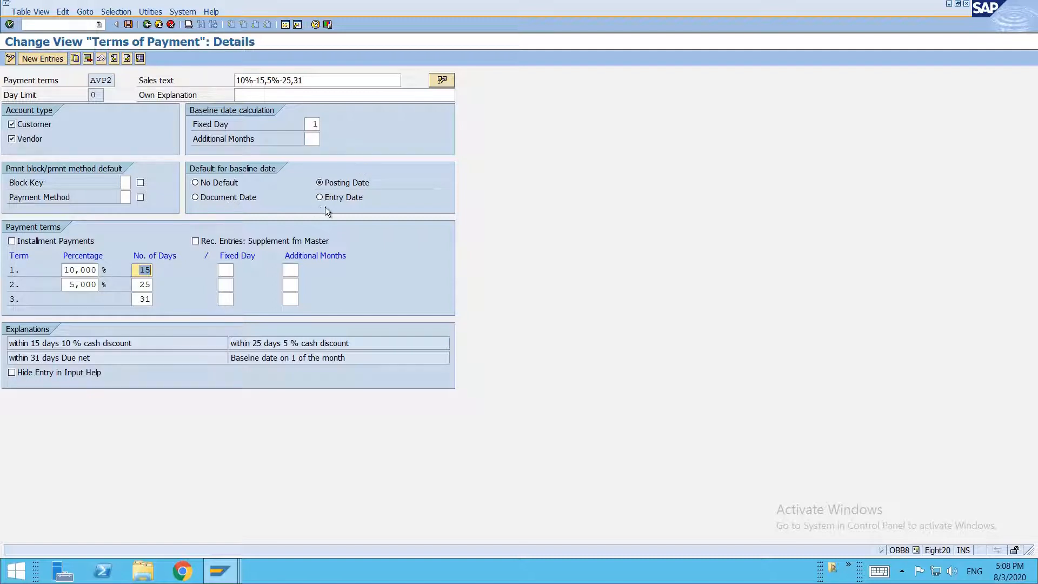
left_click(101, 96)
left_click(36, 60)
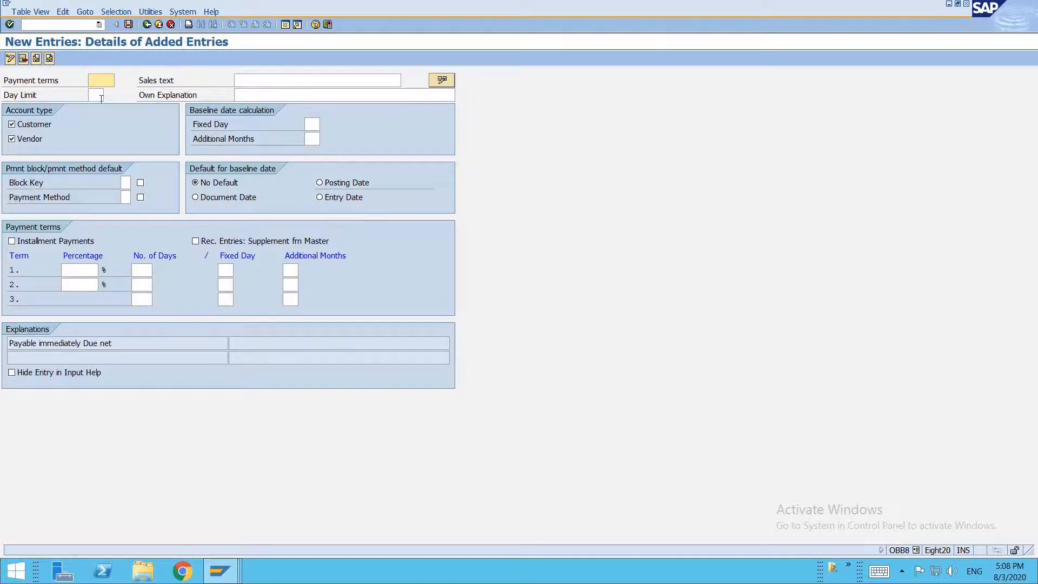
type("AVP")
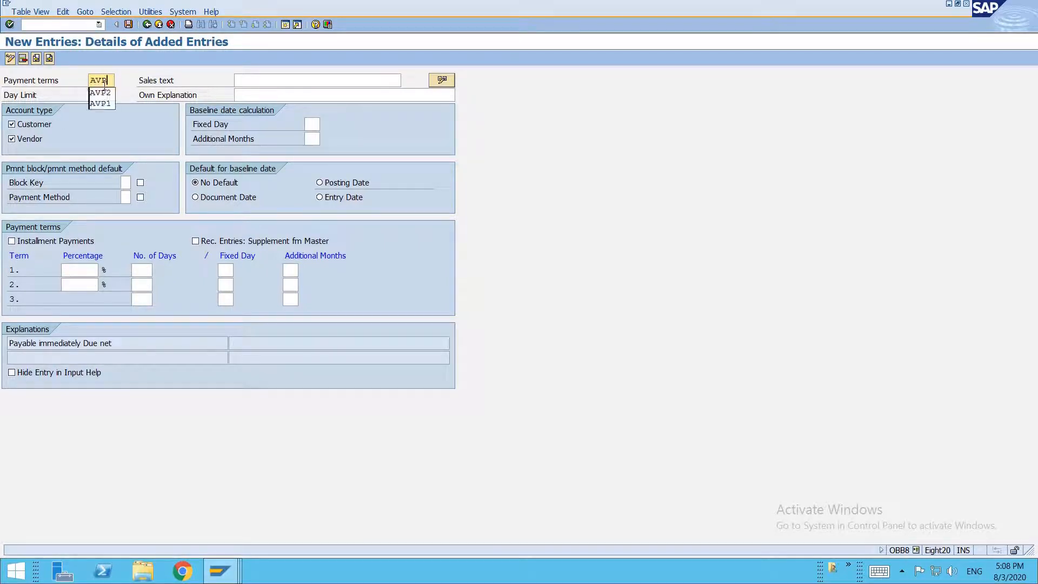
type("#")
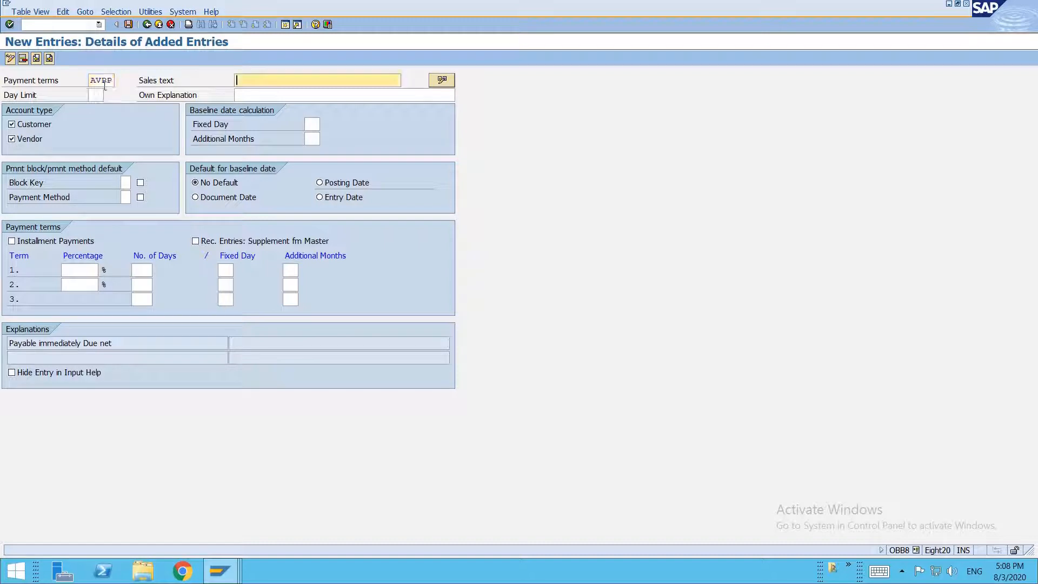
key("shift+Tab")
key("Right")
key("BackSpace")
type("3")
Set the day limit of payment terms AVP3 to 20
left_click(97, 94)
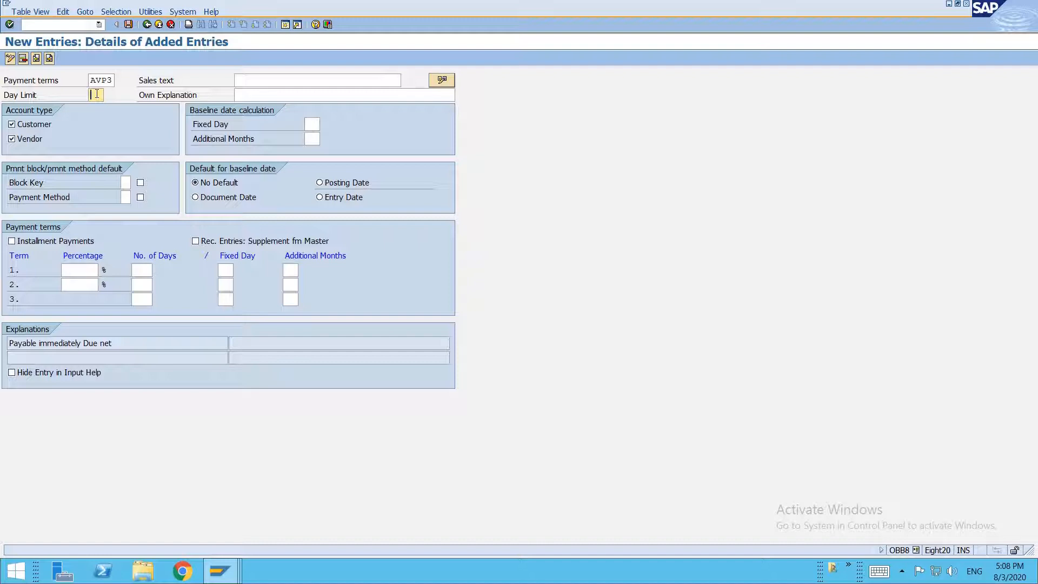
type("15")
key("BackSpace")
type("0")
left_click_drag(91, 82, 107, 96)
type("20")
left_click_drag(89, 80, 125, 84)
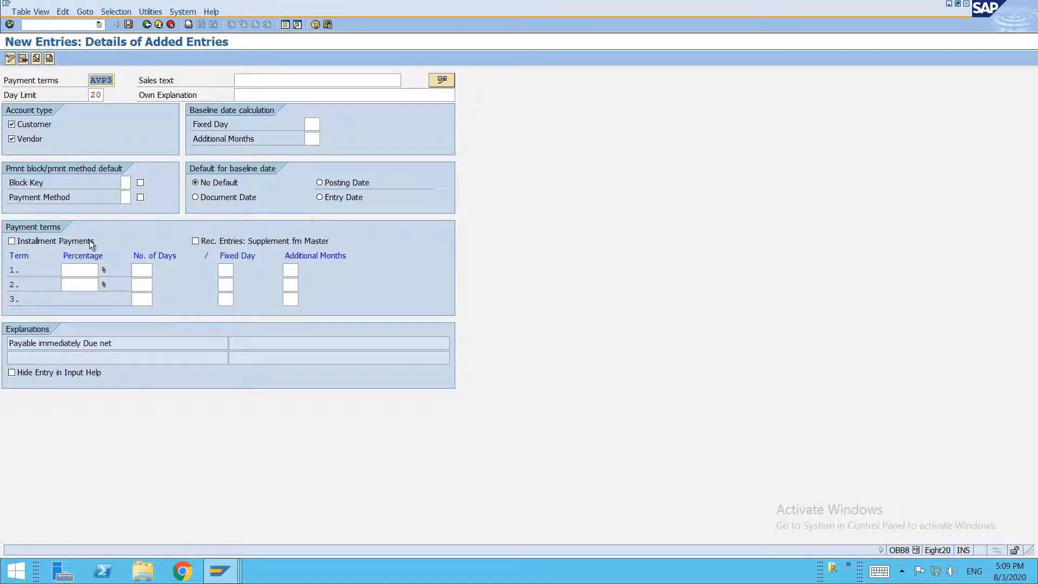
Set the day limit of payment terms AVP3 to 15
left_click(91, 95)
left_click_drag(109, 96, 121, 98)
type("31")
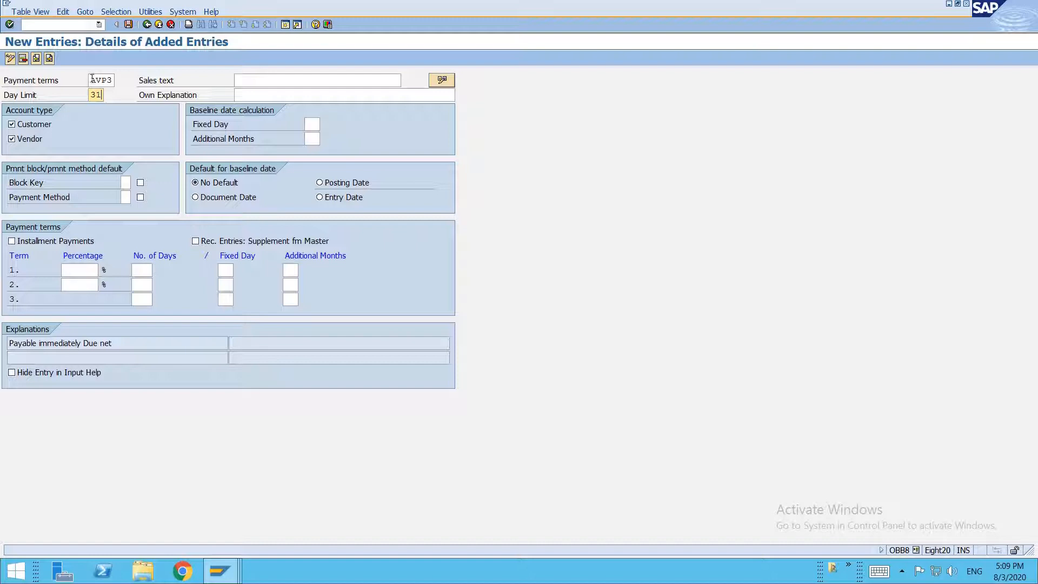
left_click_drag(89, 95, 106, 97)
type("15")
key("BackSpace")
key("BackSpace")
type("31")
Enter the sales text "10%, 5%" and default the baseline date to the posting date
left_click(241, 78)
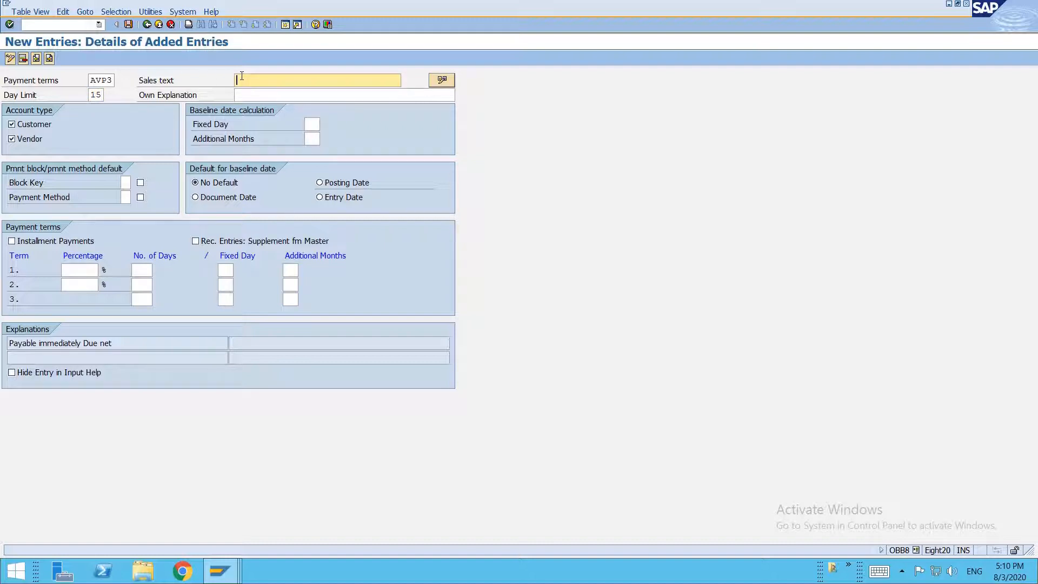
type("10%")
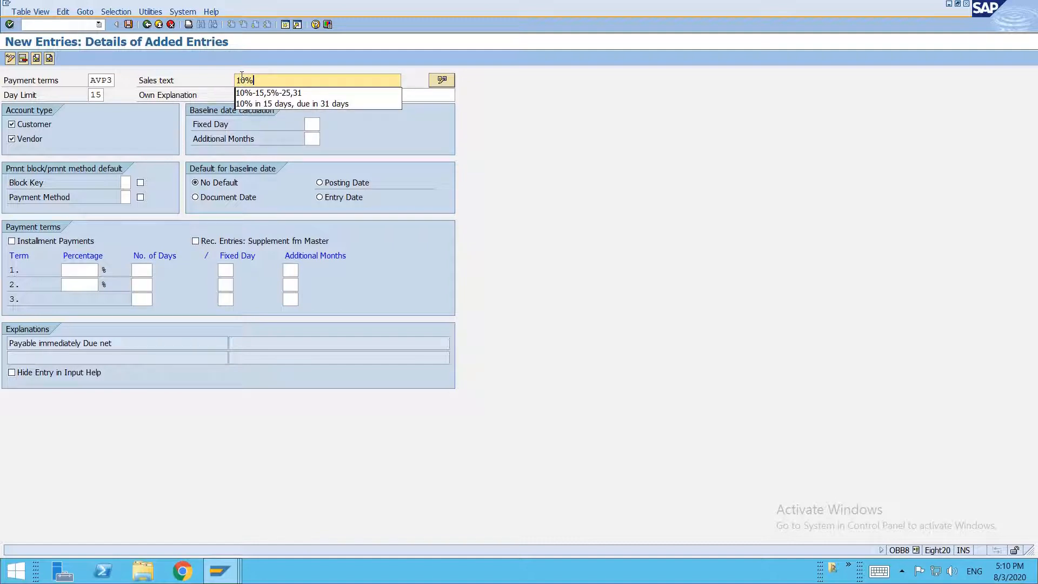
type(", 5%")
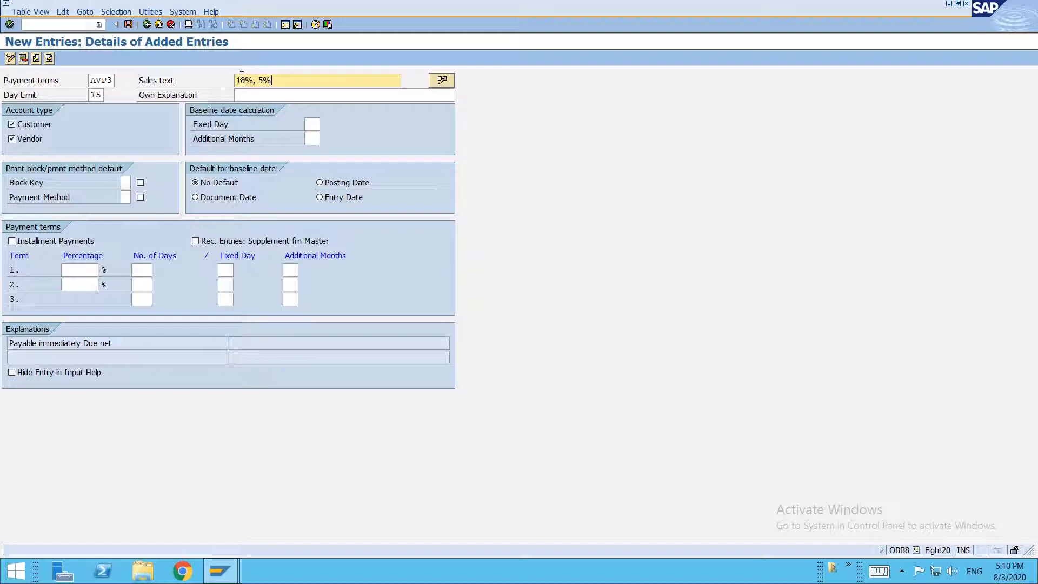
left_click(317, 125)
left_click(318, 140)
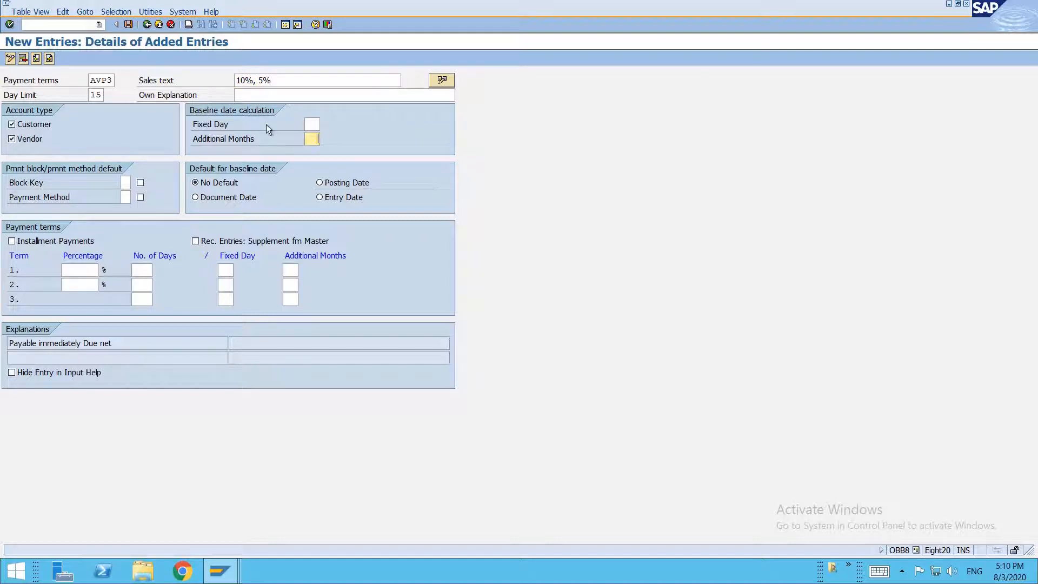
left_click(325, 182)
Define the first discount term as 10 percent with fixed day 31 and no additional months
left_click(79, 268)
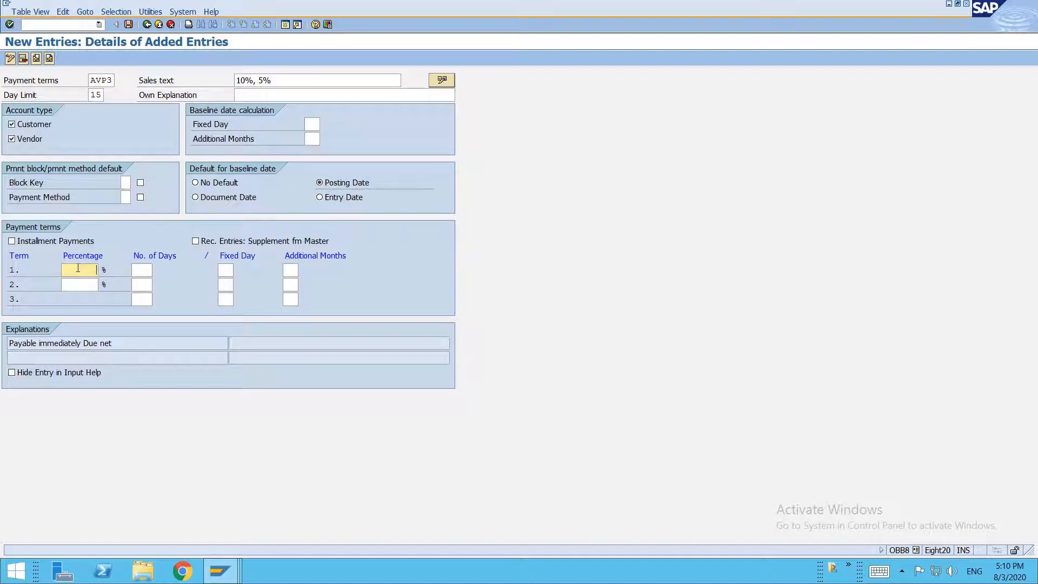
type("10")
left_click(226, 271)
type("31")
left_click(295, 266)
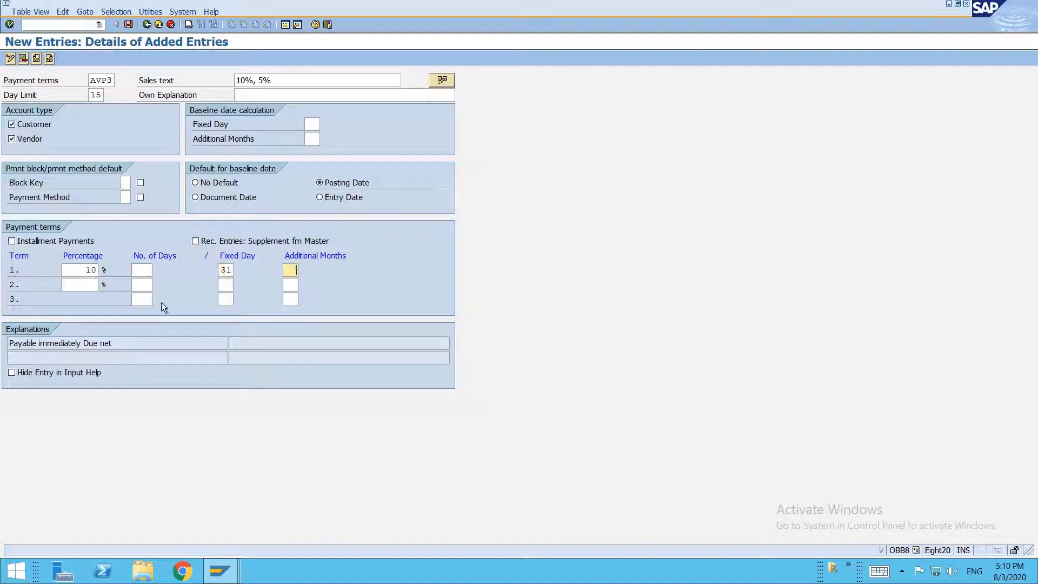
Define the second discount term as 5 percent with fixed day 15 and 1 additional month
left_click(79, 285)
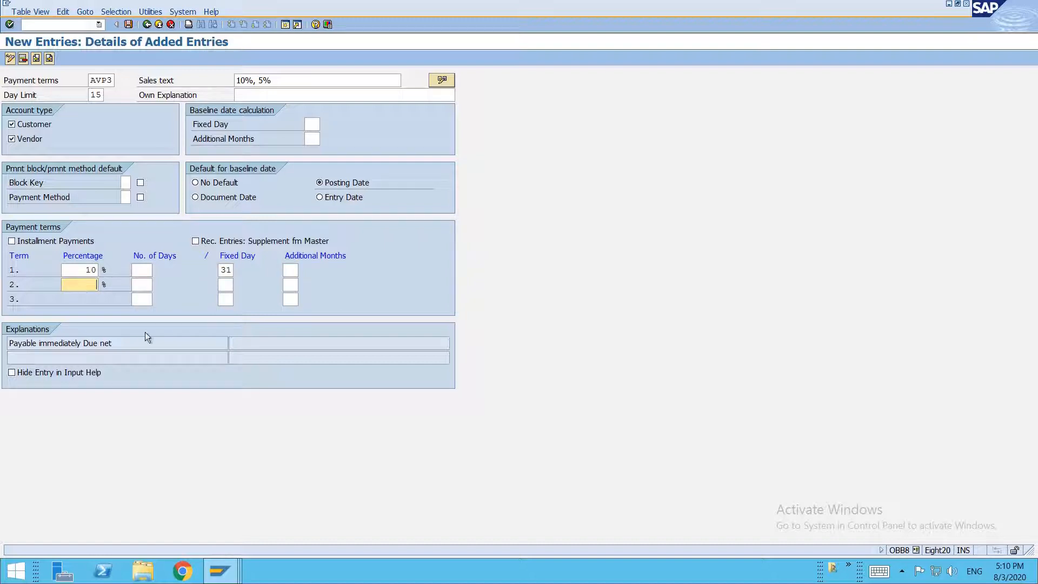
type("5")
left_click(226, 286)
type("15")
key("Tab")
type("1")
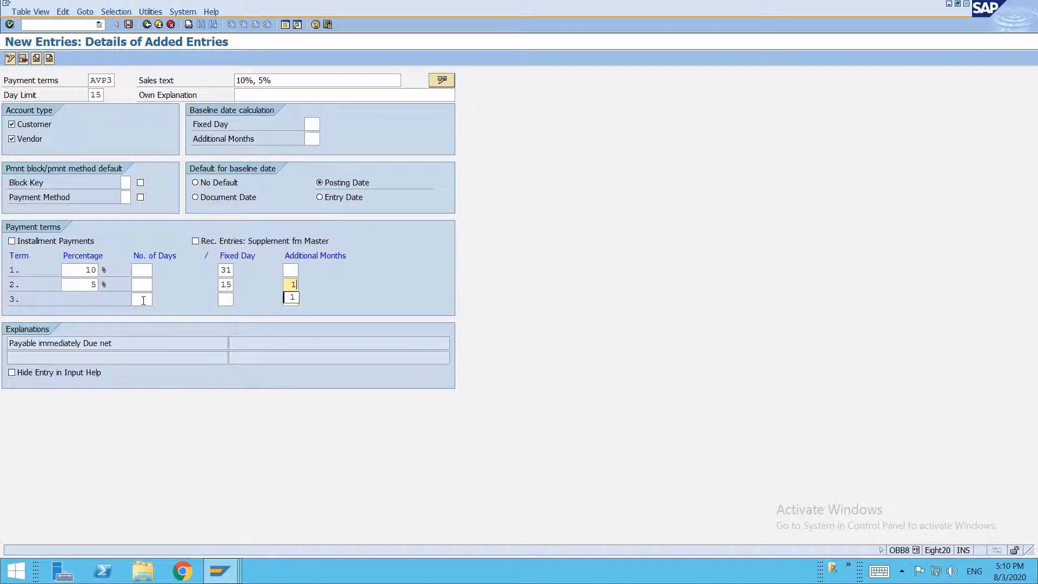
Set the third term to fixed day 31 with 1 additional month and update the explanations
left_click(225, 299)
type("31")
key("Tab")
type("1")
key("Return")
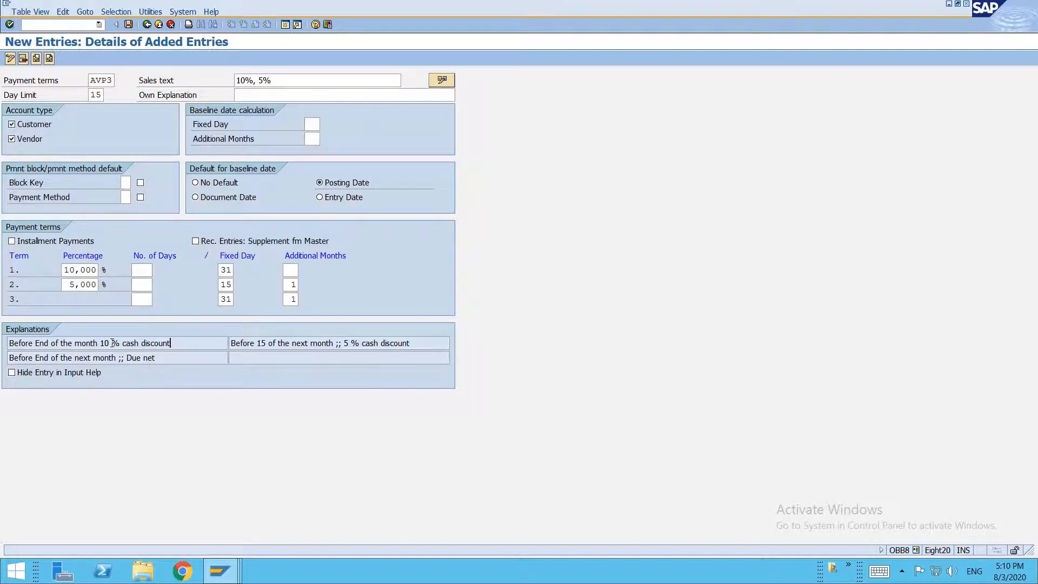
Review the explanations for both cash discounts and the net due date, along with the day limit
left_click_drag(98, 342, 147, 343)
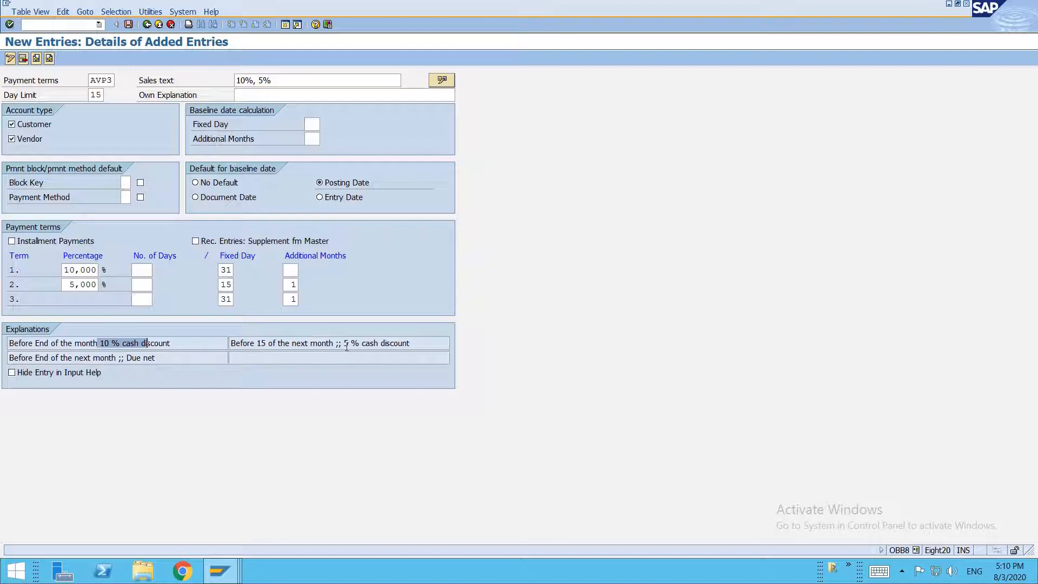
left_click_drag(346, 343, 411, 342)
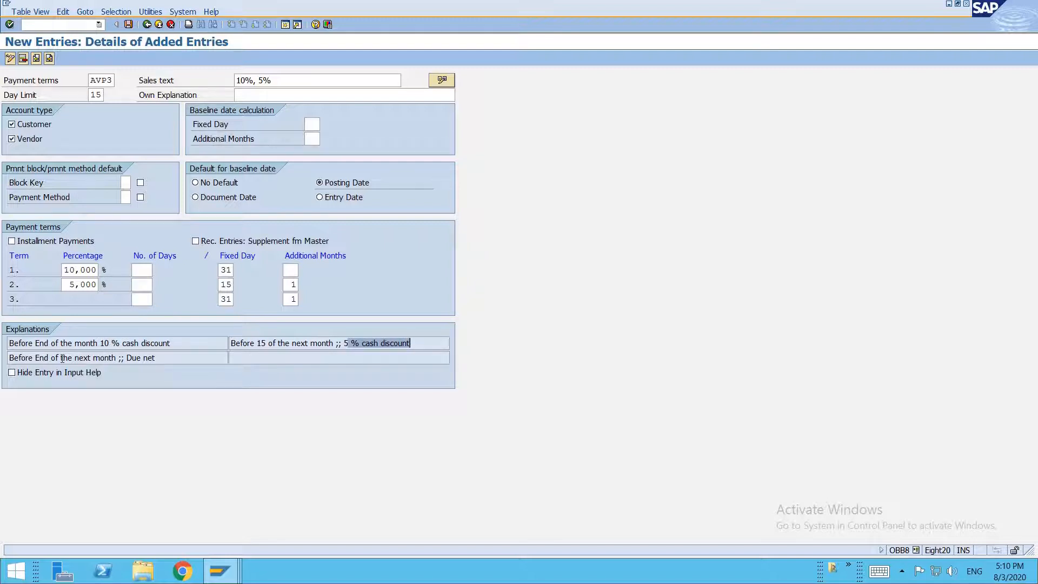
left_click_drag(126, 357, 159, 359)
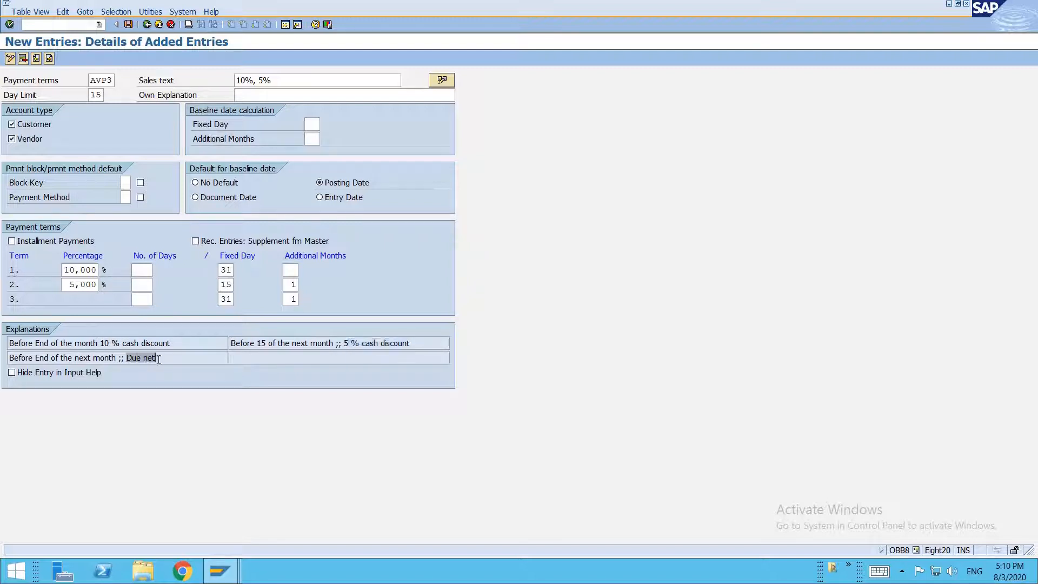
left_click(163, 359)
left_click_drag(91, 95, 106, 95)
Replace the sales text with "10% 31, 5% 15, 31" and save payment terms AVP3
left_click_drag(277, 80, 202, 68)
key("BackSpace")
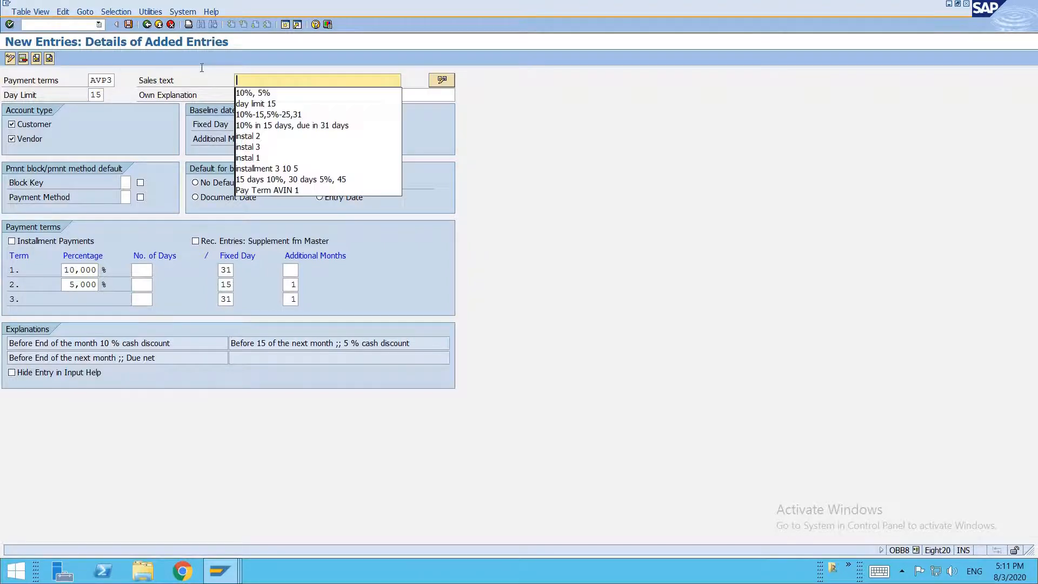
left_click(276, 80)
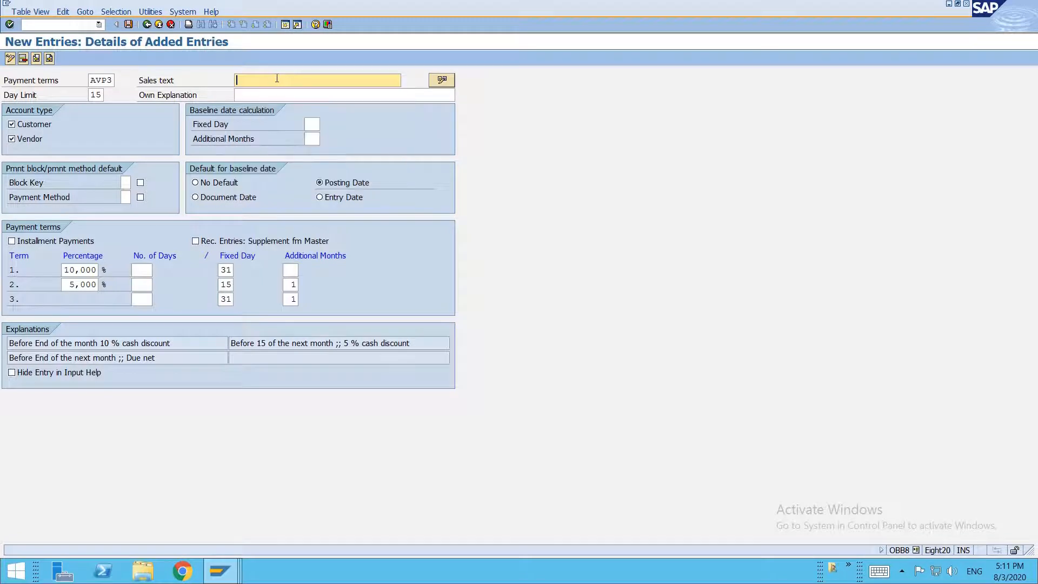
type("1")
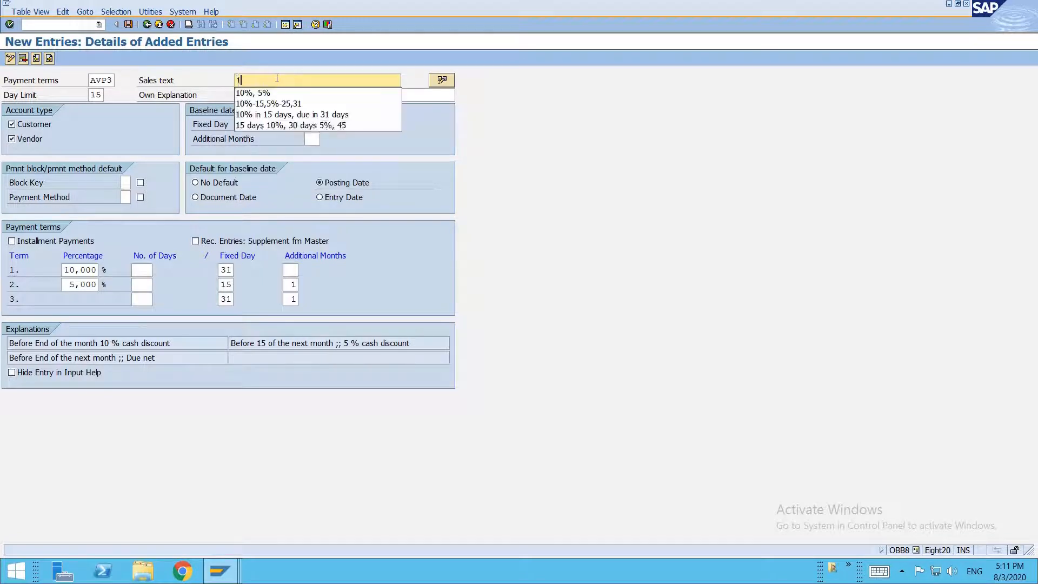
type("0% 31")
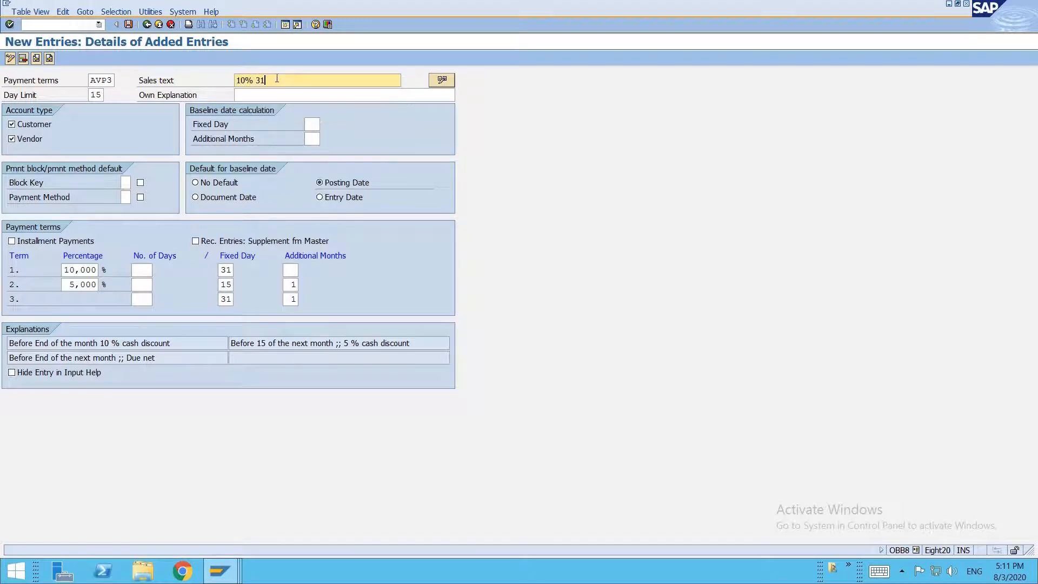
type(", 5% 15, 31")
key("ctrl+s")
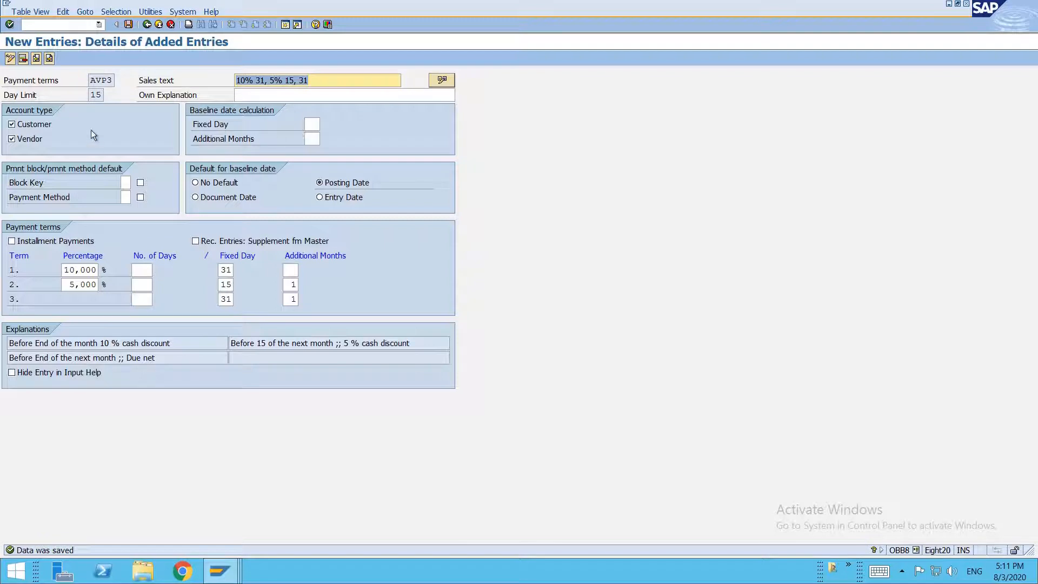
left_click_drag(92, 95, 102, 96)
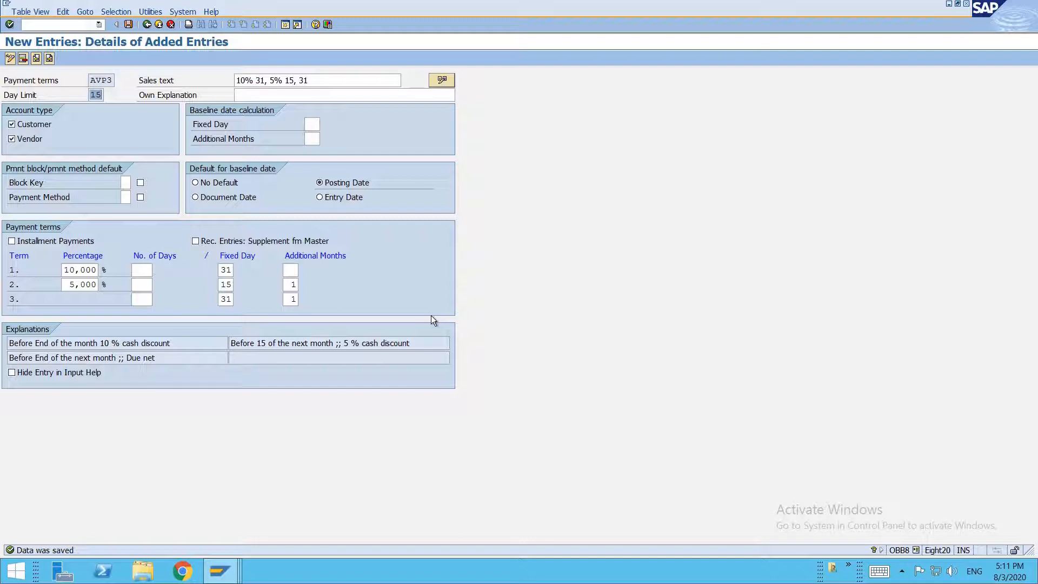
Switch to the session displaying the customer document and return to the Customer Line Item Display selection
left_click(375, 575)
left_click(225, 571)
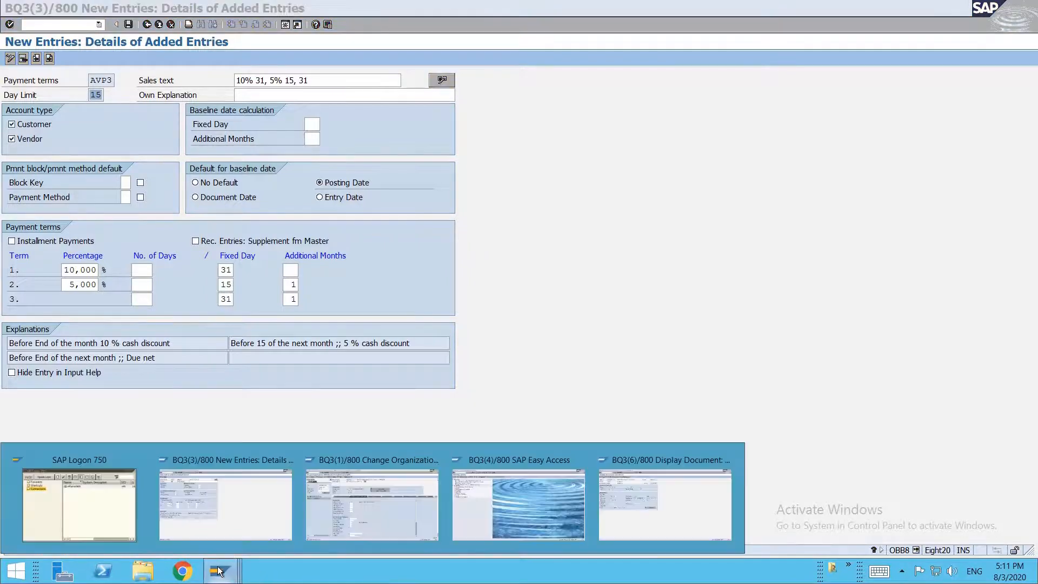
left_click(609, 476)
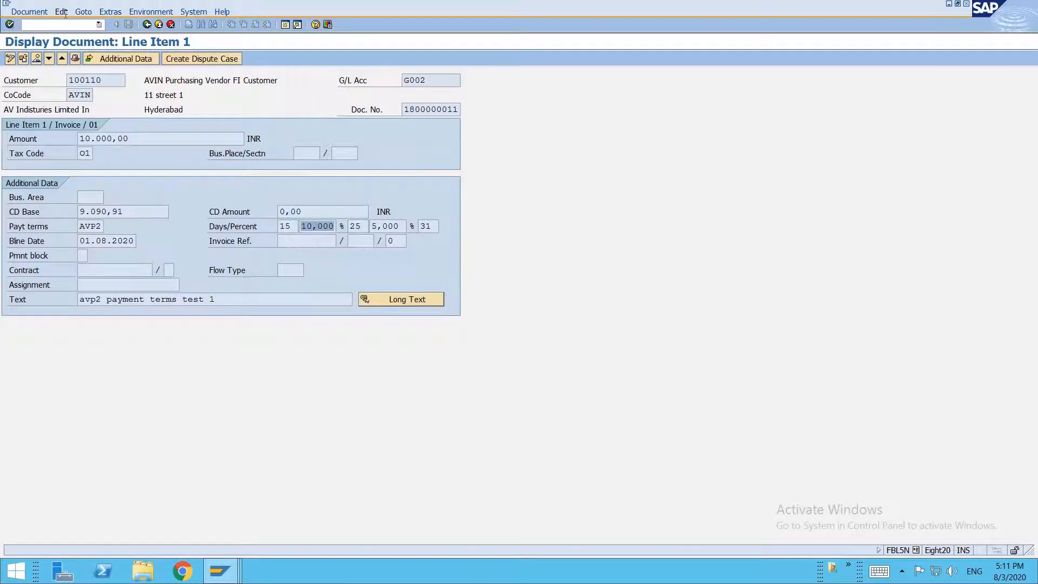
left_click(224, 575)
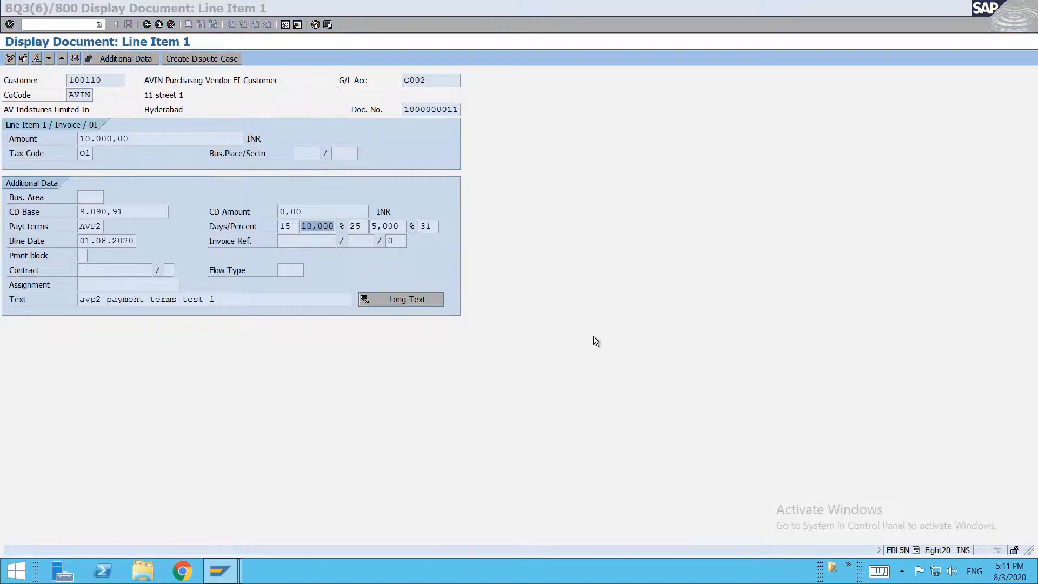
left_click(595, 332)
key("F3")
key("F3")
Start vendor invoice entry with transaction FB60 in the SAP Easy Access session
left_click(220, 571)
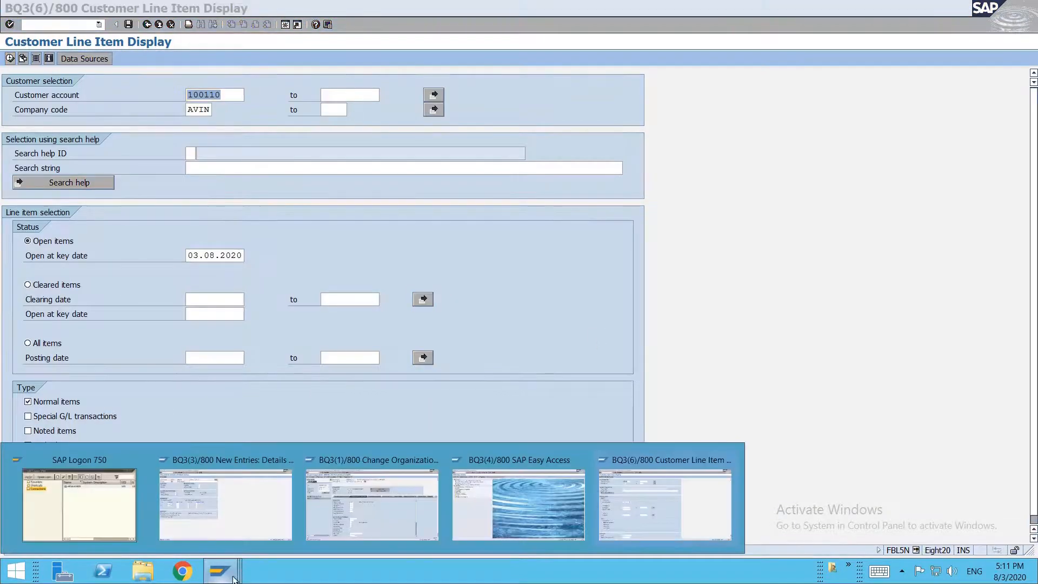
left_click(511, 497)
type("fb60")
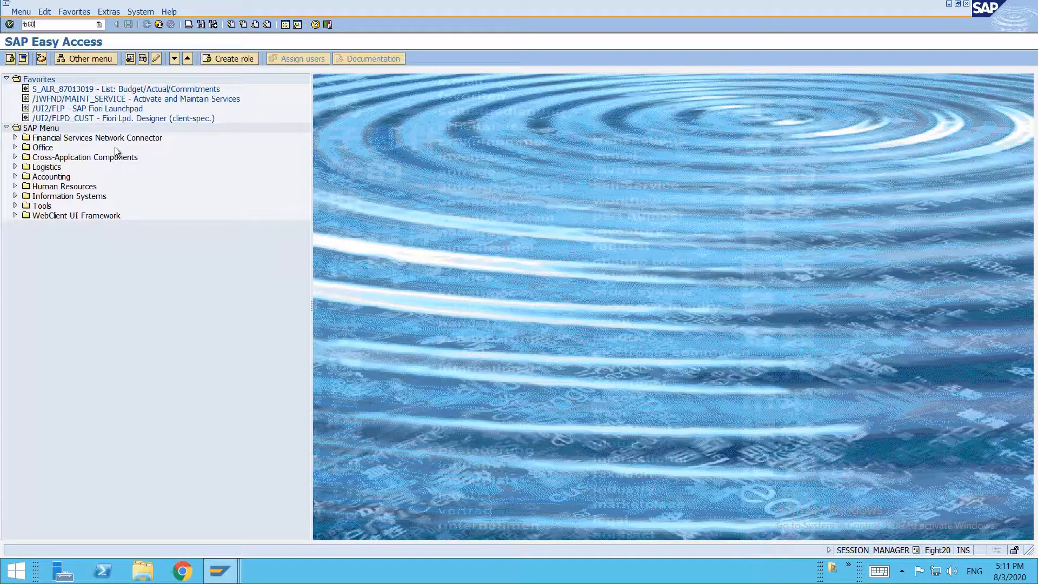
key("Return")
Enter the vendor account number and the invoice date 03.08.2020 in the invoice header
type("300030")
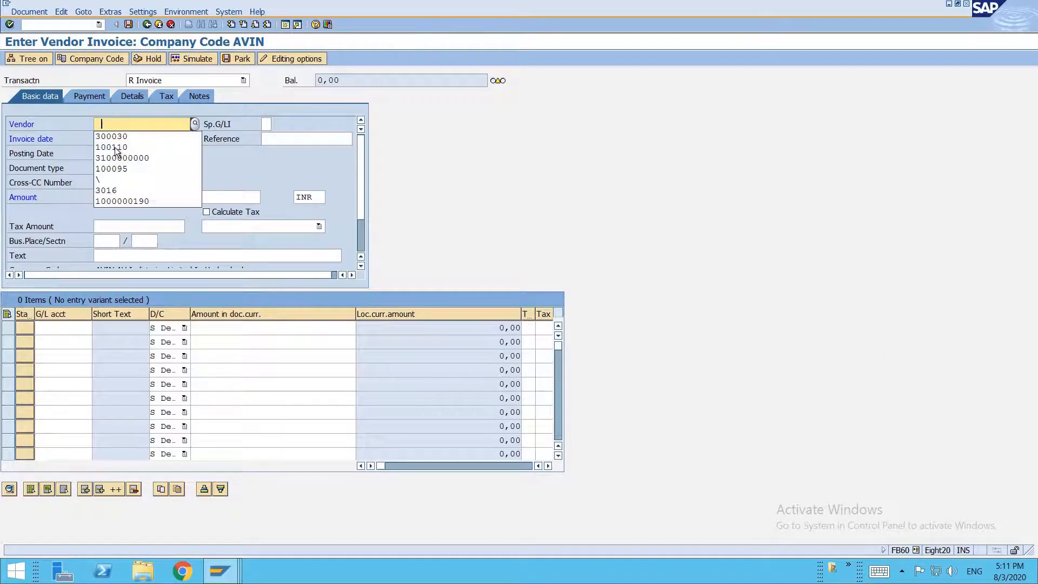
key("Tab")
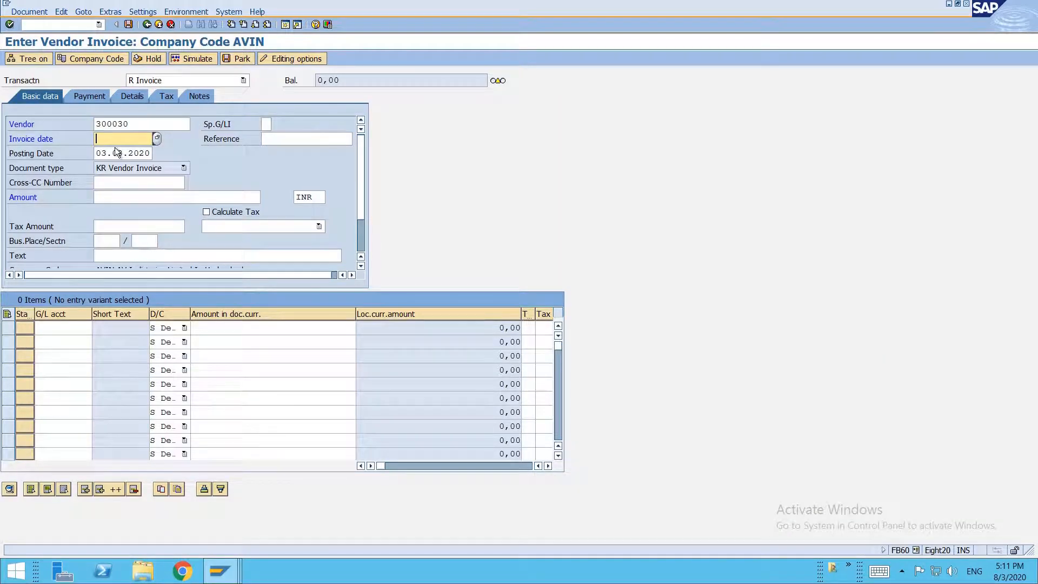
type("03082020")
key("Tab")
key("Tab")
left_click_drag(137, 138, 83, 138)
Enter the reference "AVP3 15 test 1" and an invoice amount of 10000 INR
left_click(269, 141)
type("AVP3 15 ")
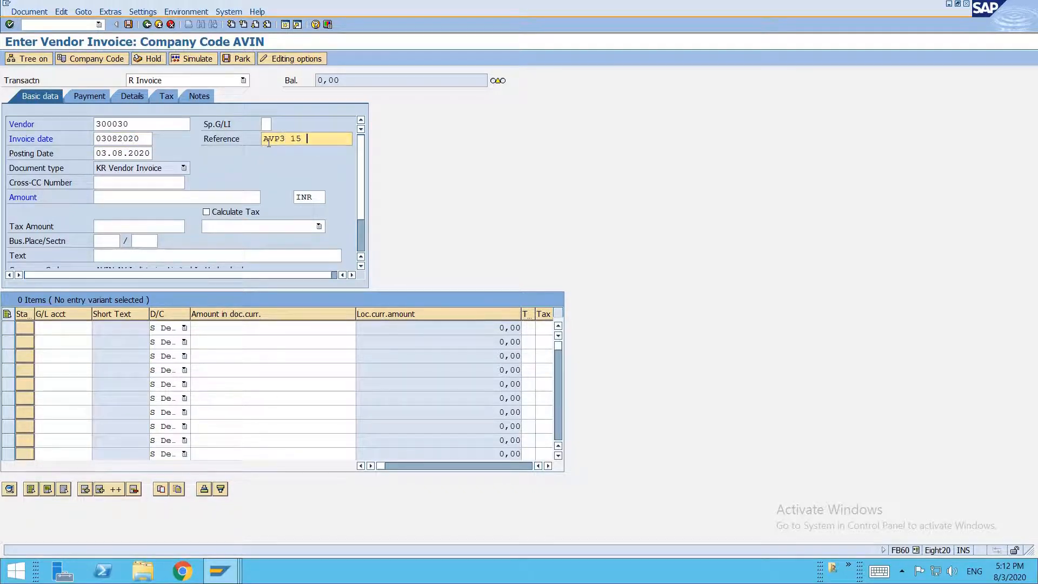
type("test 1")
left_click(171, 198)
type("10000")
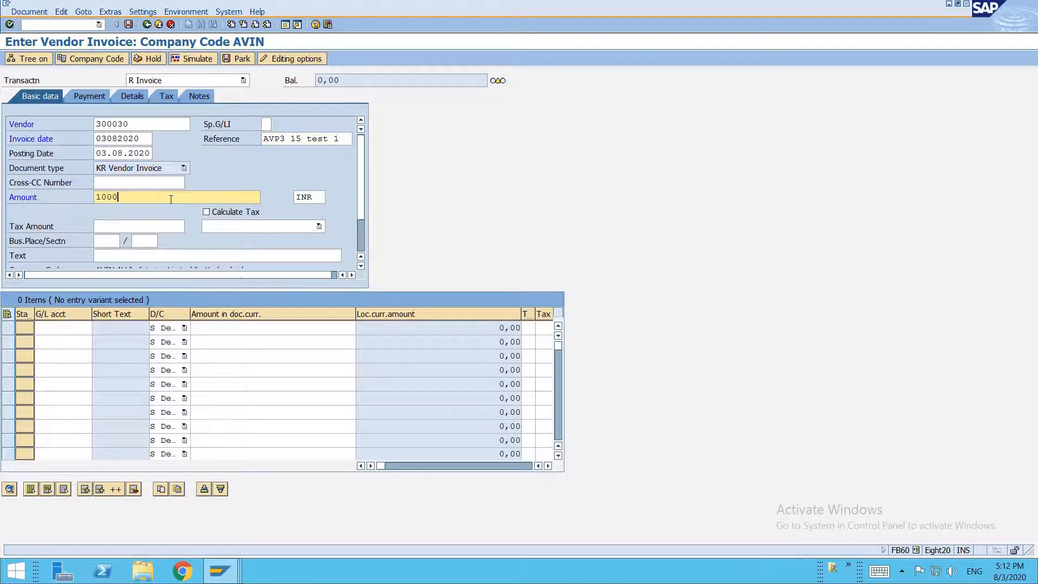
Add a debit line item for the expense G/L account with an amount of 10000 and tax code I2
left_click(57, 328)
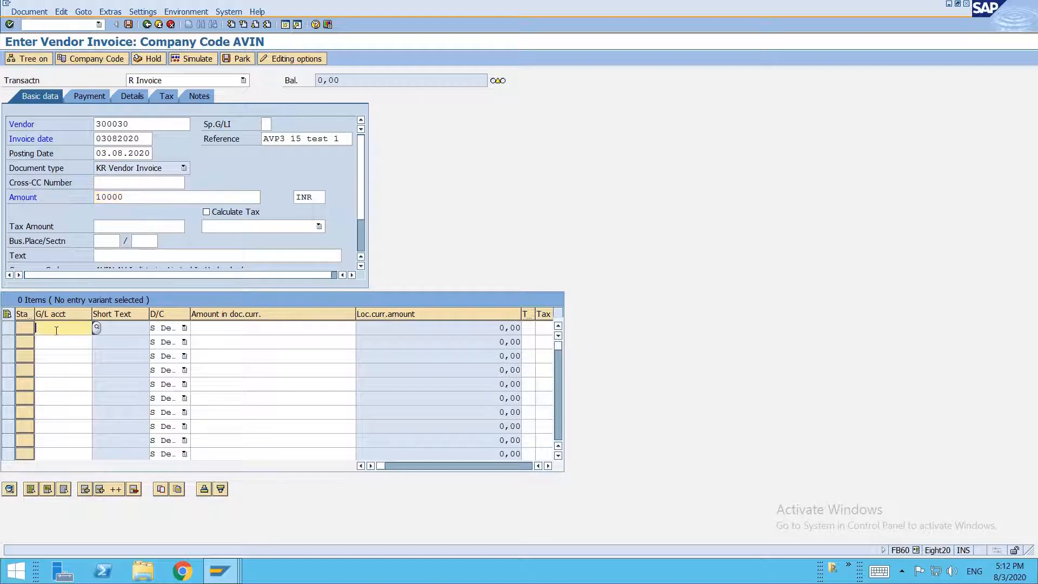
type("p039")
key("Tab")
key("Tab")
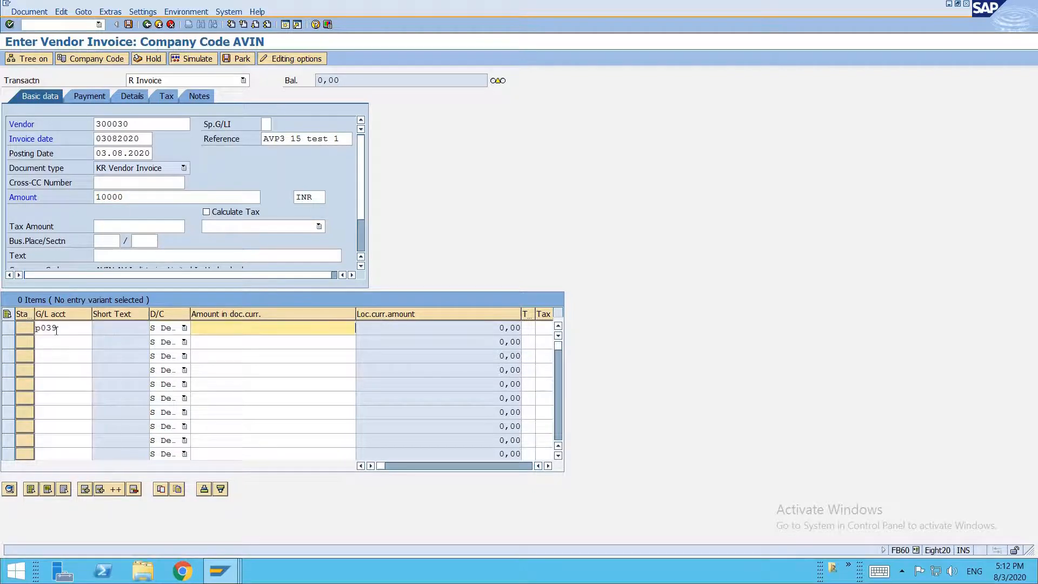
key("Return")
key("Tab")
type("I2")
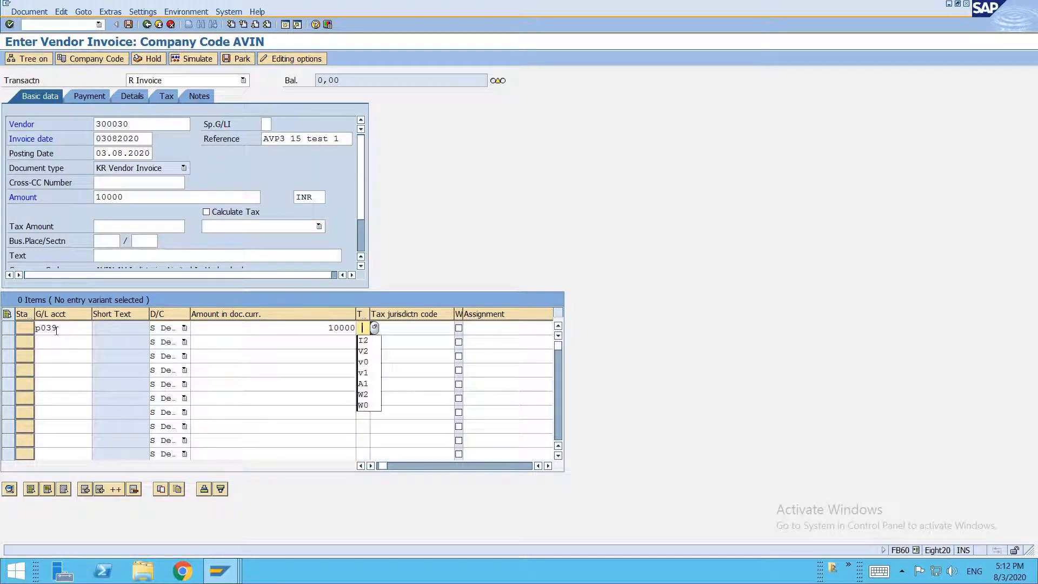
key("Return")
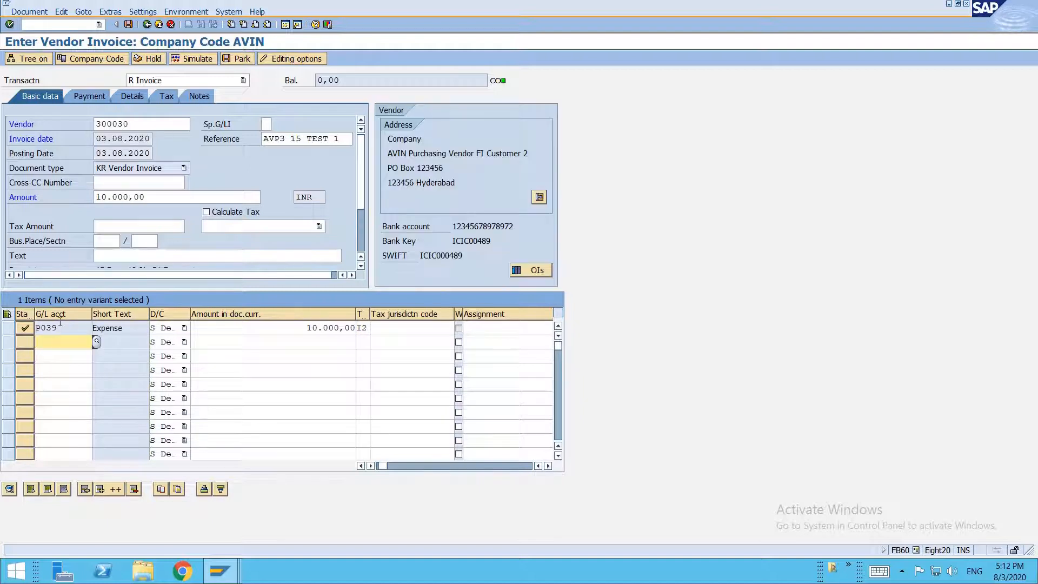
Change the vendor invoice's payment terms to AVP3 and accept the changed terms
left_click(95, 100)
left_click_drag(257, 126, 264, 128)
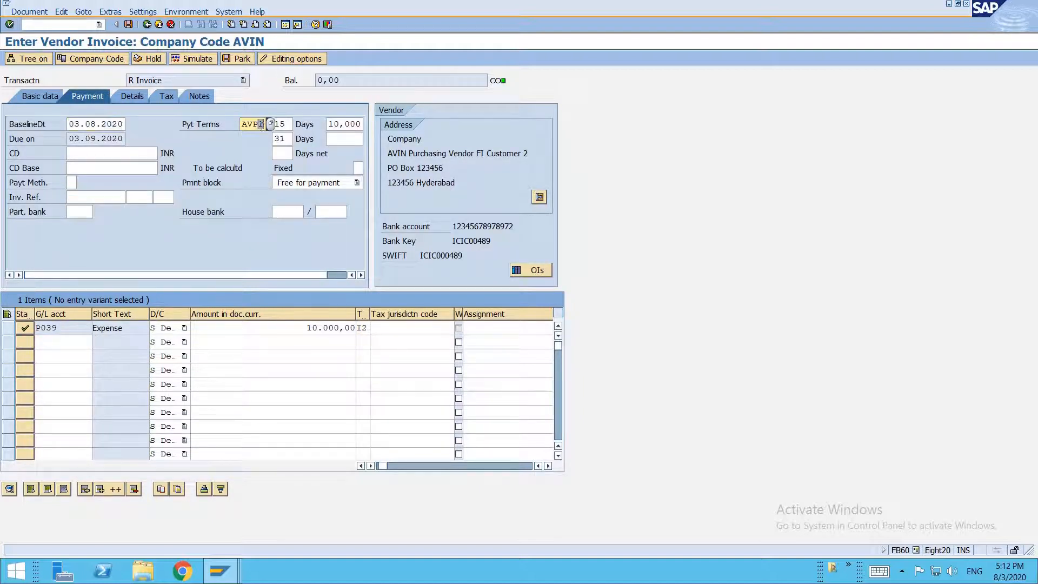
type("3")
key("Return")
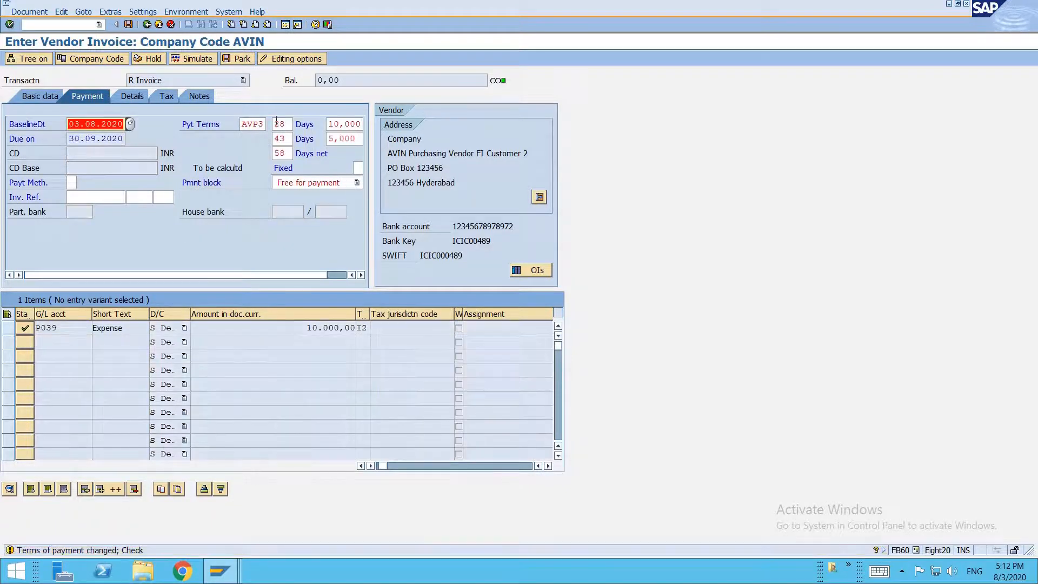
key("Return")
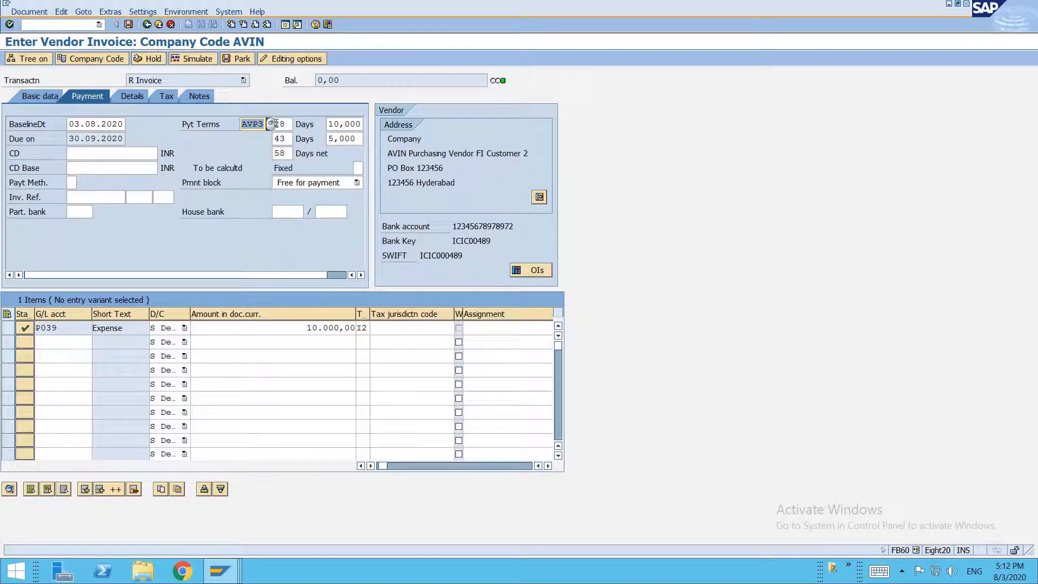
Examine the invoice's baseline date, the AVP3 discount days and percentages, the net days and the due date
left_click(287, 124)
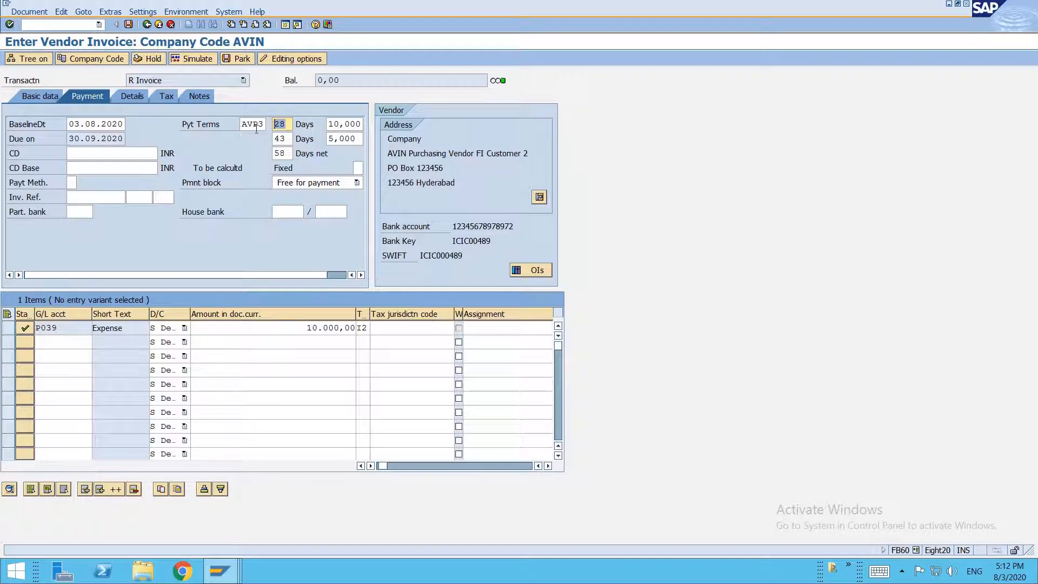
left_click(75, 124)
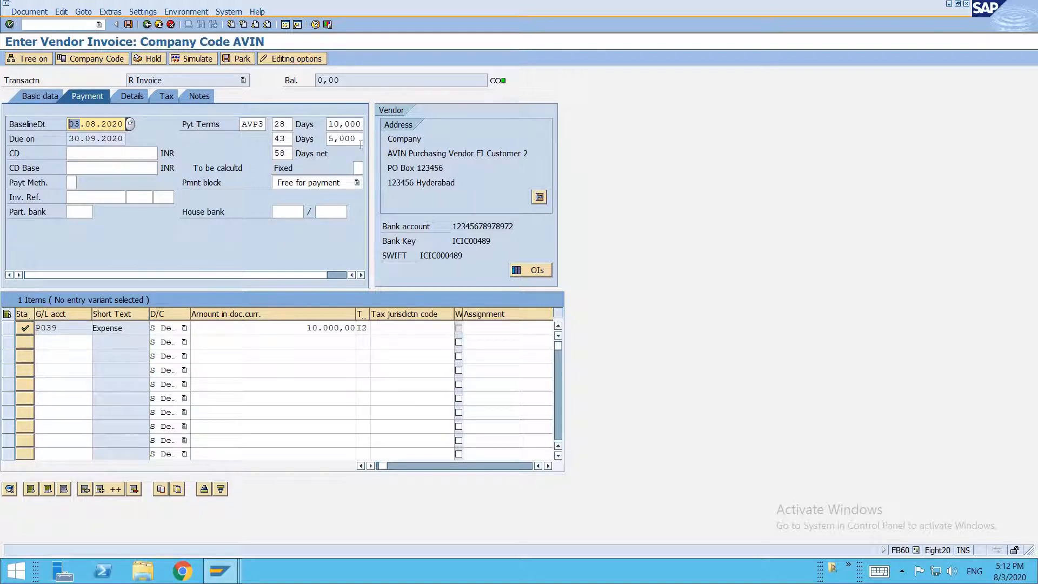
left_click(331, 124)
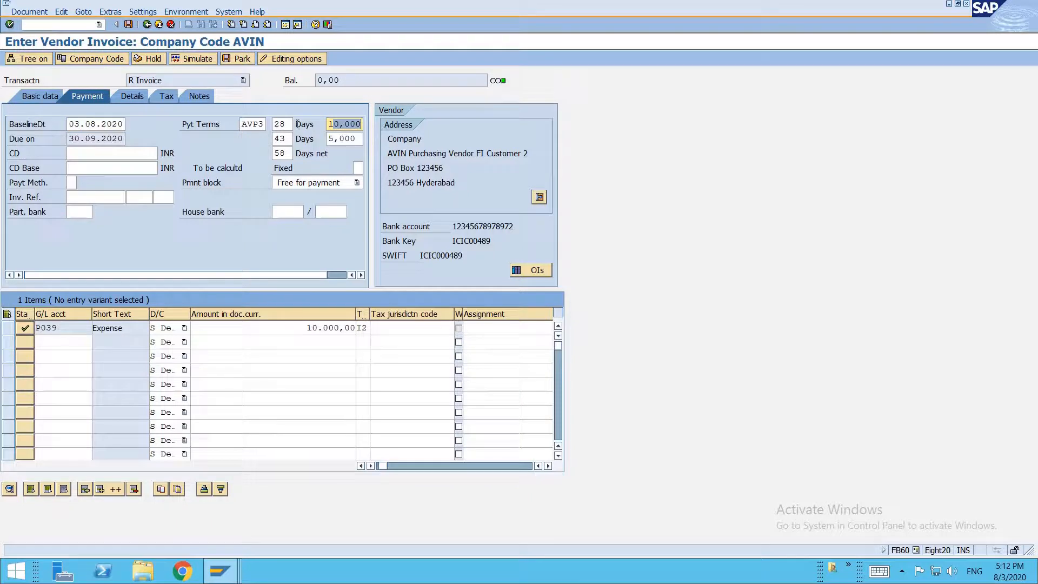
left_click_drag(289, 125, 271, 138)
left_click(82, 127)
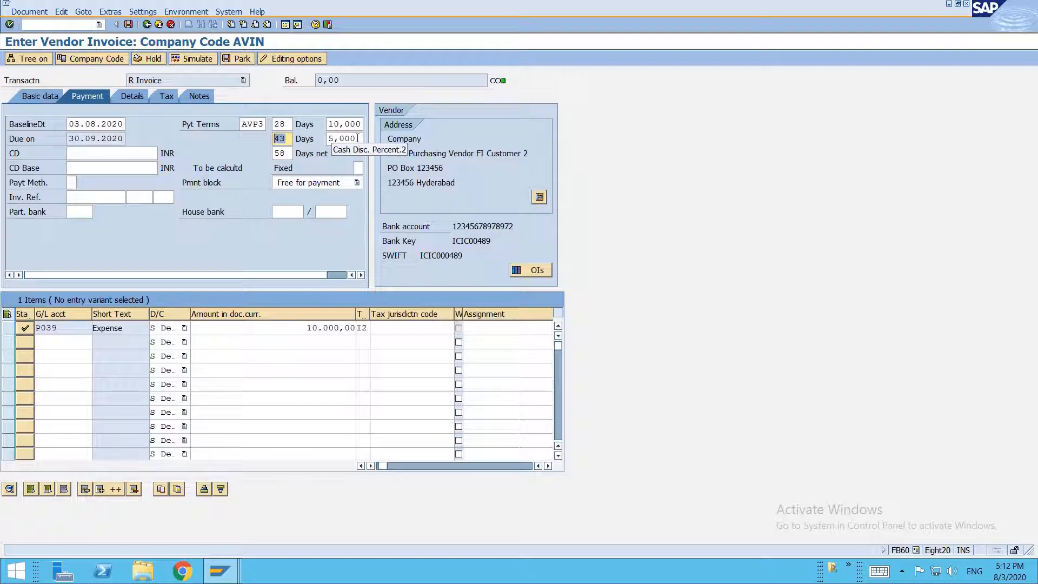
left_click_drag(355, 139, 325, 140)
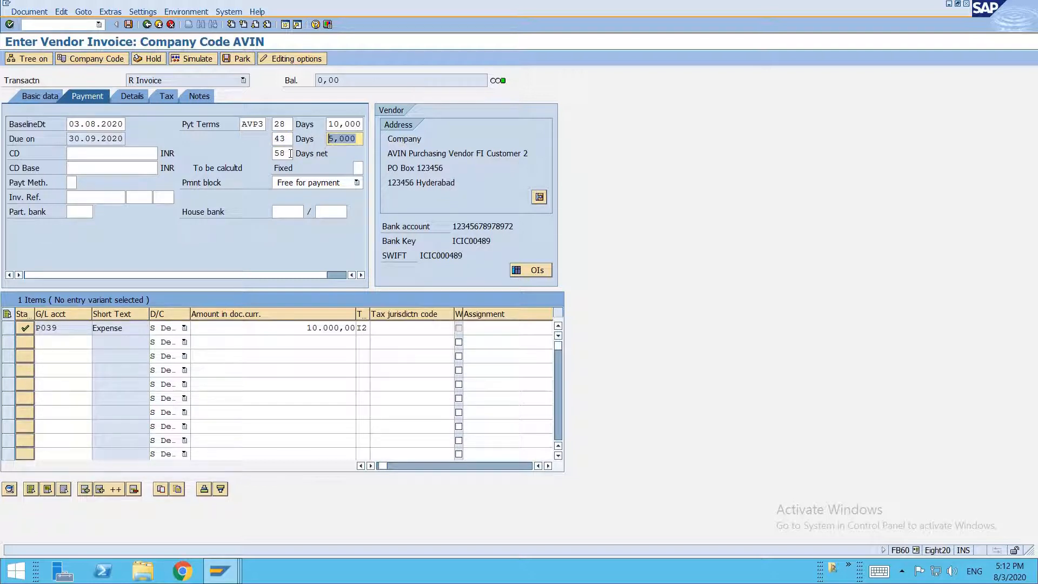
left_click_drag(290, 154, 273, 155)
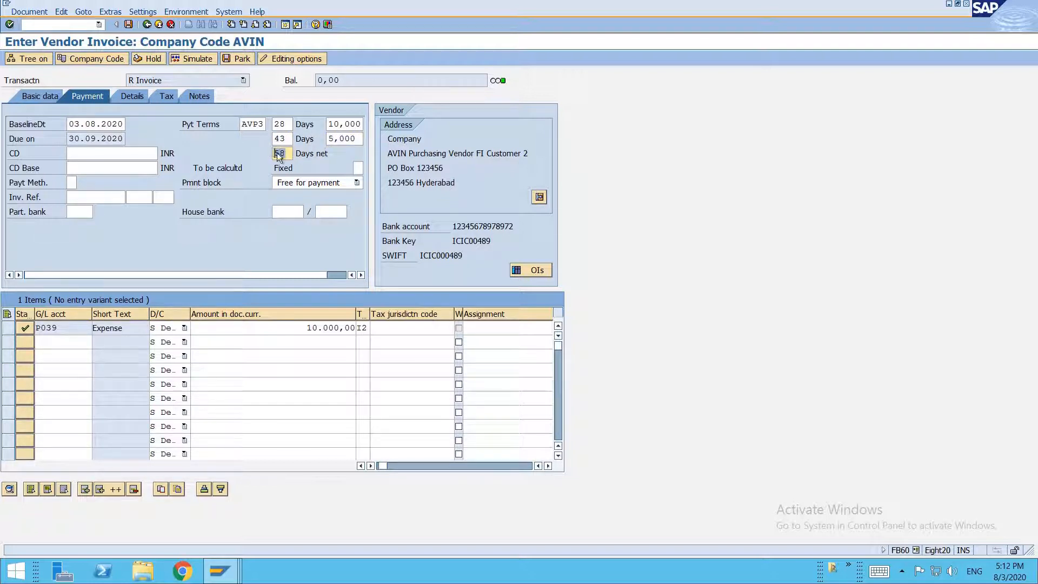
left_click(316, 156)
left_click_drag(71, 140, 133, 147)
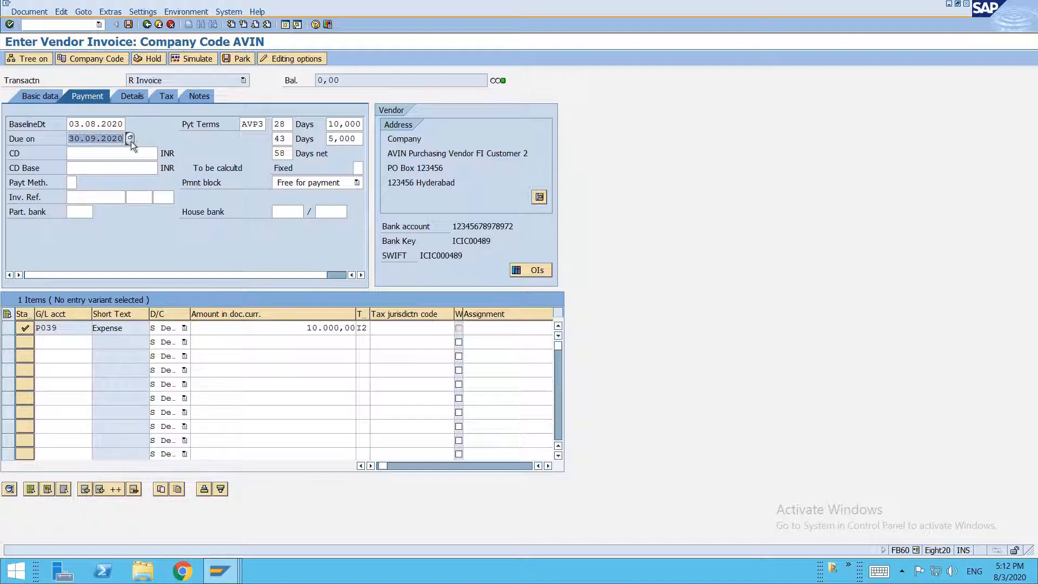
left_click(125, 153)
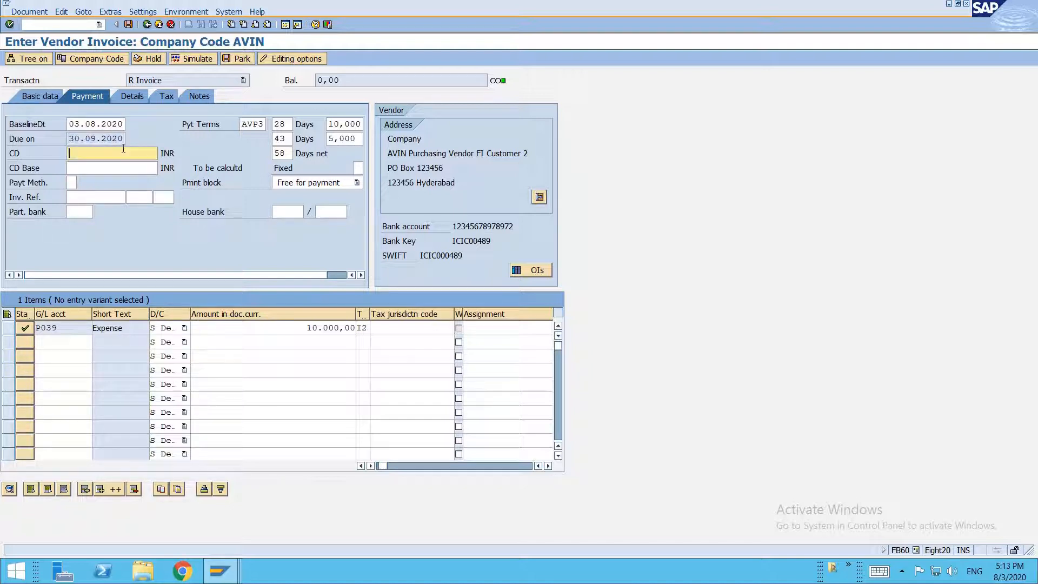
Set the invoice's payment method to 1 and post the vendor invoice
left_click(70, 183)
type("1")
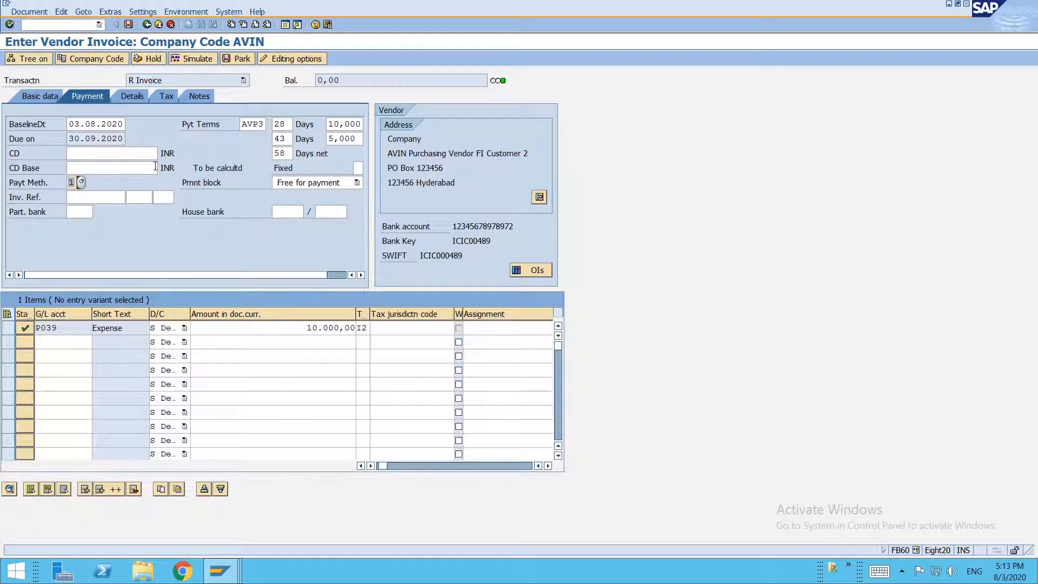
left_click(53, 94)
key("ctrl+s")
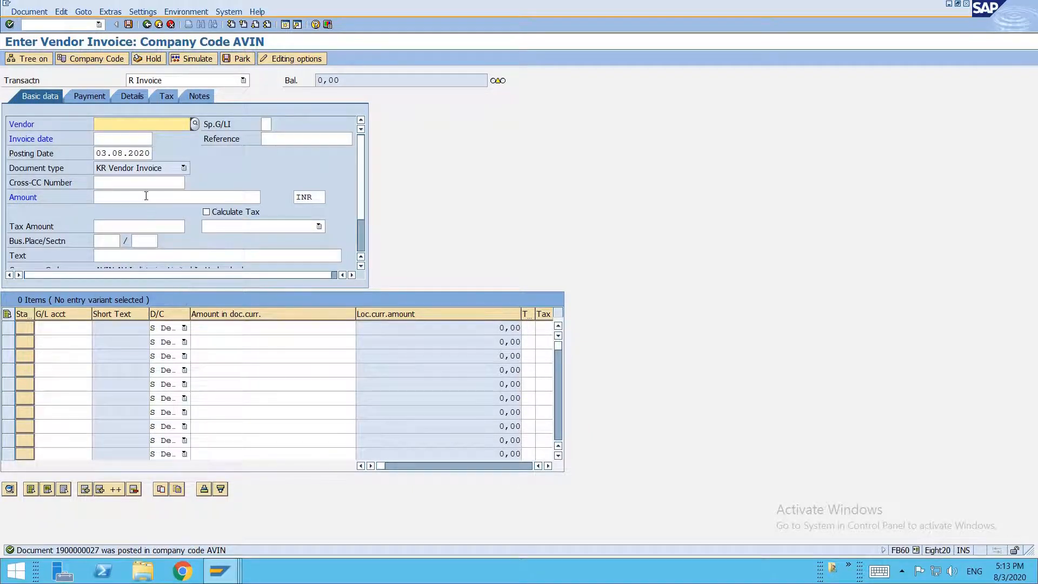
Start another vendor invoice with the vendor account number, invoice date 16.08.2020 and reference "AVP3 31 test 1"
left_click(123, 127)
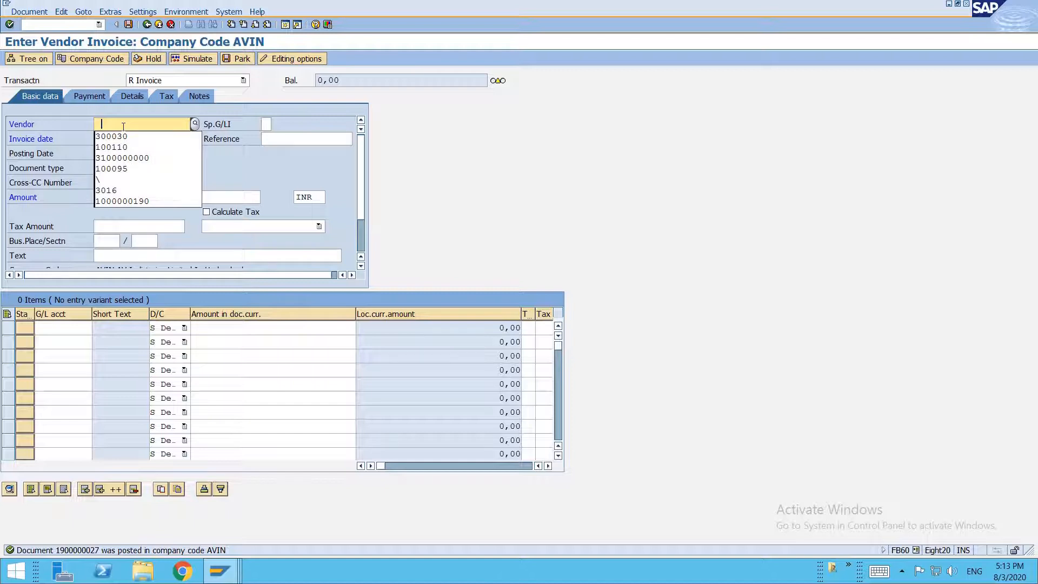
key("Down")
key("Return")
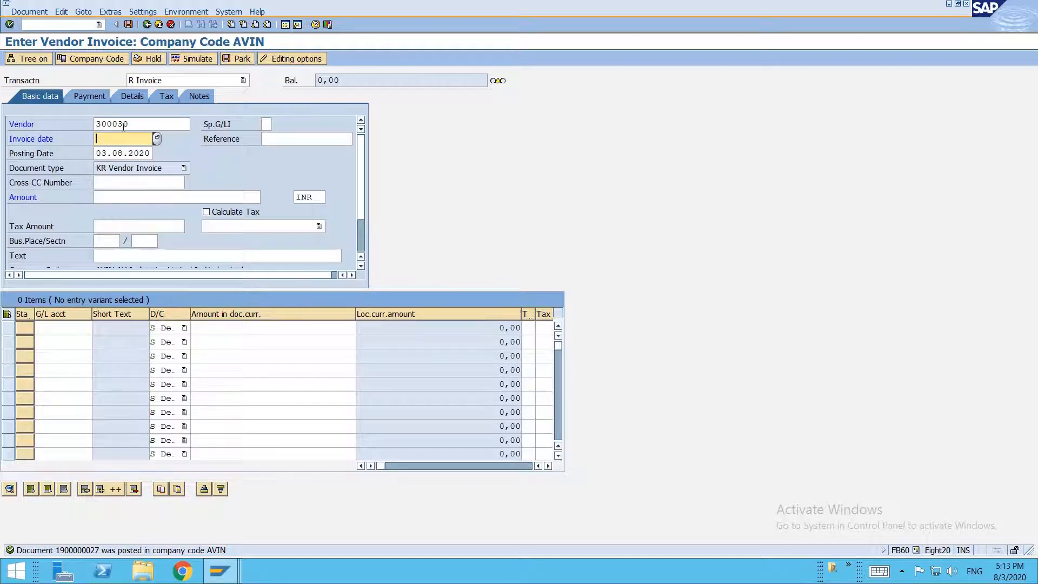
type("16082020")
key("Tab")
type("AVP3 31")
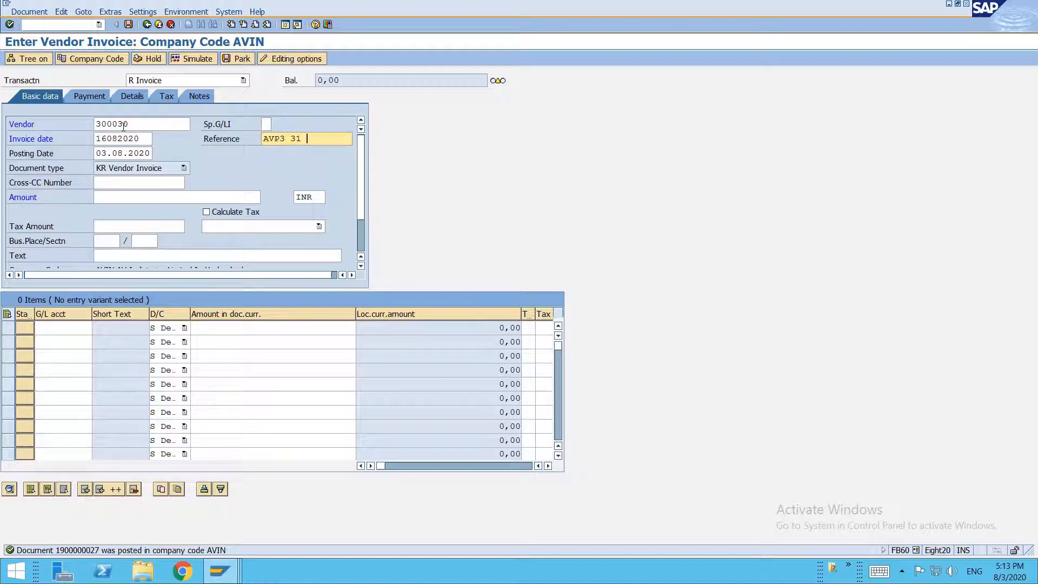
type(" test 1")
Set the posting date to 16.08.2020, accept the future dates and enter an invoice amount of 10000 INR
left_click(107, 152)
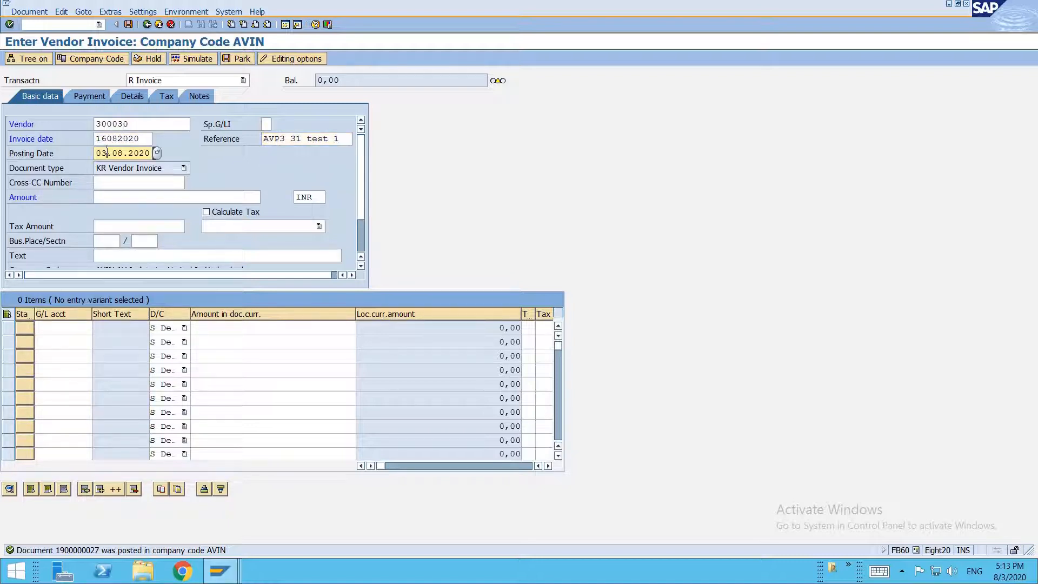
key("BackSpace")
key("BackSpace")
type("16")
key("Return")
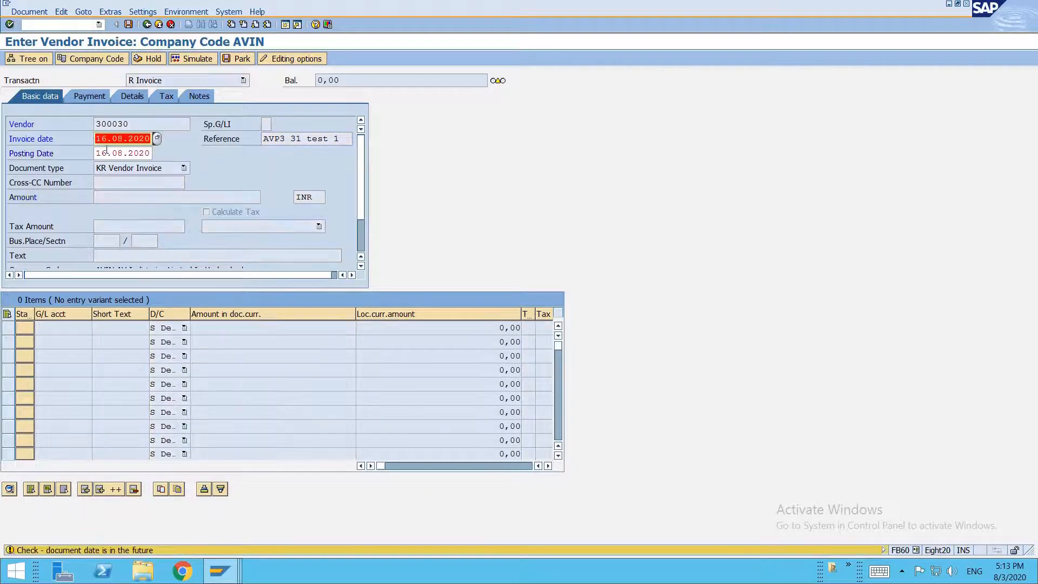
key("Return")
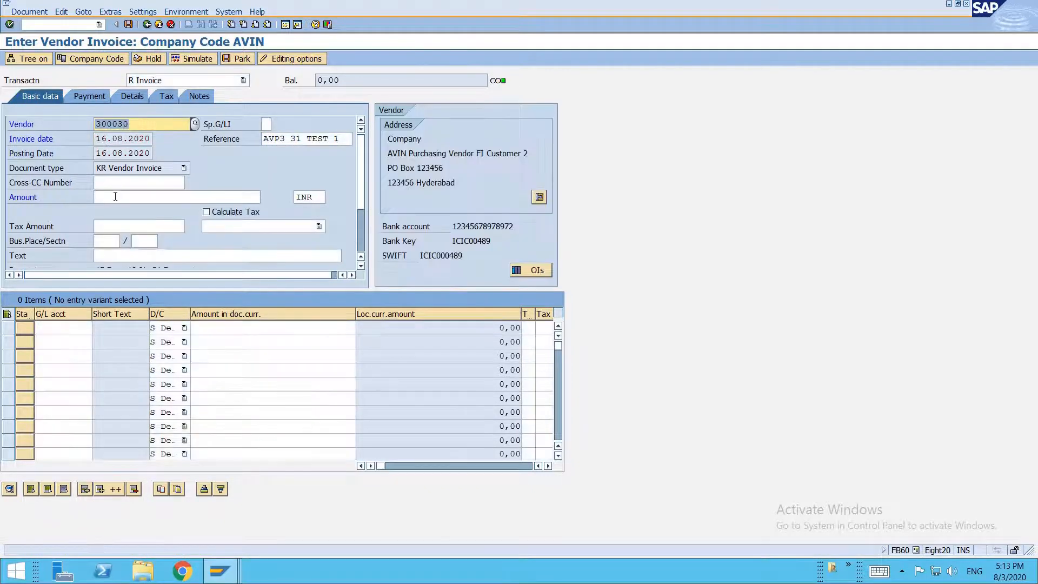
left_click(115, 197)
type("10000")
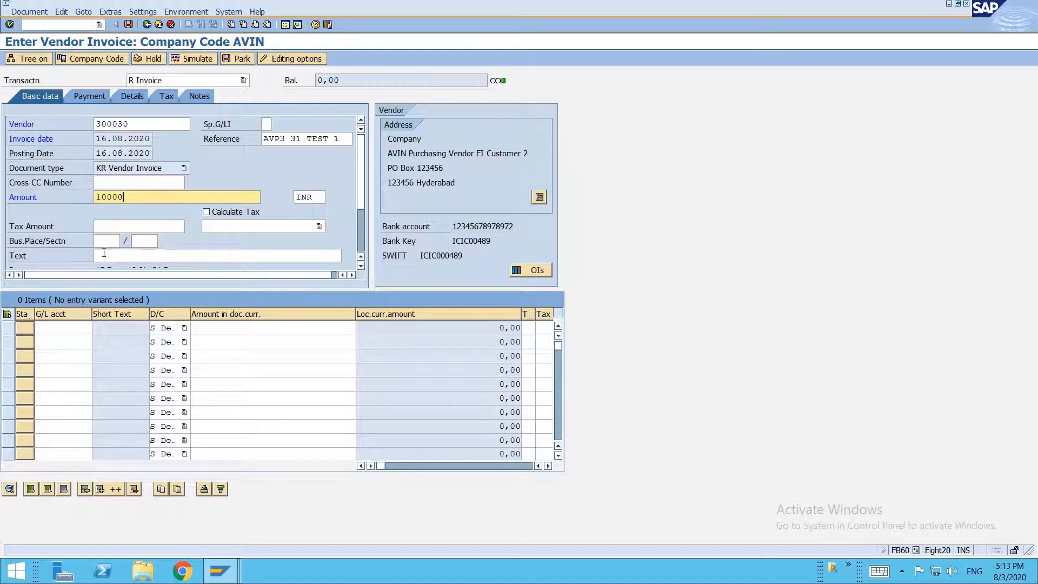
Add a debit line item for G/L account P039 with an amount of 10000 and tax code I2
left_click(69, 326)
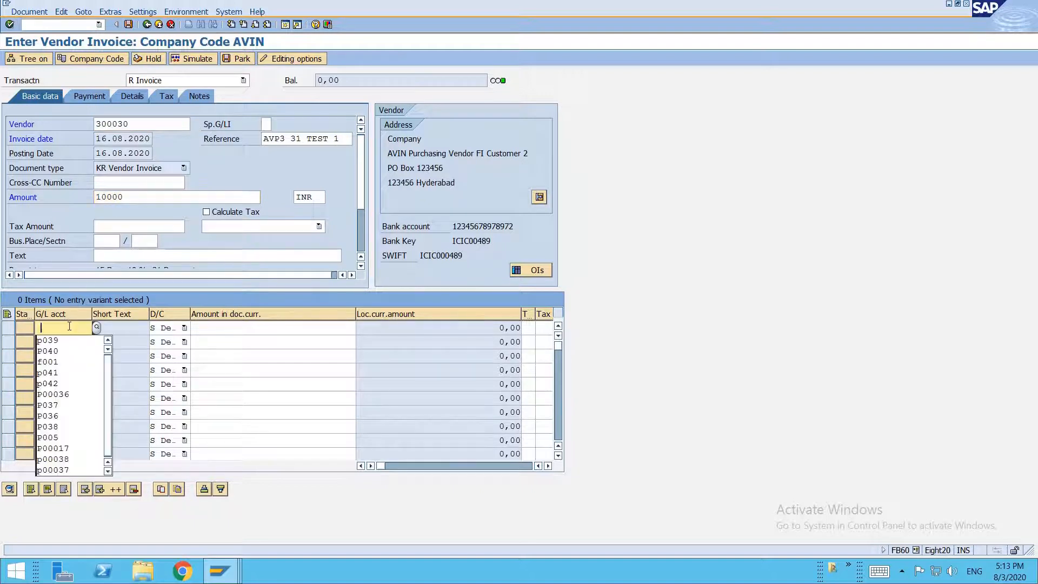
key("Down")
key("Tab")
key("Tab")
key("Down")
key("Return")
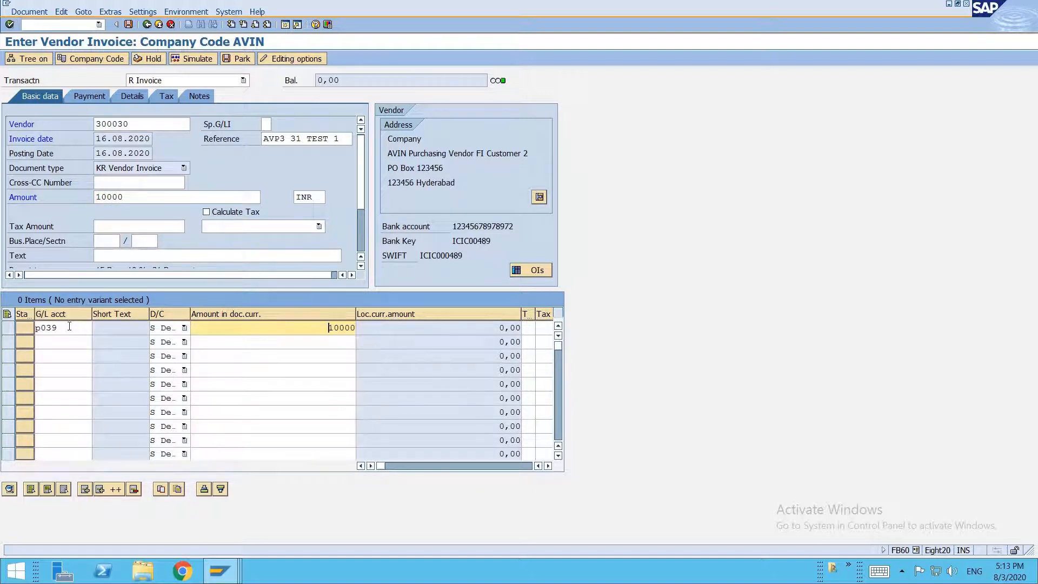
key("Tab")
type("I2")
key("Tab")
key("Return")
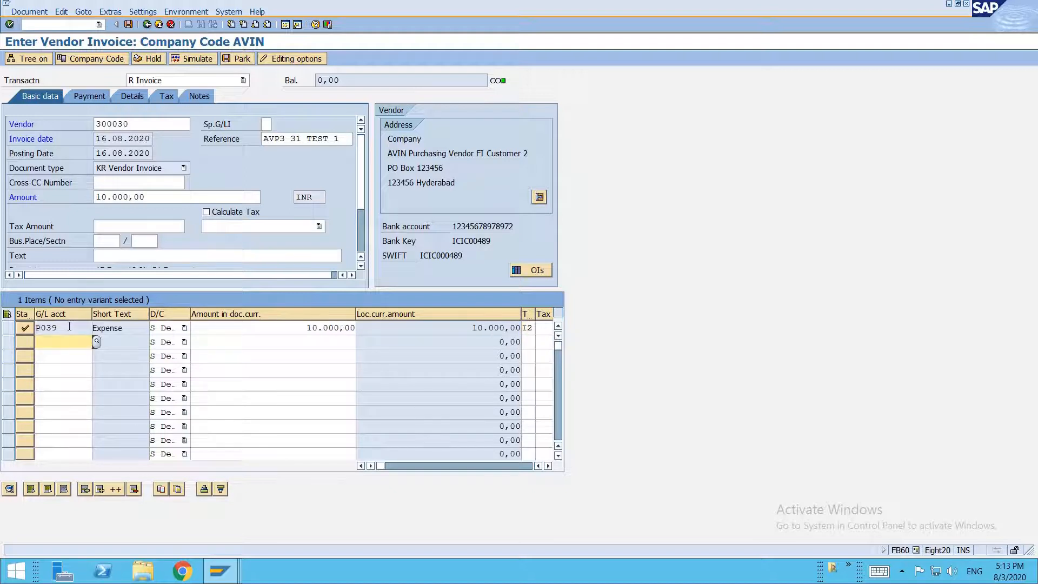
Try to change the payment terms of the 16.08.2020 invoice to AVP3
left_click(97, 96)
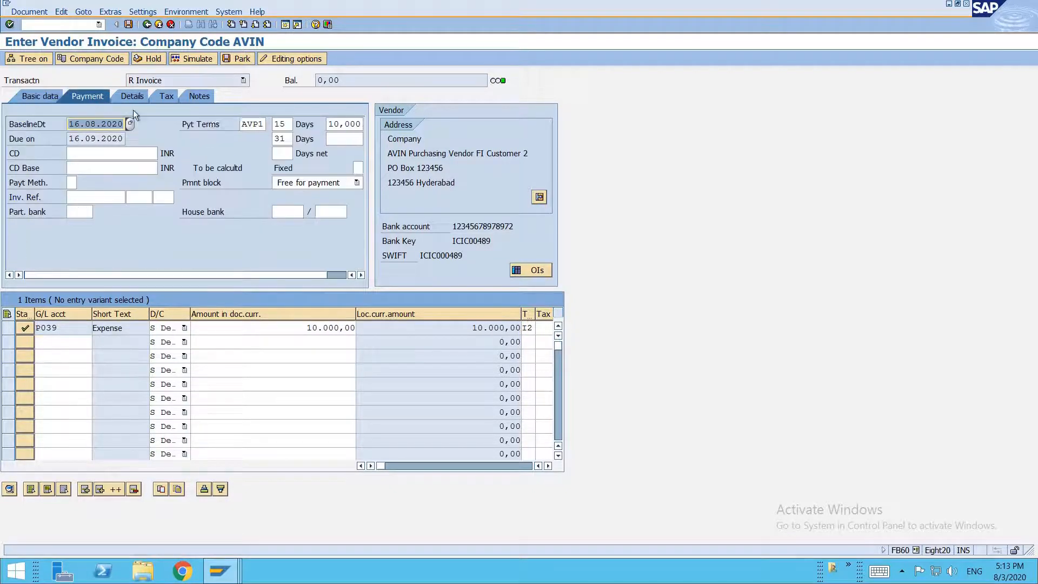
left_click(260, 124)
key("Return")
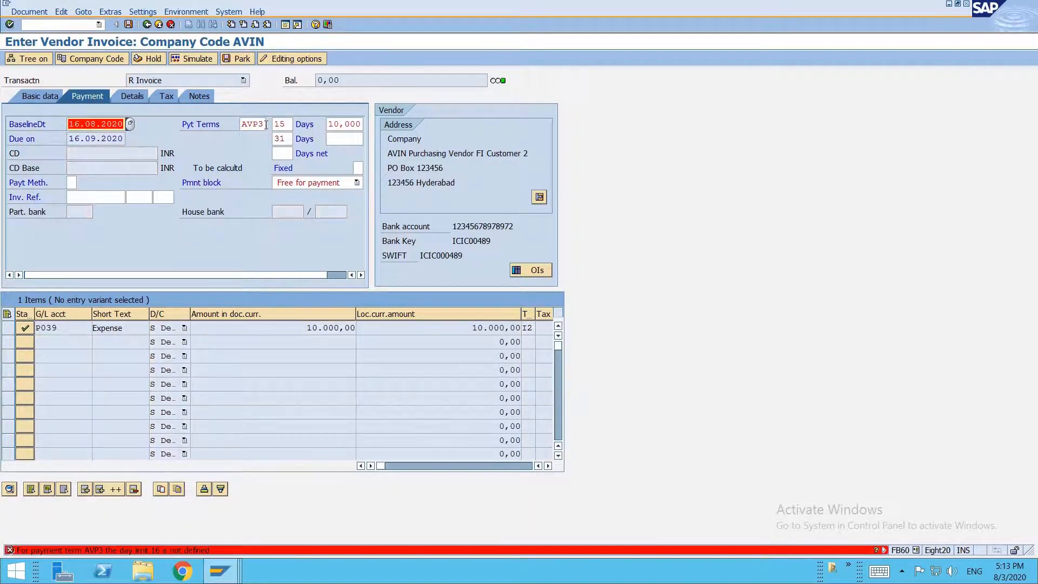
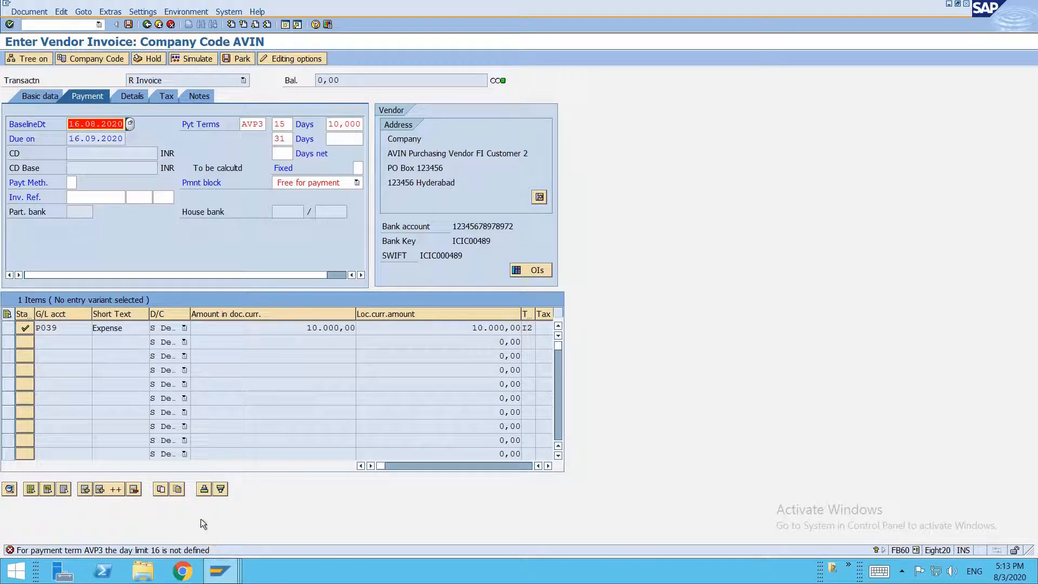
Try a baseline date of 31.08.2020 with the AVP3 payment terms
left_click(80, 125)
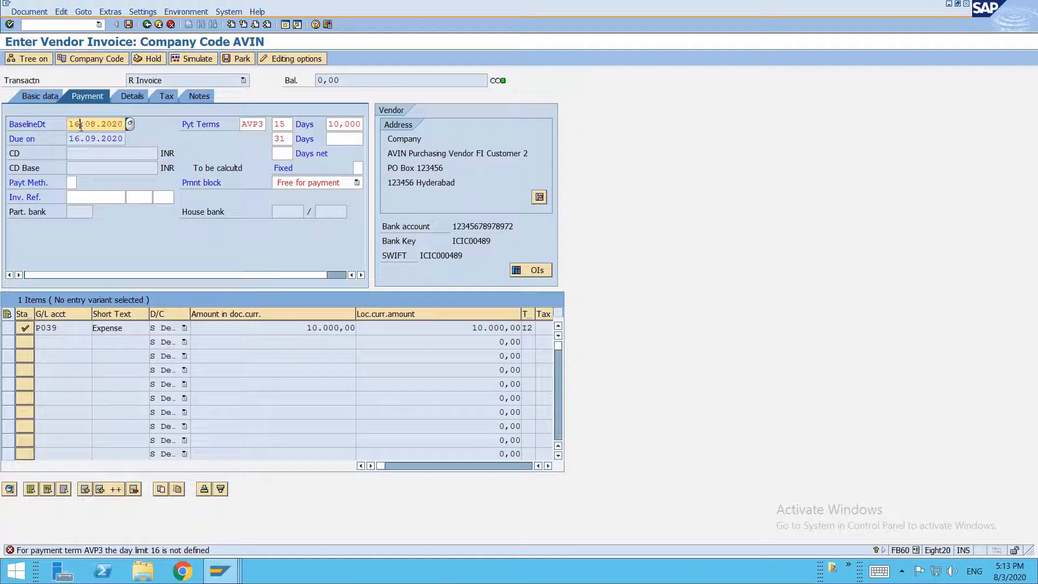
key("BackSpace")
key("BackSpace")
type("31")
key("Return")
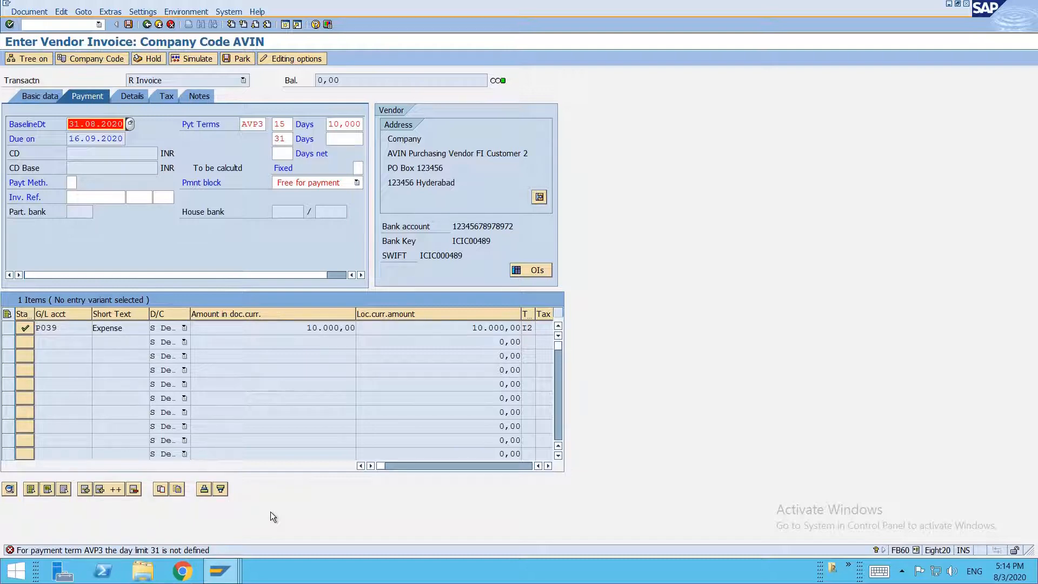
Switch to the payment terms configuration and try to copy the AVP3 entry with day limit 15
key("alt+Tab")
key("alt+Tab")
key("alt+Tab")
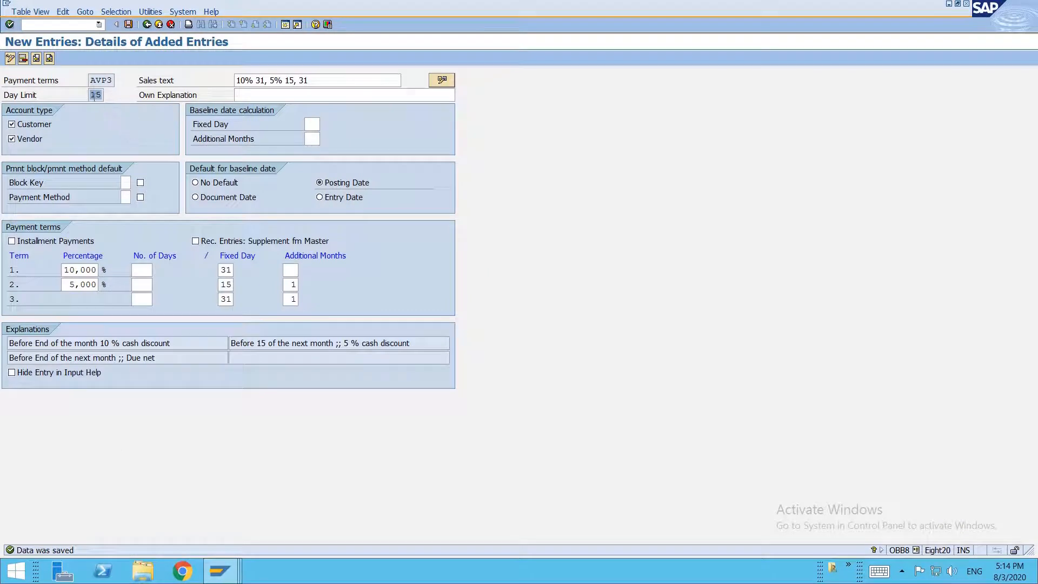
double_click(94, 96)
left_click(145, 26)
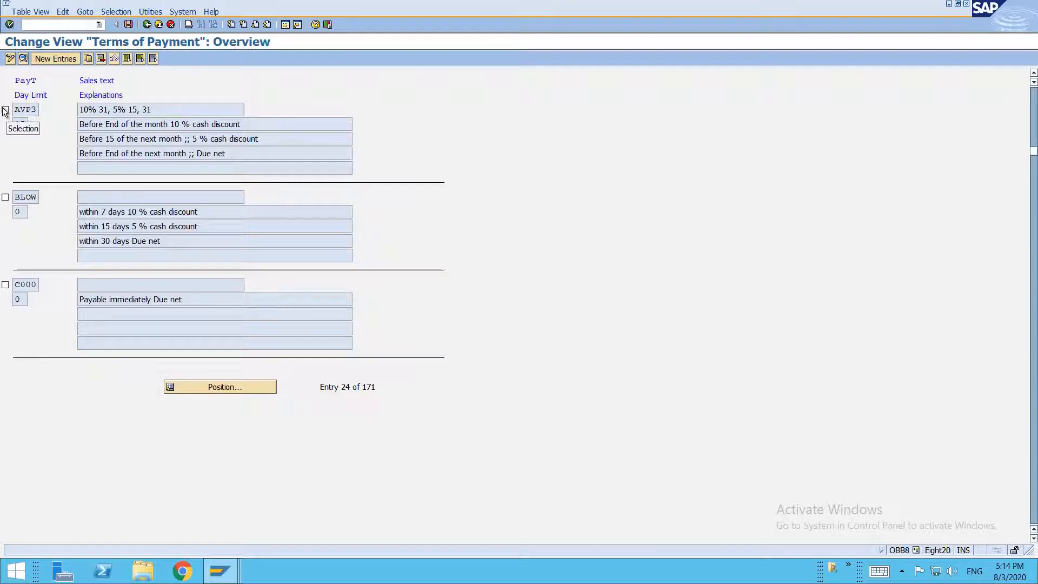
left_click(5, 110)
left_click(87, 59)
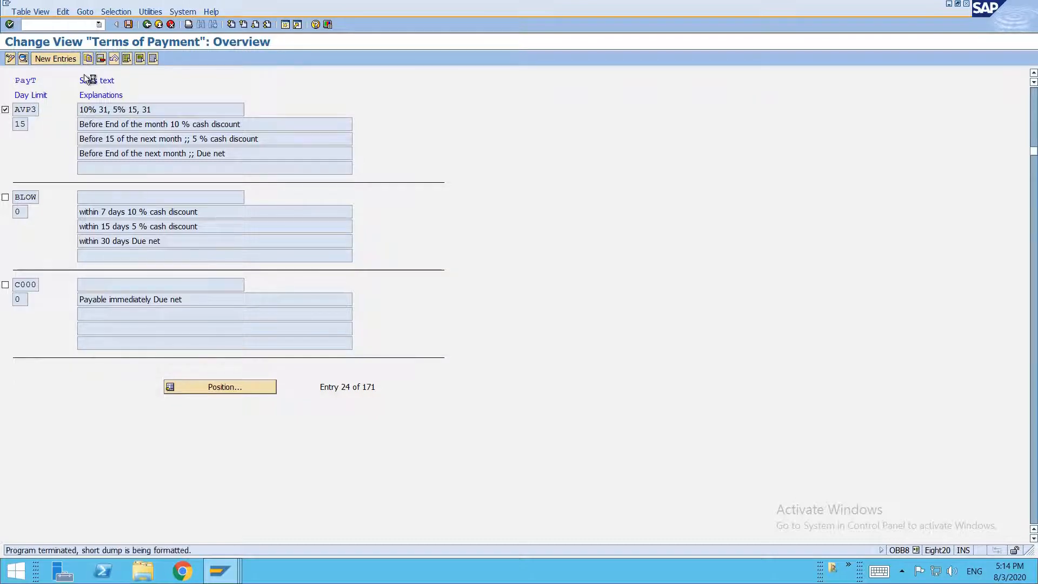
key("F3")
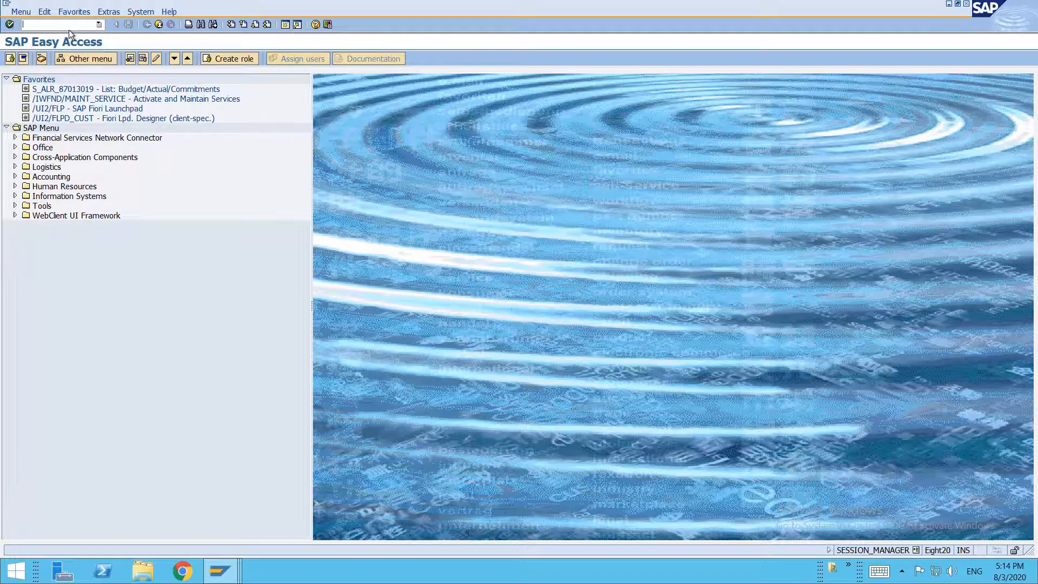
Open transaction OBB8 and start a new payment terms entry AVP3 with a day limit of 31
type("obb8")
key("Return")
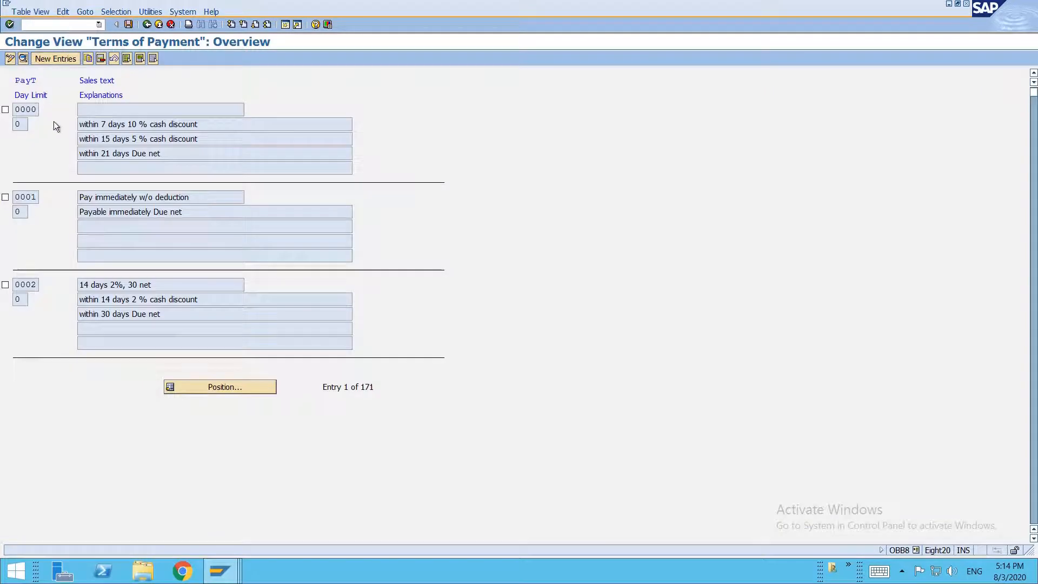
left_click(56, 59)
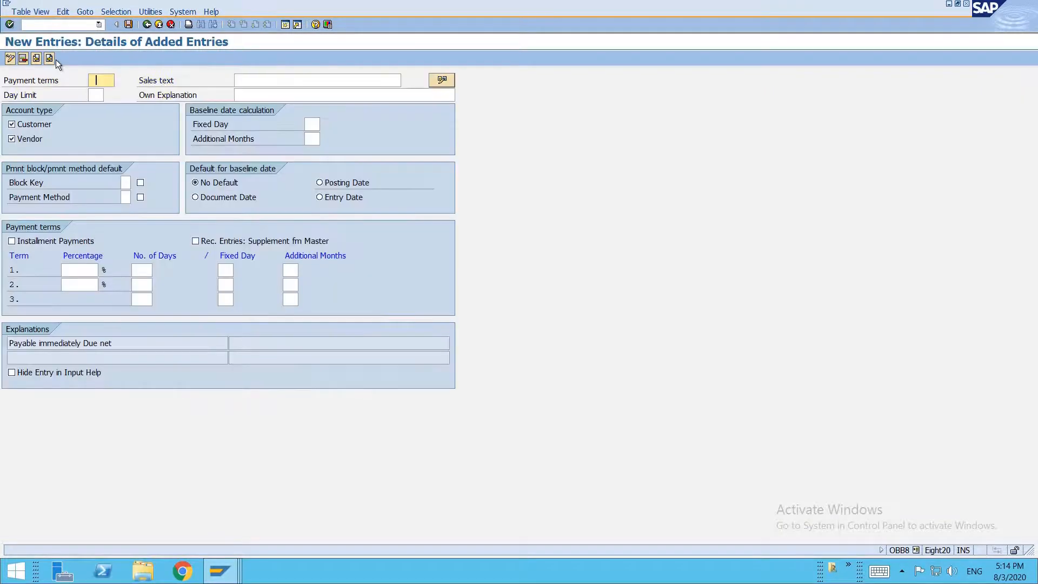
type("AVP3")
key("Tab")
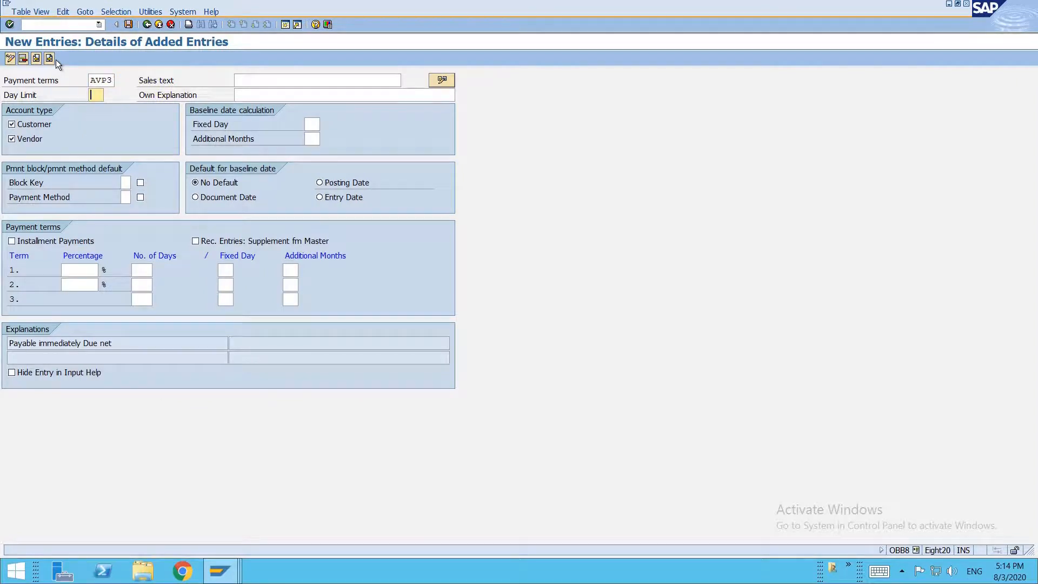
type("31")
Enter the sales text "10% 31, 5% 15, 31" and use the posting date as the default baseline date
left_click(275, 81)
type("10% 31, 5% 15, 31")
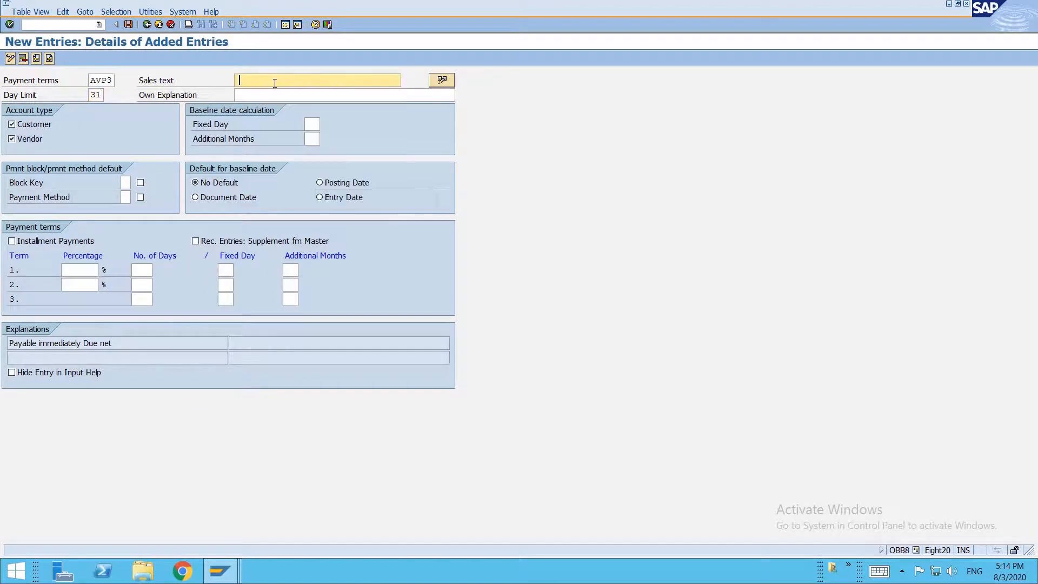
left_click(85, 265)
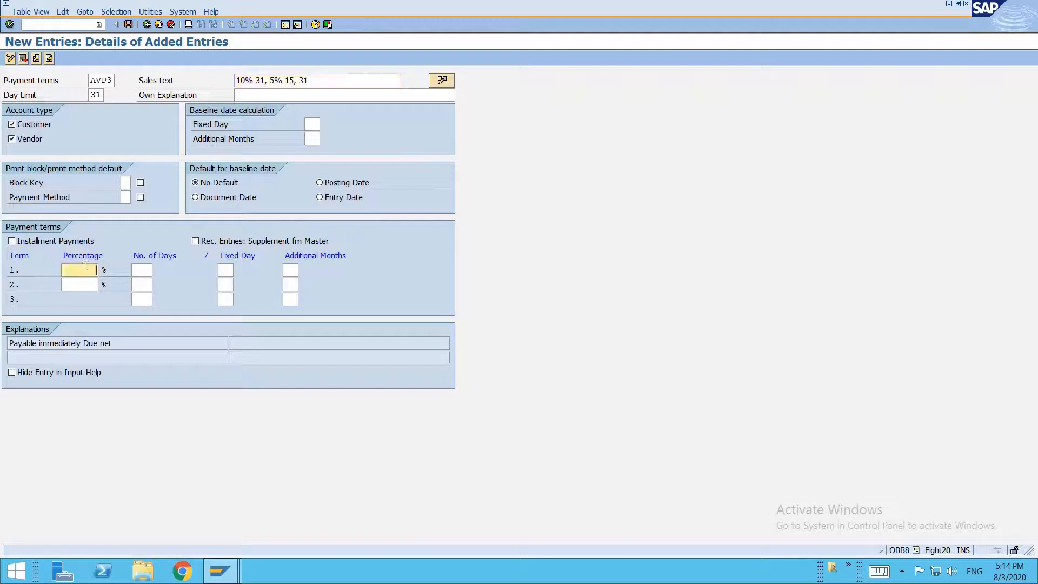
left_click(324, 184)
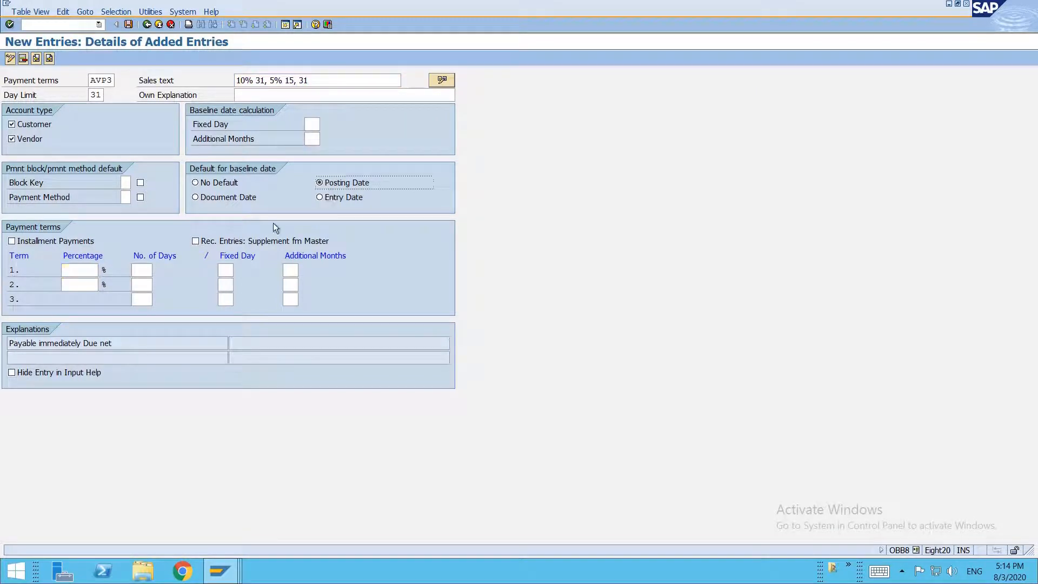
Define the first payment term as 10% with fixed day 15 and 1 additional month
left_click(86, 269)
type("10")
key("Tab")
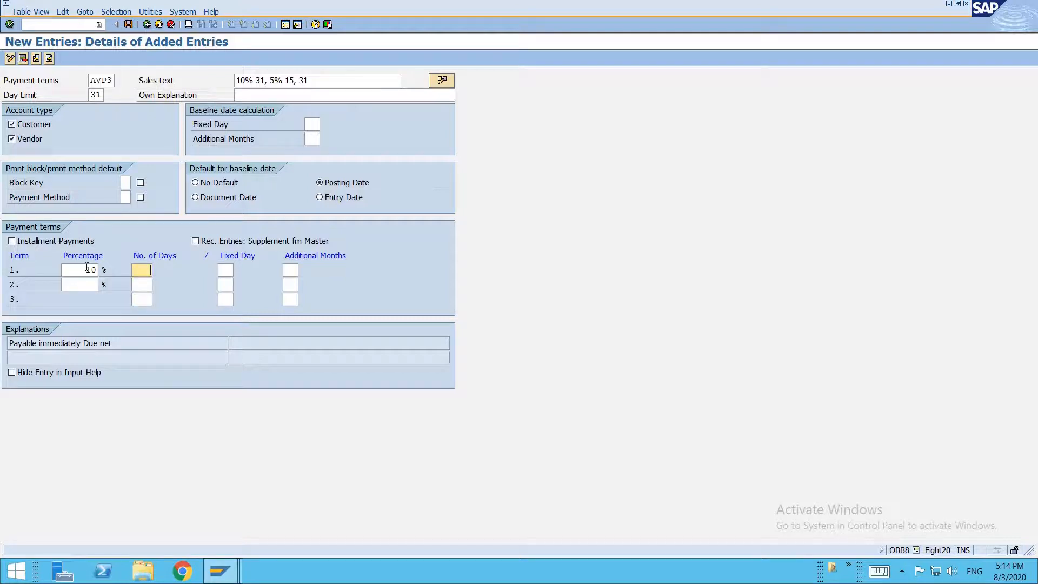
left_click_drag(88, 98, 114, 95)
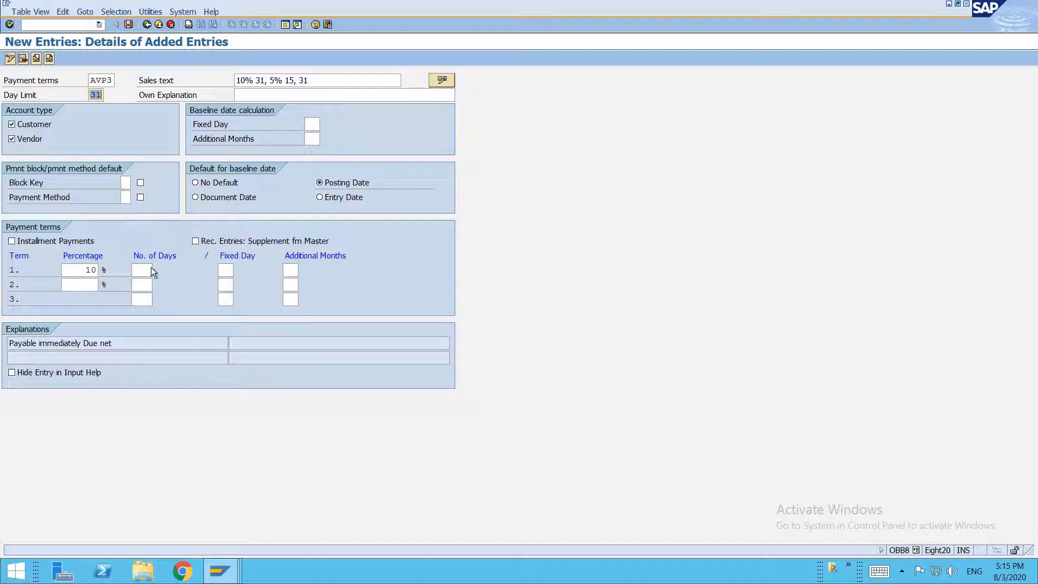
left_click(229, 270)
key("ctrl+v")
key("BackSpace")
key("BackSpace")
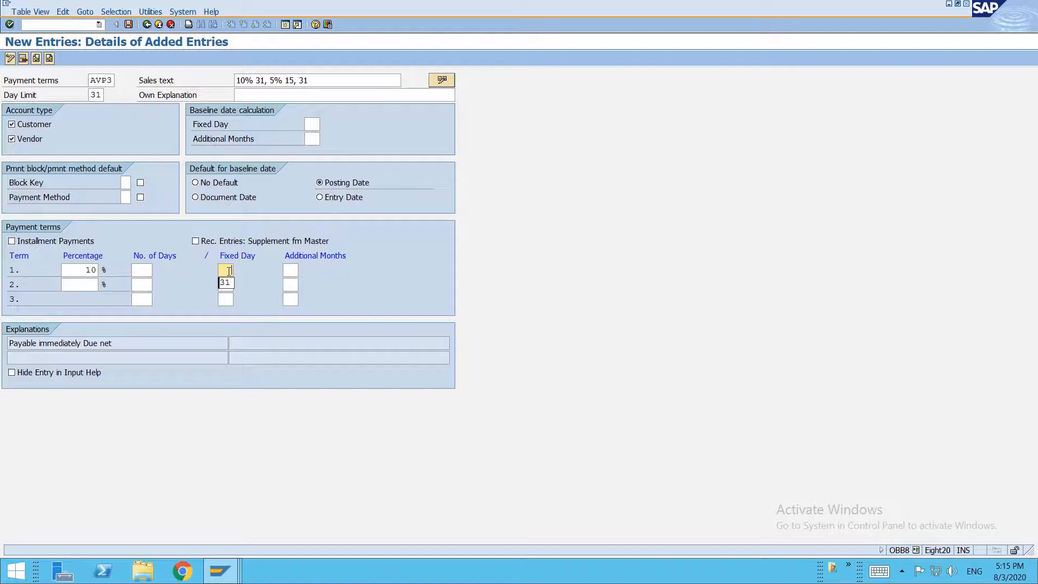
left_click(243, 261)
left_click(225, 270)
type("15")
key("Tab")
Define the second payment term as 5% with fixed day 31 and 1 additional month
left_click(83, 284)
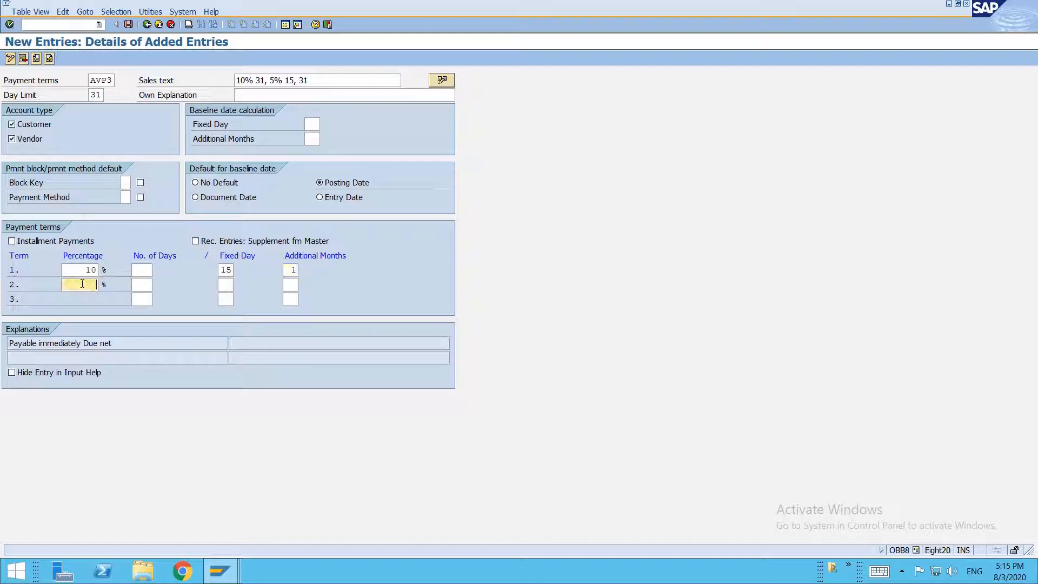
type("5")
key("Tab")
key("Tab")
type("31")
key("Tab")
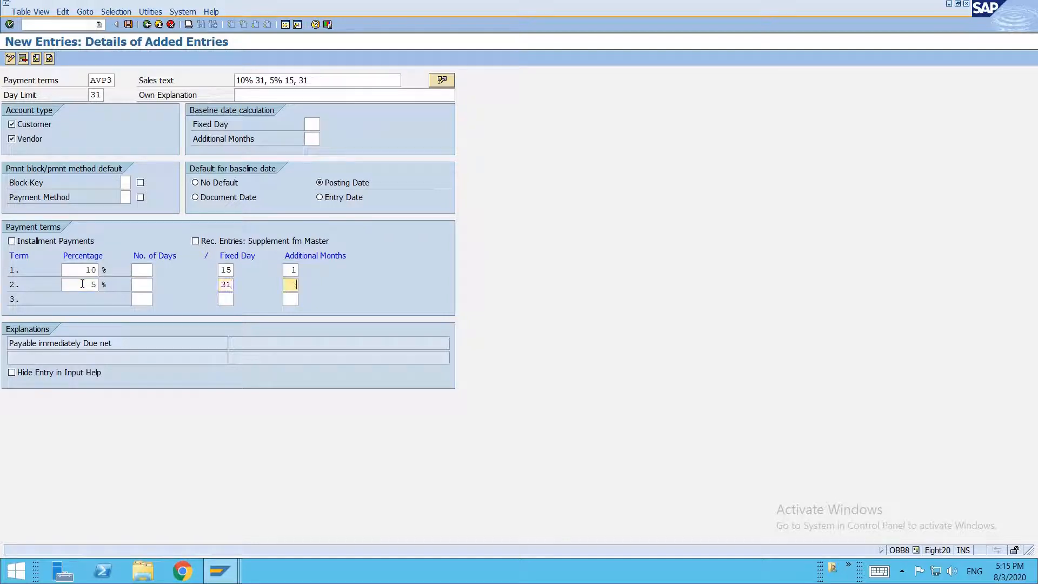
type("1")
Define the third payment term with fixed day 15 and 2 additional months
left_click(226, 300)
key("Tab")
key("Return")
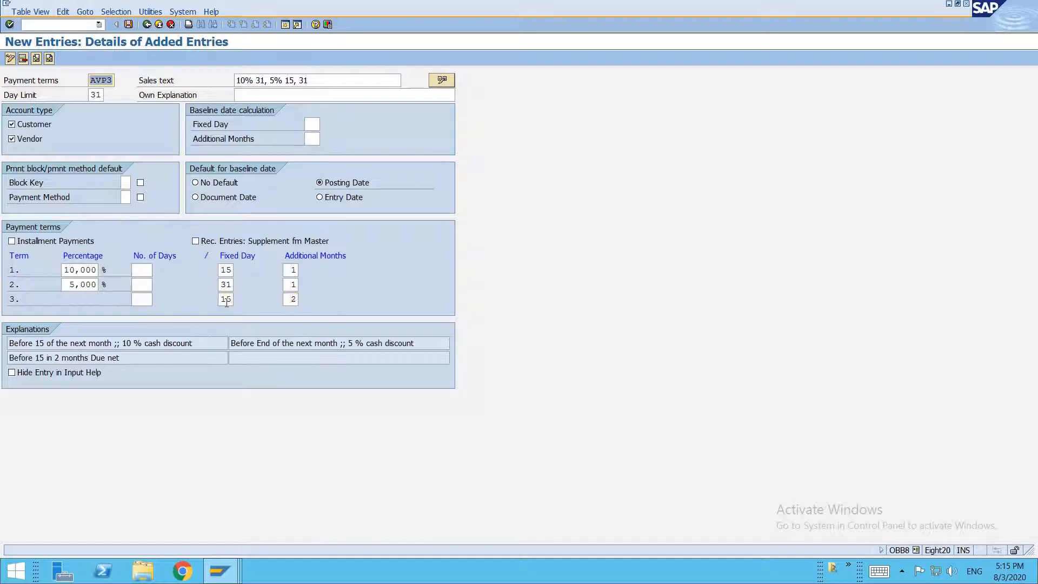
Change the sales text to "10% 15, 5% 31, 15(2)" and save the AVP3 entry
left_click(265, 80)
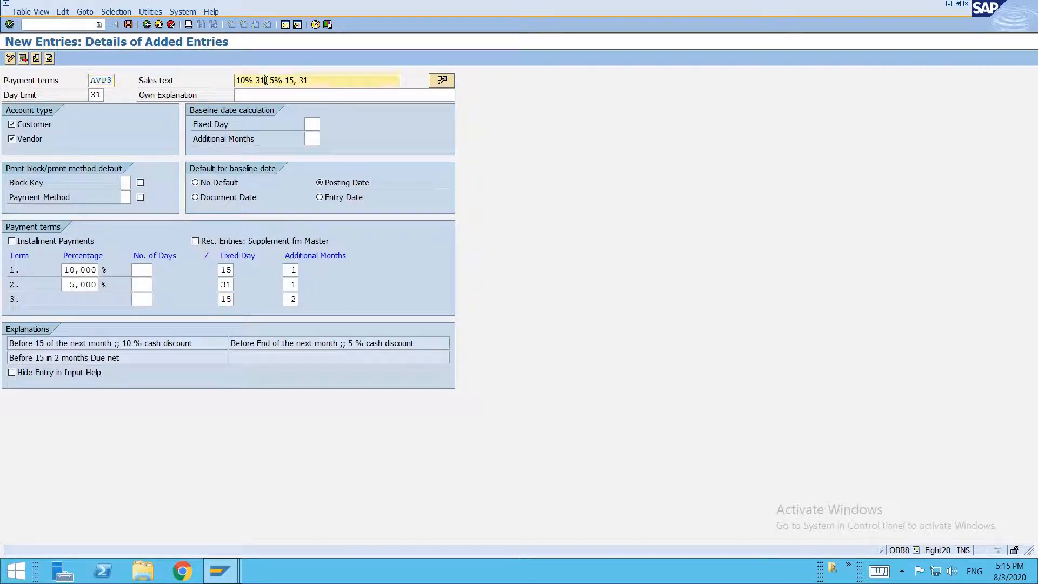
key("BackSpace")
key("BackSpace")
type("15")
key("Right")
key("Right")
key("Right")
key("Right")
key("Right")
key("Delete")
key("Delete")
type("31")
key("Right")
key("Right")
key("Right")
key("Right")
key("BackSpace")
key("BackSpace")
type("15(2)")
key("Return")
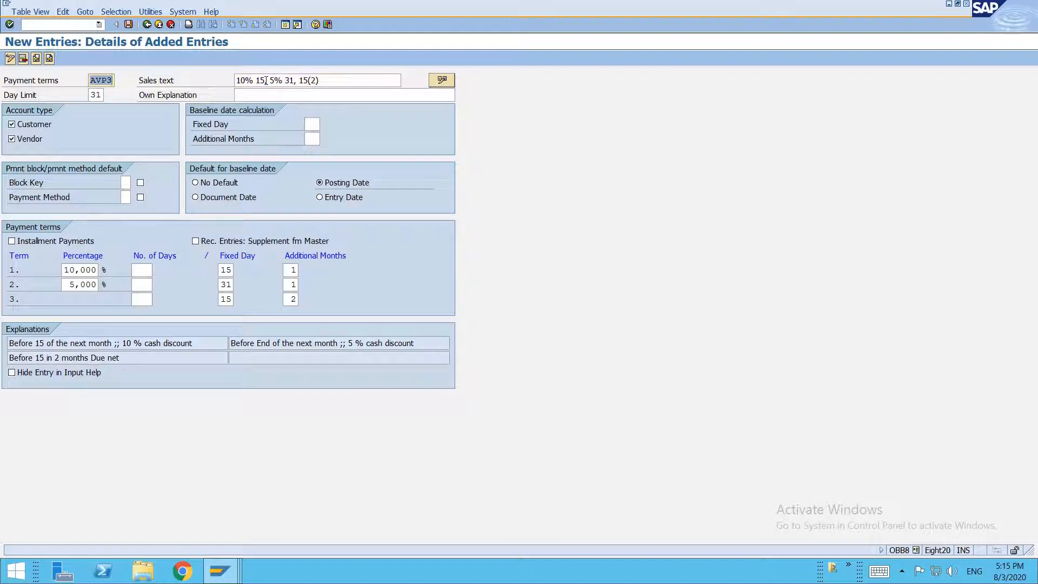
key("ctrl+s")
key("Return")
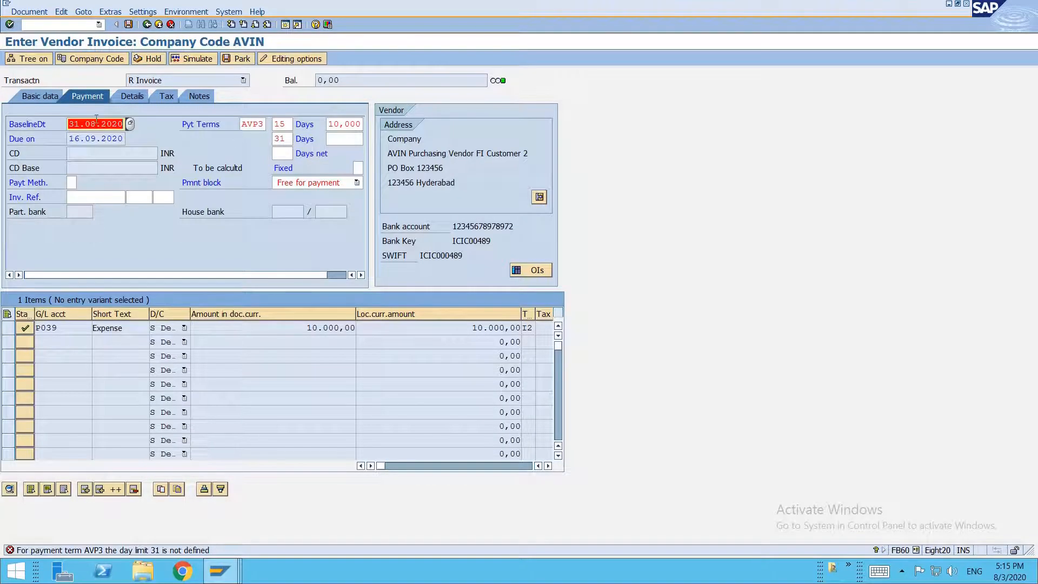
Switch to the vendor invoice and set its baseline date to 16.08.2020 to recalculate the AVP3 terms
left_click(81, 124)
key("BackSpace")
key("BackSpace")
type("16")
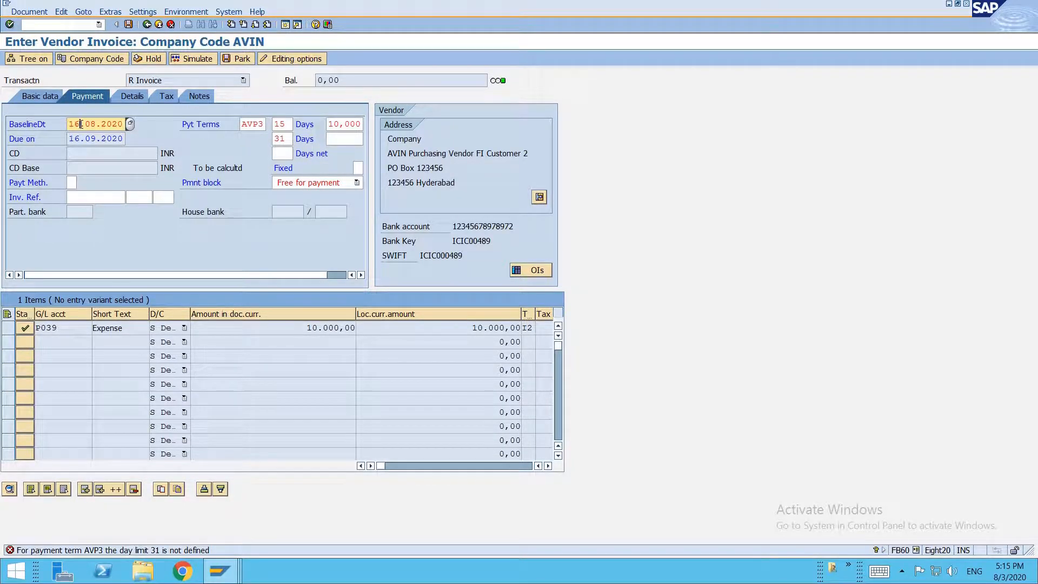
key("Return")
key("Return")
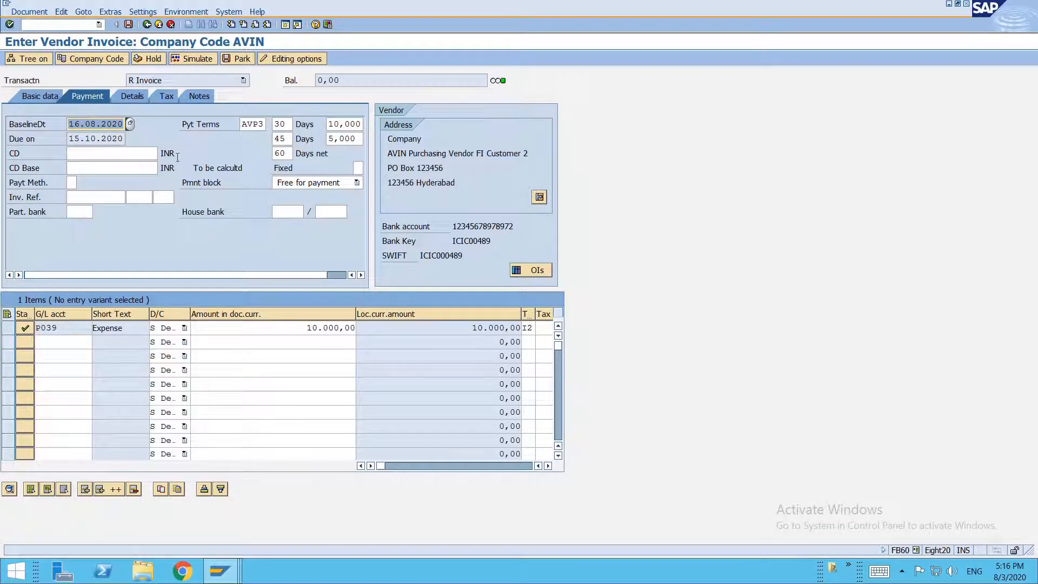
Compare the invoice's discount days, percentages and due date with the fixed days and additional months configured for AVP3
double_click(284, 123)
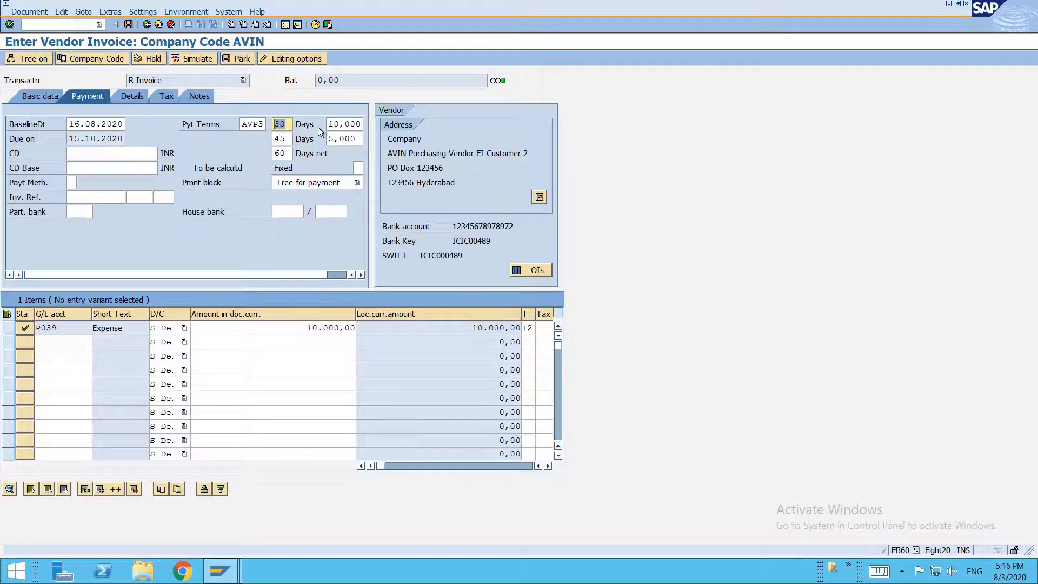
double_click(334, 125)
left_click_drag(288, 140, 269, 139)
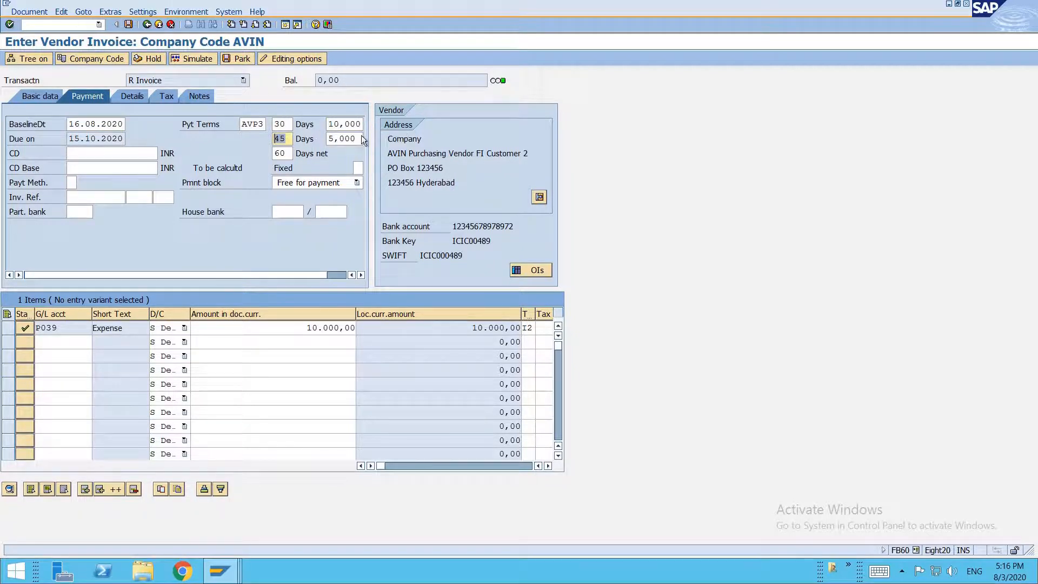
left_click_drag(358, 140, 254, 152)
left_click_drag(71, 140, 94, 144)
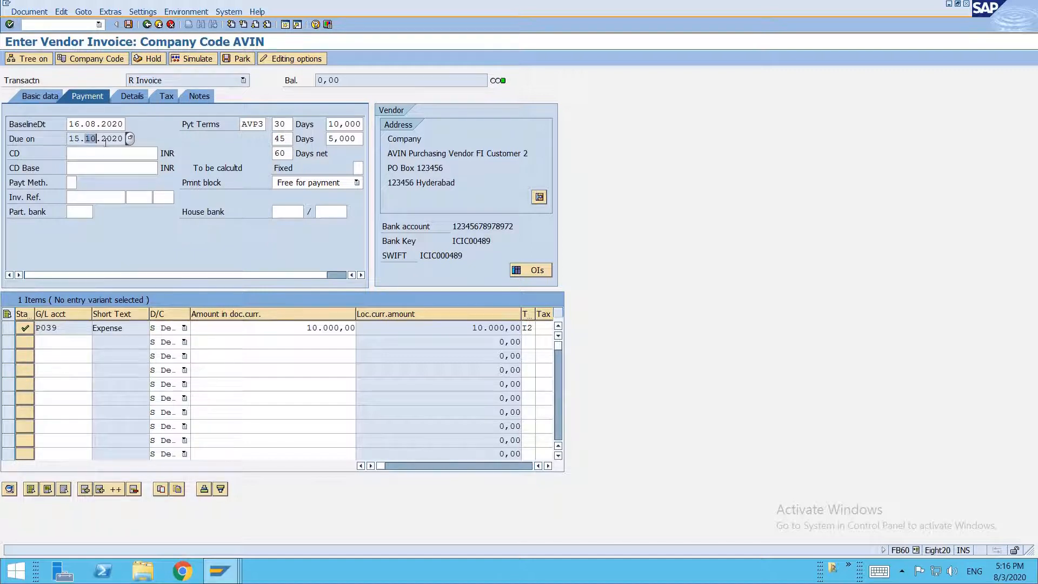
key("alt+Tab")
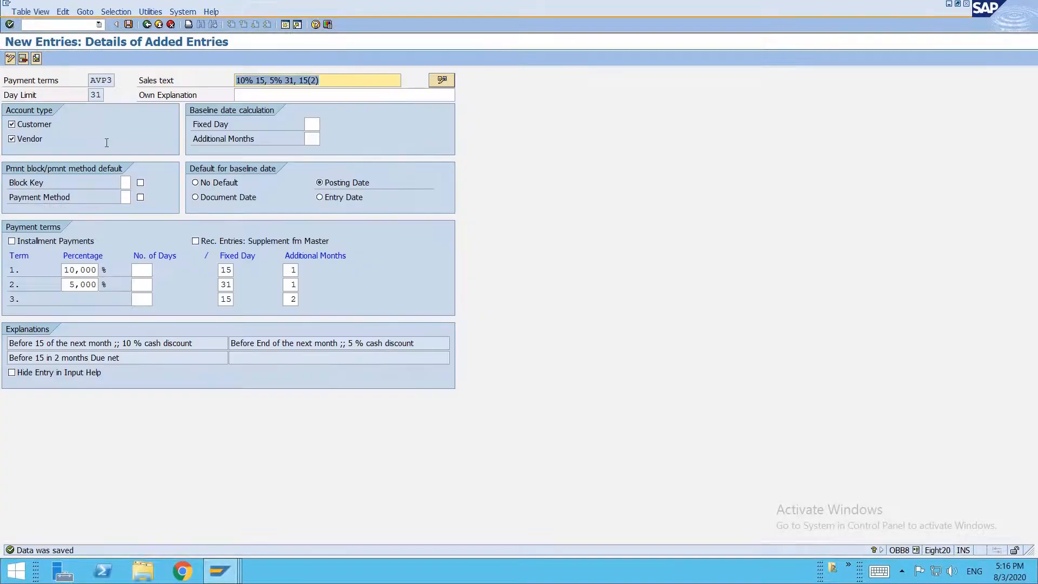
key("alt+Tab")
key("alt+Tab")
left_click(222, 300)
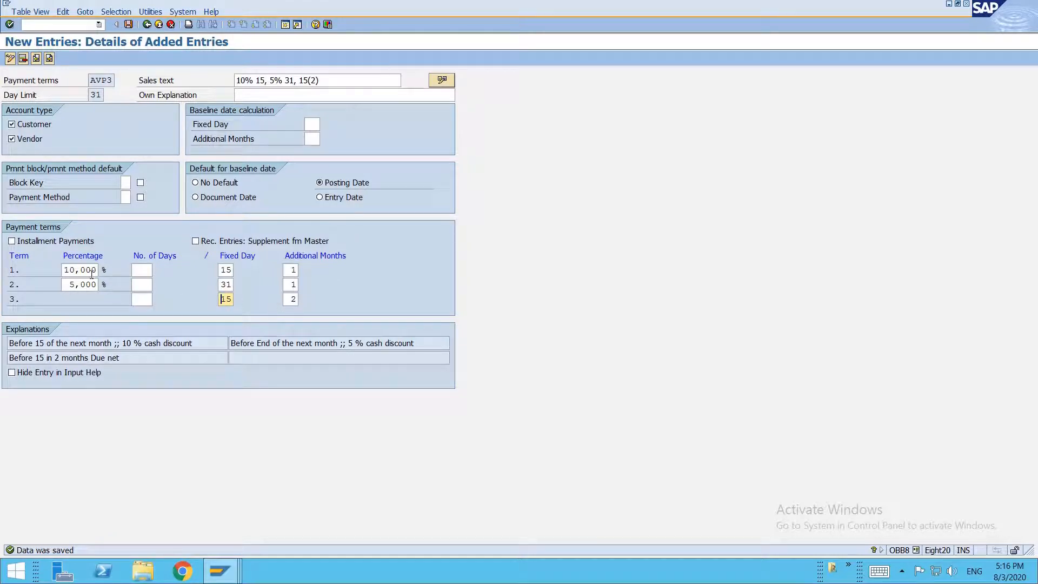
key("alt+Tab")
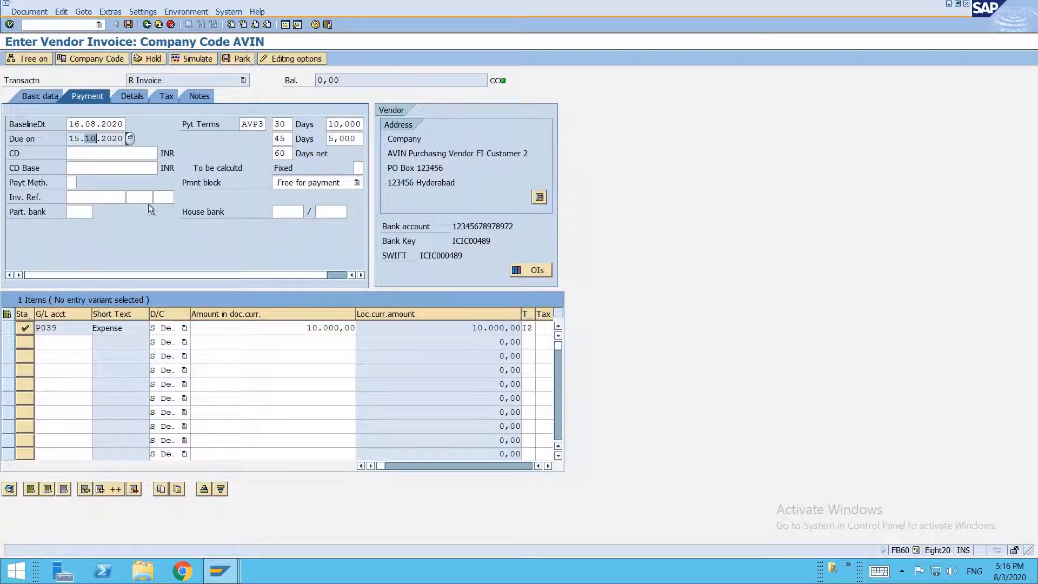
Post the vendor invoice and open transaction F-53 for outgoing payments
key("ctrl+s")
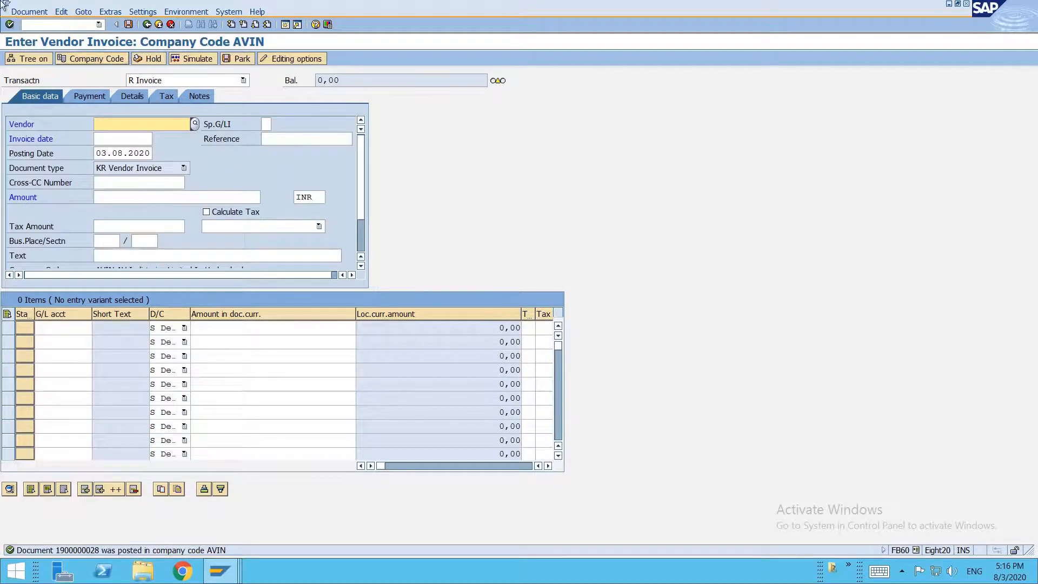
left_click(53, 25)
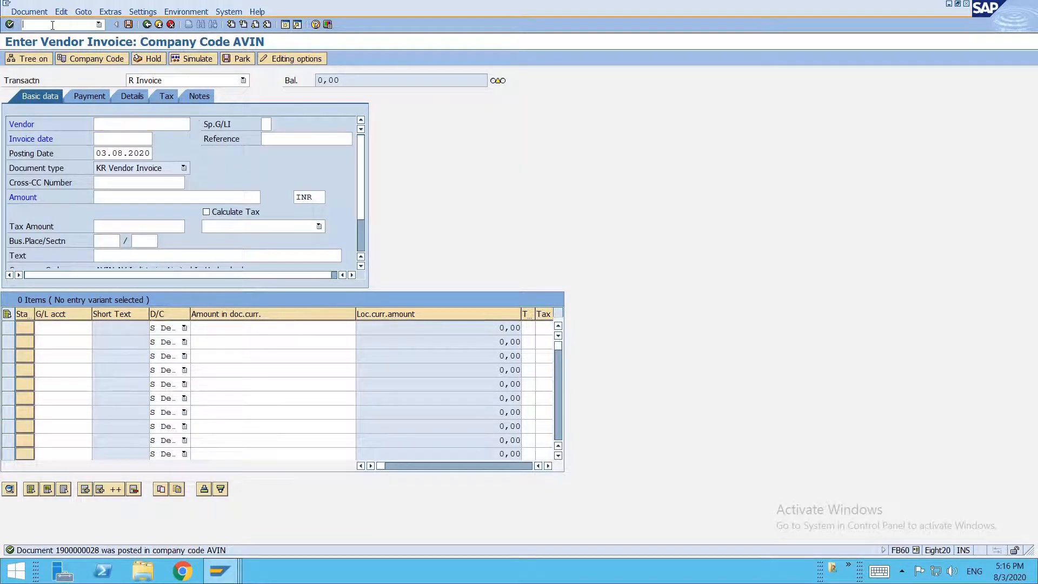
type("/nf-53")
key("Return")
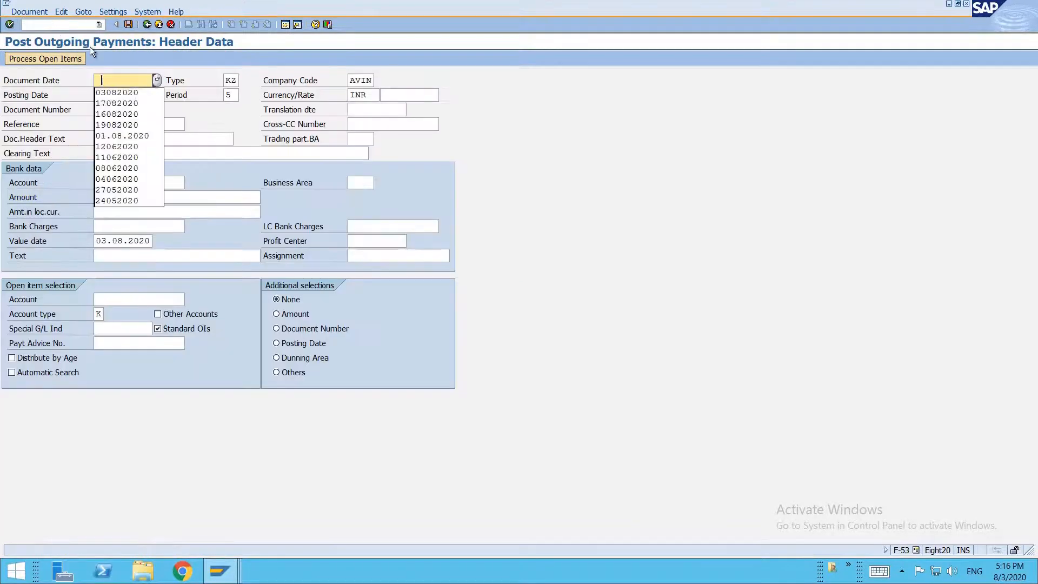
Enter document date 03082020, the bank account and an amount of 10 for the outgoing payment
key("Down")
key("Return")
key("Down")
key("Down")
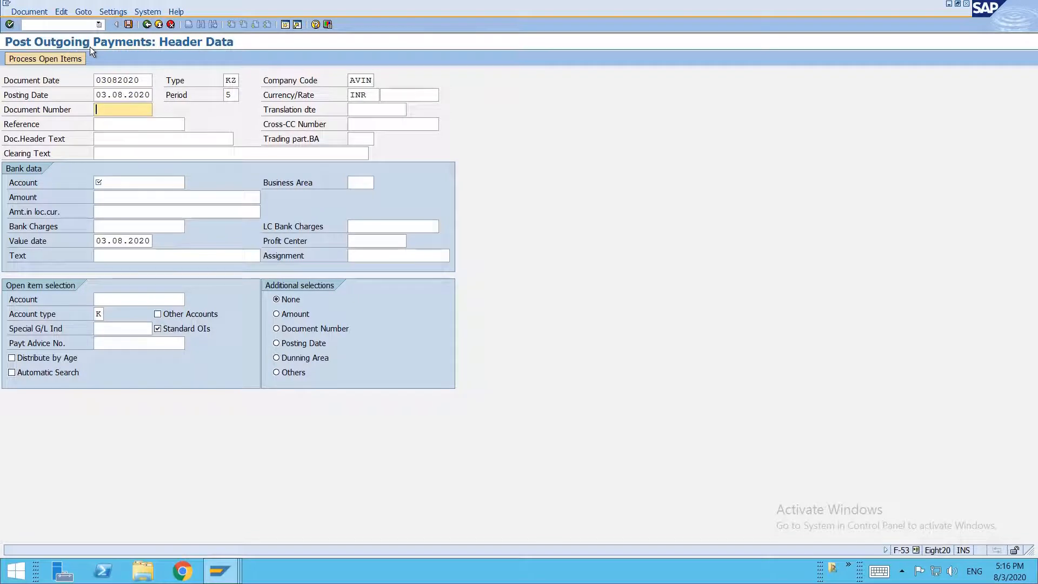
key("Down")
key("Down")
key("Down")
key("Down")
type("C010")
key("Down")
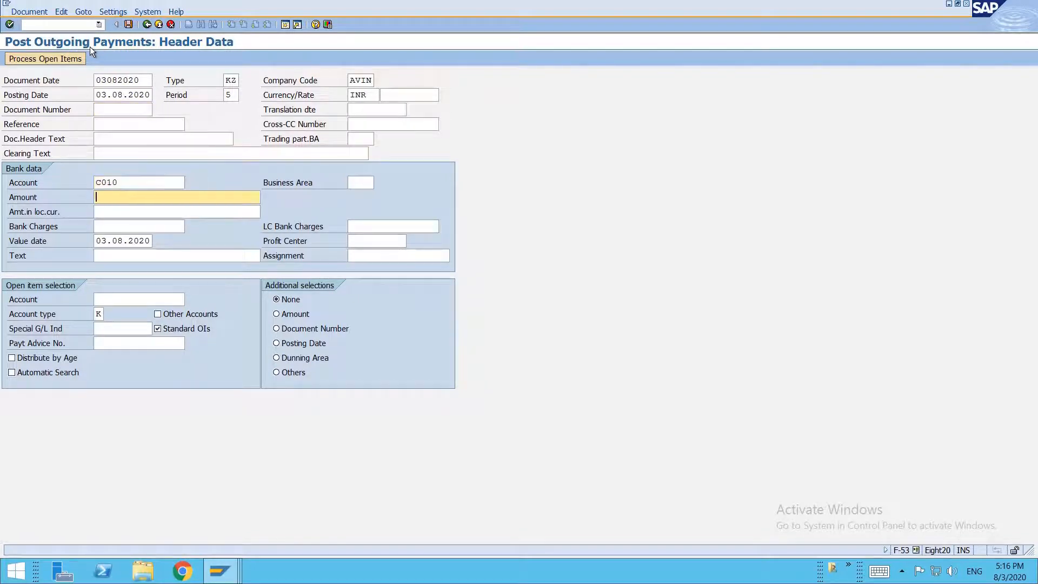
type("10")
Load the open items by entering the vendor's account number, and deactivate all of them
left_click(131, 301)
type("300030")
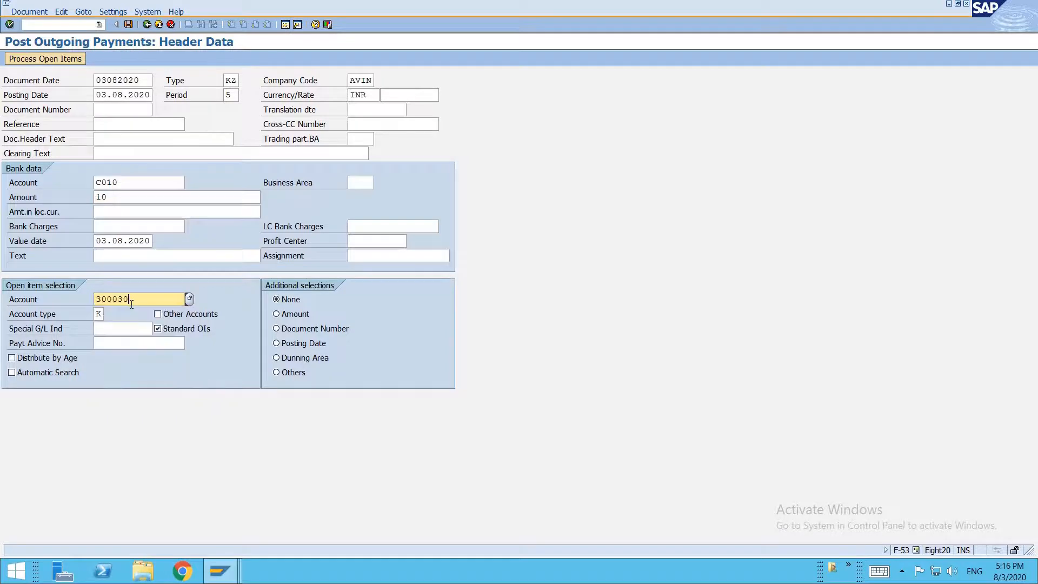
key("Return")
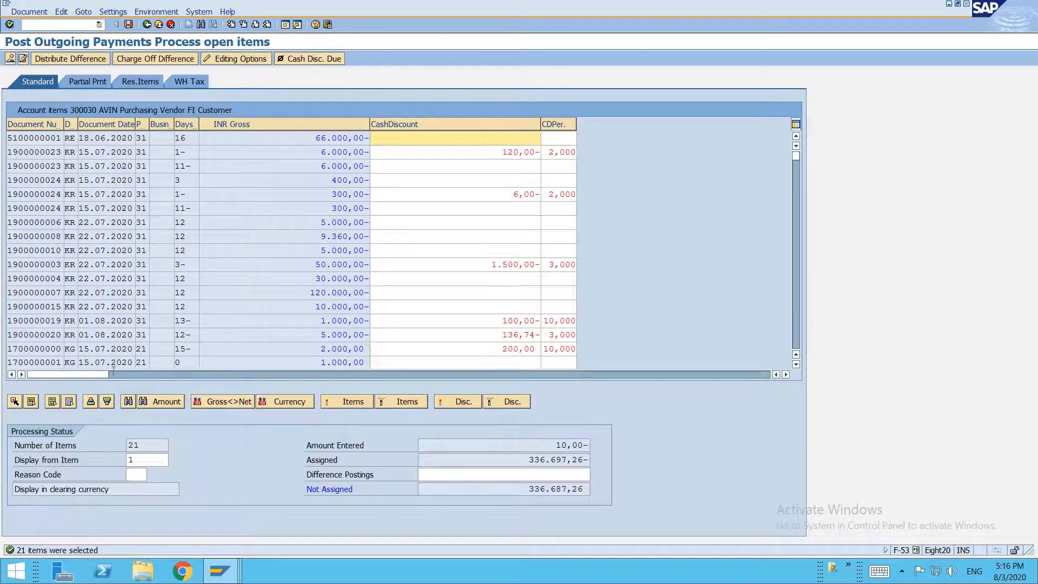
left_click(52, 402)
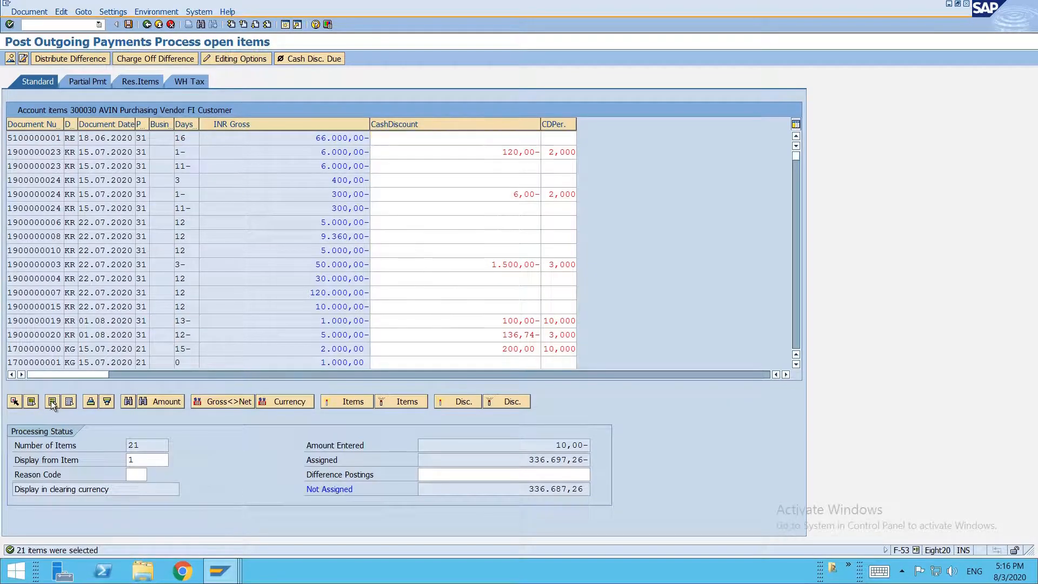
left_click(413, 401)
Examine the days, gross amounts and cash discounts of the open invoices dated 03.08.2020 and 16.08.2020
scroll(414, 330, "down", 2)
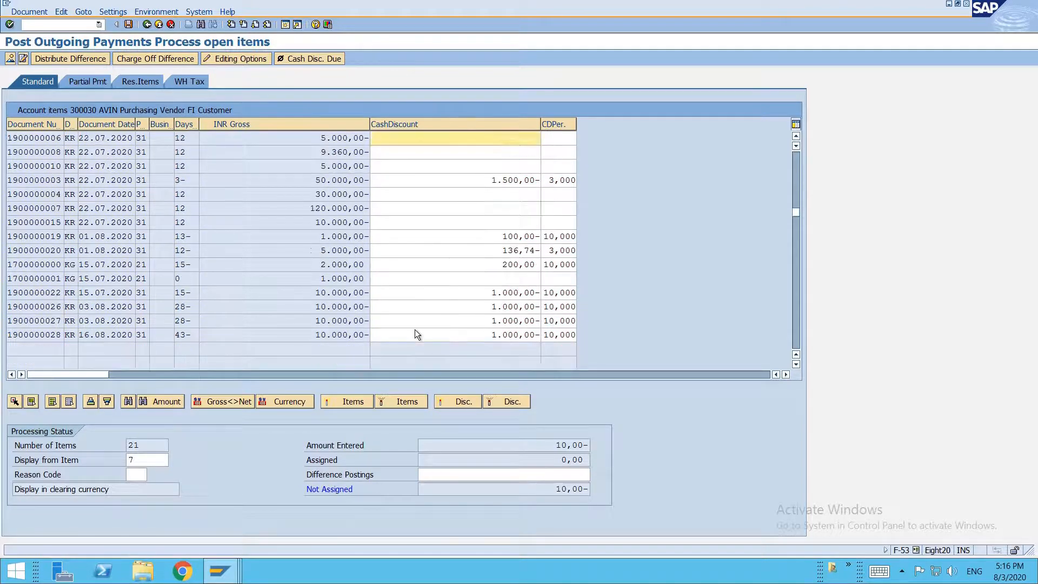
left_click(415, 334)
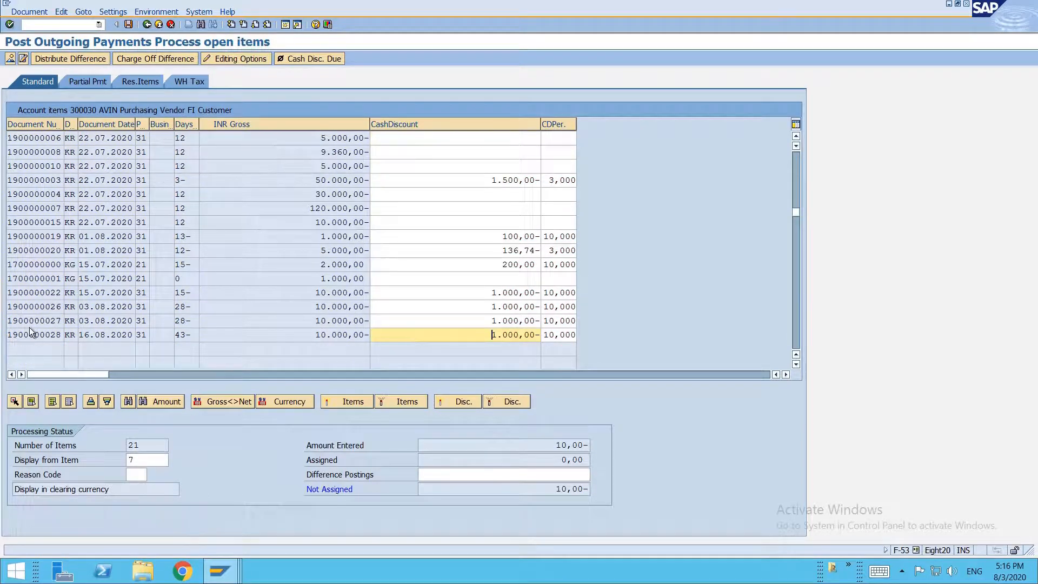
left_click(60, 322)
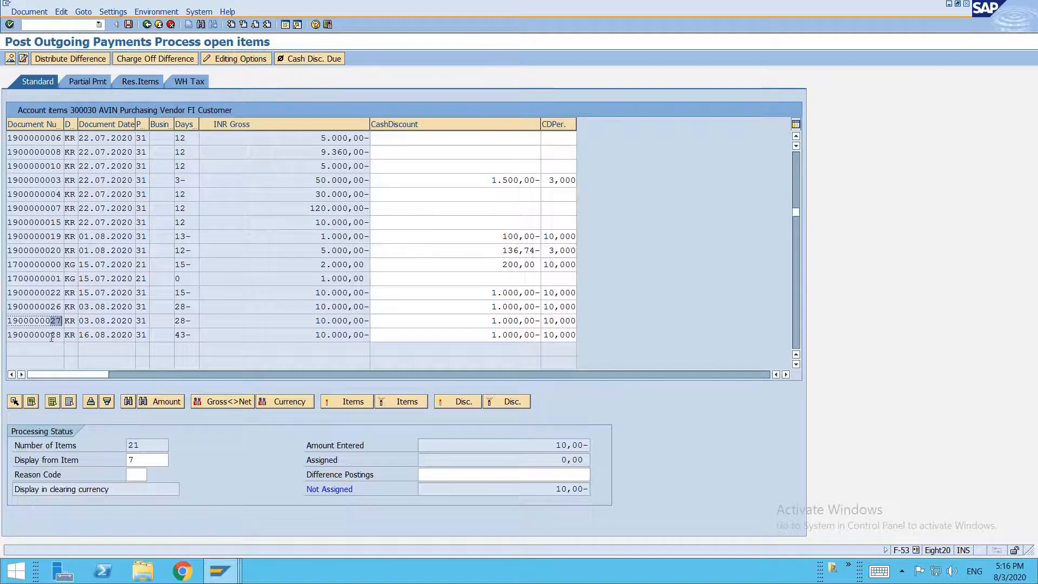
left_click(53, 339)
left_click(58, 321)
left_click(52, 321)
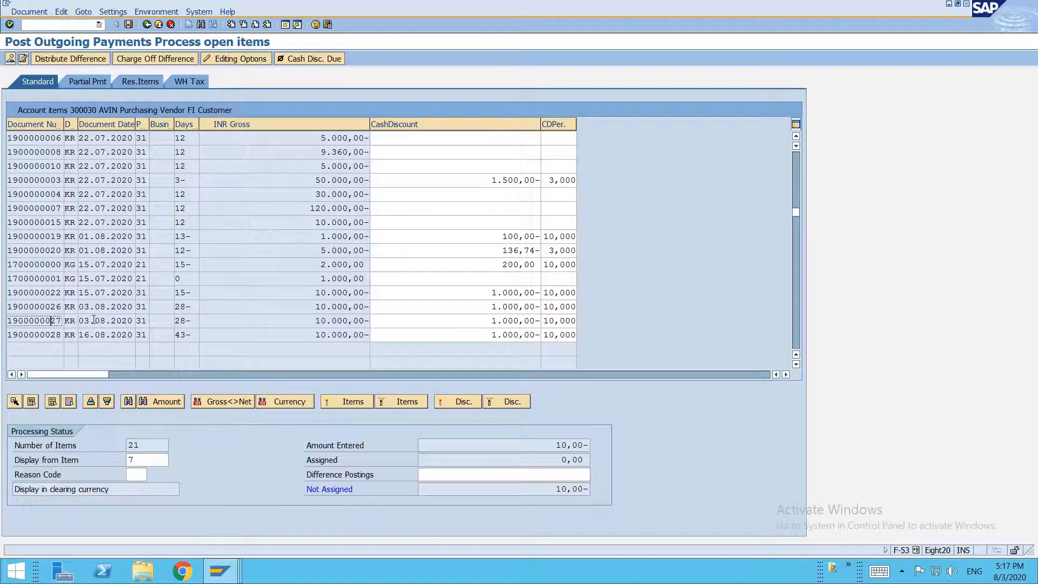
left_click(186, 320)
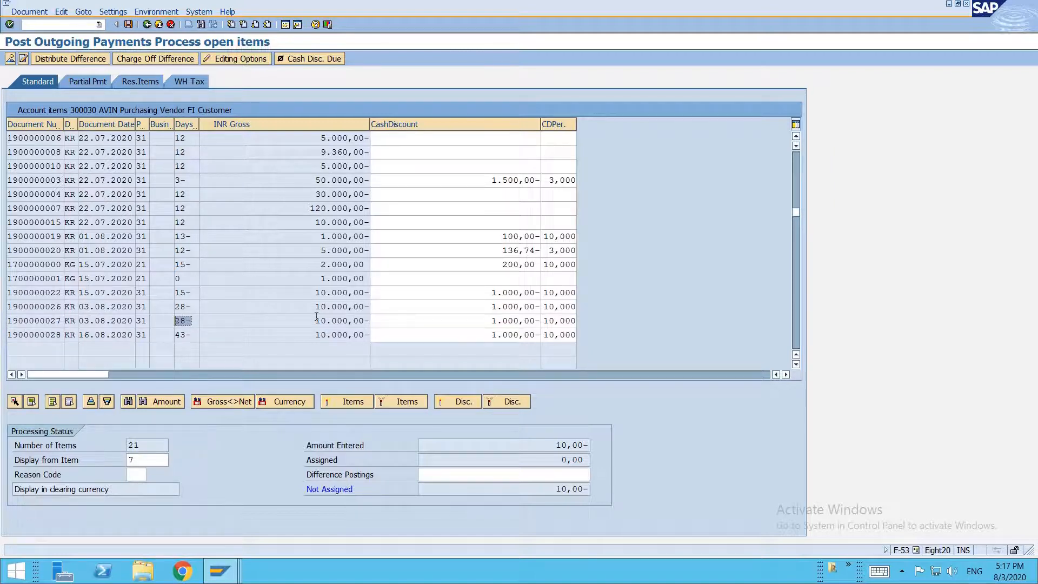
left_click_drag(315, 321, 360, 324)
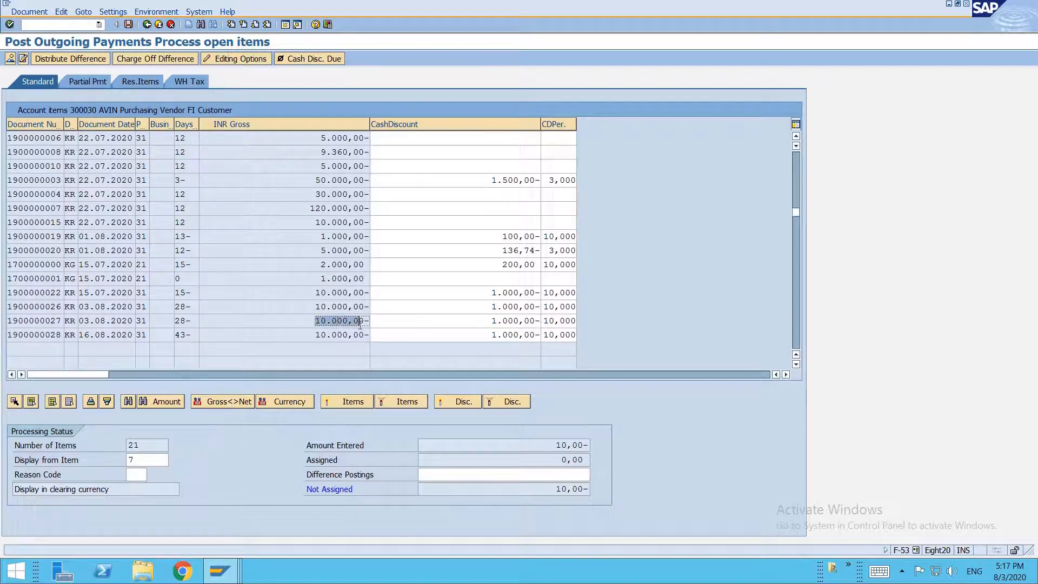
double_click(543, 320)
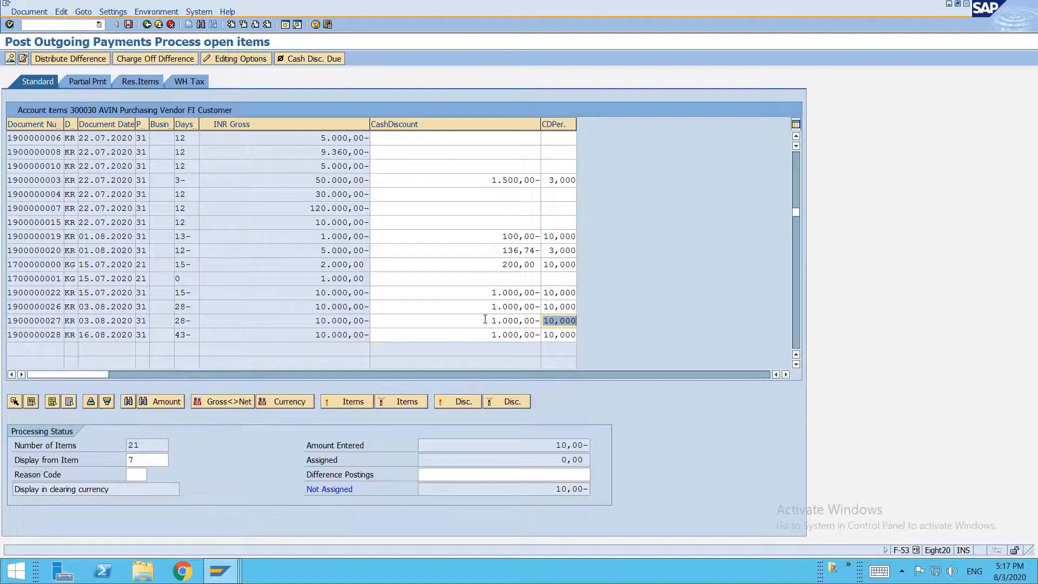
left_click_drag(485, 319, 535, 321)
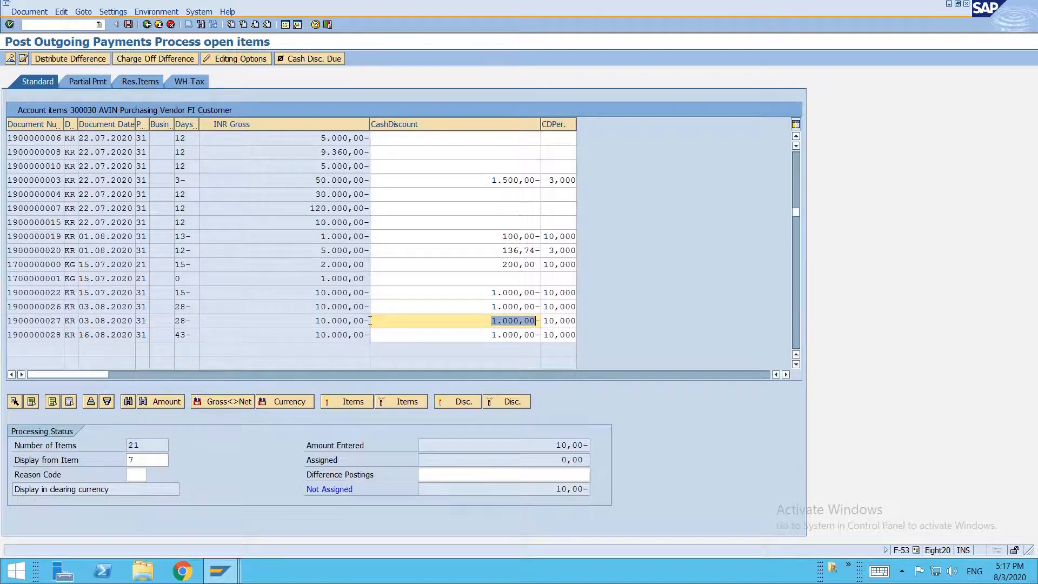
left_click(482, 323)
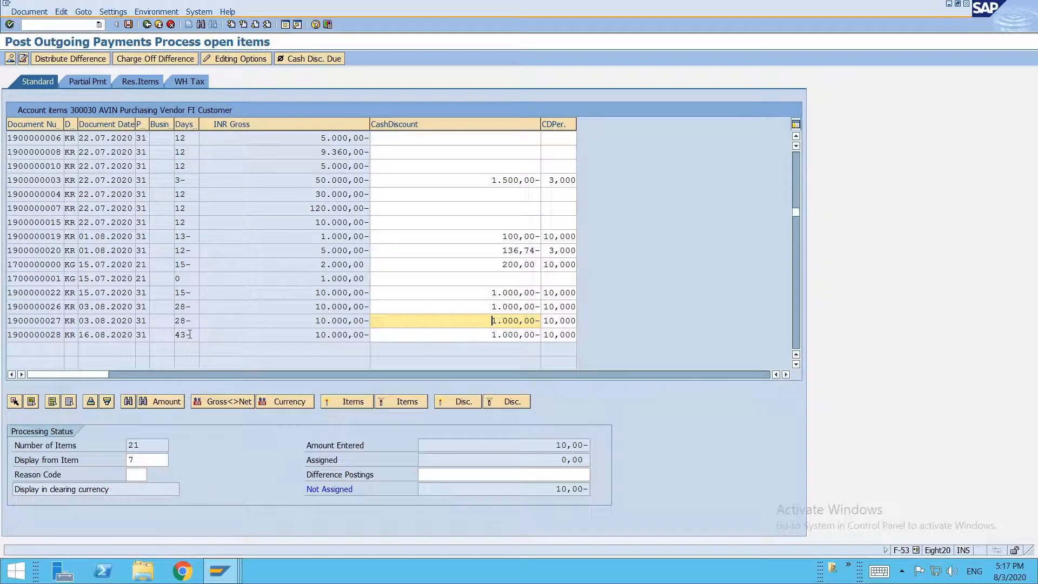
left_click_drag(192, 335, 170, 328)
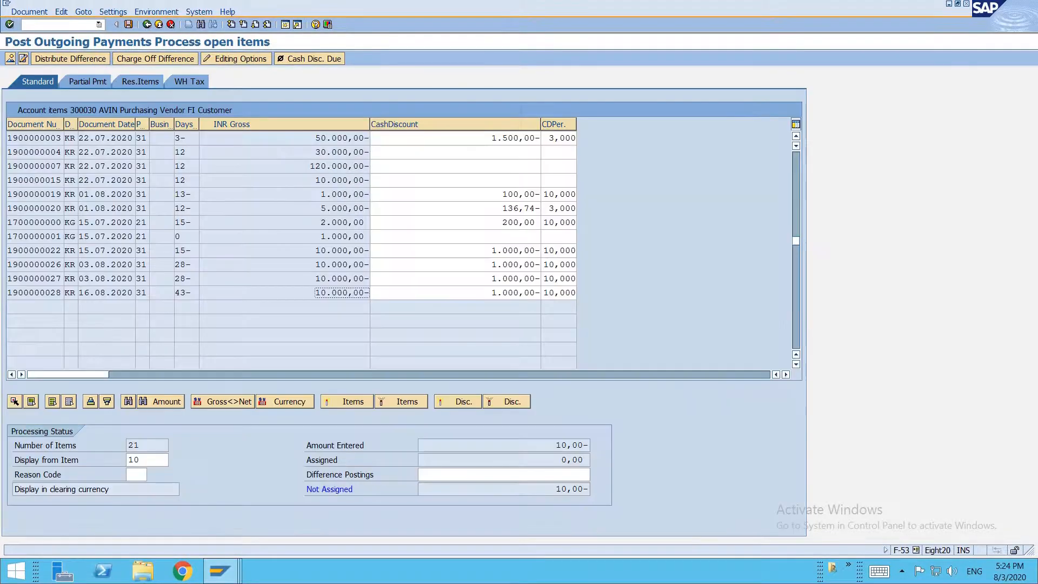
Discard the current outgoing payment and start a new one with document date and posting date 28.08.2020
key("F3")
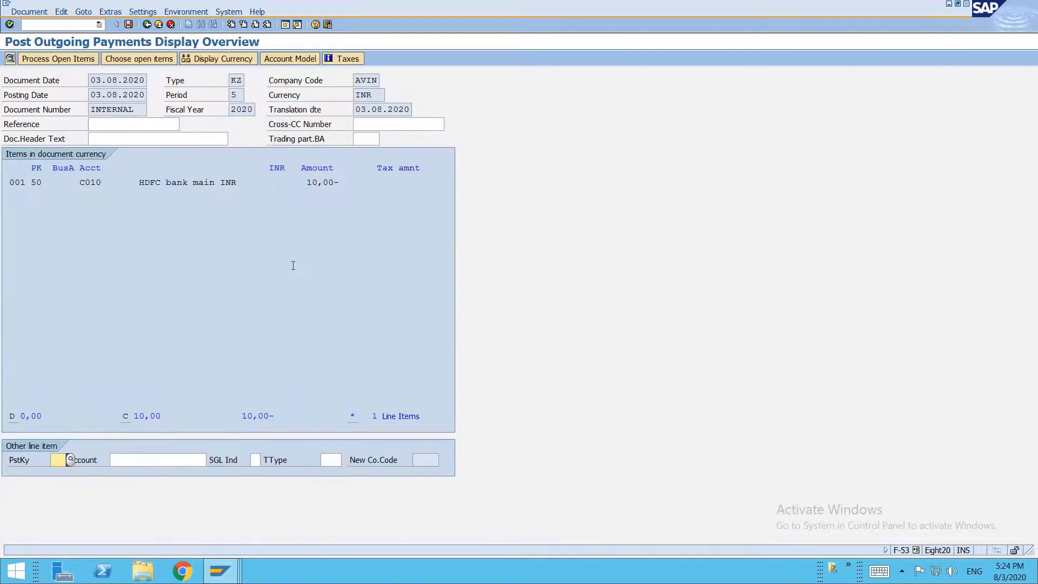
key("F3")
left_click(225, 241)
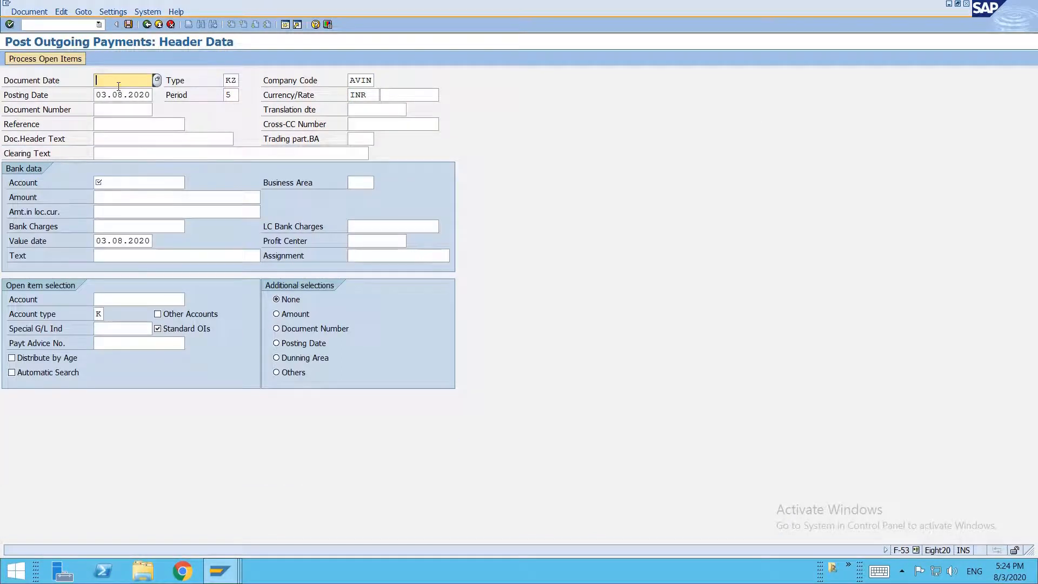
type("28.08.2020")
key("Tab")
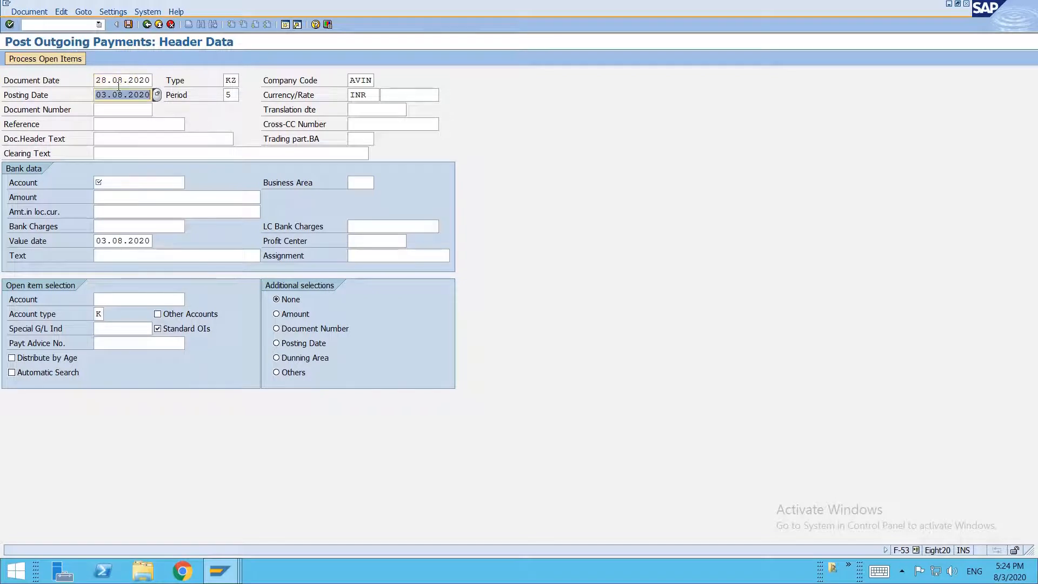
type("28.08.2020")
key("Tab")
key("Tab")
key("Tab")
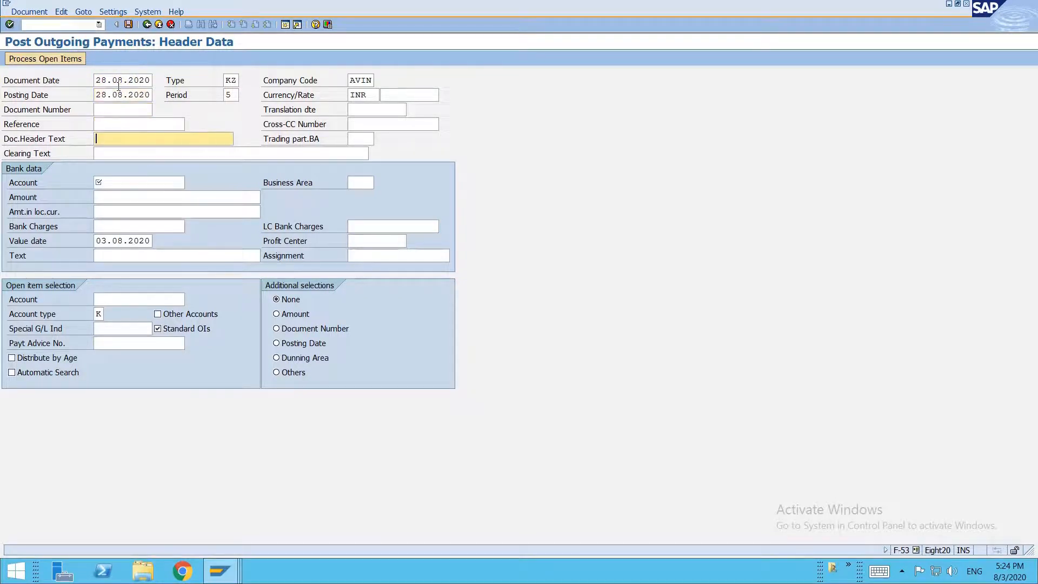
Enter the bank account and an amount of 10 for the payment dated 28.08.2020
key("Tab")
key("Tab")
type("C010")
key("Tab")
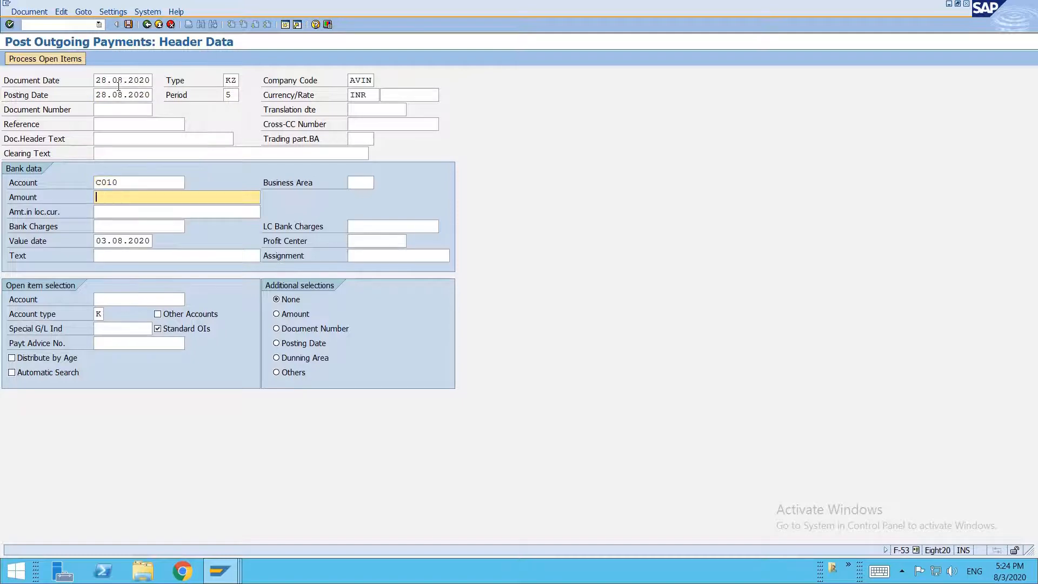
type("10")
Load the open items by entering the vendor's account number, and deactivate all of them
key("Tab")
key("Tab")
key("Tab")
key("Tab")
key("Tab")
type("300030")
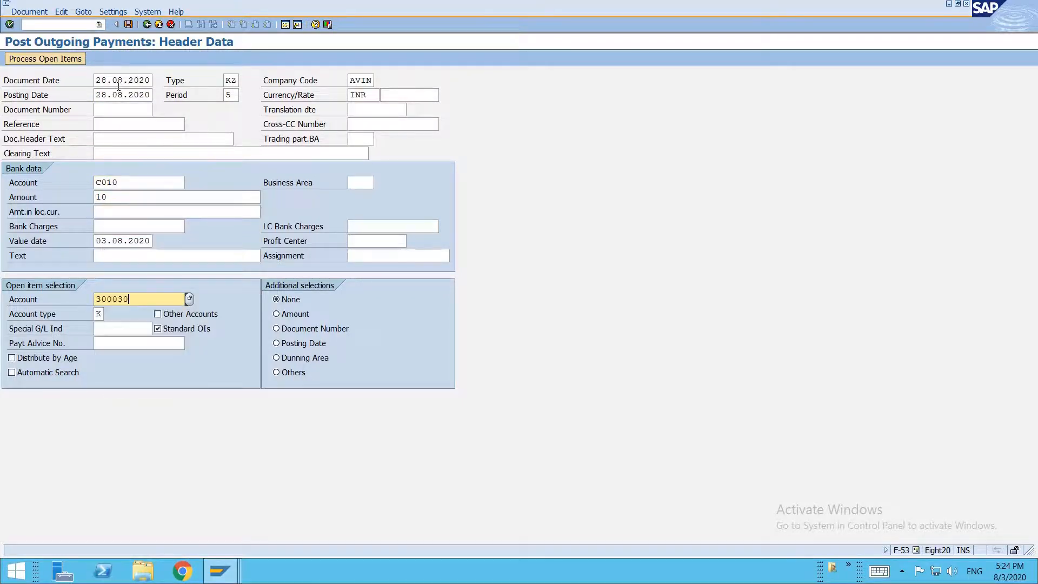
key("Return")
key("Return")
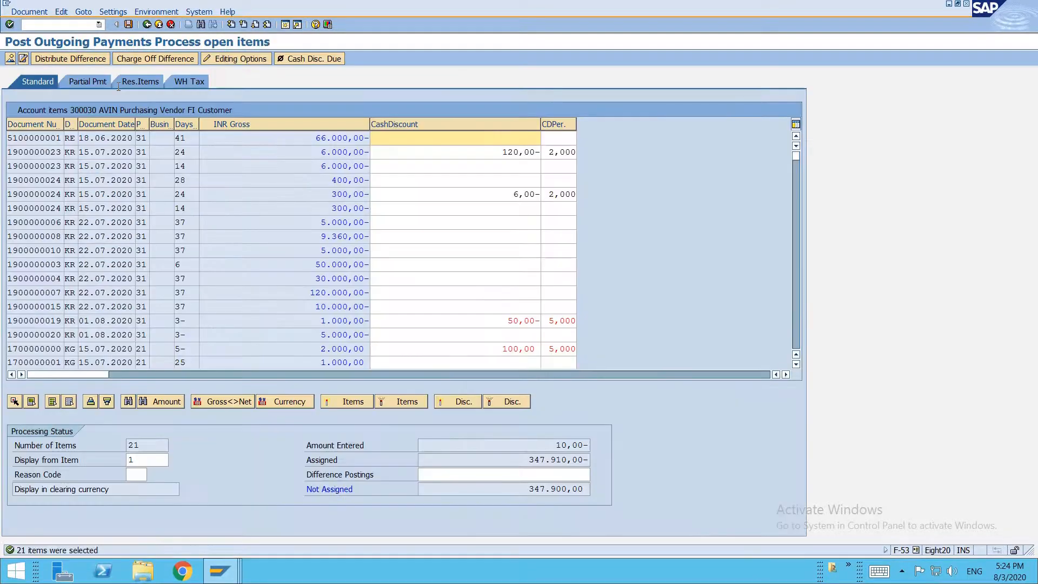
left_click(56, 401)
left_click(388, 402)
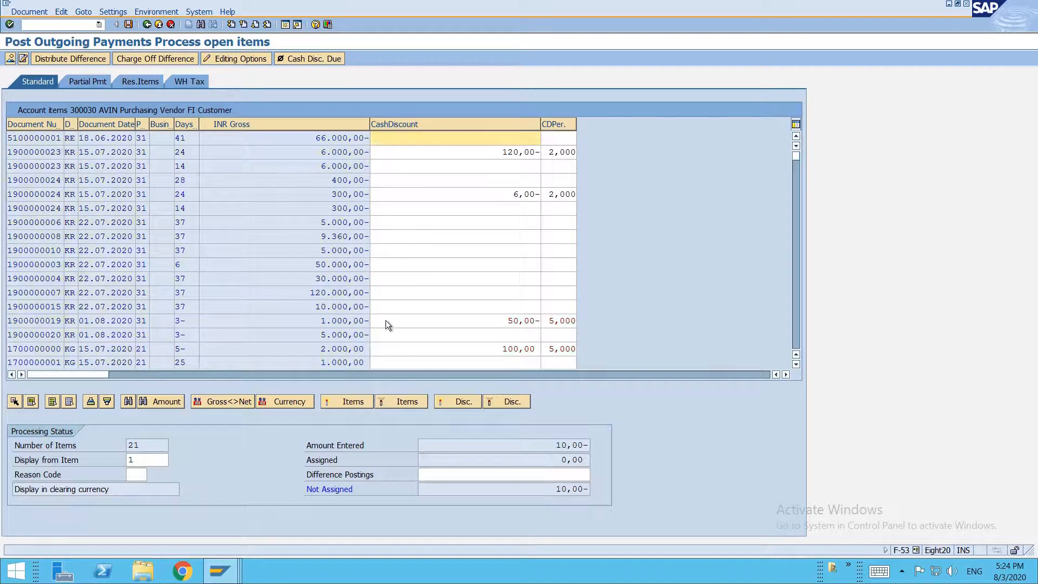
Check the days and cash discounts of the open invoices dated 03.08.2020 and 16.08.2020 for payment on 28.08.2020
scroll(385, 319, "down", 5)
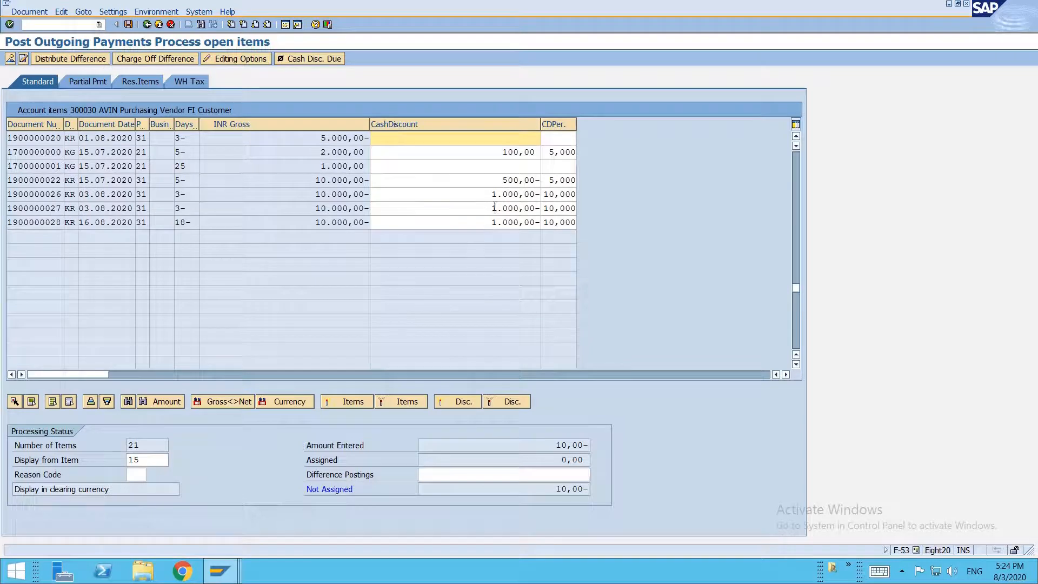
left_click_drag(492, 208, 565, 214)
left_click_drag(489, 222, 531, 223)
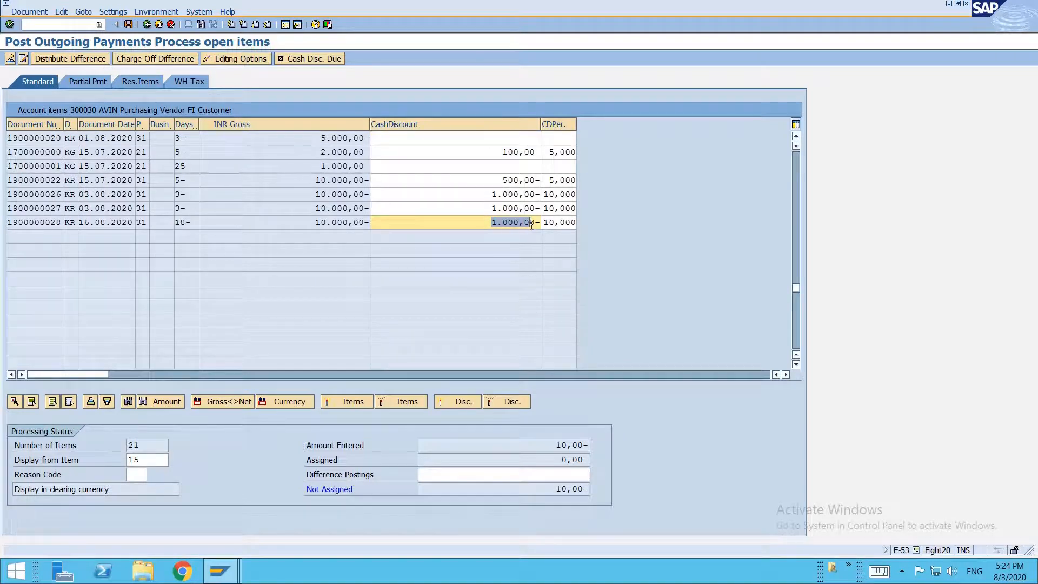
left_click_drag(193, 208, 174, 208)
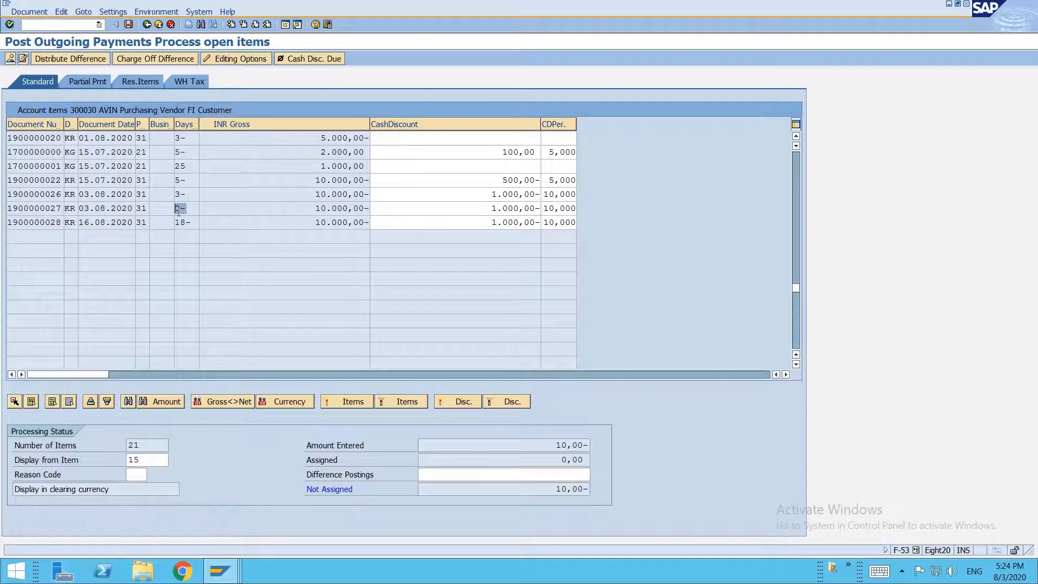
left_click(556, 219)
Discard the payment entry and start a new one with document date 02.09.2020
key("F3")
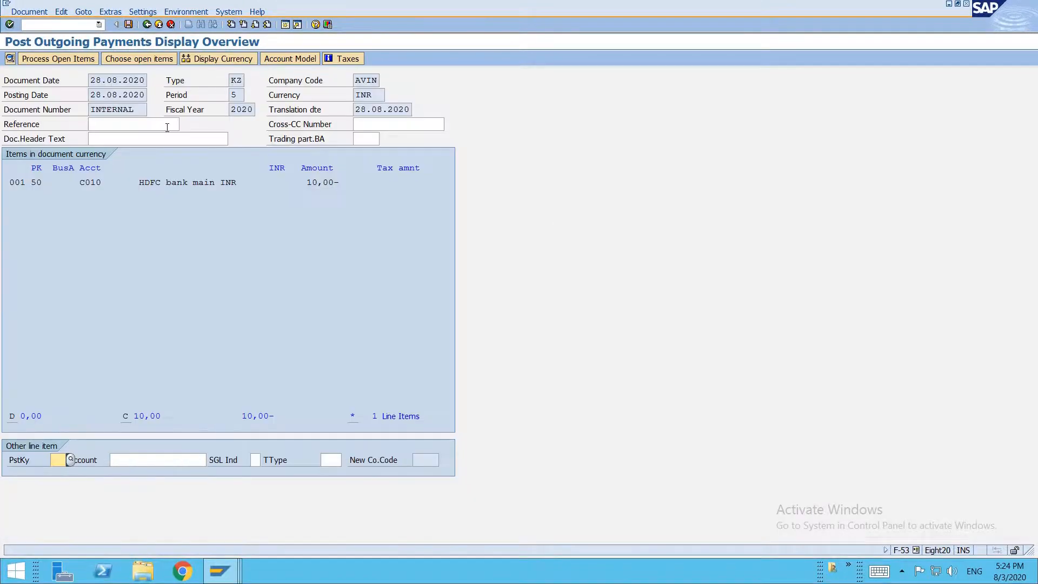
key("F3")
left_click(232, 240)
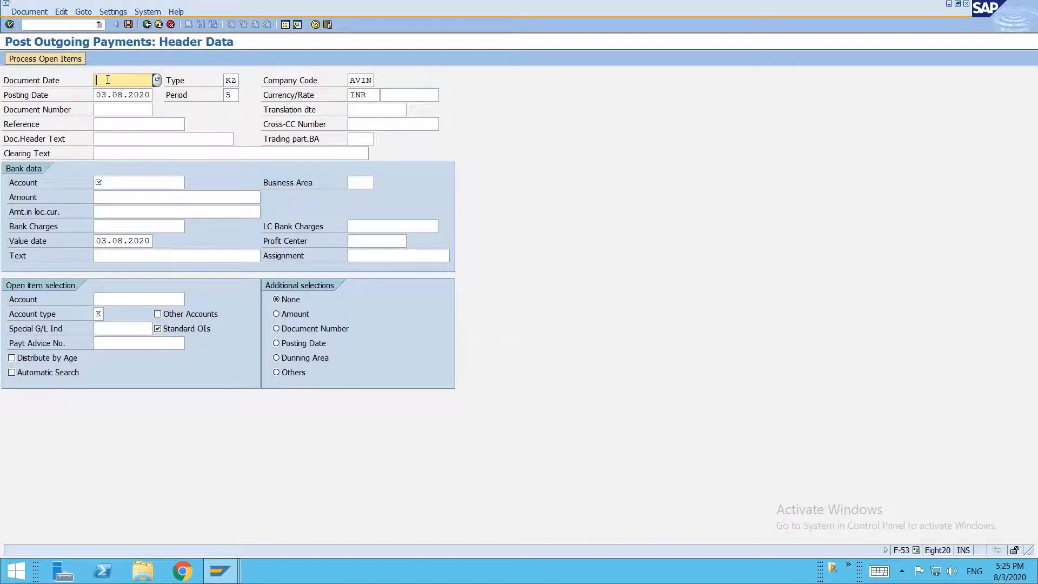
type("01.09.2020")
left_click(106, 80)
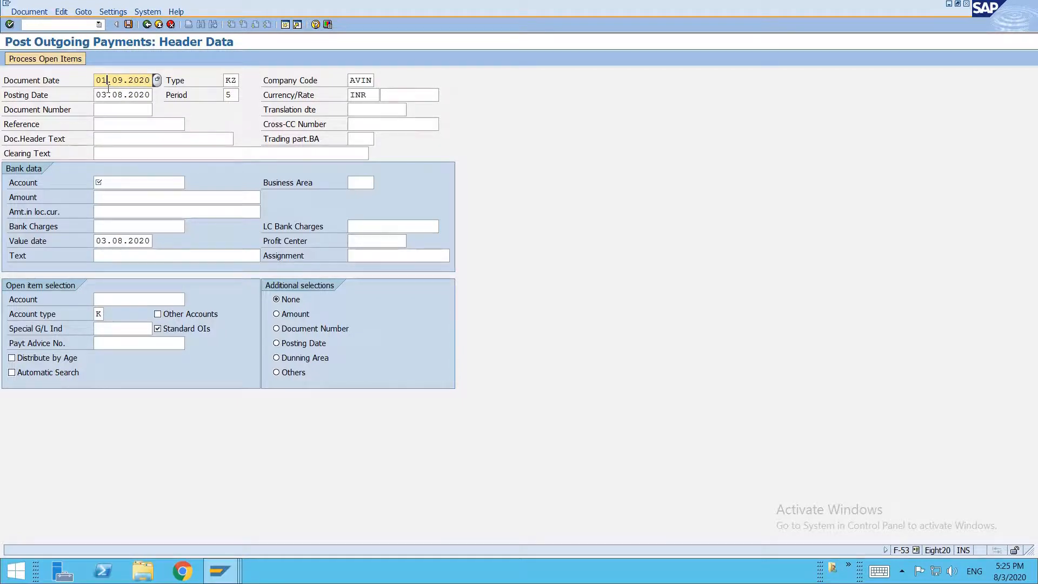
key("BackSpace")
type("2")
key("Tab")
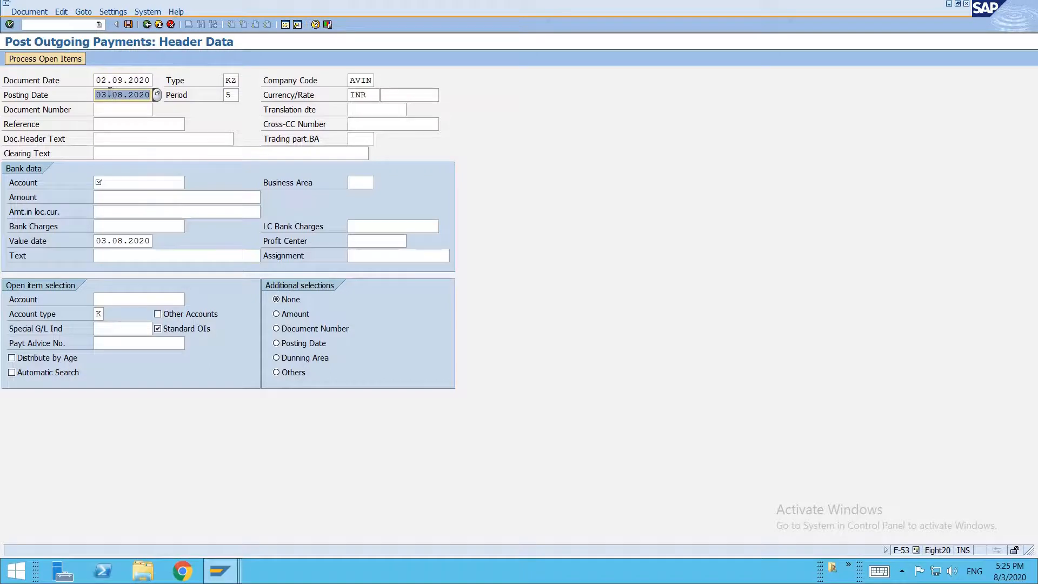
Set the outgoing payment's posting date to 02.09.2020
left_click(109, 94)
key("BackSpace")
type("2")
key("BackSpace")
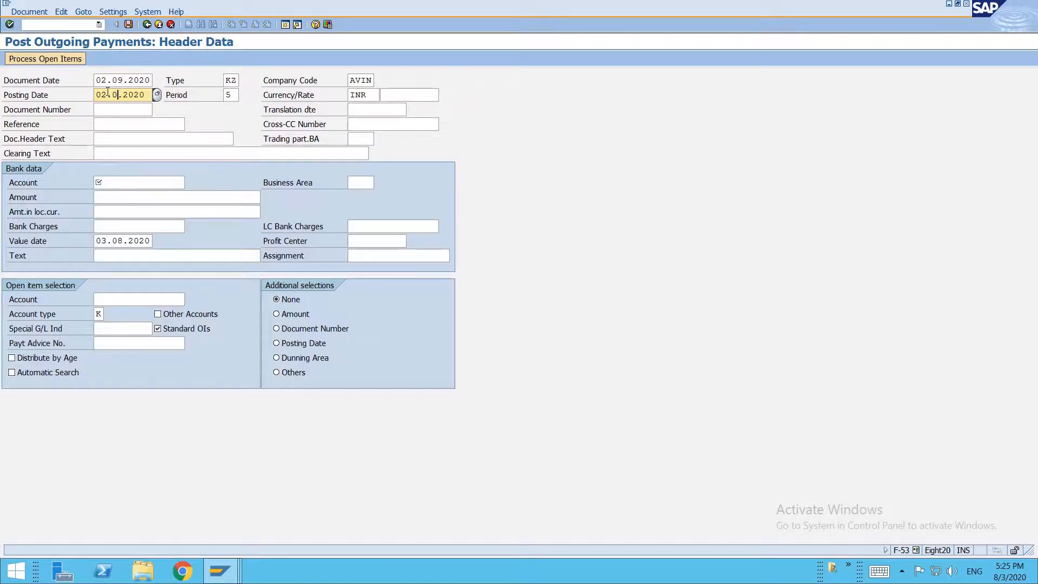
type("9")
Enter the bank account and an amount of 10 for the payment dated 02.09.2020
left_click(147, 183)
type("C010")
key("Tab")
type("10")
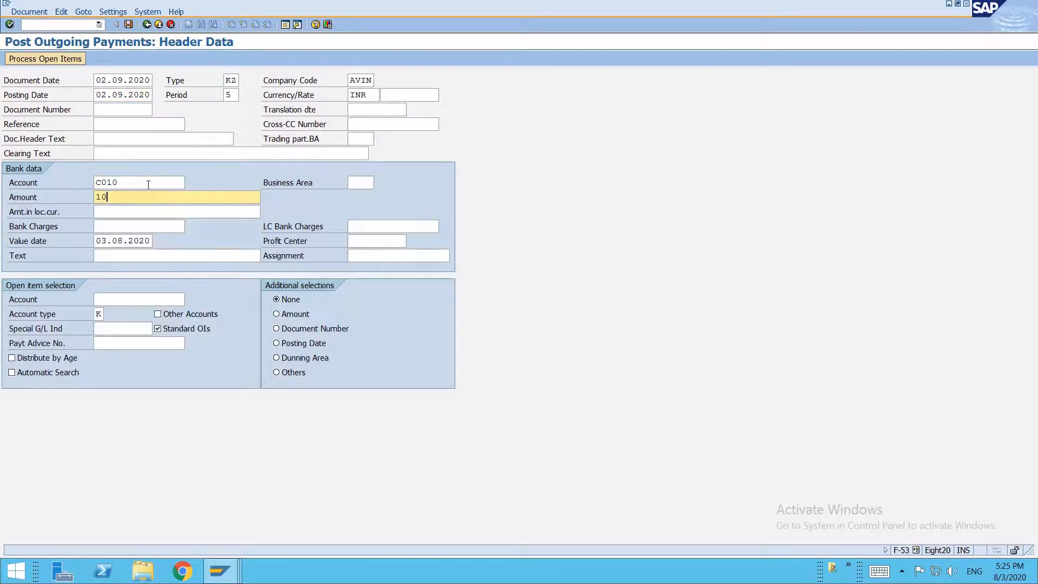
Enter the vendor's account number and load its open items, accepting the period and future date warnings
key("Tab")
key("Tab")
key("Tab")
key("Tab")
key("Tab")
type("300030")
key("Return")
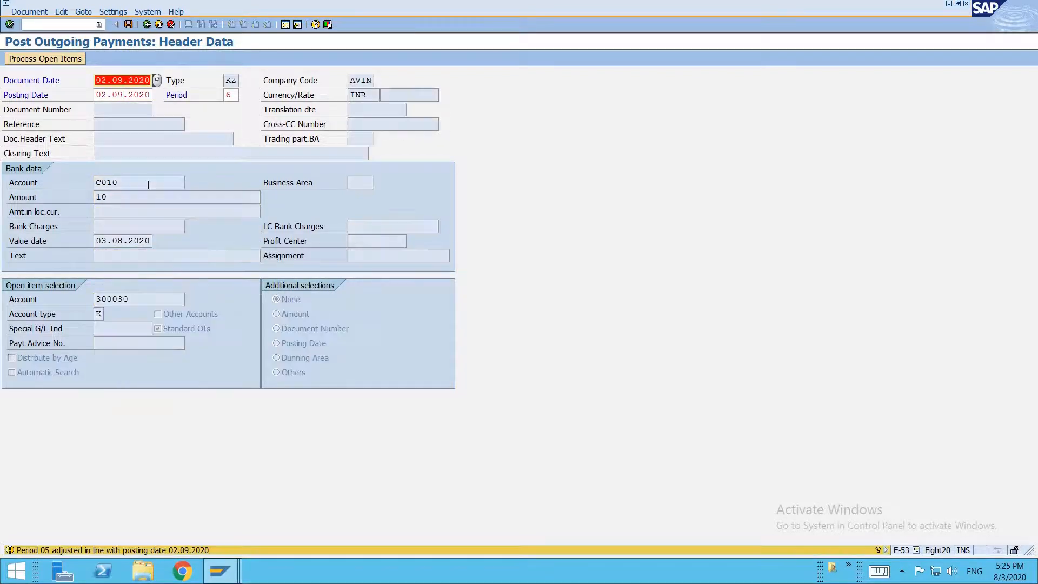
key("Return")
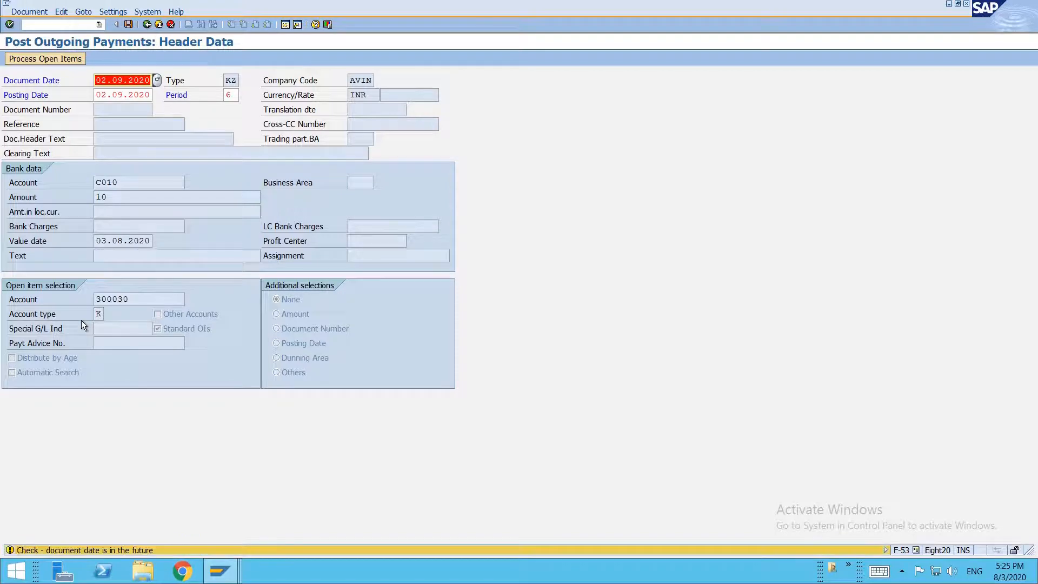
key("Return")
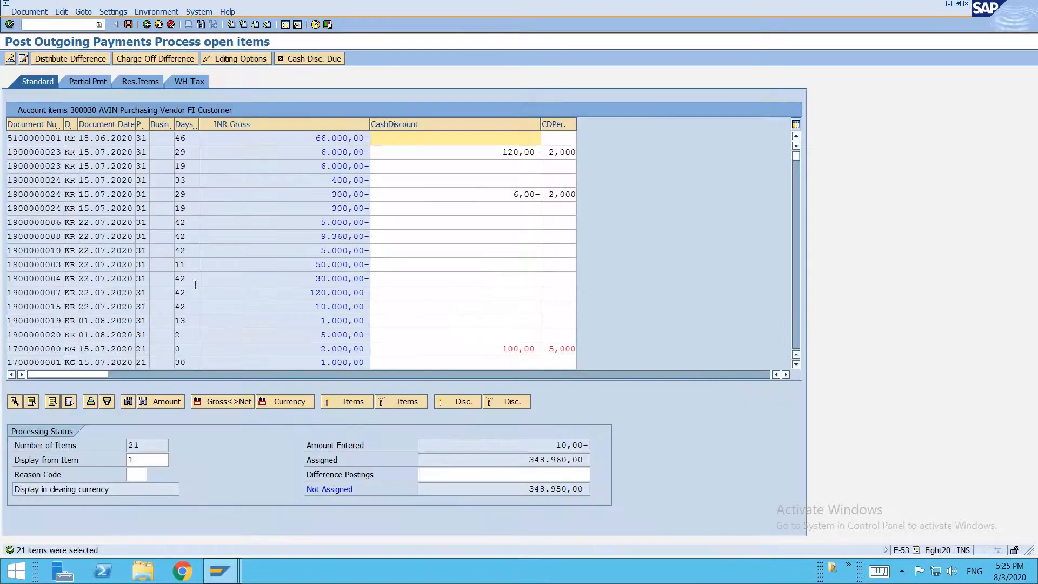
Examine the cash discount amounts and percentages of the open invoices dated 03.08.2020 and 16.08.2020 for payment on 02.09.2020
scroll(164, 245, "down", 7)
scroll(274, 242, "up", 2)
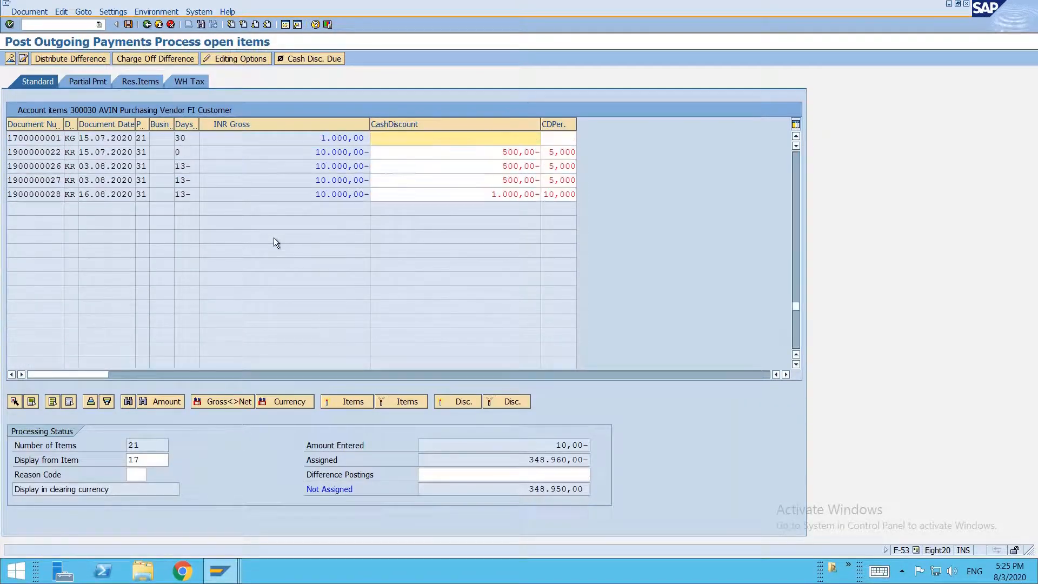
left_click_drag(62, 179, 51, 180)
left_click_drag(546, 180, 586, 179)
double_click(518, 181)
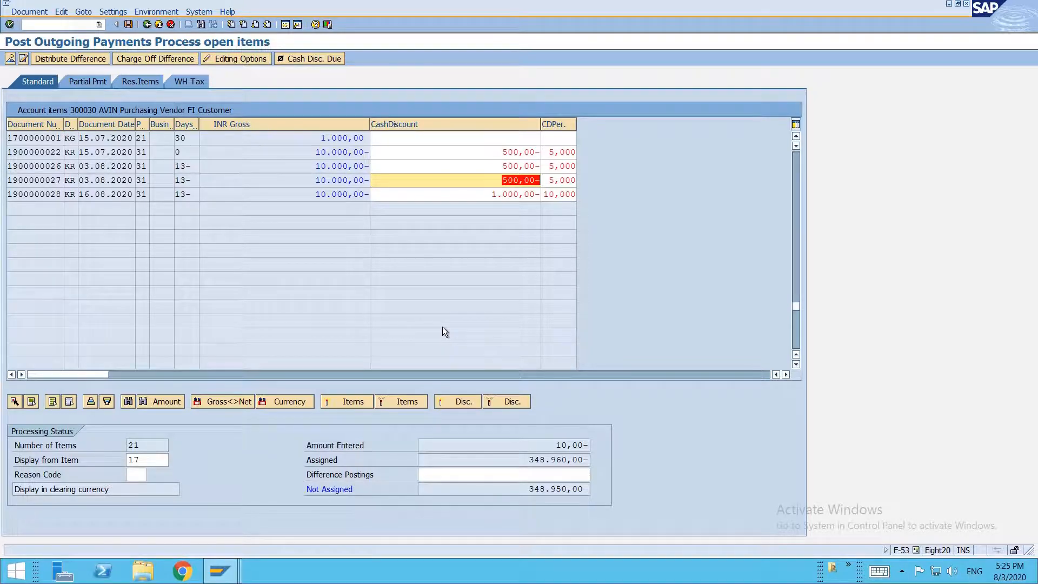
key("Tab")
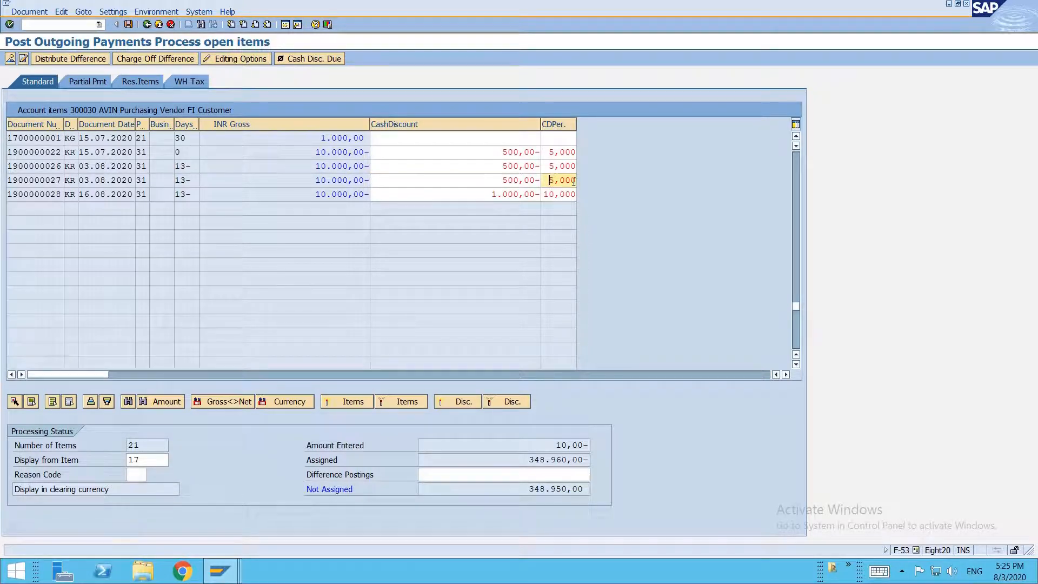
key("shift+Right")
key("shift+Right")
key("shift+Right")
key("shift+Right")
left_click(89, 181)
left_click_drag(52, 196, 84, 195)
left_click(91, 196)
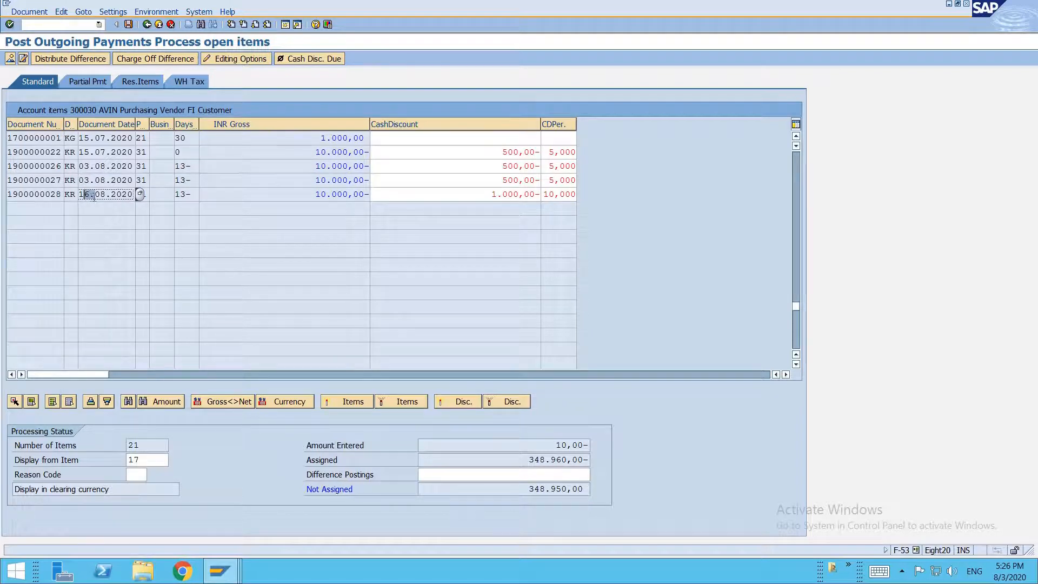
left_click(99, 196)
Discard the payment entry and start a new one with document date and posting date 16.09.2020
key("F3")
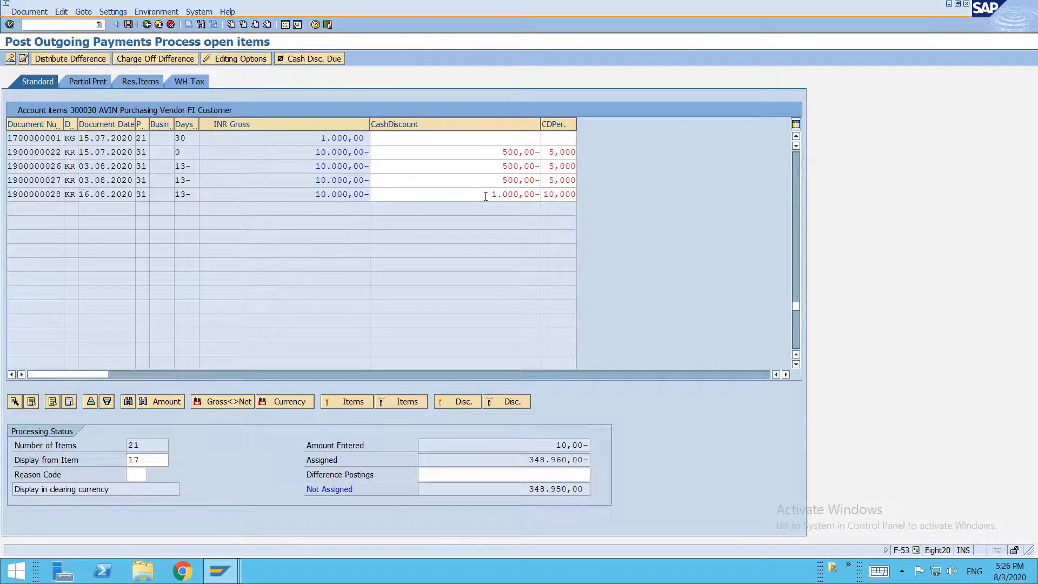
key("F3")
left_click(212, 238)
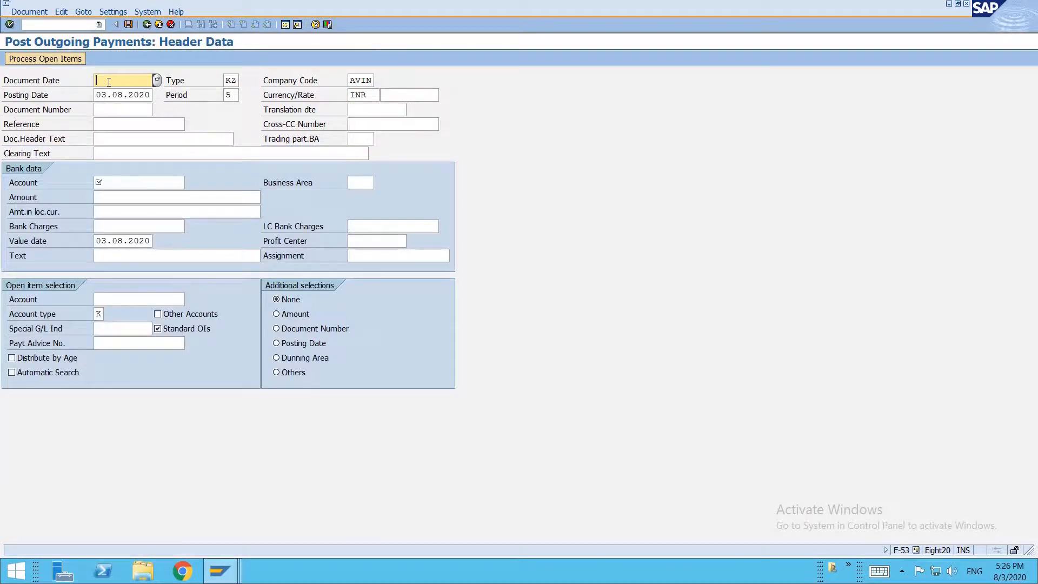
type("16092020")
left_click(108, 94)
key("BackSpace")
key("BackSpace")
type("16")
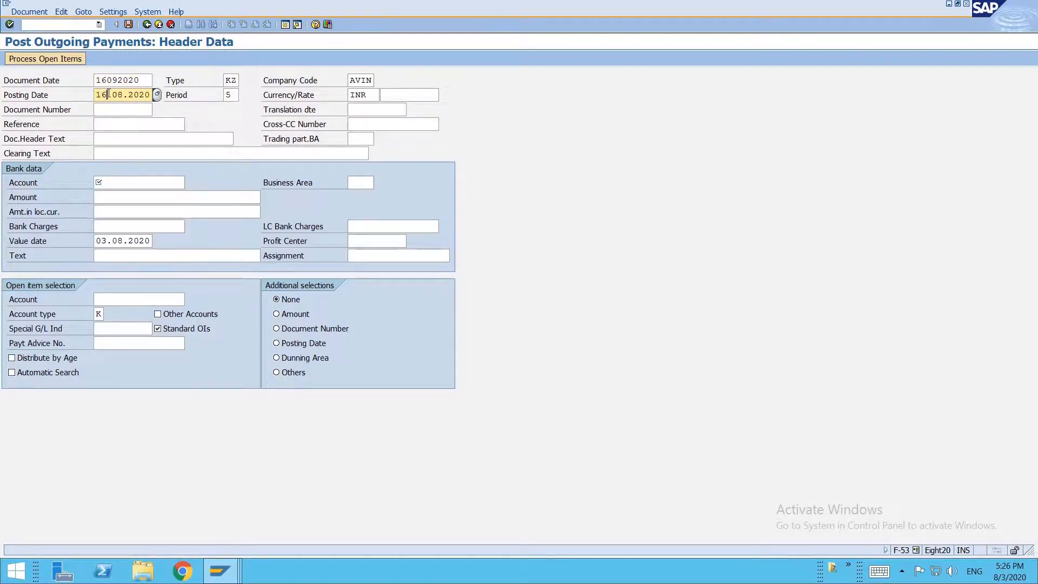
left_click(123, 96)
key("BackSpace")
type("9")
Fill in the bank account and an amount of 10 for the payment dated 16.09.2020
key("Return")
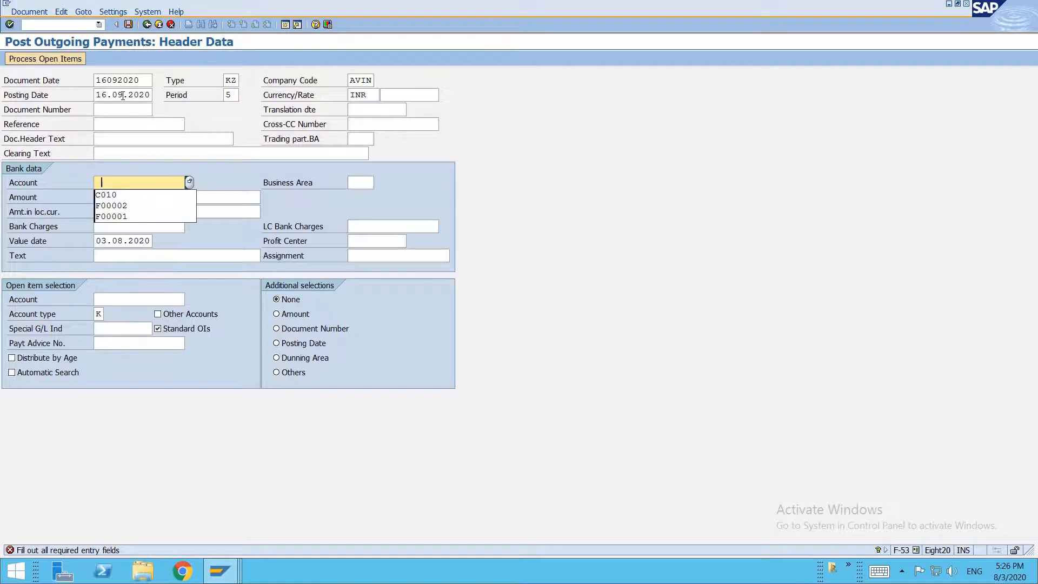
key("Return")
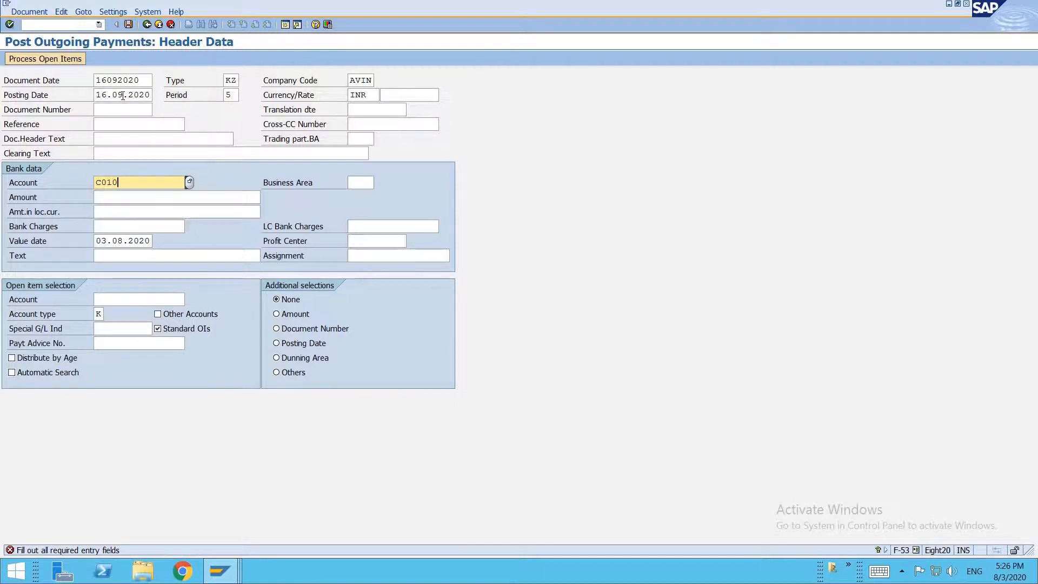
key("Return")
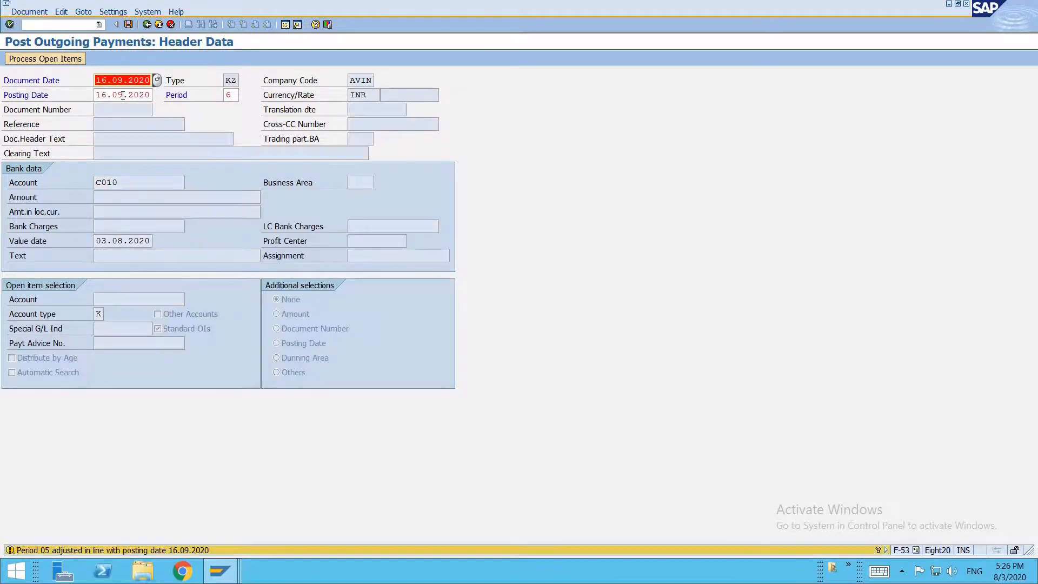
key("Return")
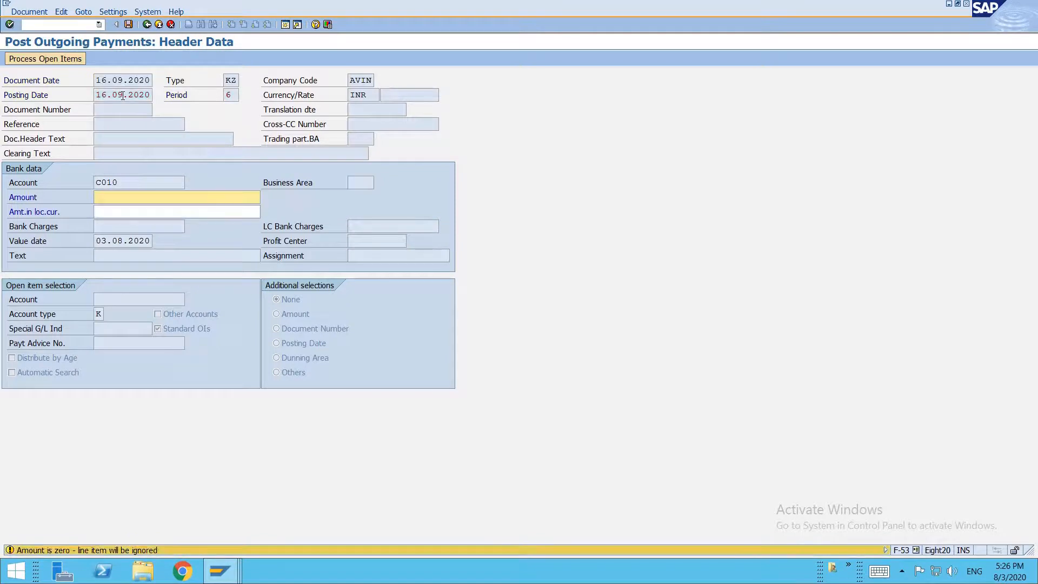
type("10")
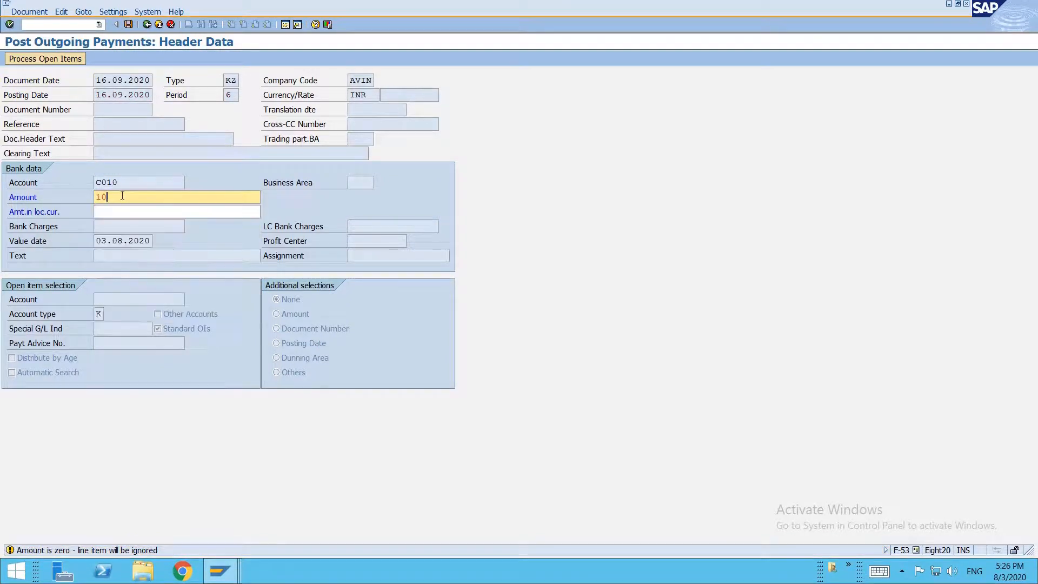
key("Return")
Load the open items by vendor account number and check the cash discounts of the invoices dated 03.08.2020 and 16.08.2020
type("300030")
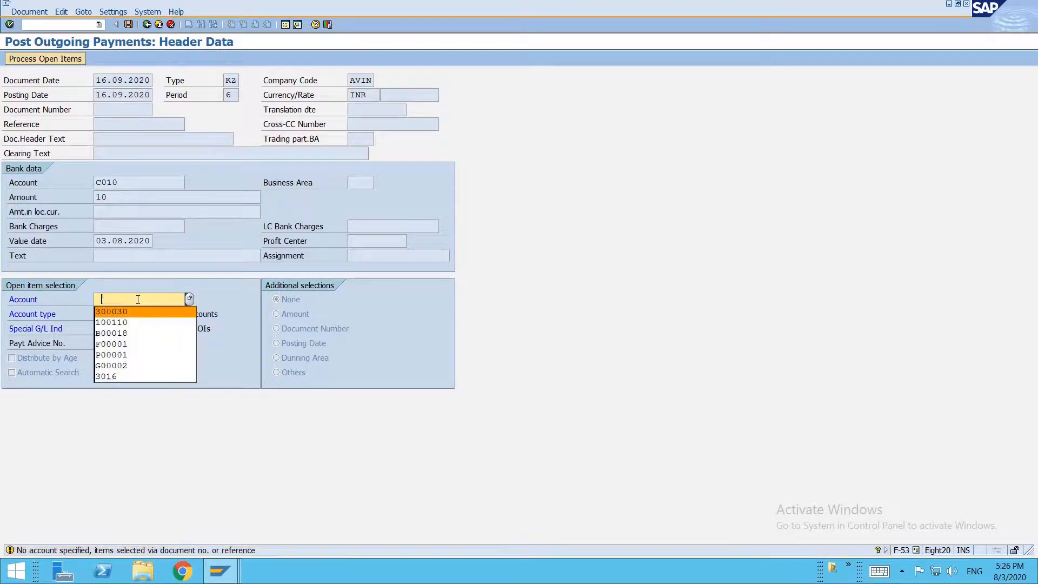
key("Return")
scroll(138, 299, "down", 4)
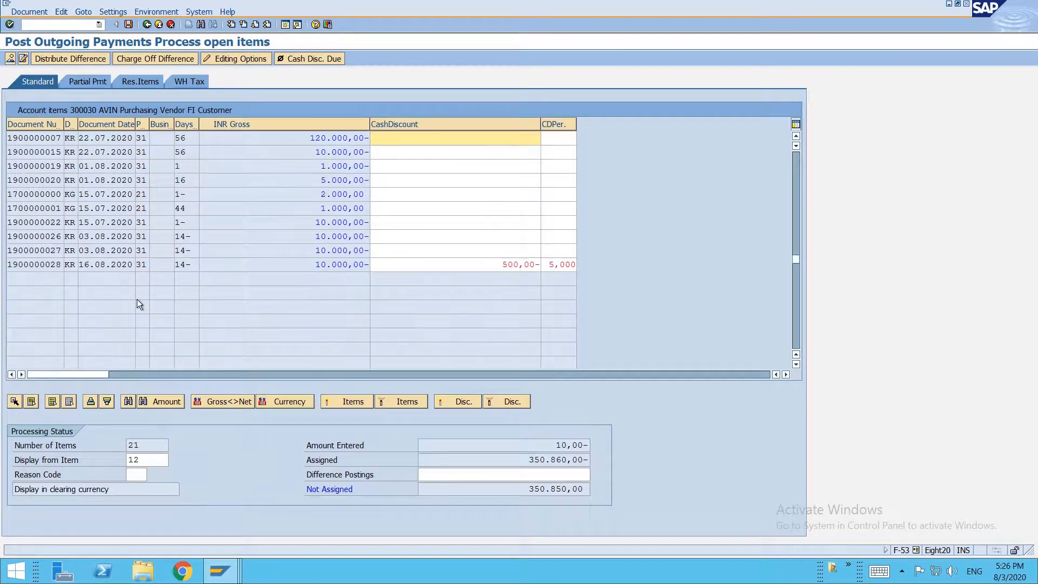
left_click(413, 237)
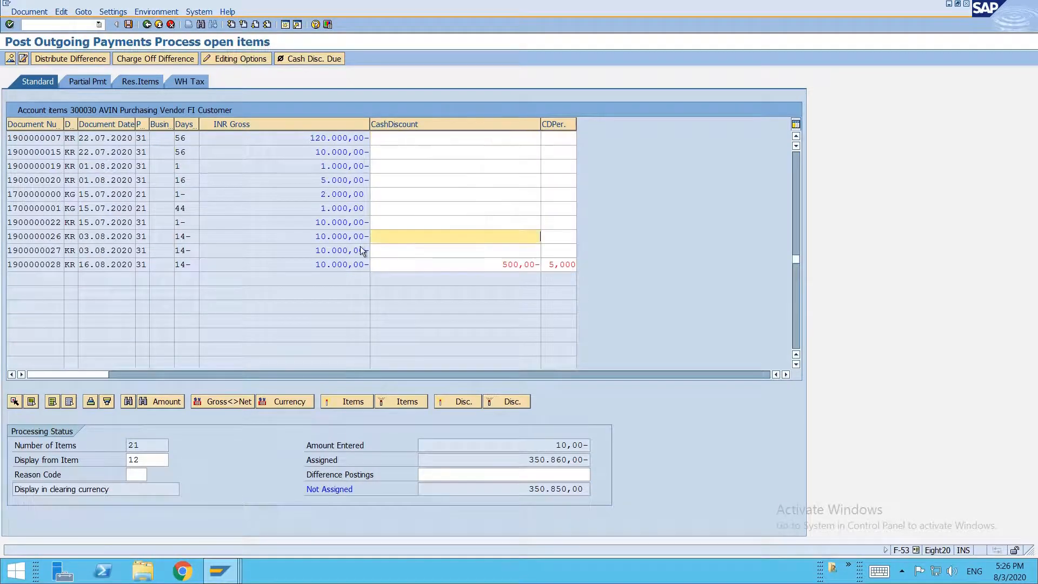
Compare the cash discount amounts and percentages of the 03.08.2020 and 16.08.2020 invoices for payment on 16.09.2020
left_click(51, 250)
left_click_drag(52, 250, 69, 256)
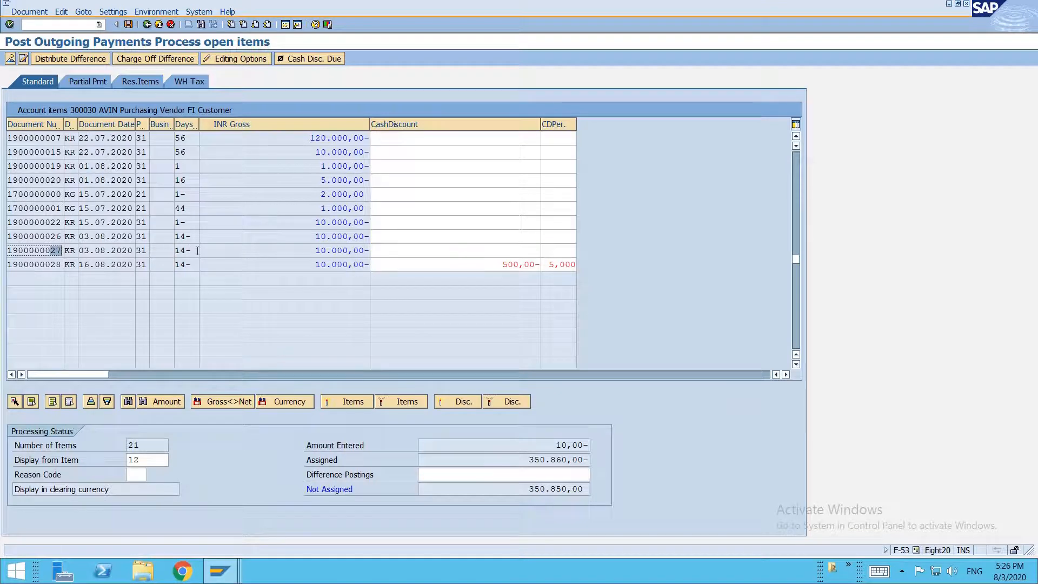
left_click_drag(199, 250, 164, 250)
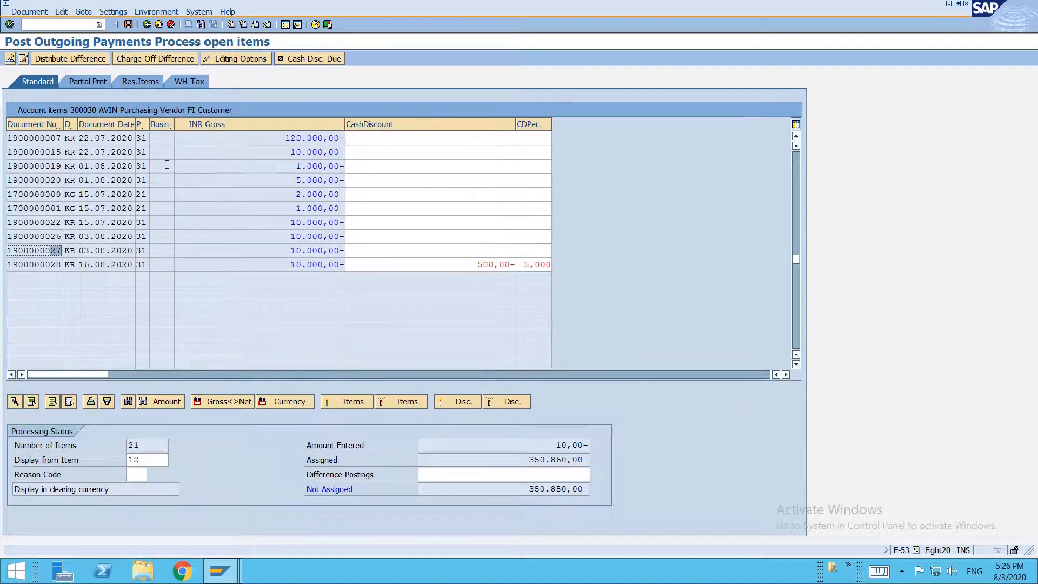
left_click_drag(149, 125, 165, 126)
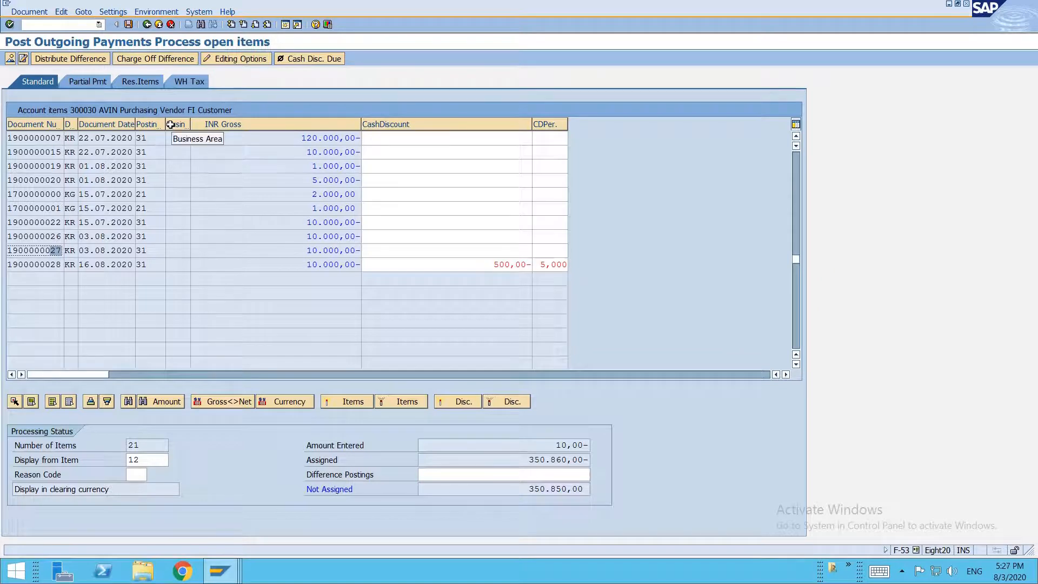
left_click_drag(50, 265, 66, 268)
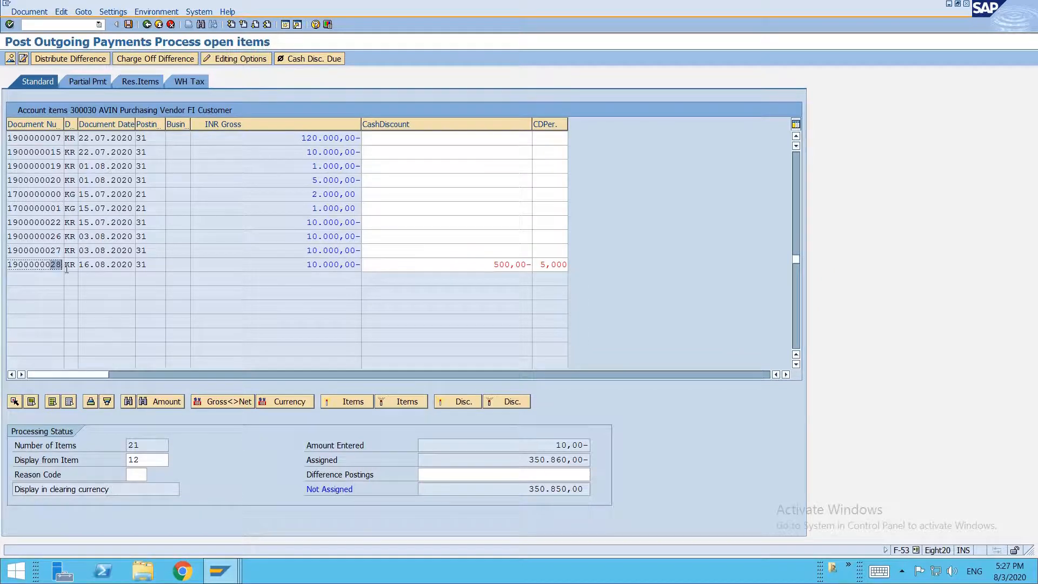
double_click(536, 266)
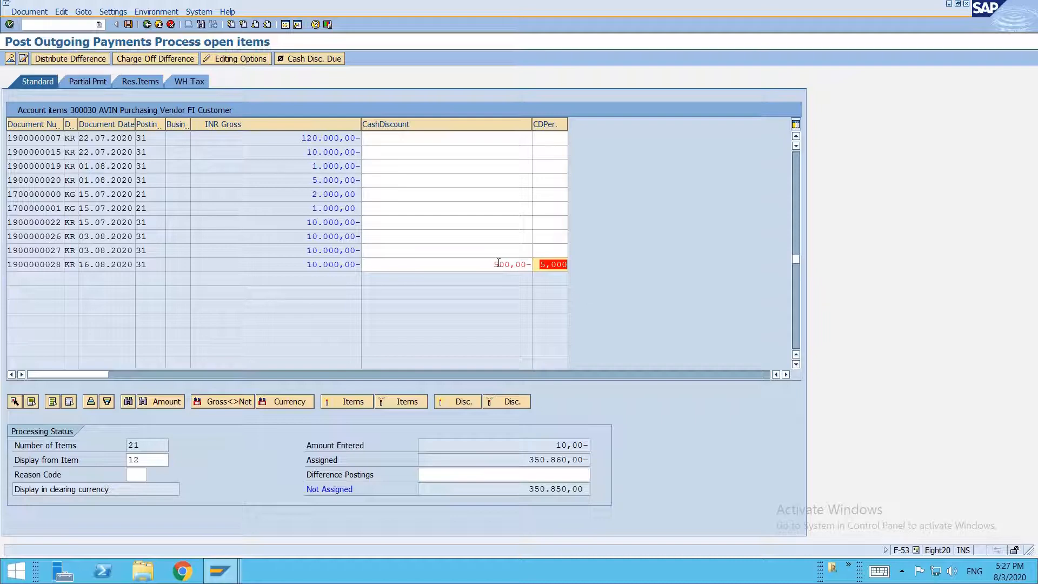
Discard the payment entry and start a new one with document date and posting date 01.10.2020
key("F3")
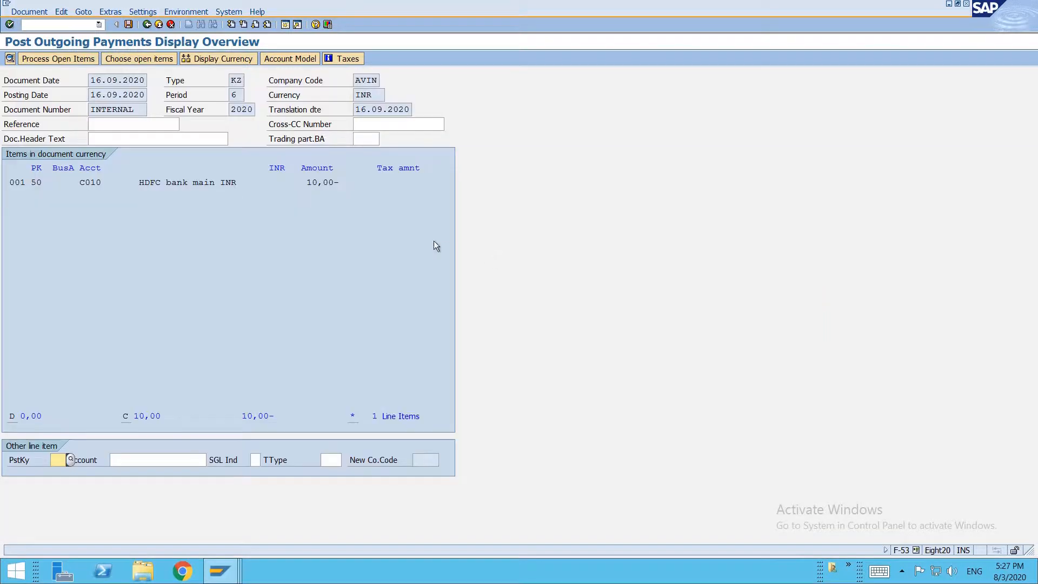
key("F3")
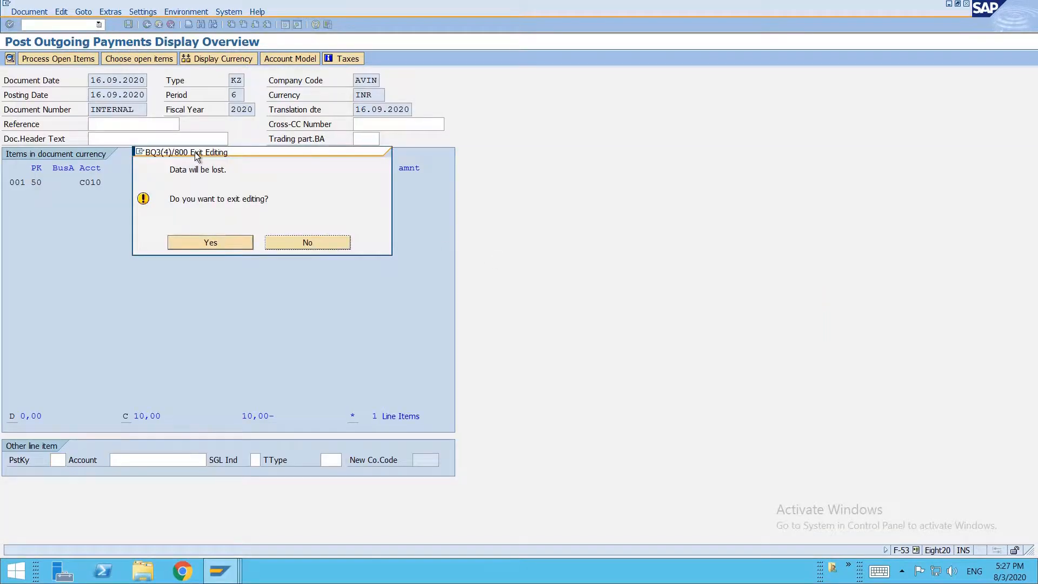
left_click(218, 244)
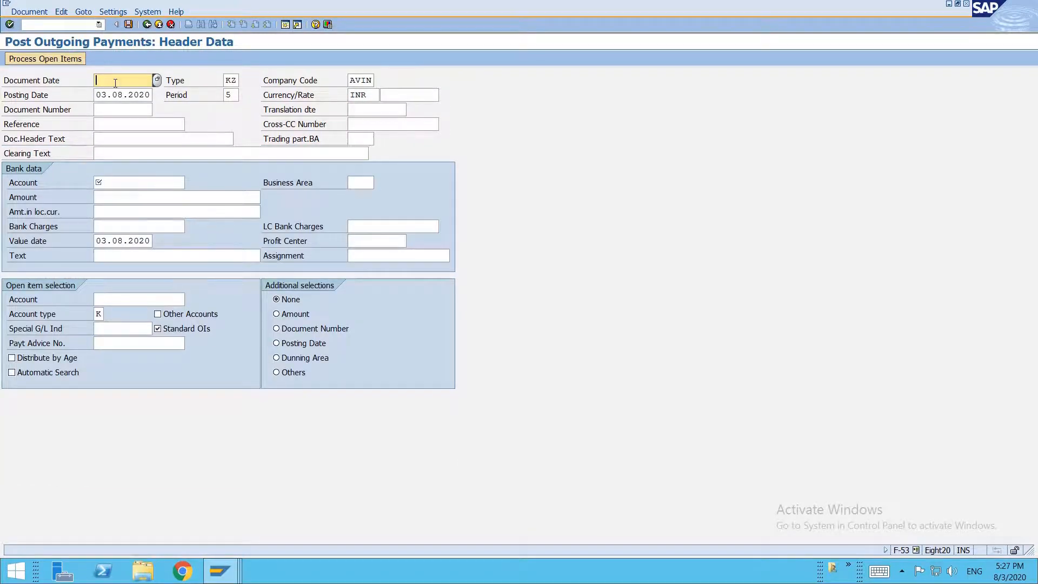
type("01.10.2020")
left_click(120, 93)
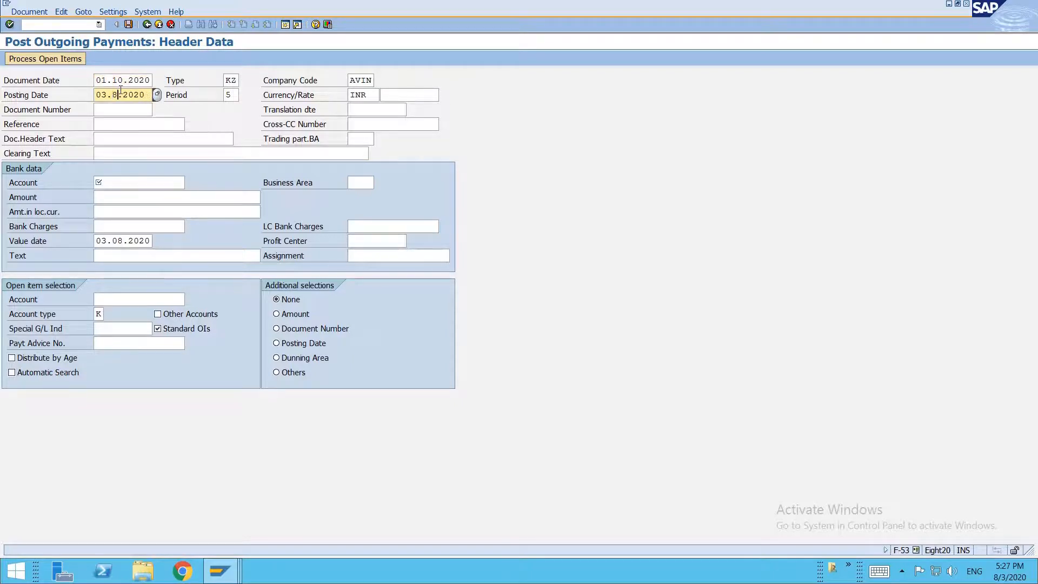
key("BackSpace")
type("10")
left_click(107, 94)
key("BackSpace")
type("1")
Fill in the bank account and an amount of 10 for the payment dated 01.10.2020
left_click(132, 181)
key("Down")
key("Tab")
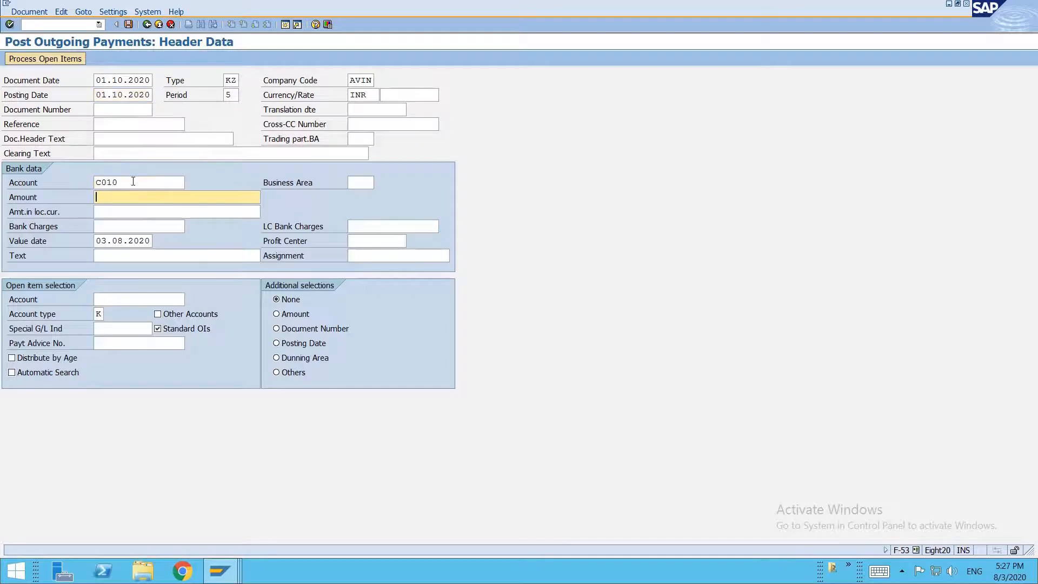
key("Down")
key("Escape")
type("10")
Enter the vendor account number and load its open items for the payment dated 01.10.2020
left_click(151, 297)
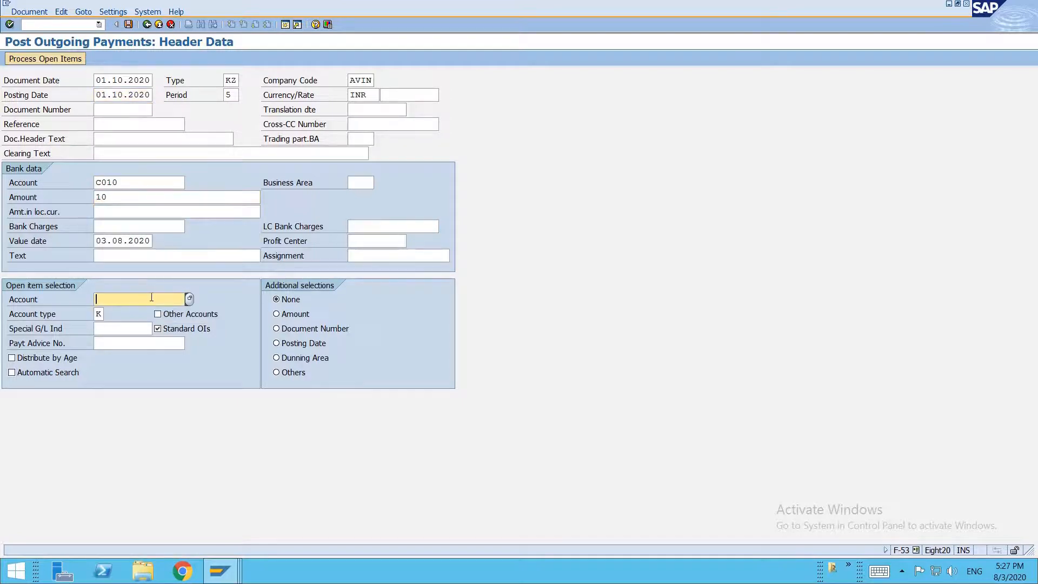
key("Down")
key("Return")
key("Return")
key("Return")
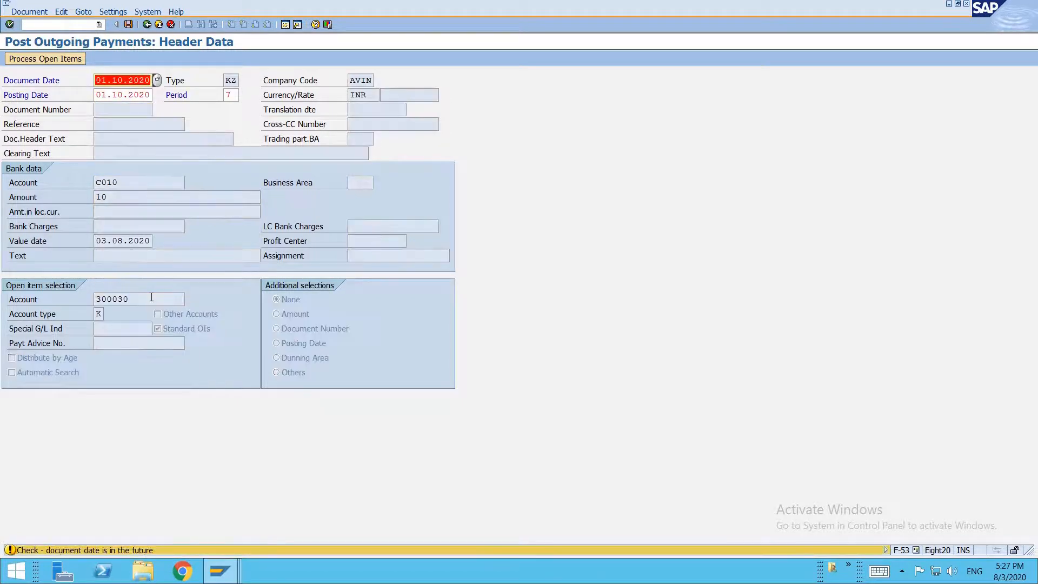
key("Return")
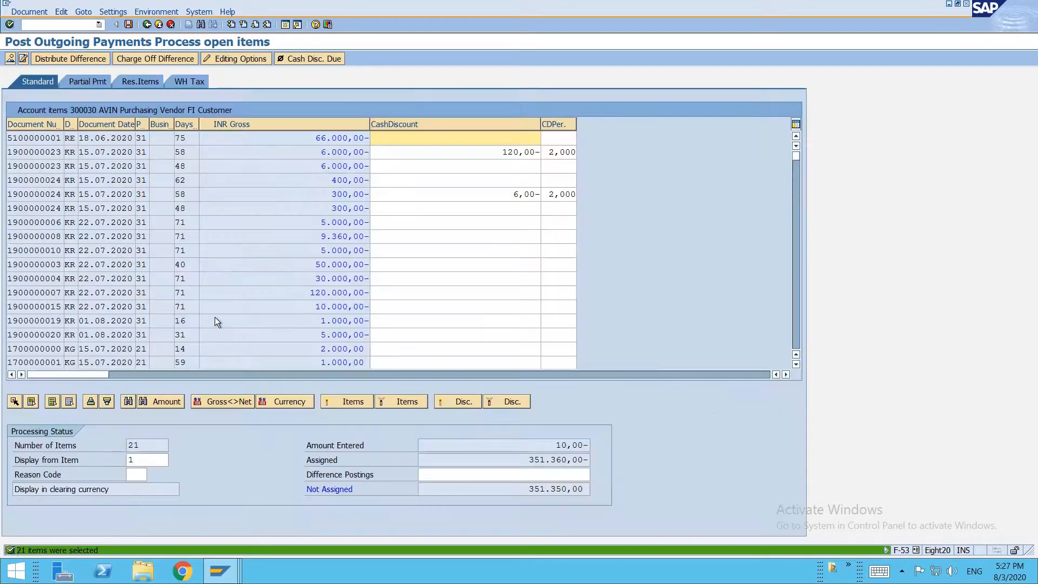
Examine the days in arrears and cash discounts of the 03.08.2020 and 16.08.2020 invoices for payment on 01.10.2020
left_click(550, 288)
left_click(515, 287)
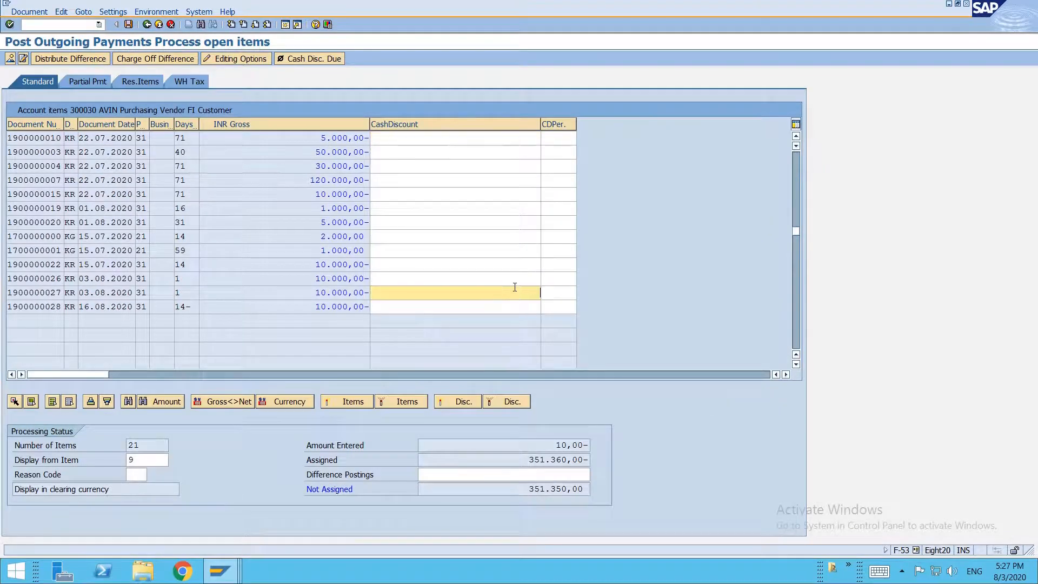
double_click(193, 292)
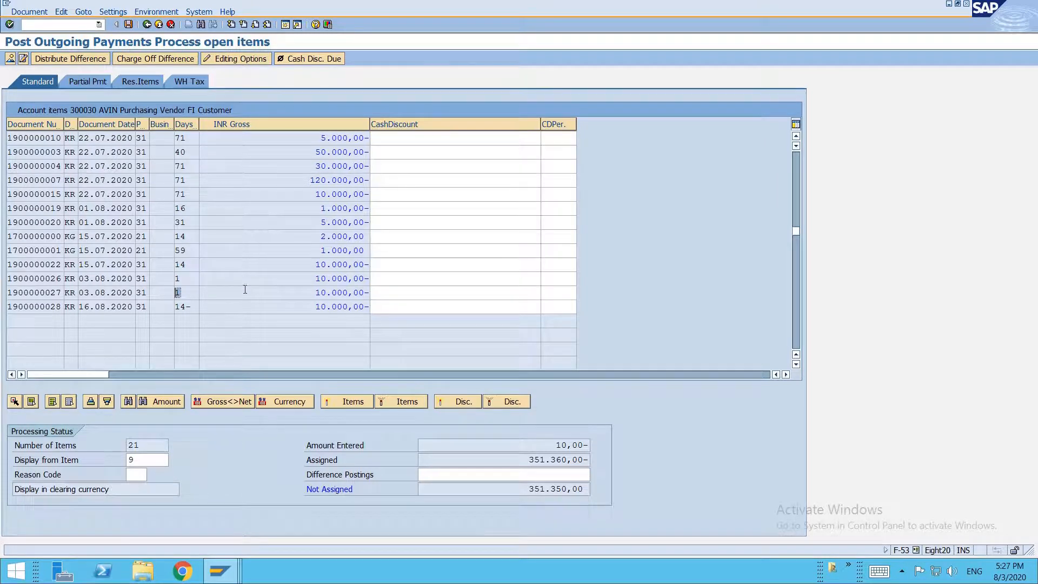
left_click_drag(50, 293, 66, 296)
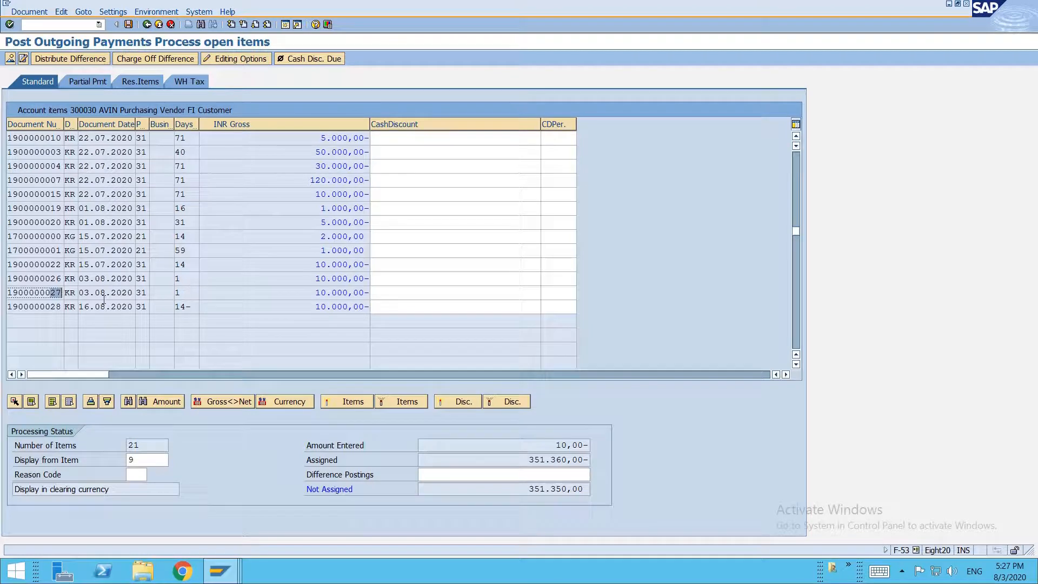
left_click(56, 293)
double_click(177, 293)
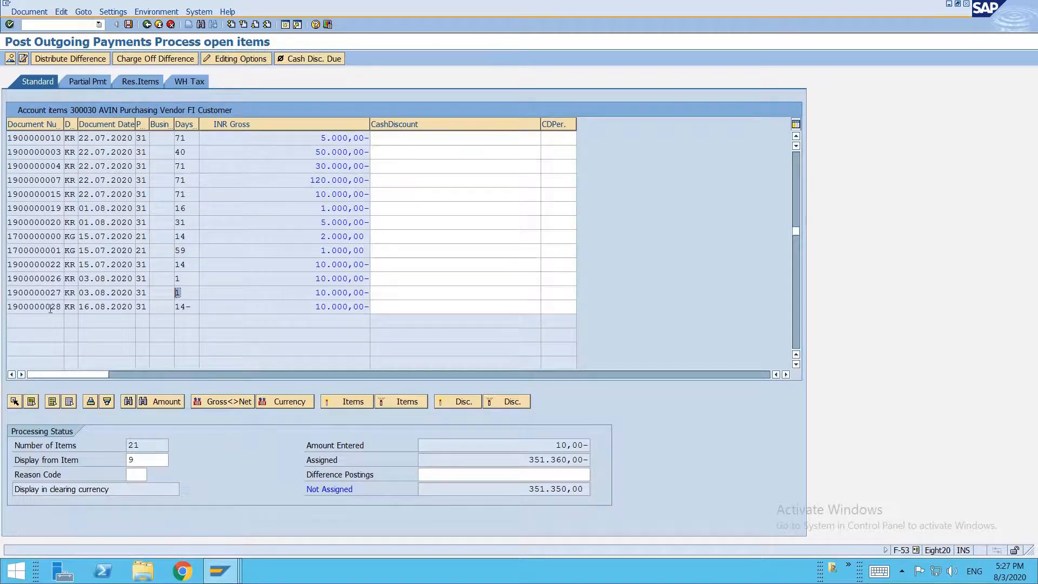
double_click(186, 306)
left_click(457, 307)
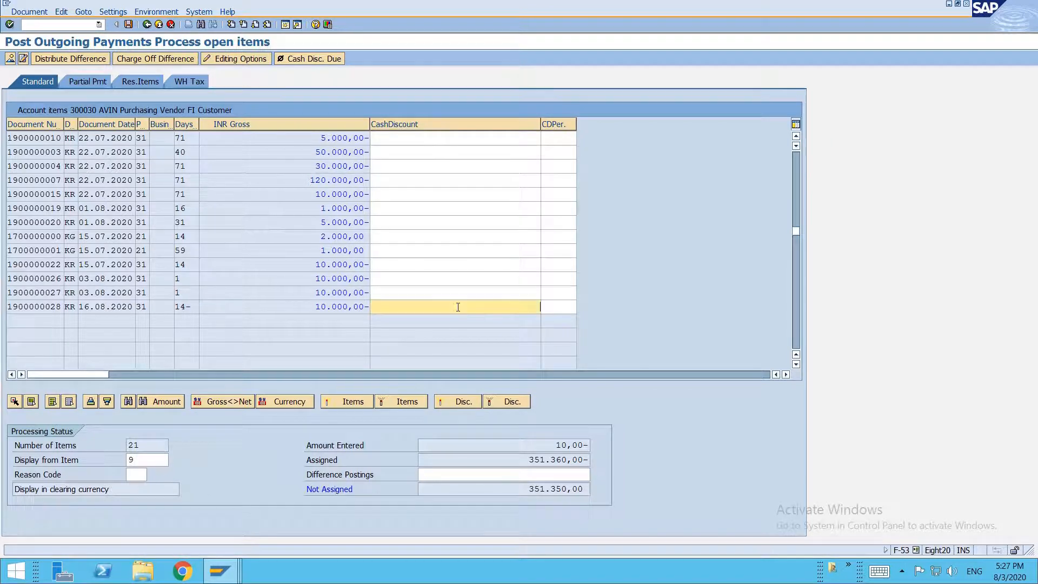
Exit the payment entry dated 01.10.2020 and discard its data
key("F3")
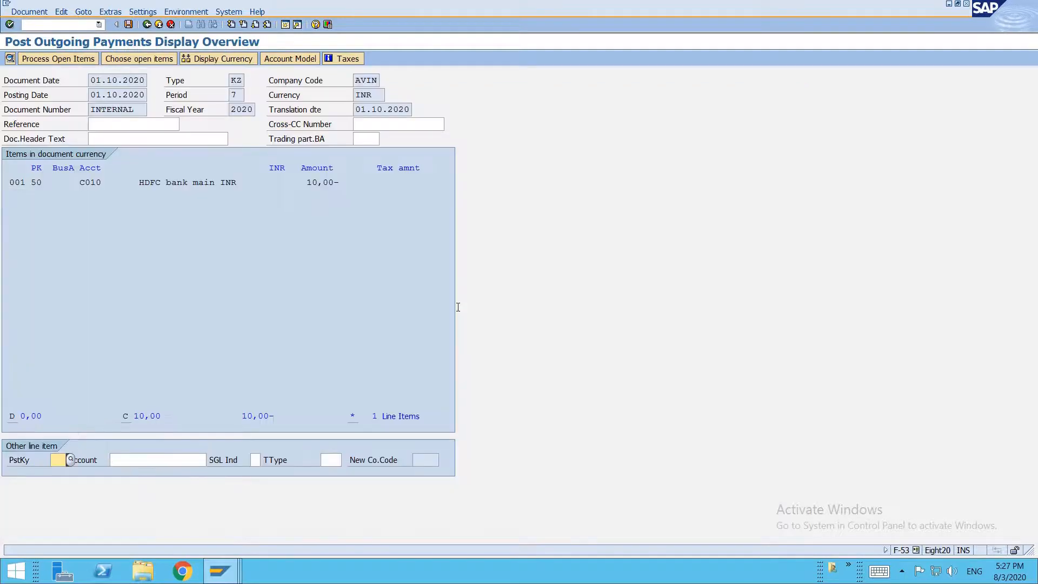
key("F3")
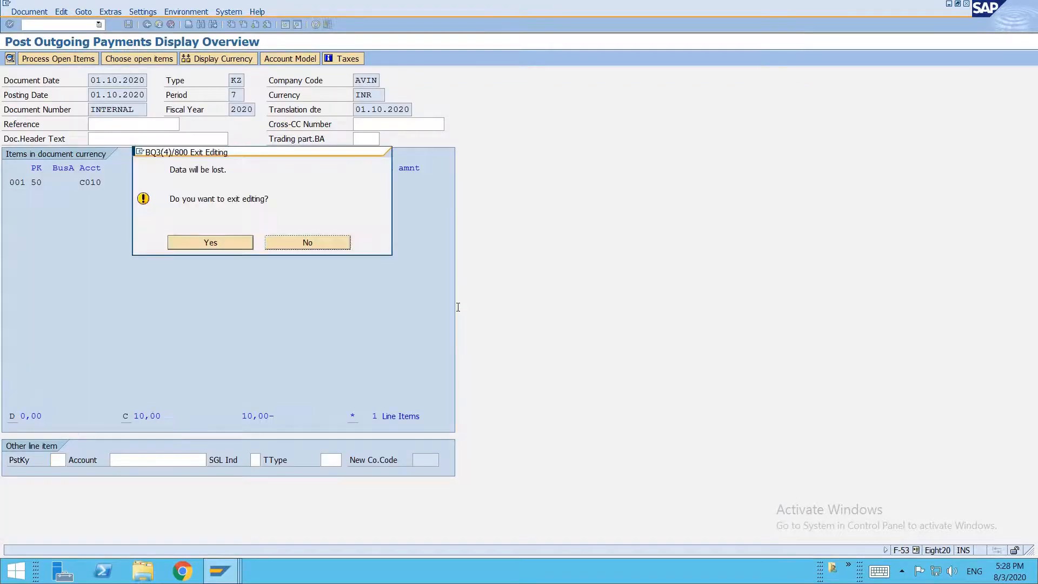
left_click(226, 237)
Switch to the payment terms session and check the day limit of payment terms AVP3
key("alt+Tab")
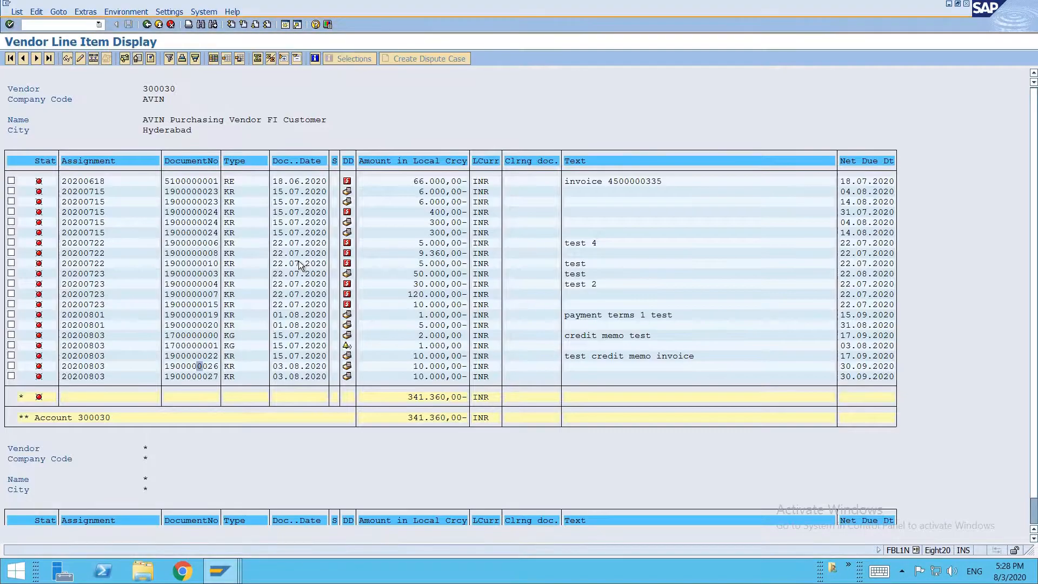
key("alt+Tab")
key("alt+Tab")
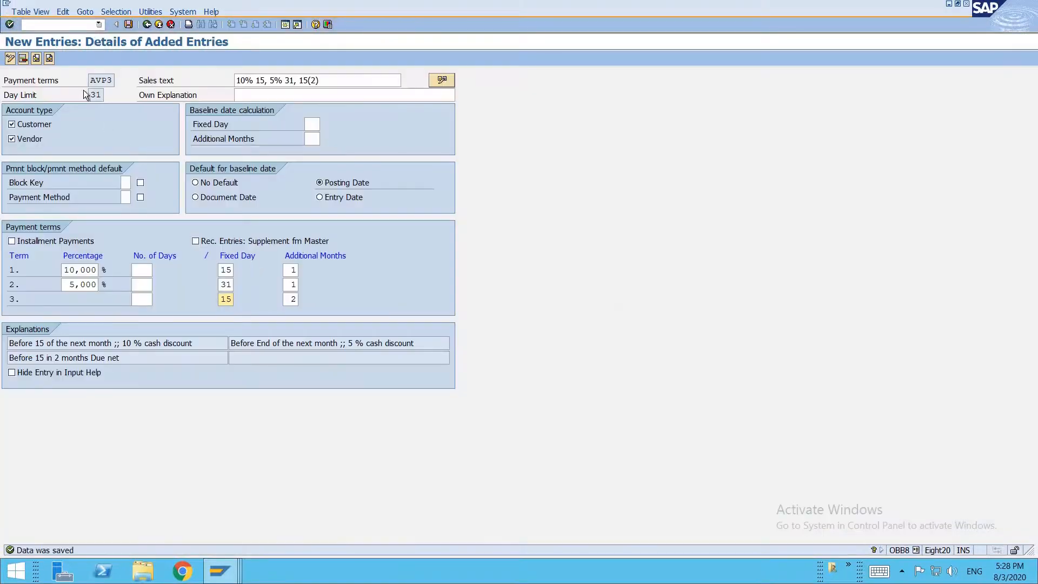
double_click(95, 95)
Leave the vendor line item display and open the customer invoice transaction F-22
key("alt+Tab")
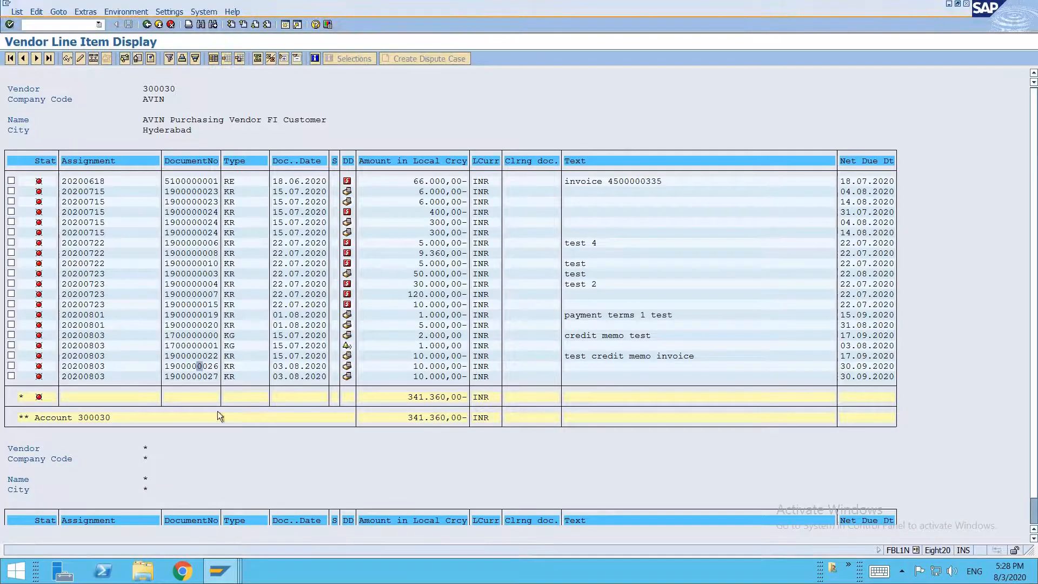
left_click(647, 509)
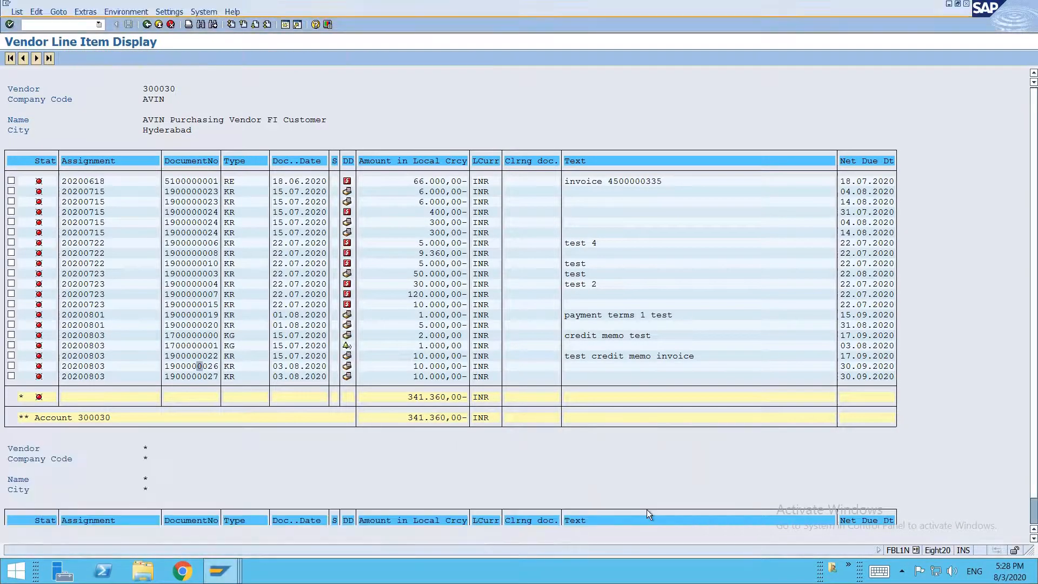
key("shift+F3")
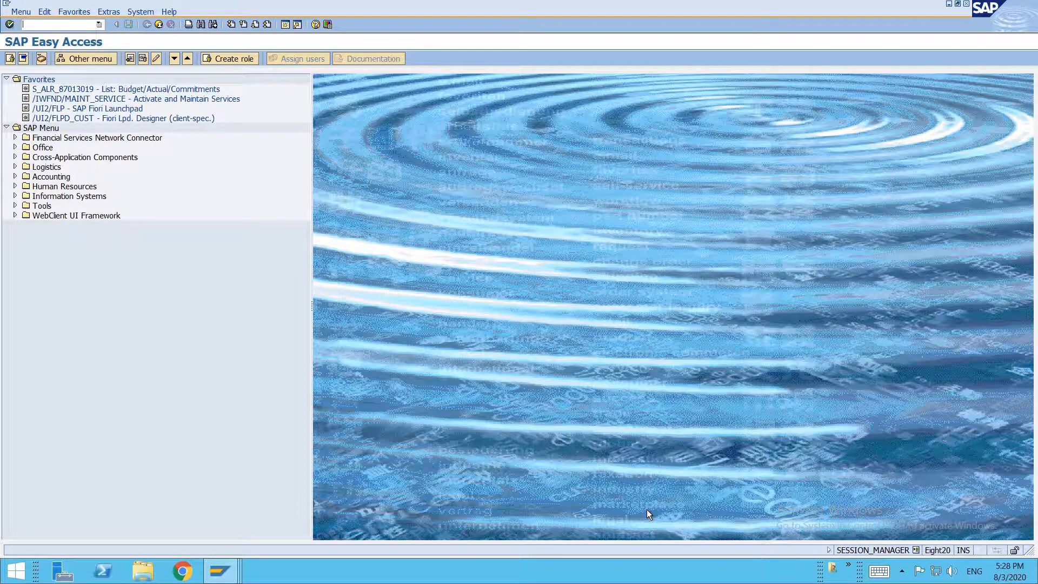
type("fb70")
key("Return")
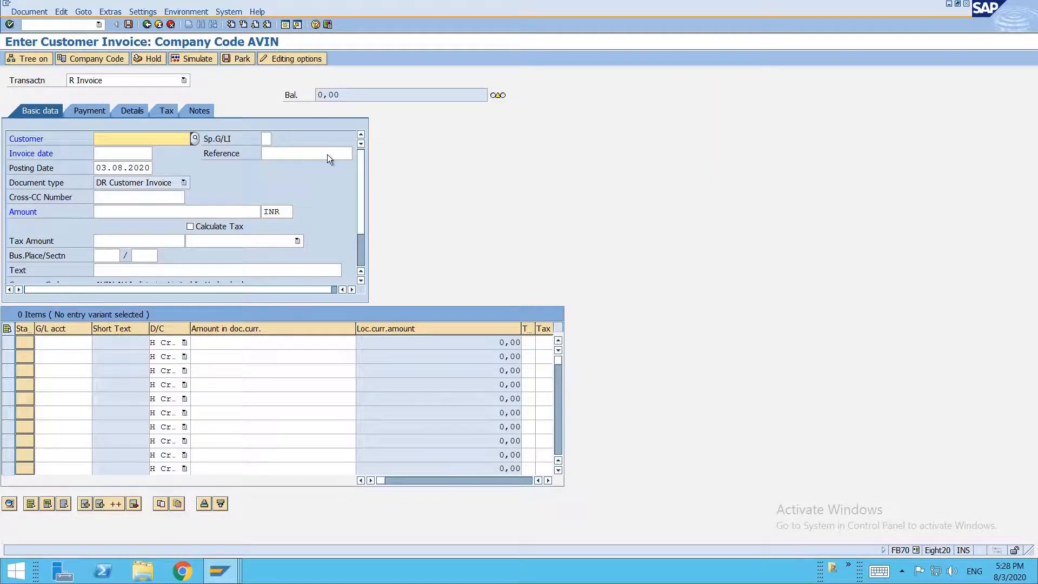
left_click(84, 24)
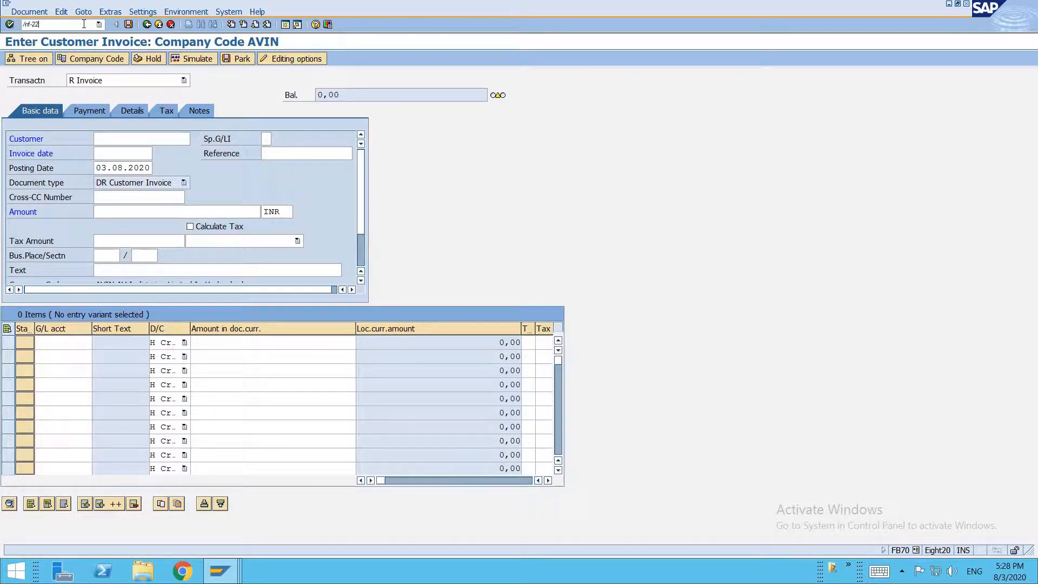
key("Return")
Set the customer invoice's document date to 03.08.2020 and its reference to "AVP3 Cust 1"
left_click(105, 79)
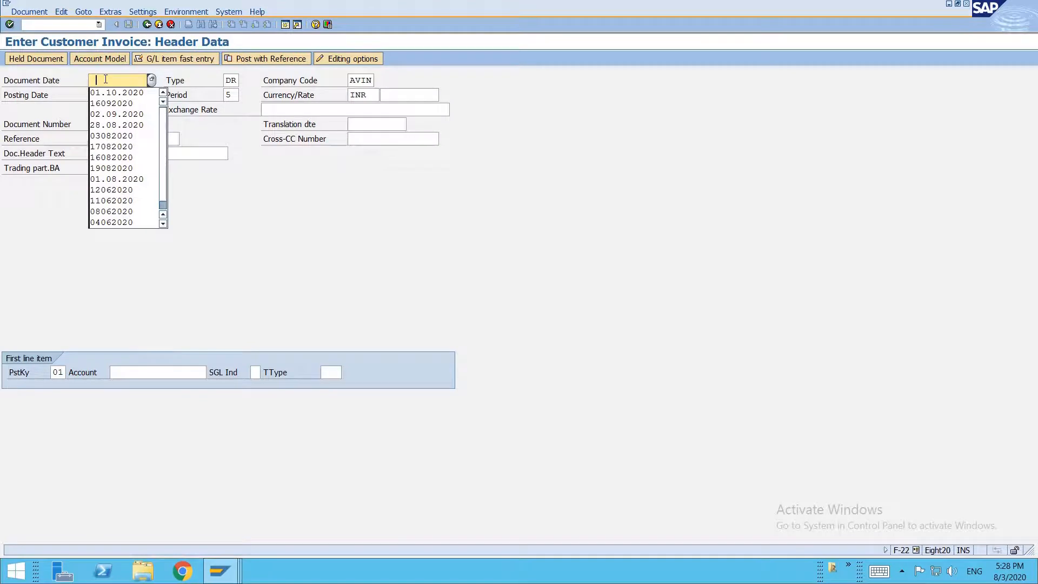
type("030820")
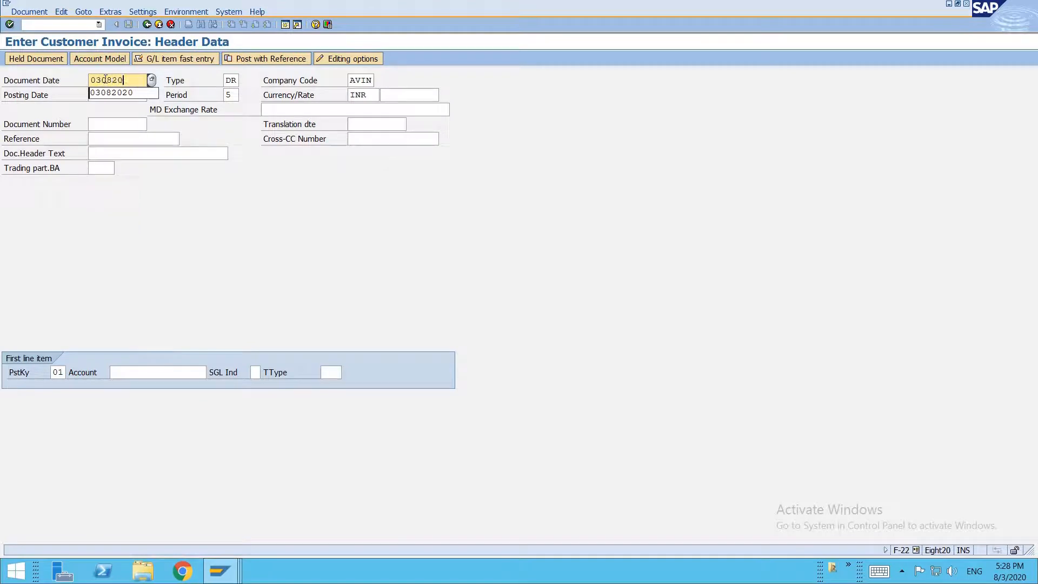
type("20")
left_click(103, 139)
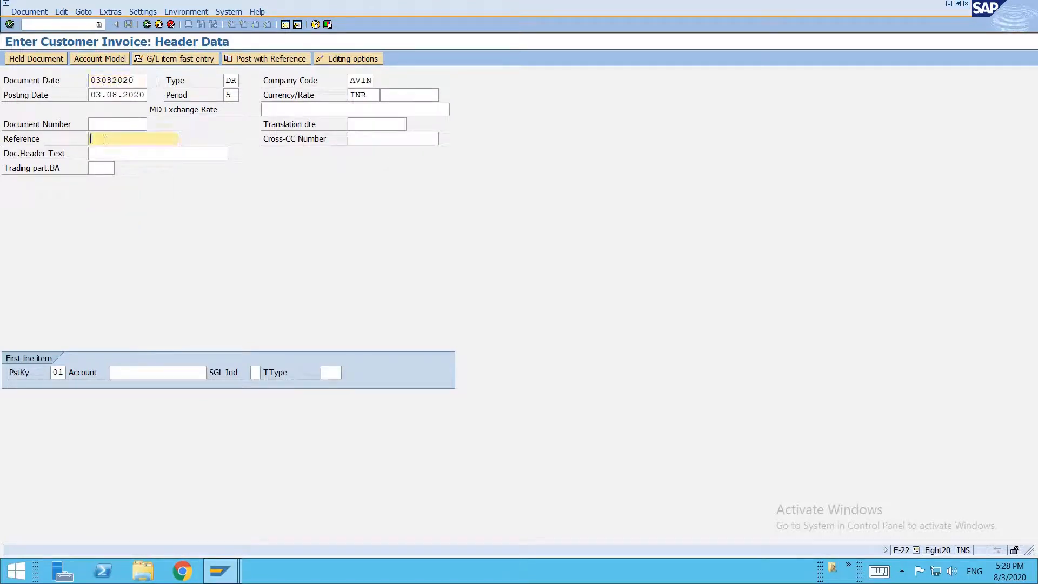
type("AVR# ")
type(" Cust 1")
Enter the customer account for the first line item with posting key 01 and proceed to the item details
left_click(135, 373)
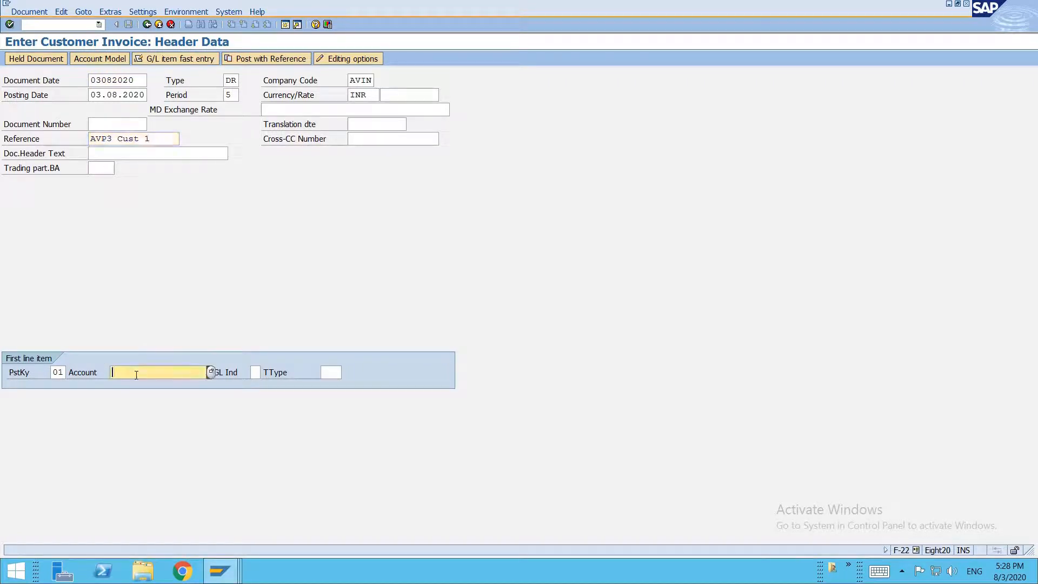
key("Down")
key("Down")
key("Return")
key("Return")
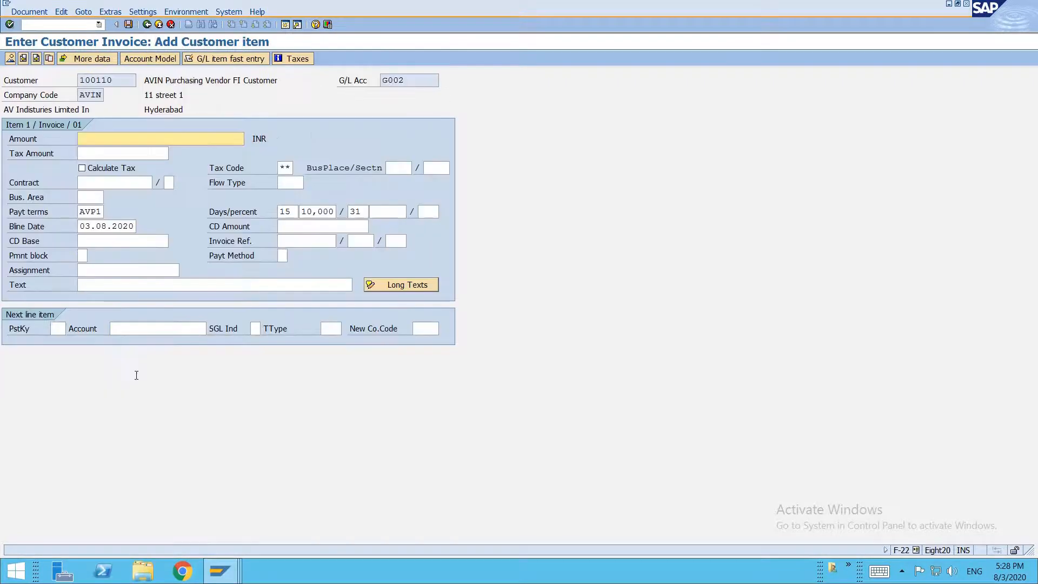
Set the customer item's amount to 10000 and its text to "avp3 payment terms test 1"
type("1000")
left_click(139, 150)
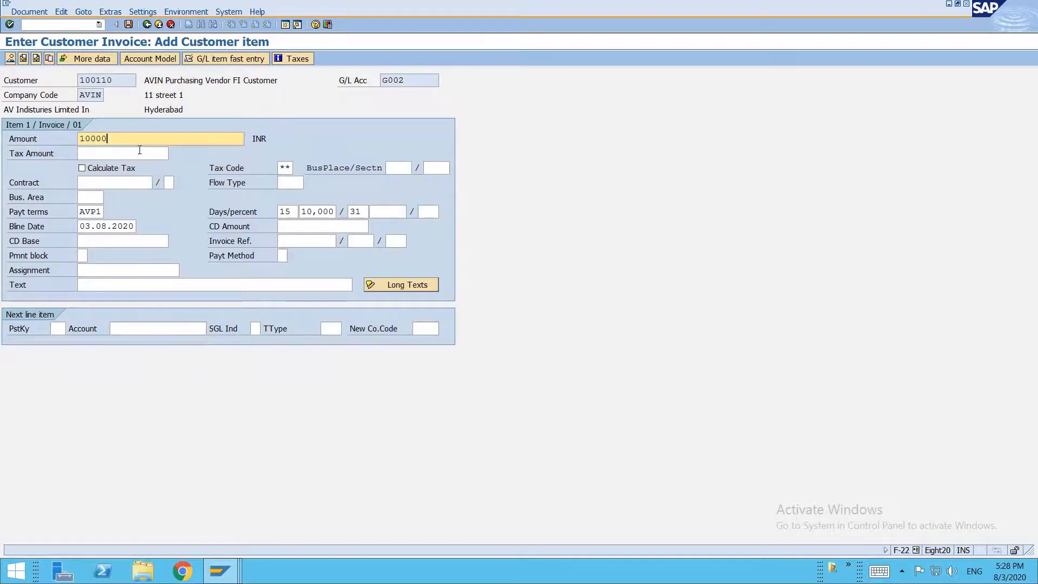
left_click(101, 283)
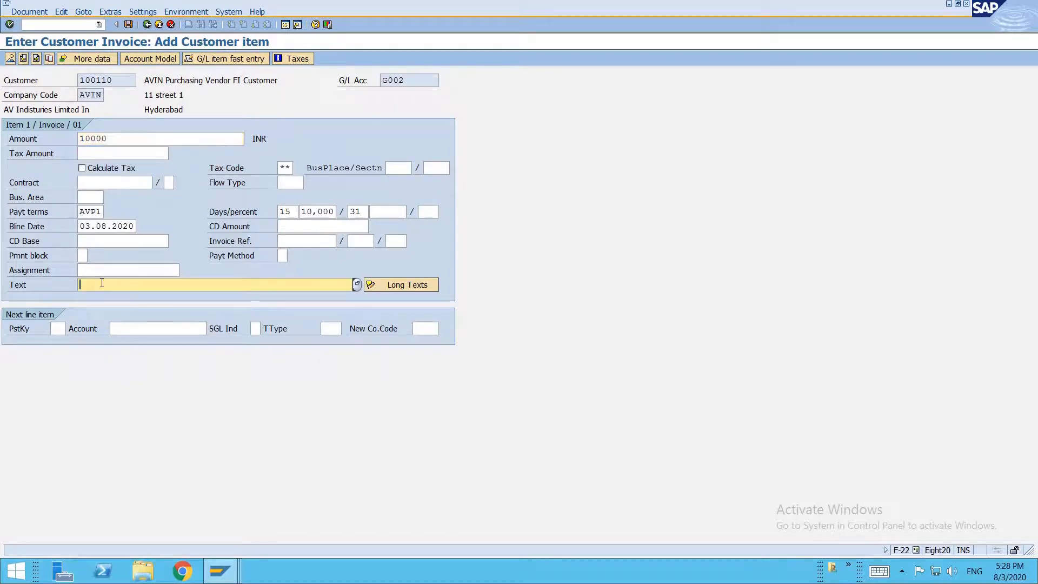
type("avp2 payment terms test 1")
left_click_drag(98, 284, 94, 285)
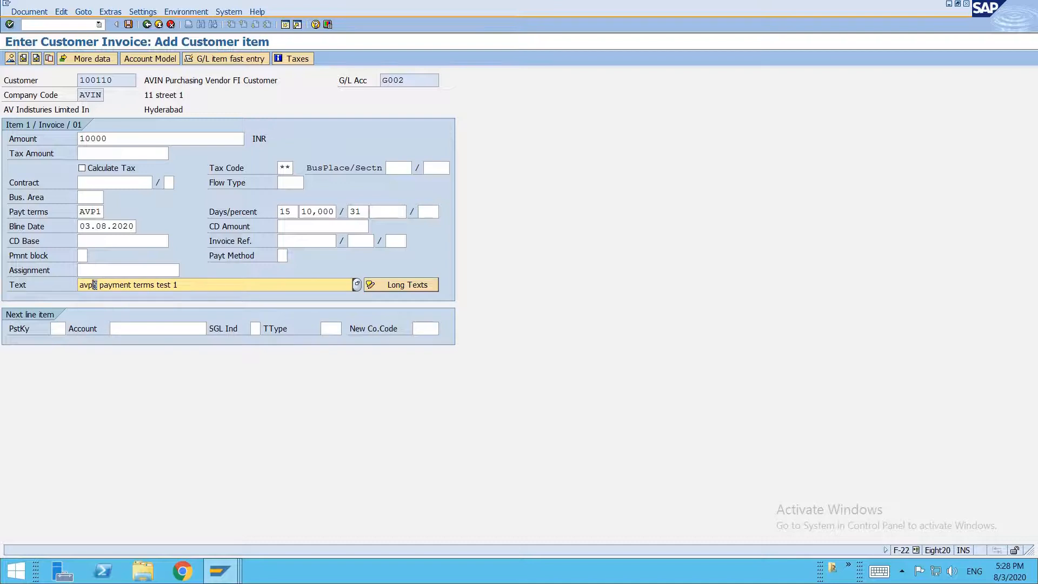
type("3")
Add a credit line item with posting key 50 on sales G/L account P017
left_click(58, 329)
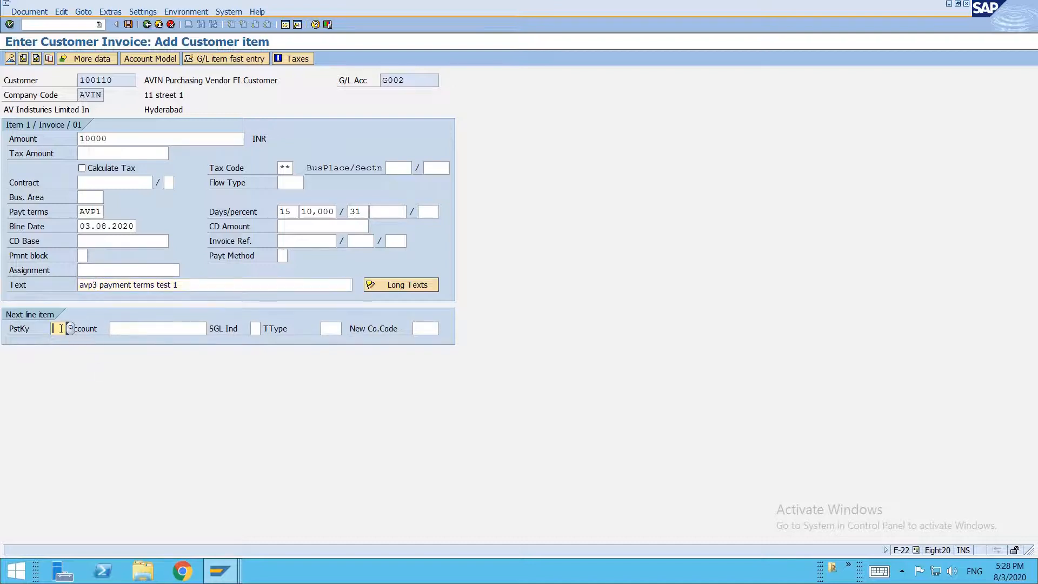
type("50")
key("Tab")
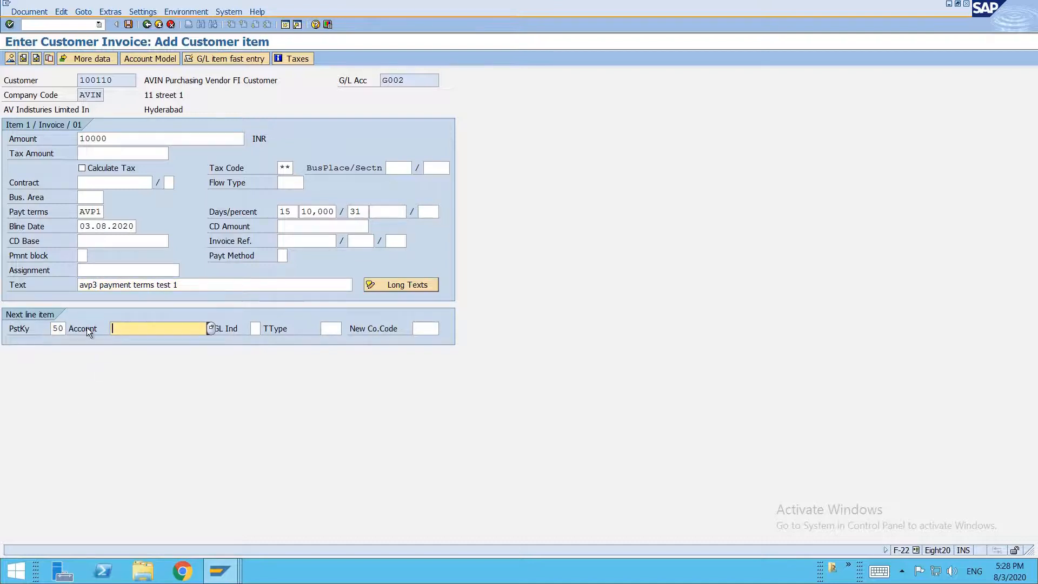
type("P017")
key("Return")
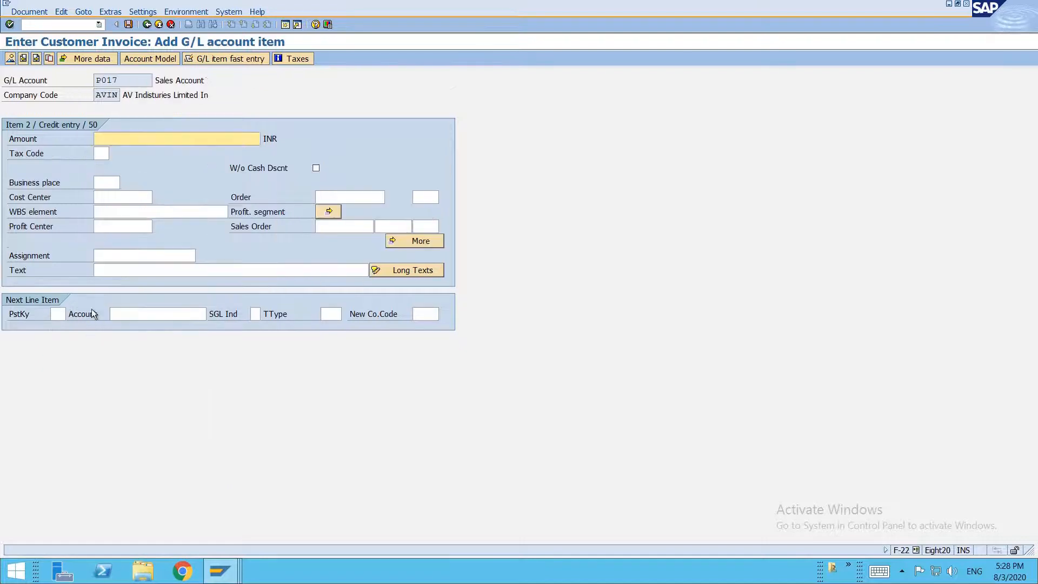
Set the sales item's amount to 10000 and its profit center to PC0001, and confirm the entry
key("space")
key("Down")
key("Return")
left_click(120, 229)
key("space")
key("Down")
key("Return")
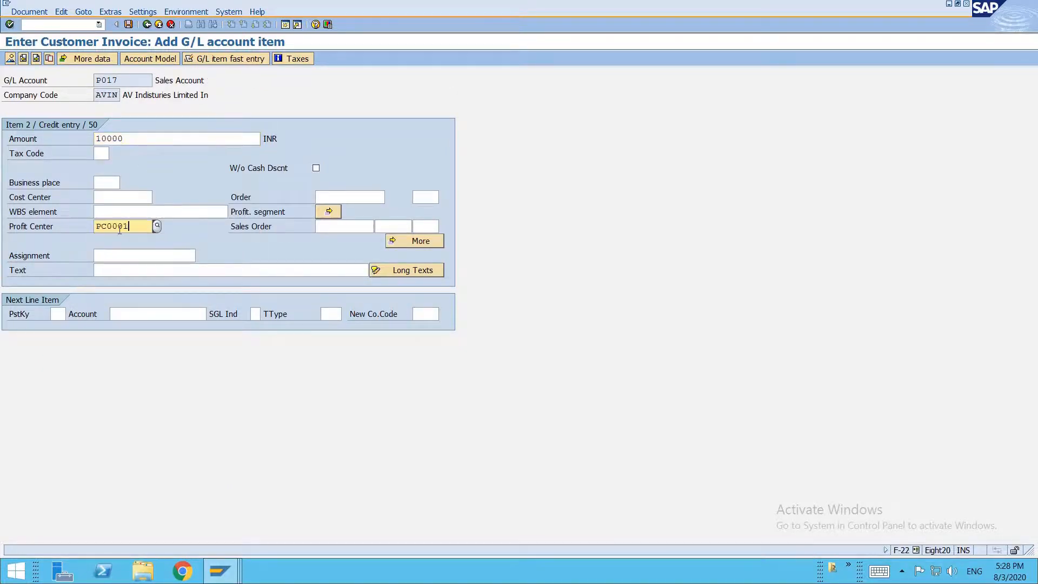
key("Return")
key("Return")
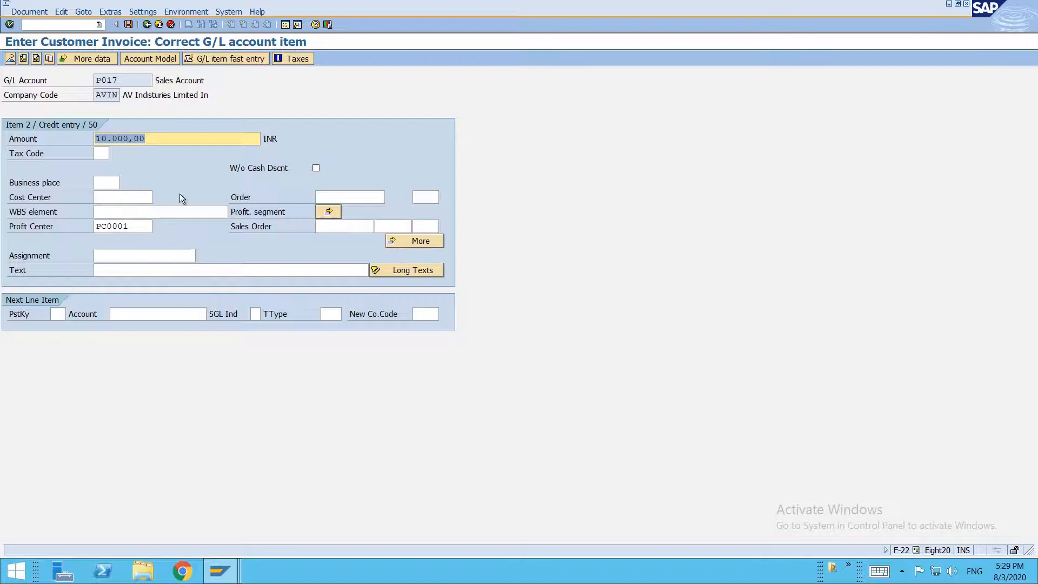
Return to the customer line item and change its payment terms to AVP3
left_click(23, 59)
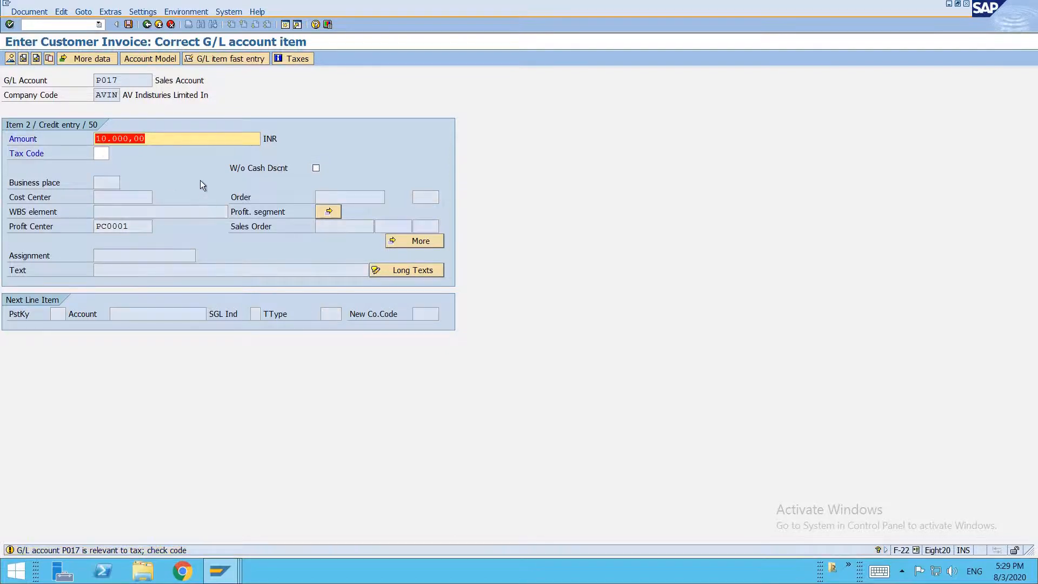
key("Return")
key("Return")
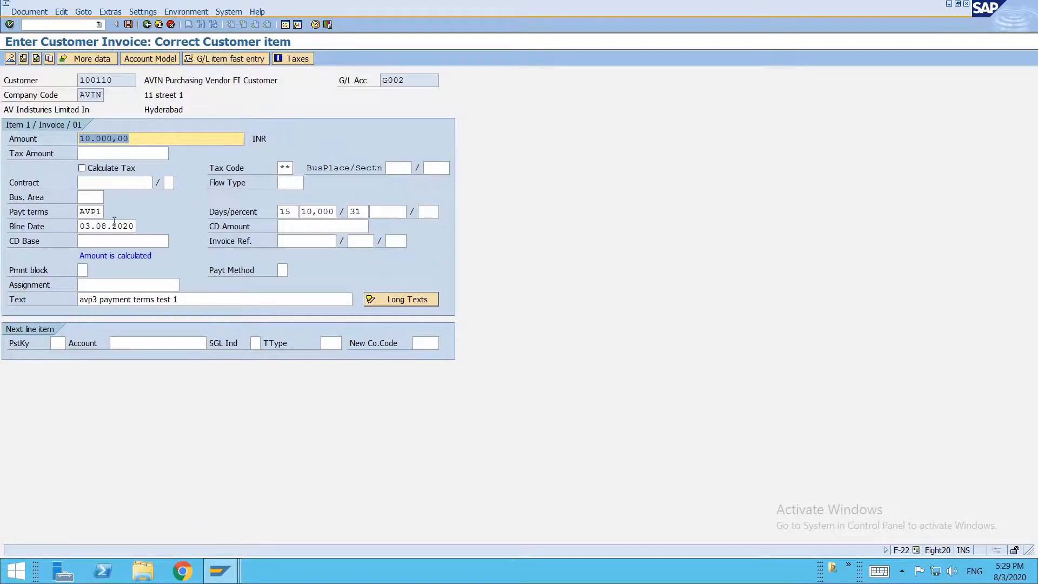
left_click(100, 212)
key("BackSpace")
type("3")
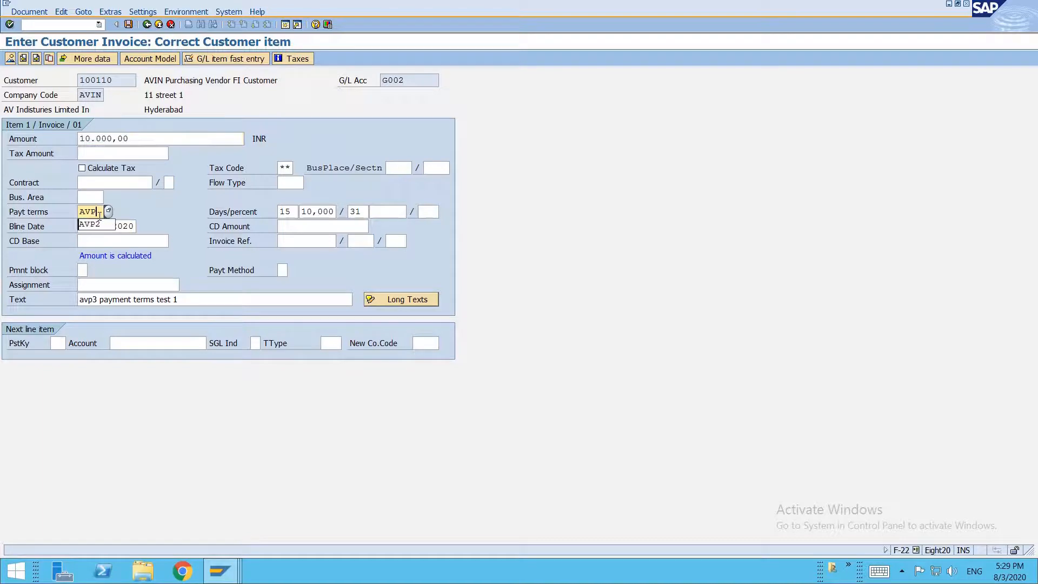
key("Return")
key("Return")
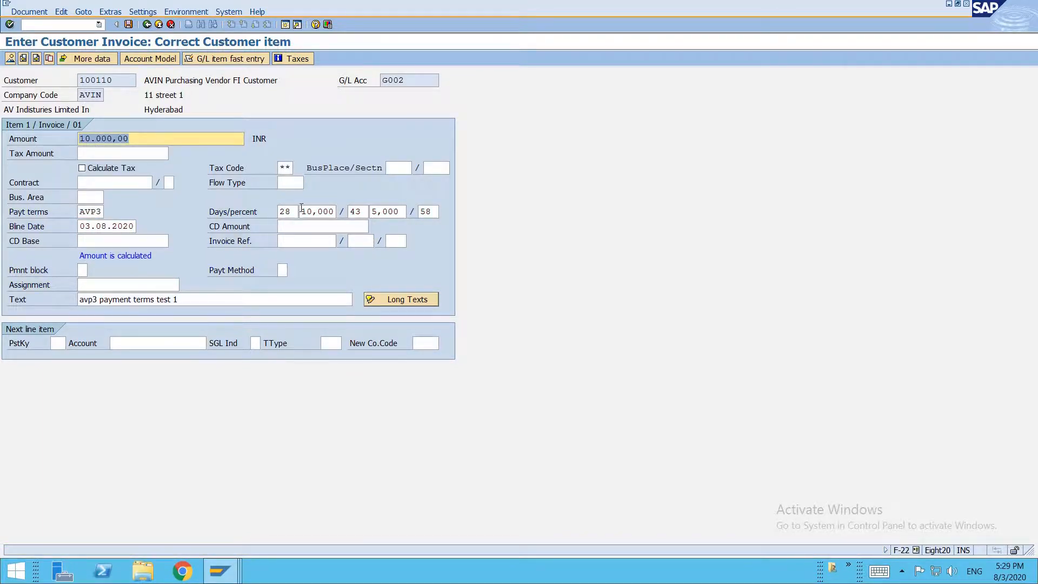
Check the cash discount days and percentages derived from the payment terms and post the customer invoice
left_click_drag(295, 211, 327, 212)
left_click_drag(403, 212, 372, 215)
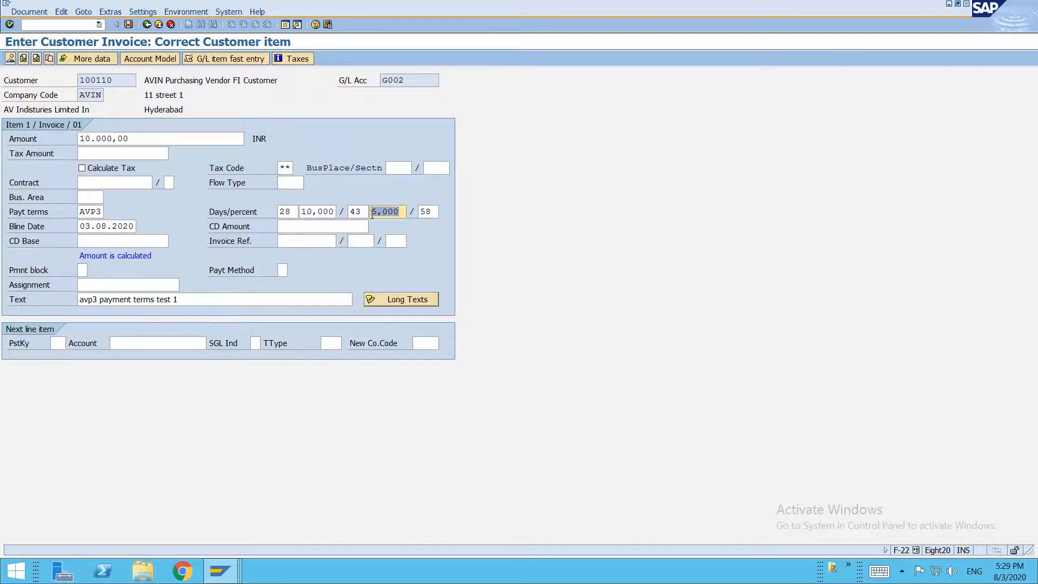
key("Return")
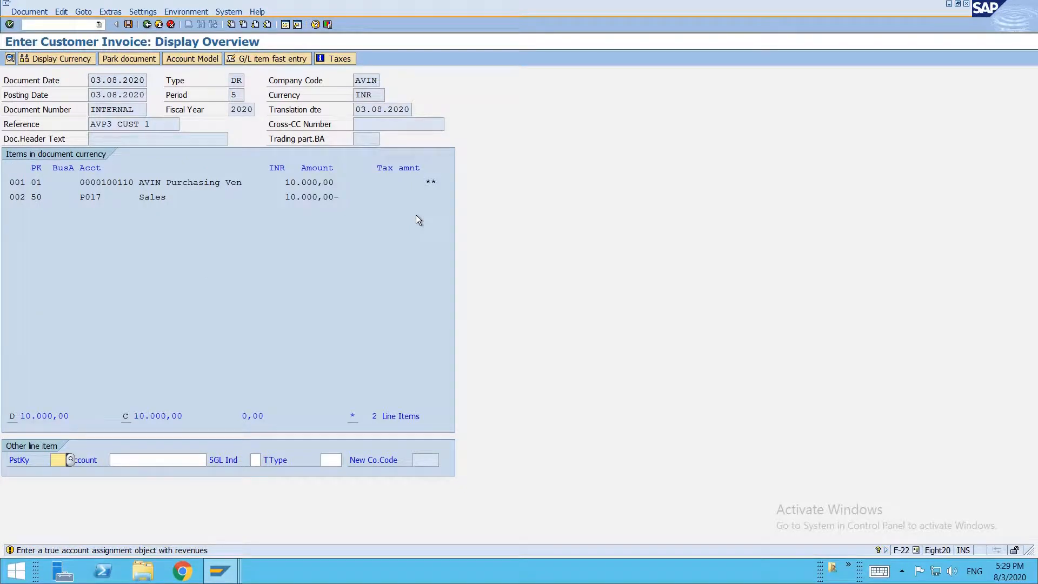
key("ctrl+s")
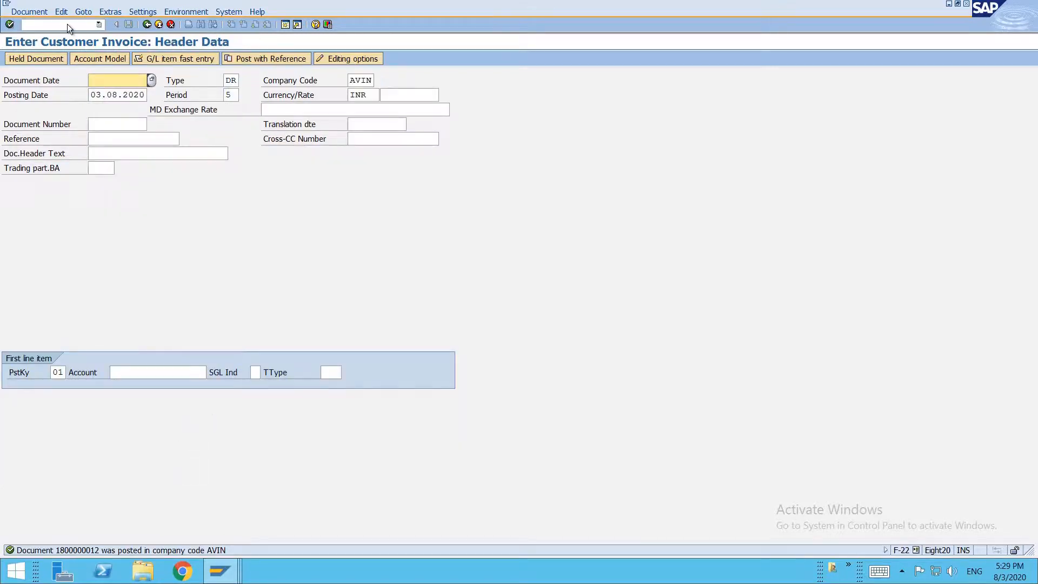
Display the posted customer invoice and check the payment terms of its customer line item
left_click(30, 11)
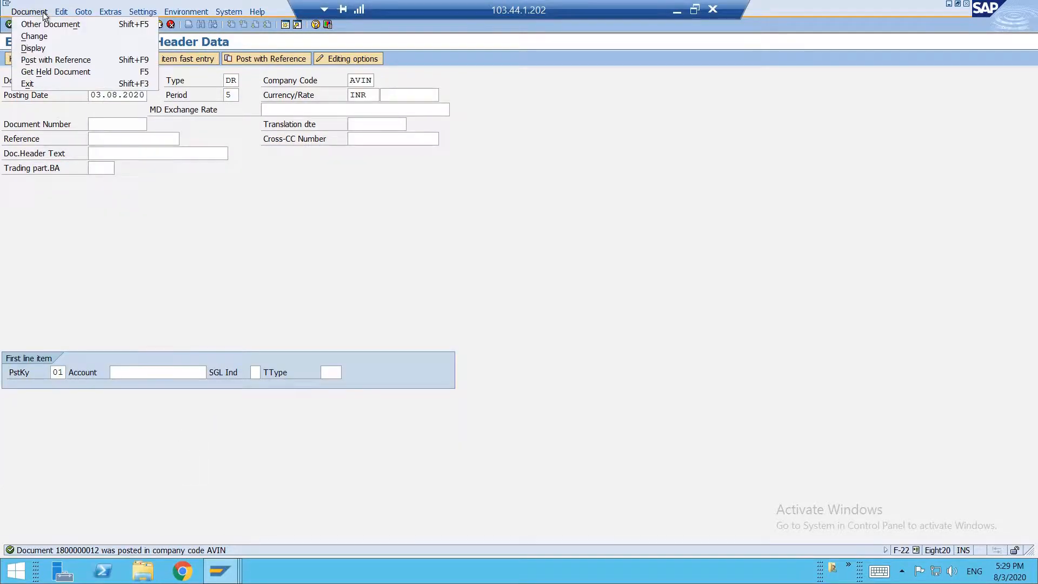
left_click(40, 48)
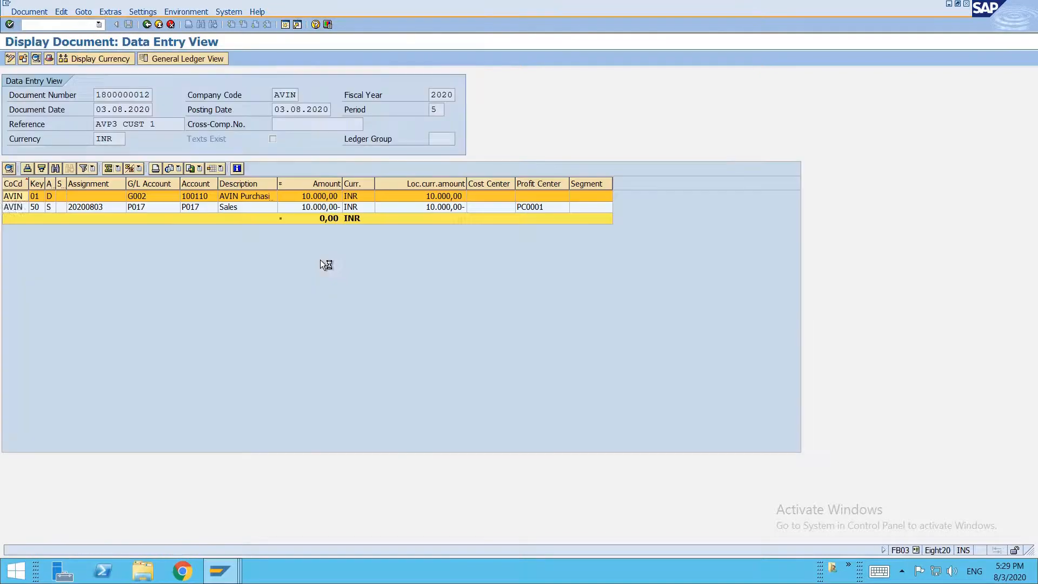
double_click(165, 196)
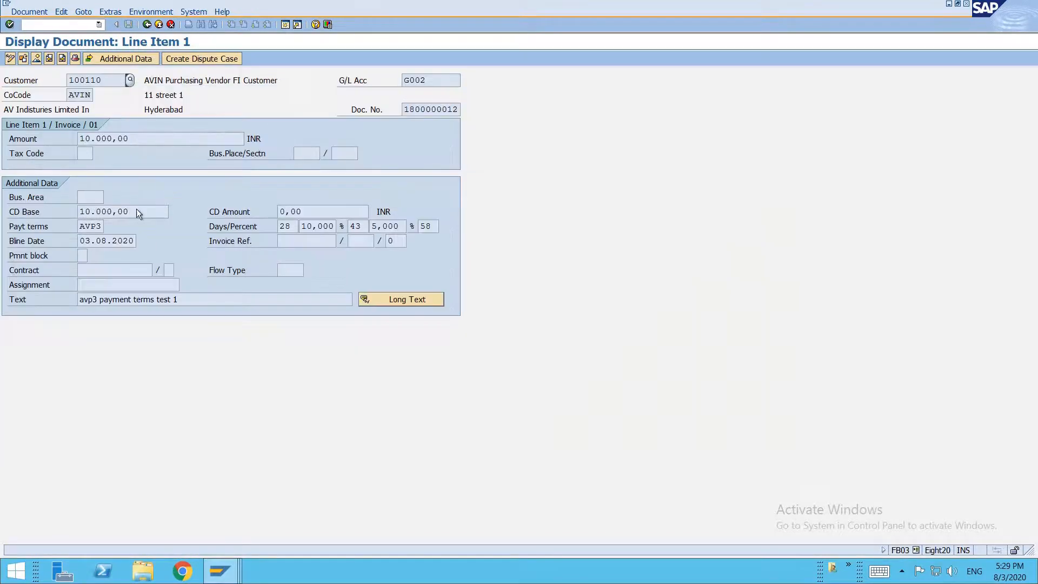
left_click(102, 226)
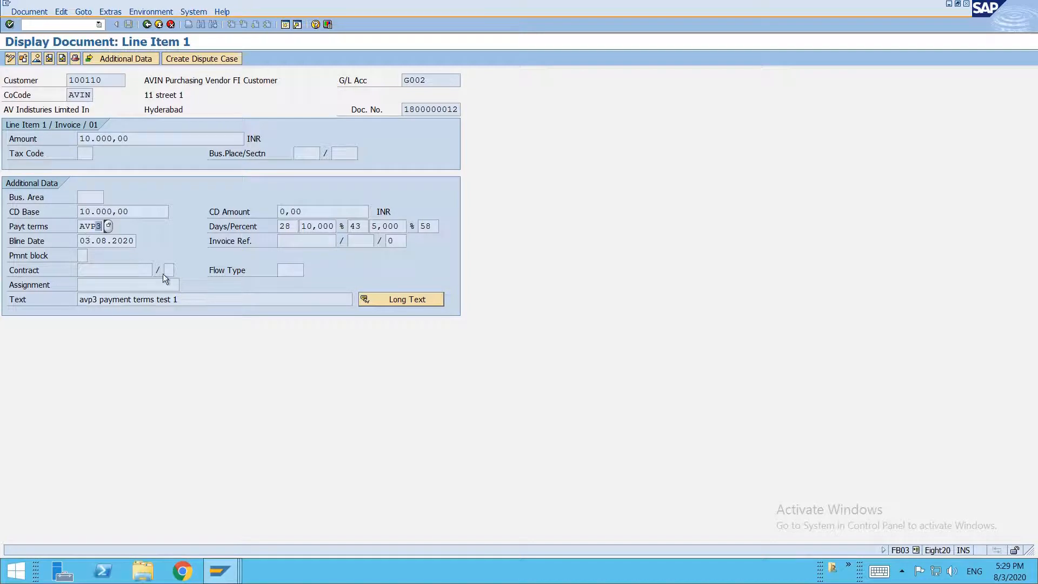
key("F3")
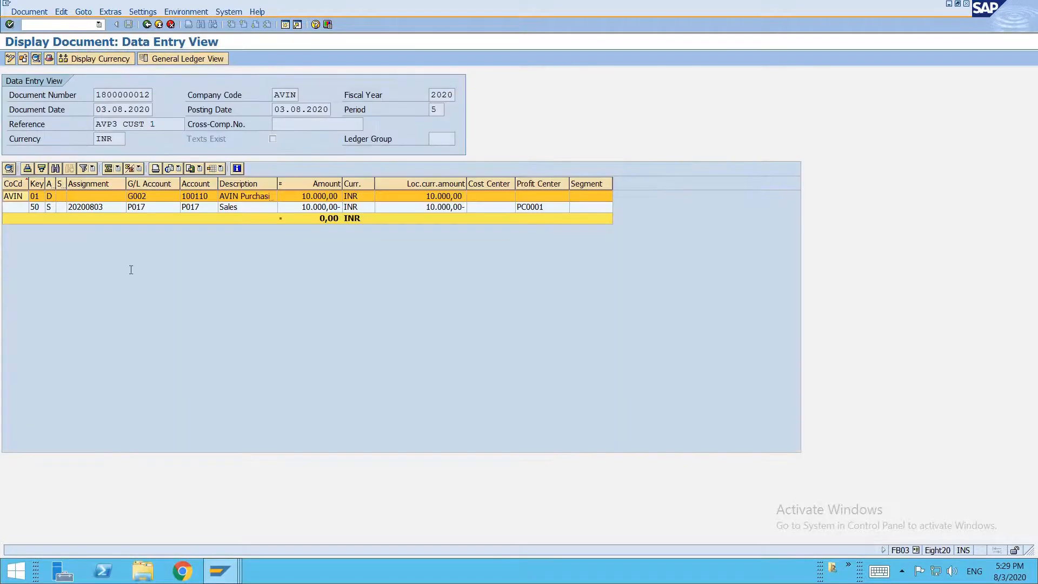
Reopen the customer line item and view its additional details
double_click(164, 196)
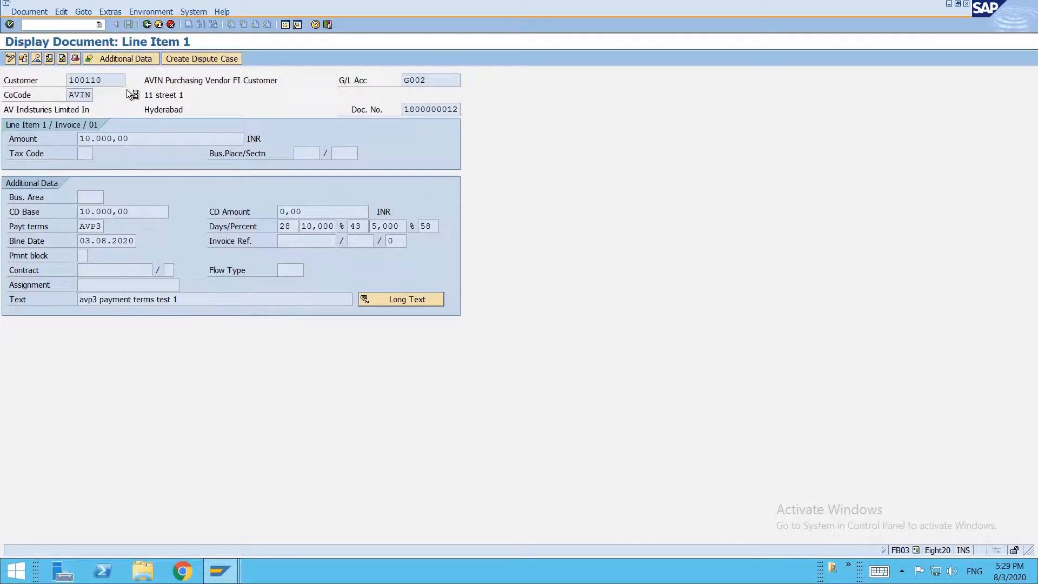
left_click(119, 58)
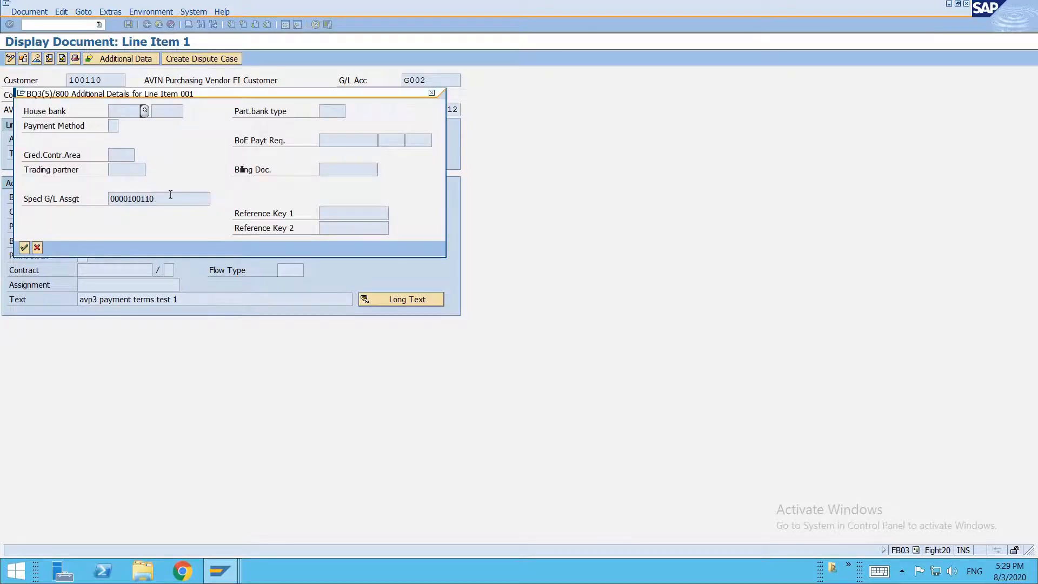
key("Return")
Switch to the vendor line item session and open the customer line item display FBL5N there
left_click(221, 571)
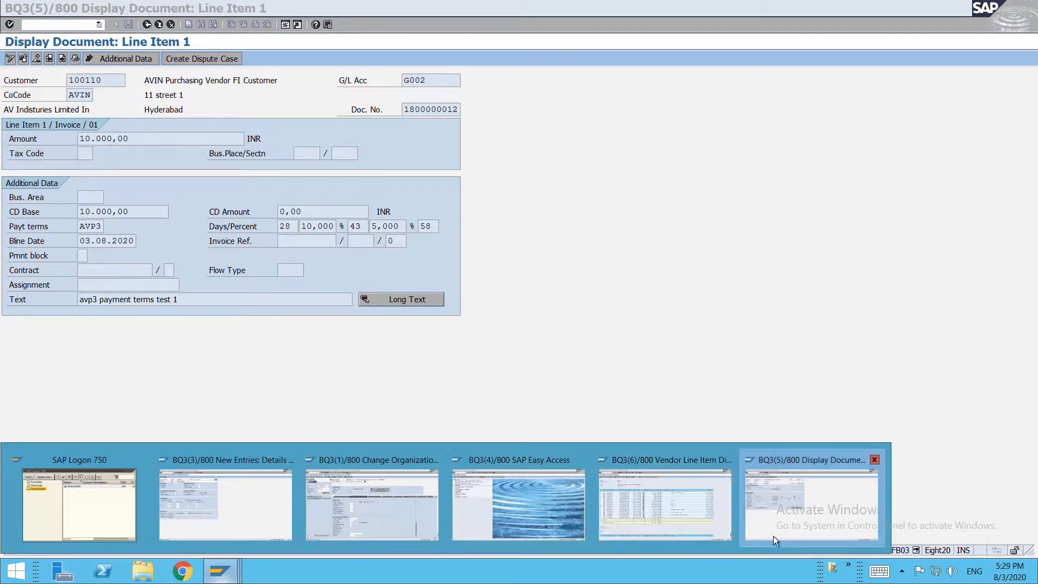
left_click(701, 497)
key("F3")
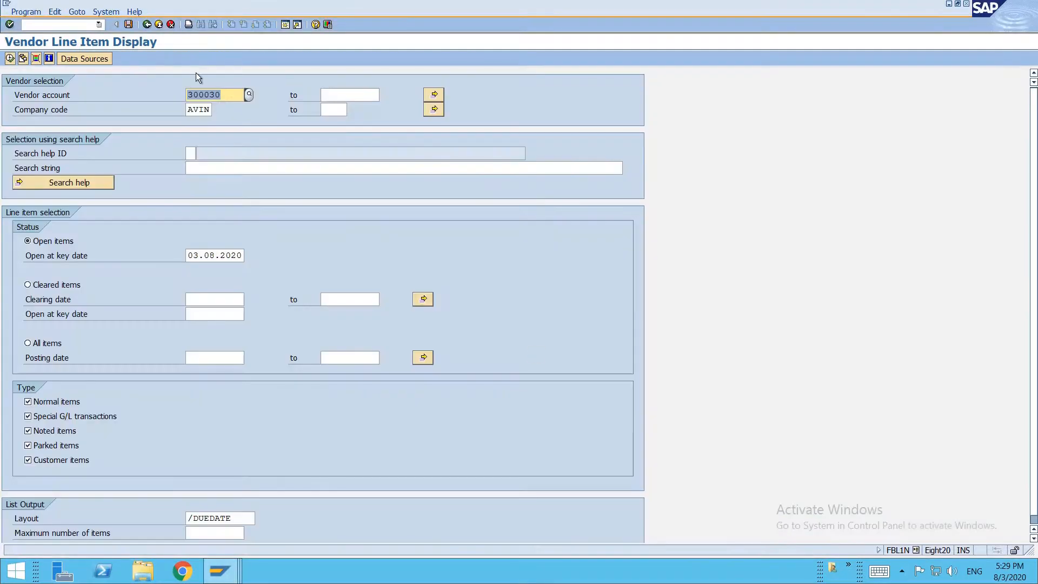
left_click(57, 22)
type("/nfbl")
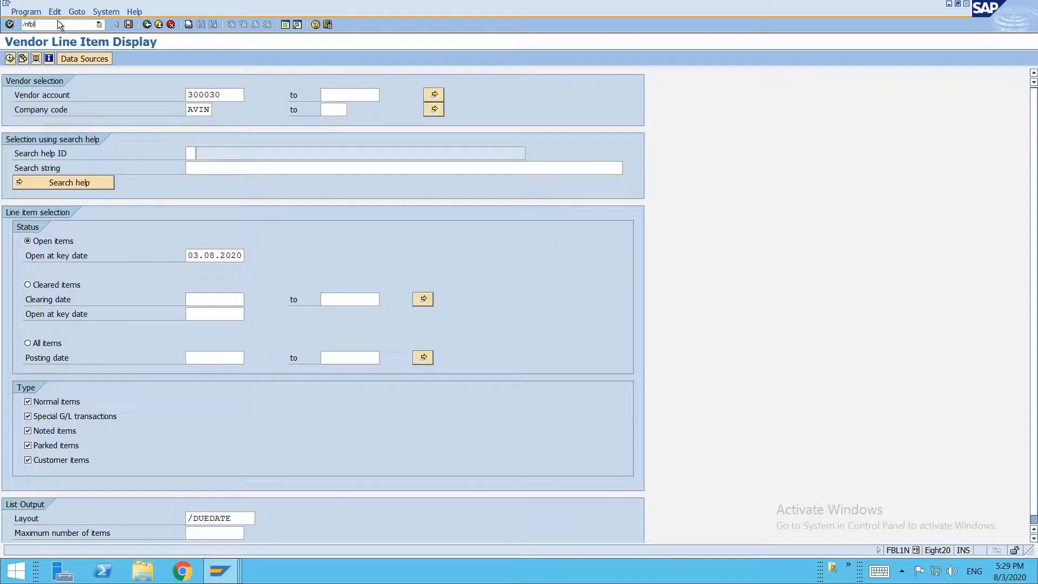
type("5n")
key("Return")
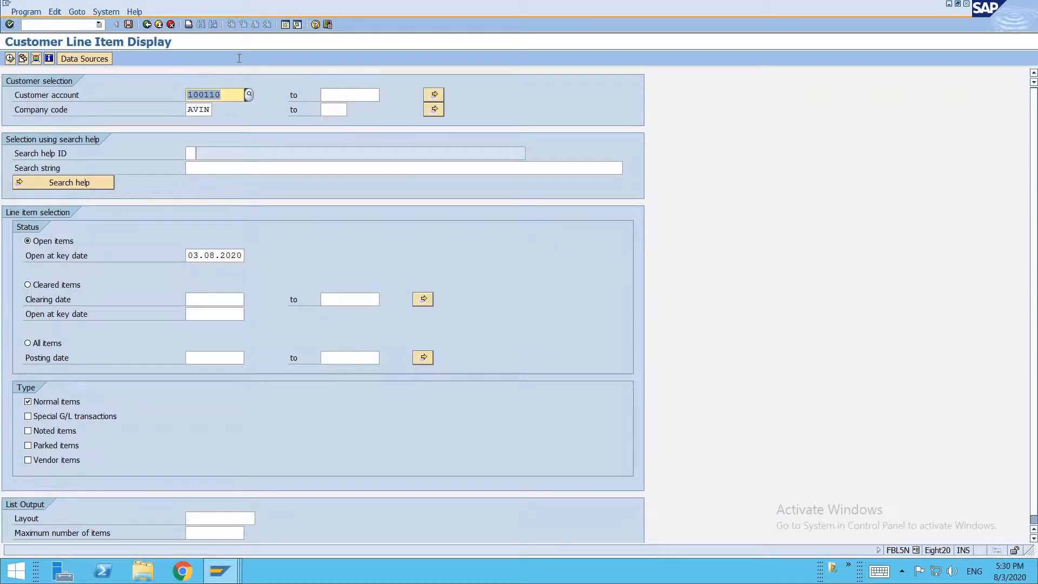
List the customer's open items in company code AVIN and check the net due date of the newest invoice
key("Down")
key("Return")
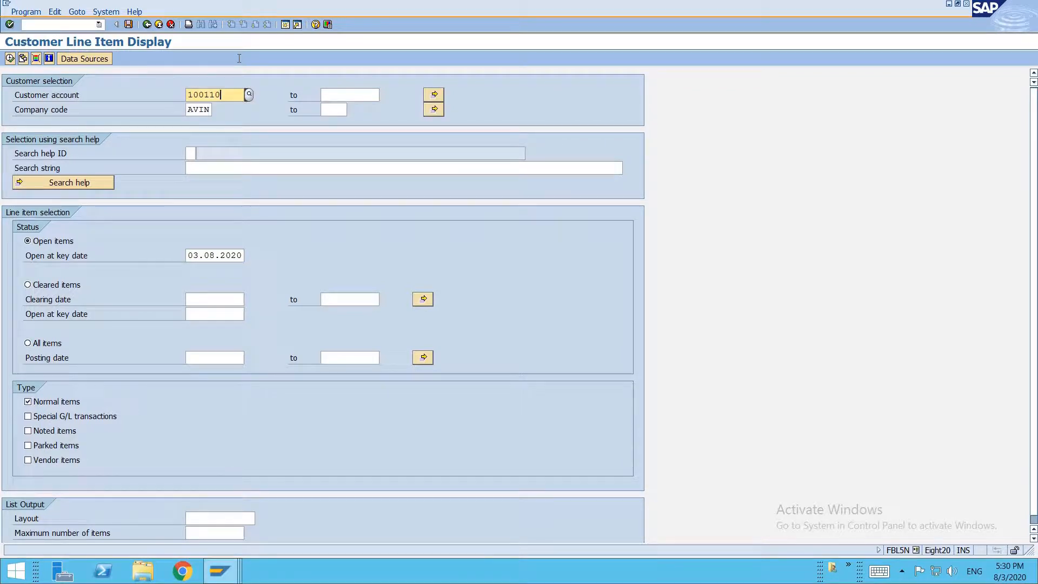
key("F8")
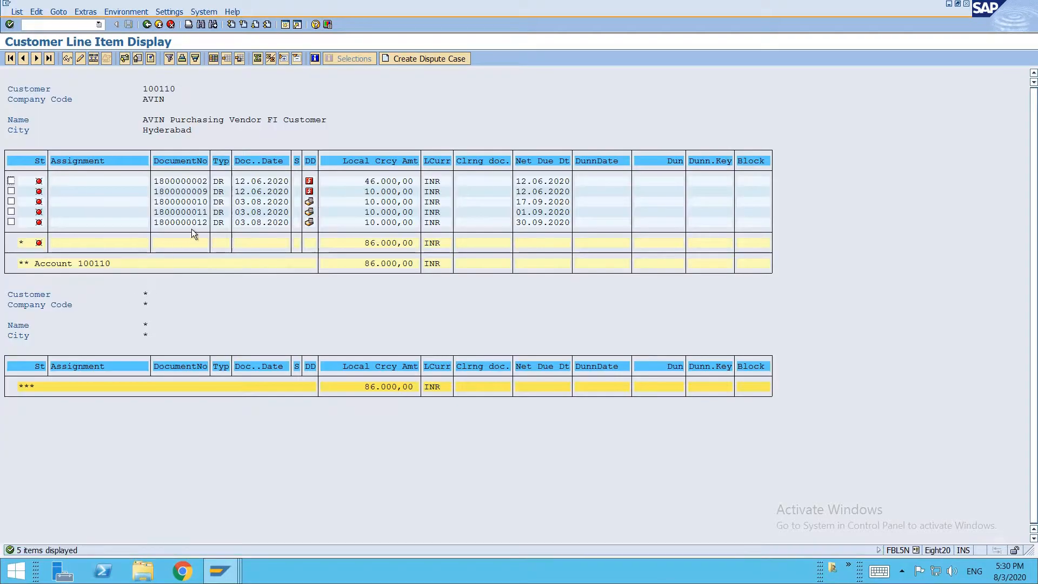
left_click(195, 225)
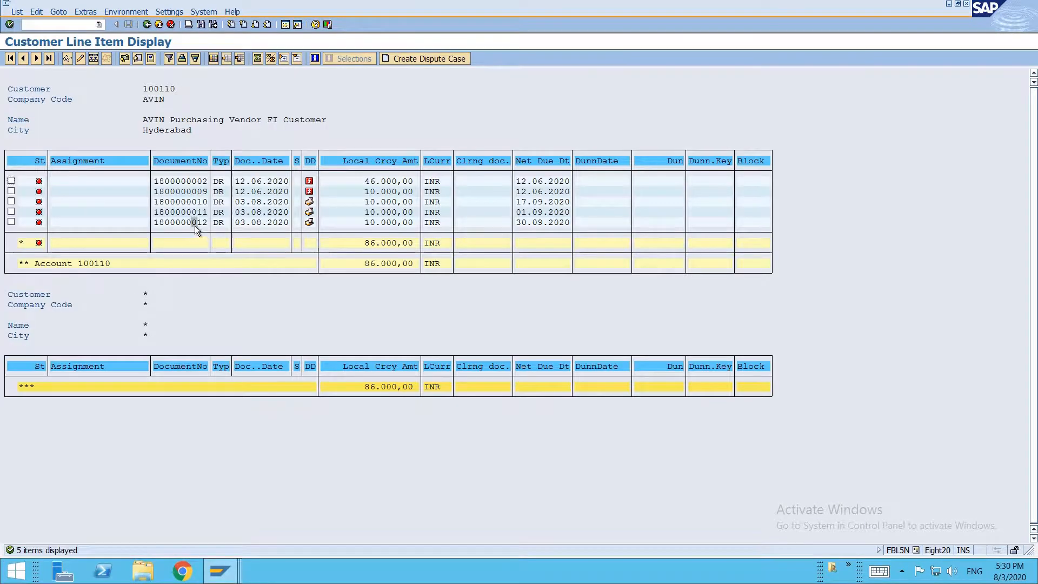
left_click(522, 223)
left_click(544, 222)
Switch back to the invoice session, leave the document display and open the incoming payments transaction F-28
mouse_move(221, 577)
left_click(220, 571)
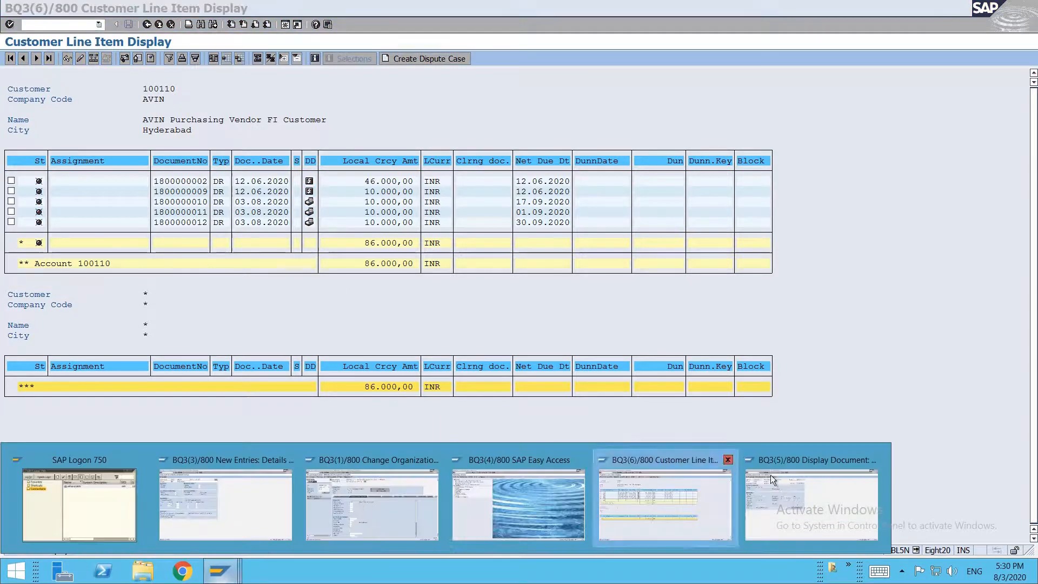
left_click(848, 473)
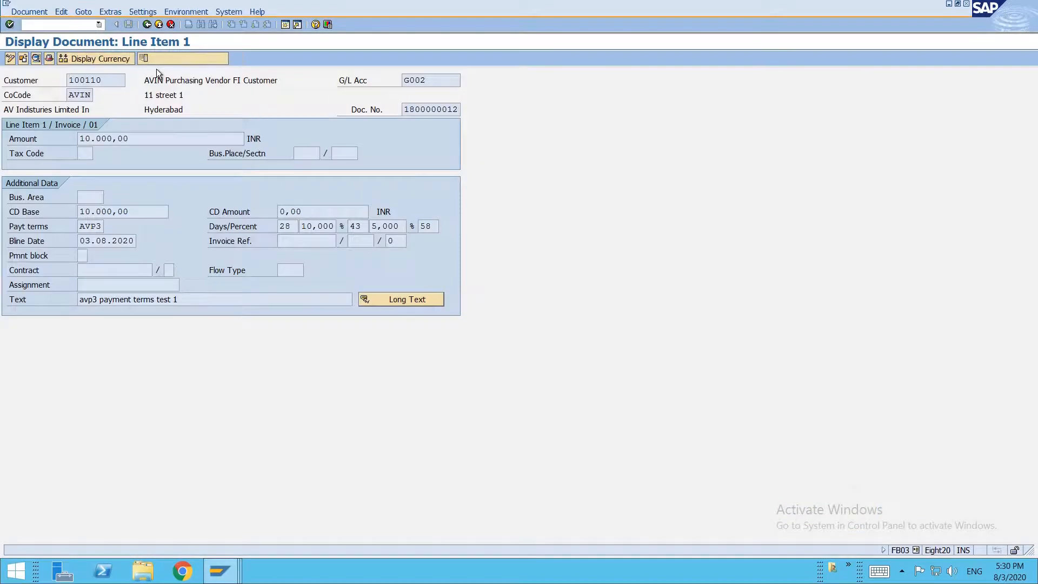
key("F3")
key("F3")
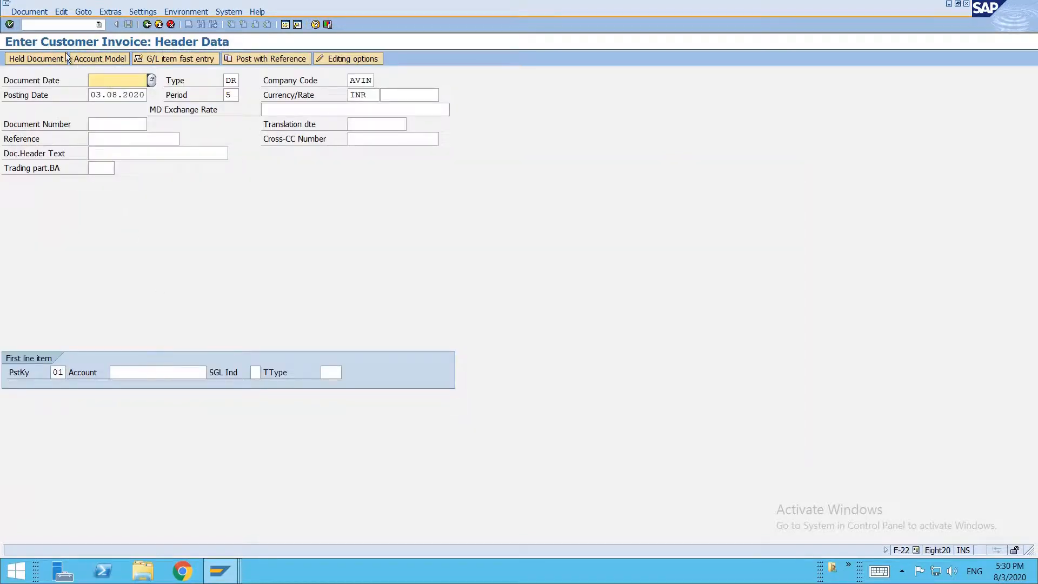
left_click(60, 26)
type("/nf28")
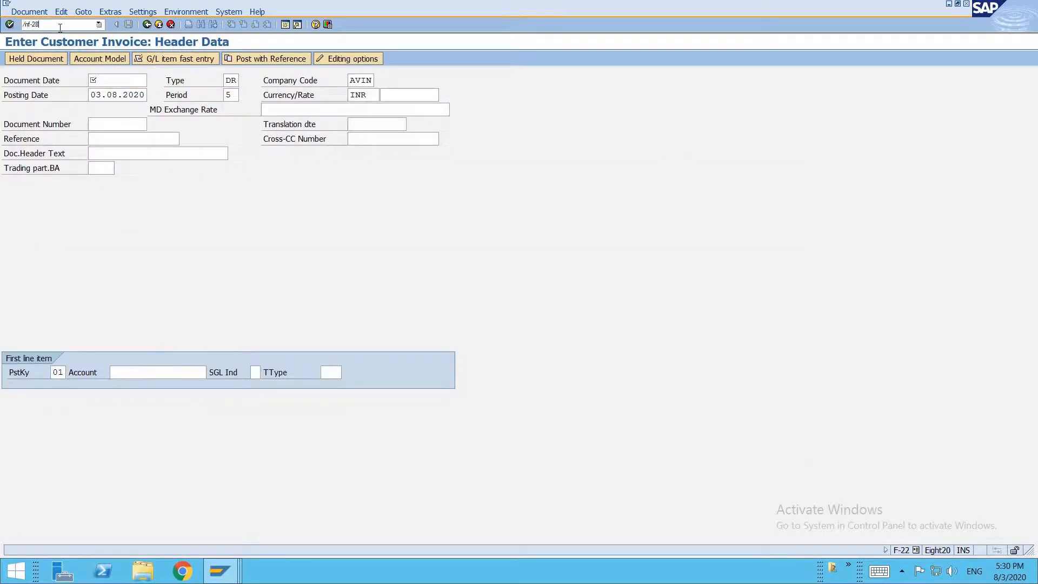
key("Return")
Fill the incoming payment header with document date 03082020 and bank G/L account C010
left_click(103, 73)
key("Return")
key("Tab")
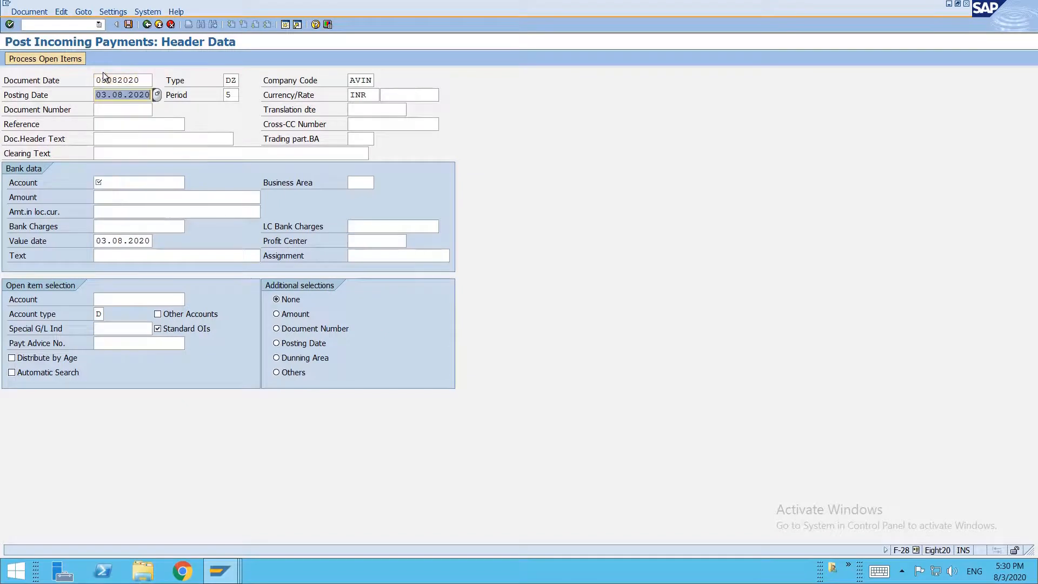
key("Tab")
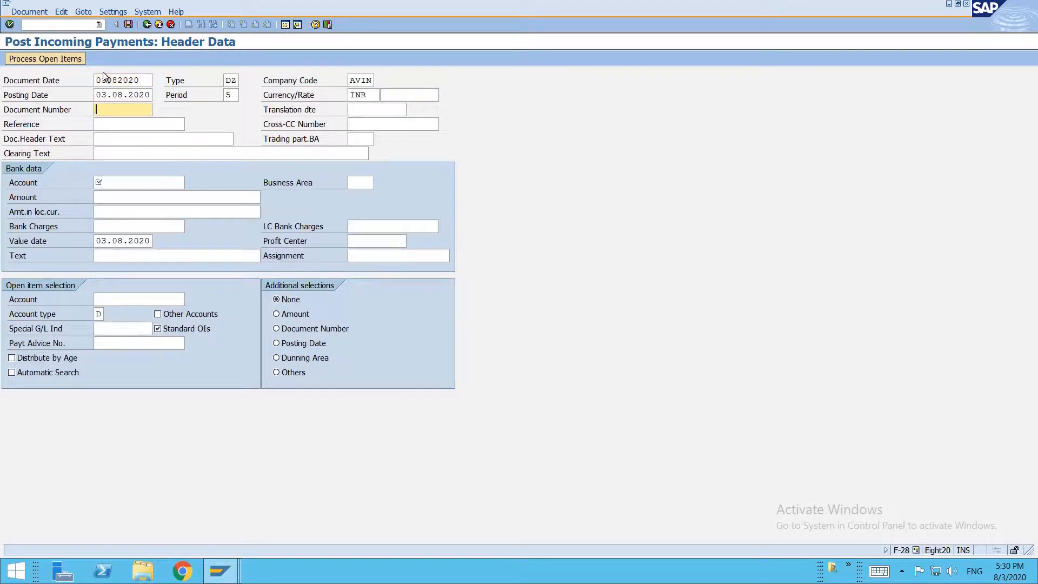
key("shift+Tab")
key("shift+Tab")
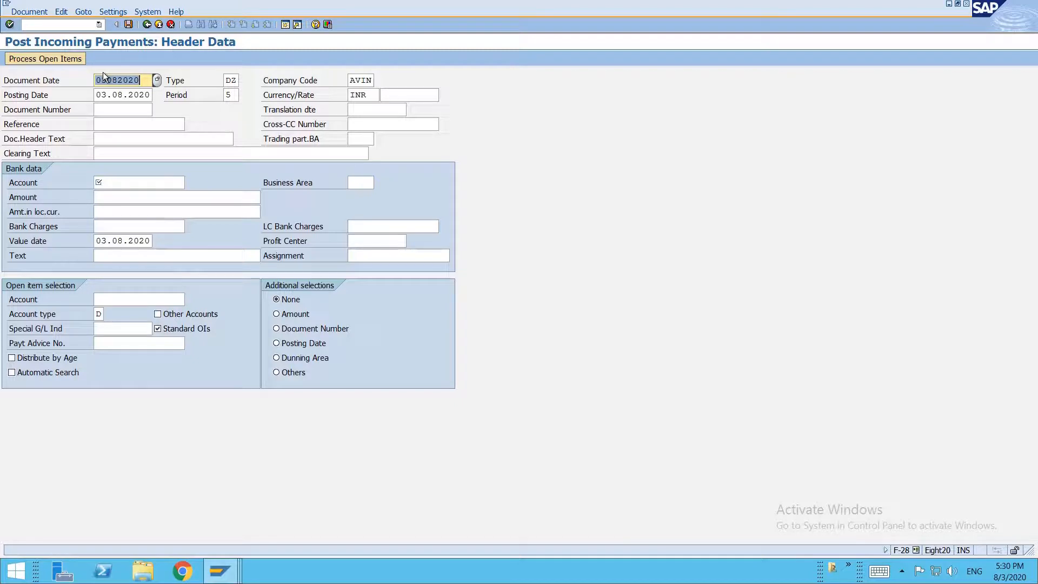
key("Tab")
key("Tab")
key("Tab")
key("Tab")
key("Tab")
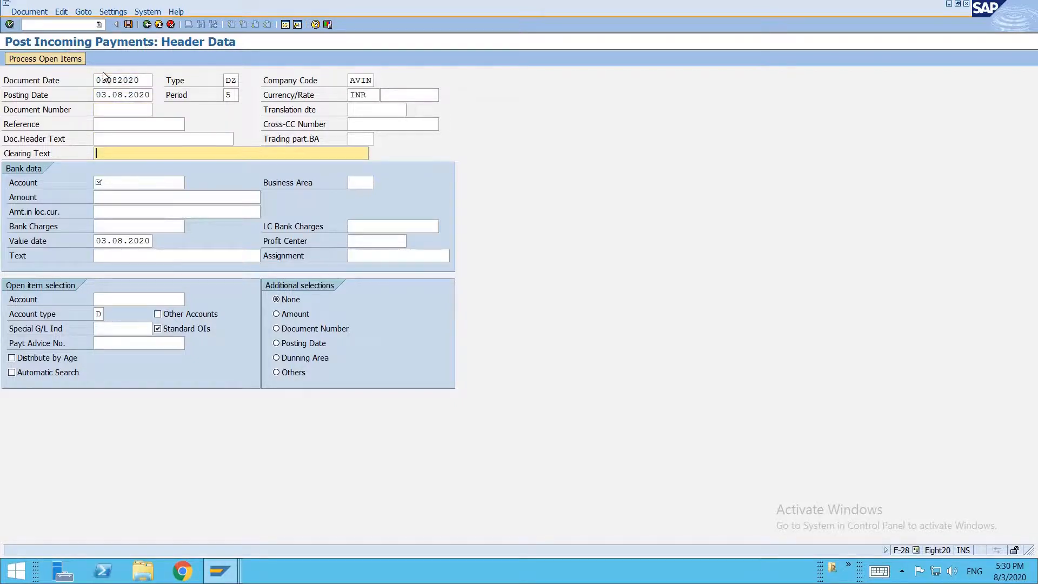
key("Tab")
type("C010")
key("Tab")
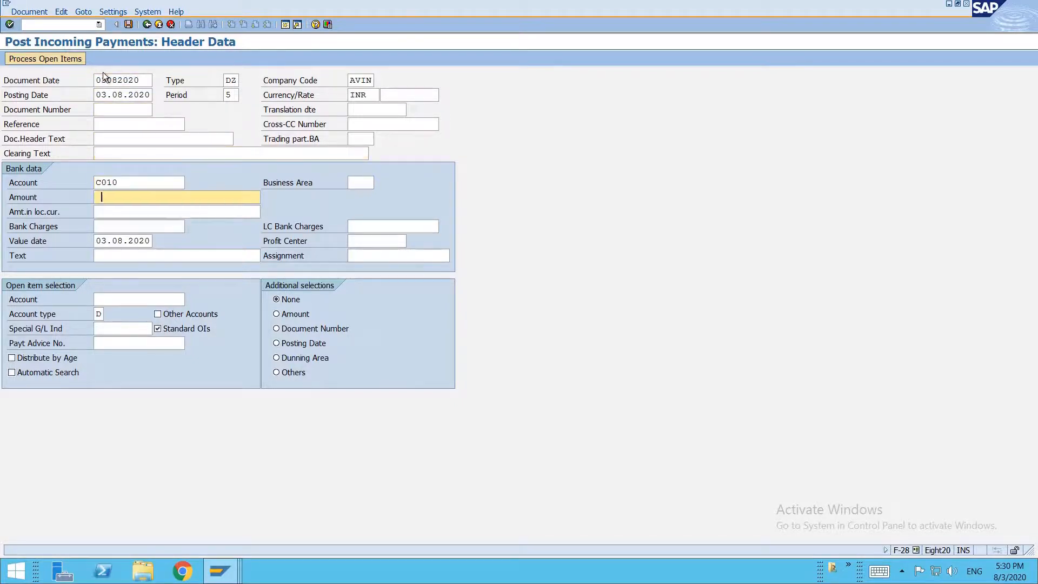
Set the payment amount to 10, enter the customer's account number and process the customer's open items
type("10000")
key("BackSpace")
key("BackSpace")
key("BackSpace")
key("BackSpace")
key("BackSpace")
type("10")
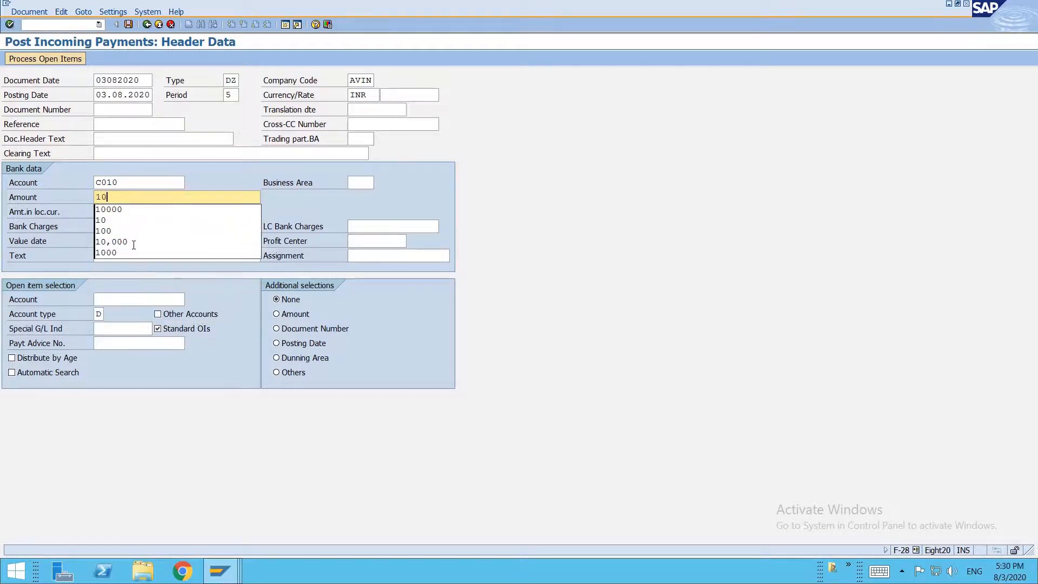
key("Return")
left_click(122, 304)
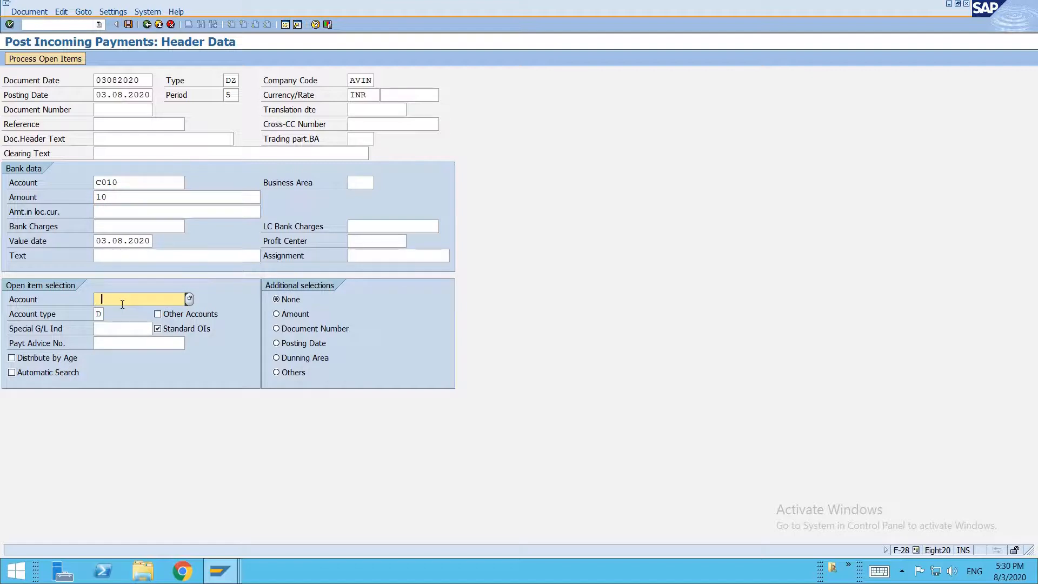
type("100110")
key("Return")
key("Return")
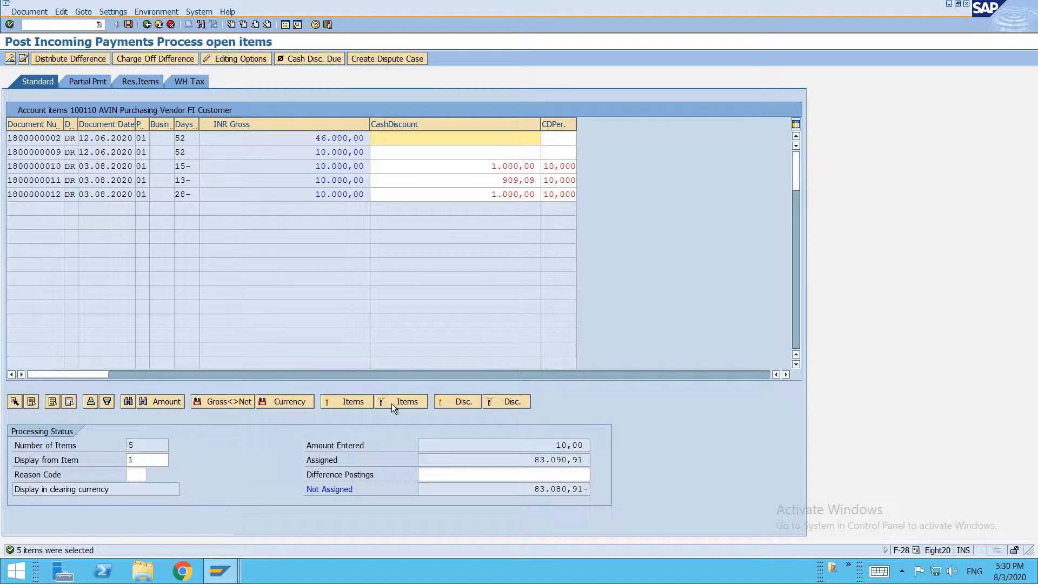
Deactivate all open items, activate only the last invoice in the list and check its cash discount and the amount entered
double_click(338, 166)
left_click(338, 152)
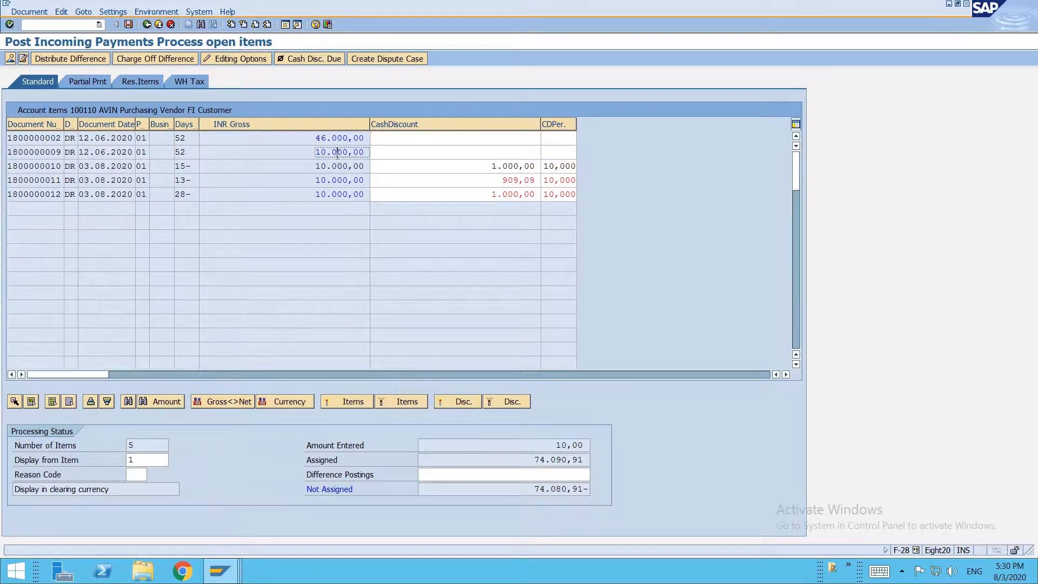
left_click(53, 401)
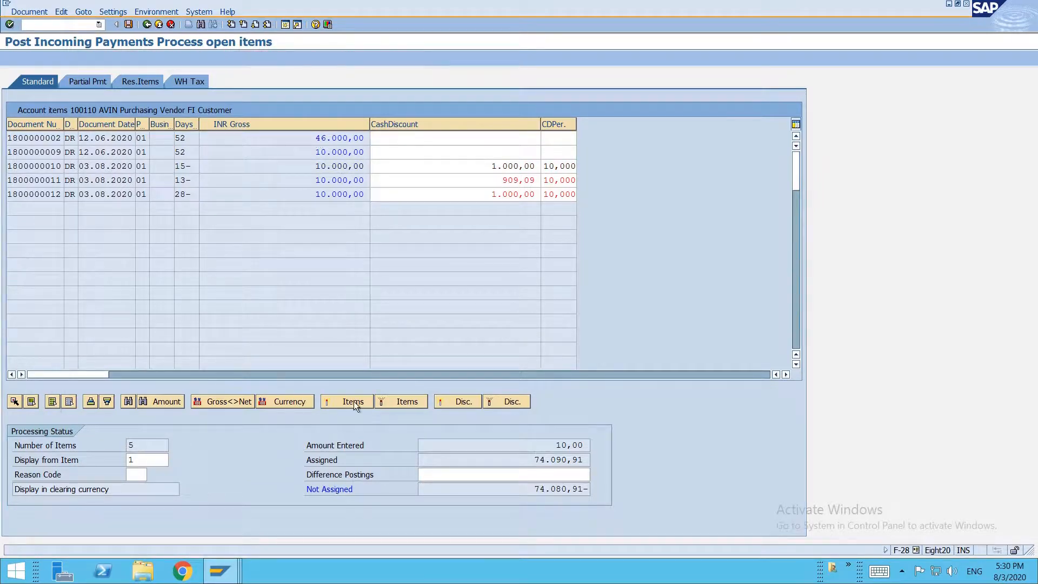
left_click(410, 401)
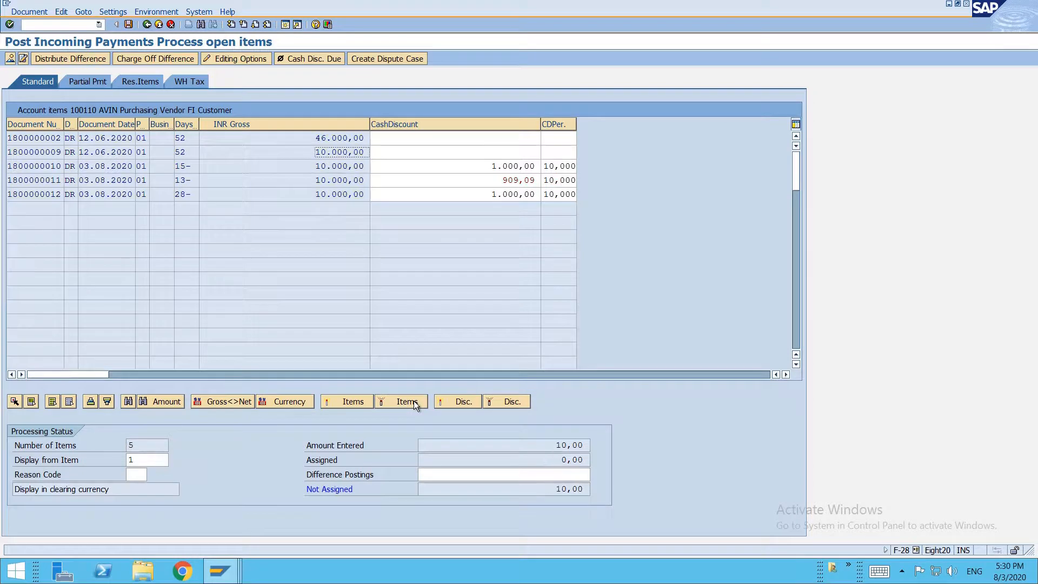
double_click(349, 194)
left_click(51, 194)
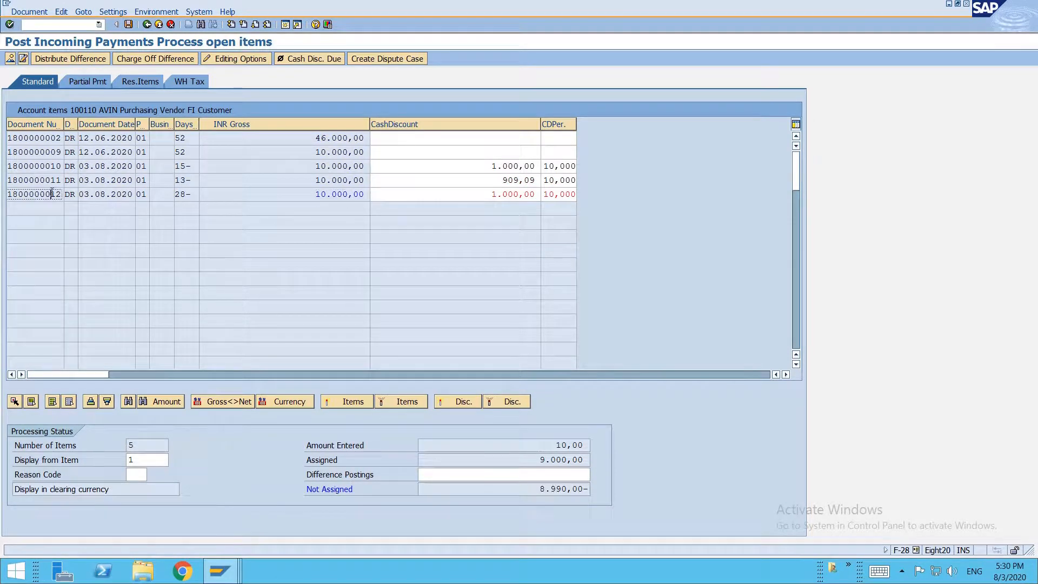
left_click_drag(51, 194, 62, 194)
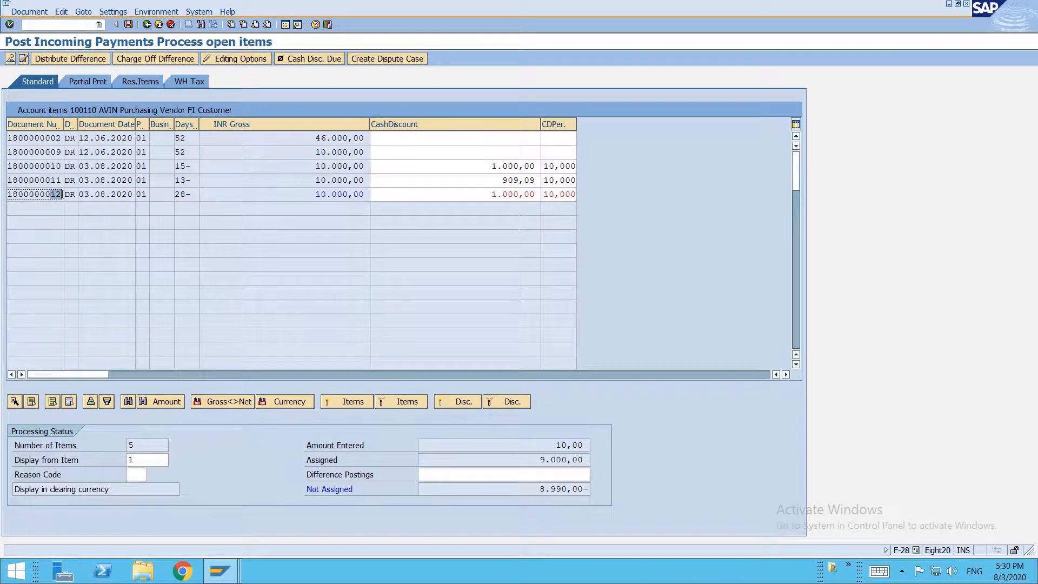
left_click(546, 194)
left_click_drag(545, 194, 576, 194)
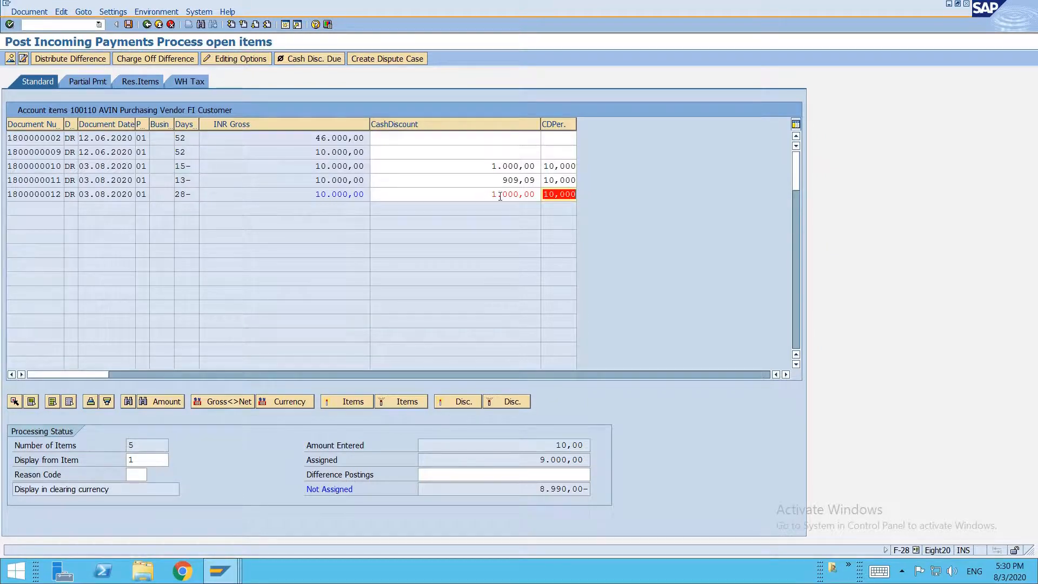
left_click_drag(491, 195, 540, 195)
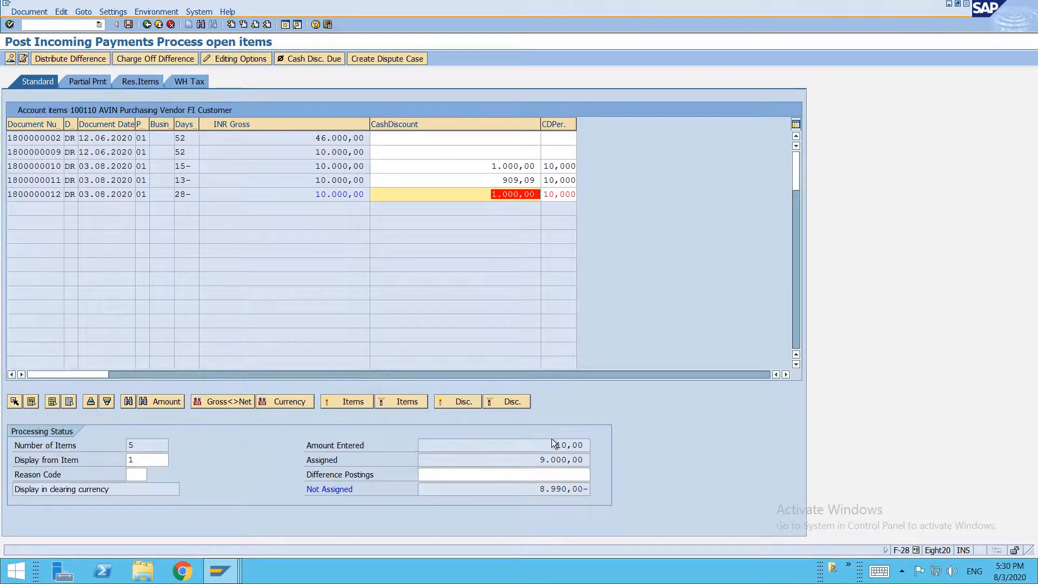
left_click_drag(554, 444, 590, 445)
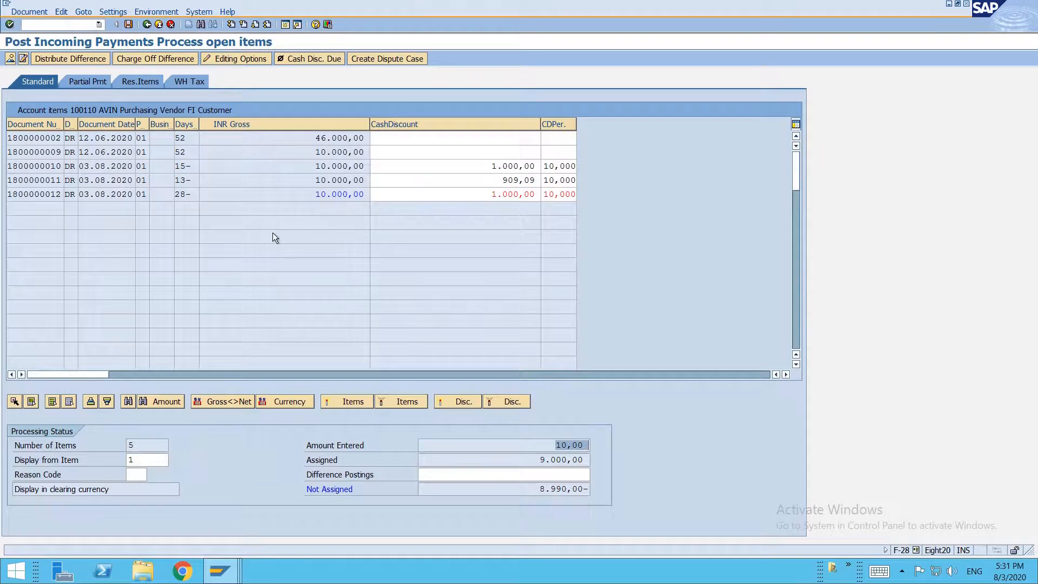
Correct the bank line item's amount to 9000 and try to post the incoming payment against the activated invoice
left_click(10, 61)
double_click(174, 181)
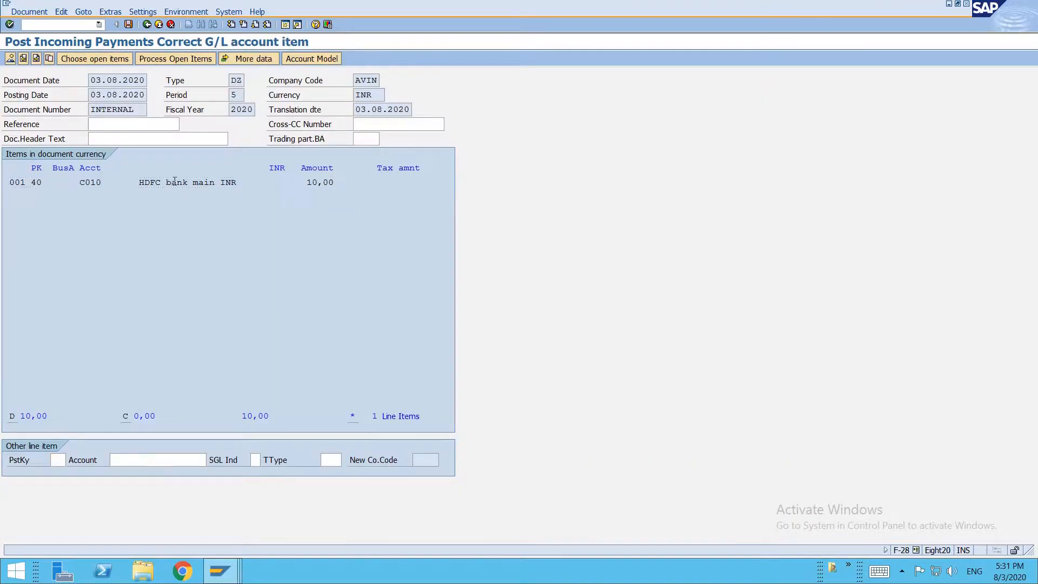
type("9000")
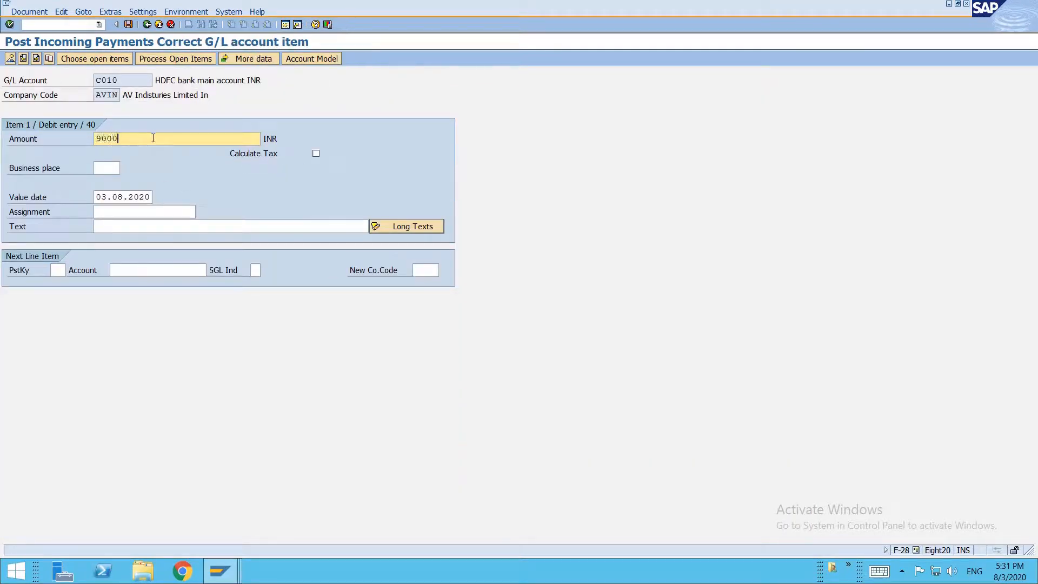
key("Return")
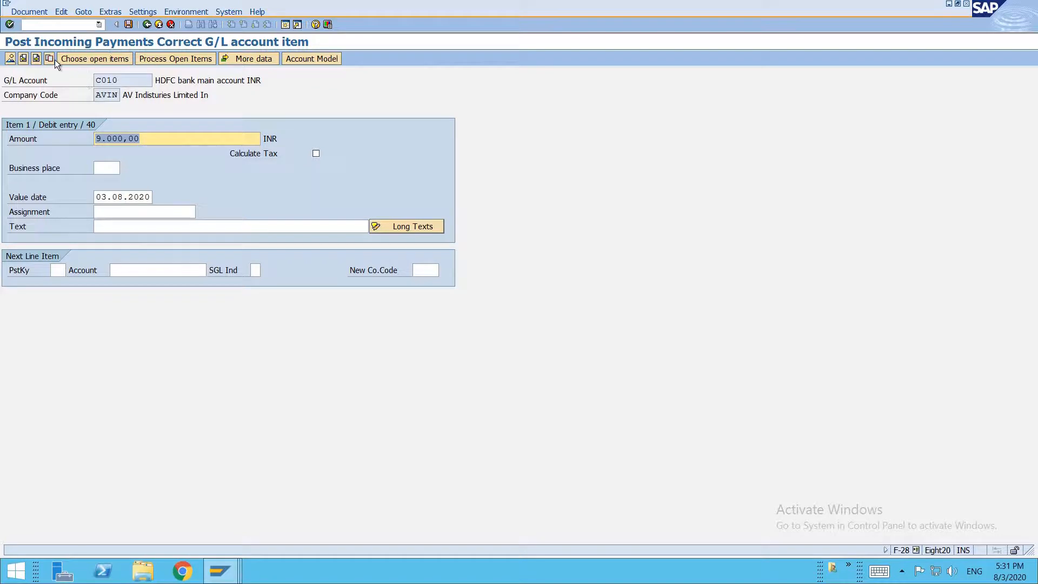
left_click(10, 58)
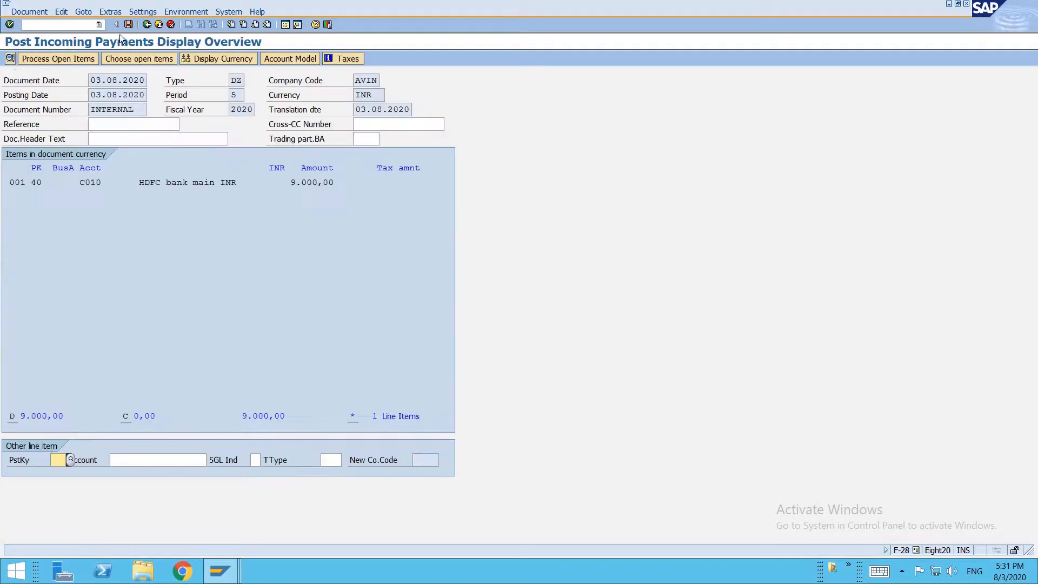
left_click(70, 57)
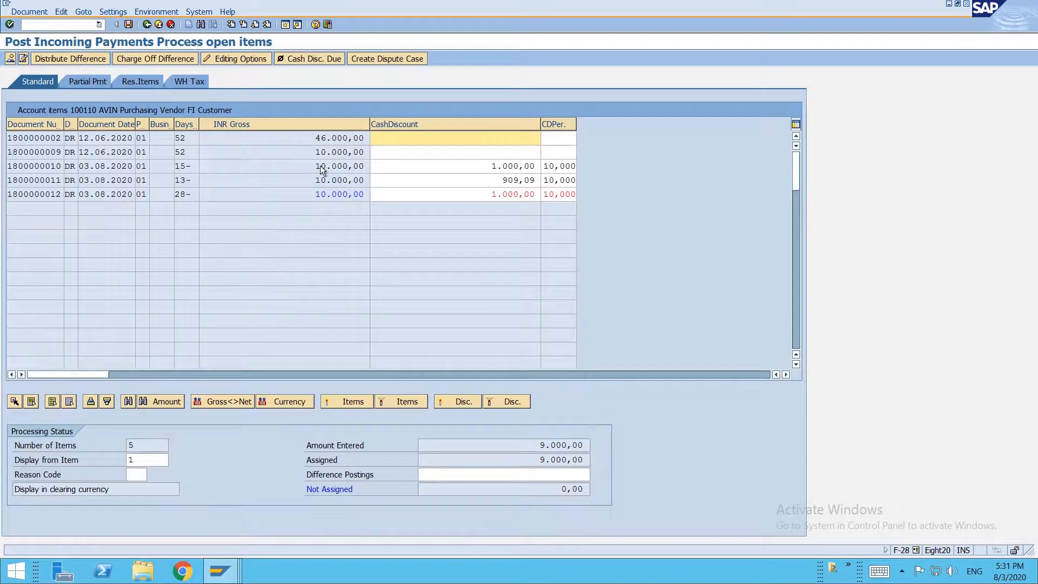
left_click(561, 489)
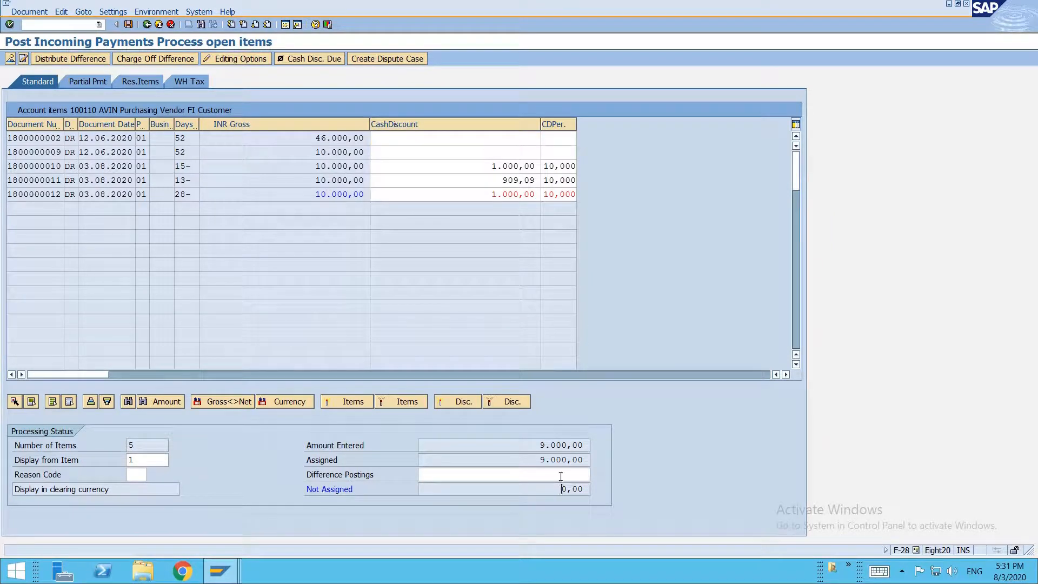
key("ctrl+s")
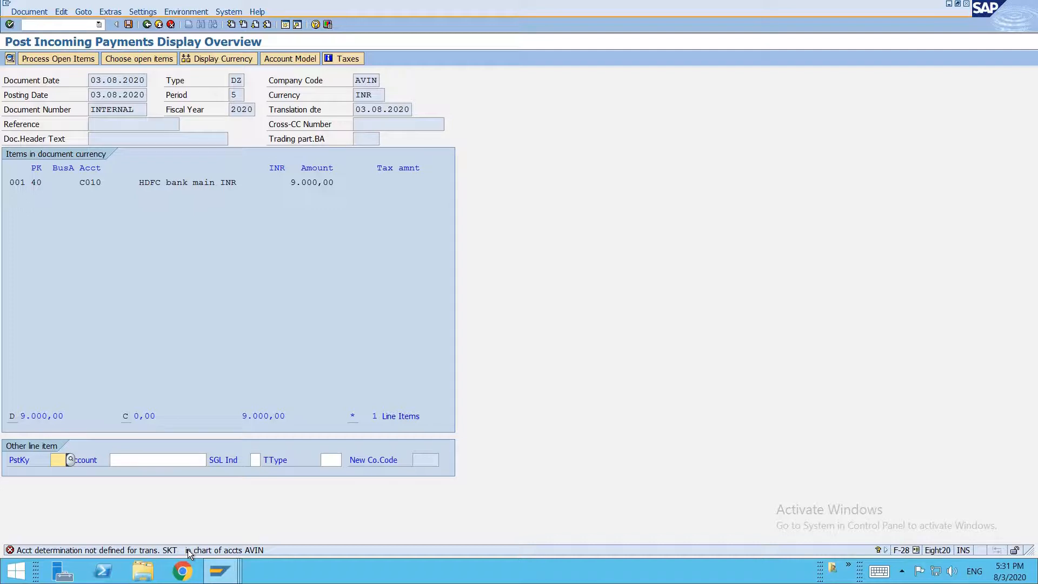
Open G/L account maintenance FS00 in a new session and start creating P&L account P055 in company code AVIN
key("ctrl+n")
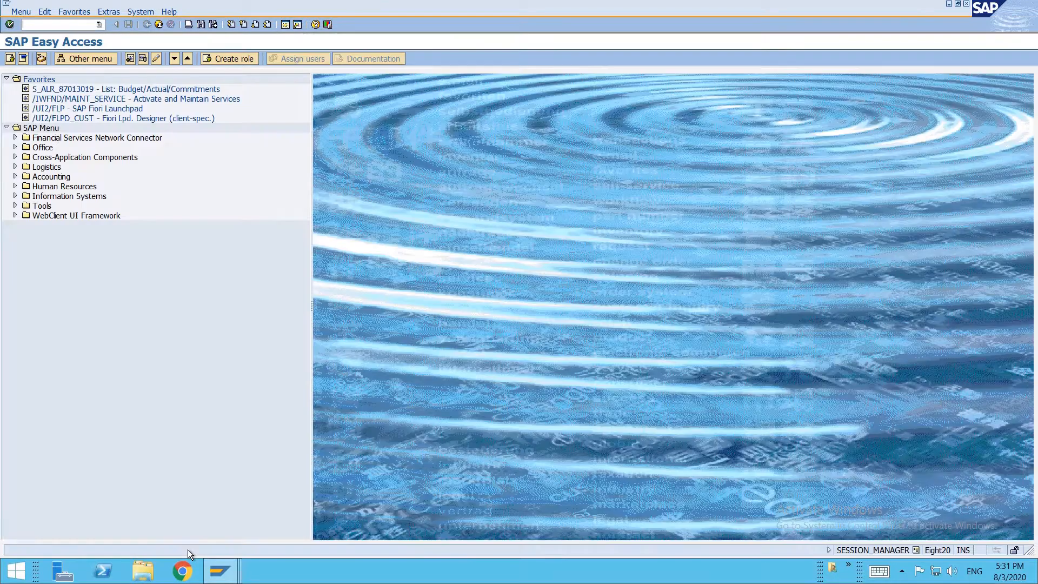
key("Return")
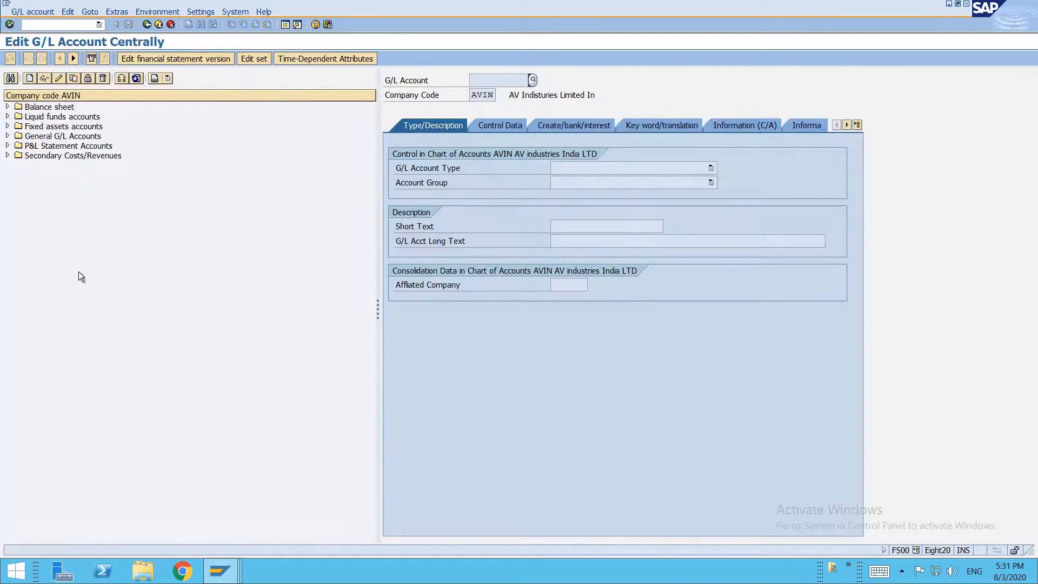
left_click(8, 145)
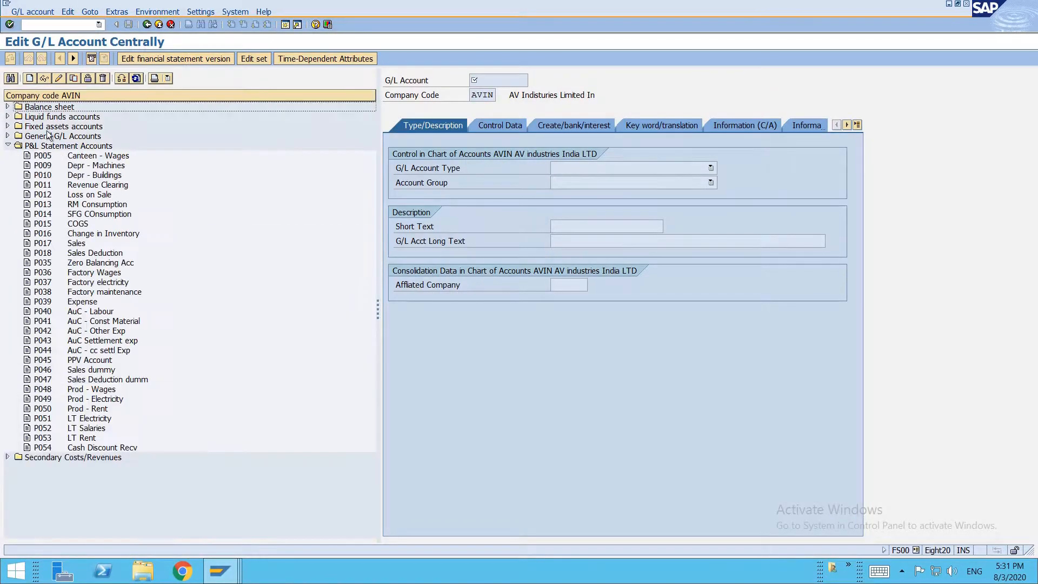
left_click(32, 80)
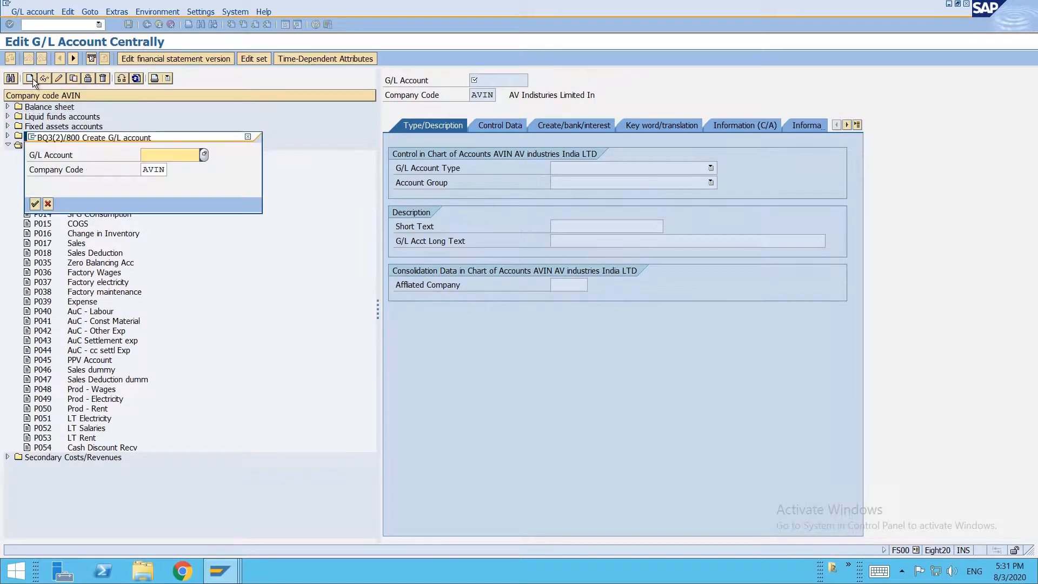
type("p055")
key("Return")
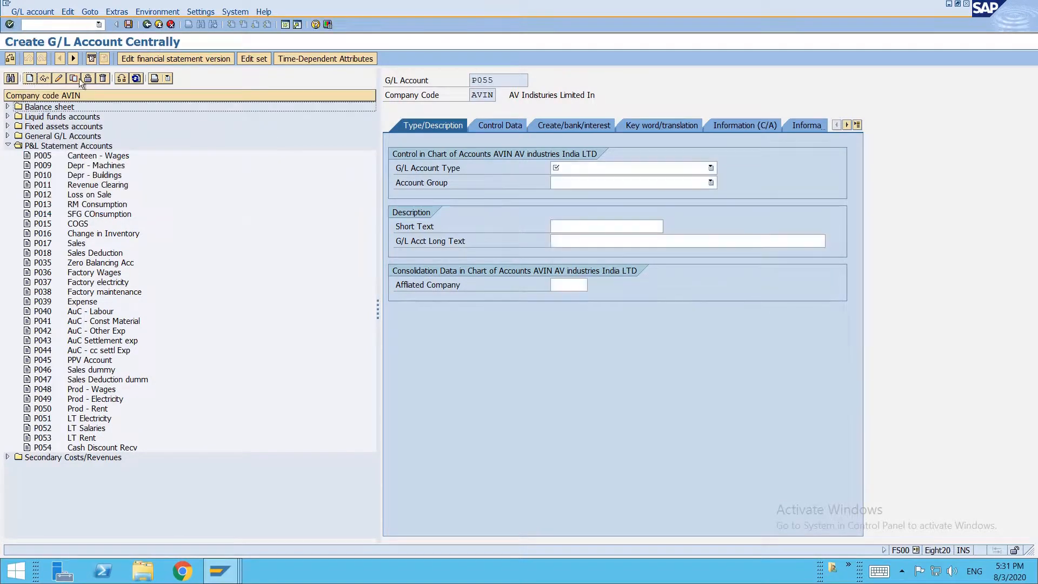
Set the new account's type to Nonoperating Expense or Income and its account group to P&L Statement Accounts
left_click(586, 168)
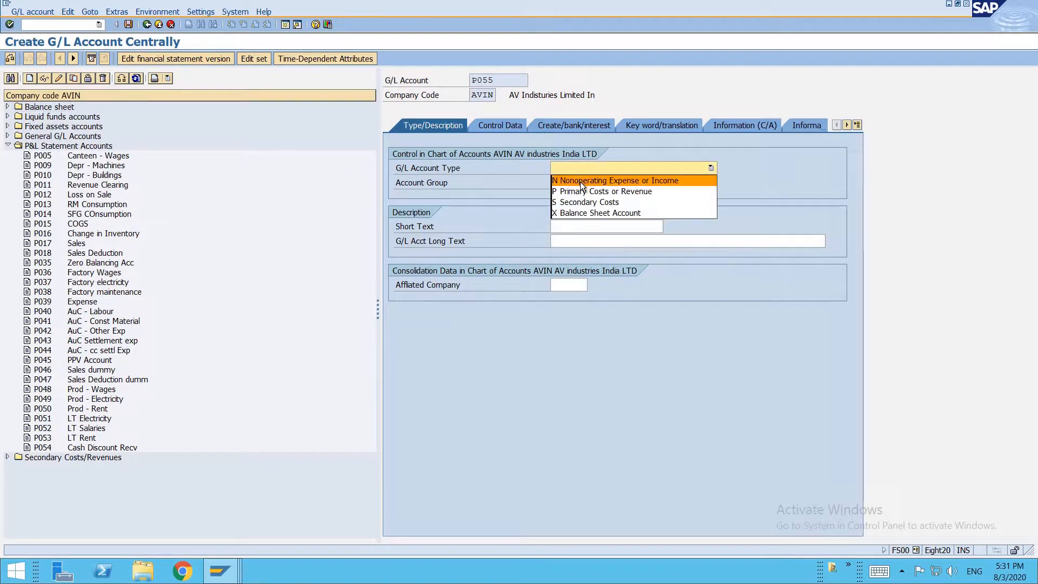
left_click(580, 182)
left_click(581, 183)
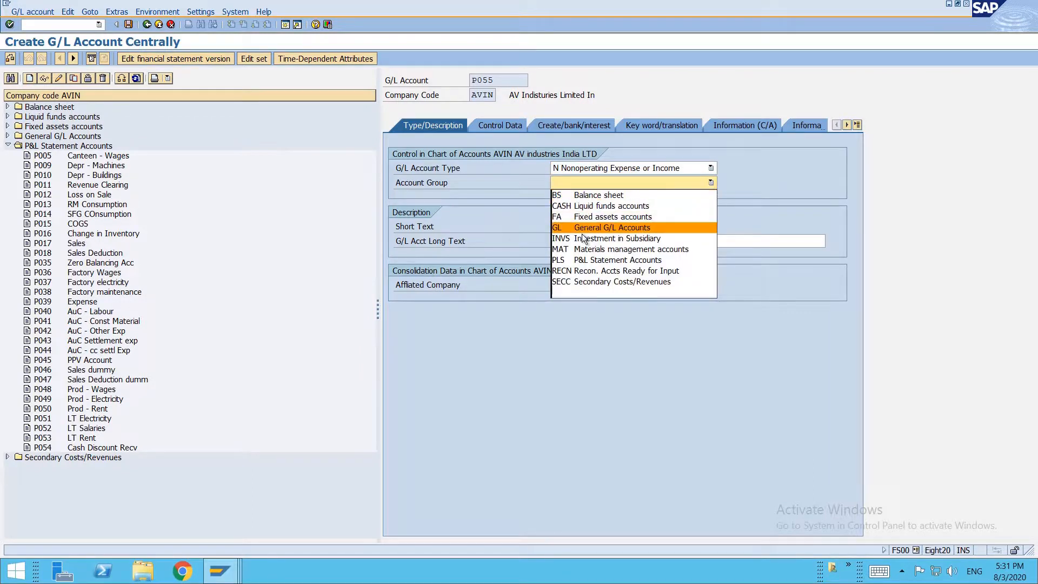
left_click(588, 260)
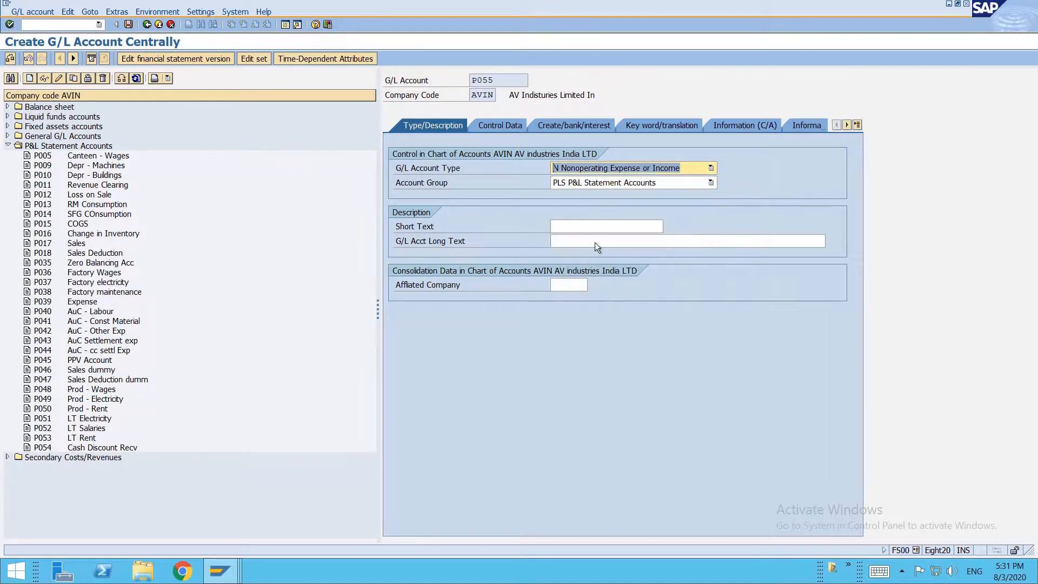
Enter "Cash Discount Given" as both the short text and the long text of the new G/L account
left_click(596, 226)
type("Cash ")
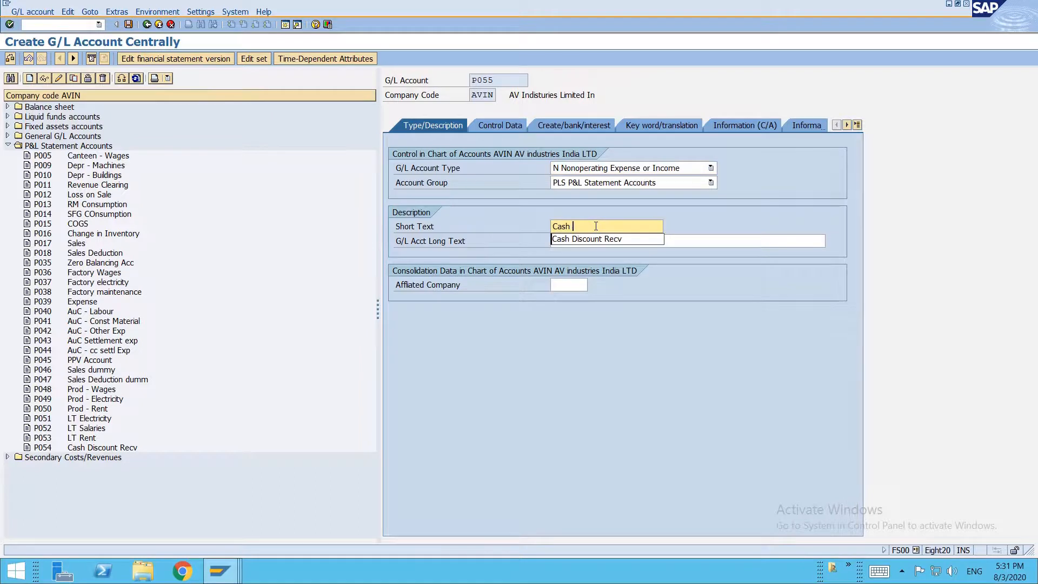
type("Discount Given")
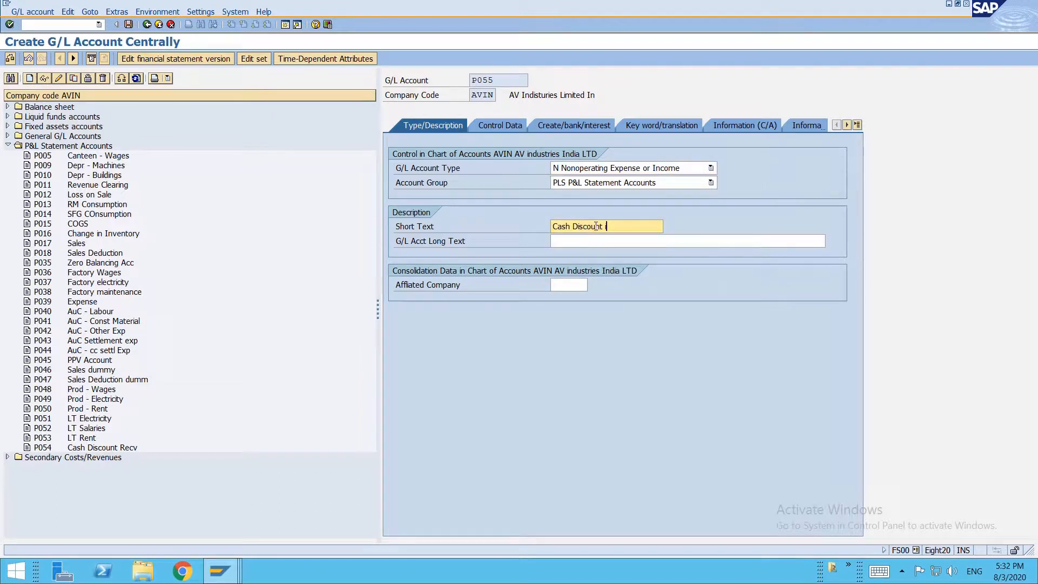
key("Tab")
type("Cash")
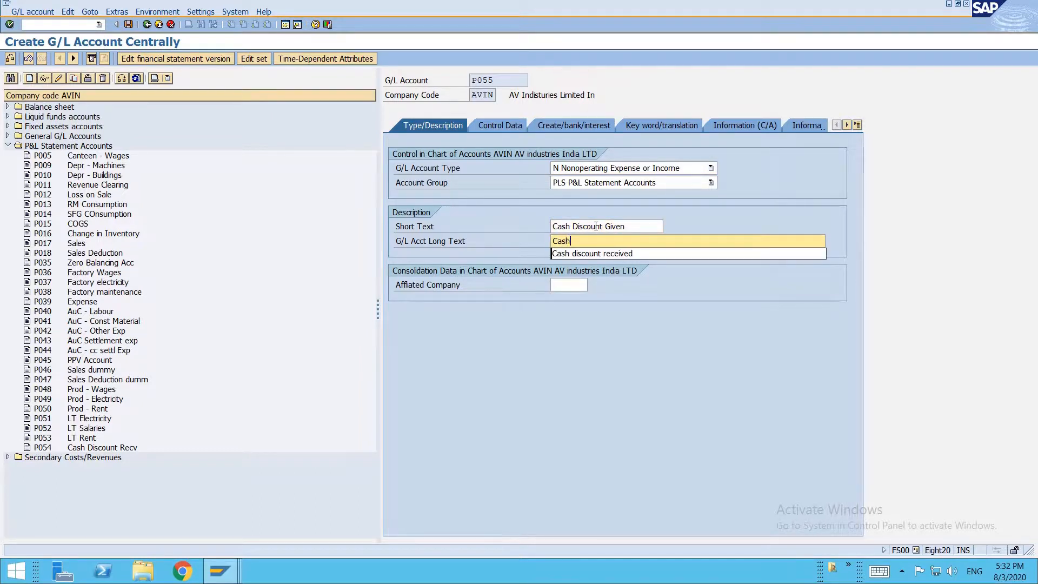
type(" Discount Given")
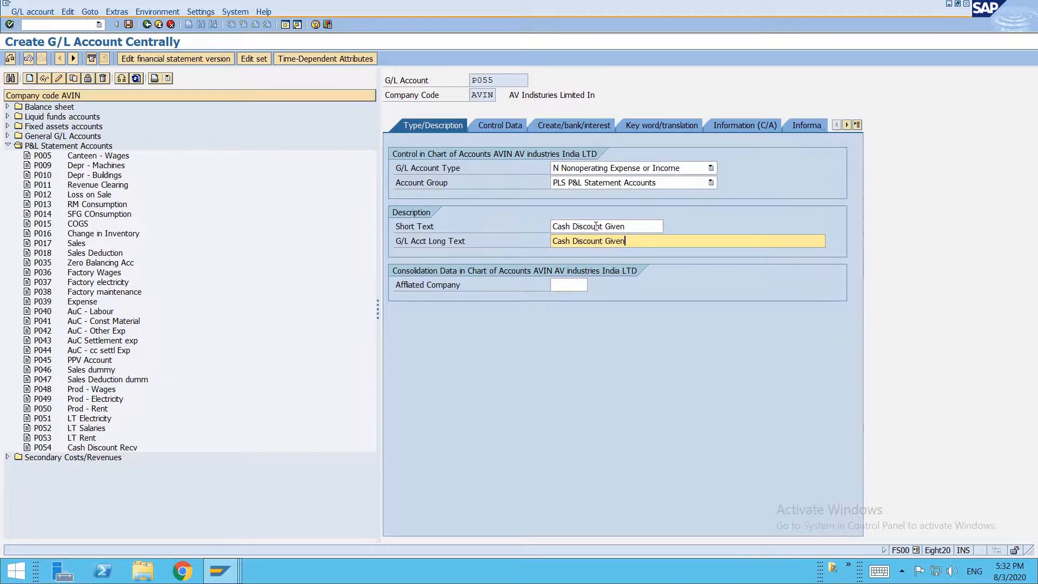
Set the new account's sort key to 001 and open its document creation settings
left_click(508, 126)
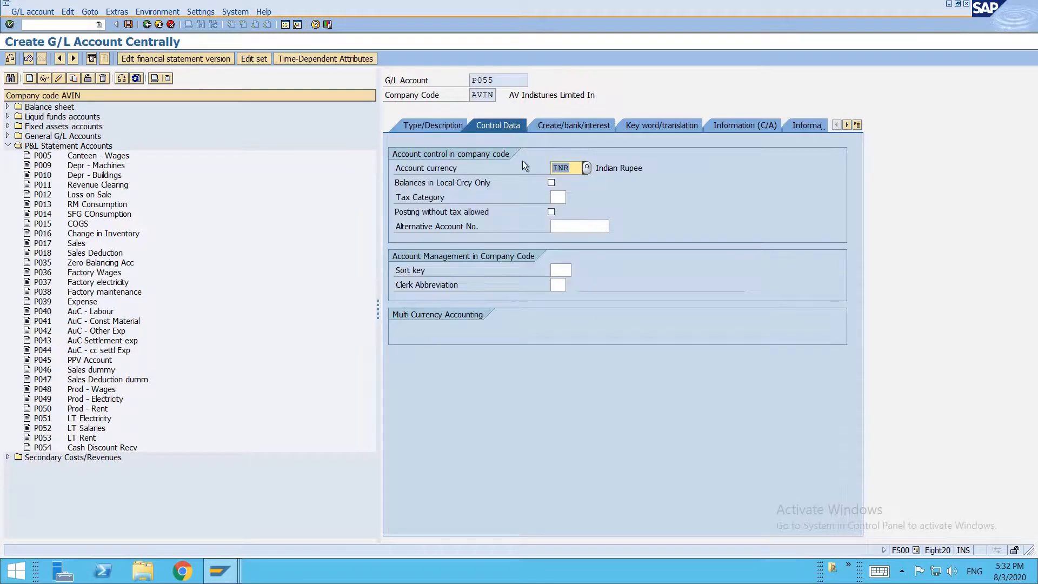
left_click(559, 269)
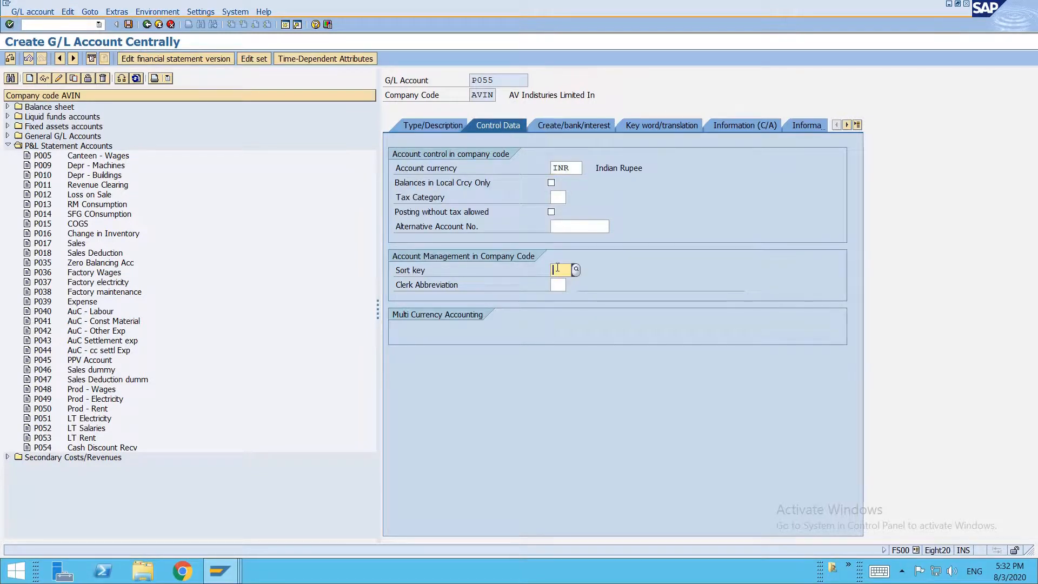
type("001")
left_click(576, 123)
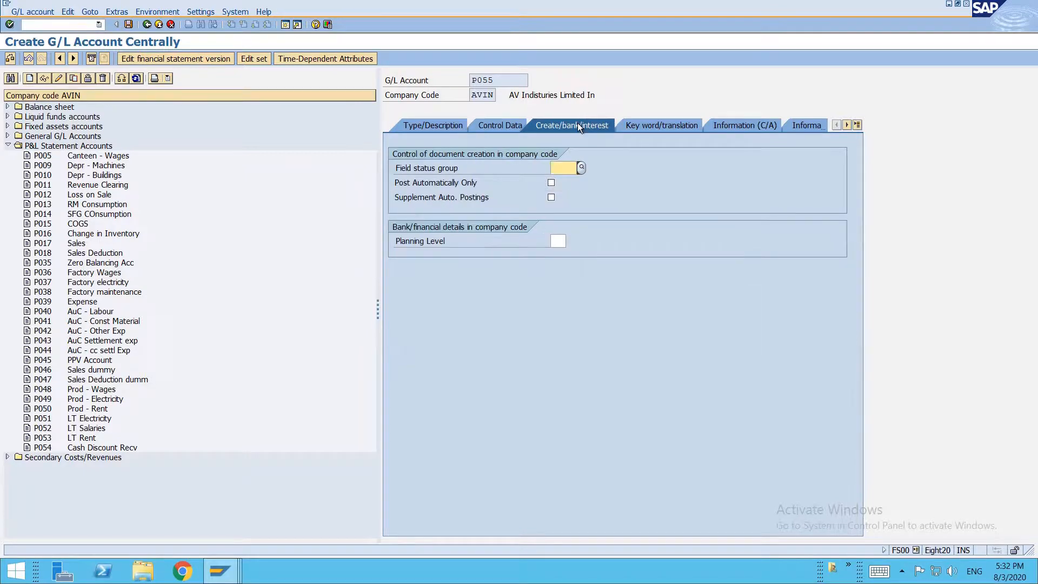
left_click(565, 166)
key("F4")
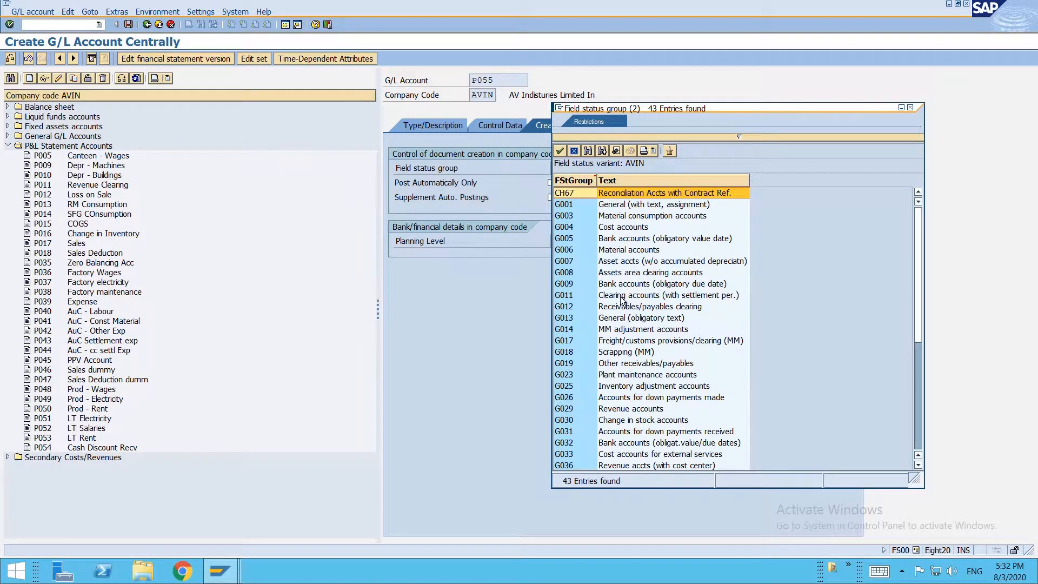
left_click(631, 228)
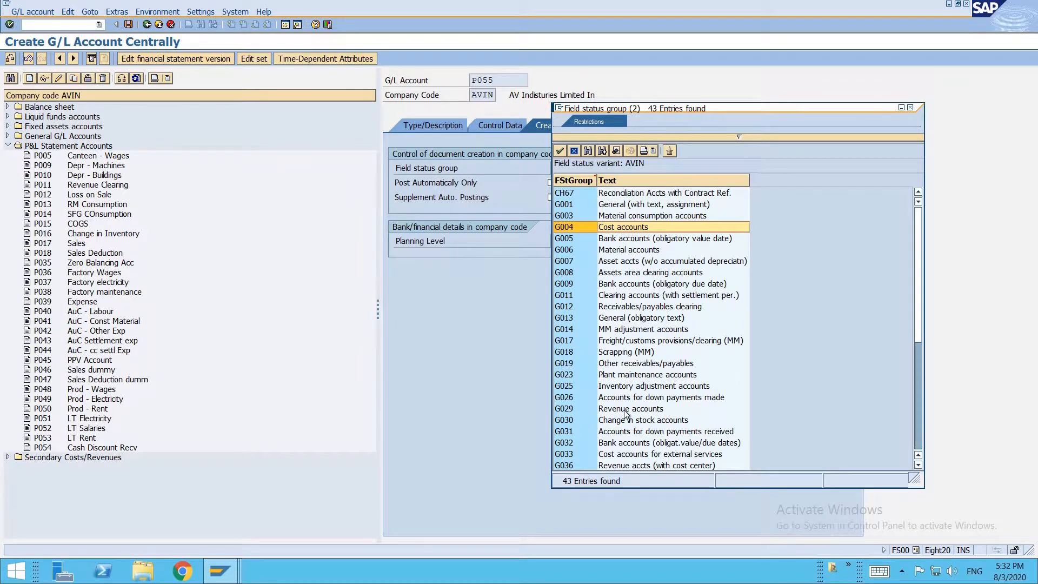
scroll(627, 416, "down", 6)
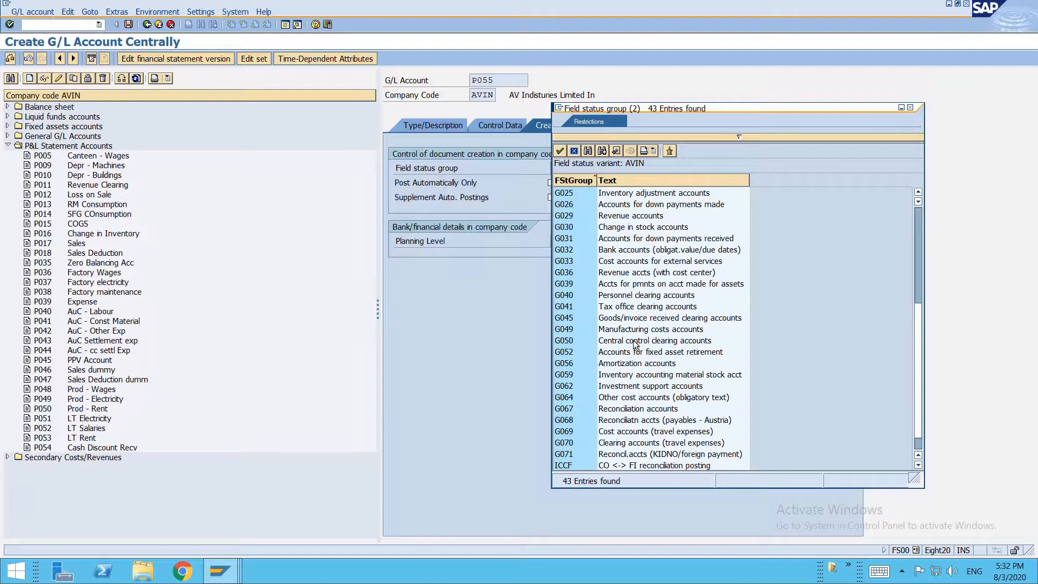
left_click(645, 262)
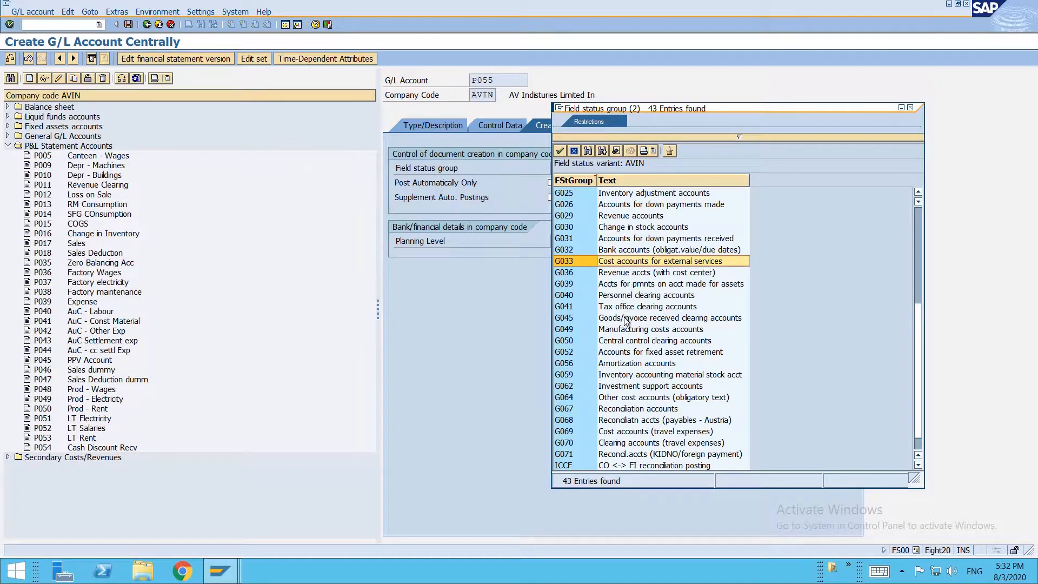
left_click(623, 397)
scroll(621, 396, "down", 1)
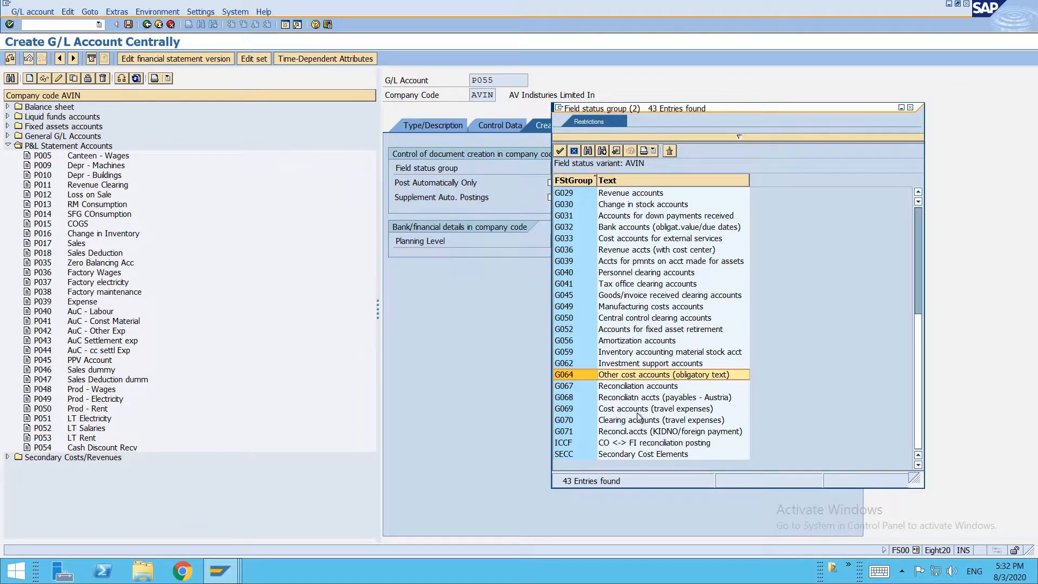
double_click(618, 375)
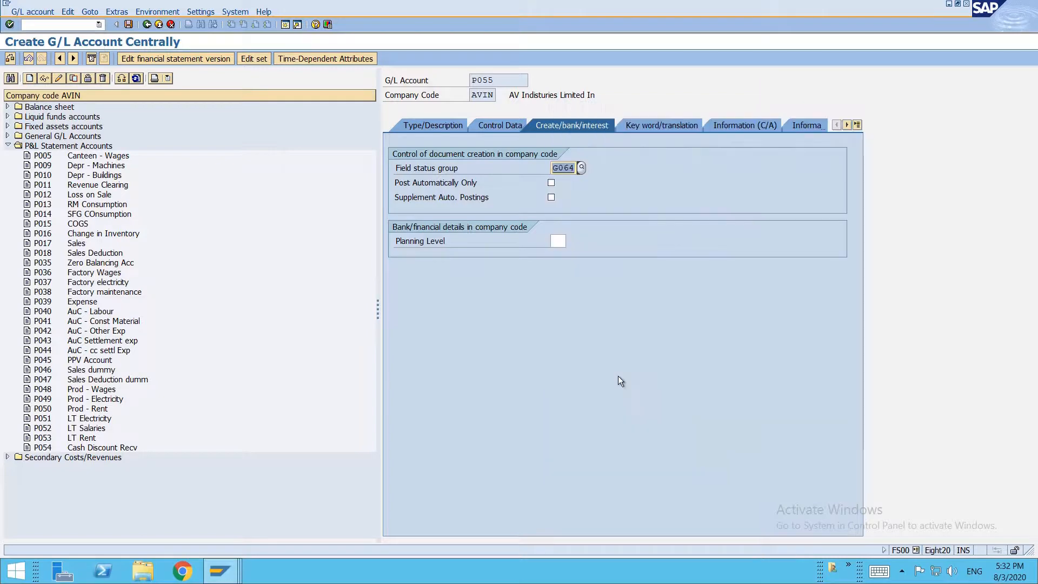
key("Delete")
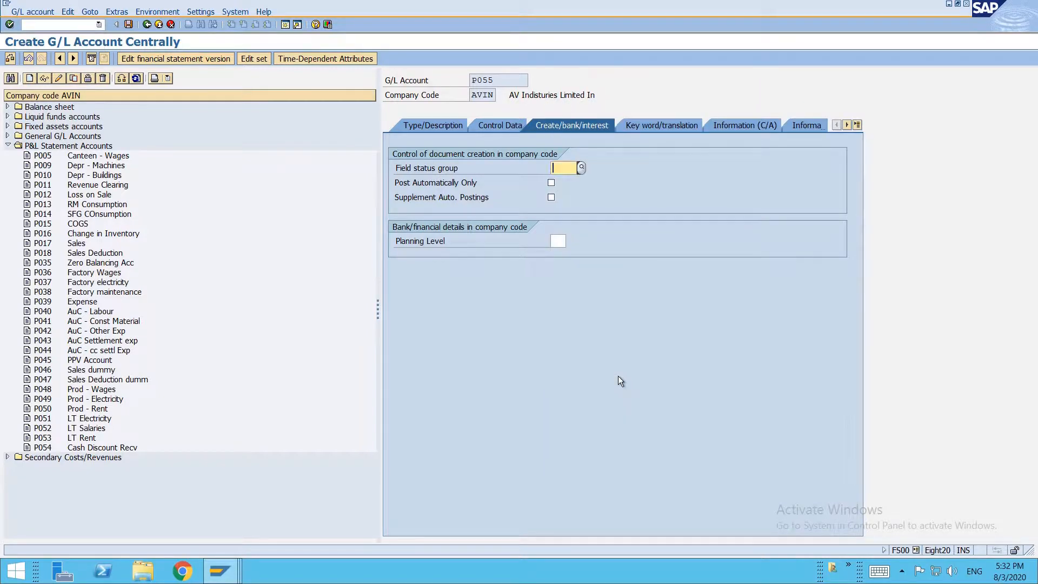
Set the account's field status group to G004 Cost accounts and save the new G/L account
key("F4")
double_click(628, 227)
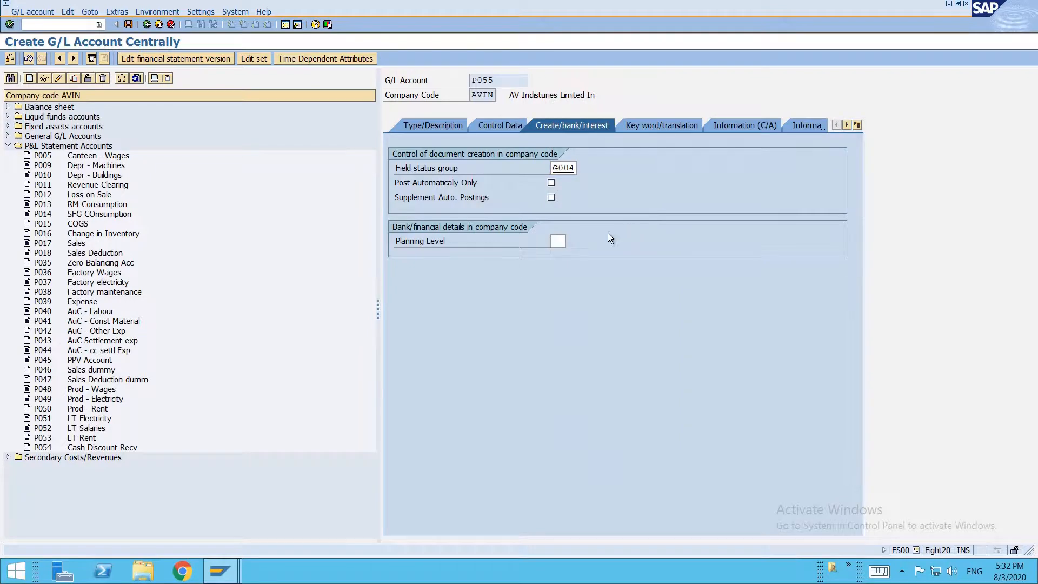
key("ctrl+s")
Return to the incoming payment session, try to post the payment again and open the error message's long text
mouse_move(241, 577)
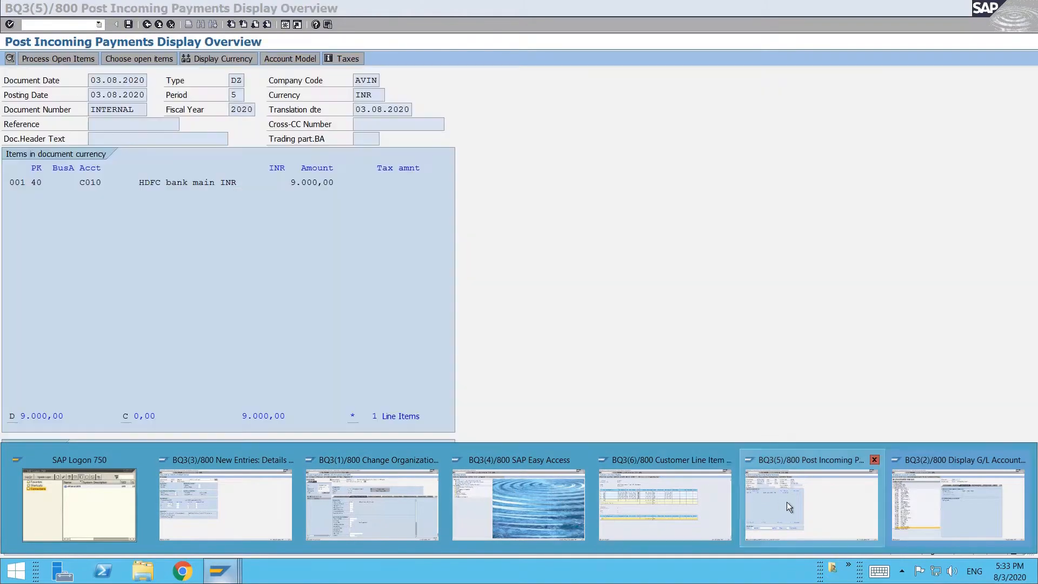
left_click(787, 502)
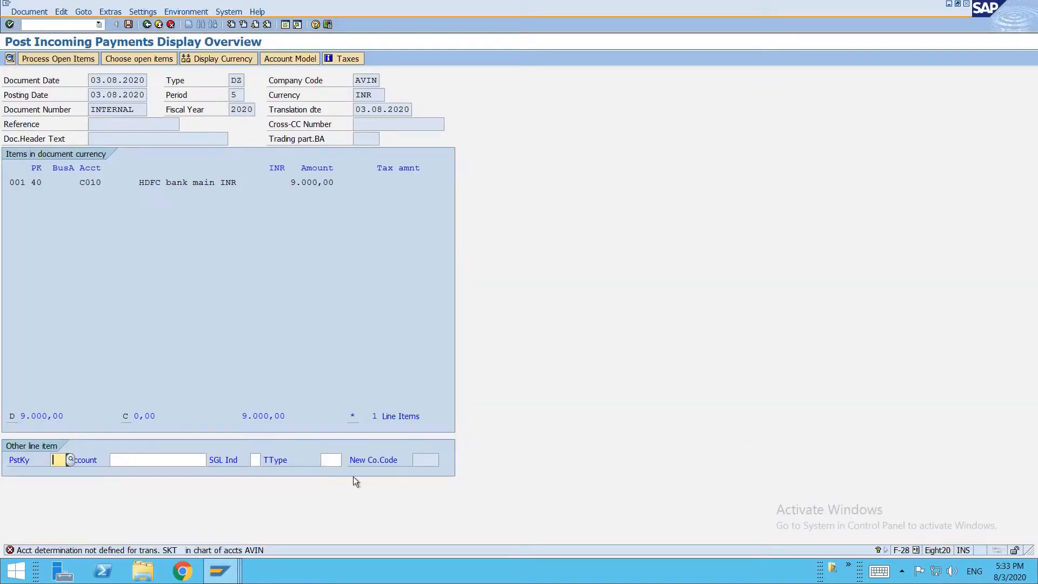
double_click(135, 553)
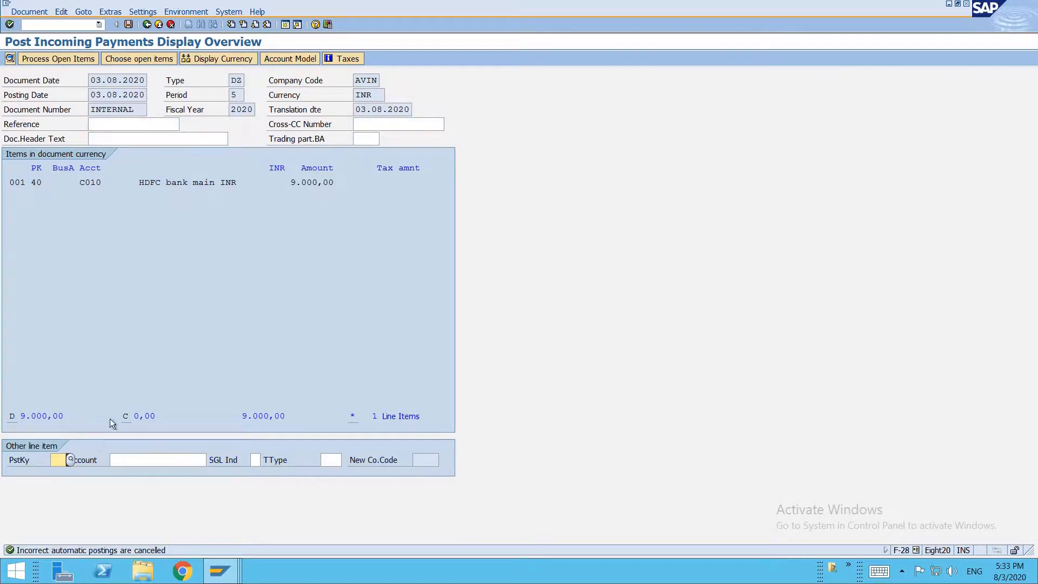
key("ctrl+s")
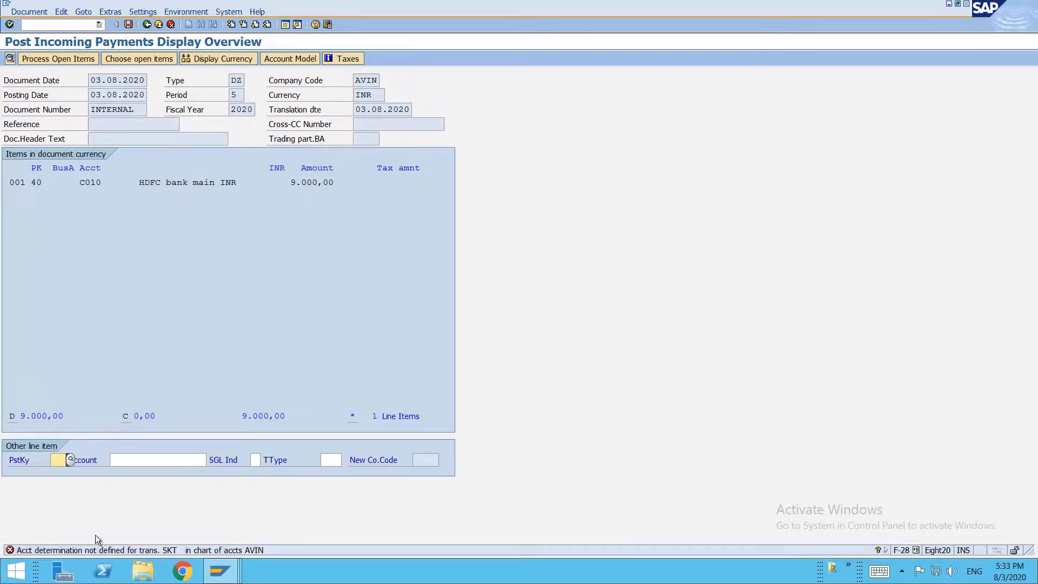
double_click(103, 551)
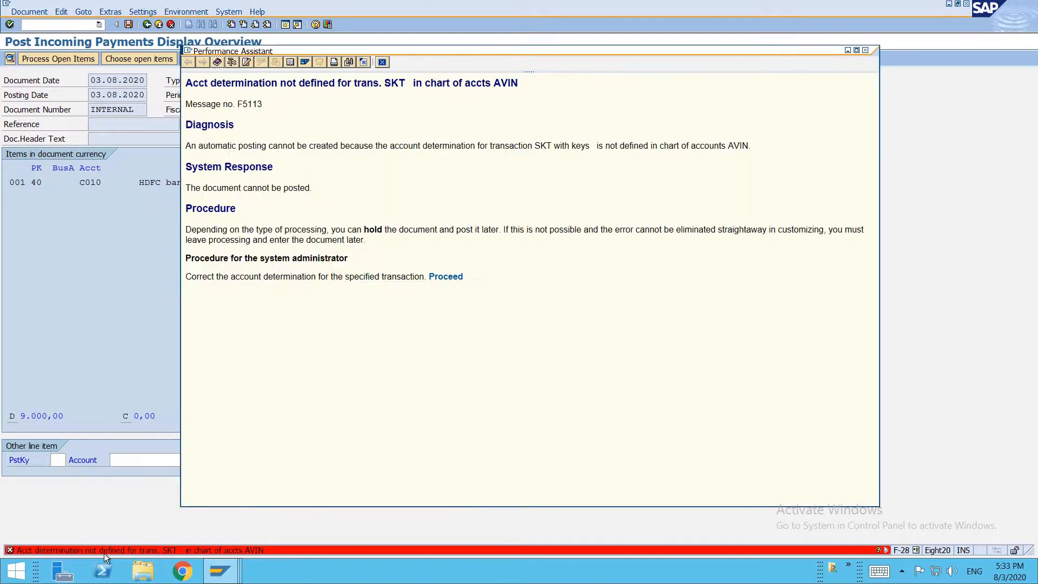
Proceed from the error help to the cash discount expenses (SKT) configuration for chart of accounts AVIN and open its account assignment
left_click(445, 276)
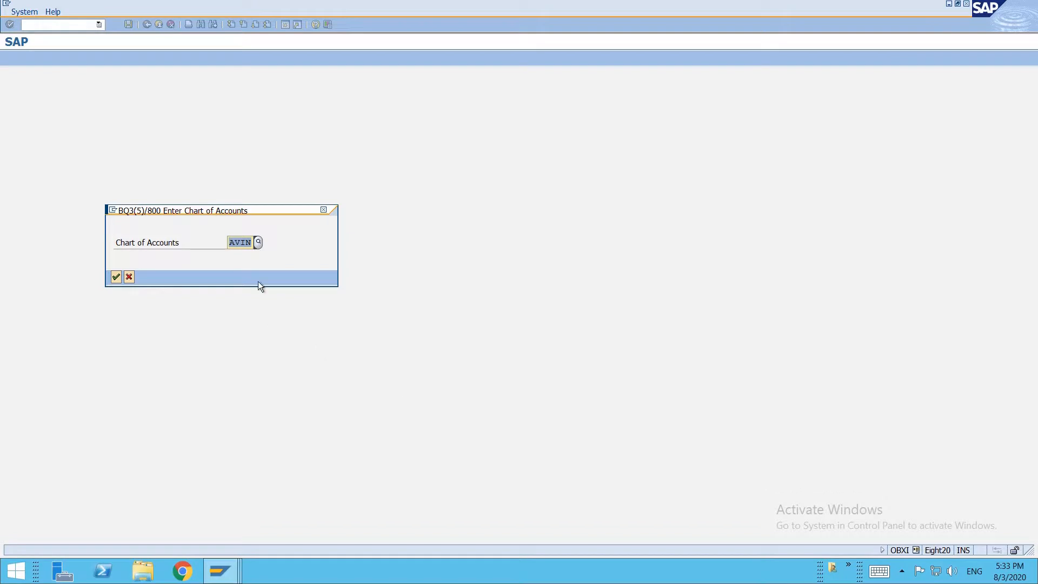
key("Return")
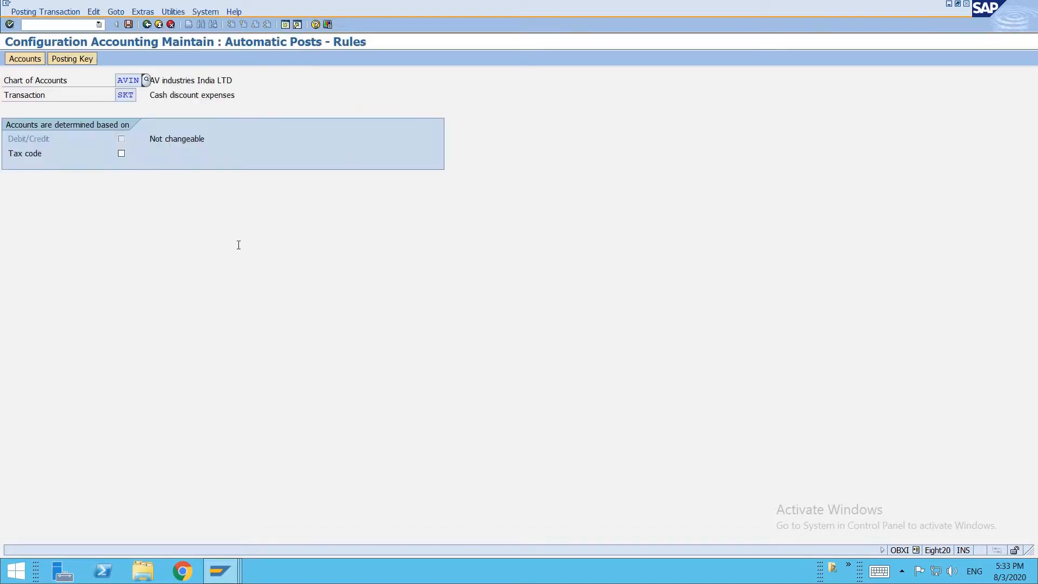
left_click_drag(120, 94, 136, 104)
left_click(59, 58)
key("Return")
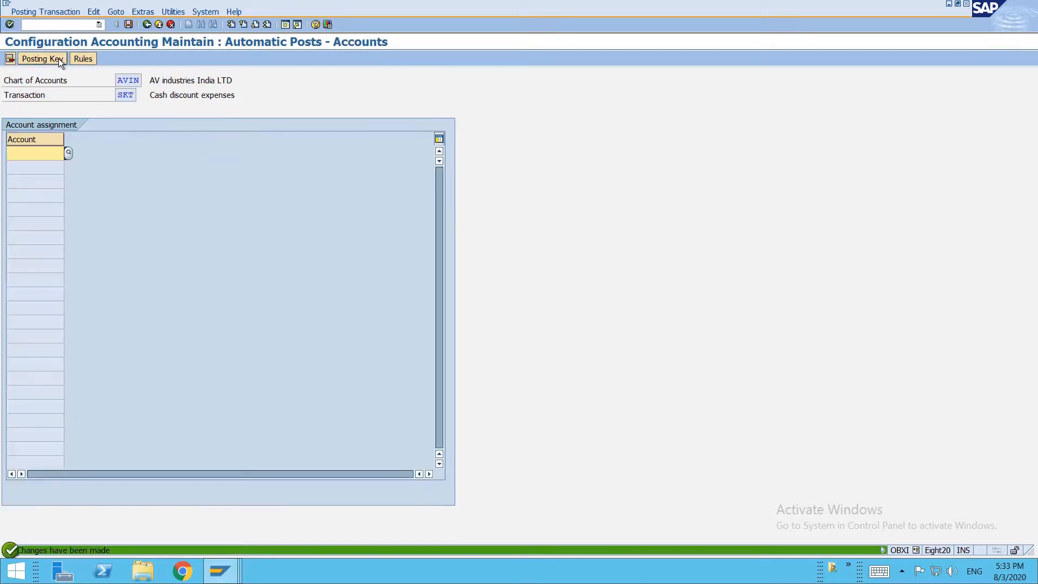
Assign account P055 to the cash discount expenses transaction SKT and save it to the proposed customizing request
key("alt+Tab")
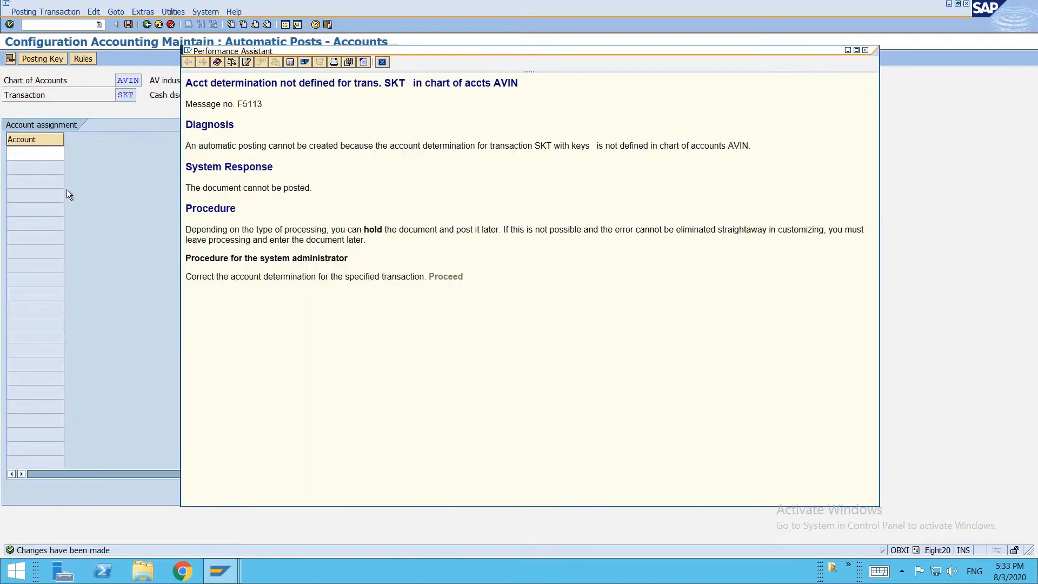
key("Tab")
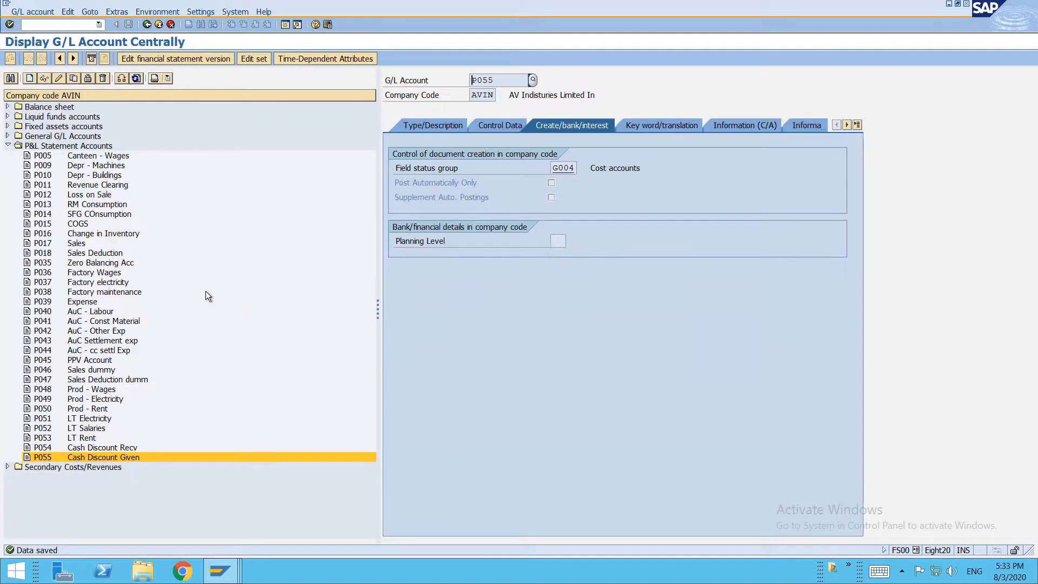
key("alt+Tab")
type("p055")
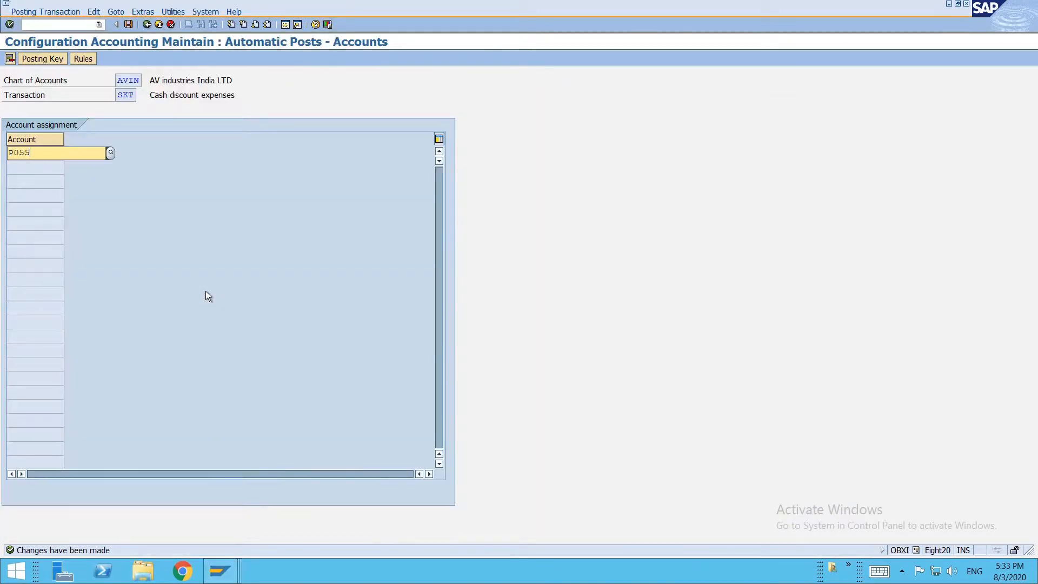
key("Return")
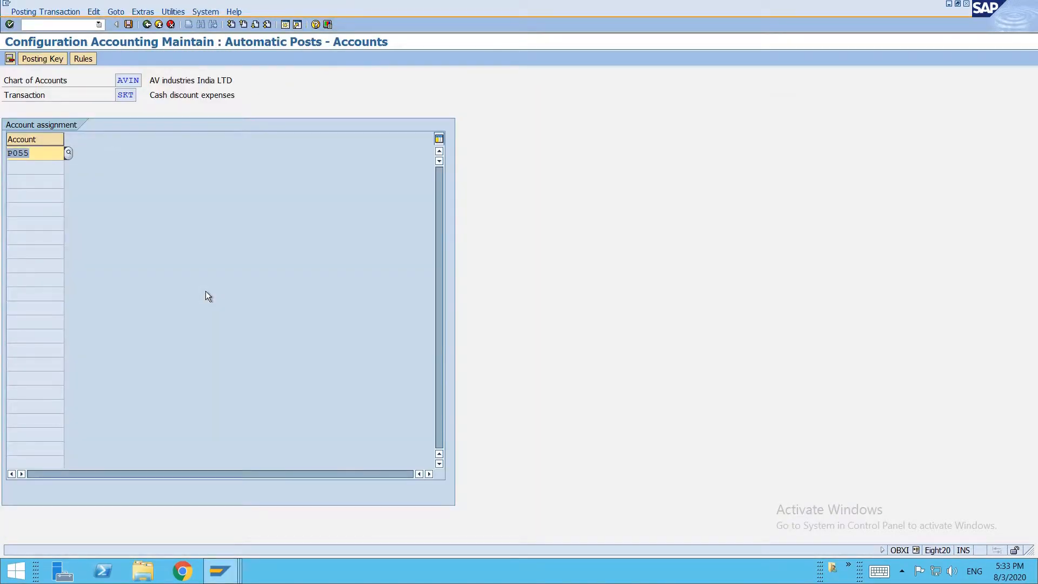
left_click(76, 59)
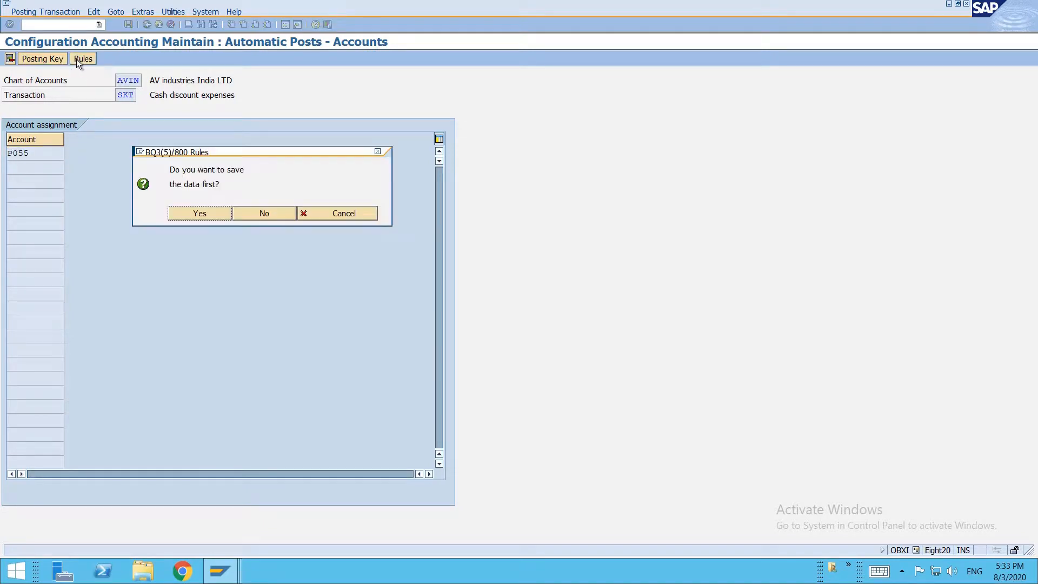
left_click(206, 217)
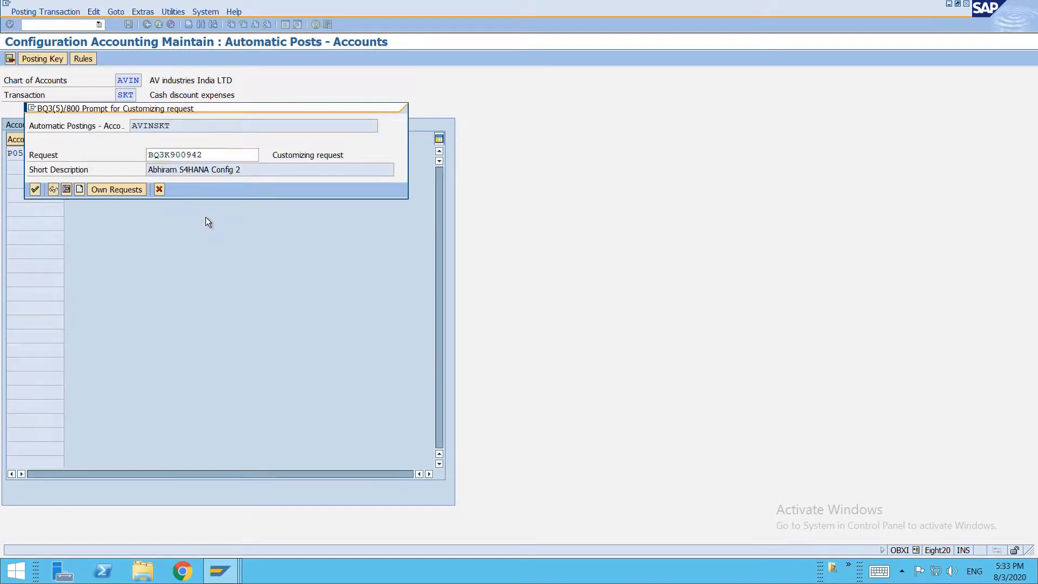
key("Return")
Close the error help and post the incoming payment of 9000 against the customer invoice
key("alt+Tab")
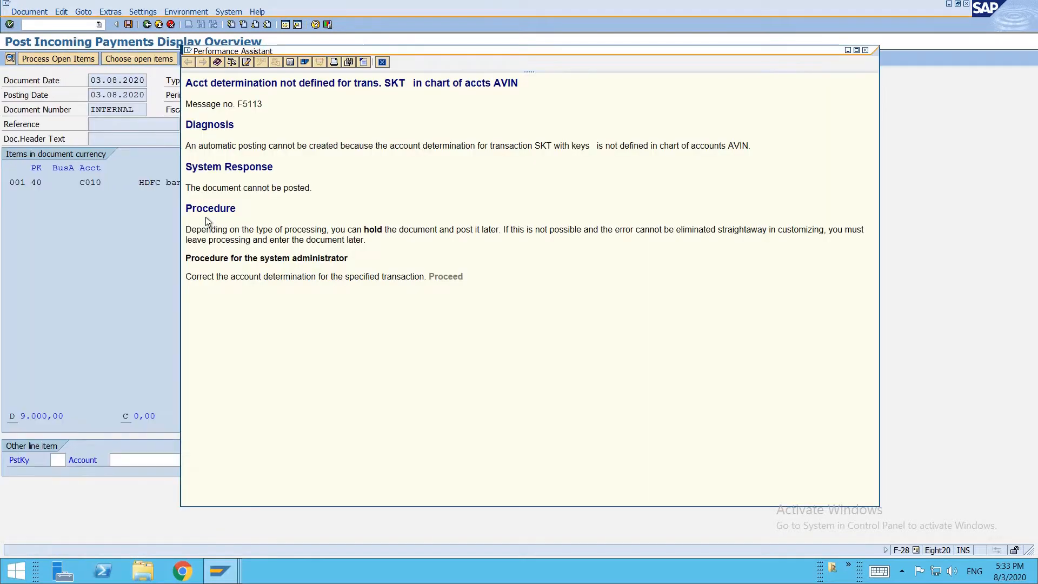
key("Escape")
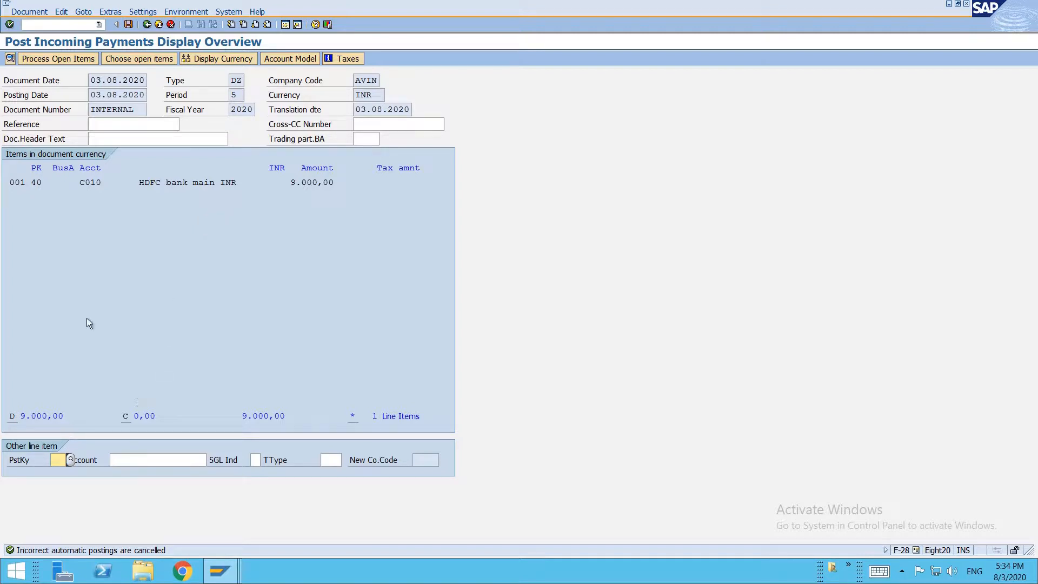
key("ctrl+s")
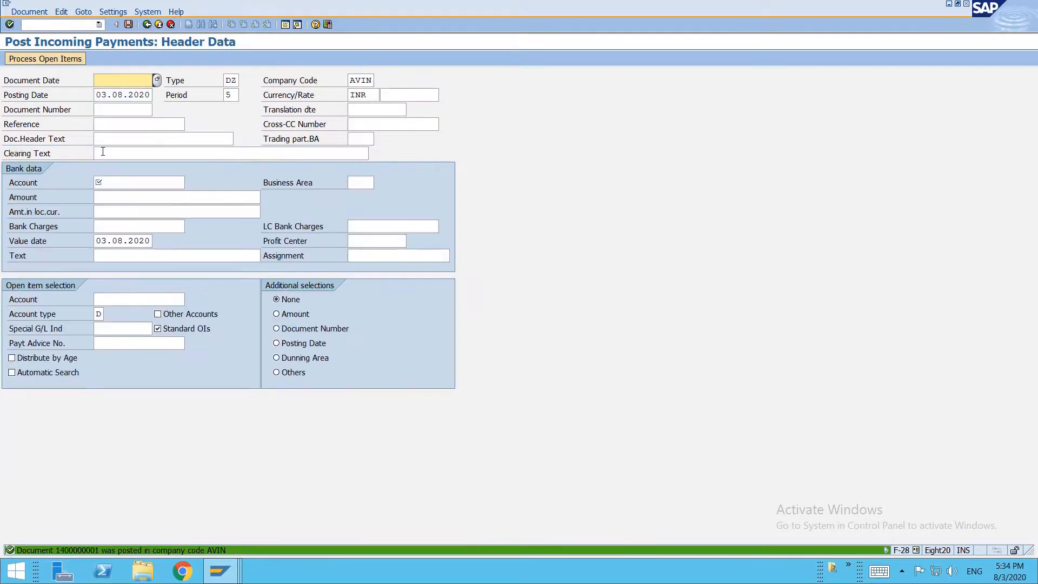
double_click(132, 550)
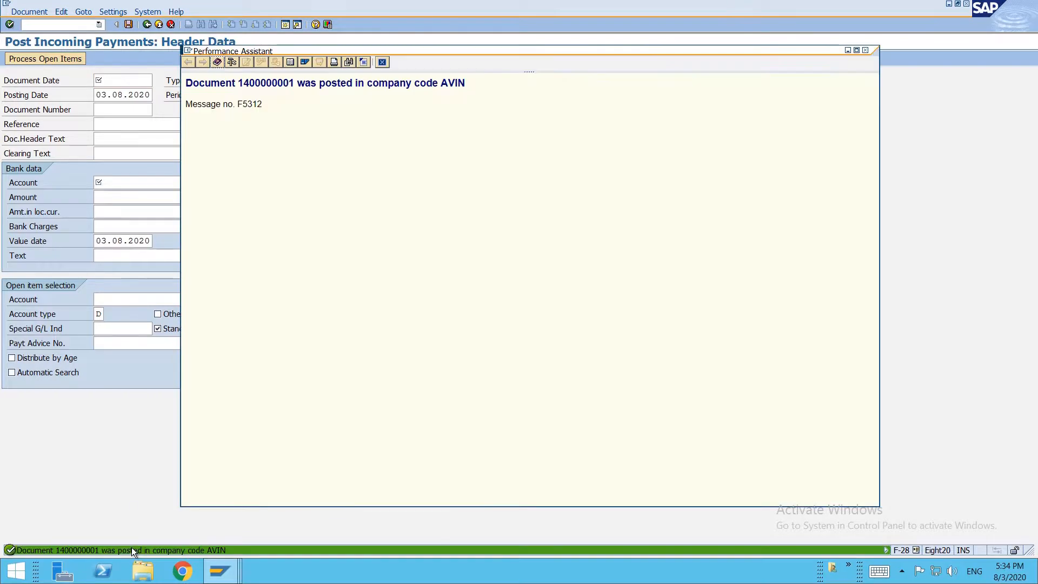
key("Escape")
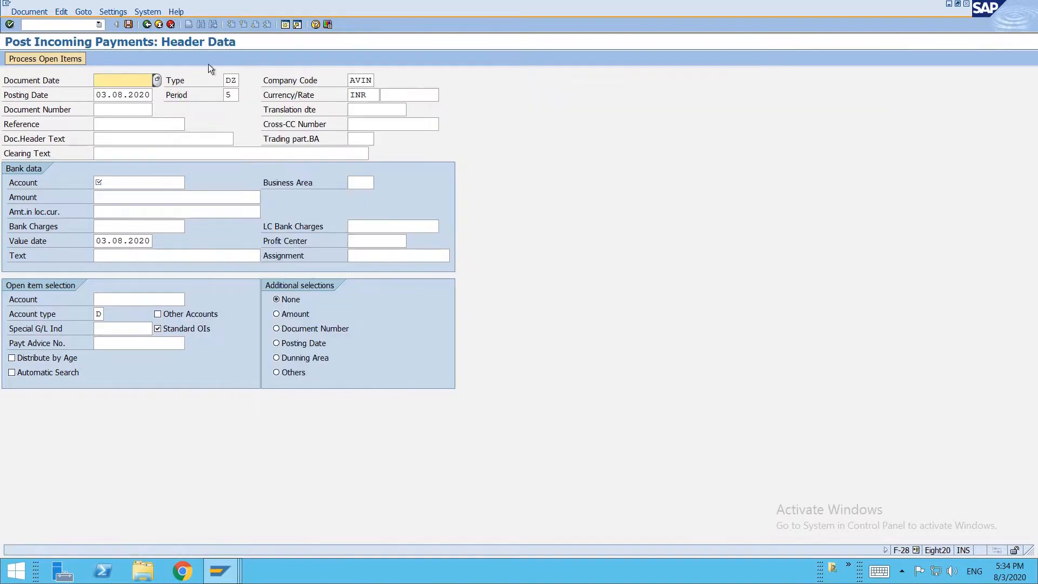
Display the posted payment document and check its bank, cash discount and customer line items
left_click(41, 12)
left_click(55, 48)
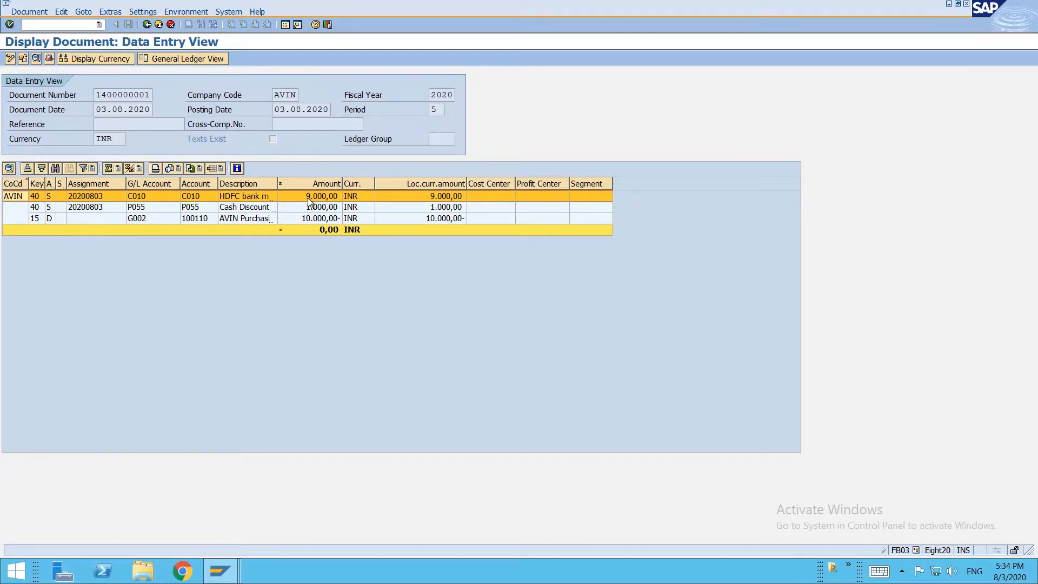
left_click(323, 221)
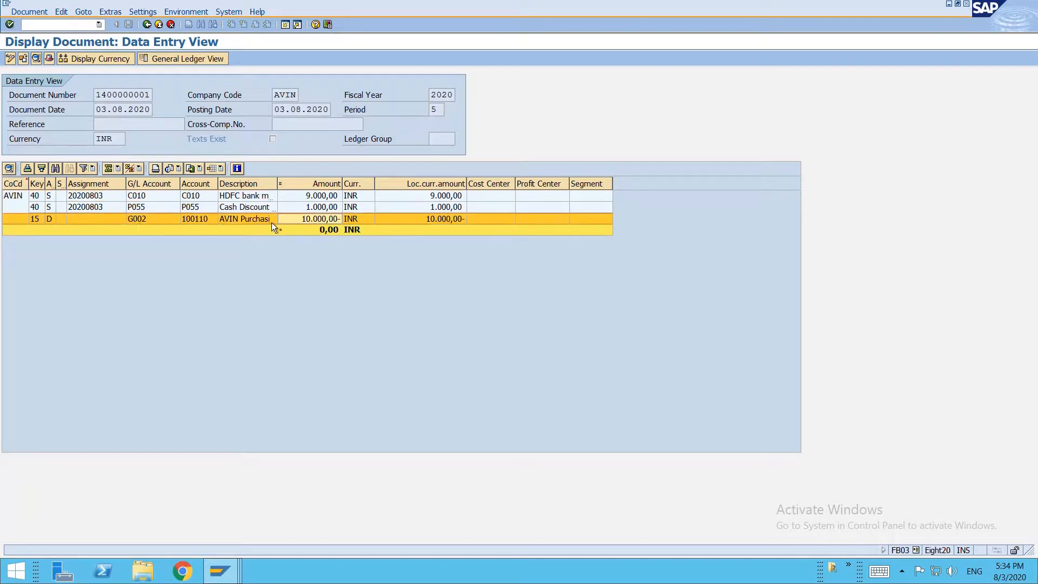
left_click(310, 211)
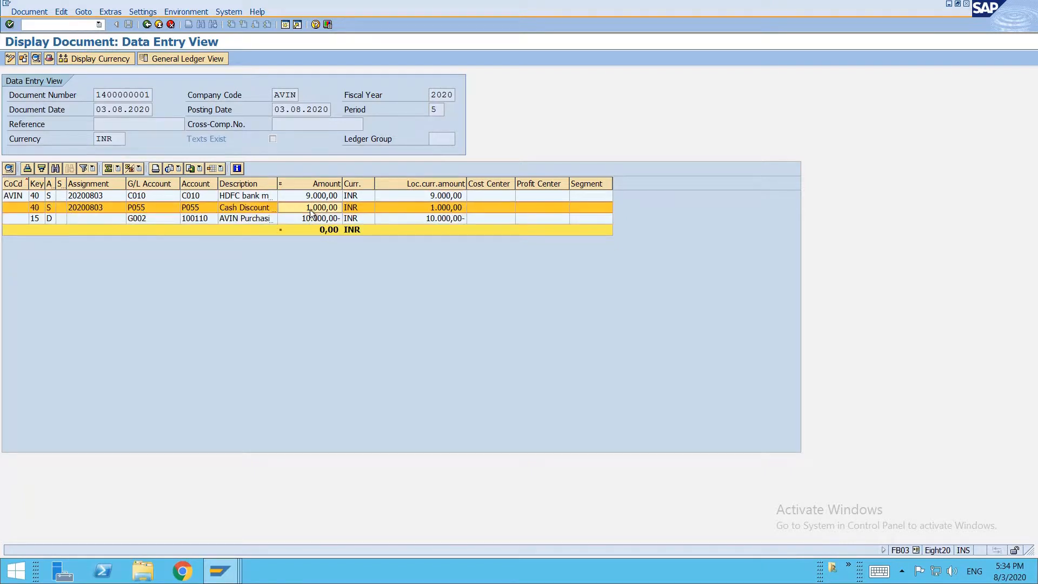
double_click(277, 185)
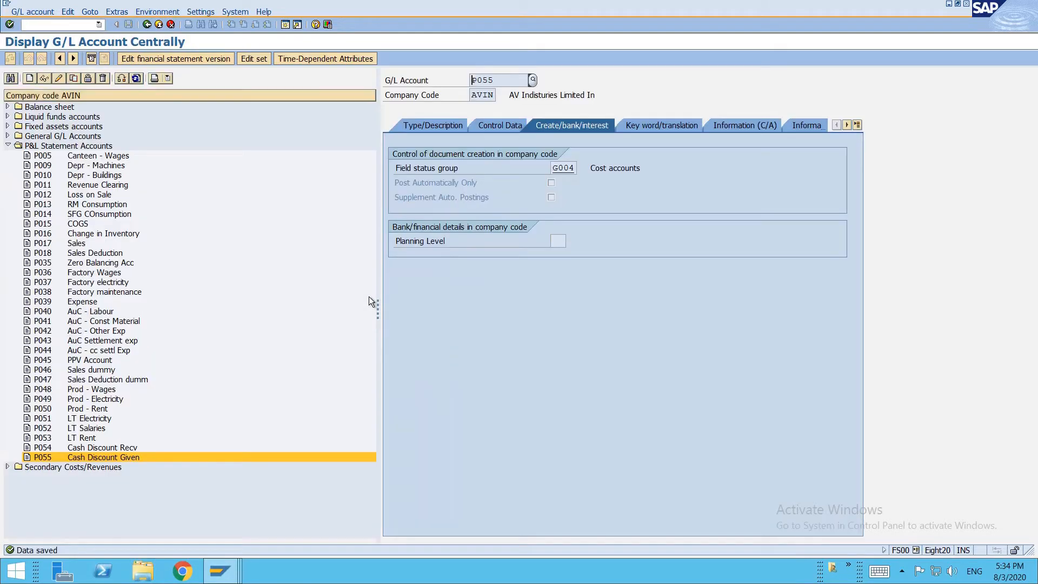
Switch to the payment terms session and review AVP3's baseline date, fixed day, payment block, payment method and day limit fields
mouse_move(219, 570)
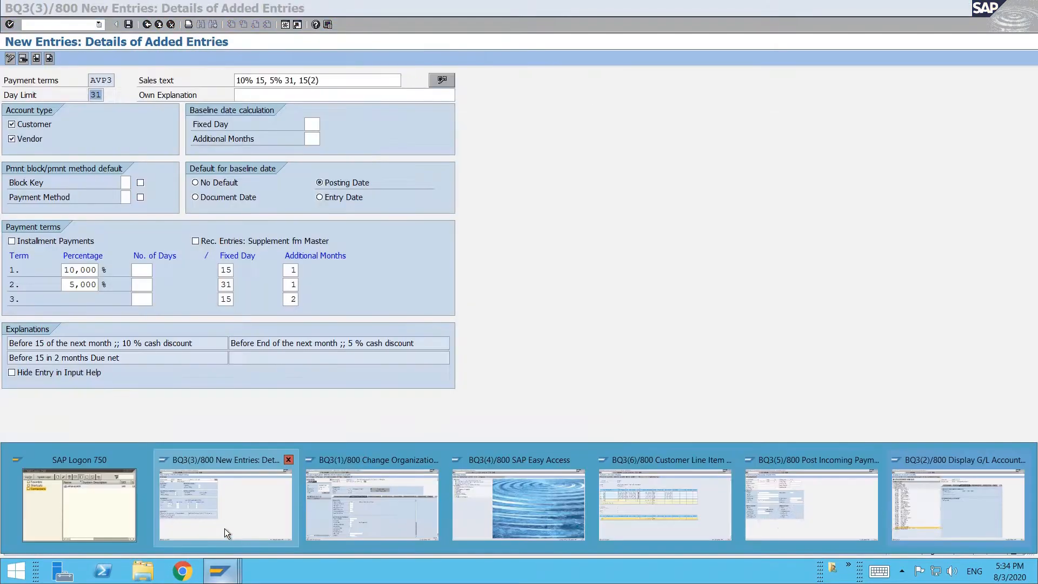
left_click(225, 529)
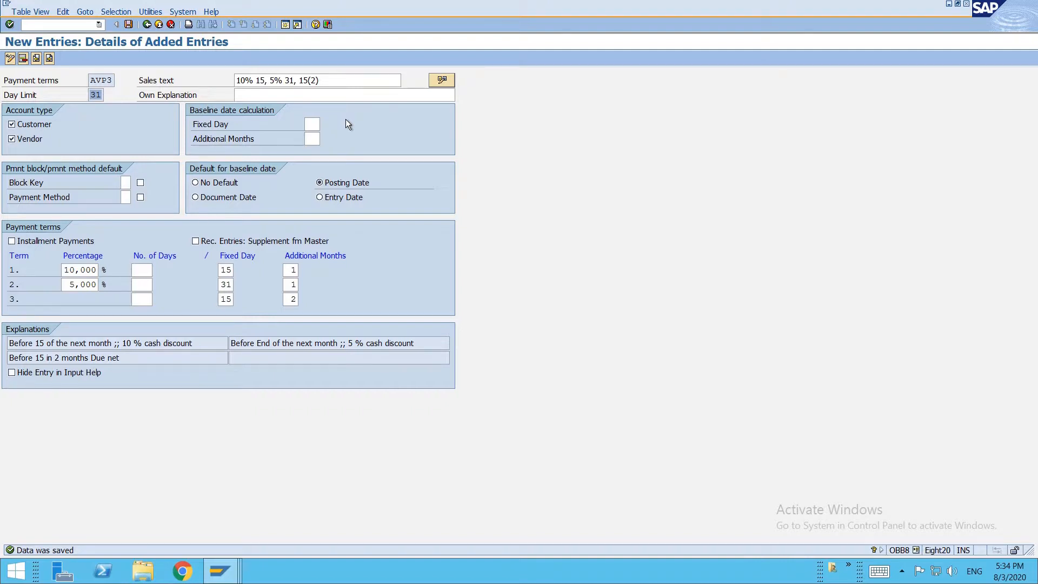
left_click(312, 123)
left_click(228, 269)
left_click(130, 186)
left_click(125, 197)
left_click_drag(90, 96, 105, 96)
Return to the terms of payment overview and start a new payment terms entry
key("F3")
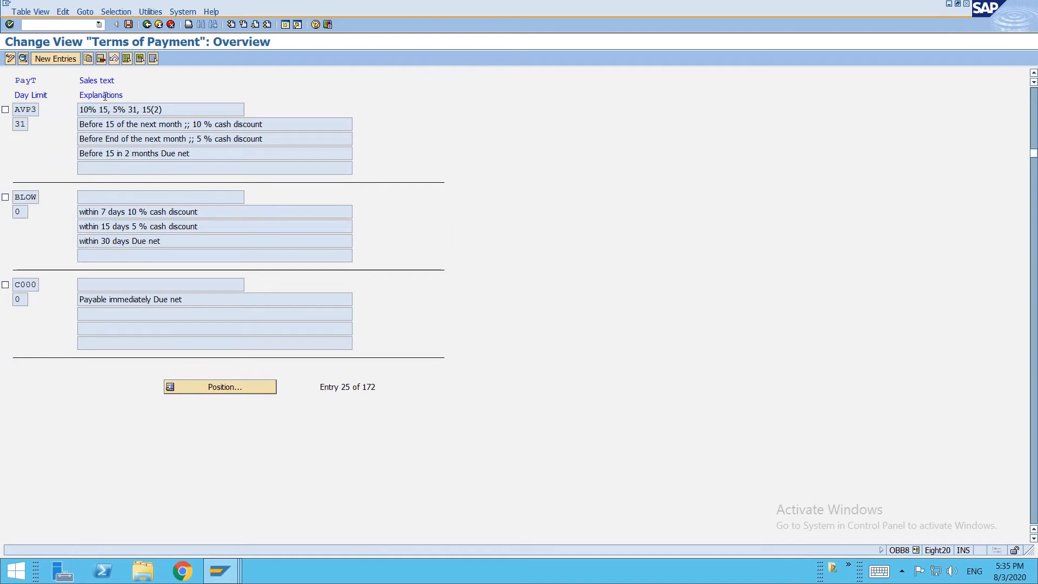
left_click(68, 59)
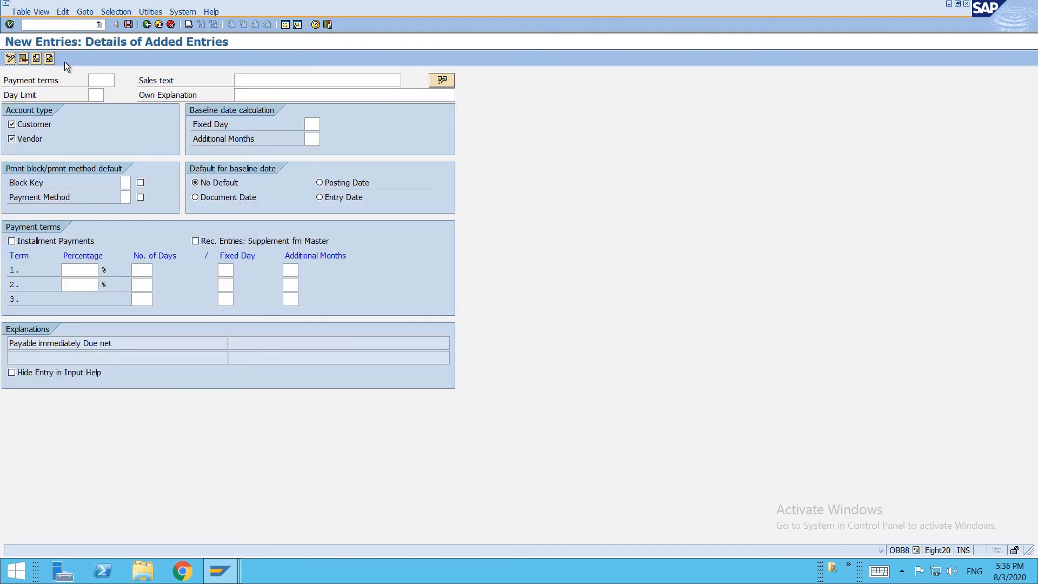